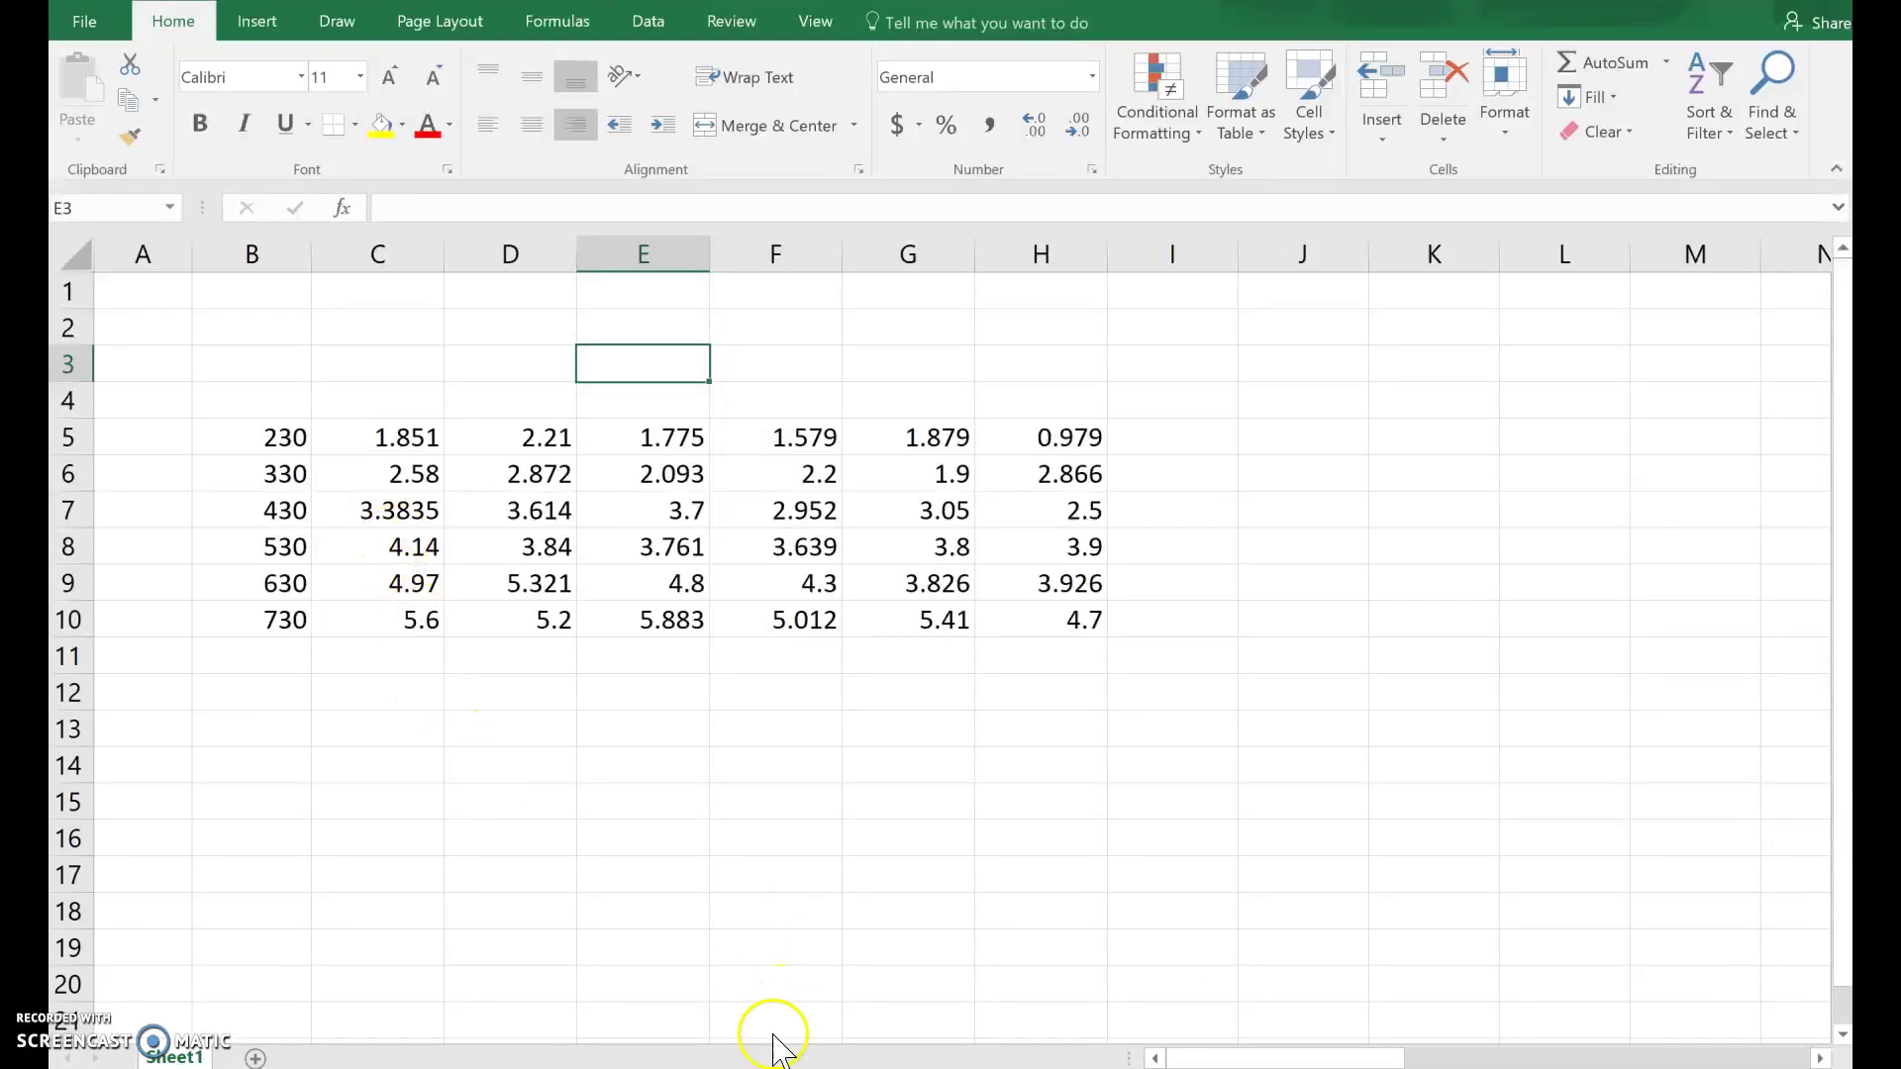
Step: Check the handout's 5.600 entry and correct cell C10 to read 5.6
{"action": "mouse_move", "coordinate": [782, 1065]}
{"action": "left_click", "coordinate": [841, 990]}
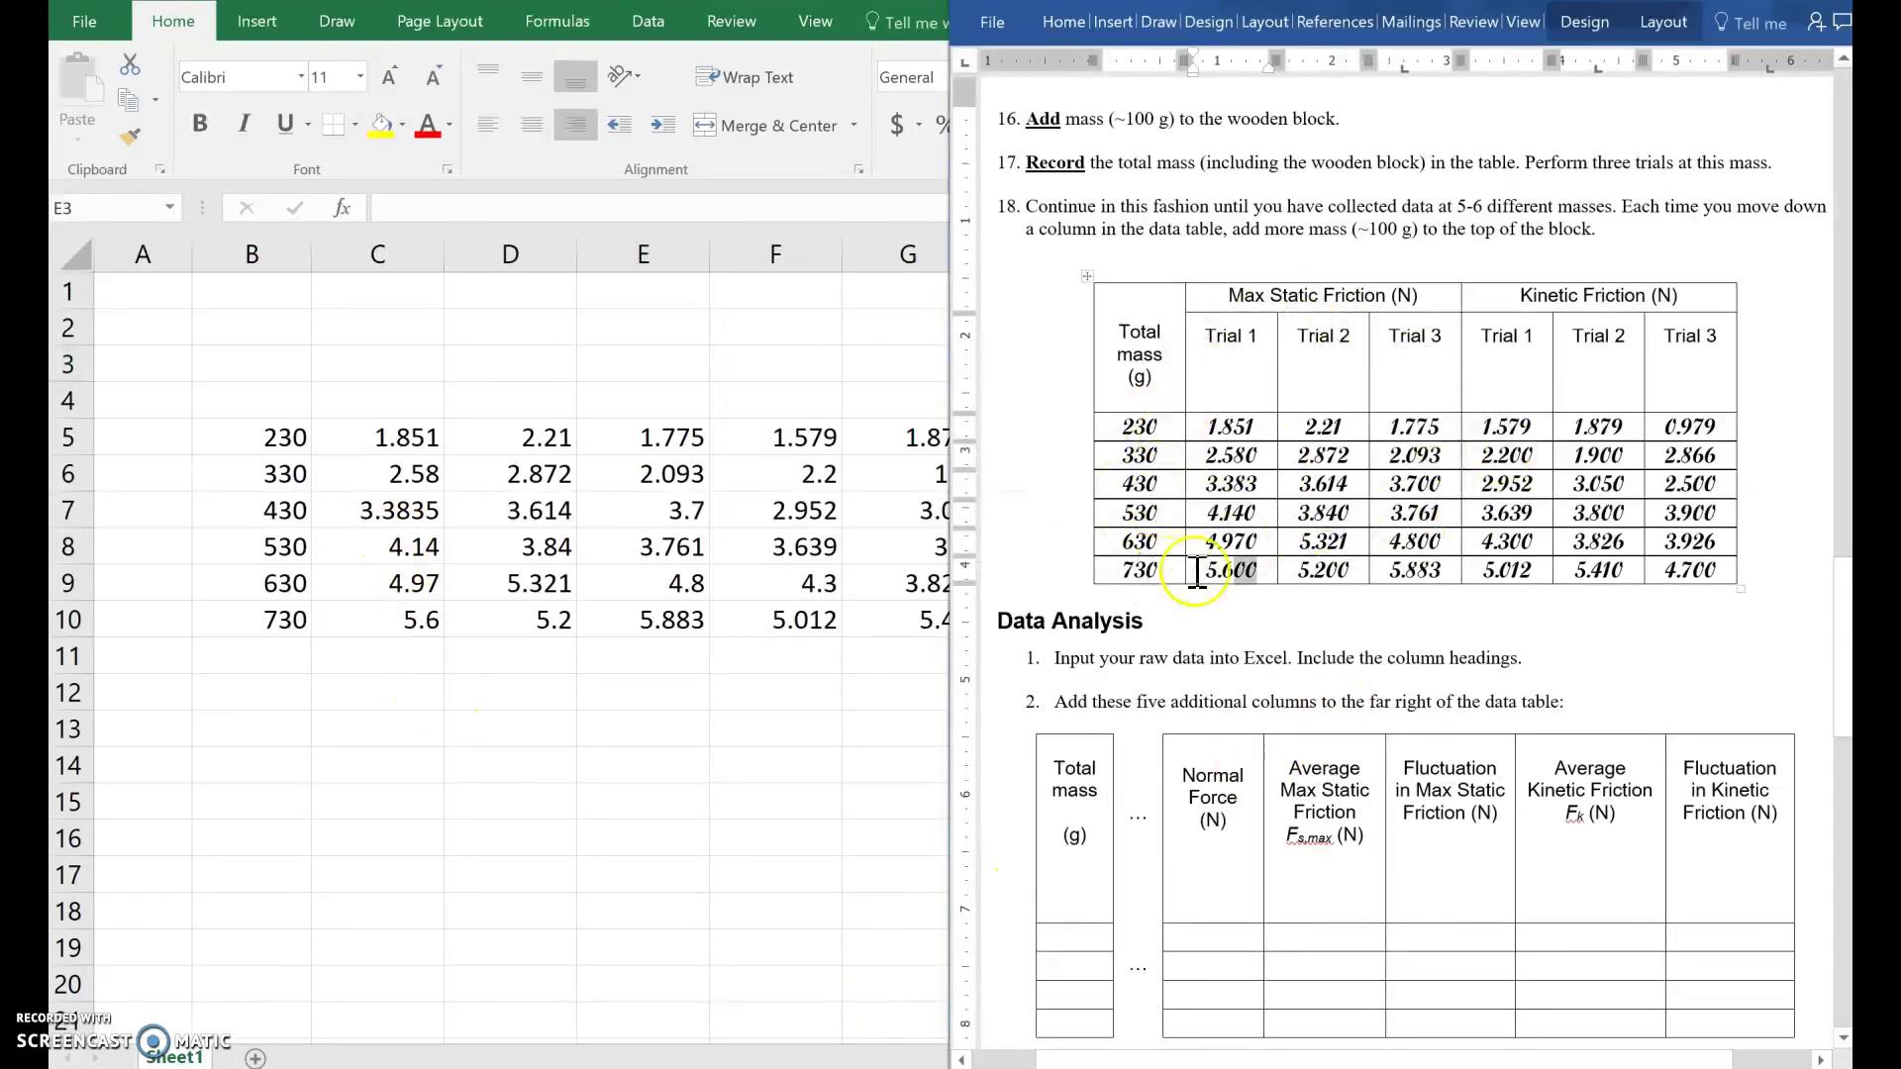
{"action": "left_click_drag", "start_coordinate": [1256, 571], "coordinate": [1241, 584]}
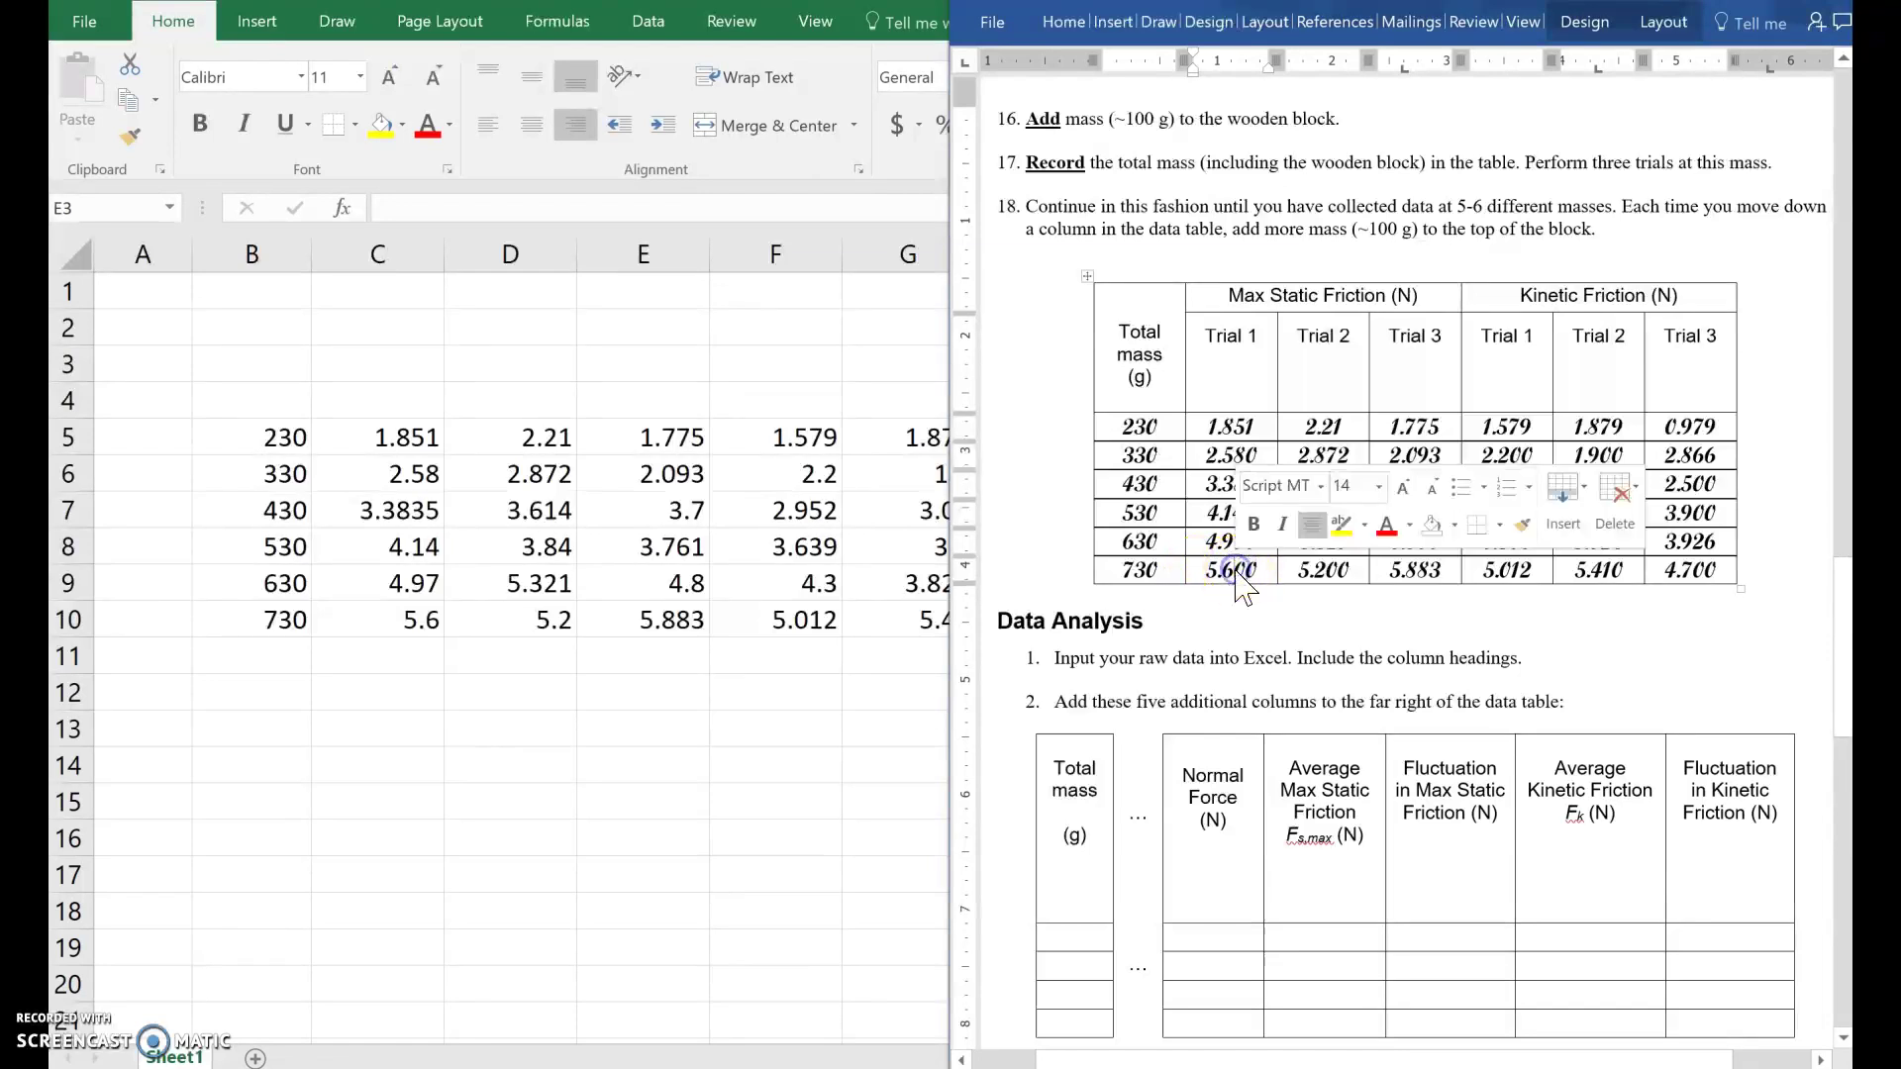
{"action": "key", "text": "alt+Tab"}
{"action": "double_click", "coordinate": [434, 617]}
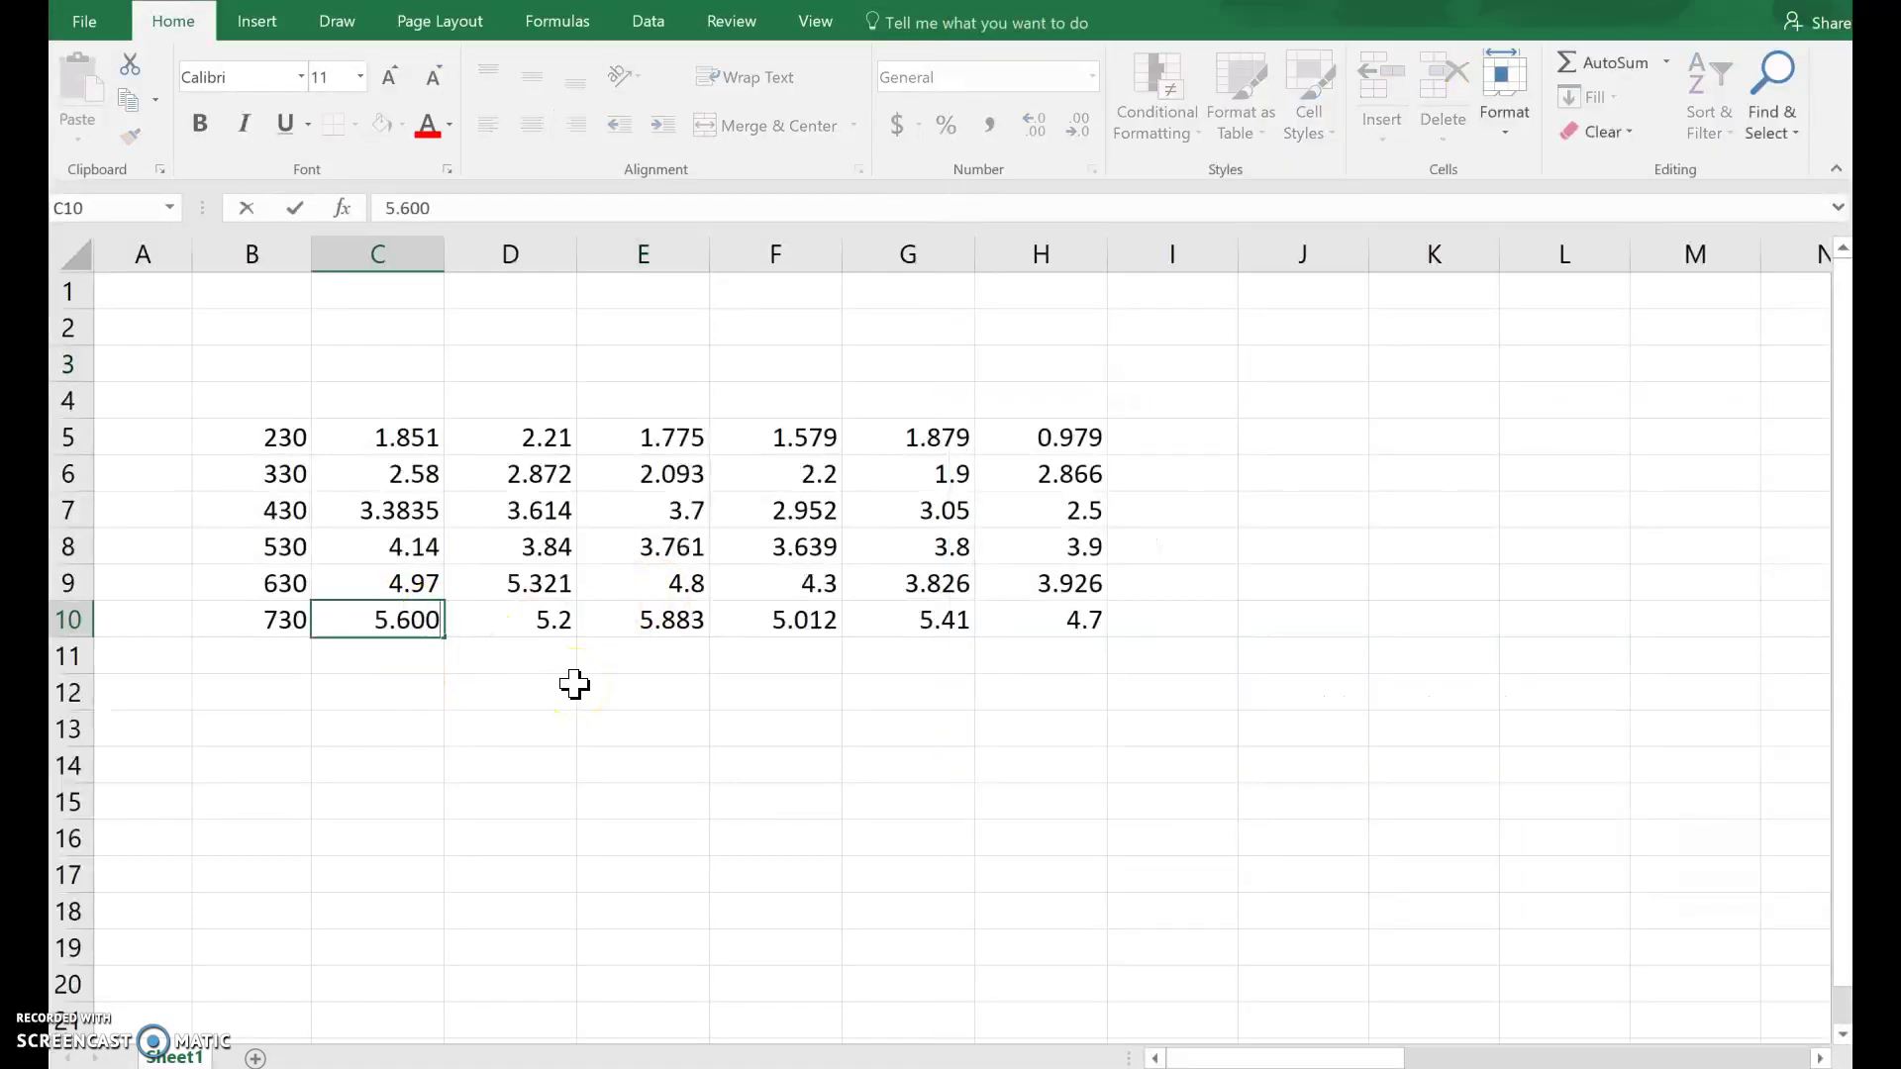
{"action": "key", "text": "BackSpace"}
{"action": "key", "text": "BackSpace"}
{"action": "key", "text": "Return"}
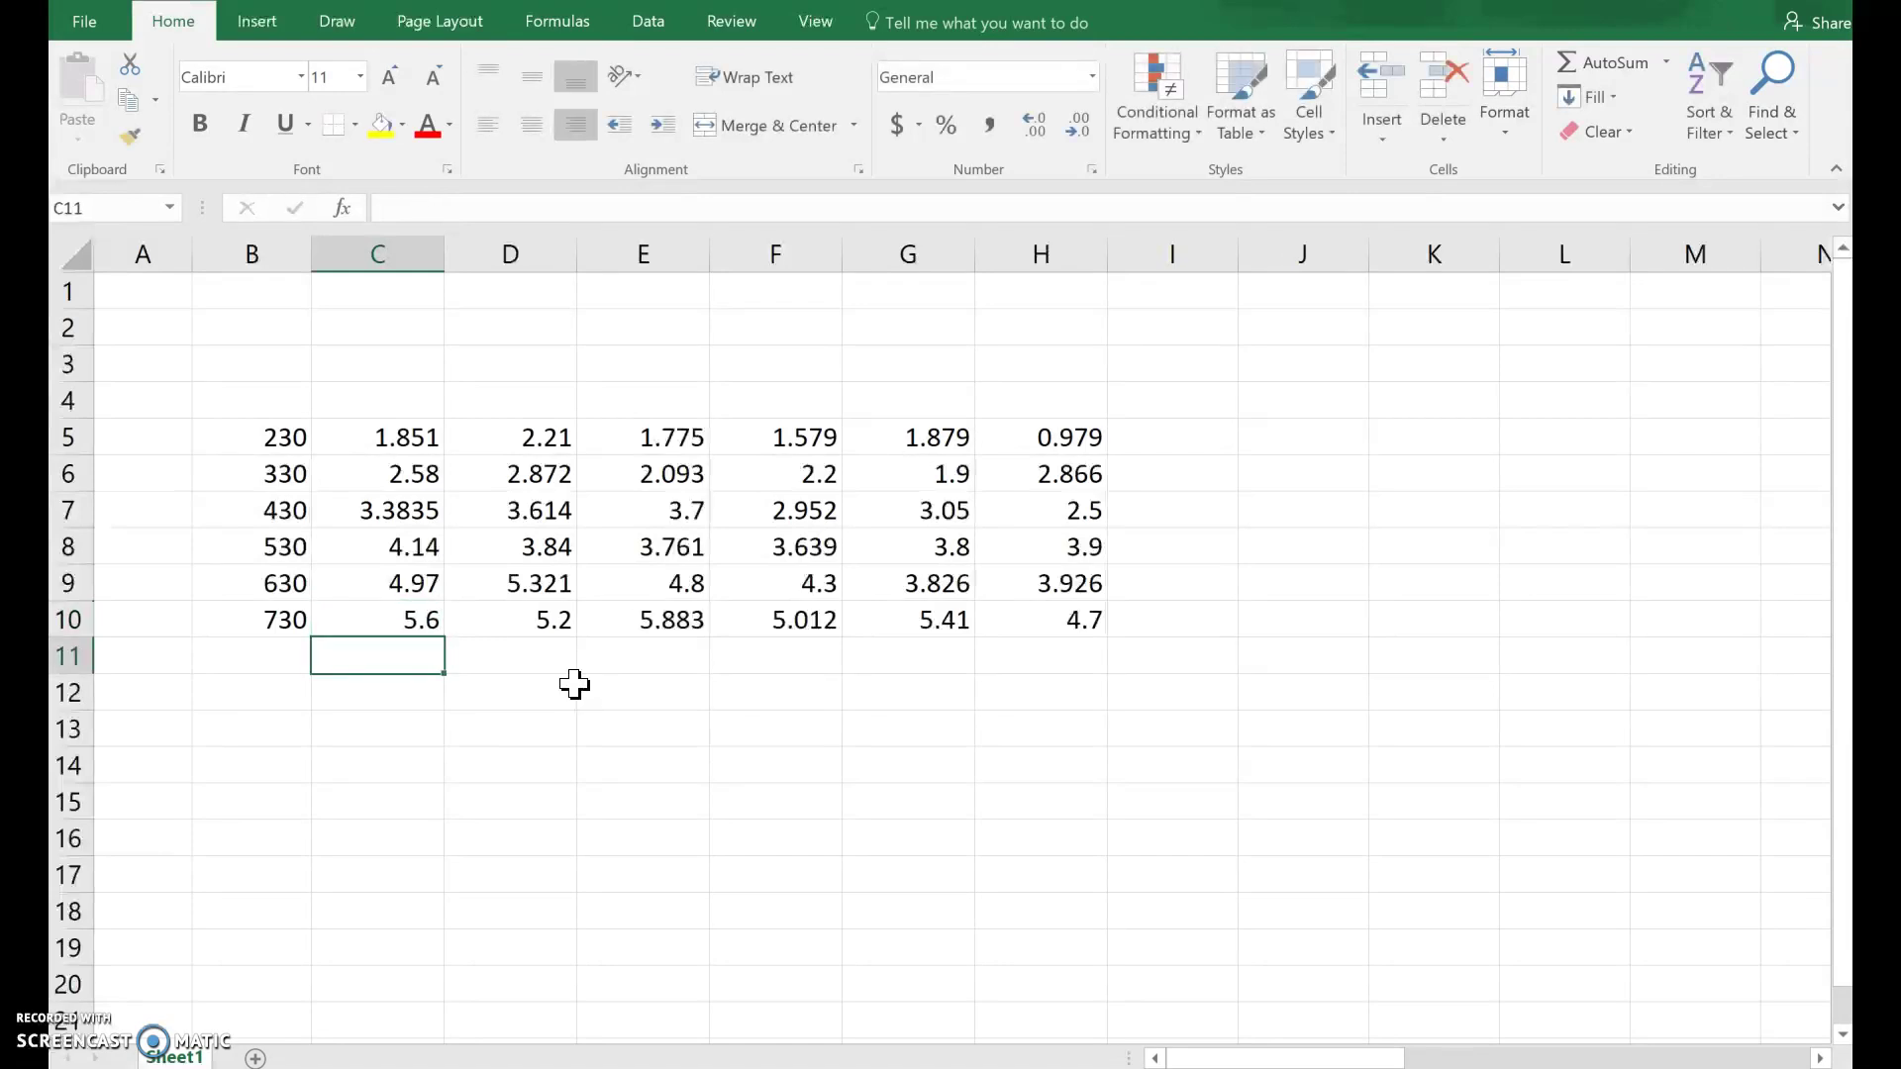
{"action": "key", "text": "Up"}
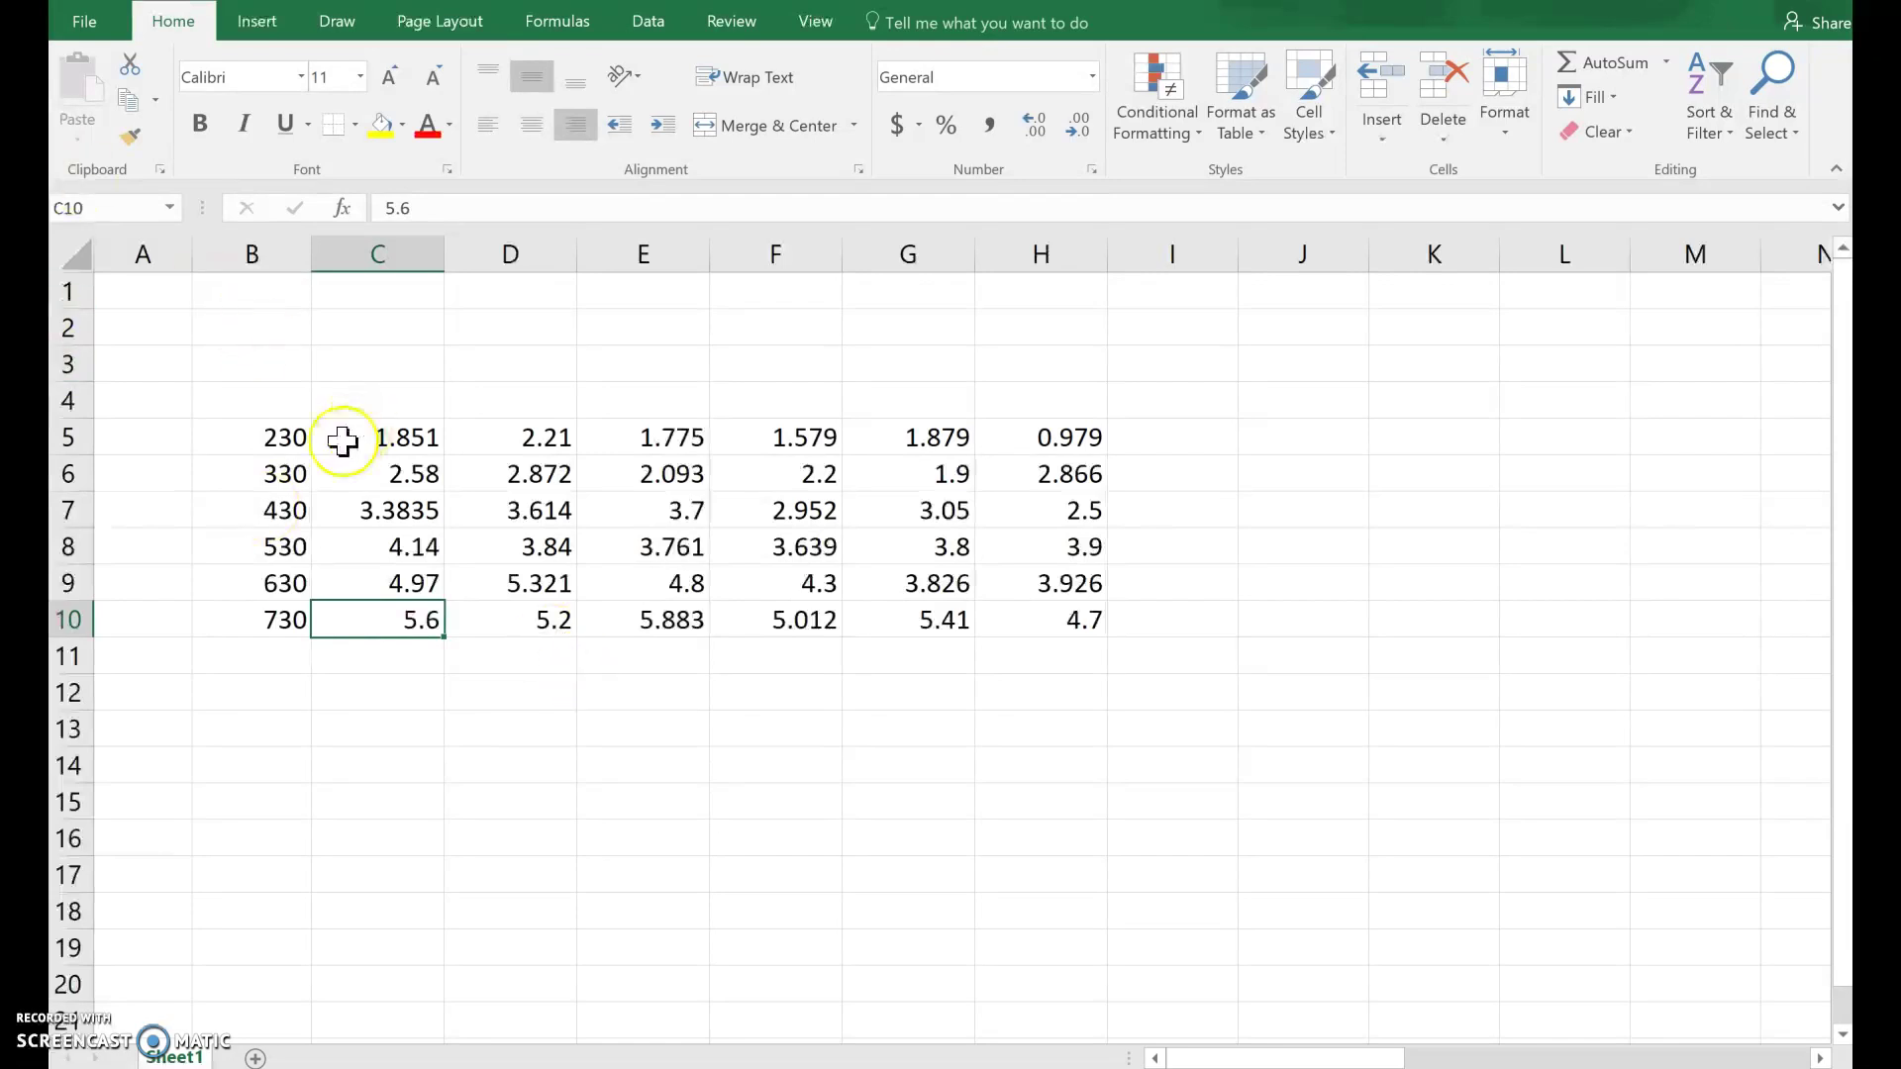
Step: Review the mass and friction data ranges, then enter 'Mass (g)' in B3
{"action": "left_click_drag", "start_coordinate": [271, 438], "coordinate": [265, 607]}
{"action": "left_click_drag", "start_coordinate": [391, 440], "coordinate": [1033, 616]}
{"action": "left_click", "coordinate": [289, 368]}
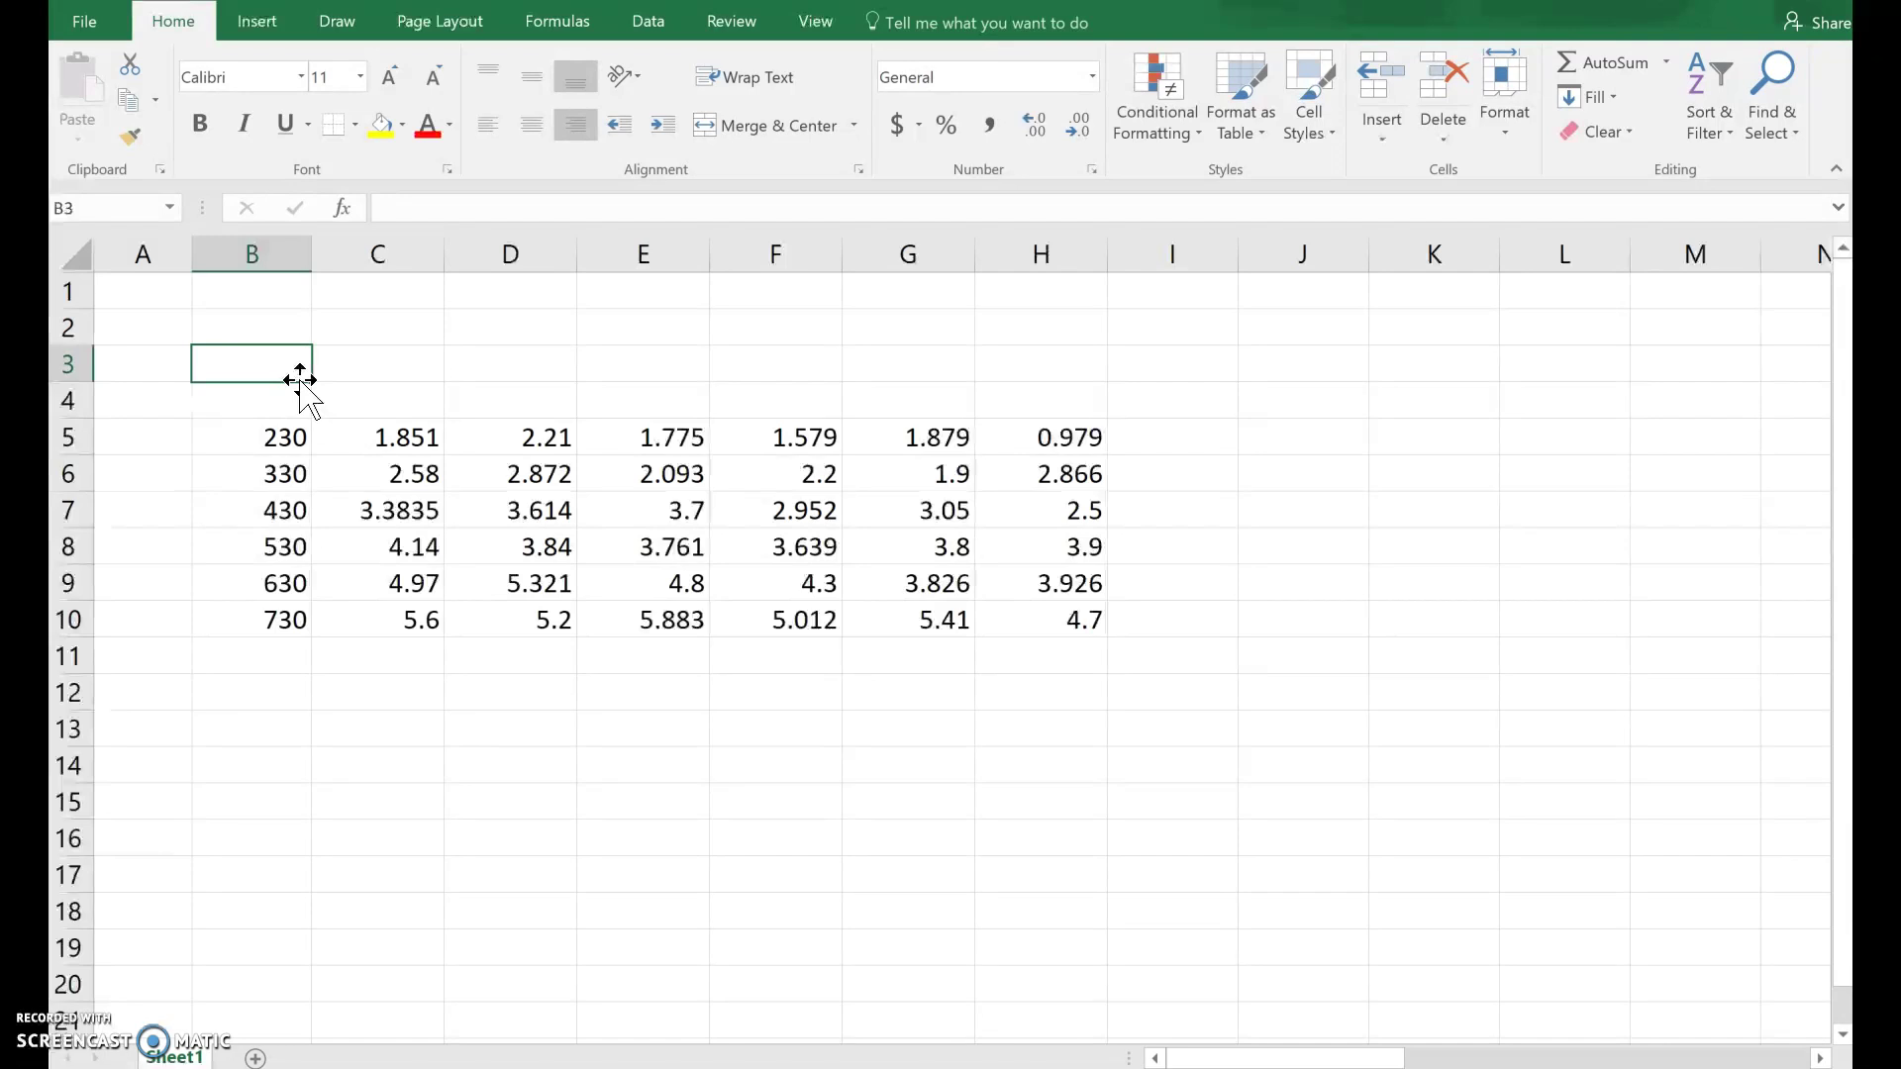
{"action": "type", "text": "Mass (g)"}
{"action": "left_click", "coordinate": [273, 401]}
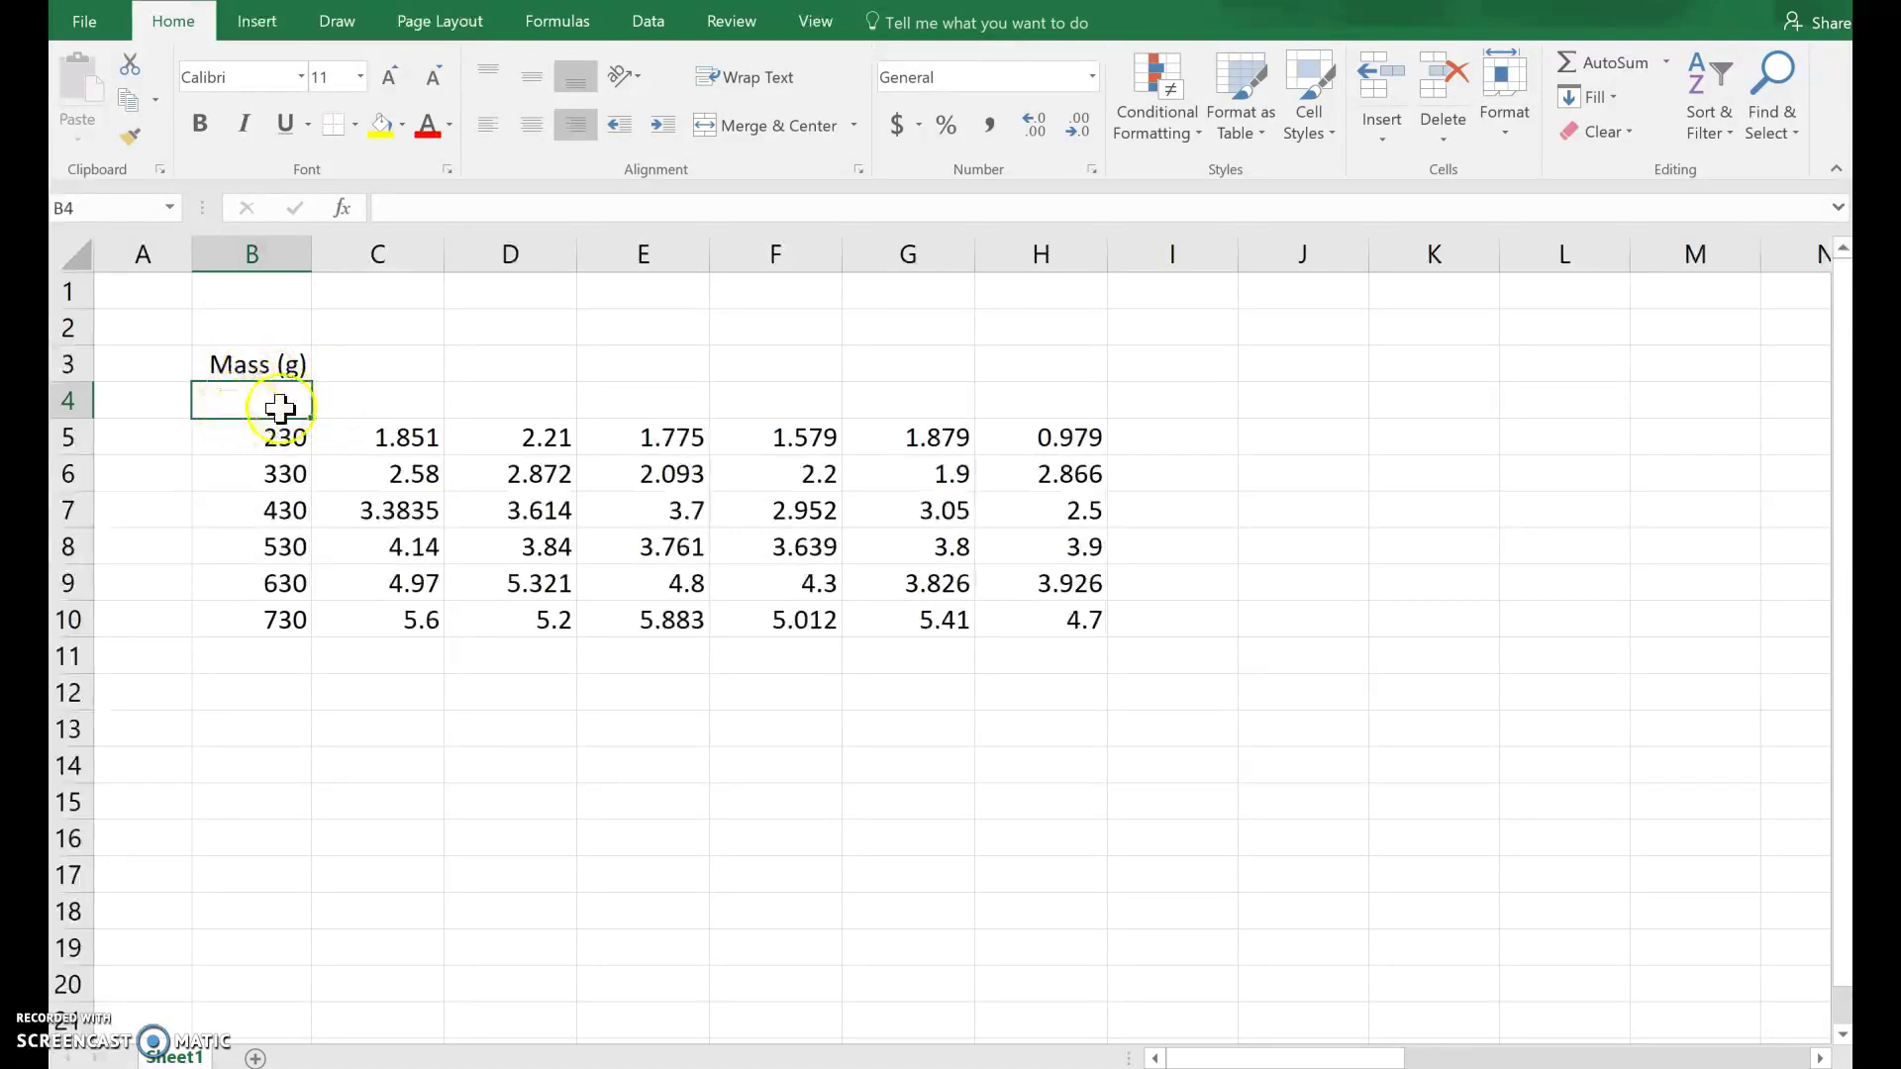
Step: Enter the heading 'Max Static Friction Force (N)' in C3
{"action": "left_click", "coordinate": [368, 366]}
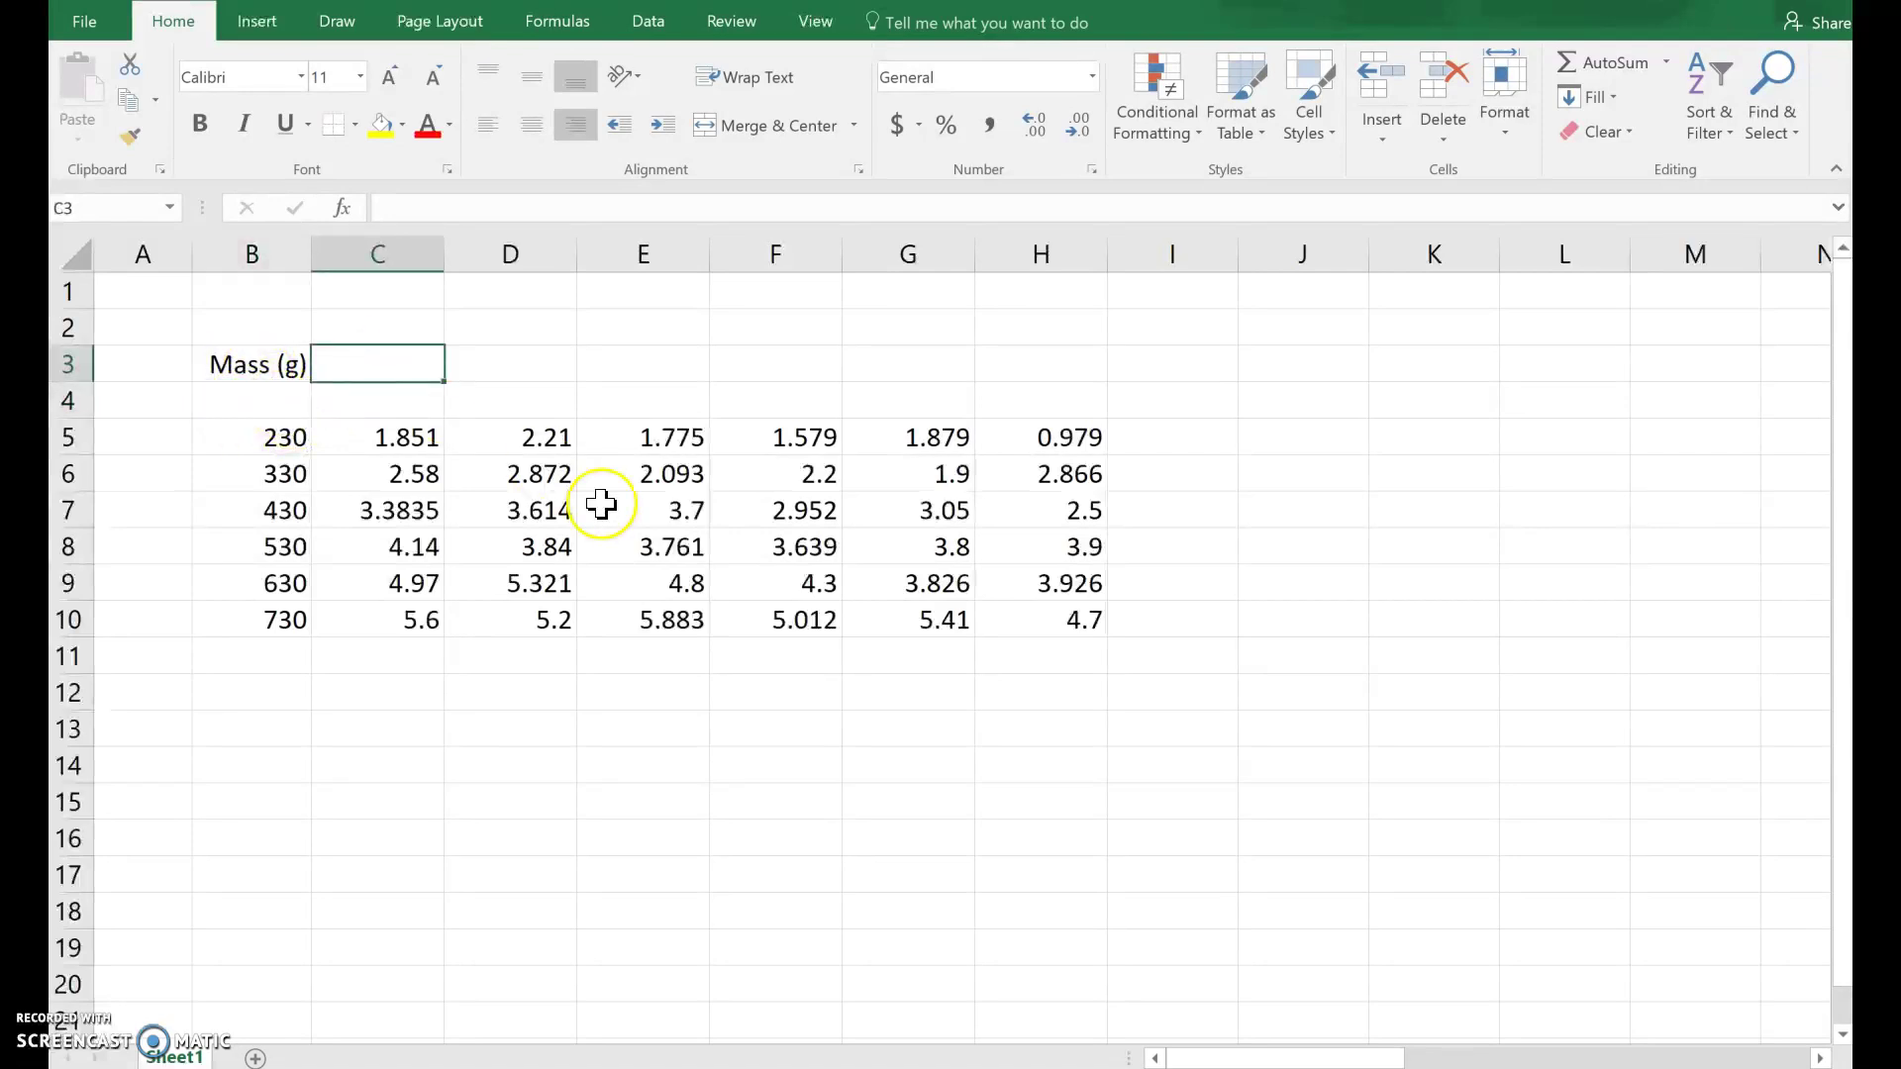
{"action": "type", "text": "Ma"}
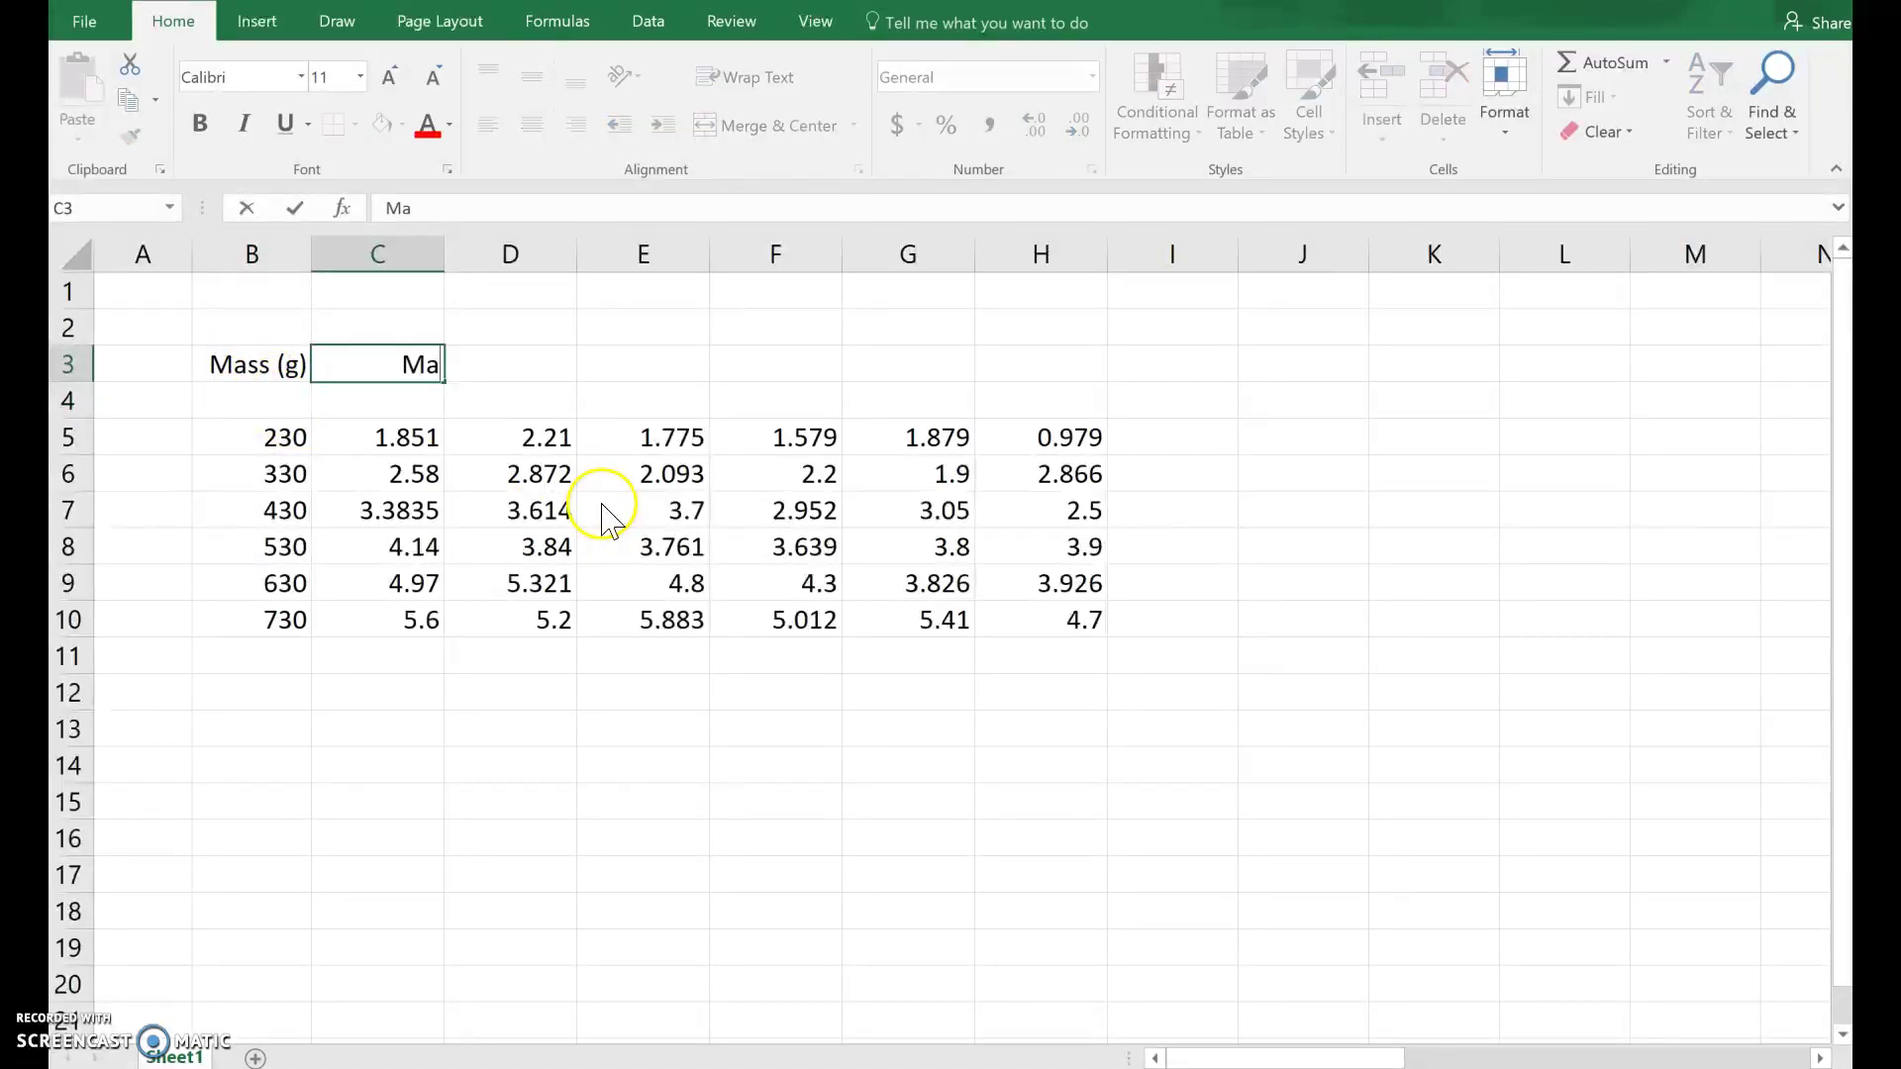
{"action": "type", "text": "x Static Fric"}
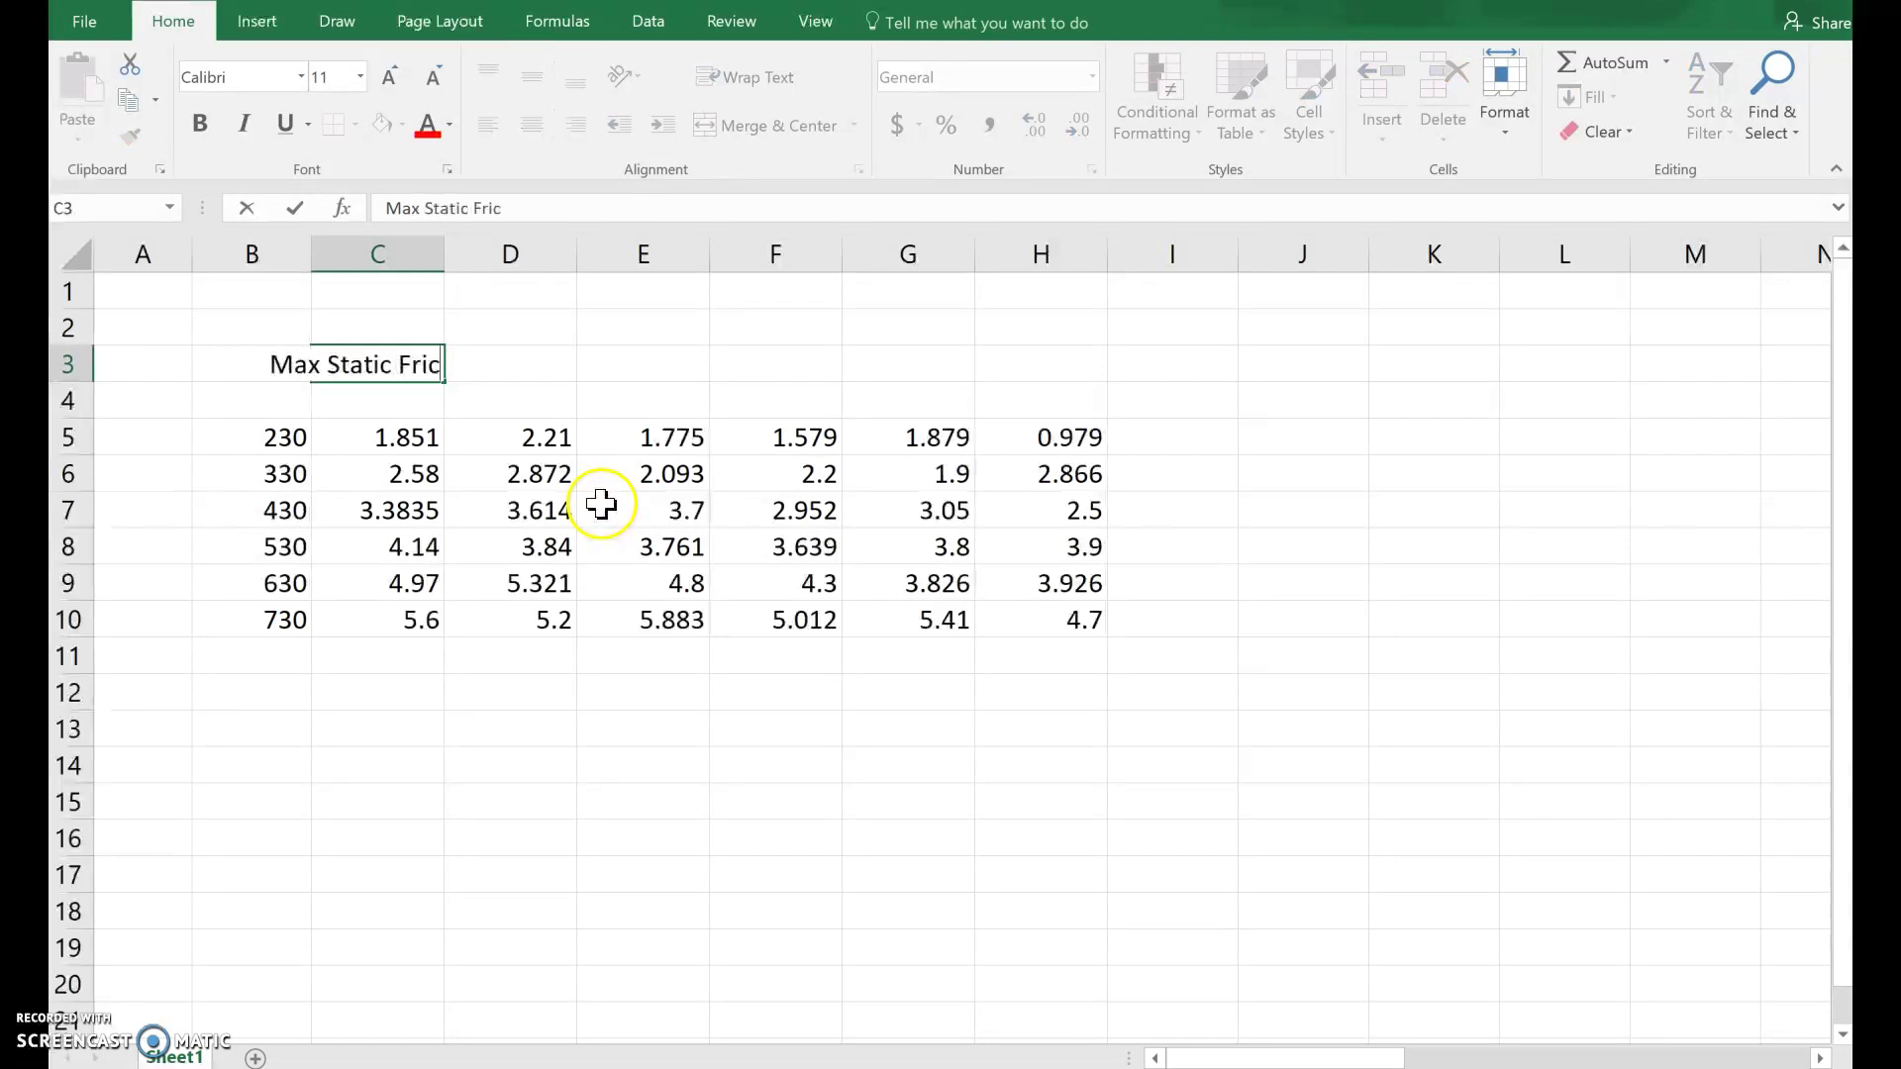
{"action": "type", "text": "tion Force (N)"}
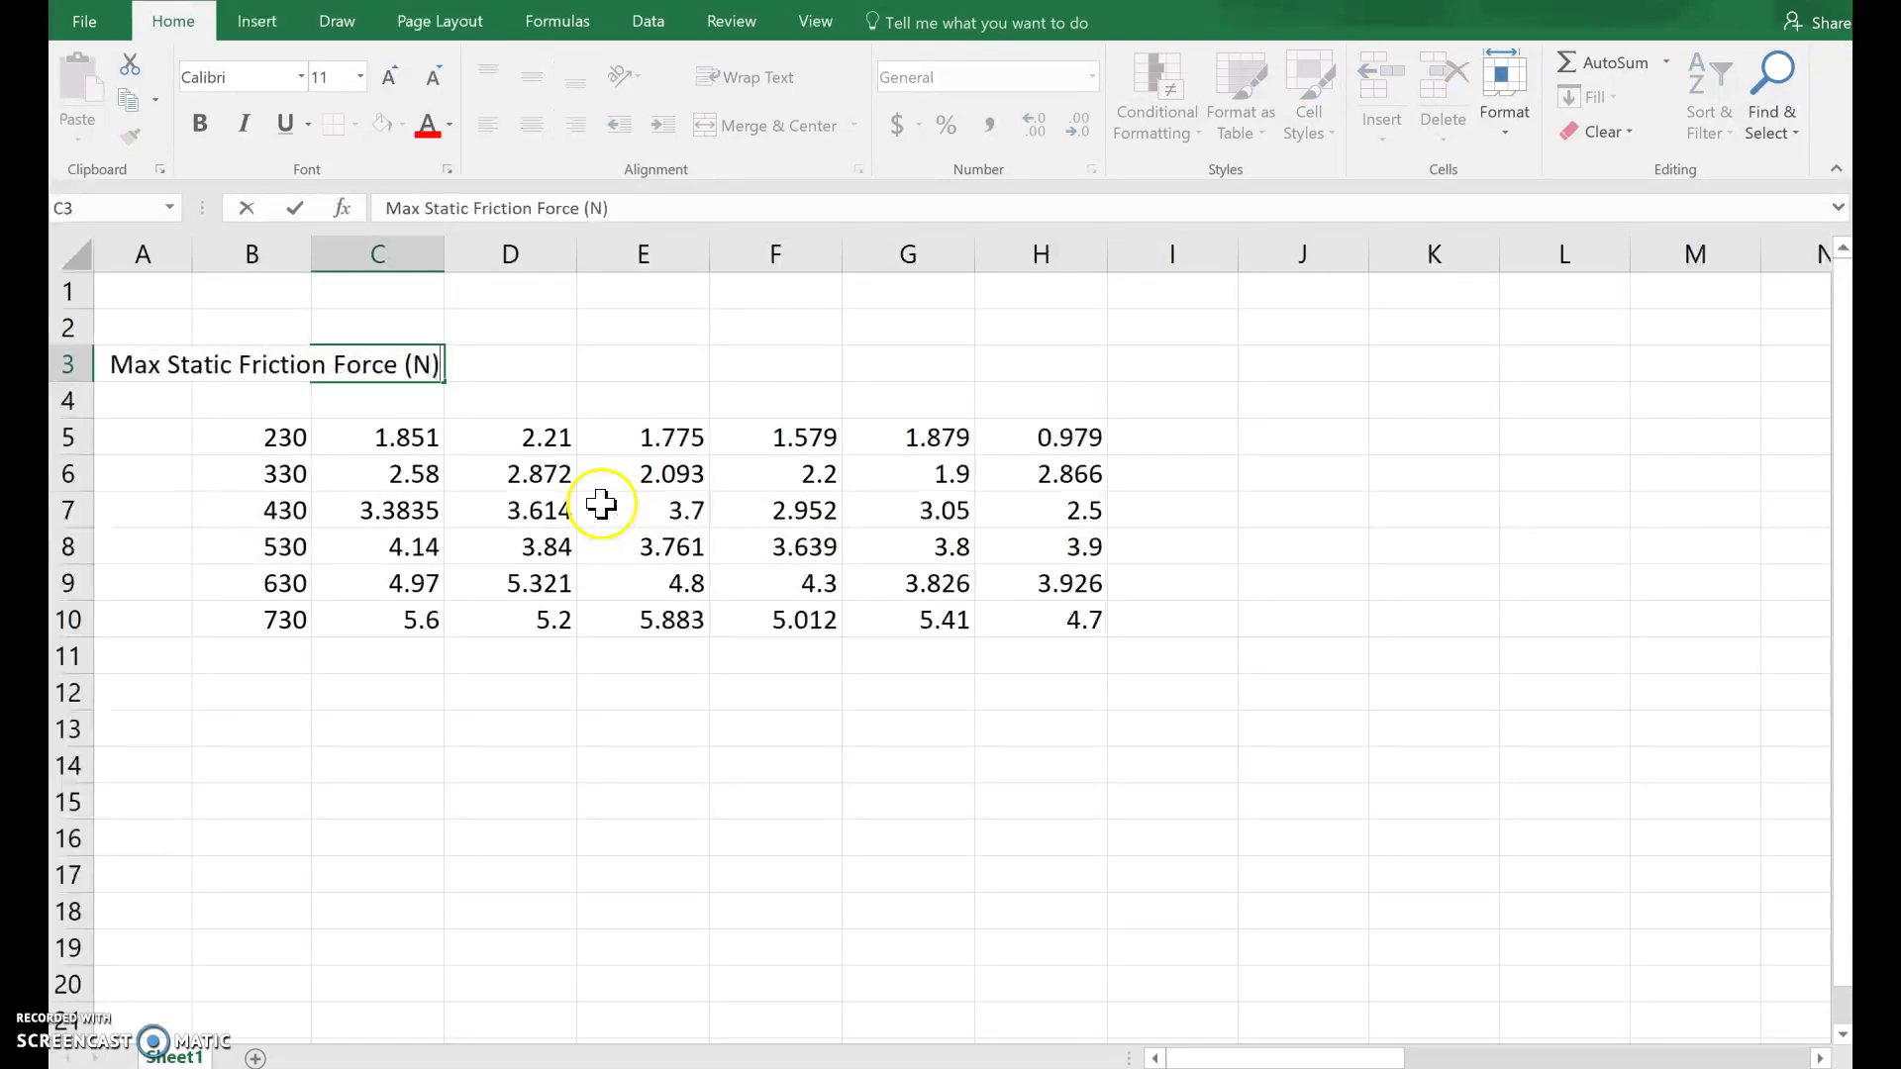
{"action": "key", "text": "Tab"}
{"action": "key", "text": "Down"}
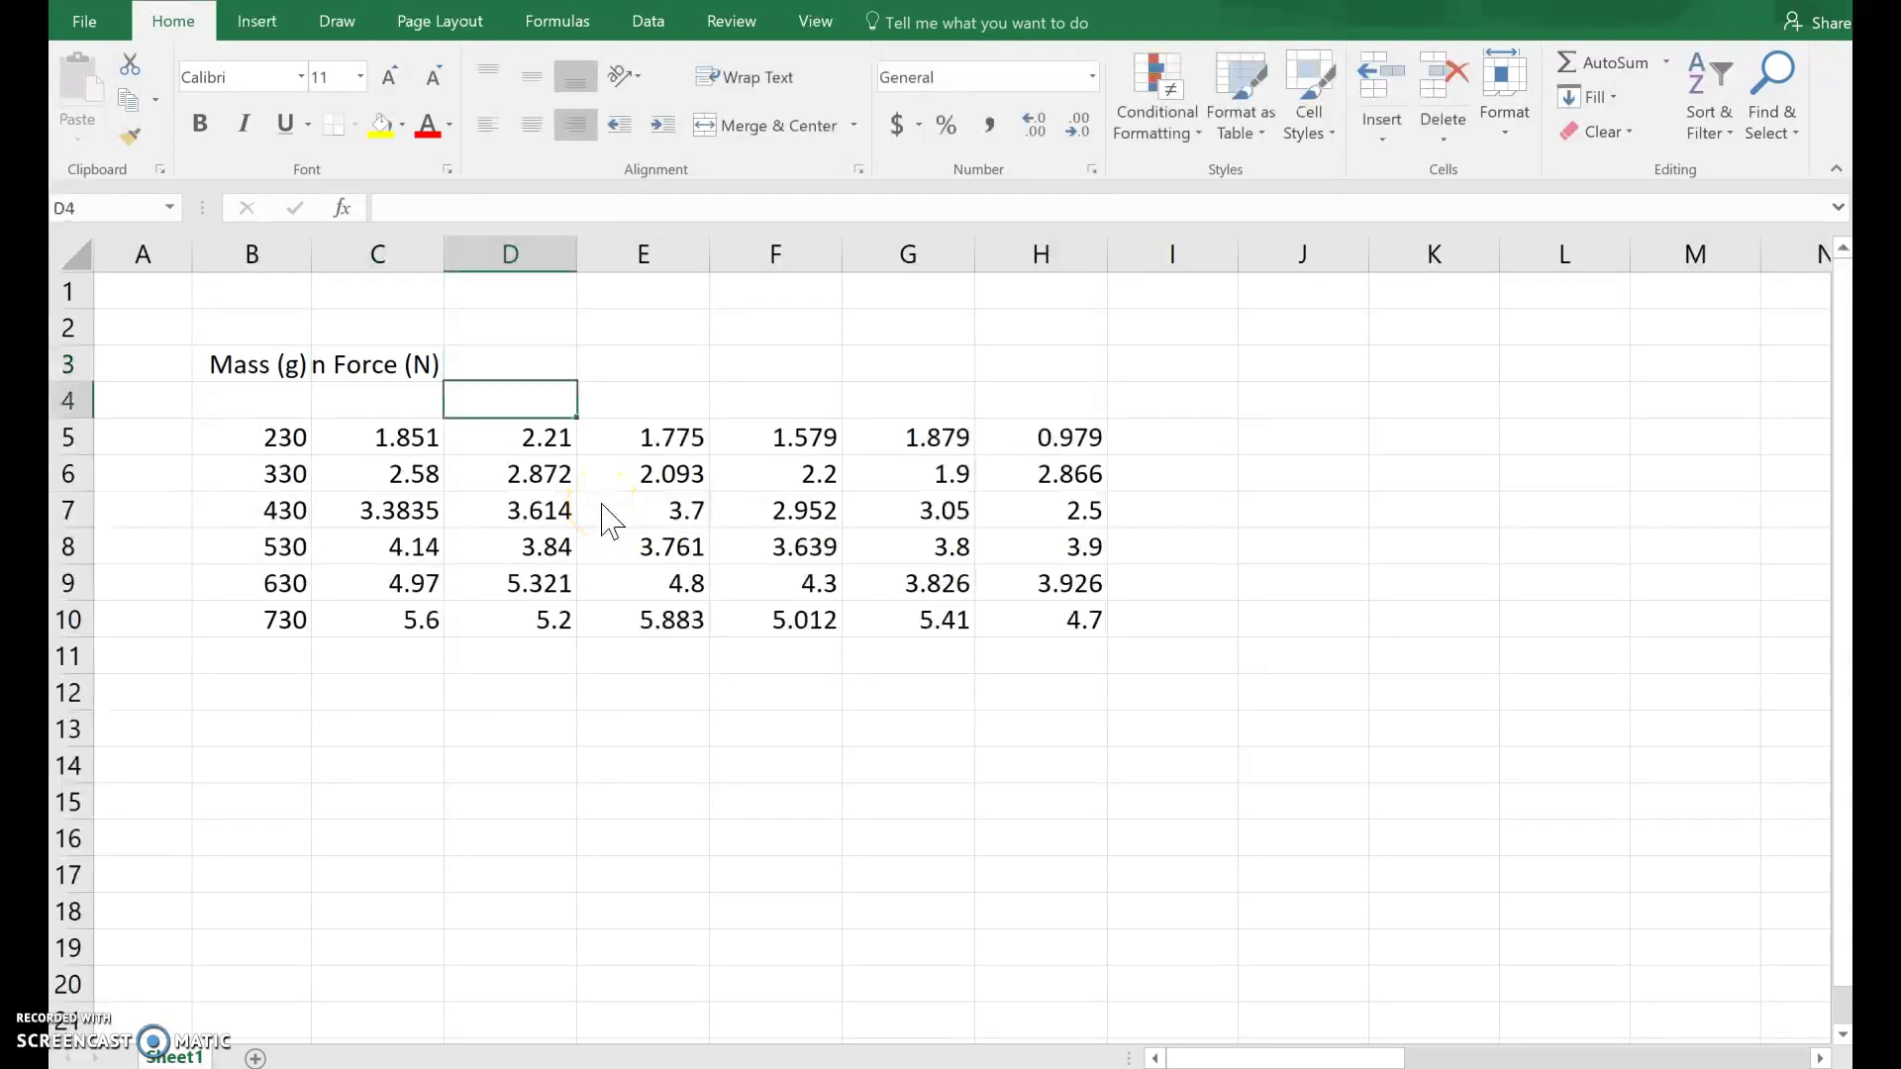
{"action": "key", "text": "Left"}
Step: Label cells C4:E4 as Trial 1, Trial 2 and Trial 3
{"action": "type", "text": "Trial 1"}
{"action": "key", "text": "Tab"}
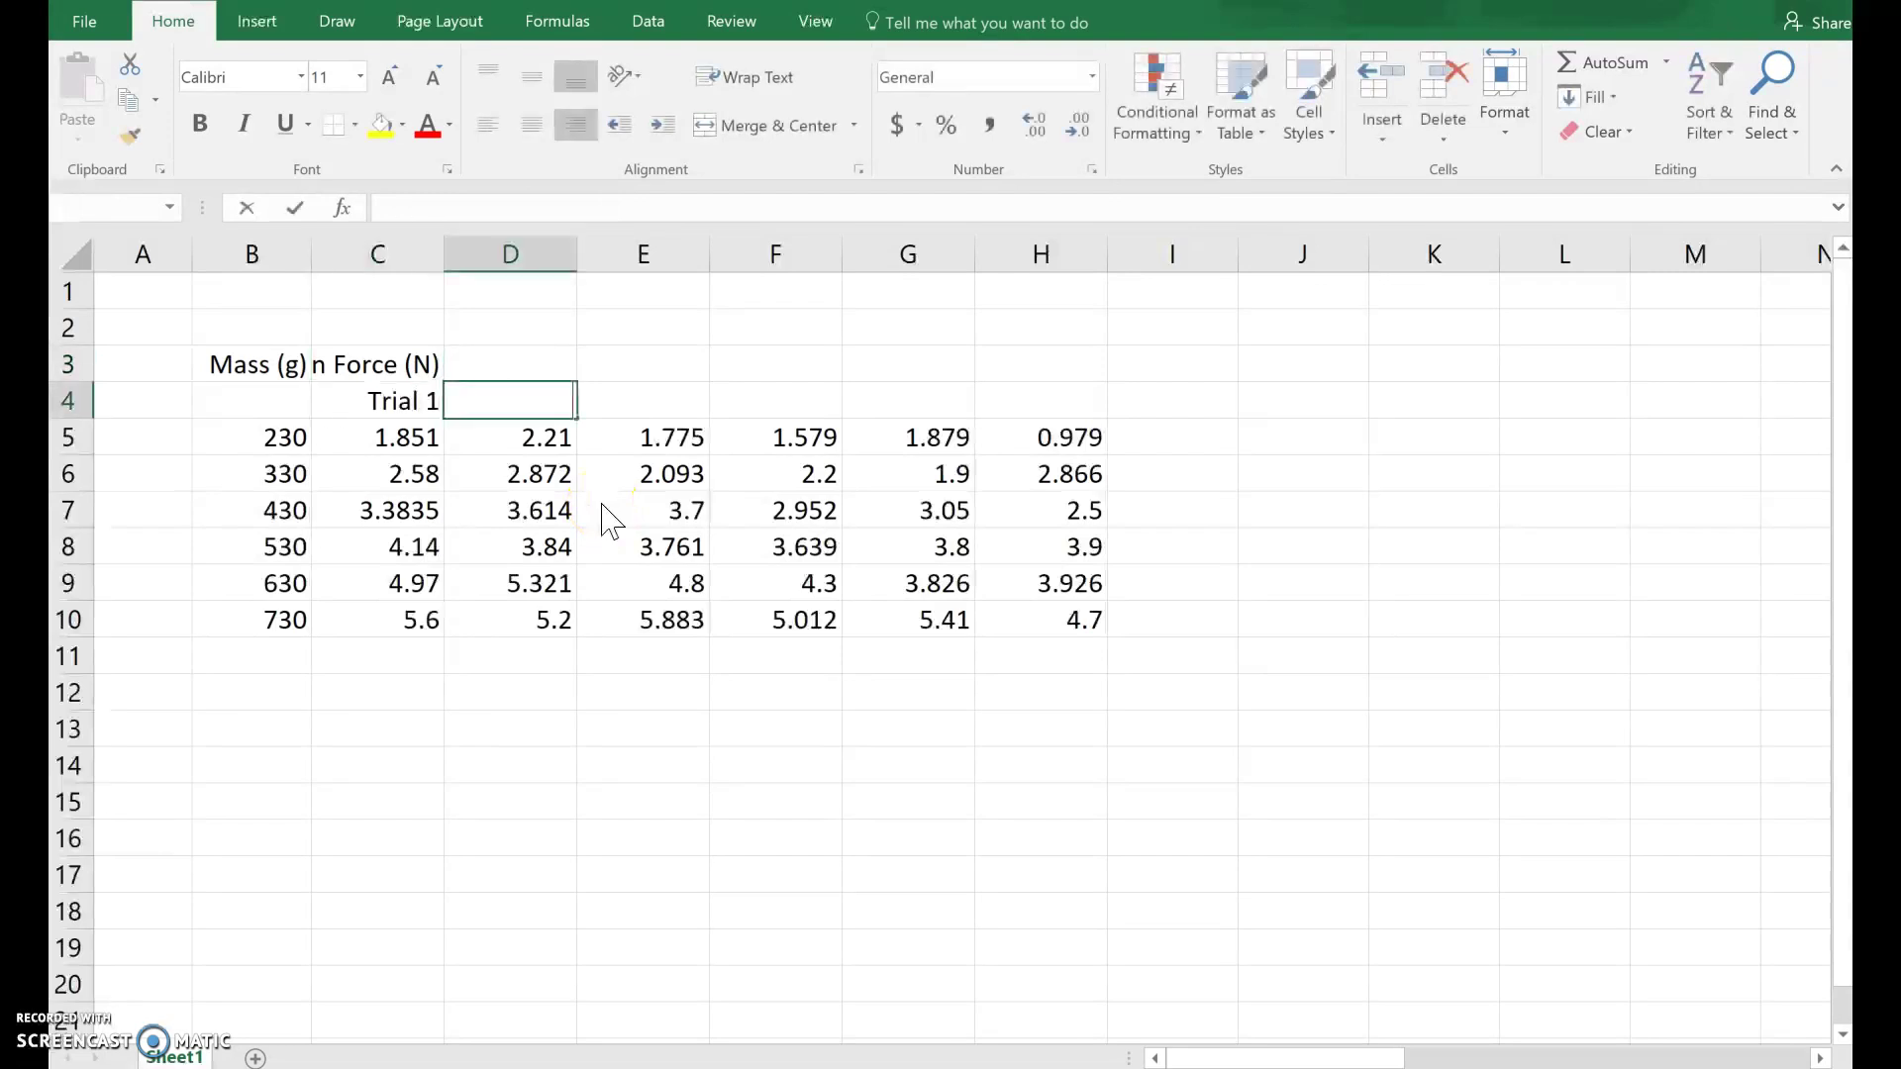
{"action": "type", "text": "Trial 2"}
{"action": "key", "text": "Tab"}
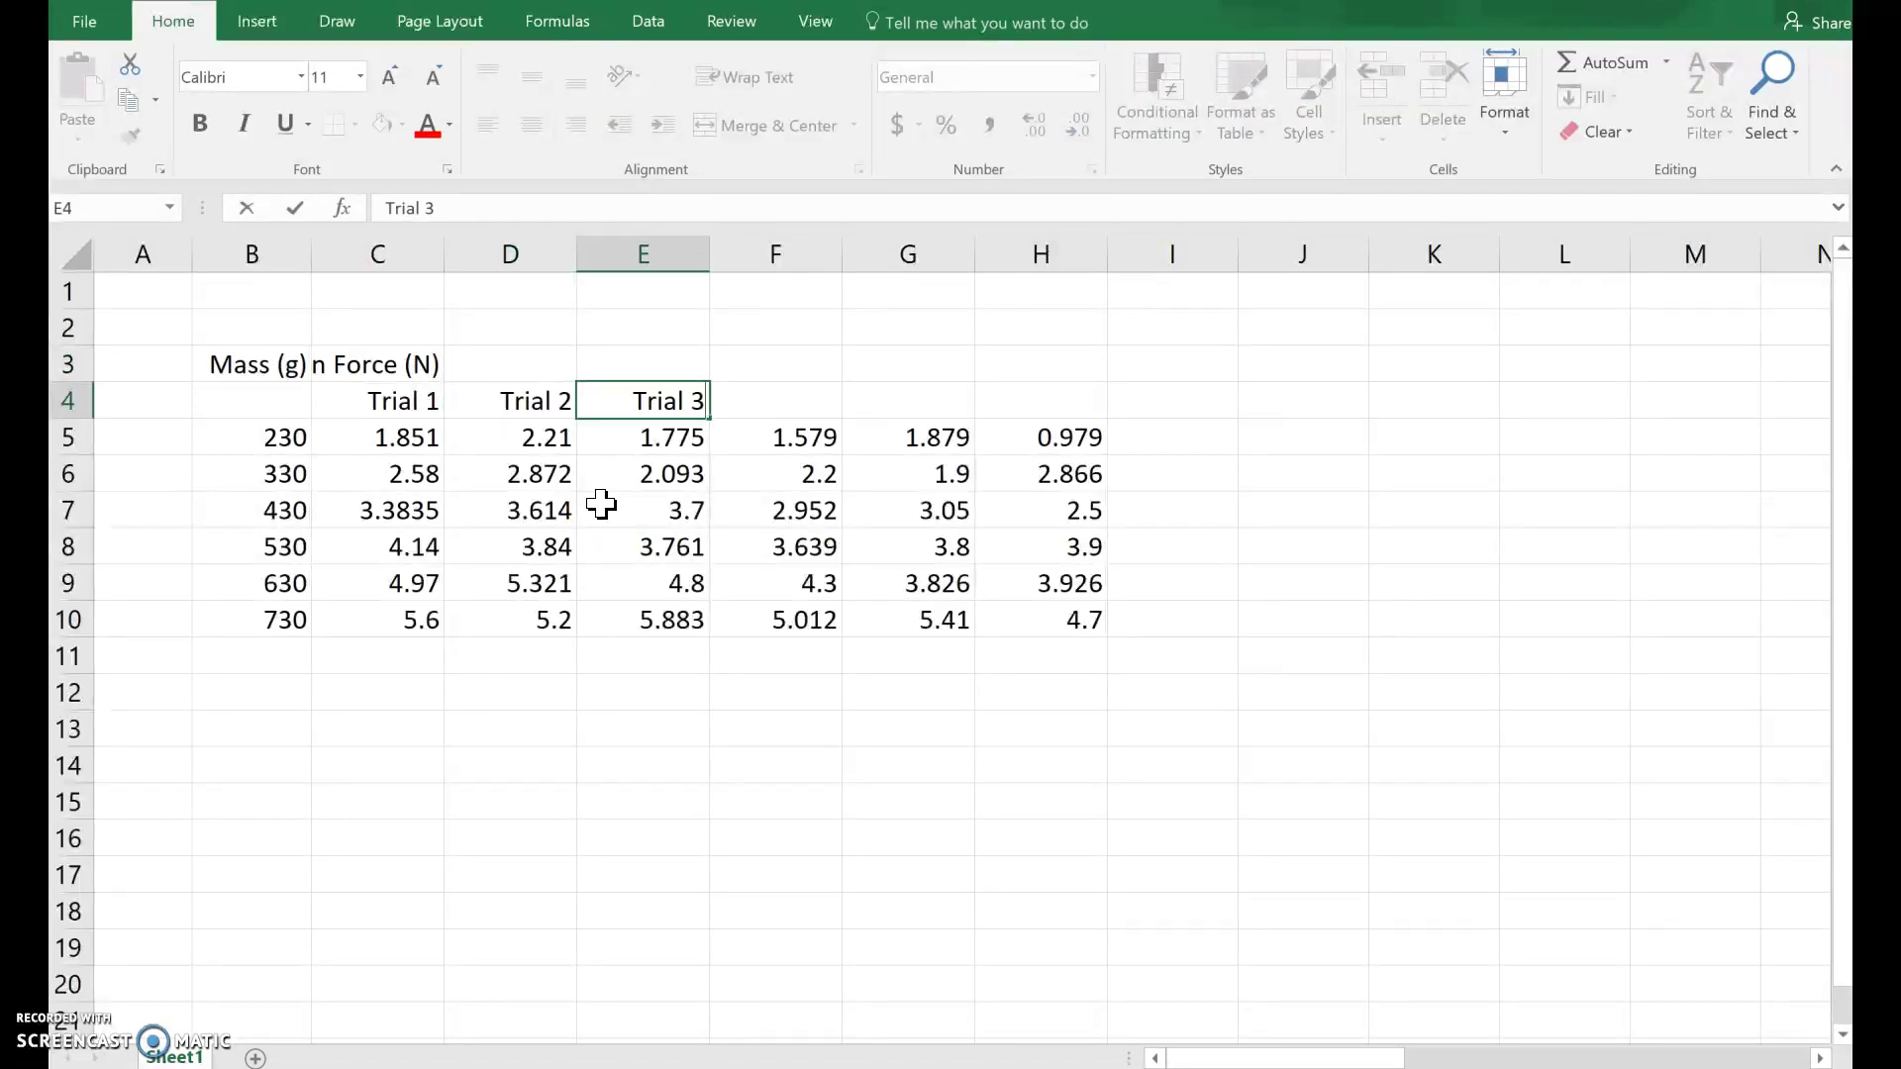
{"action": "key", "text": "Return"}
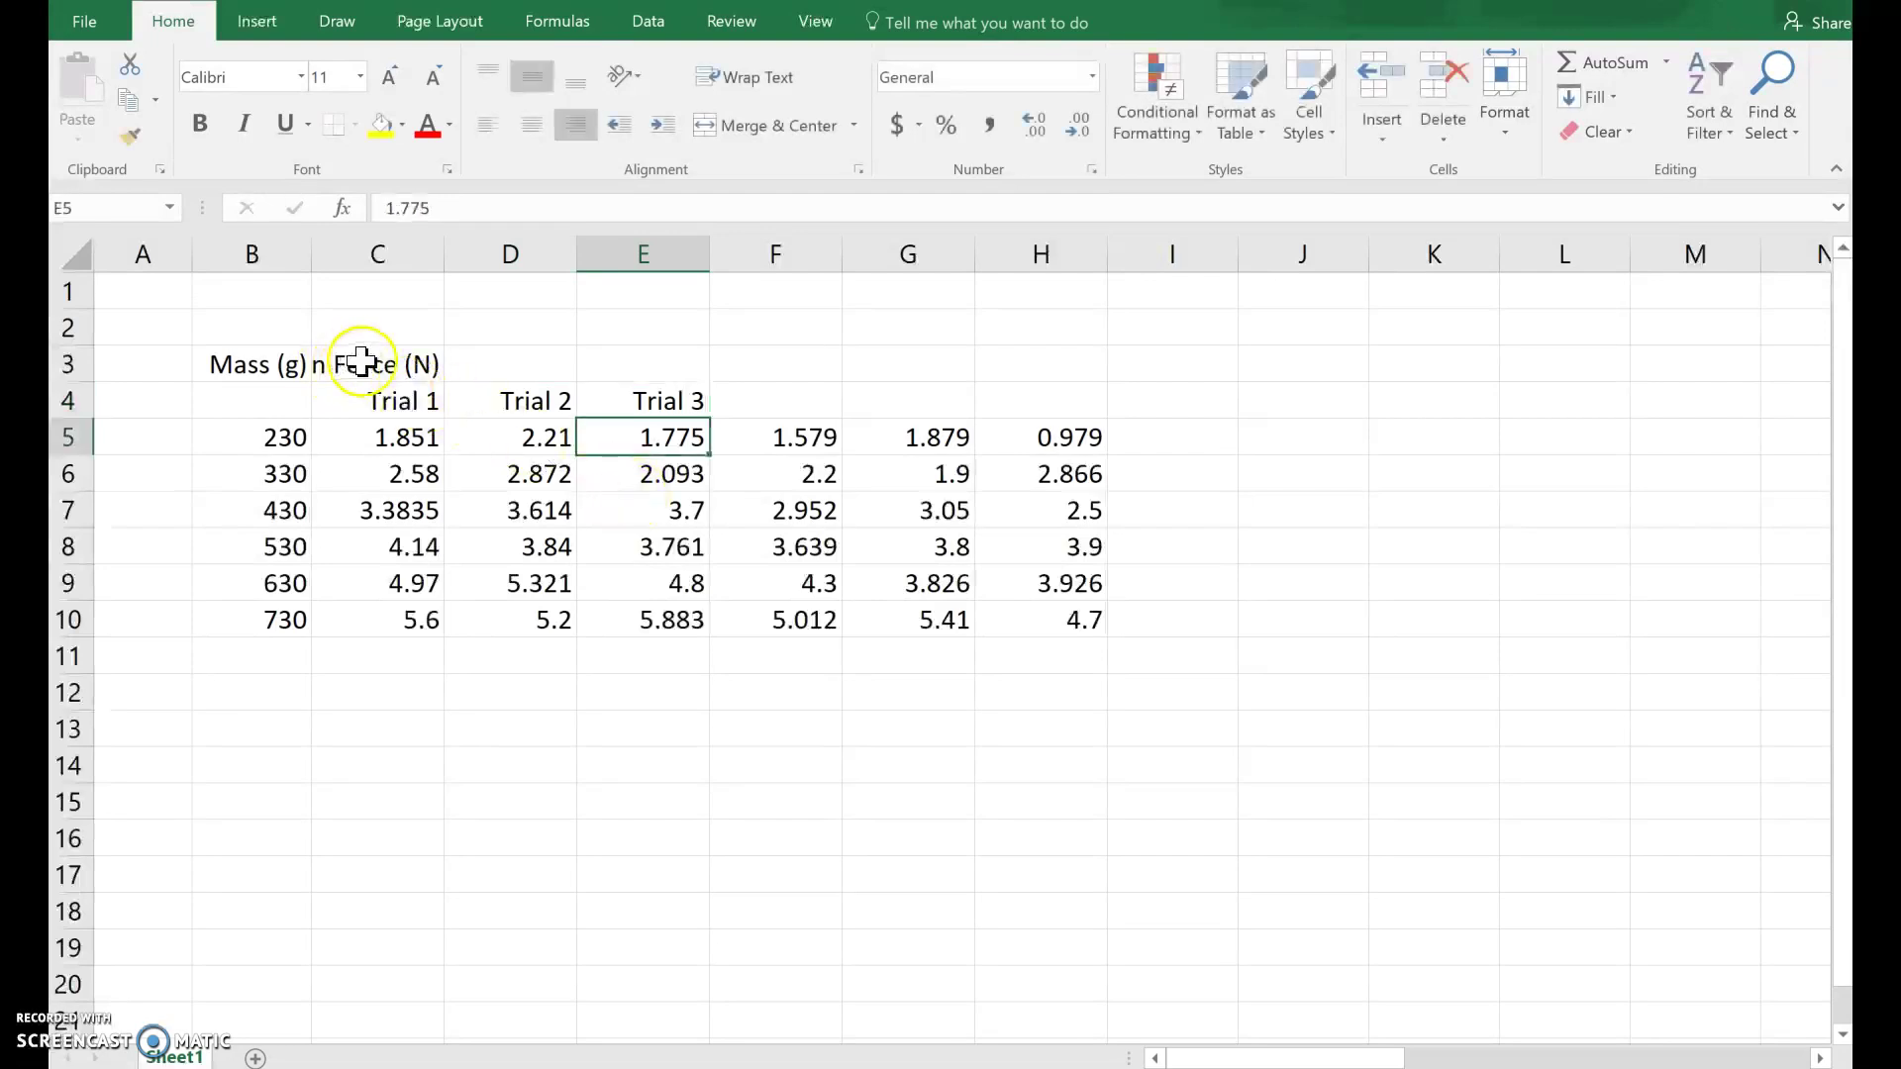
Step: Merge and centre the static heading over C3:E3, then enter 'Kinetic Friction Force (N)' in F3
{"action": "left_click_drag", "start_coordinate": [361, 365], "coordinate": [707, 339]}
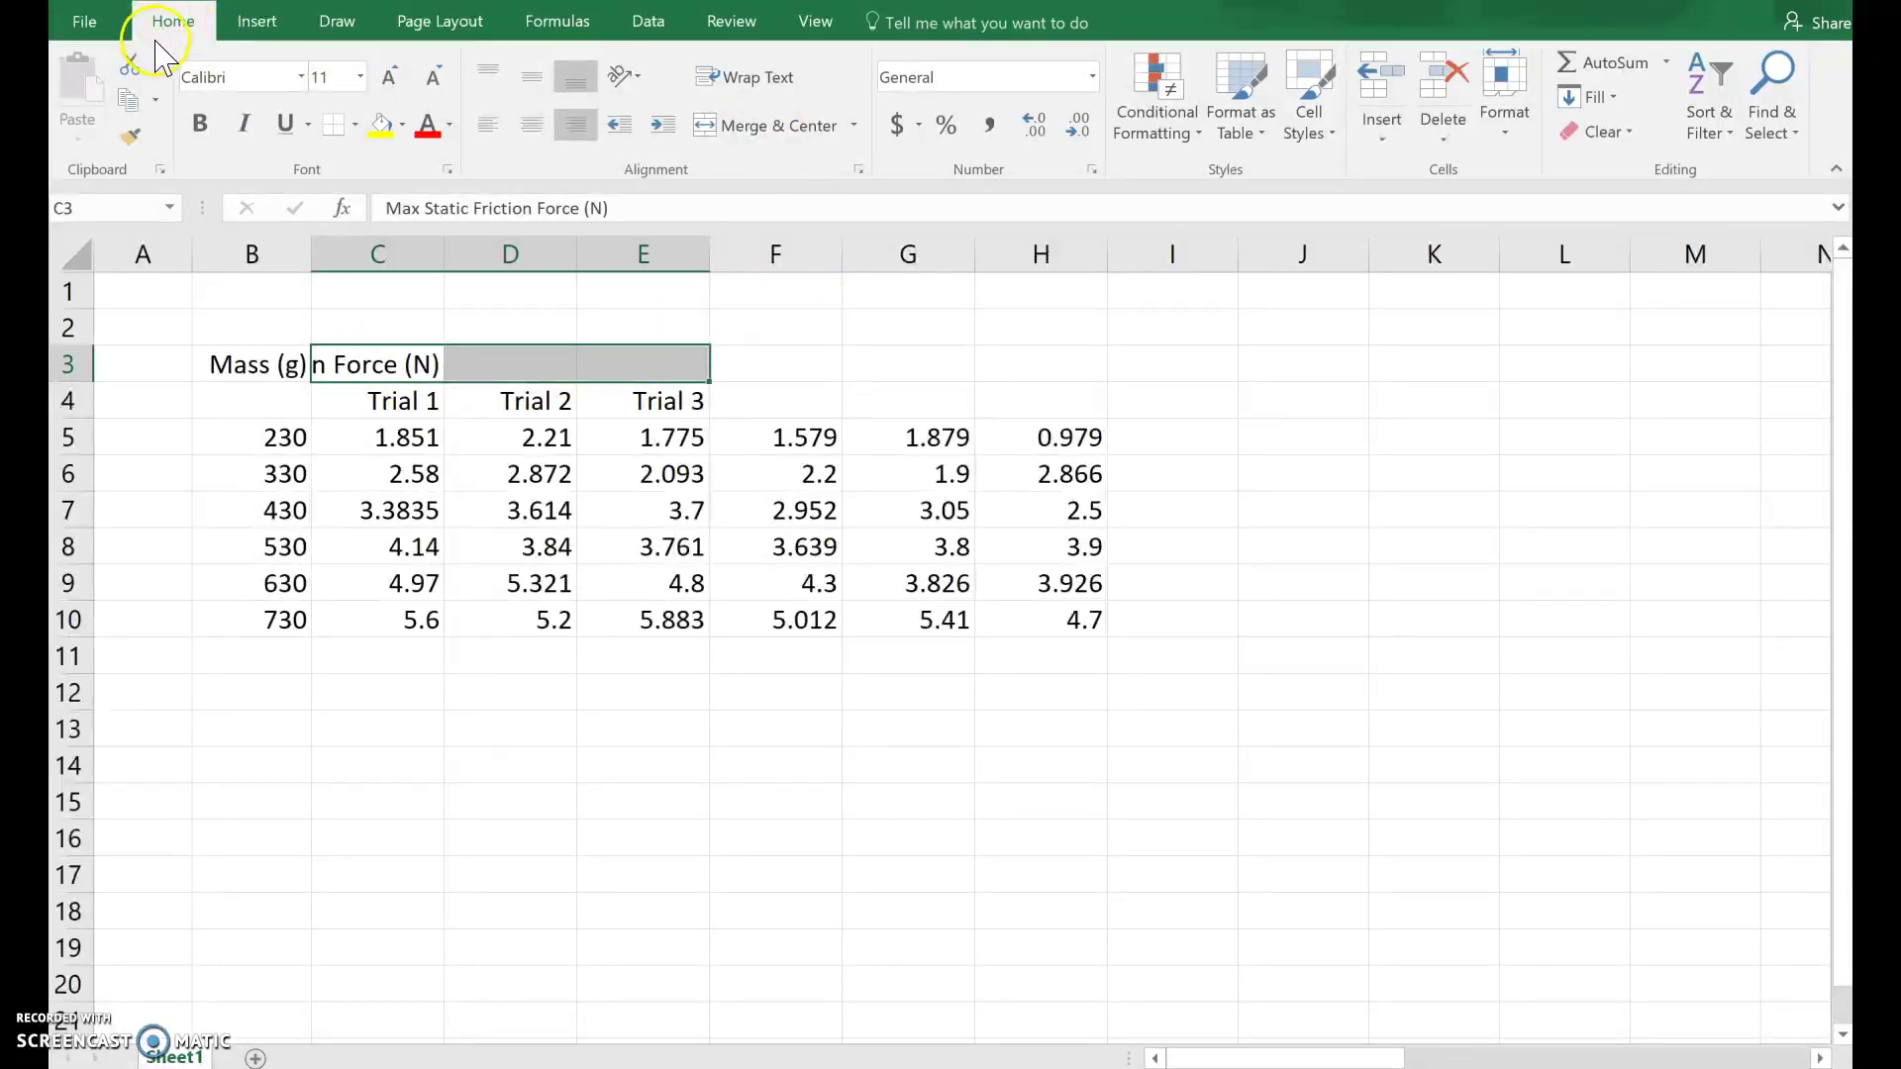
{"action": "left_click", "coordinate": [789, 140]}
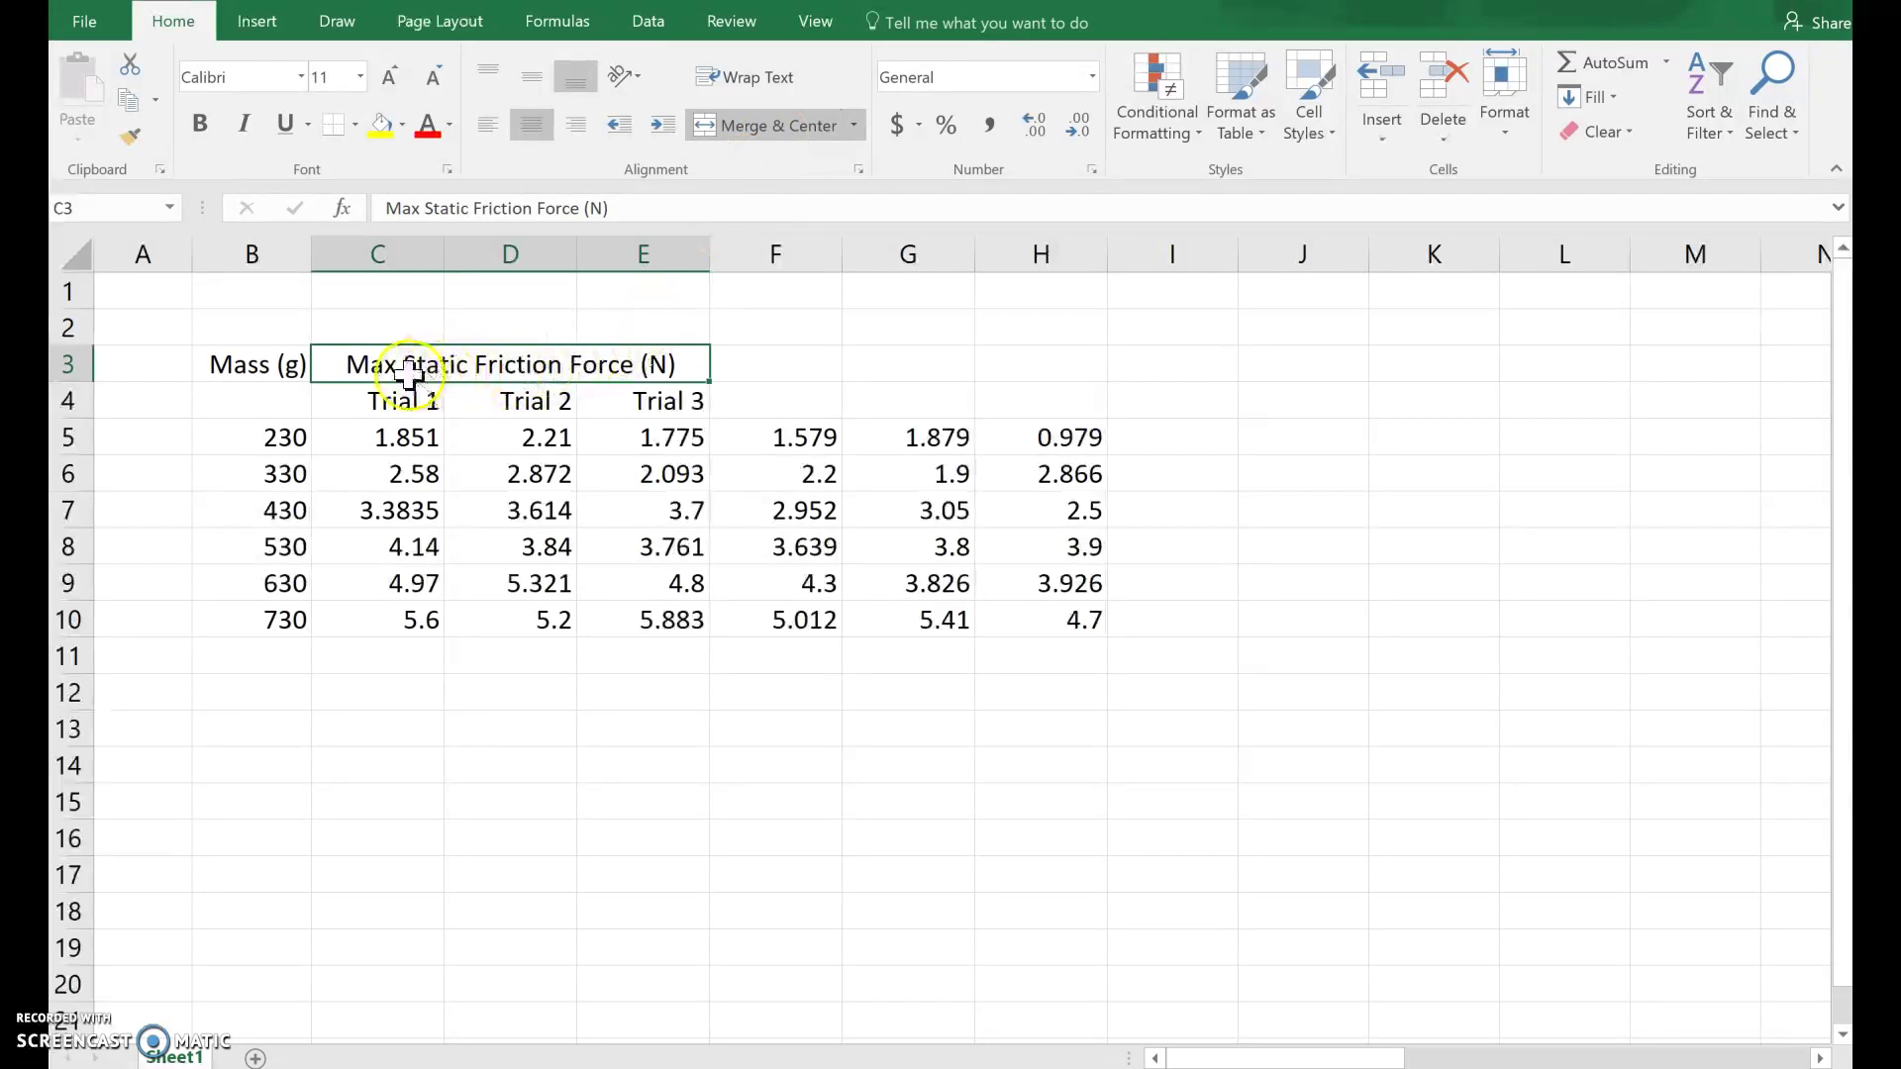
{"action": "left_click", "coordinate": [757, 362]}
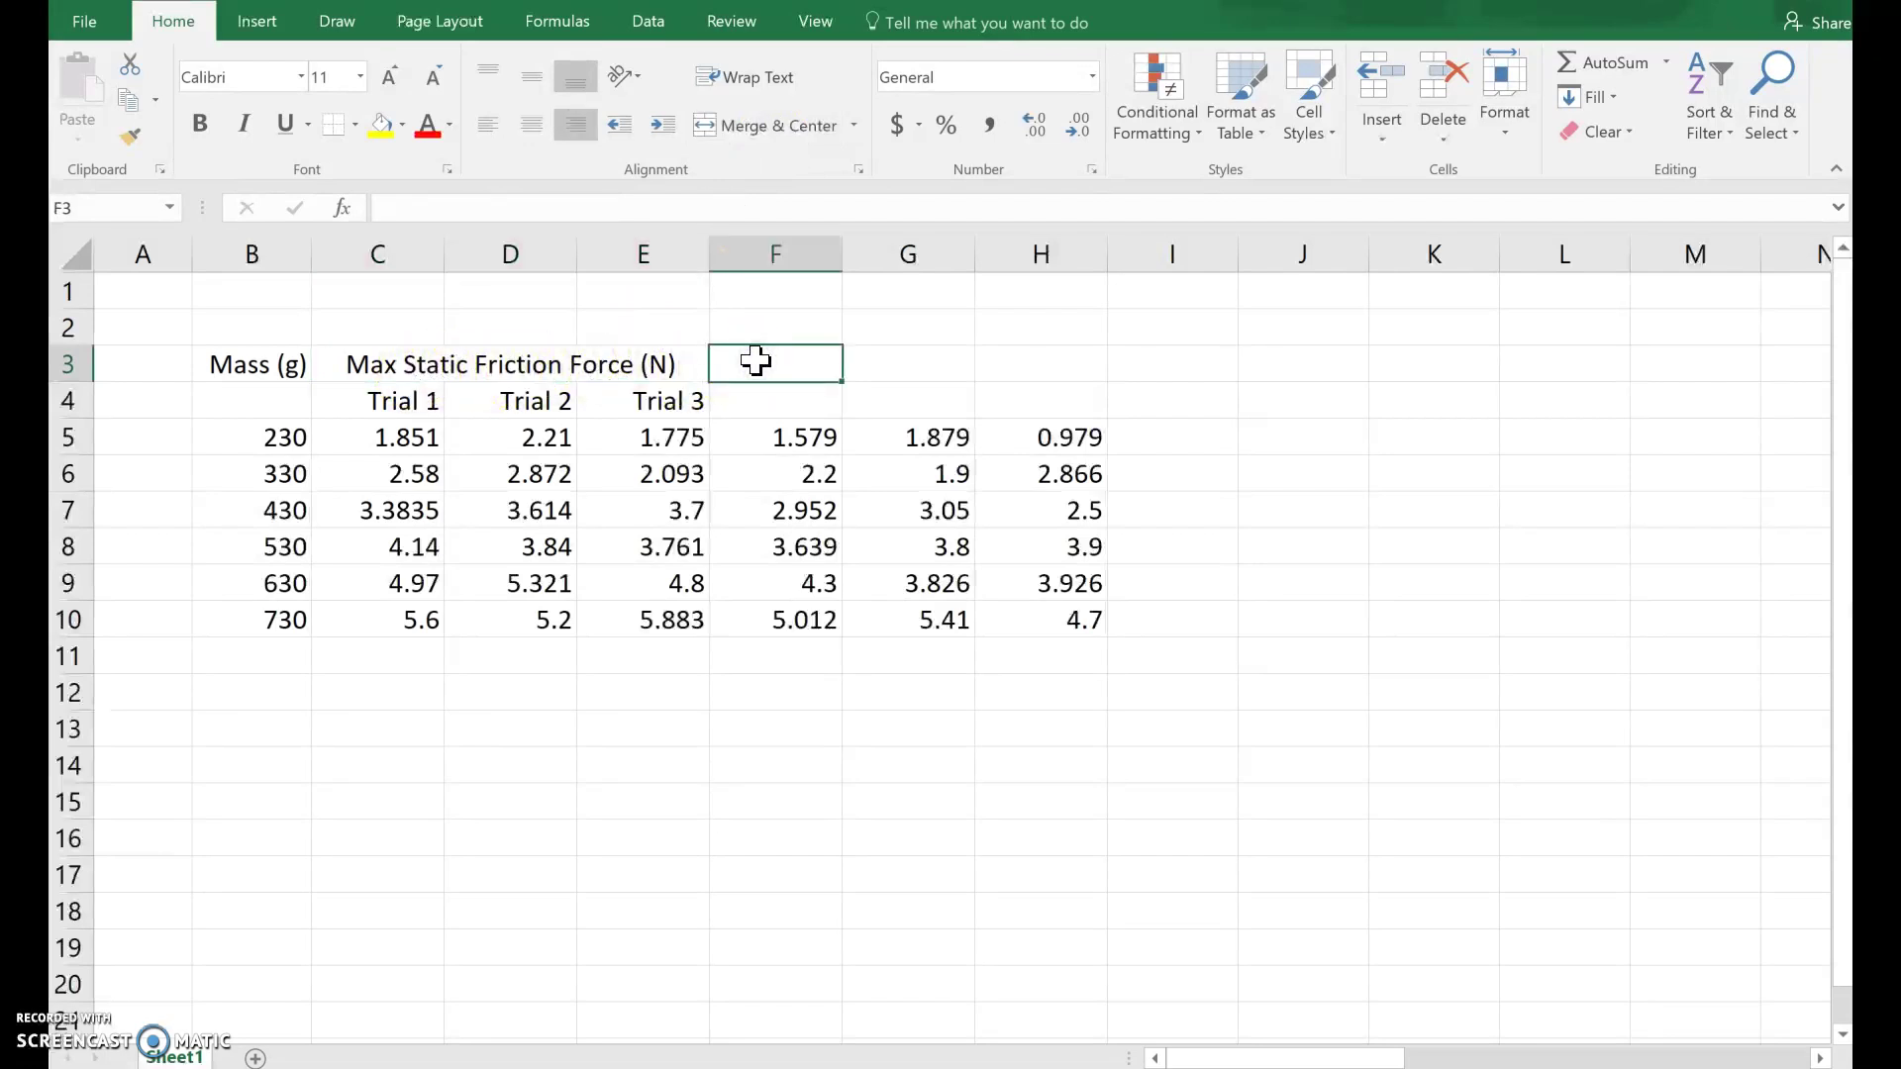
{"action": "type", "text": "Kinetic Frition"}
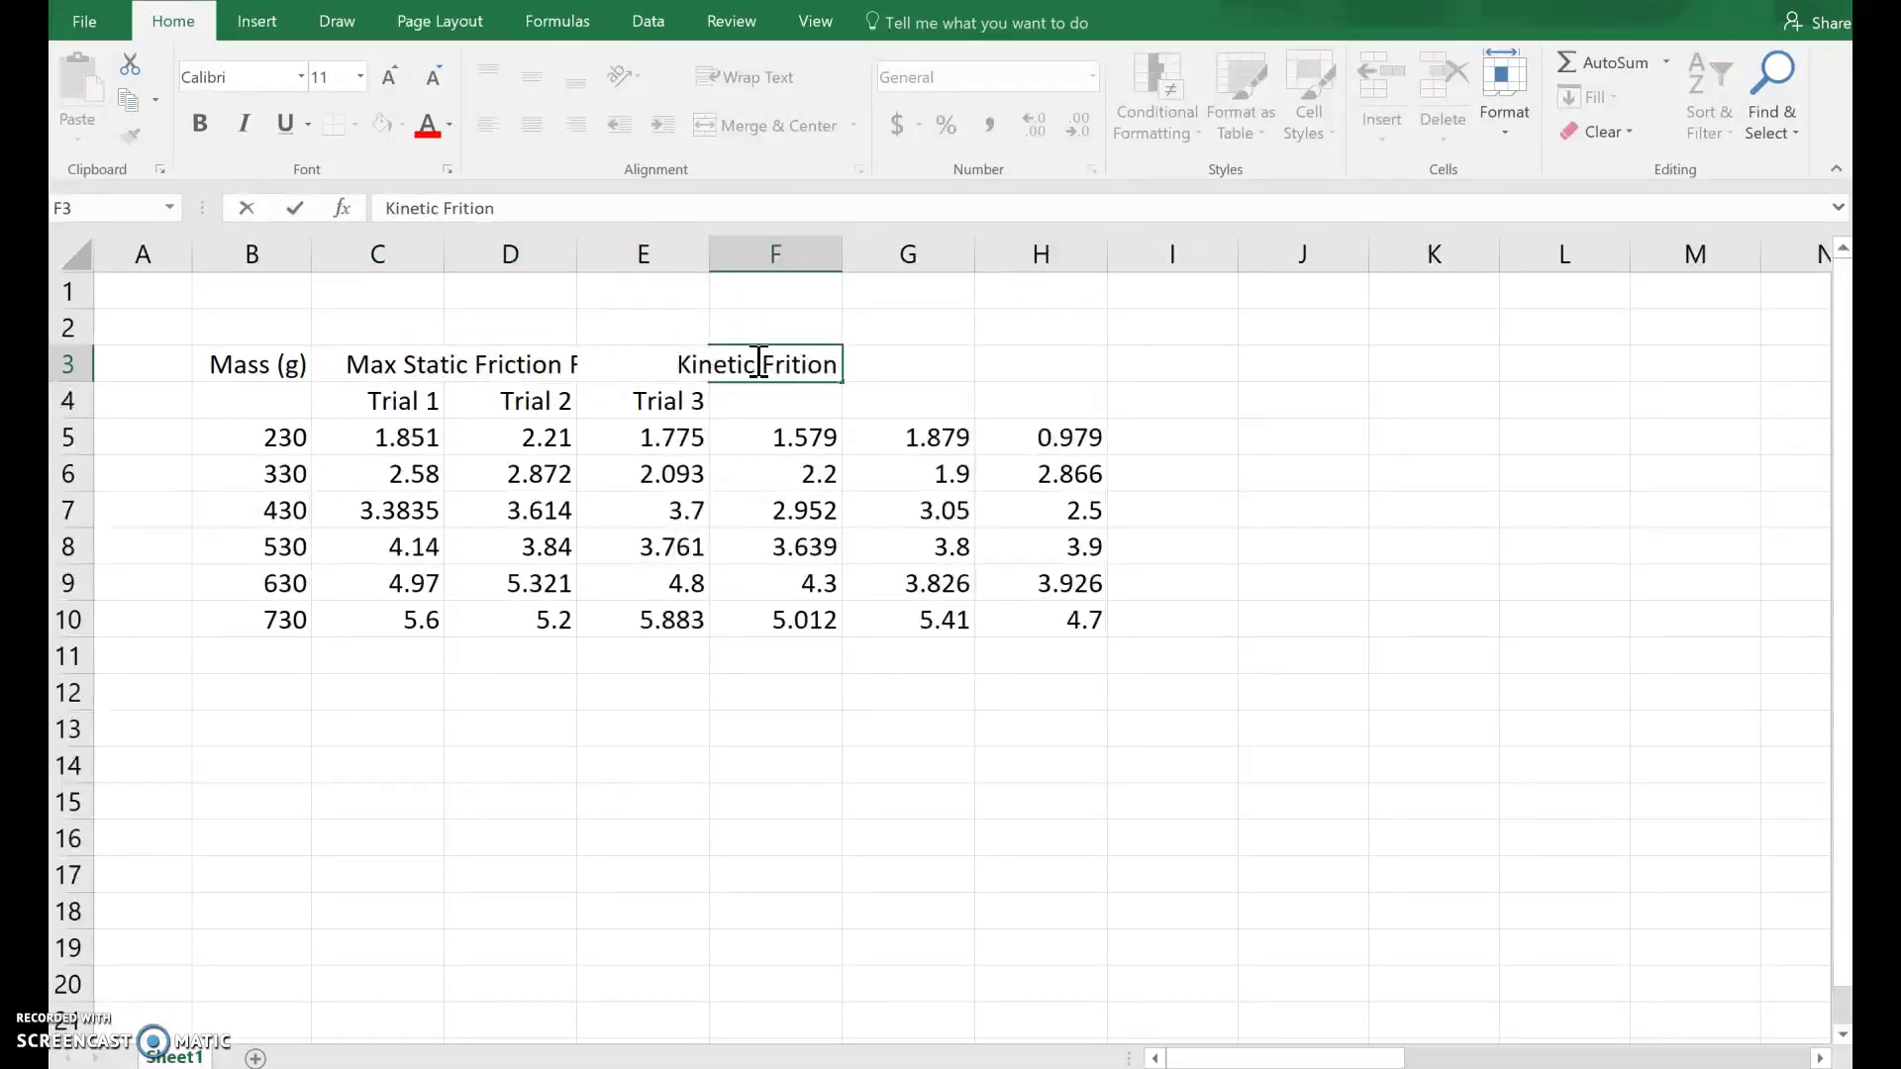
{"action": "key", "text": "BackSpace"}
{"action": "key", "text": "BackSpace"}
{"action": "key", "text": "BackSpace"}
{"action": "key", "text": "BackSpace"}
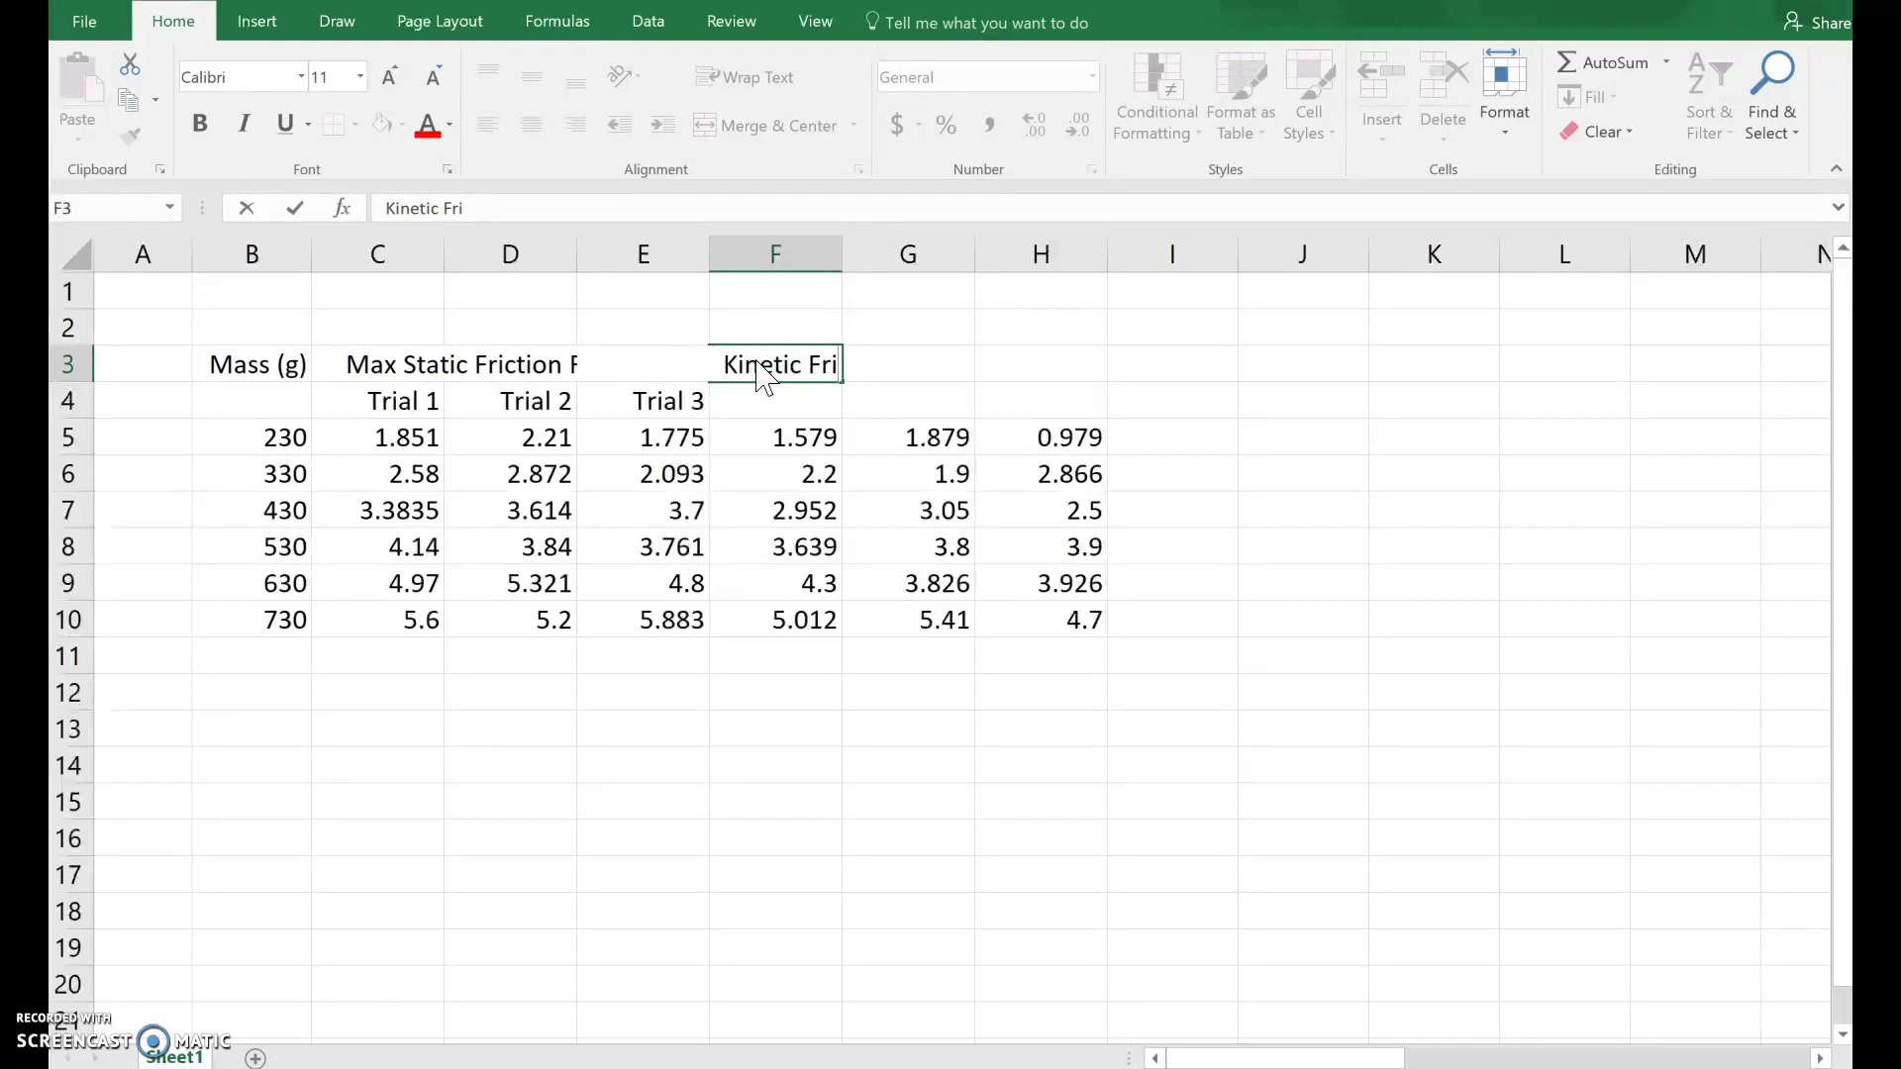
{"action": "type", "text": "ction Force (N"}
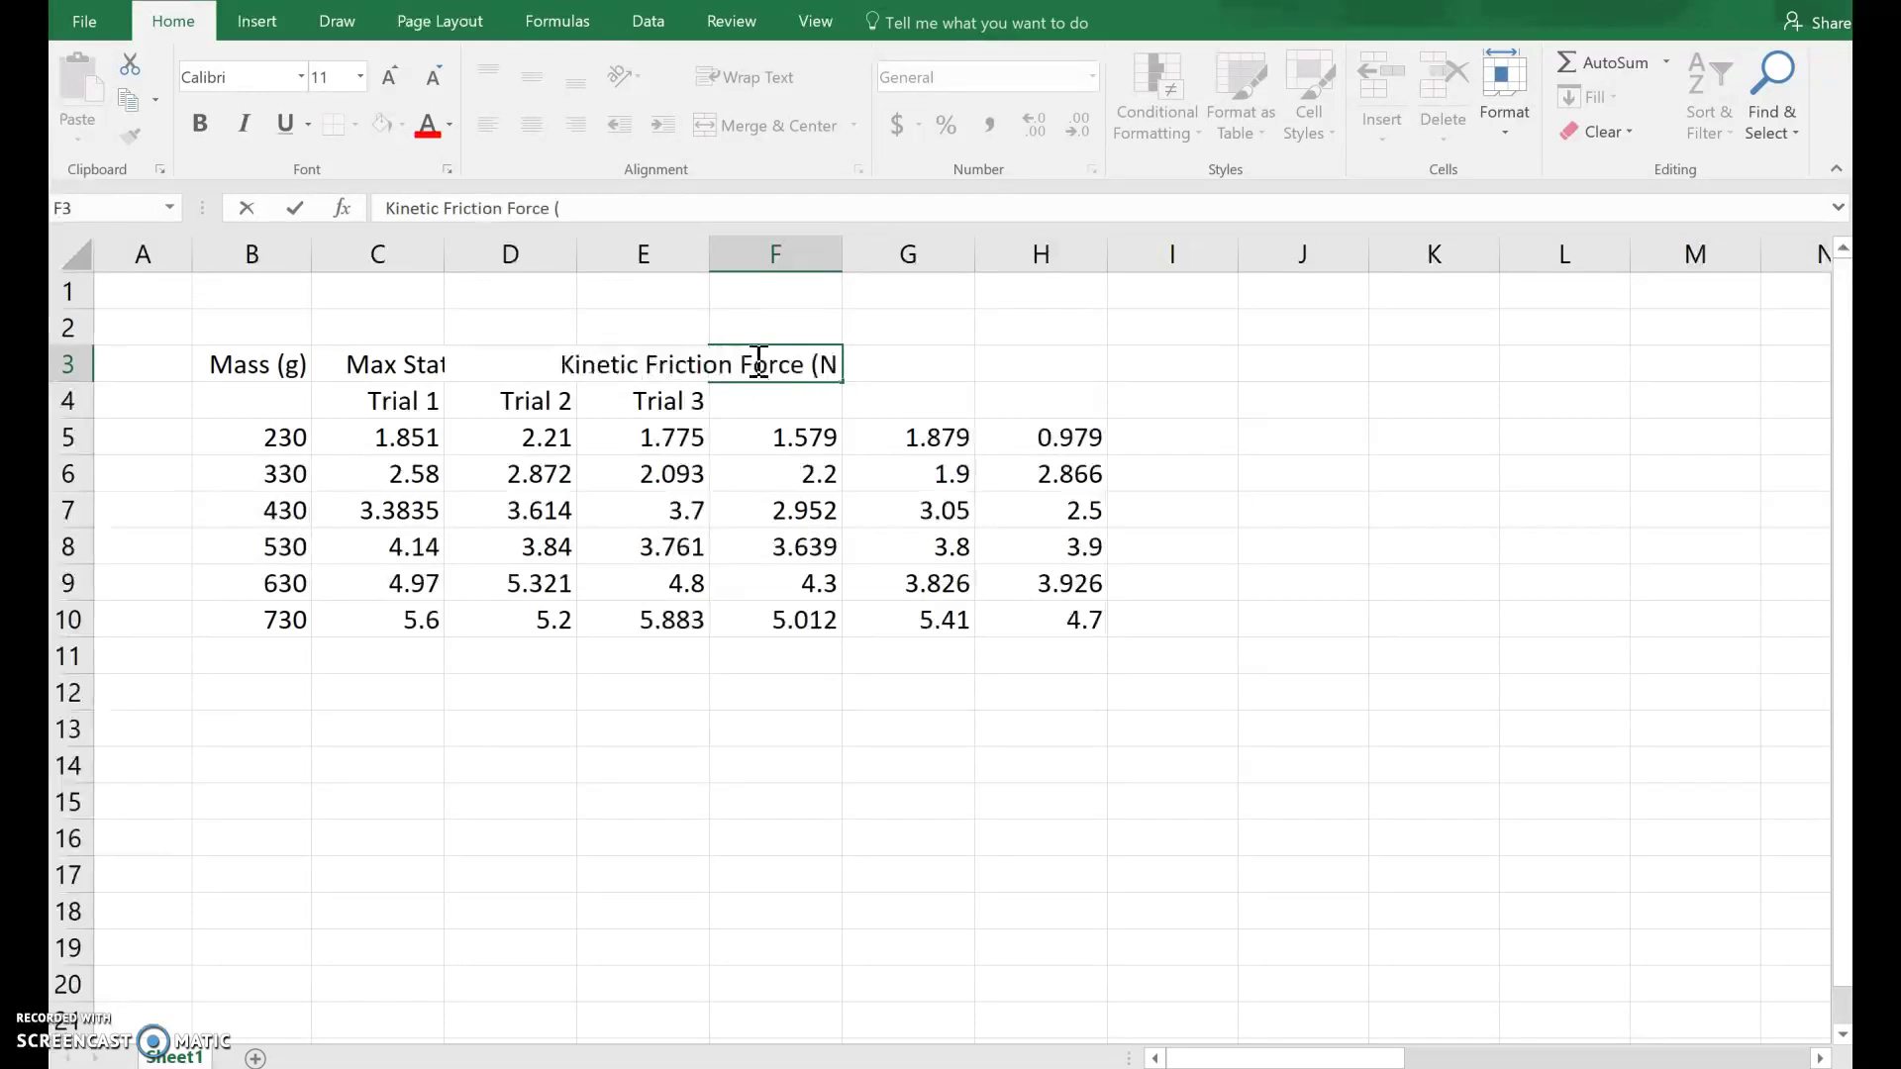
{"action": "type", "text": ")"}
{"action": "key", "text": "Return"}
Step: Merge and centre the kinetic friction heading across F3:H3
{"action": "left_click_drag", "start_coordinate": [768, 364], "coordinate": [1043, 360]}
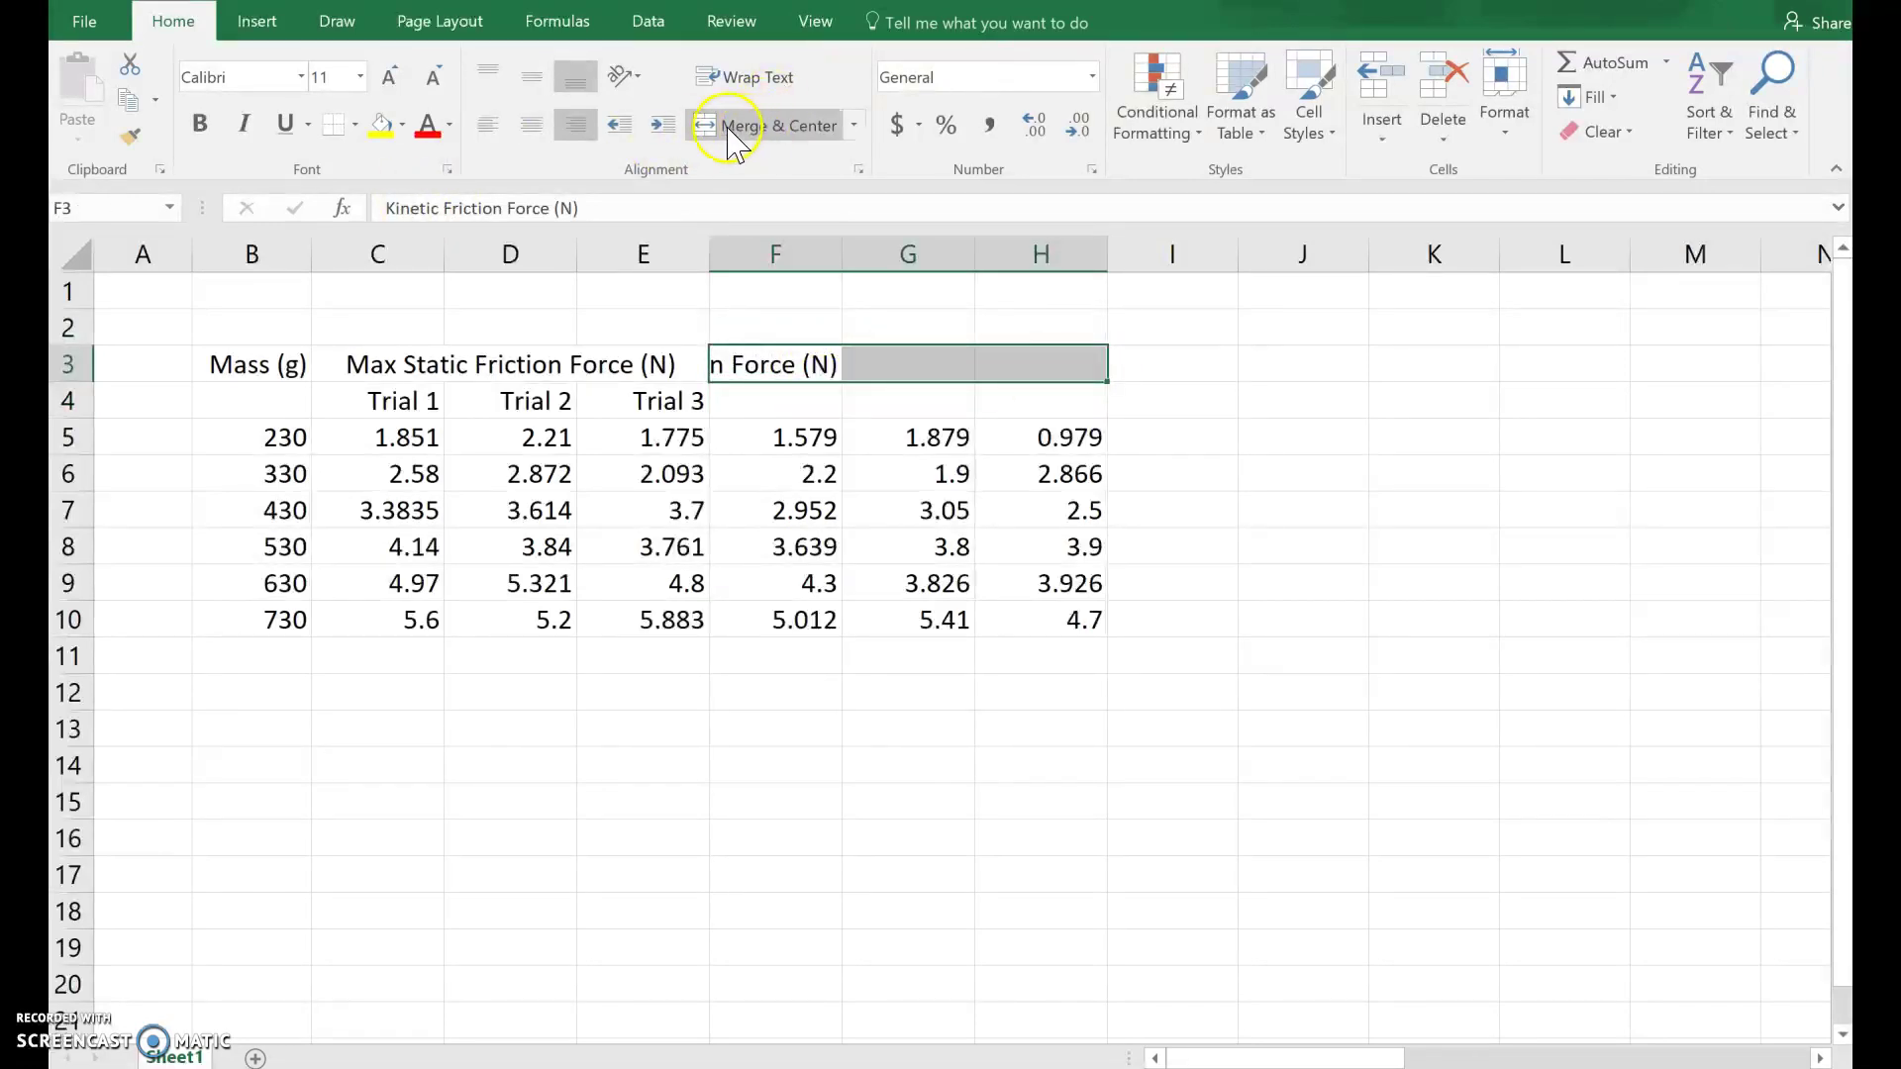
{"action": "left_click", "coordinate": [778, 127]}
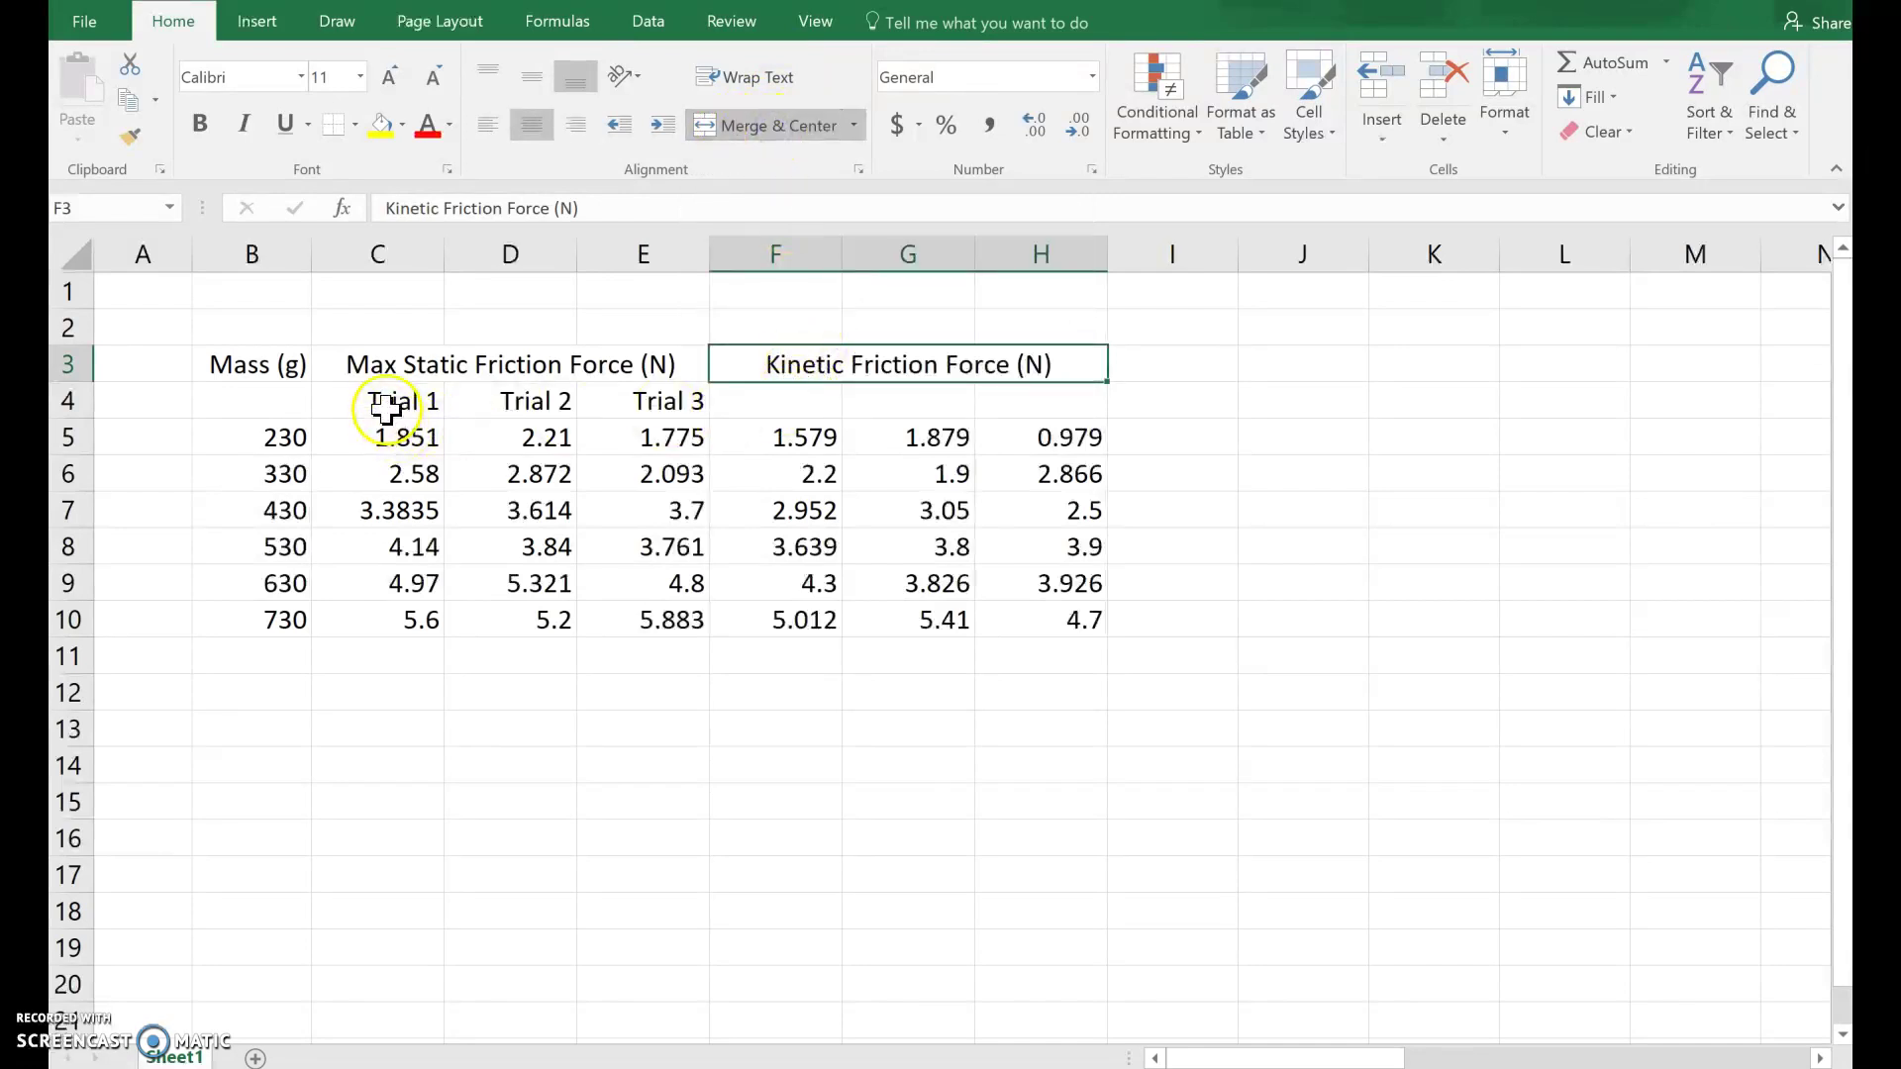
{"action": "left_click", "coordinate": [750, 398]}
{"action": "left_click", "coordinate": [947, 403]}
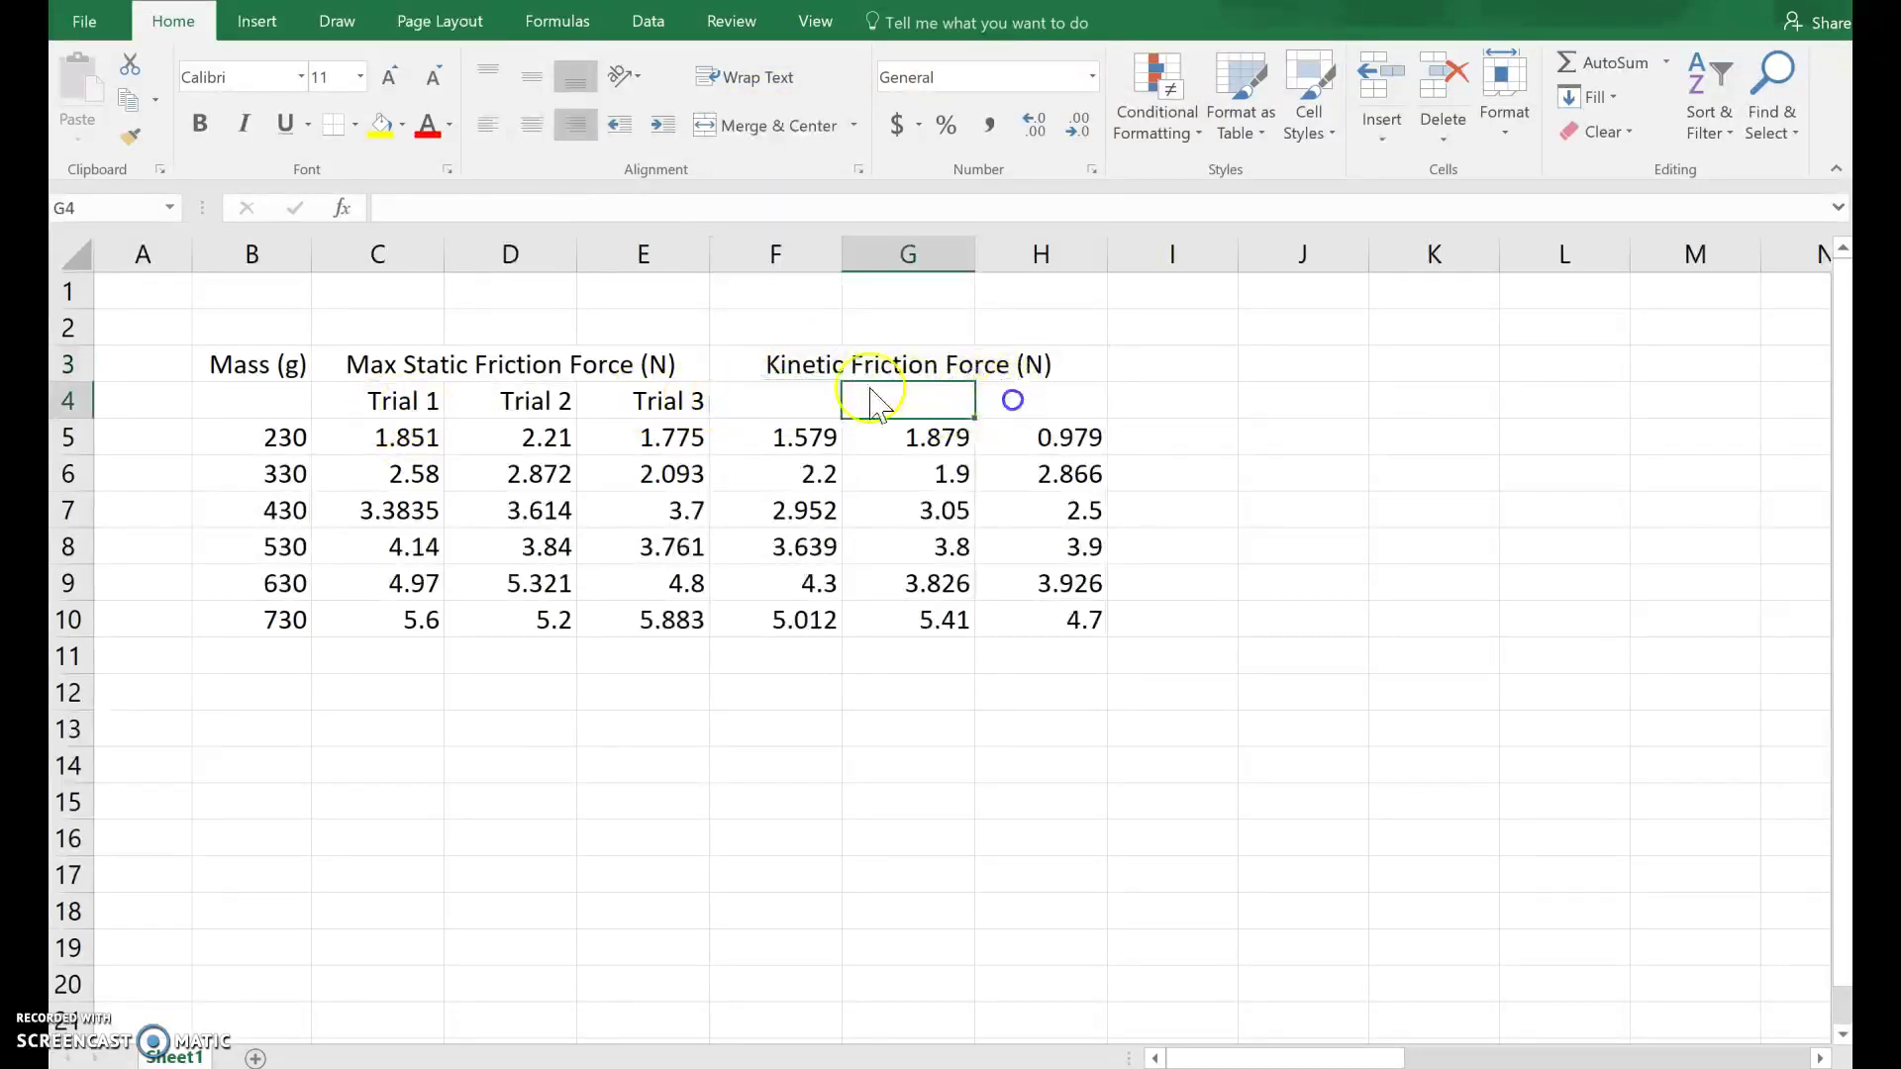
{"action": "left_click", "coordinate": [1010, 400]}
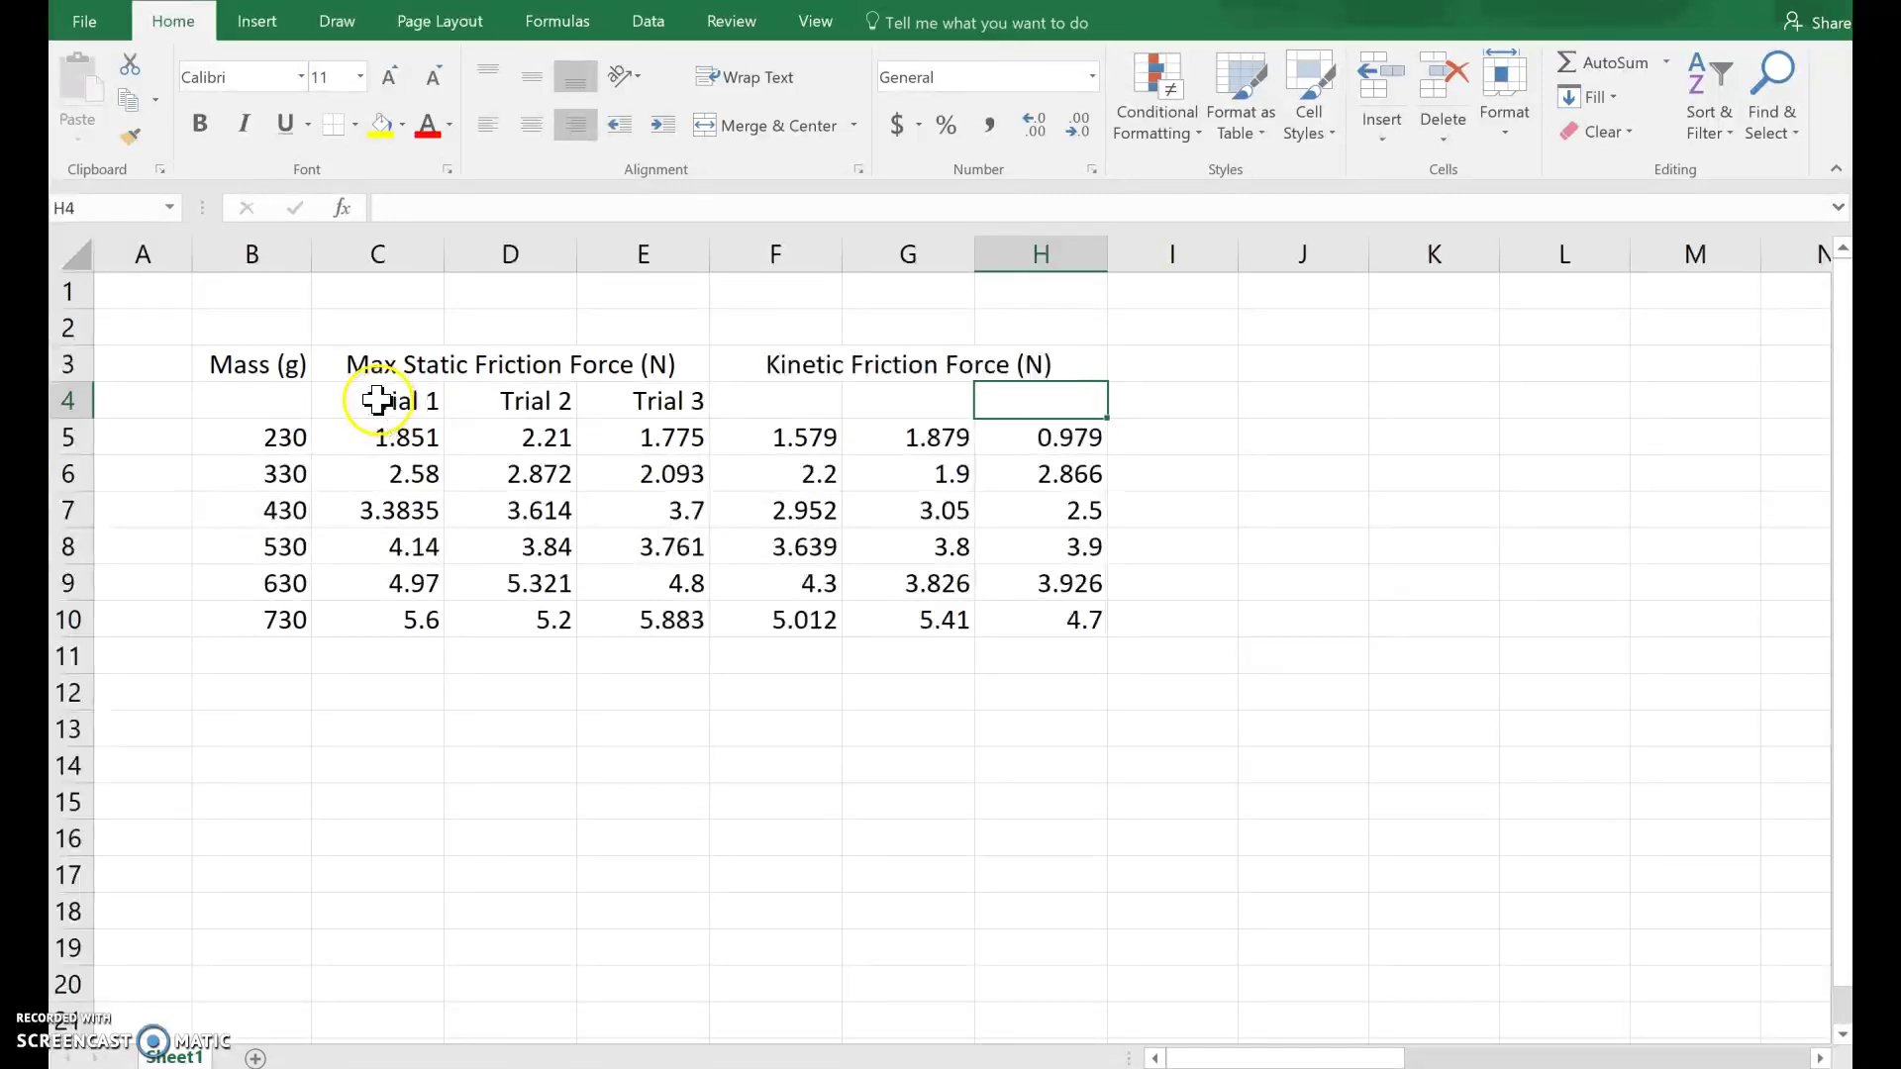
Step: Copy the Trial 1–3 labels into F4:H4 and merge 'Mass (g)' down across B3:B4
{"action": "left_click_drag", "start_coordinate": [378, 399], "coordinate": [612, 396]}
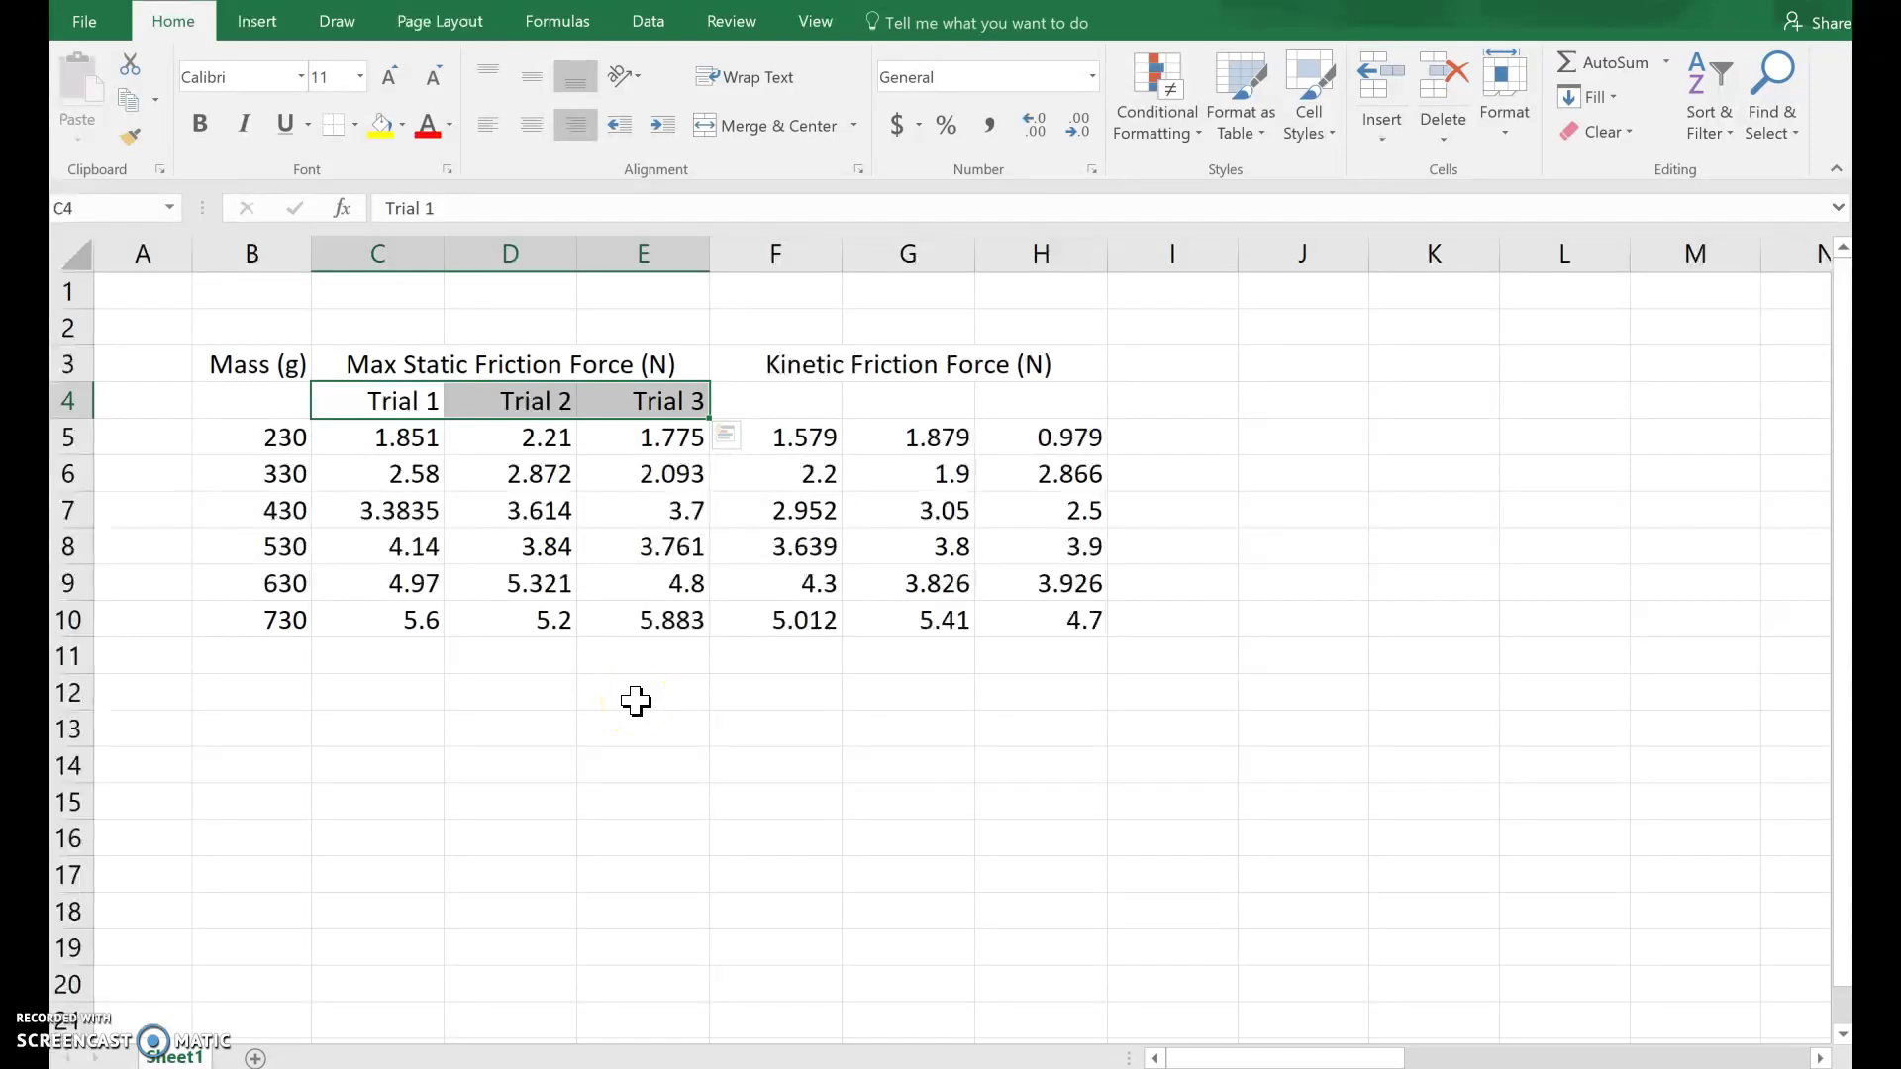
{"action": "key", "text": "ctrl+c"}
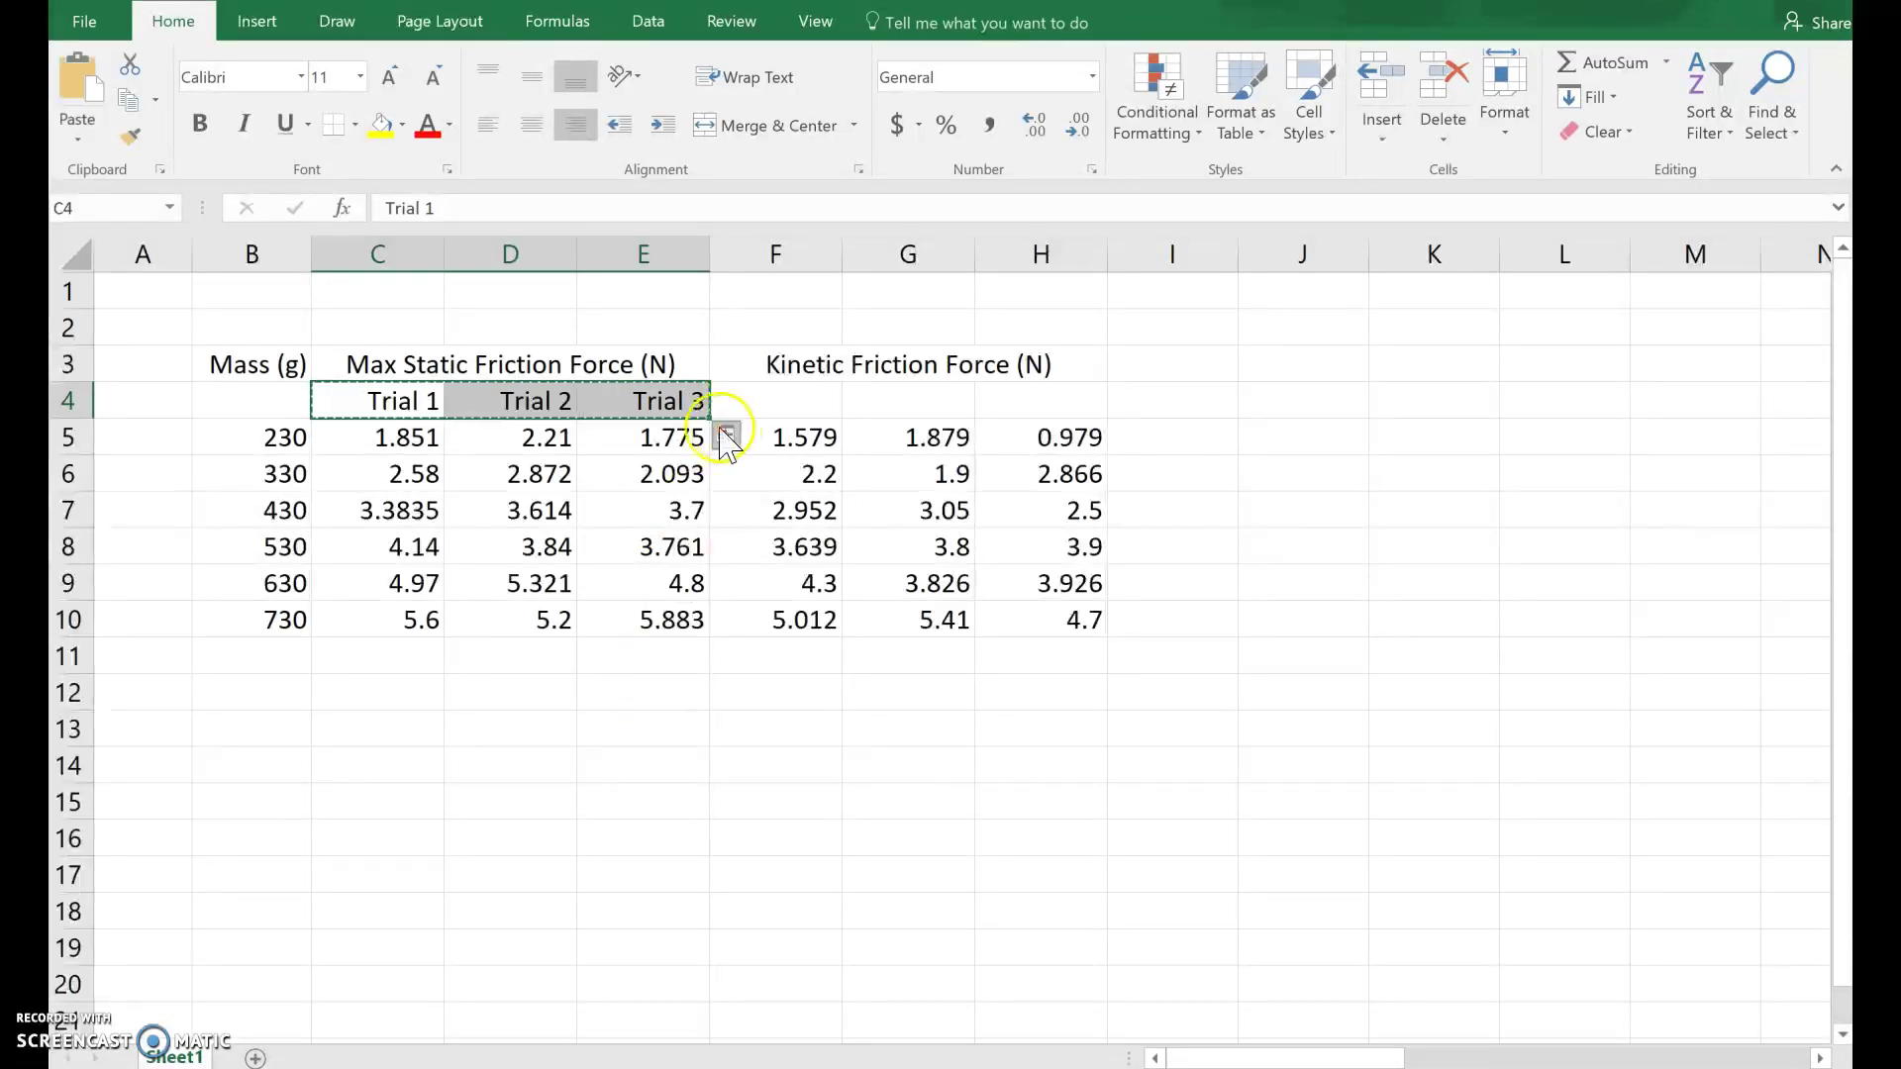
{"action": "left_click", "coordinate": [778, 401]}
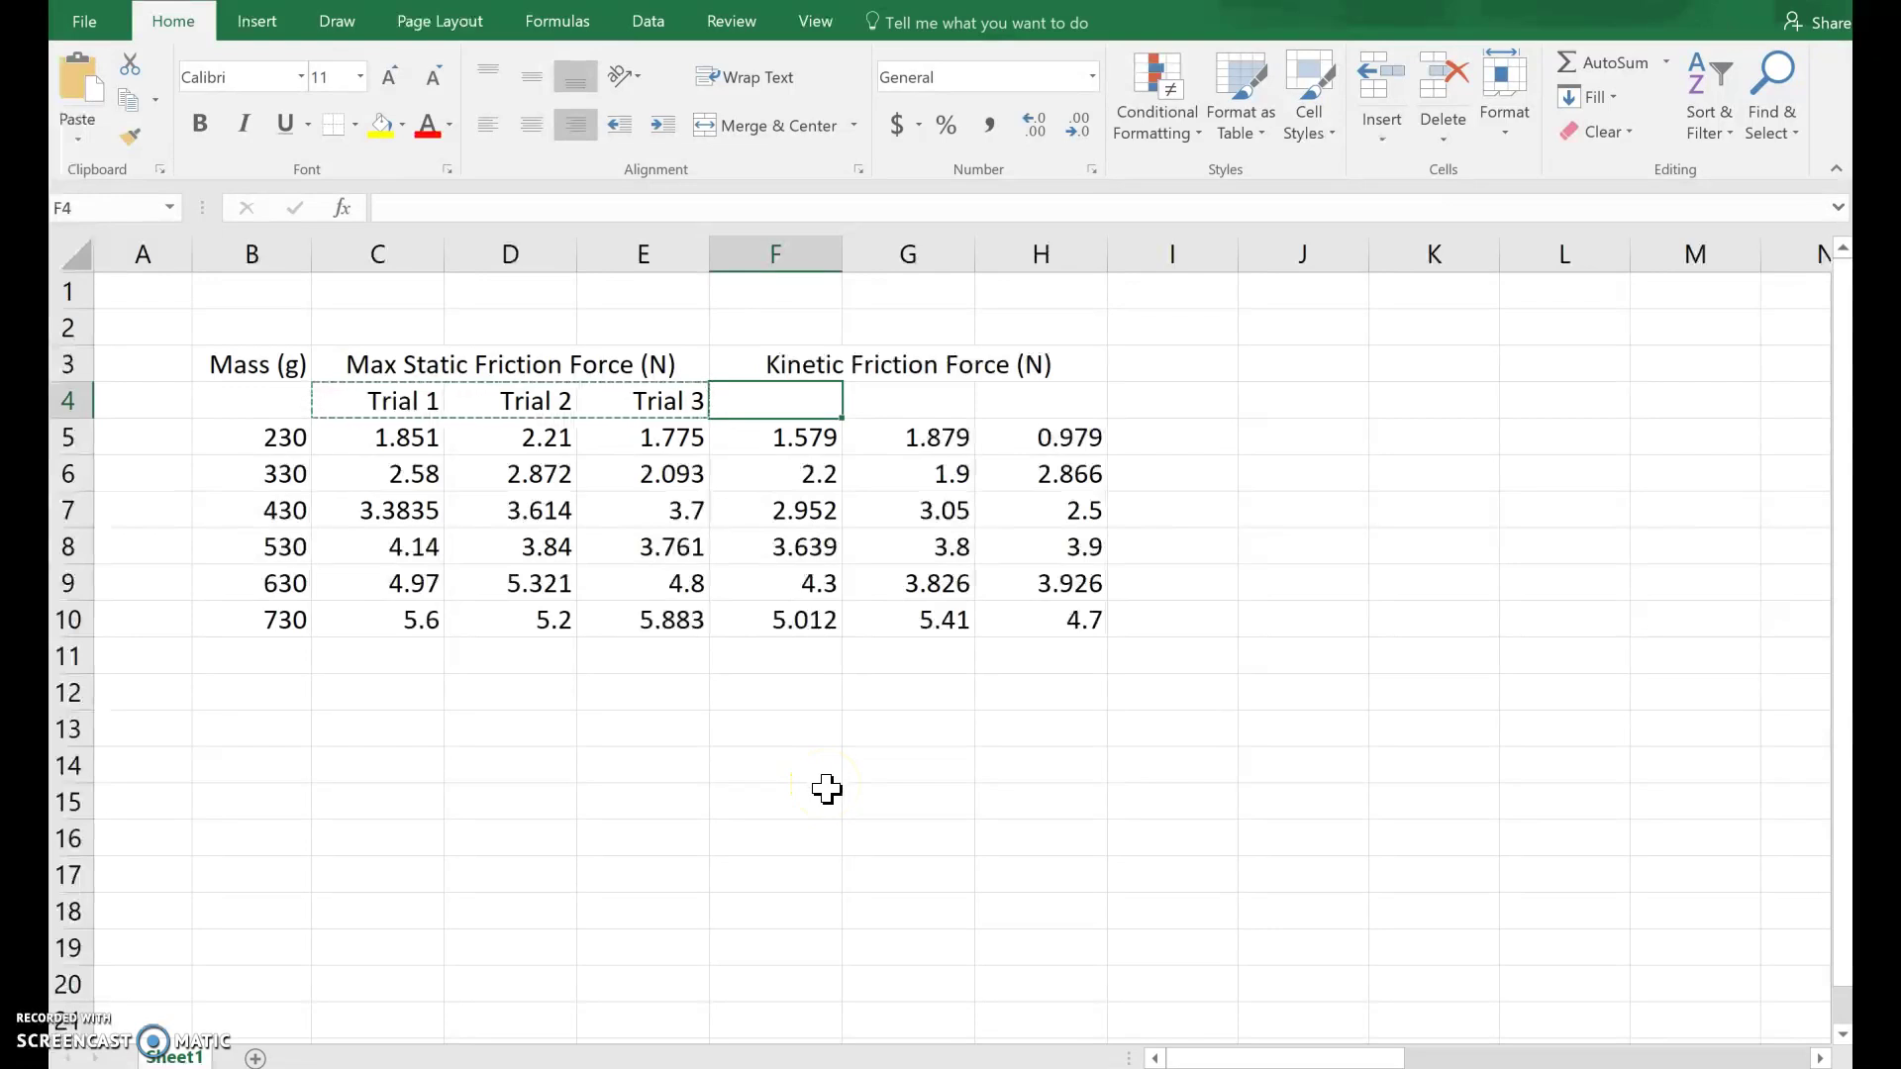
{"action": "key", "text": "ctrl+v"}
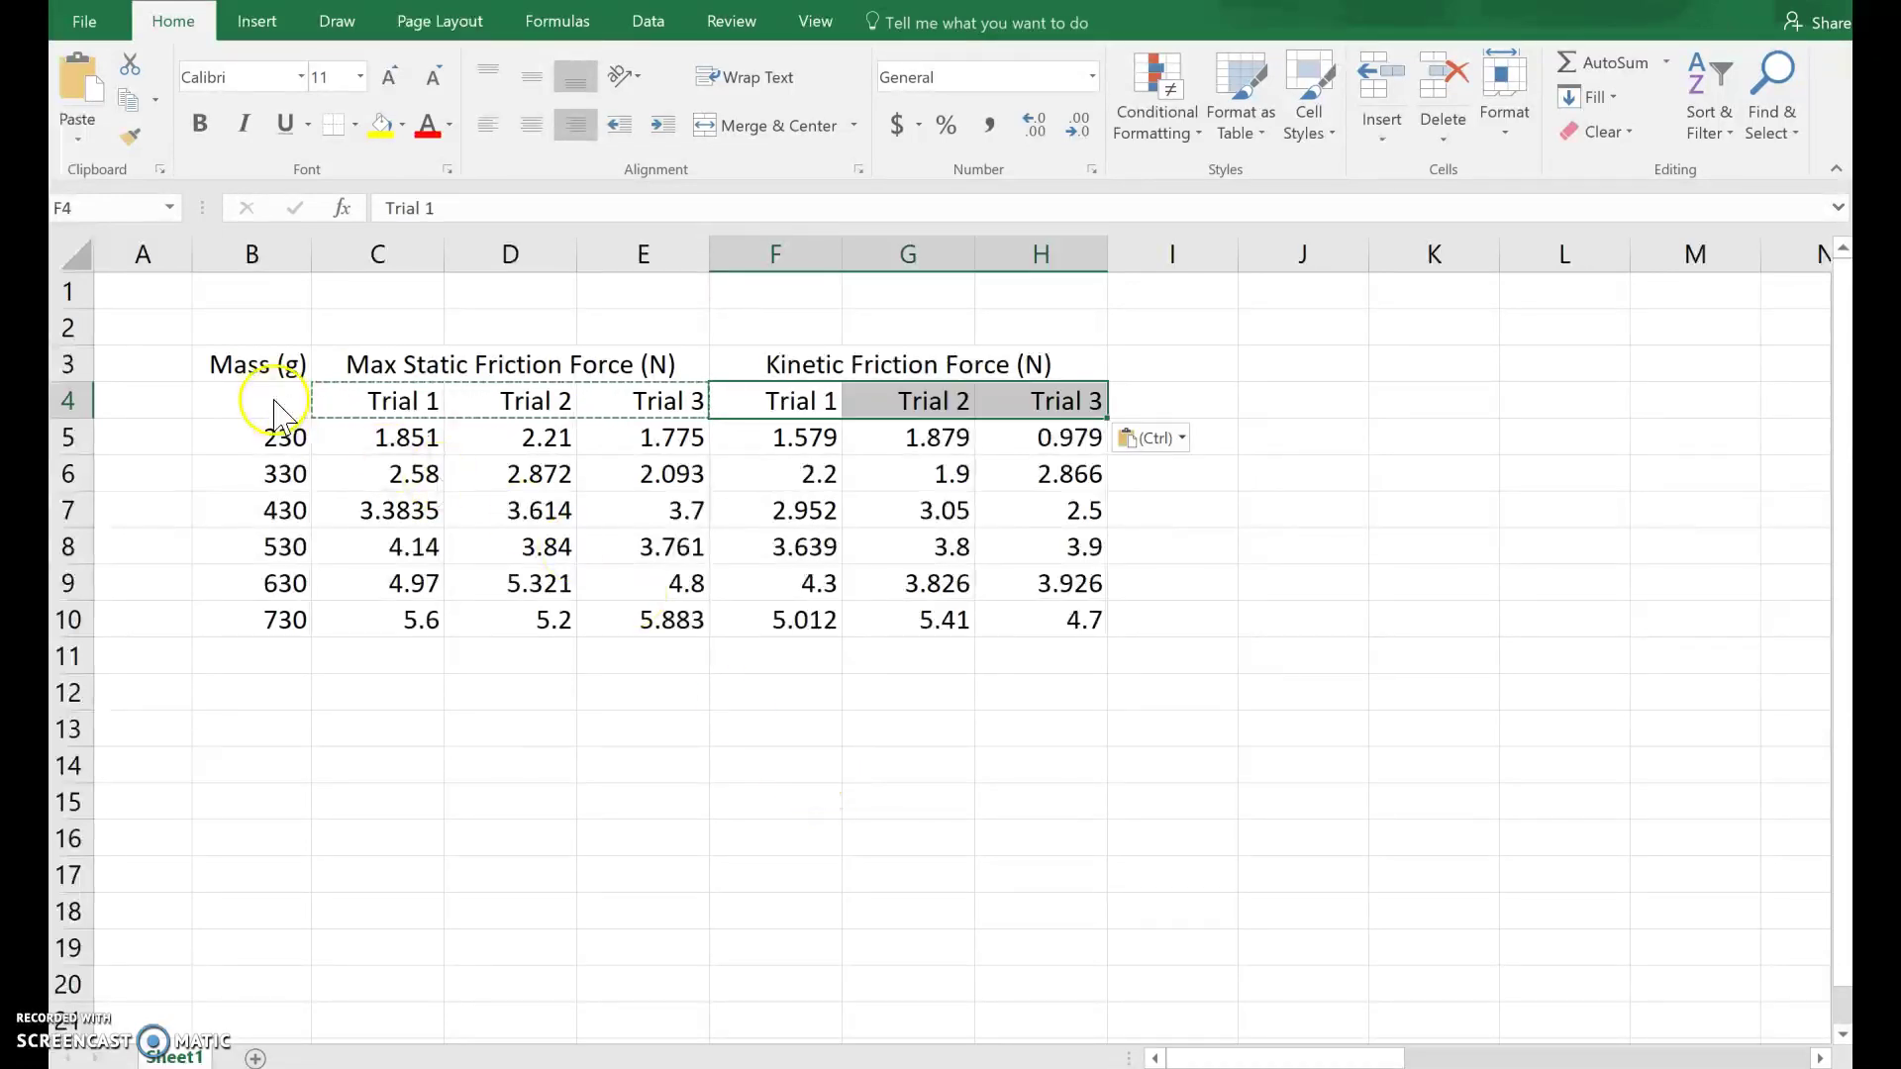
{"action": "left_click_drag", "start_coordinate": [275, 370], "coordinate": [275, 395]}
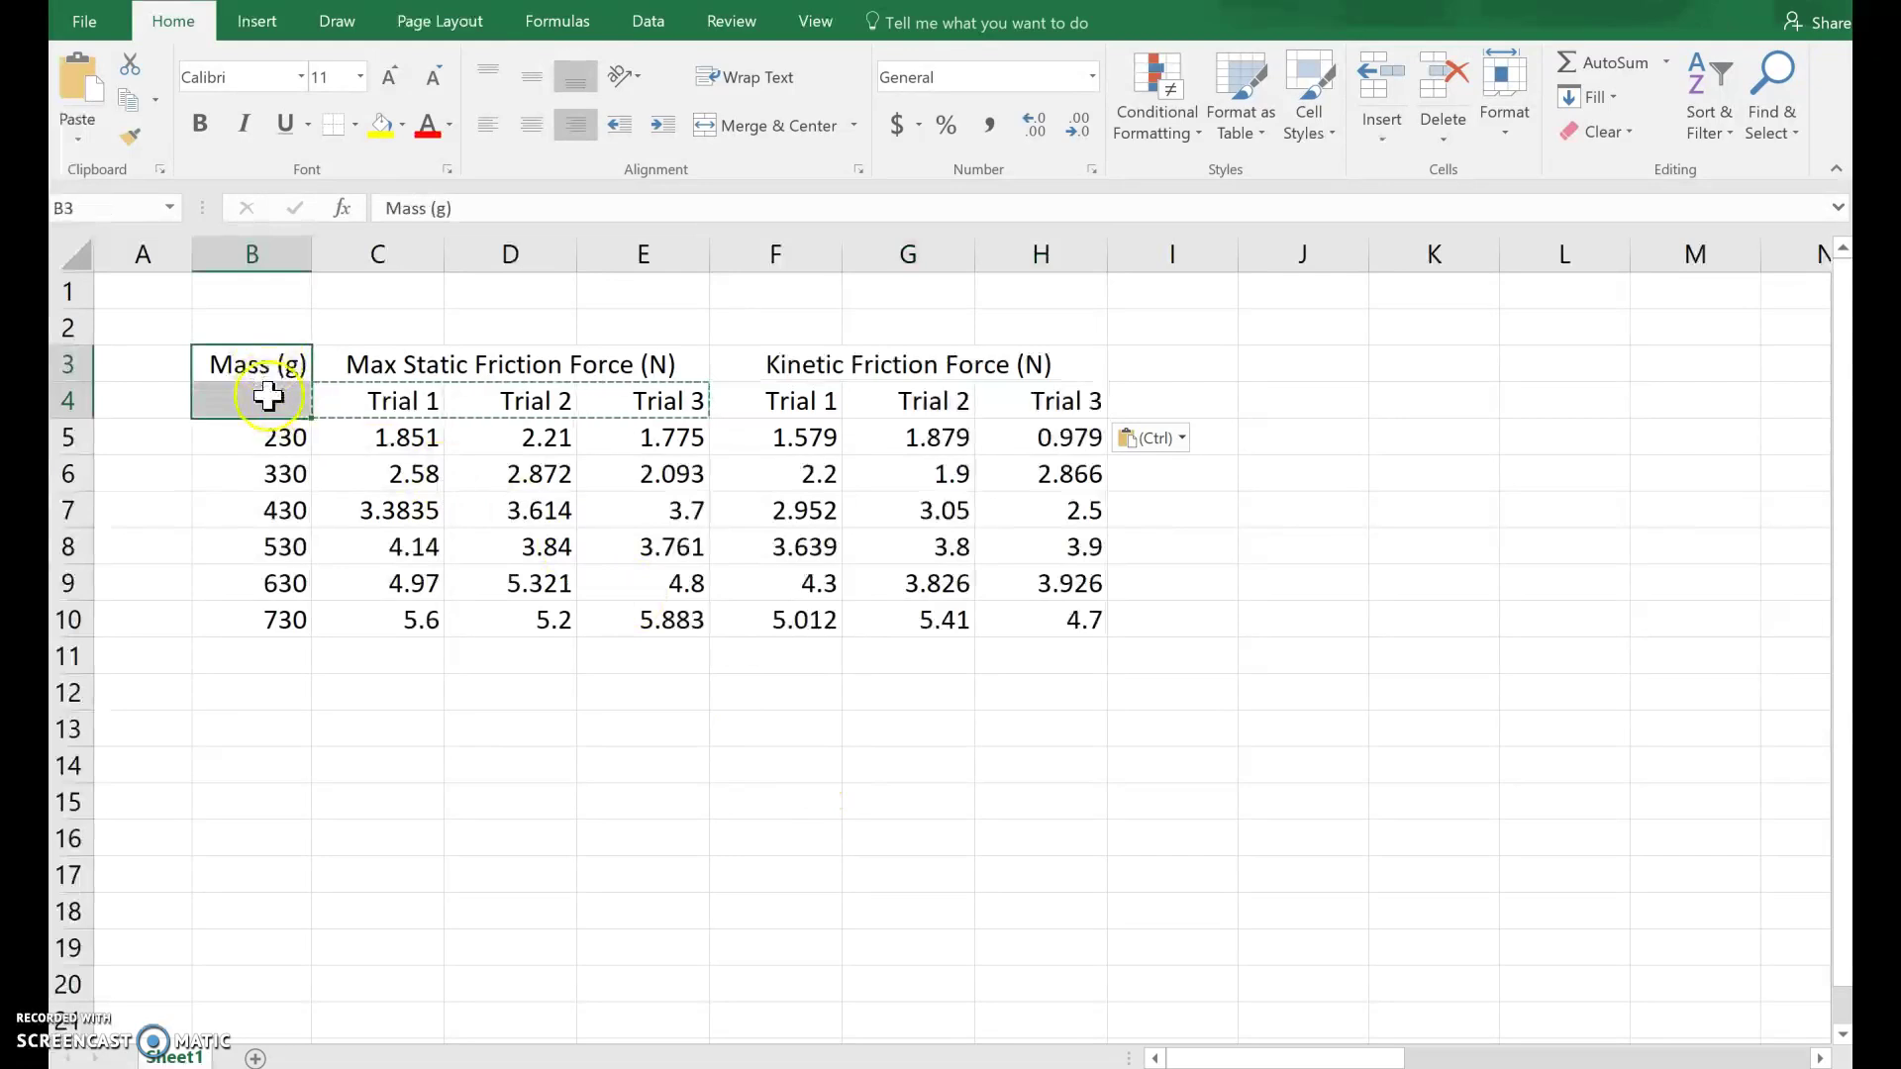
{"action": "left_click", "coordinate": [733, 129]}
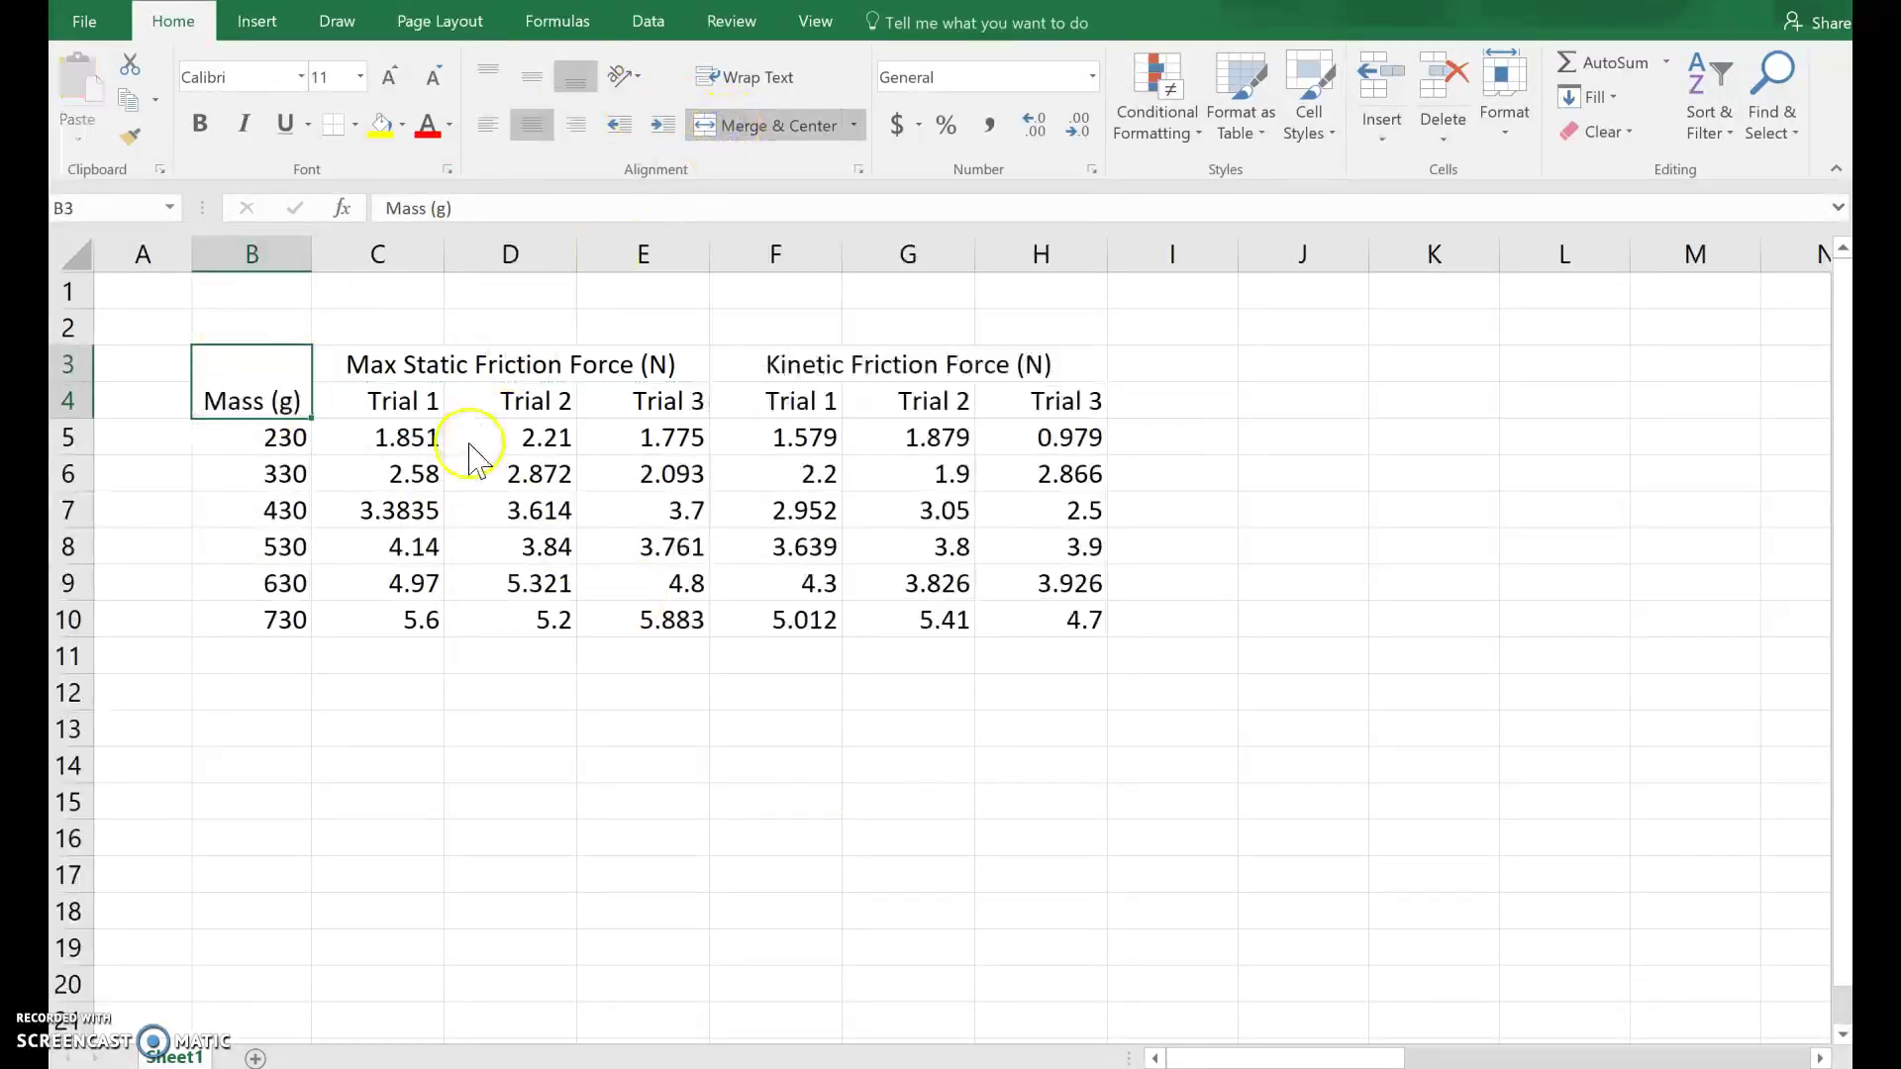
Step: Centre every entry in the B3:H10 table both horizontally and vertically
{"action": "left_click_drag", "start_coordinate": [297, 387], "coordinate": [1007, 624]}
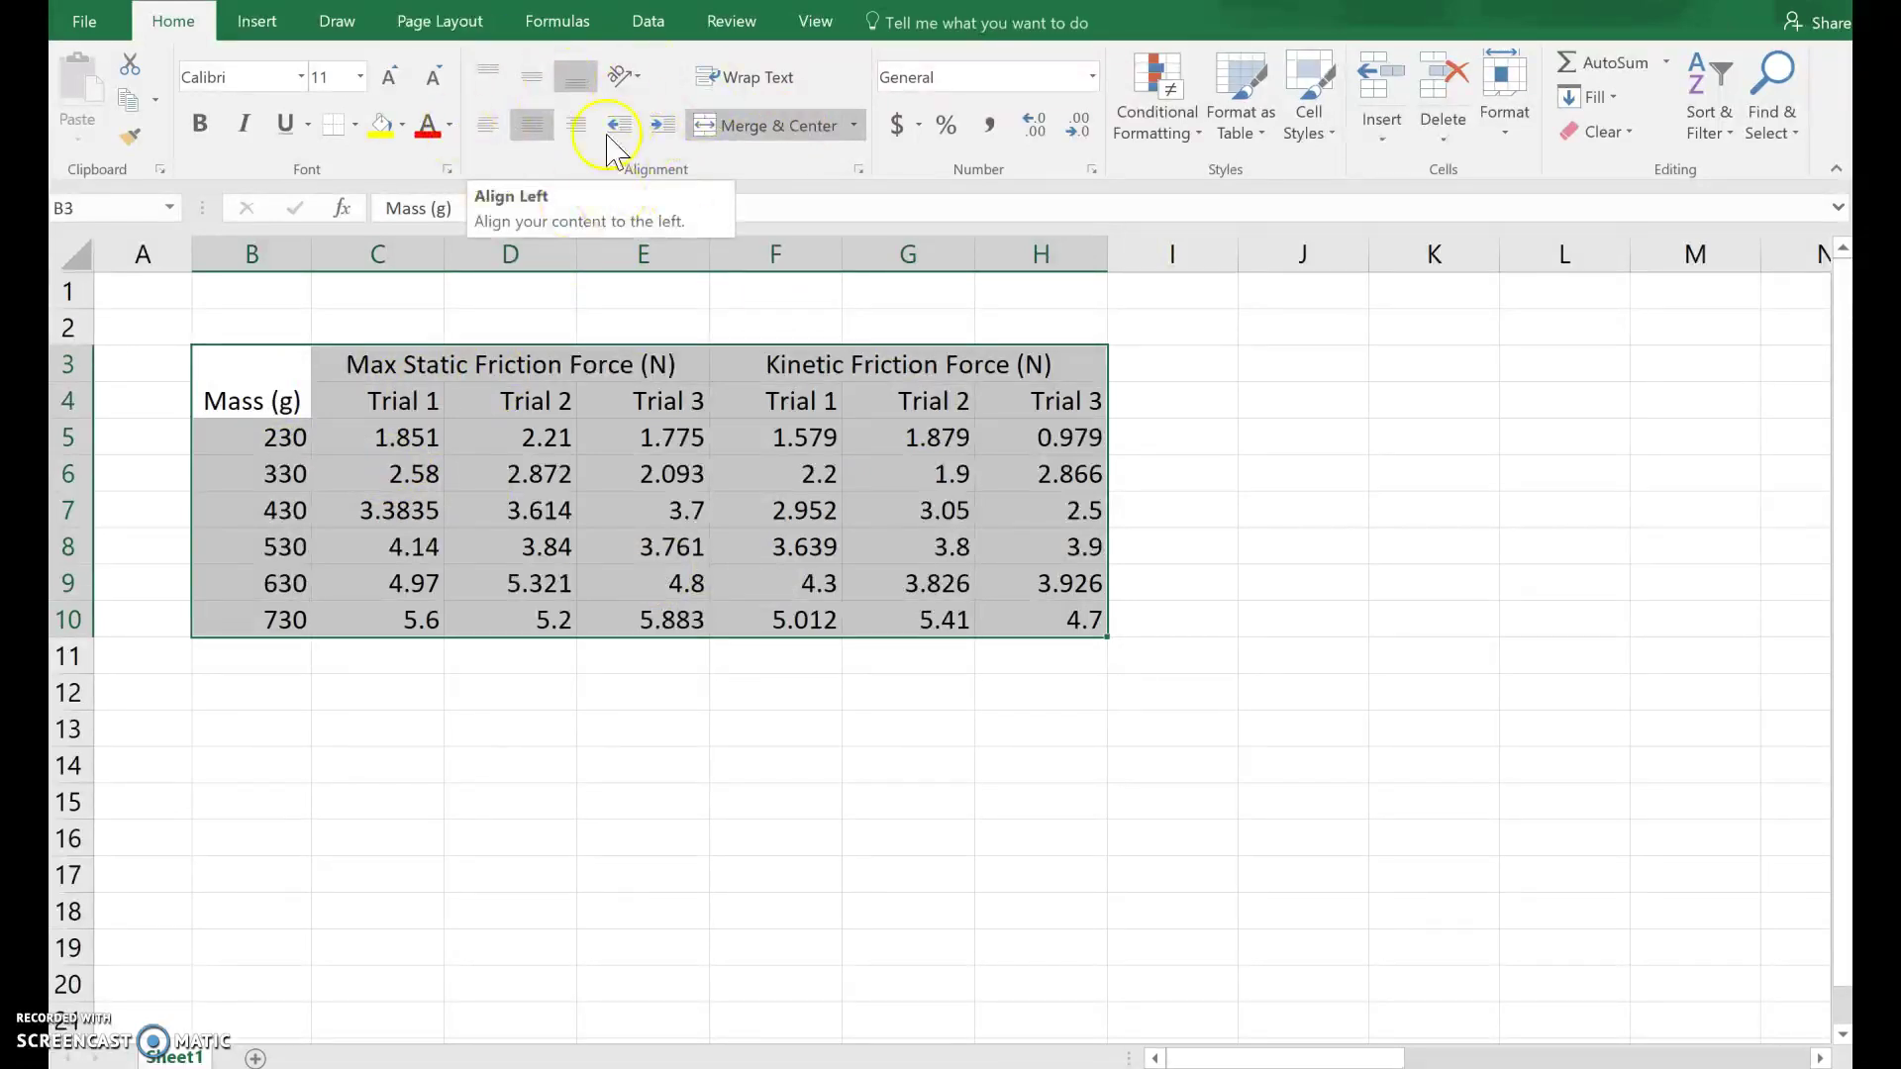
{"action": "left_click", "coordinate": [489, 127]}
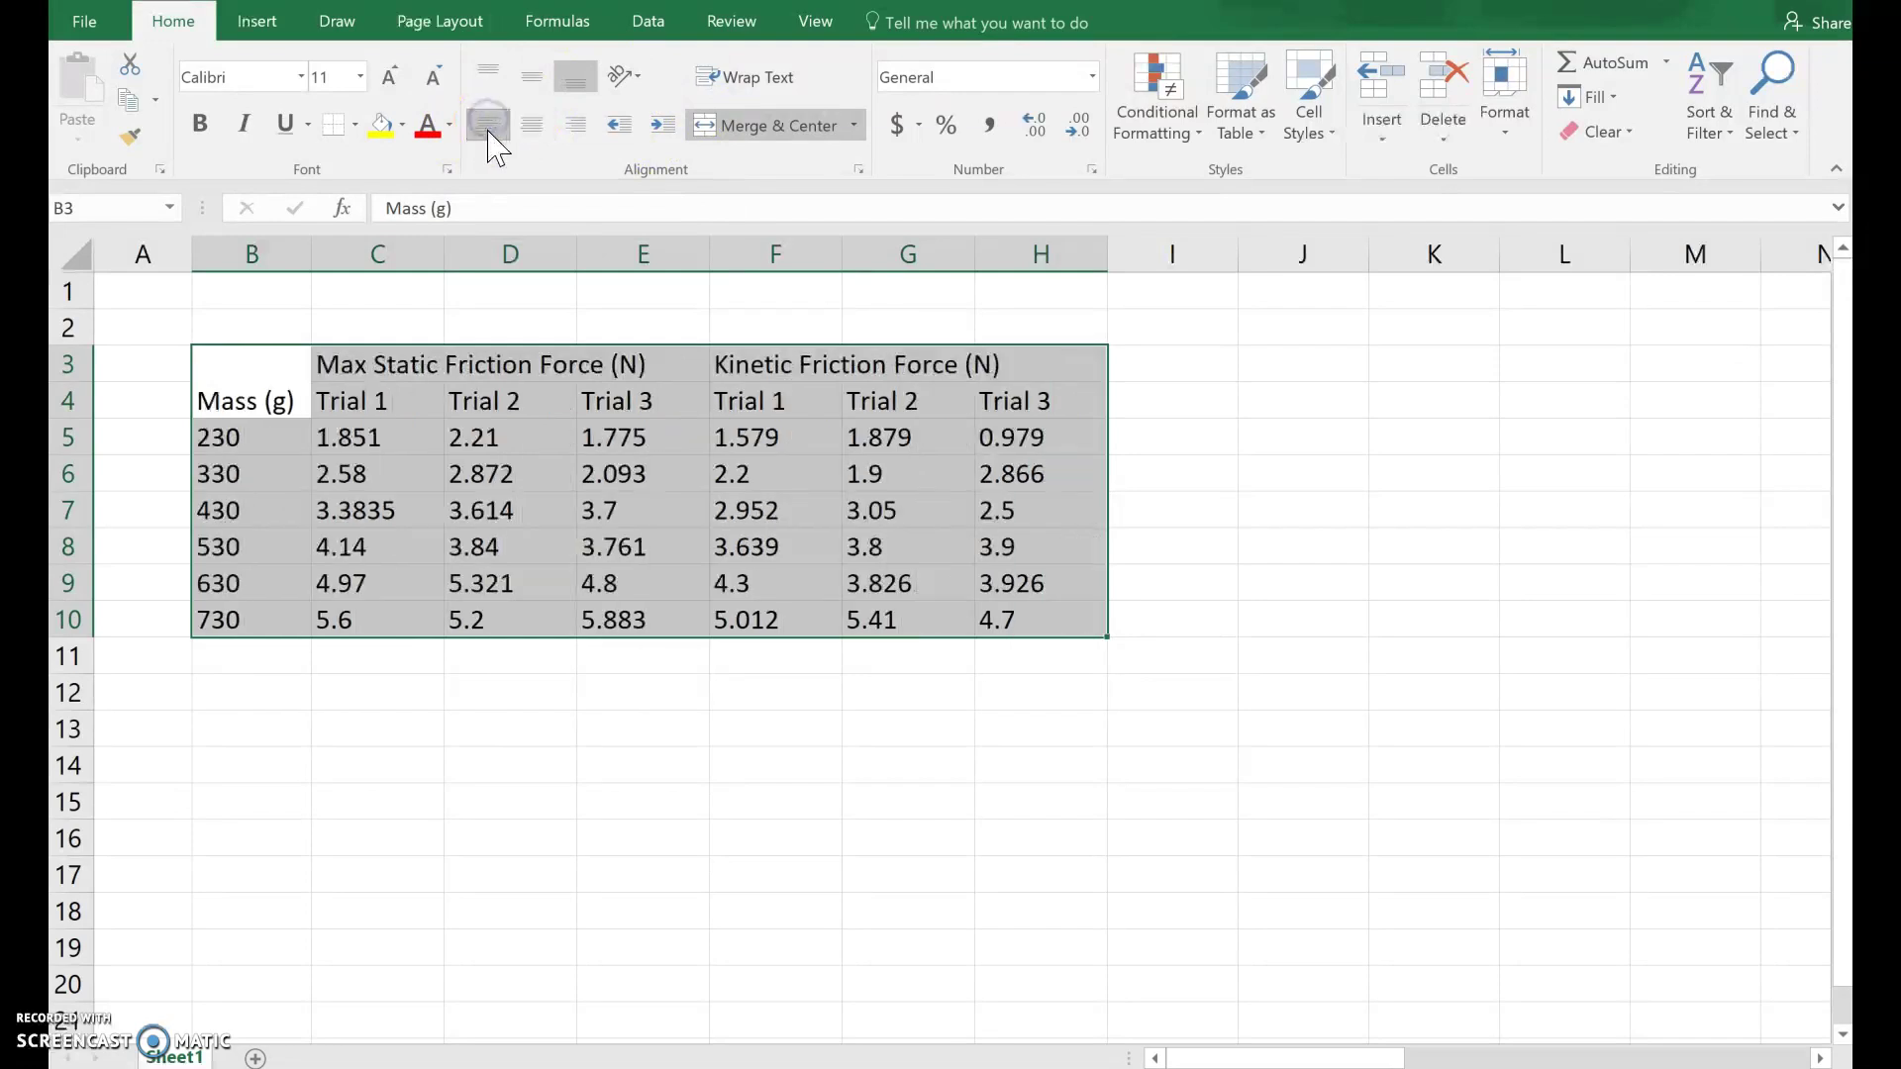
{"action": "left_click", "coordinate": [534, 127]}
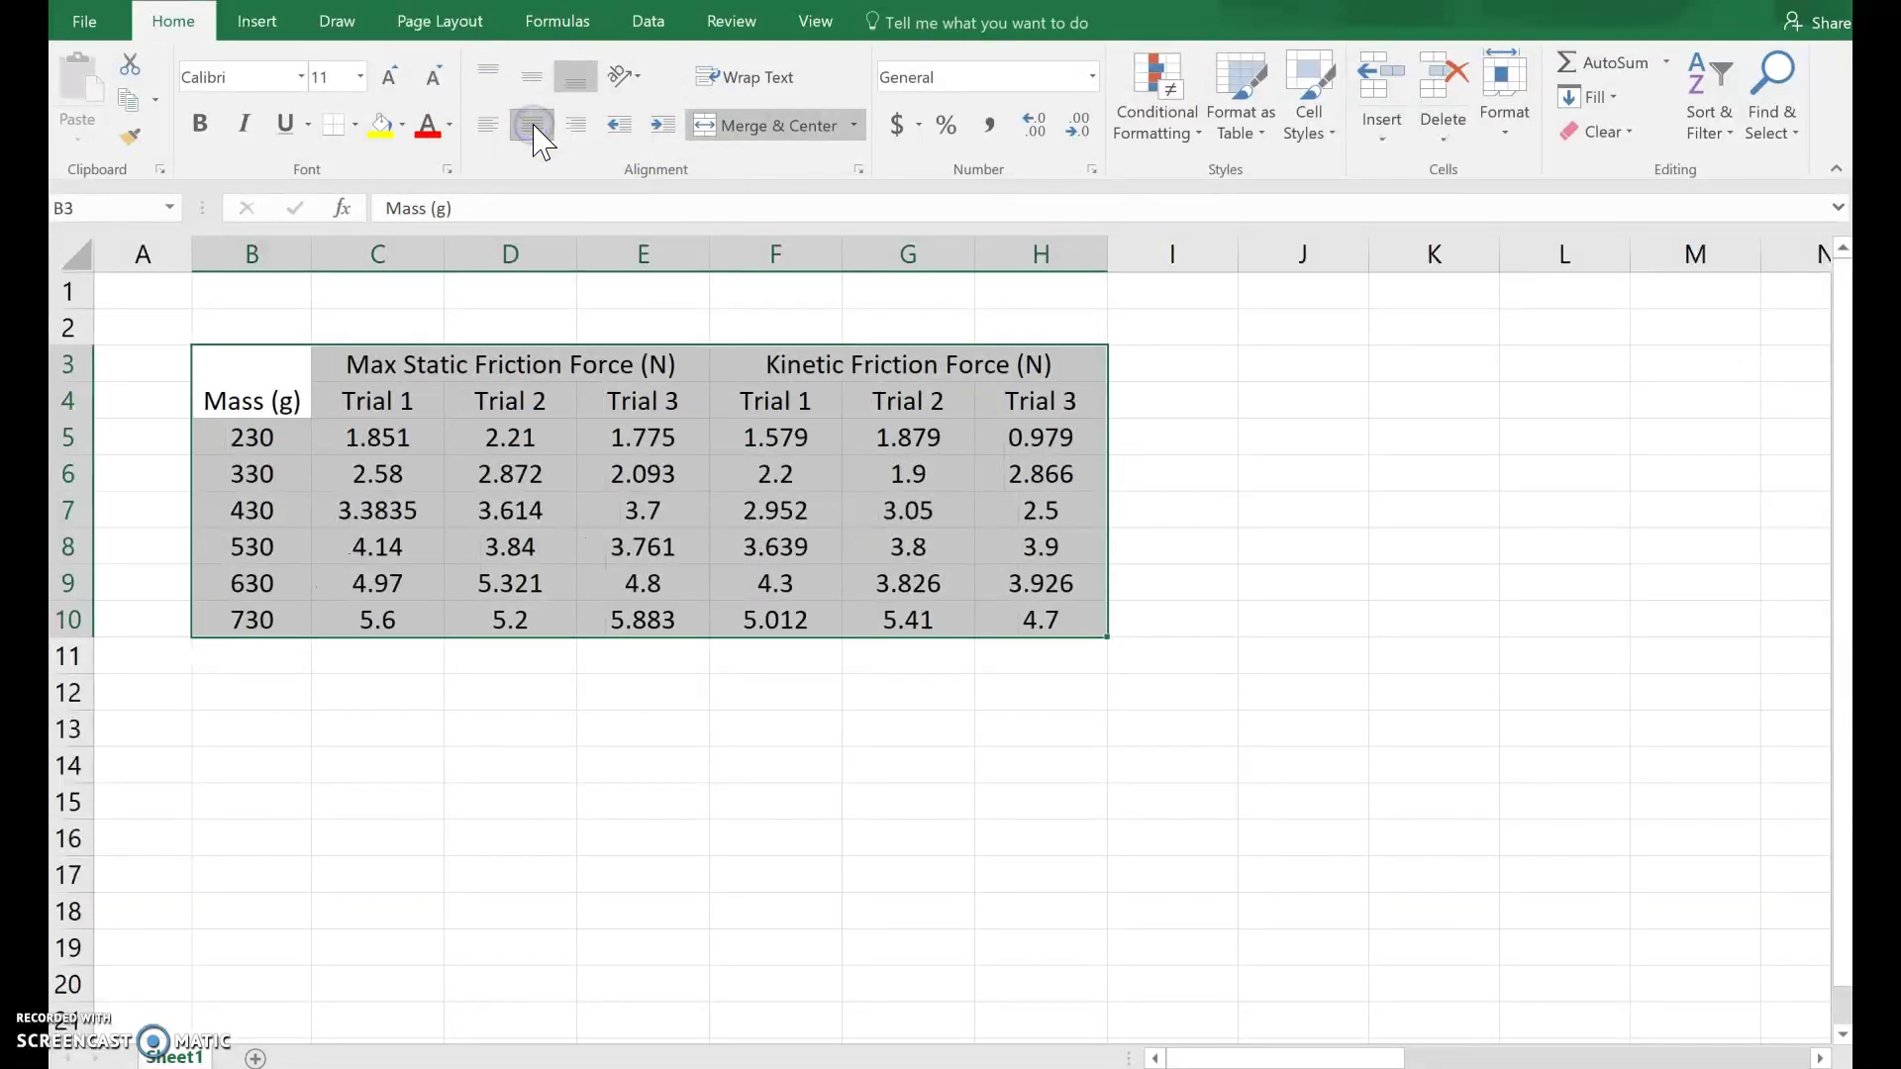
{"action": "left_click", "coordinate": [503, 75]}
{"action": "left_click", "coordinate": [489, 75]}
{"action": "left_click", "coordinate": [535, 81]}
{"action": "left_click", "coordinate": [998, 467]}
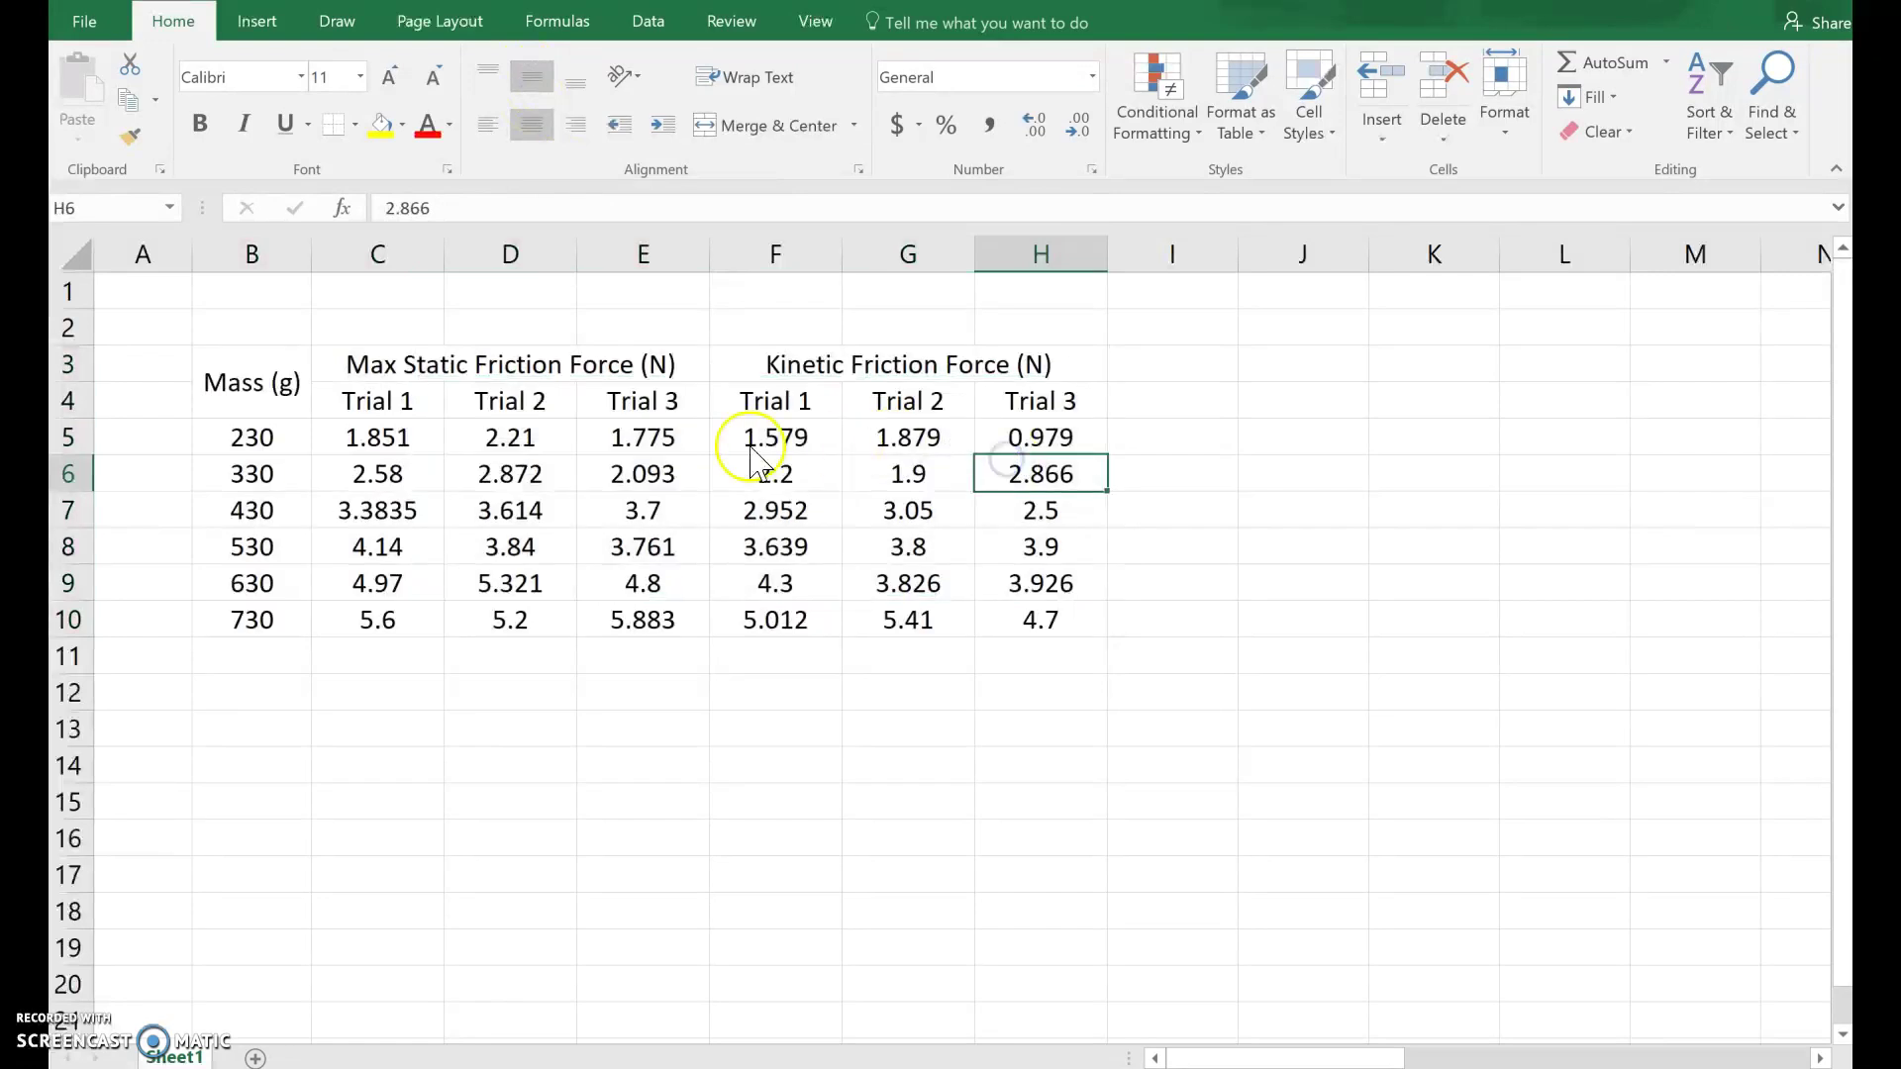
Step: Format the C5:H10 friction readings to show exactly three decimal places
{"action": "left_click_drag", "start_coordinate": [346, 437], "coordinate": [1038, 621]}
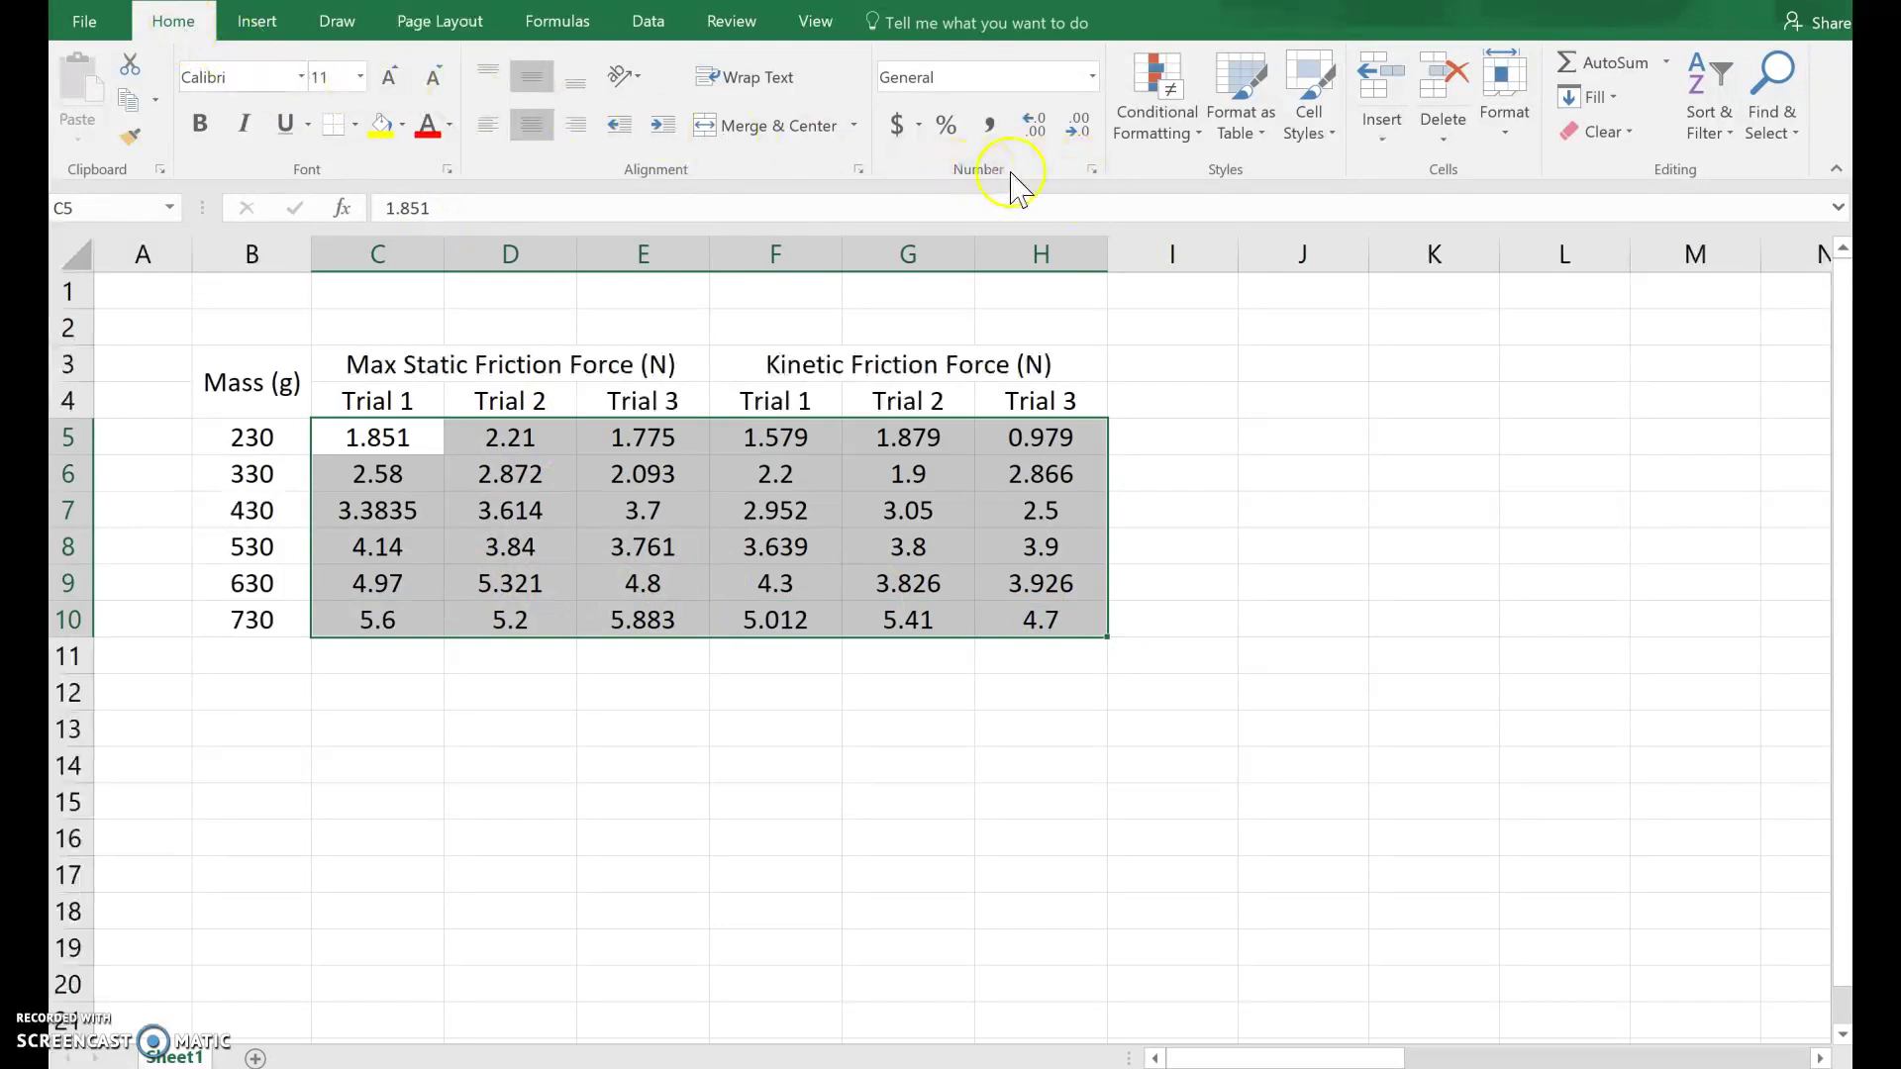
{"action": "left_click", "coordinate": [1034, 124]}
{"action": "left_click", "coordinate": [1034, 124]}
{"action": "left_click", "coordinate": [1035, 124]}
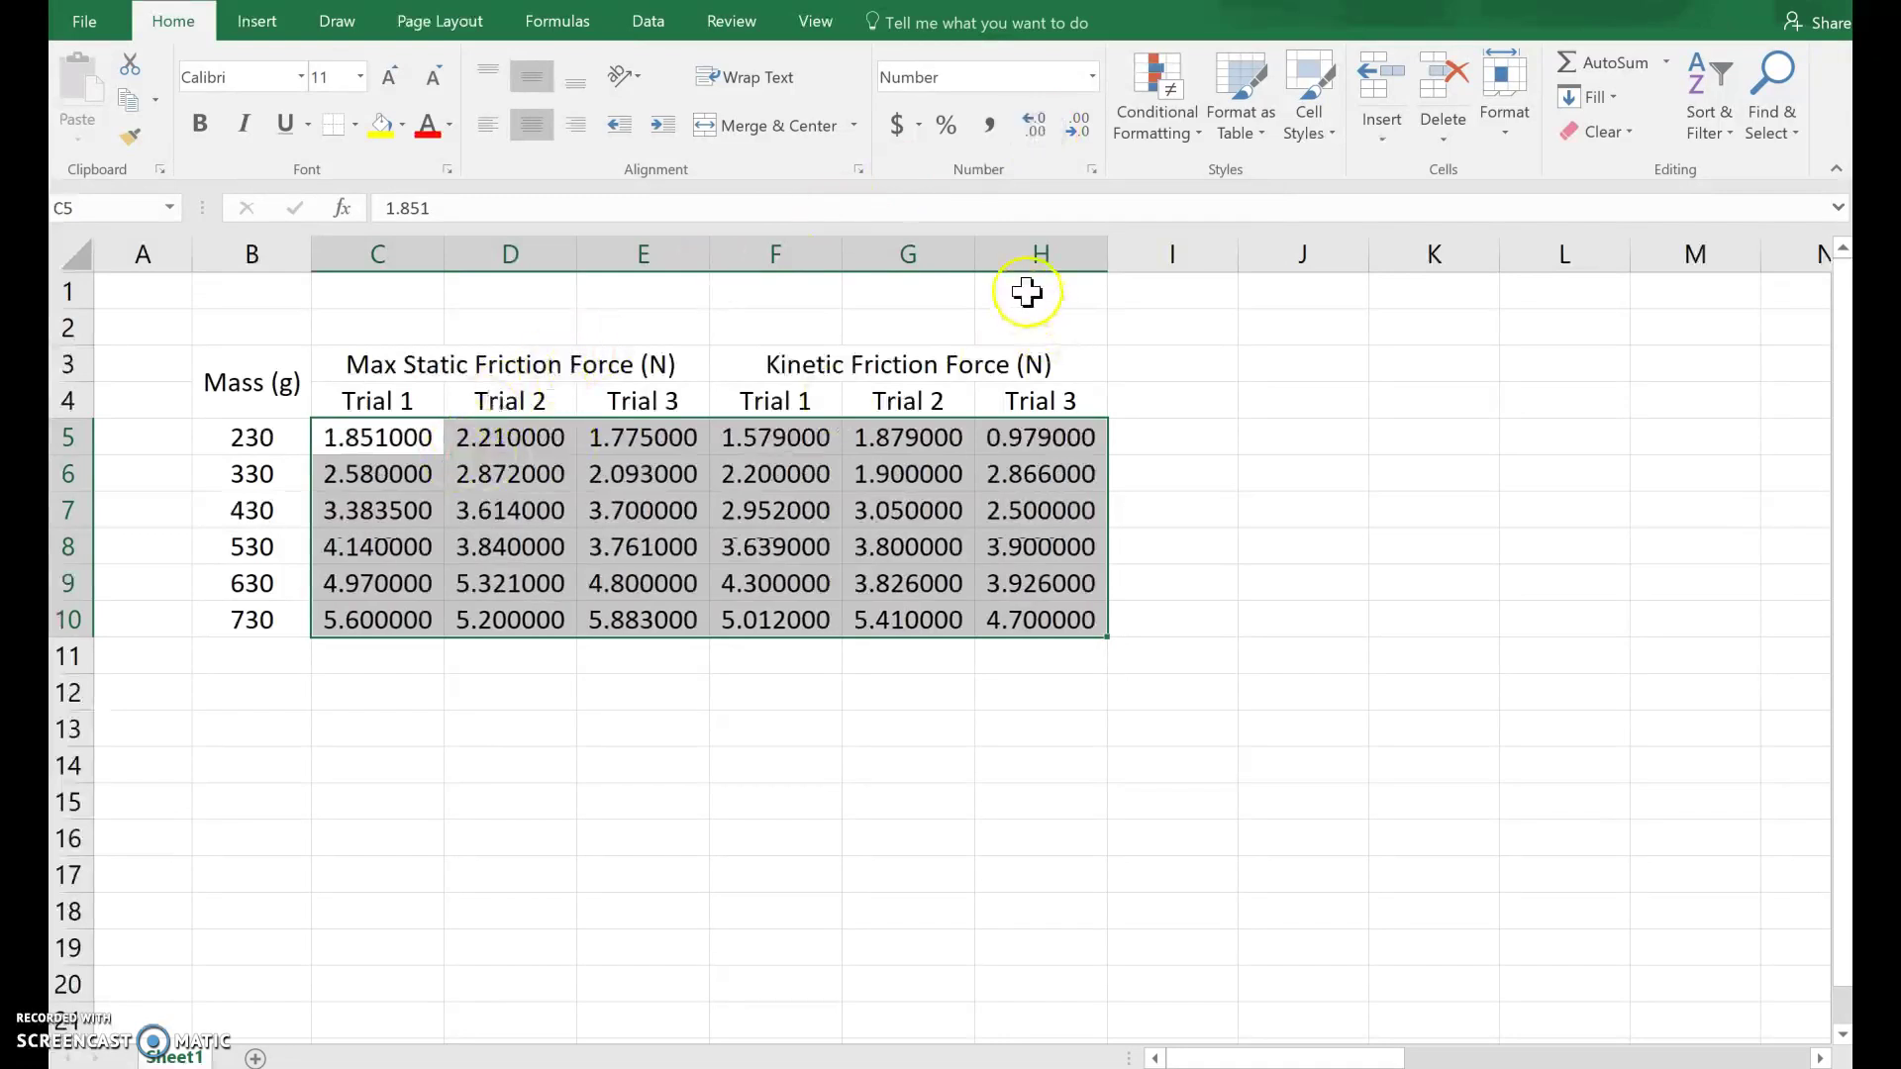
{"action": "left_click", "coordinate": [1078, 127]}
{"action": "left_click", "coordinate": [1078, 127]}
{"action": "left_click", "coordinate": [1078, 127]}
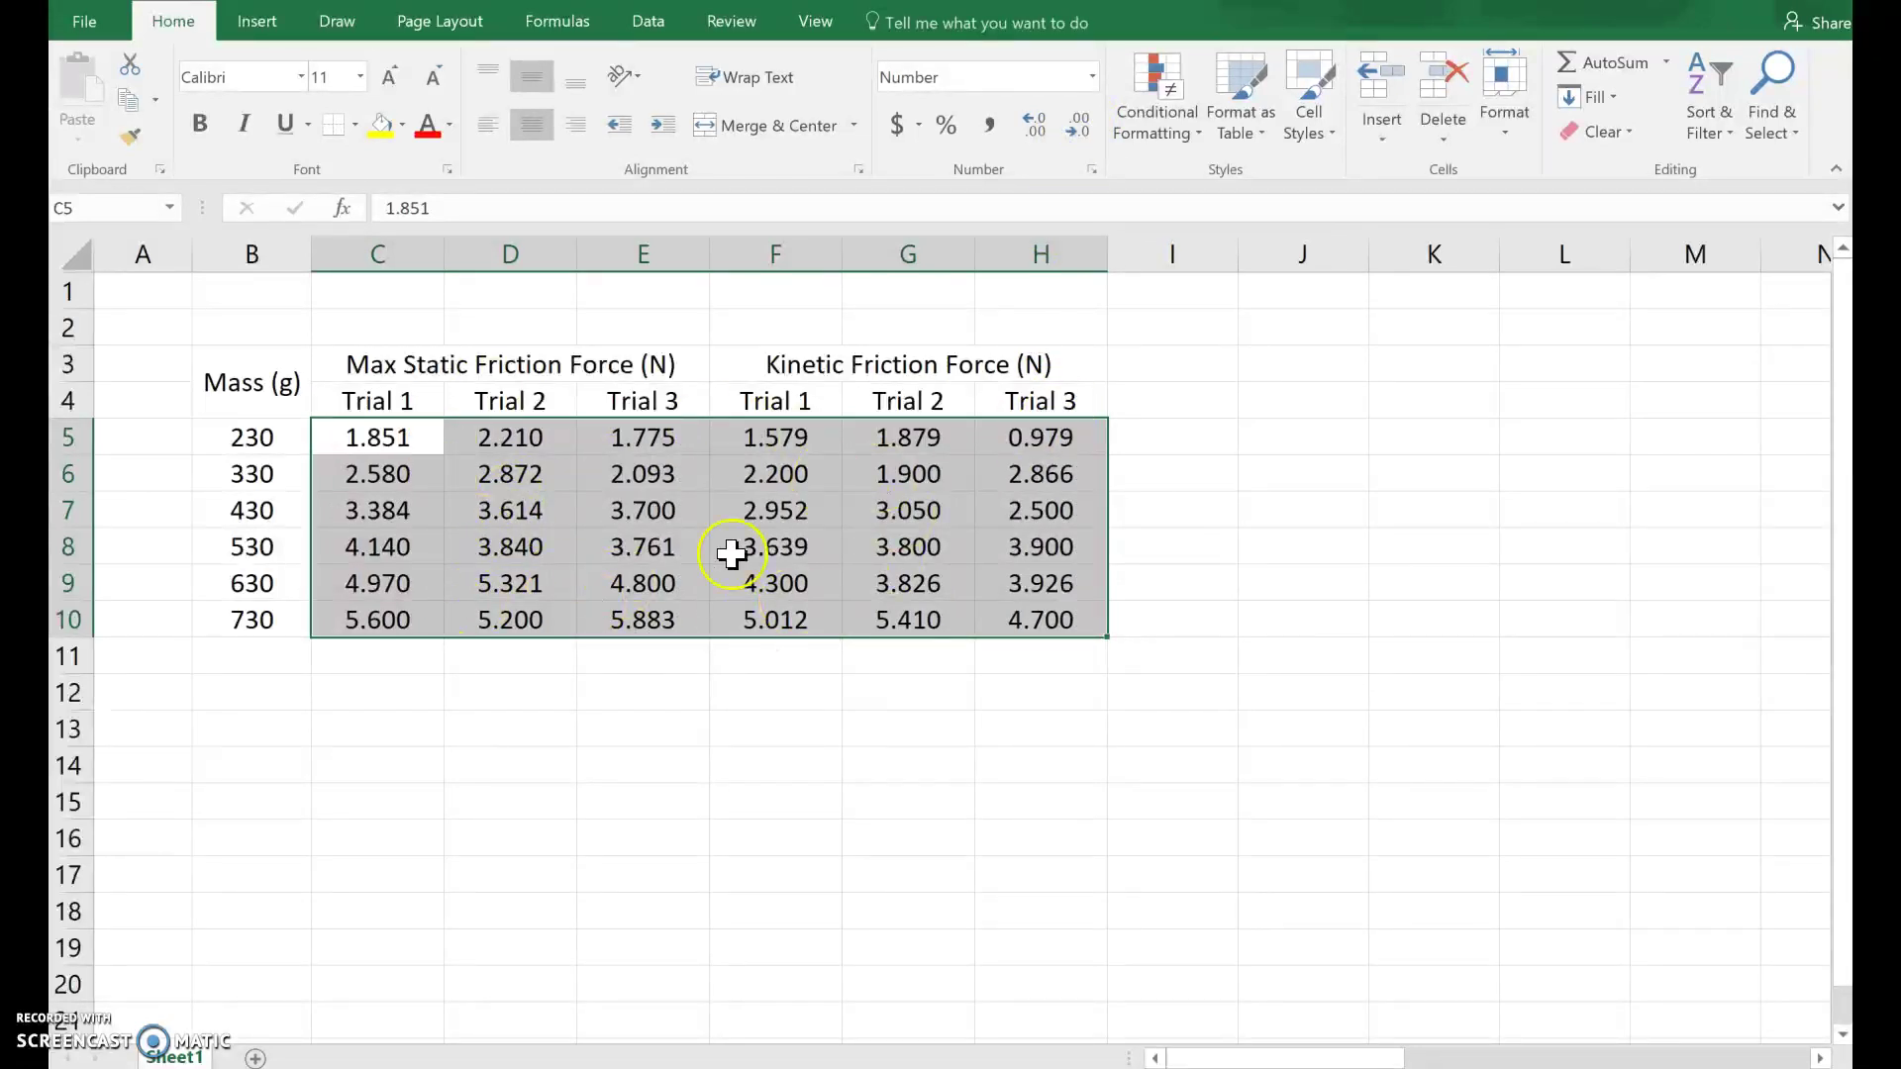
{"action": "left_click", "coordinate": [1180, 433]}
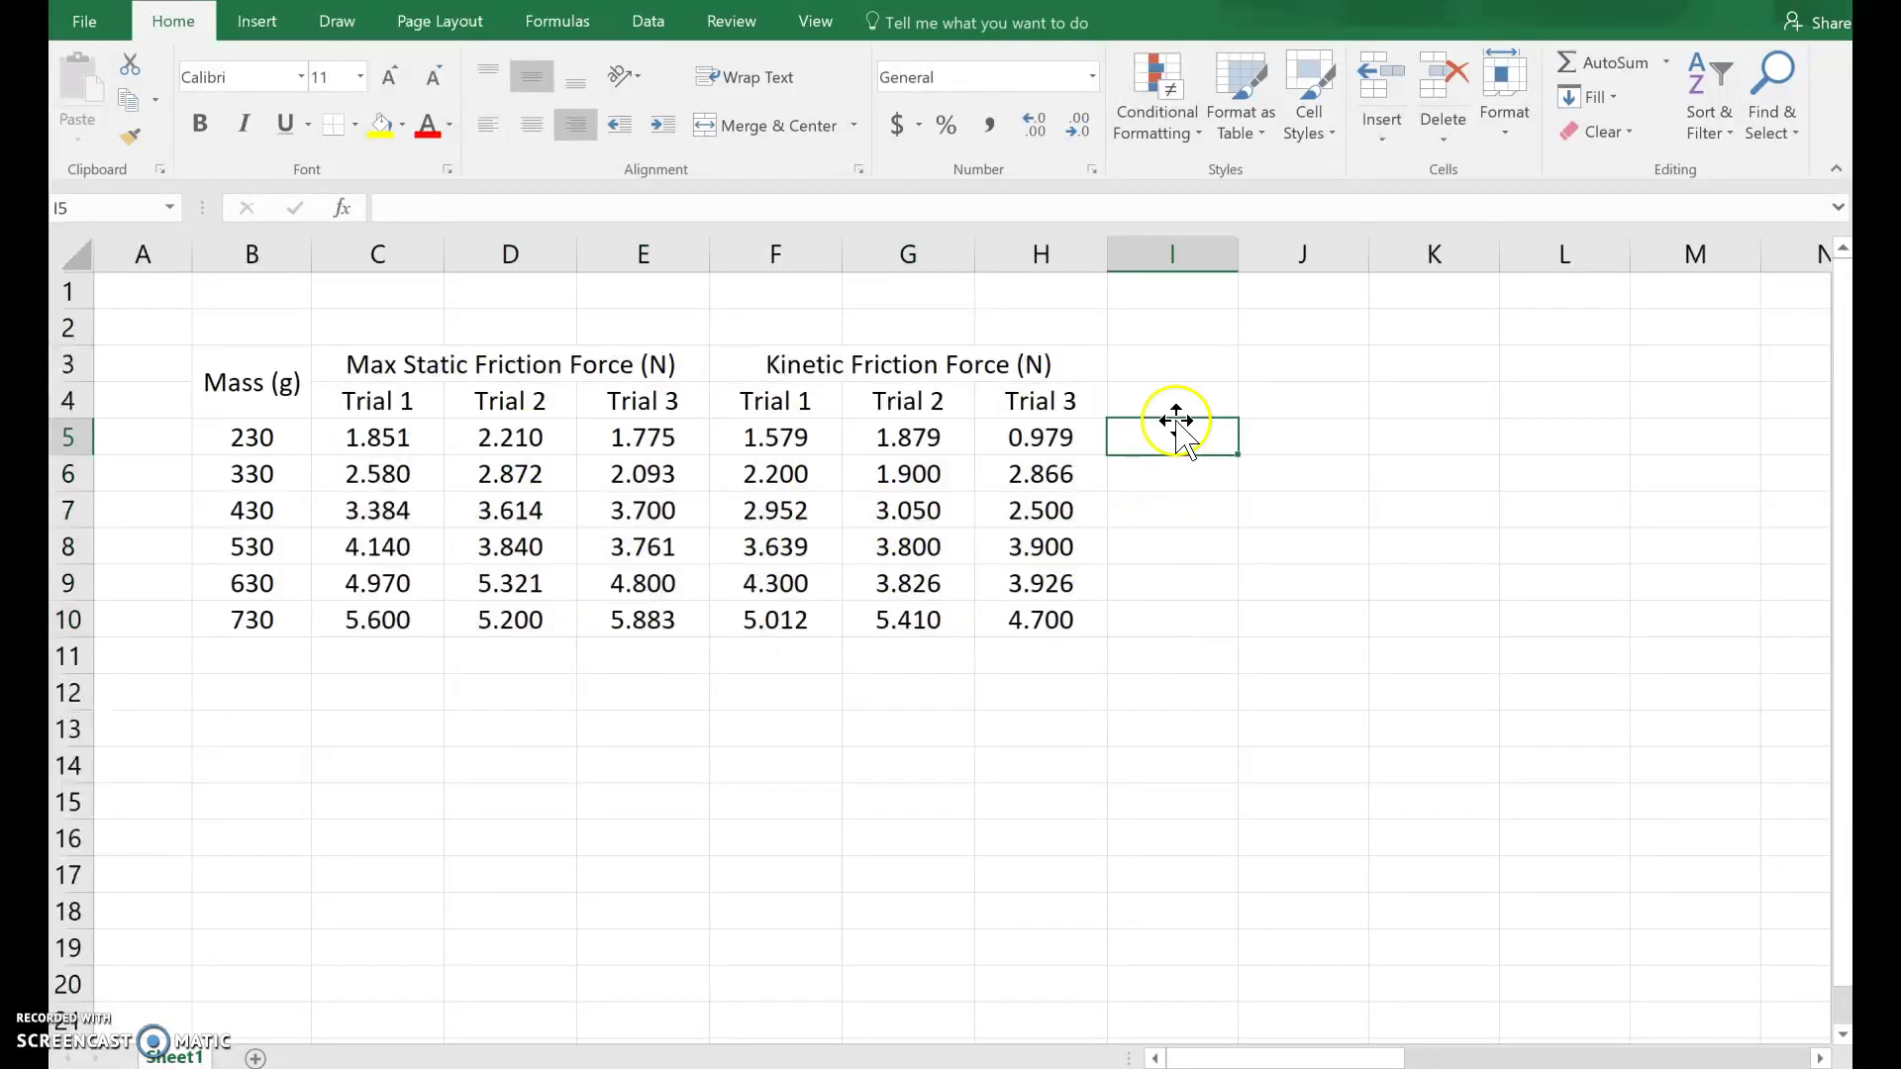
{"action": "left_click", "coordinate": [1170, 365]}
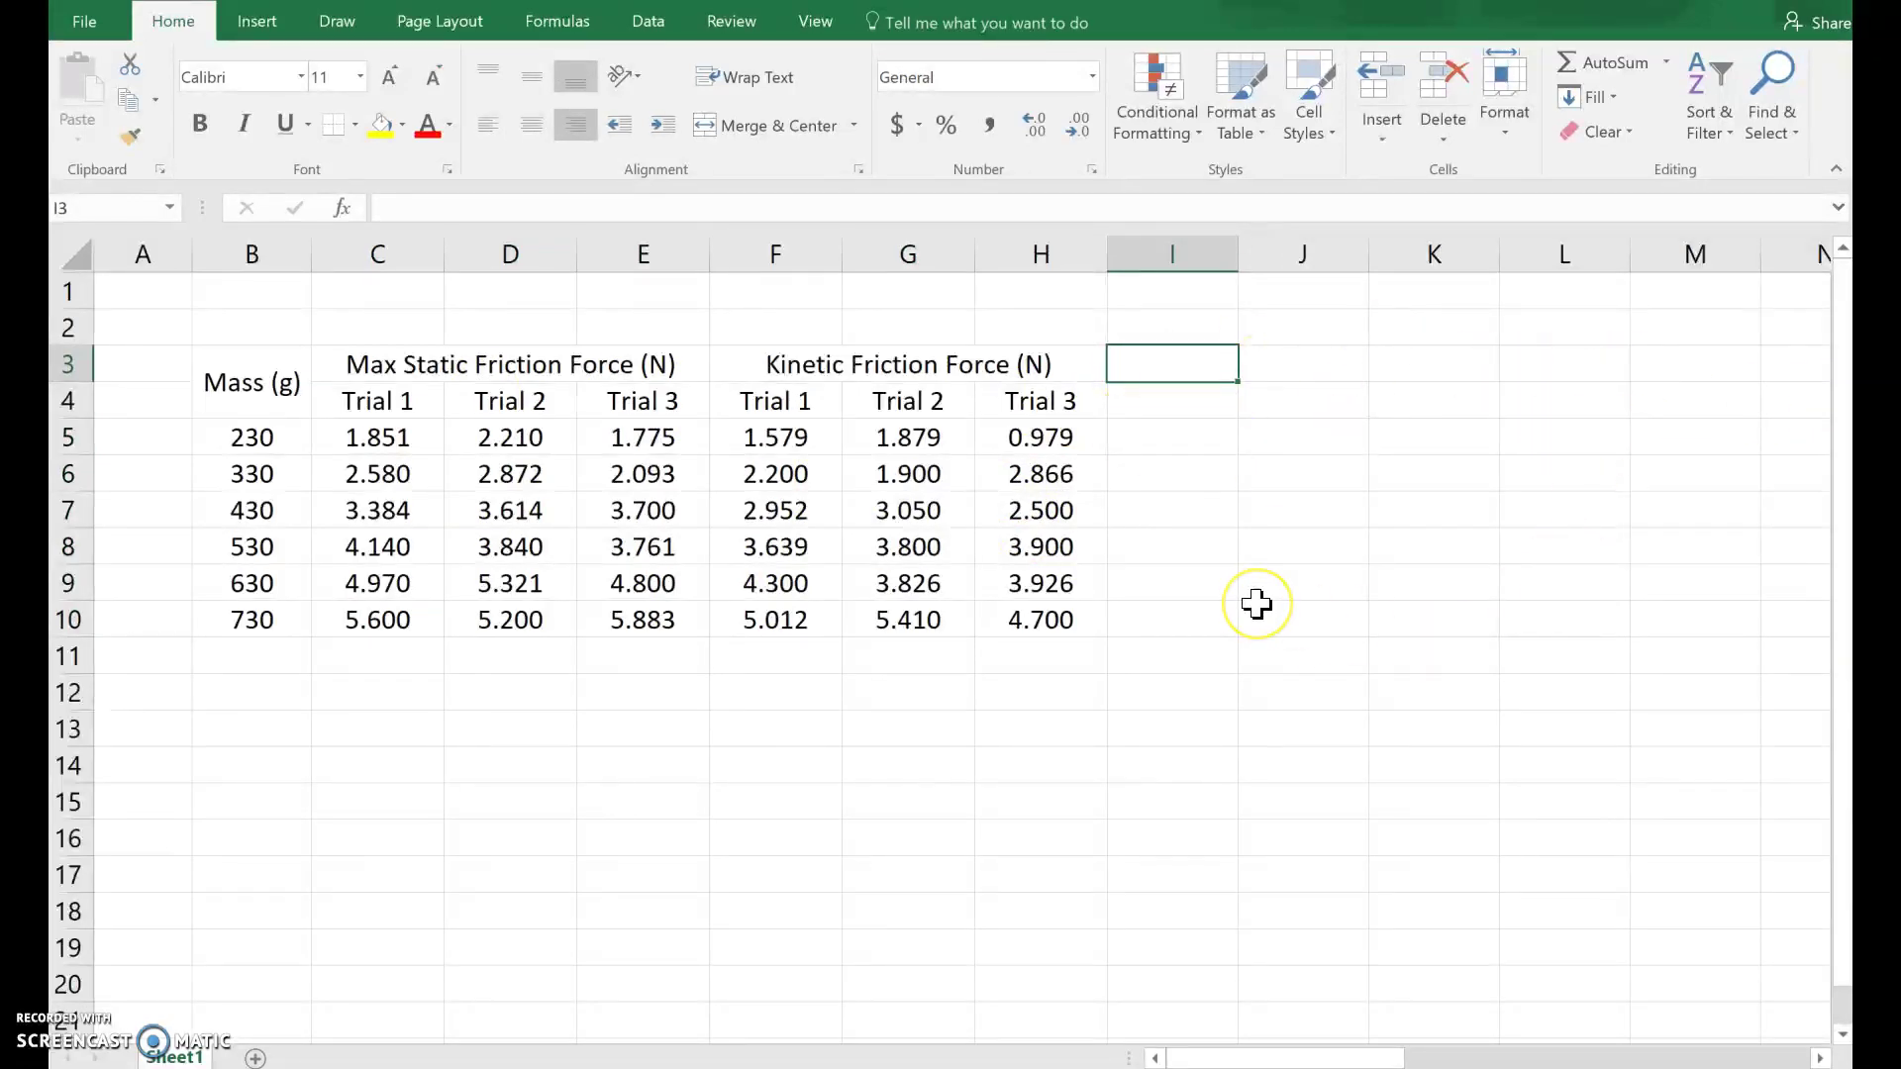
Step: Type 'Average Max Static Friction Force Fsmax (N)' in I3 and highlight 'smax'
{"action": "type", "text": "Average"}
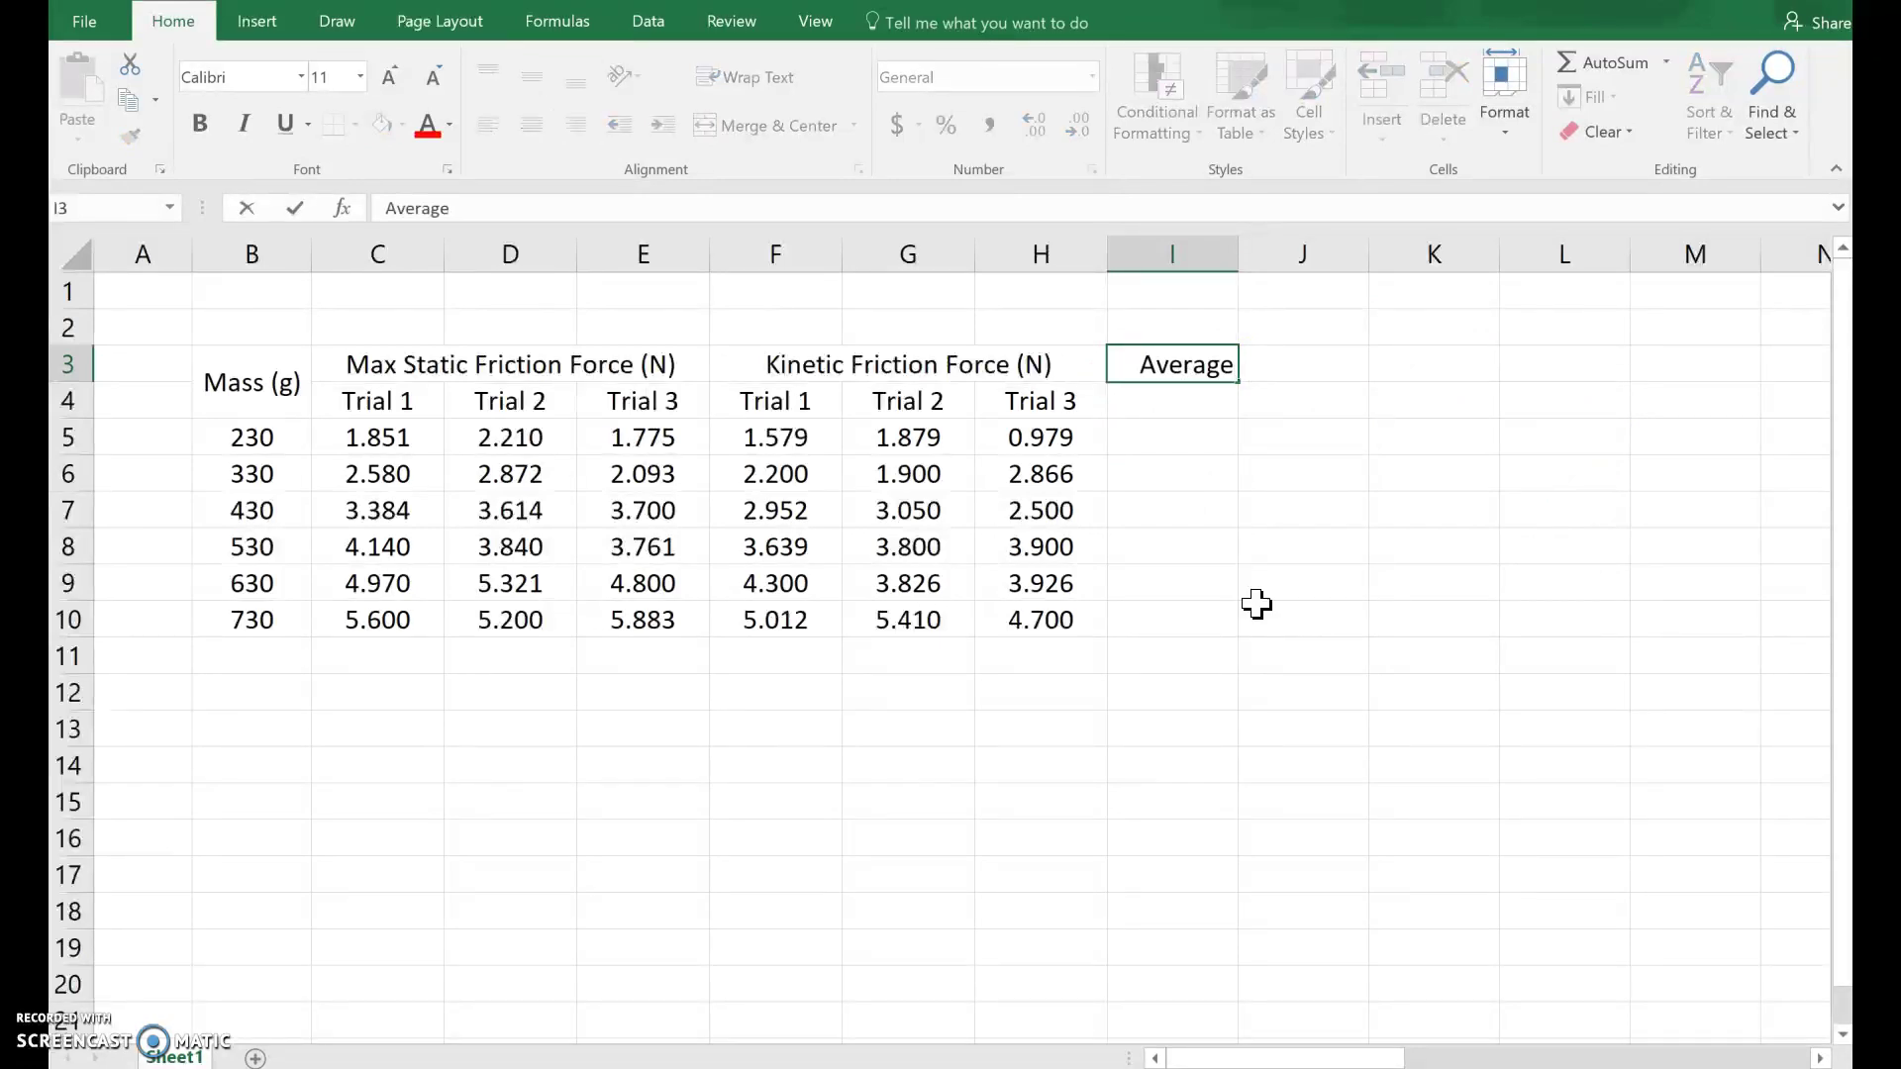
{"action": "type", "text": " Max Static Friction Force F"}
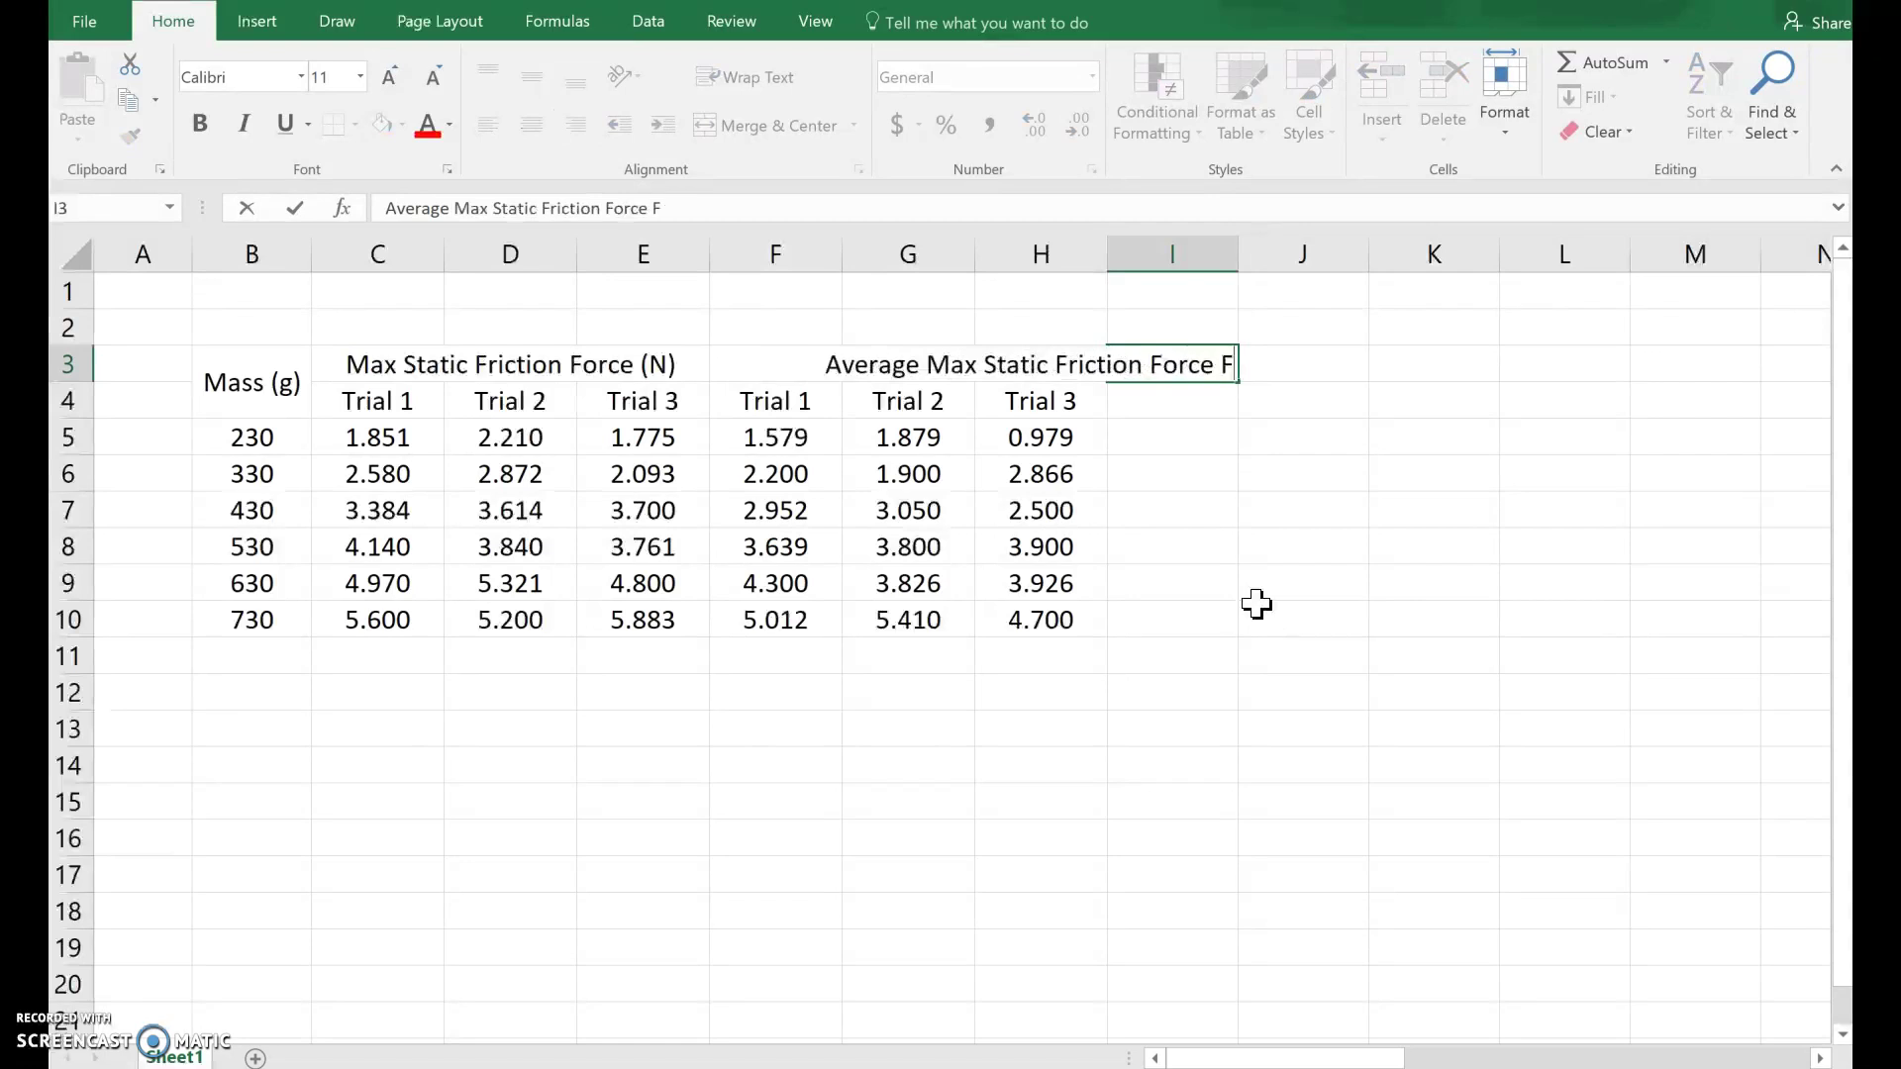
{"action": "type", "text": "smax (N"}
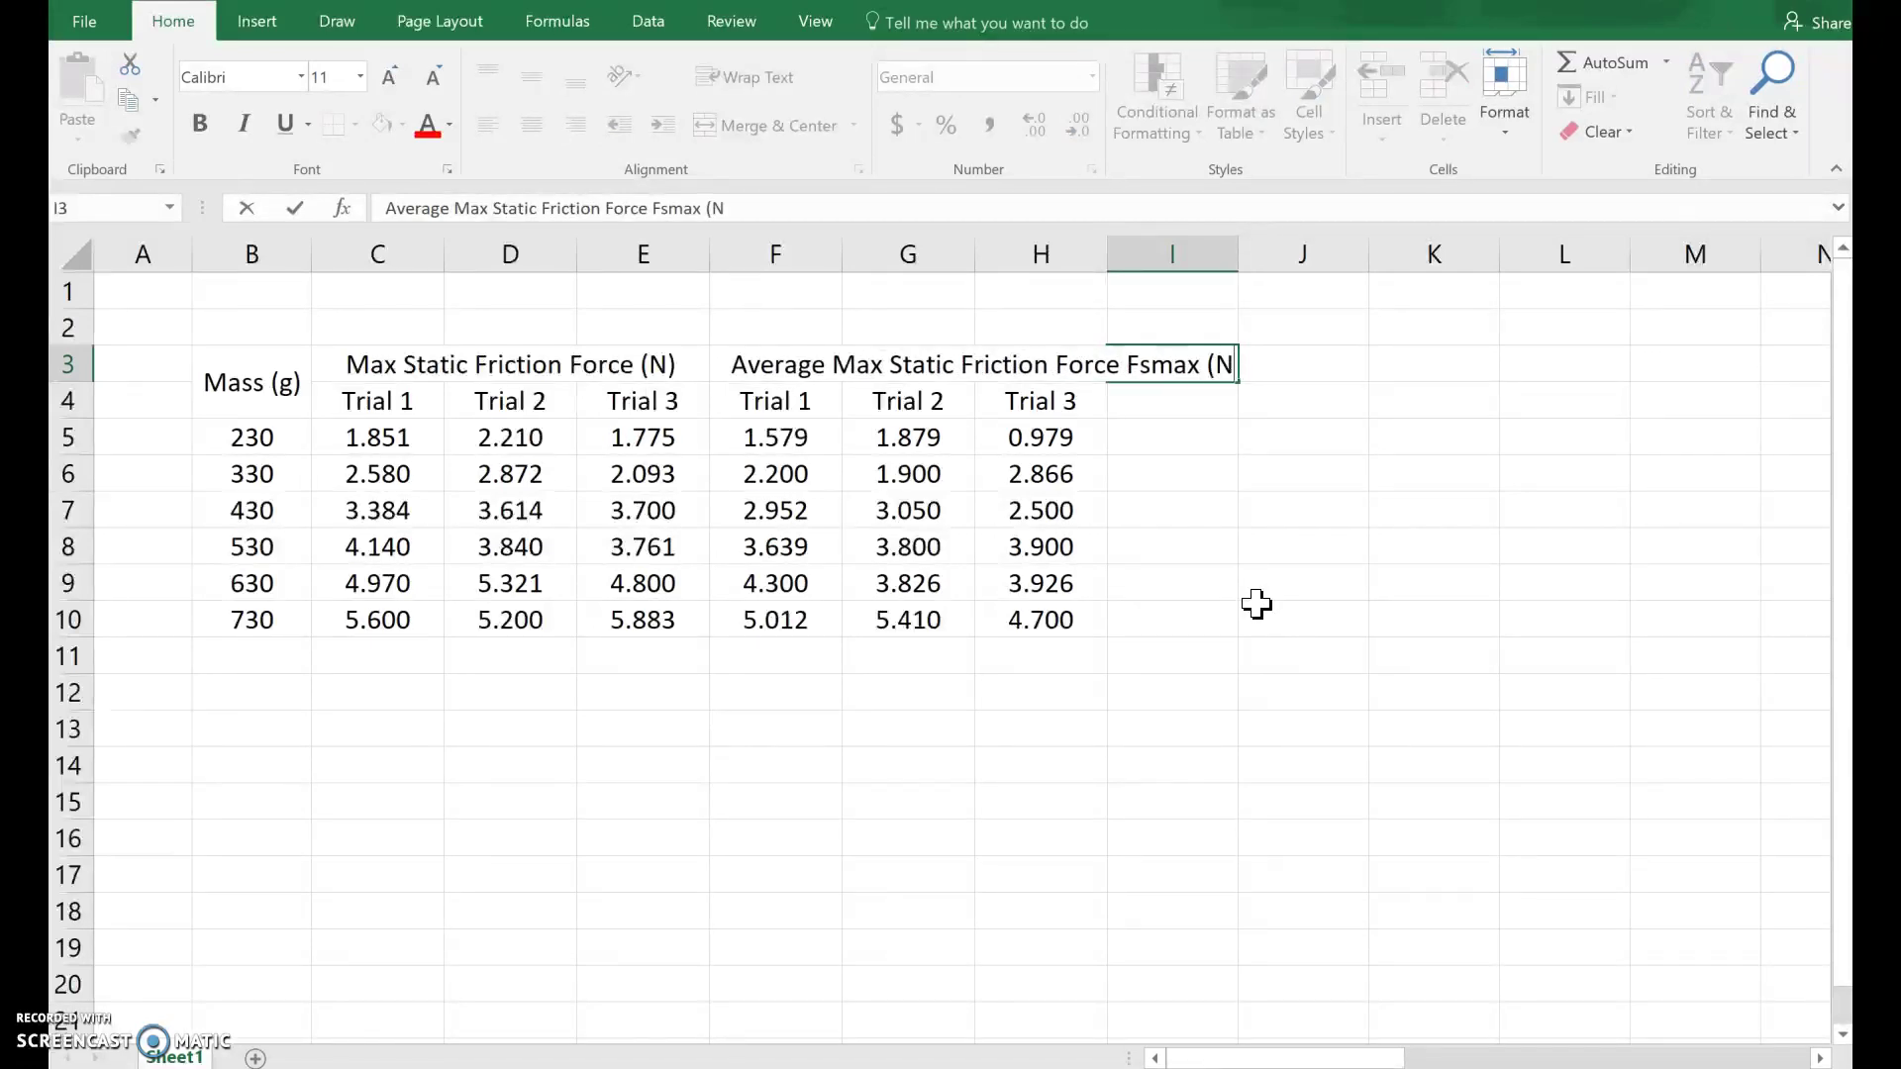
{"action": "type", "text": ")"}
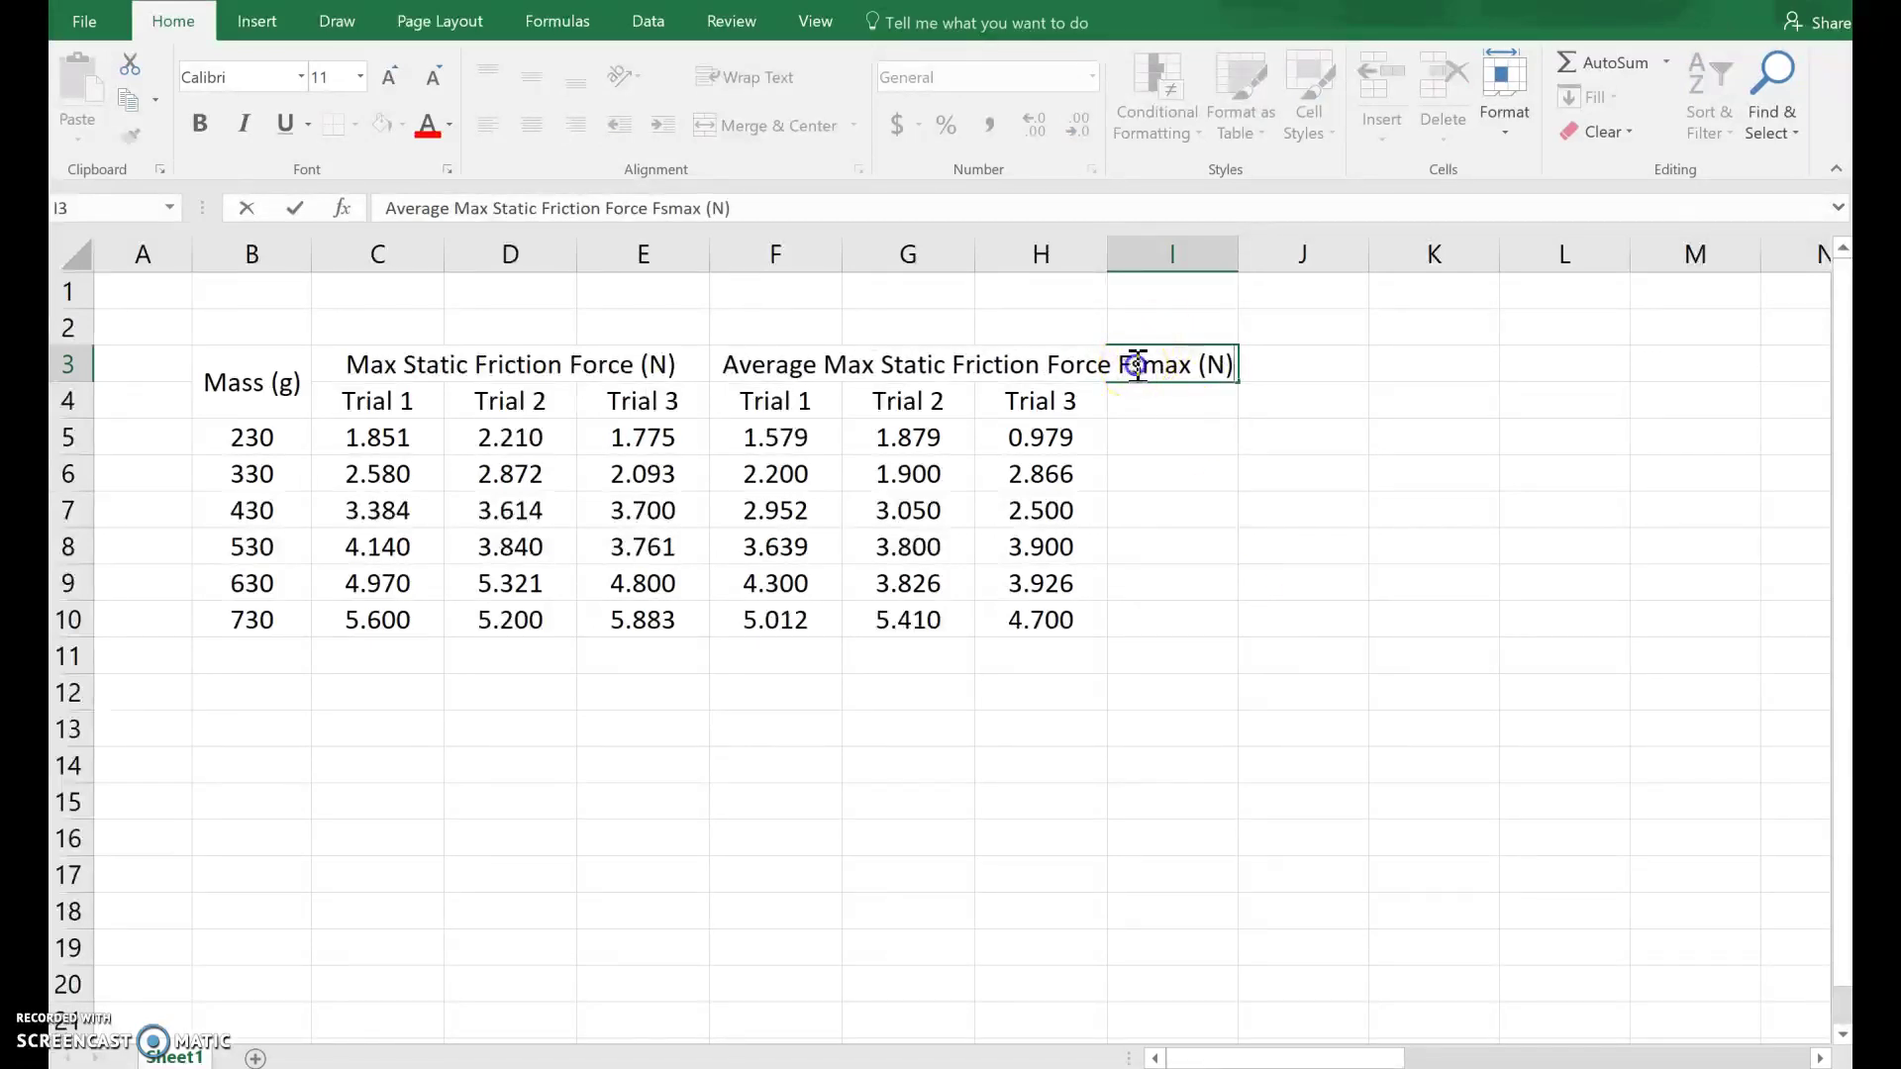
{"action": "left_click_drag", "start_coordinate": [1180, 364], "coordinate": [1190, 365]}
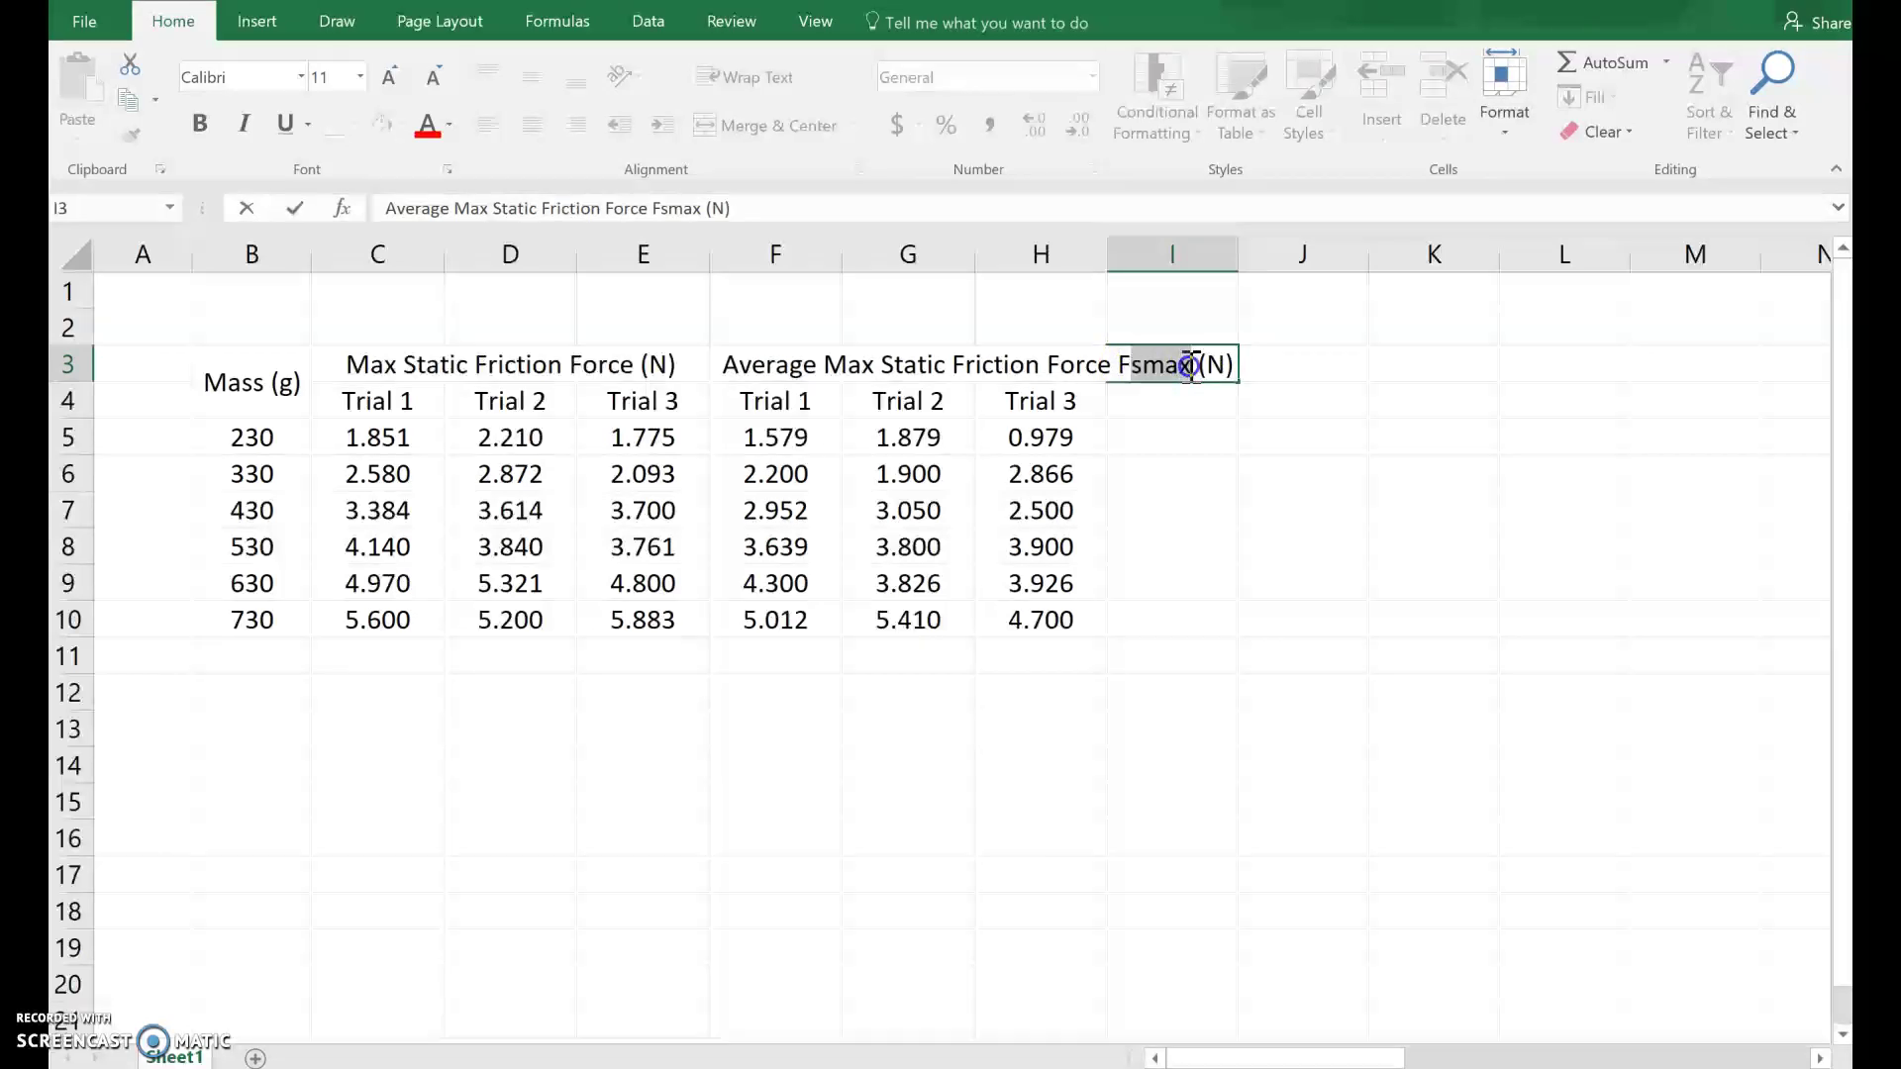
Step: Make 'smax' subscript and the 'F' italic in the I3 heading
{"action": "left_click", "coordinate": [449, 170]}
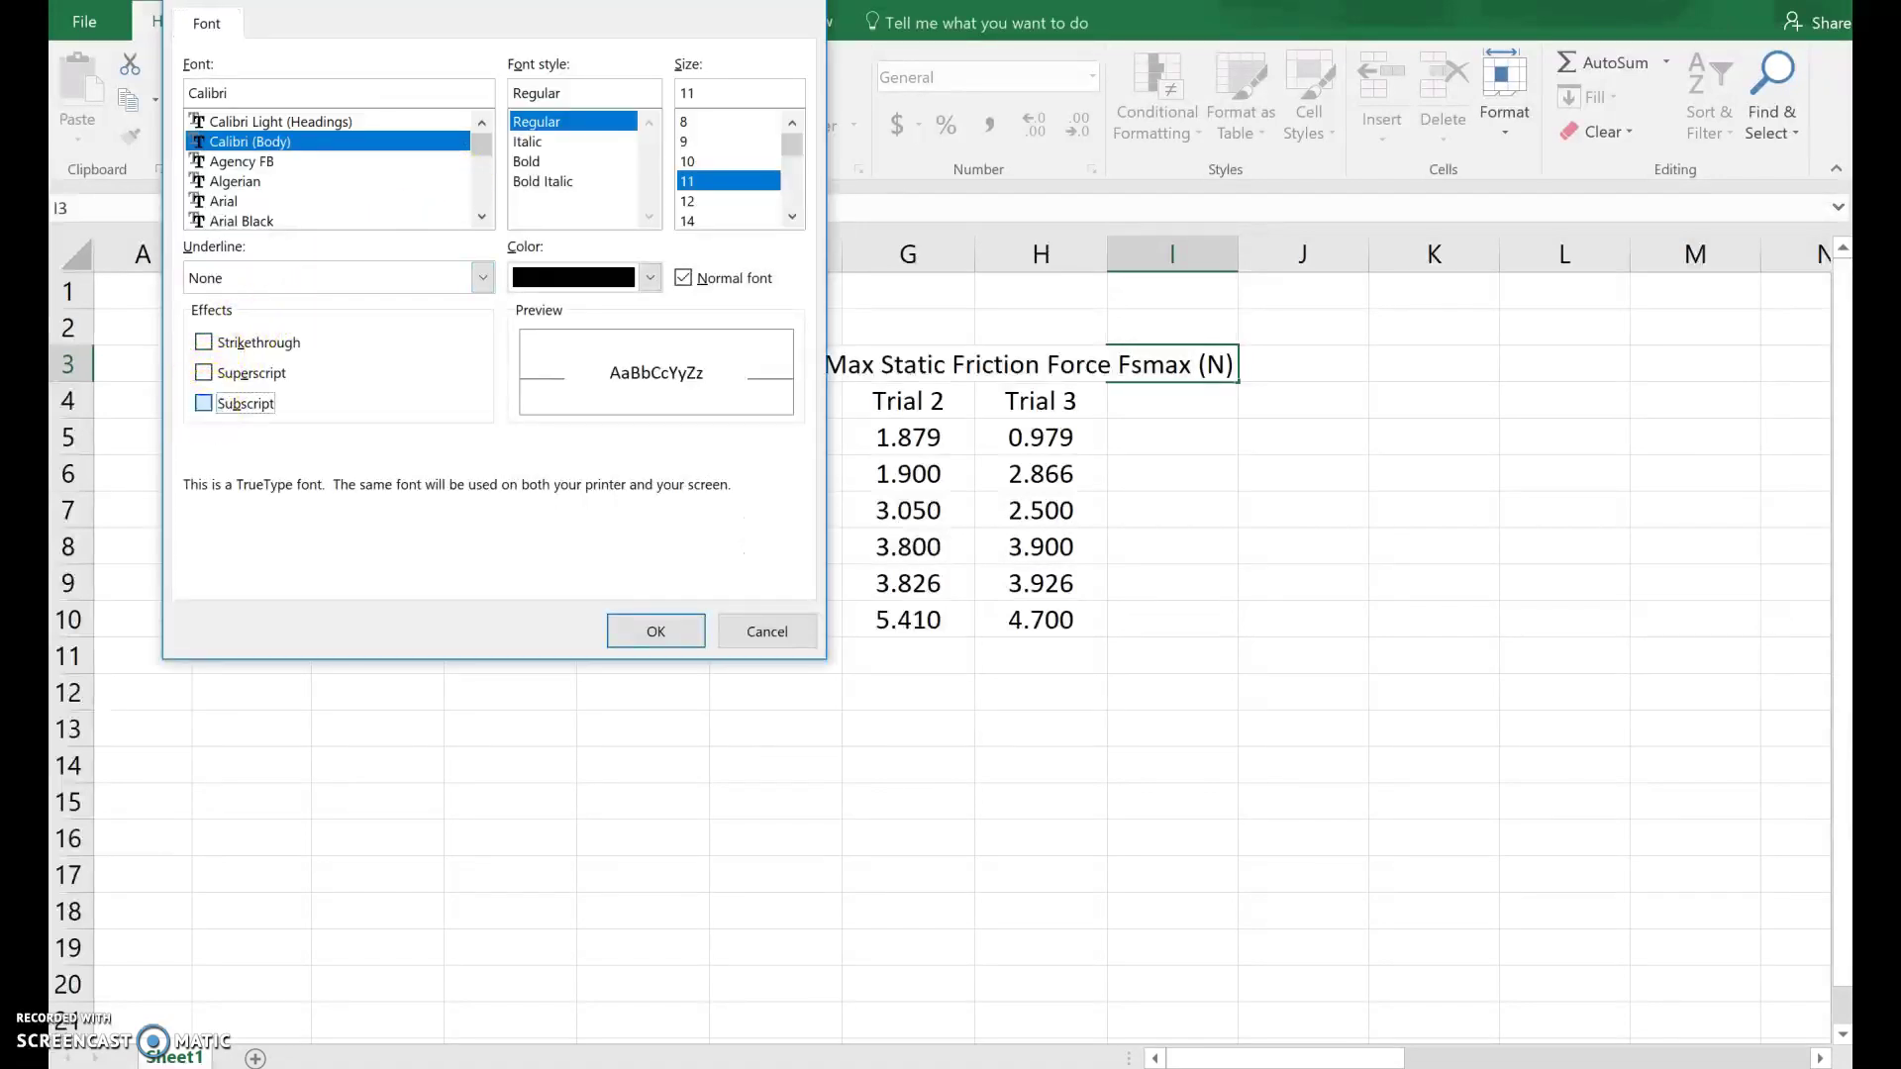
{"action": "left_click", "coordinate": [205, 404]}
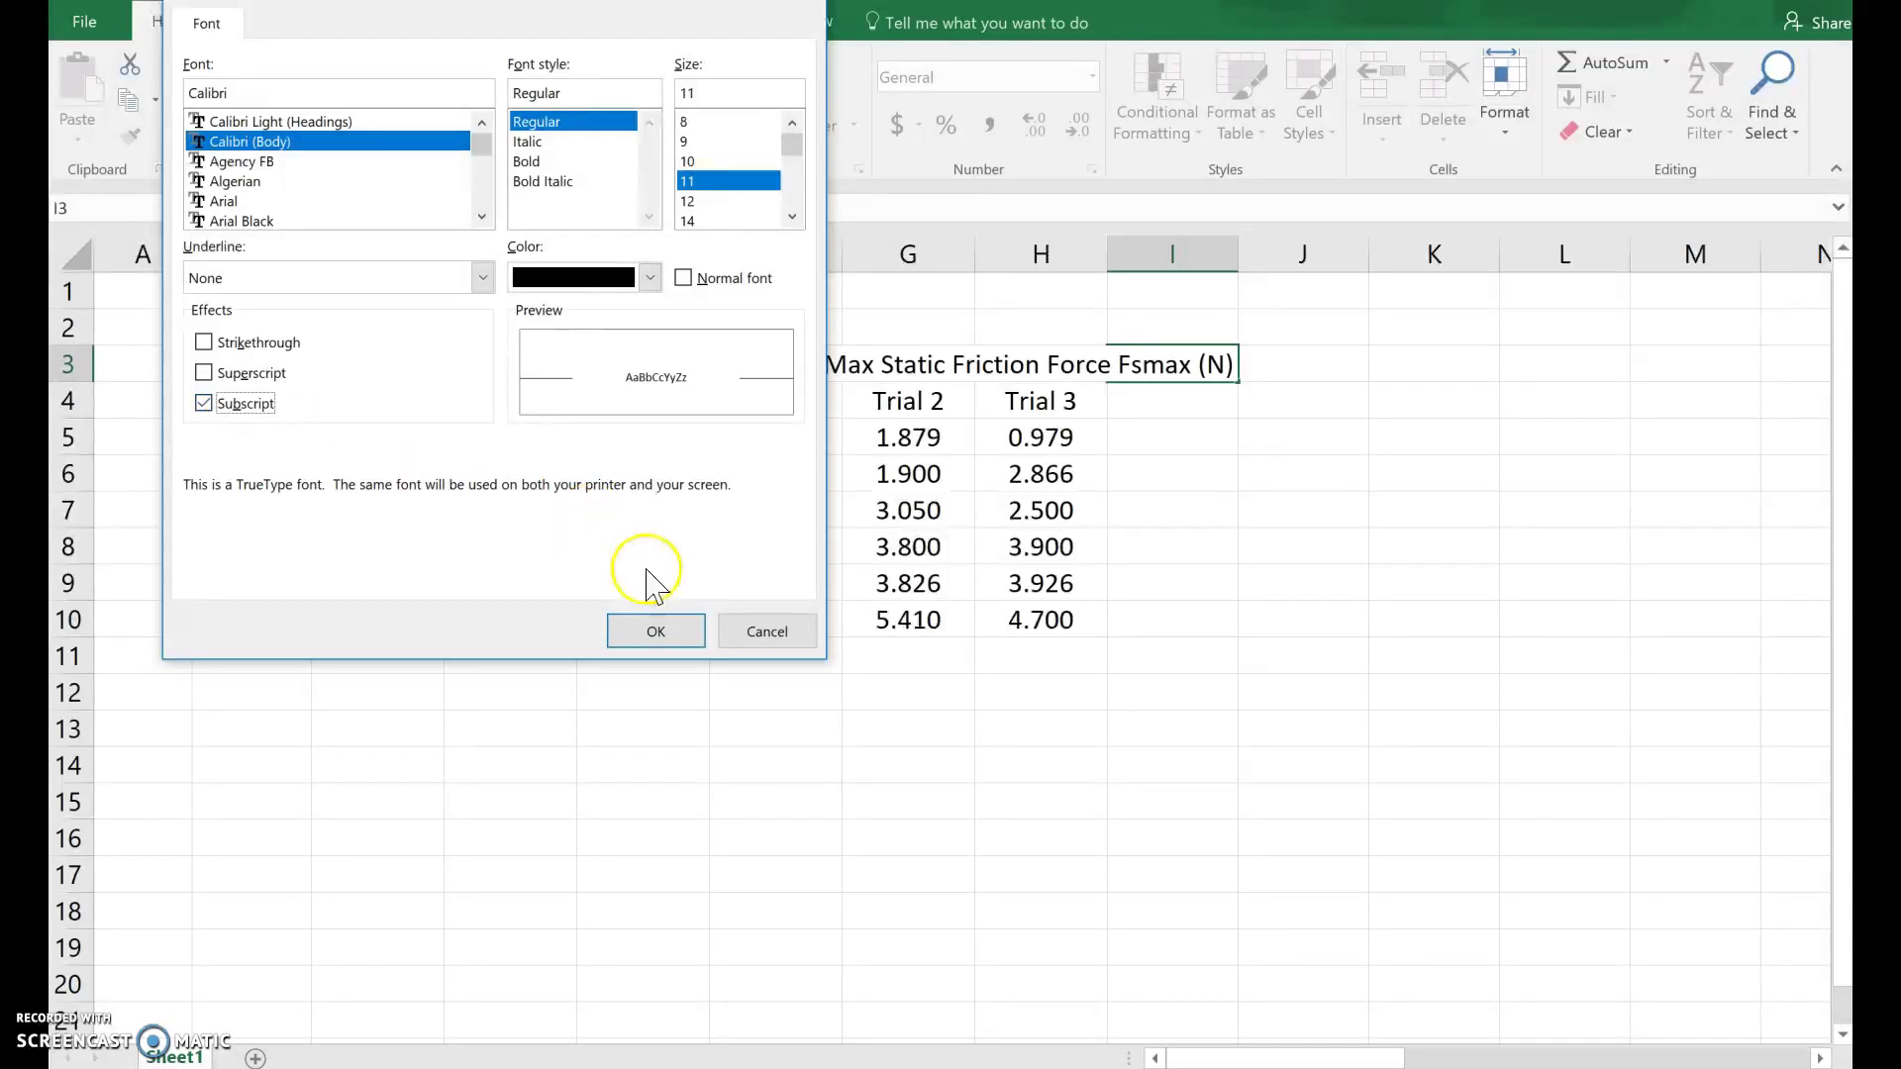
{"action": "left_click", "coordinate": [666, 628]}
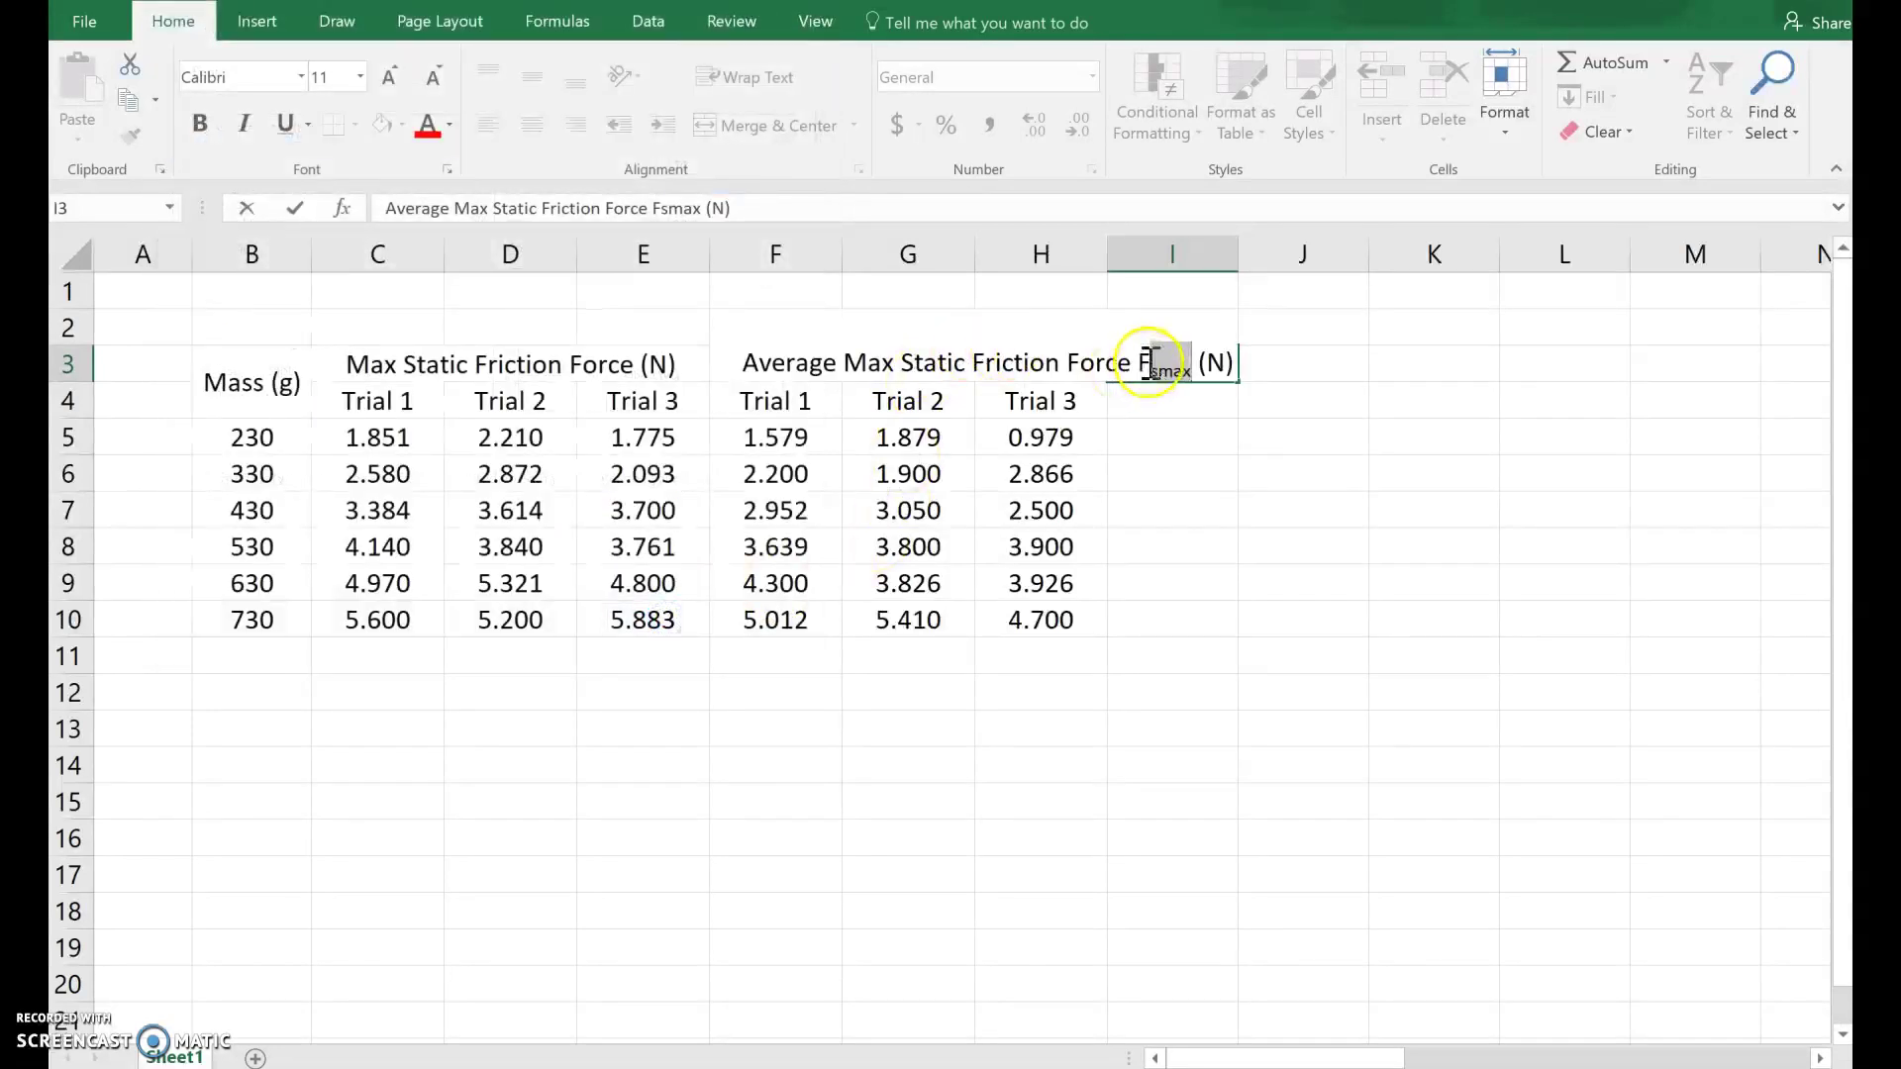
{"action": "left_click", "coordinate": [1145, 364]}
{"action": "left_click", "coordinate": [1142, 359]}
{"action": "left_click_drag", "start_coordinate": [1151, 359], "coordinate": [1138, 360]}
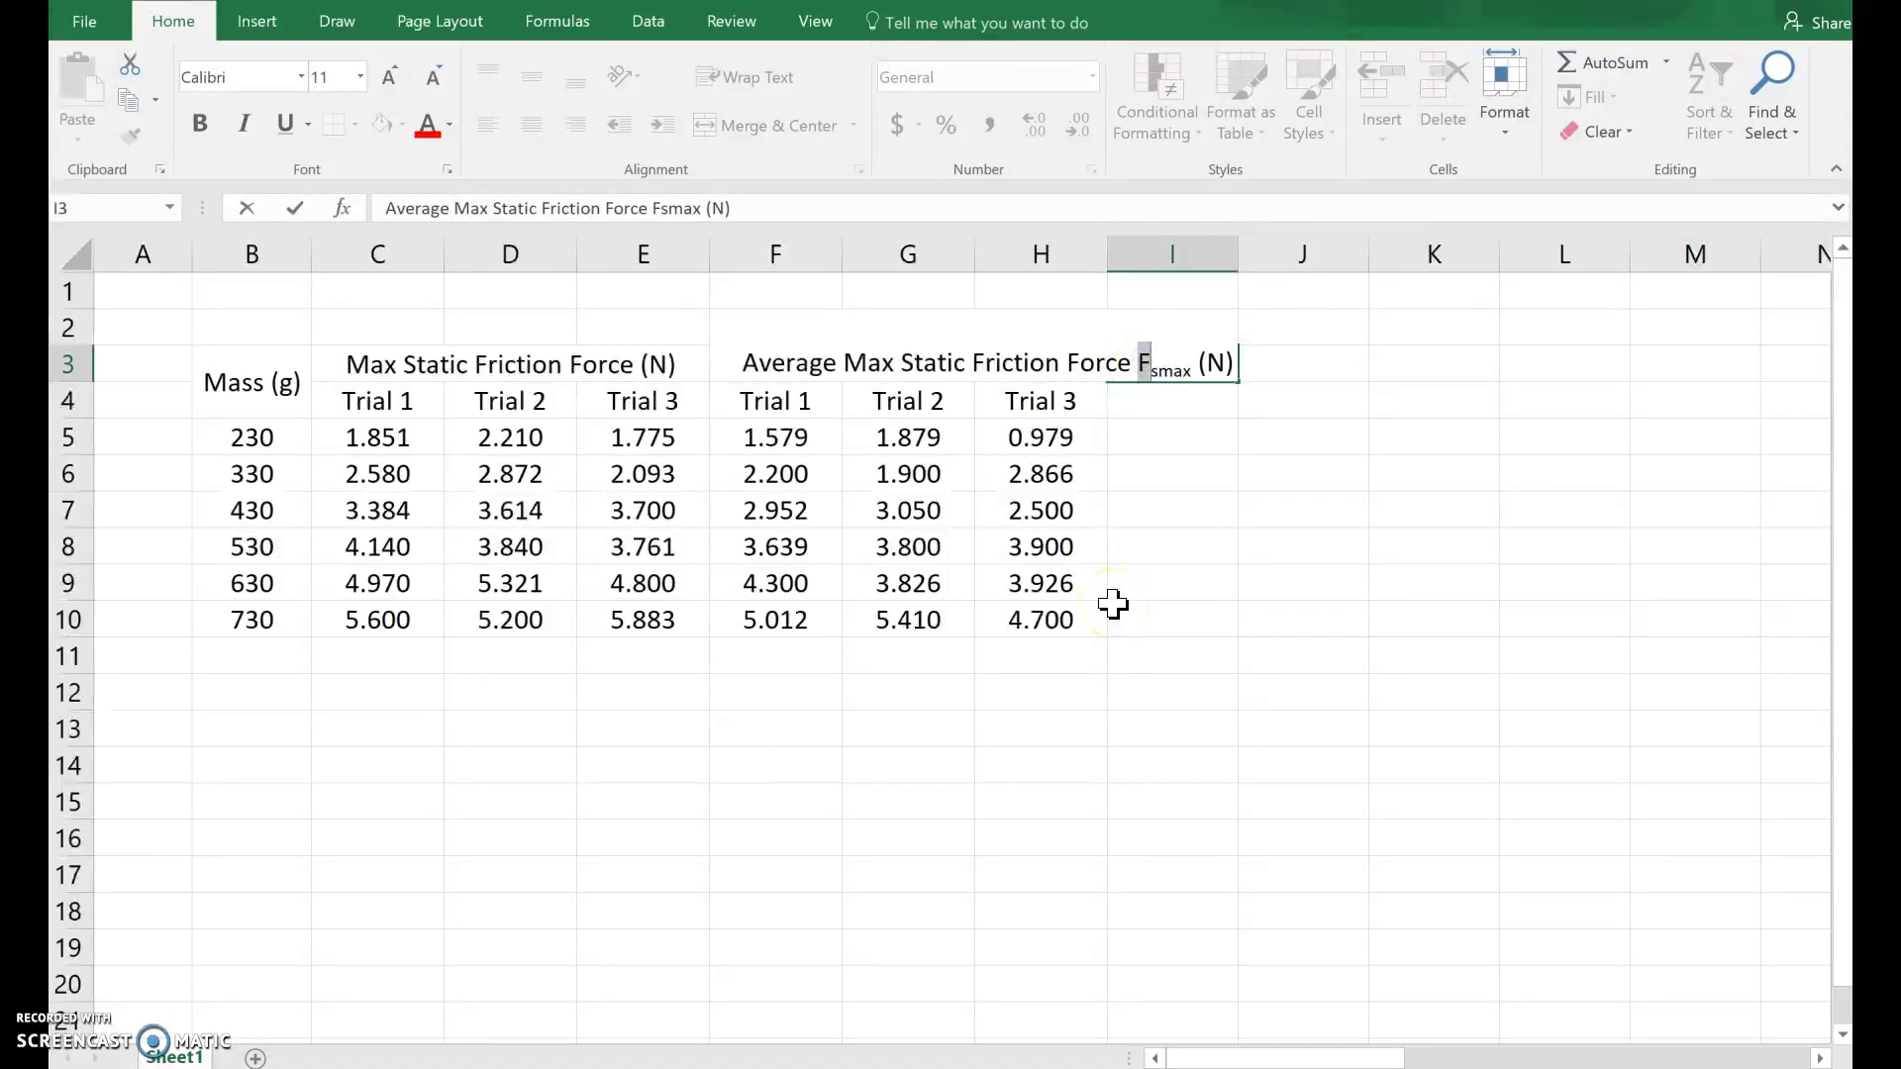
{"action": "key", "text": "ctrl+i"}
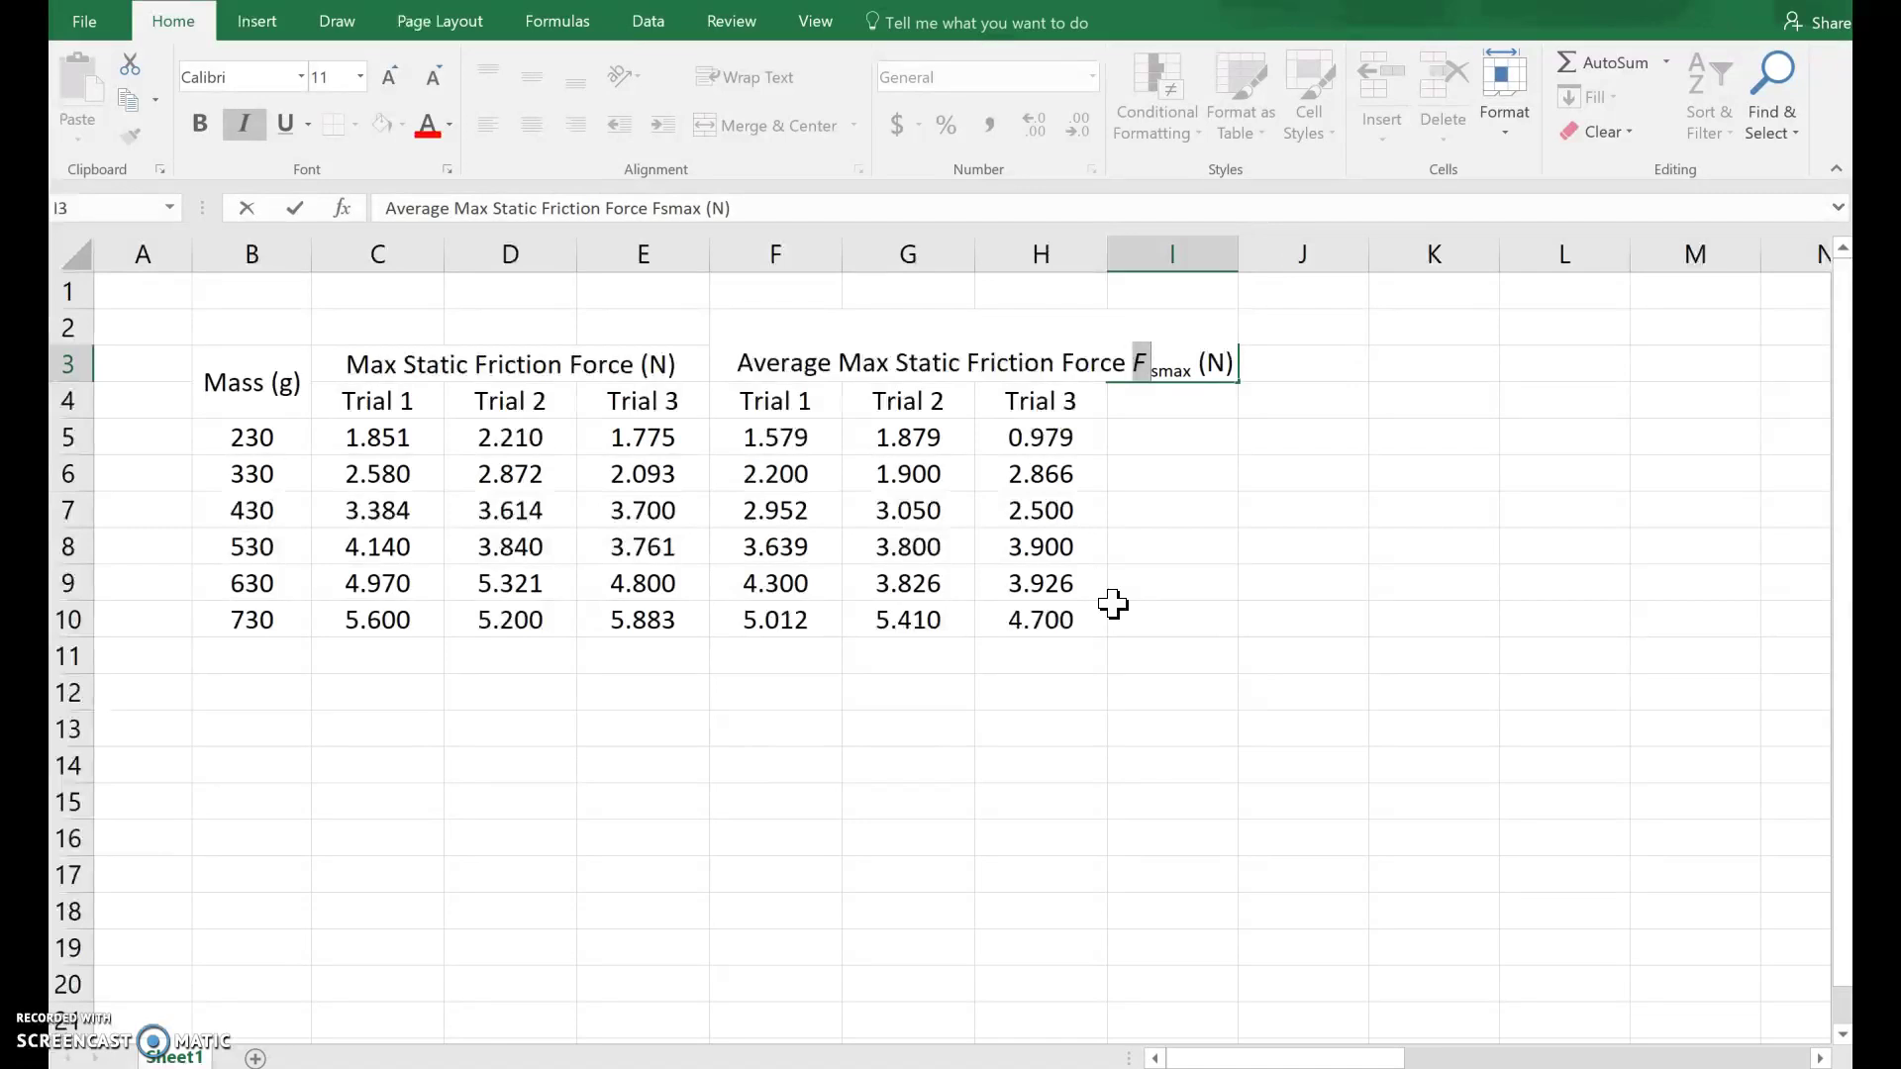
Step: Merge I3:I4 into one heading cell and centre it vertically
{"action": "key", "text": "Return"}
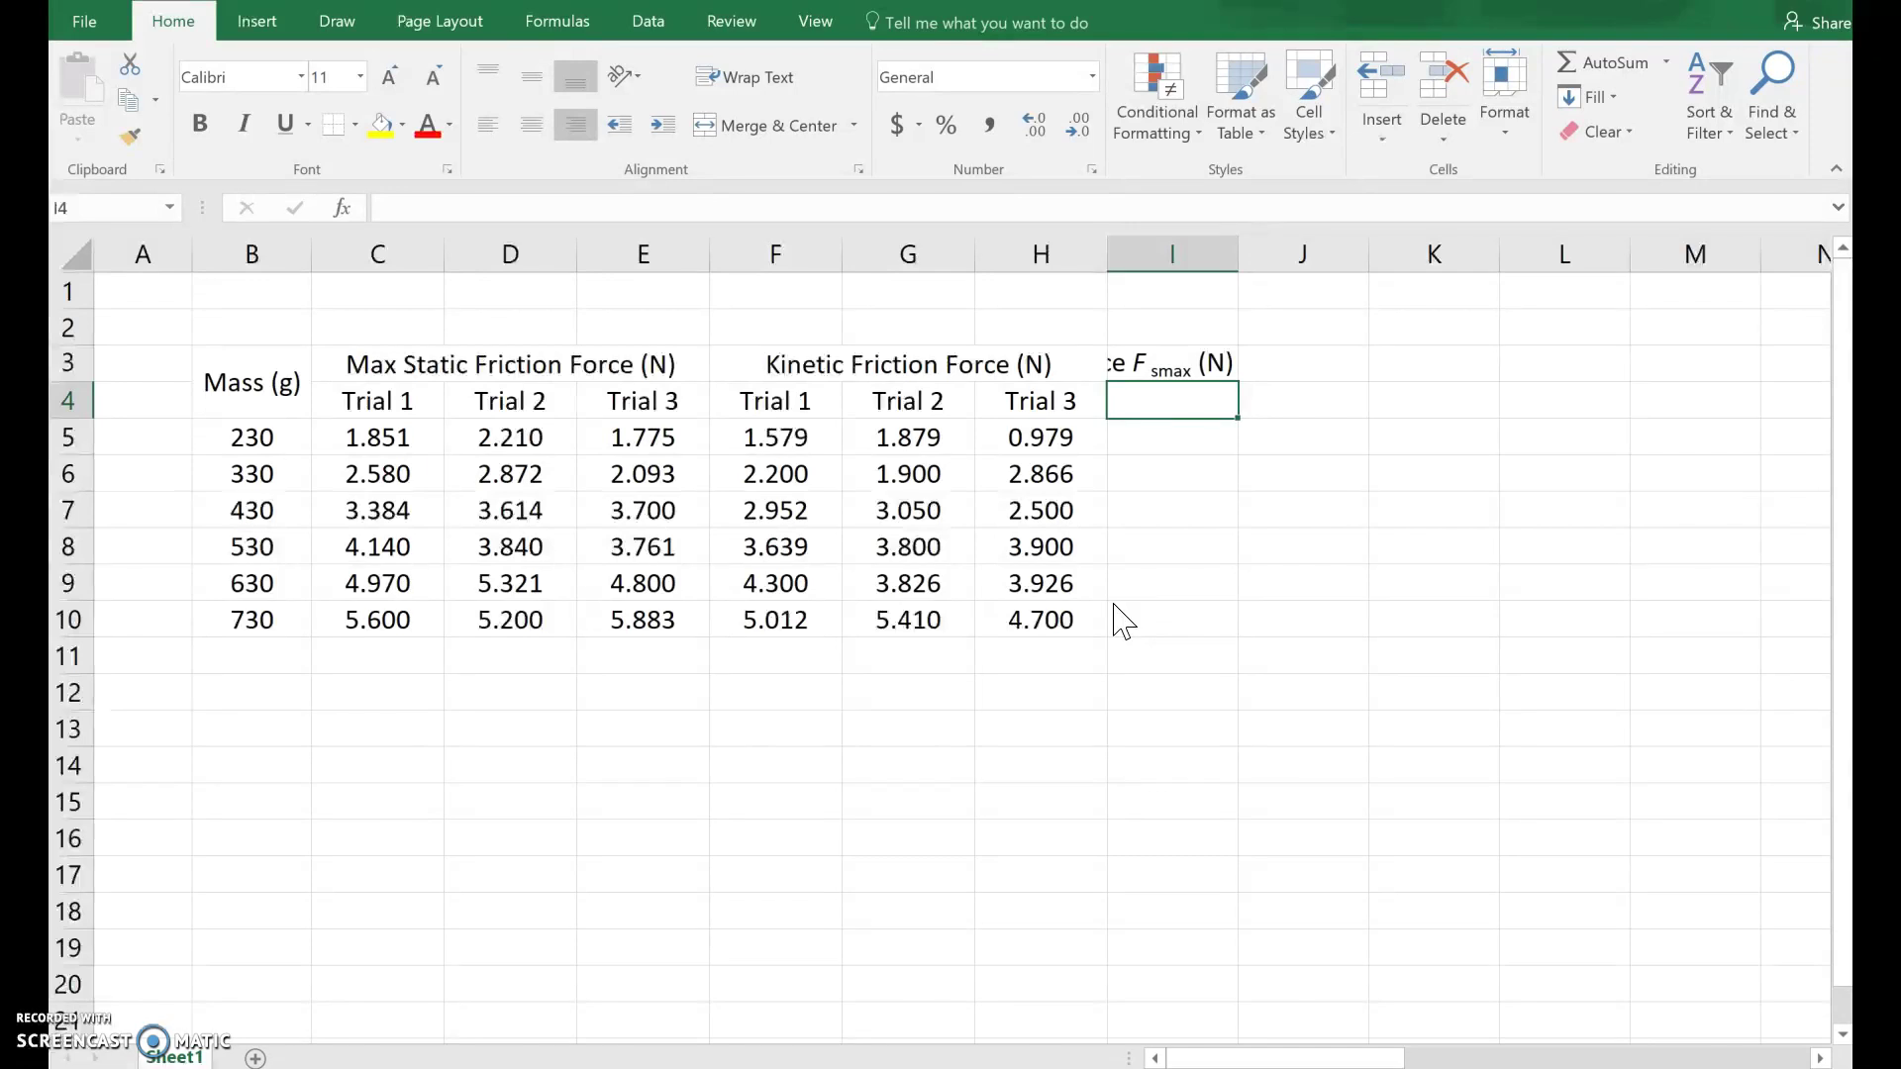
{"action": "key", "text": "Up"}
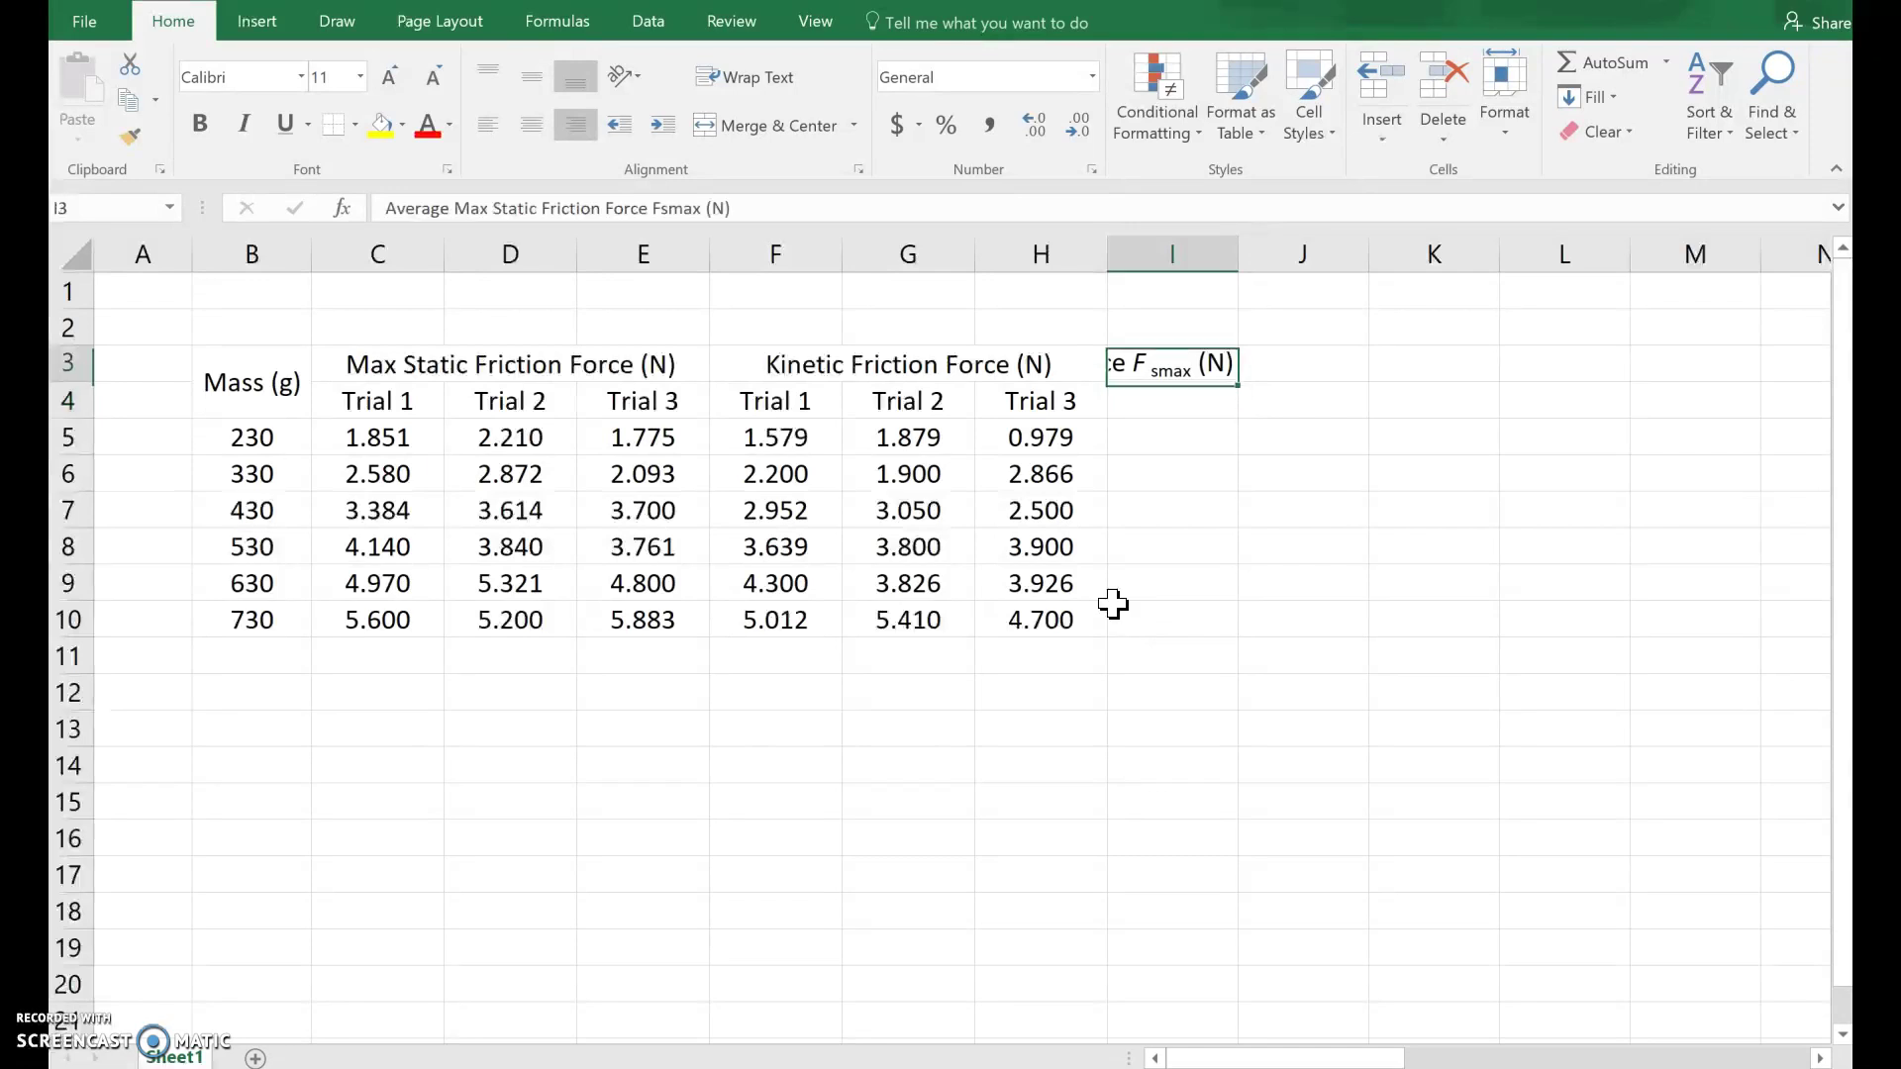
{"action": "left_click", "coordinate": [1173, 396], "text": "shift"}
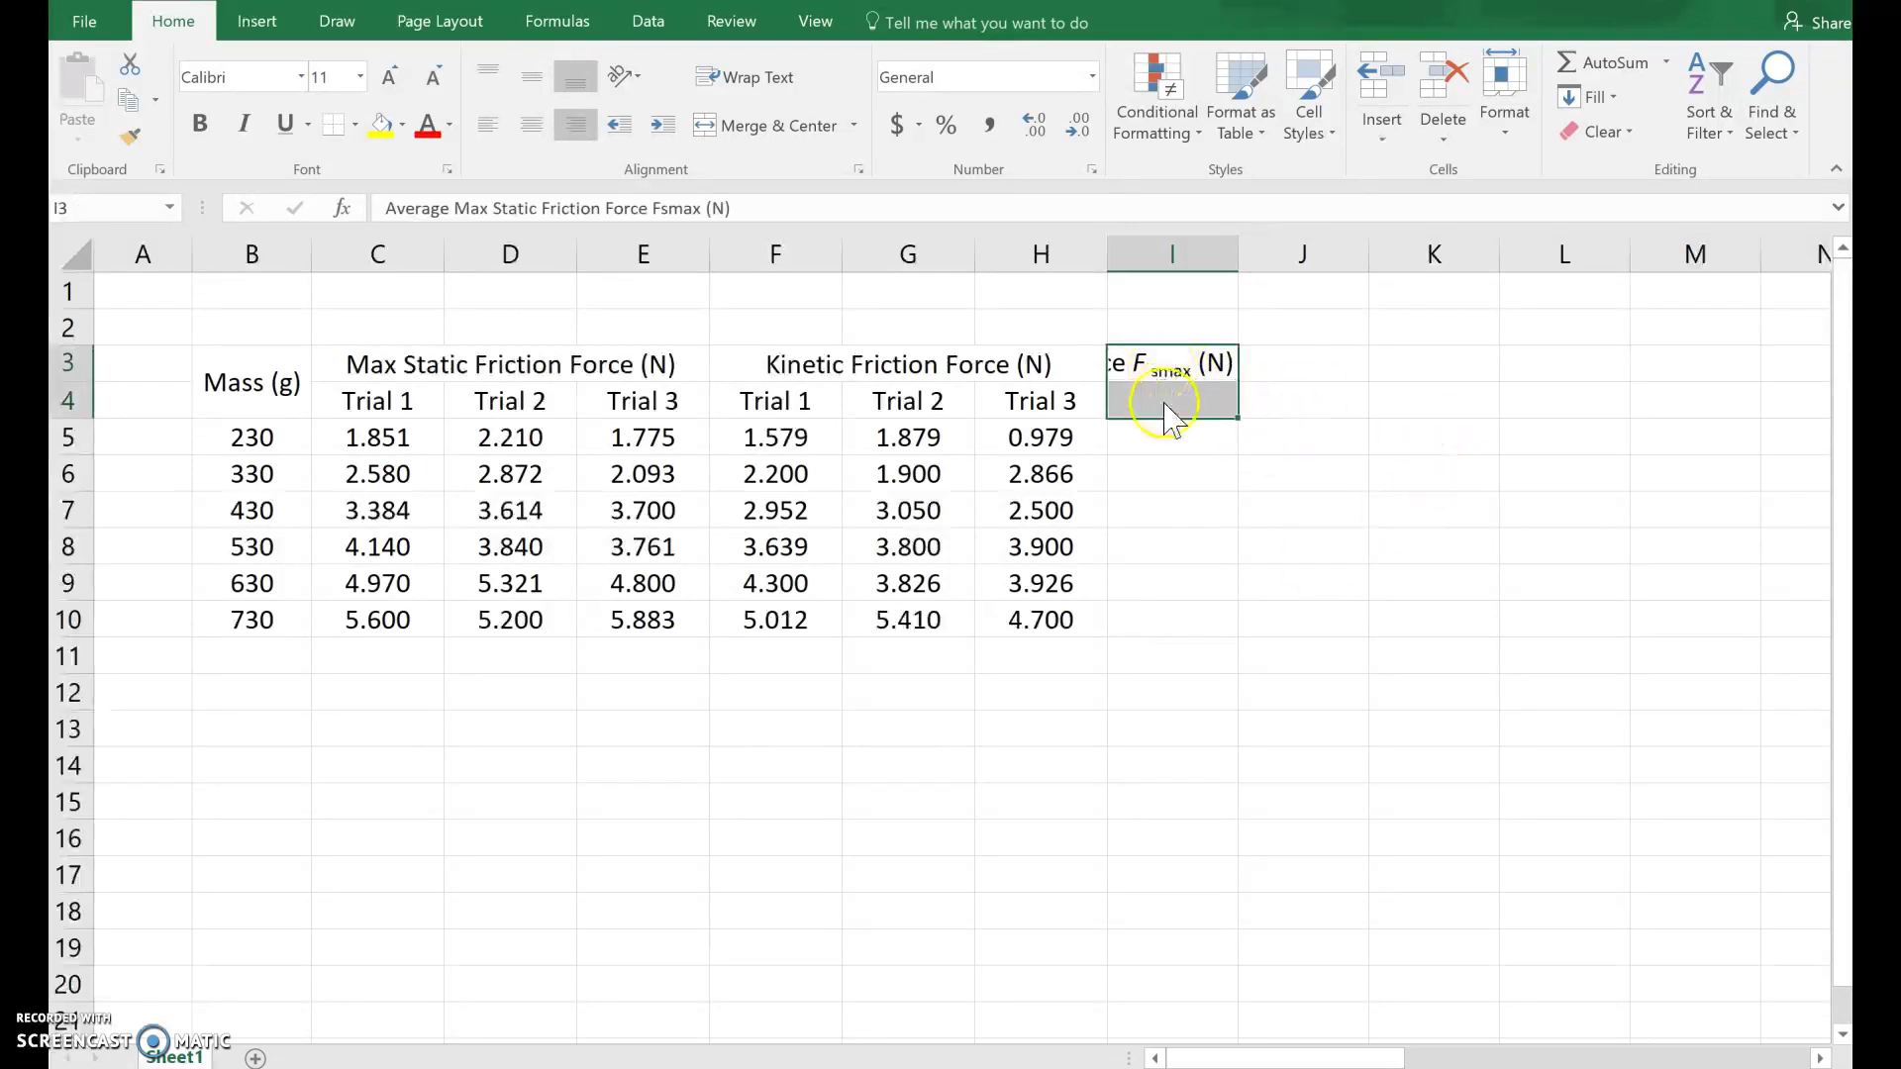
{"action": "left_click", "coordinate": [1169, 364]}
{"action": "left_click_drag", "start_coordinate": [1165, 366], "coordinate": [1168, 398]}
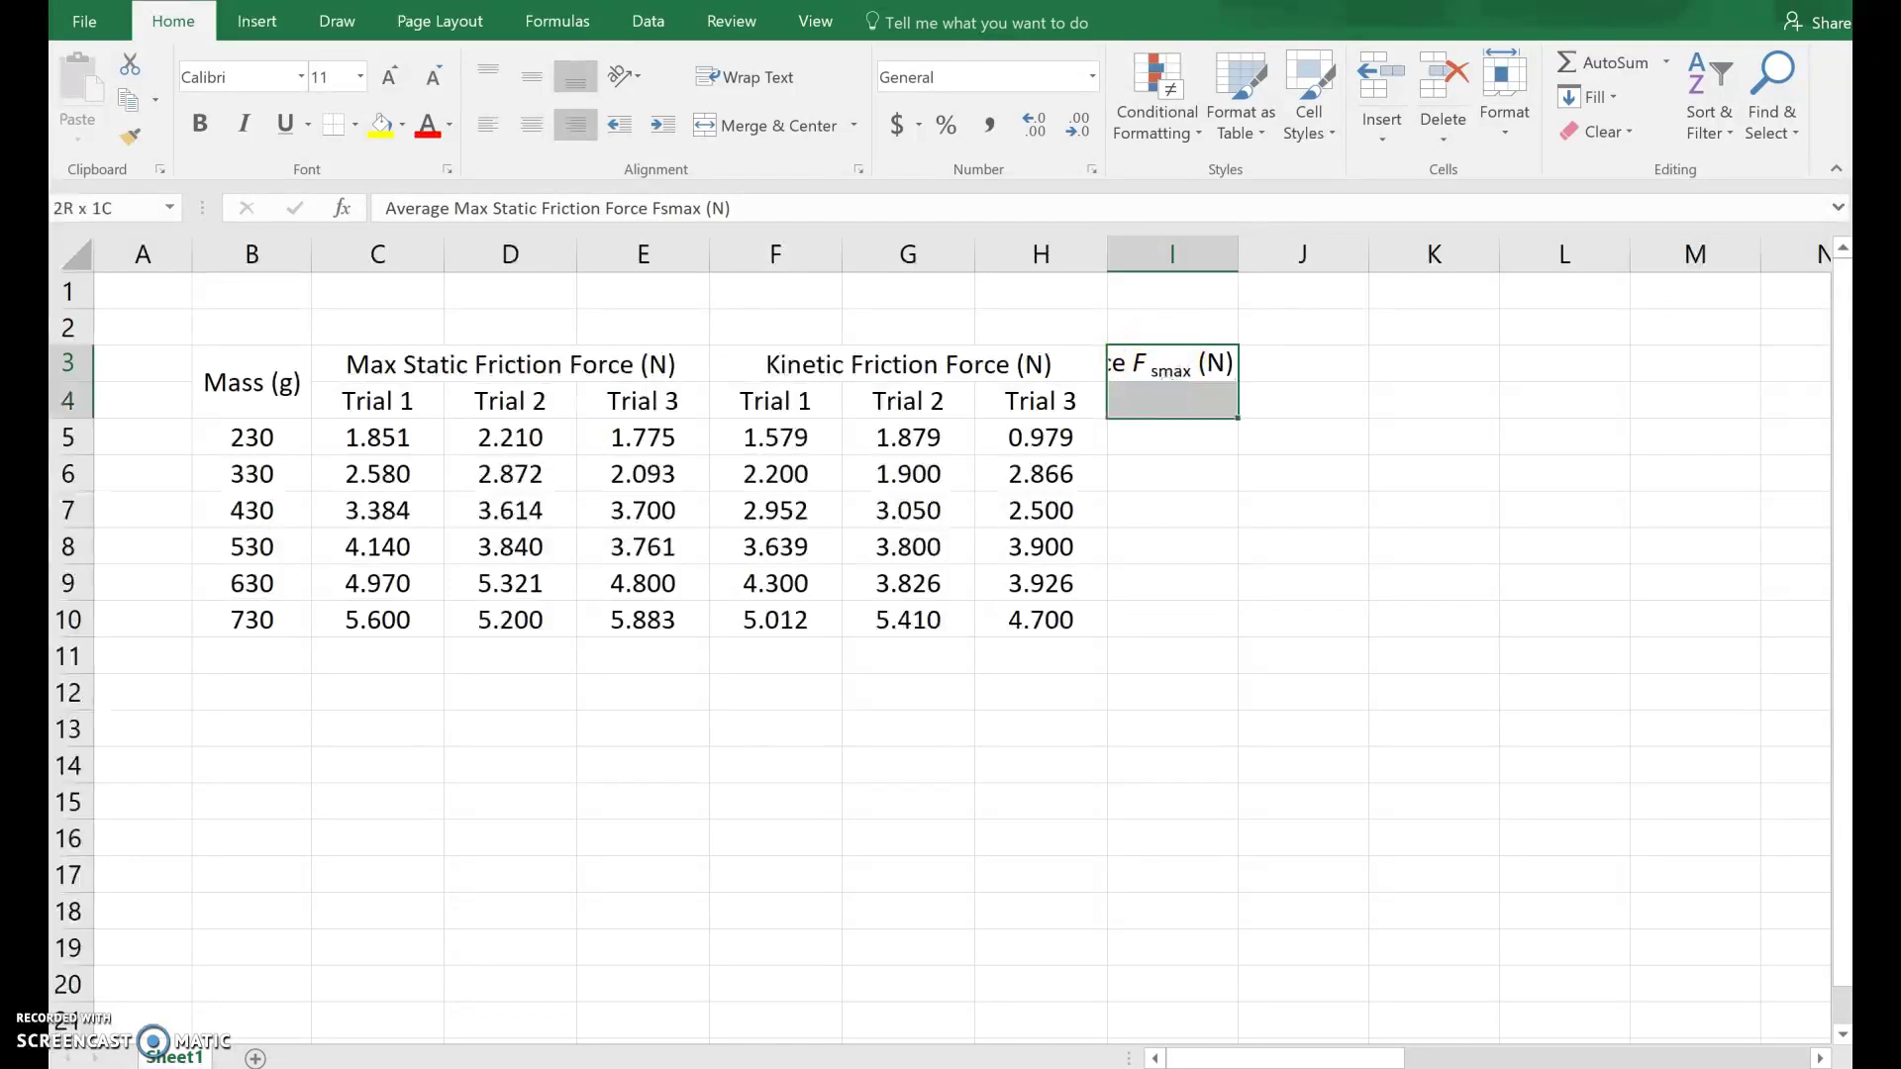
{"action": "left_click", "coordinate": [733, 126]}
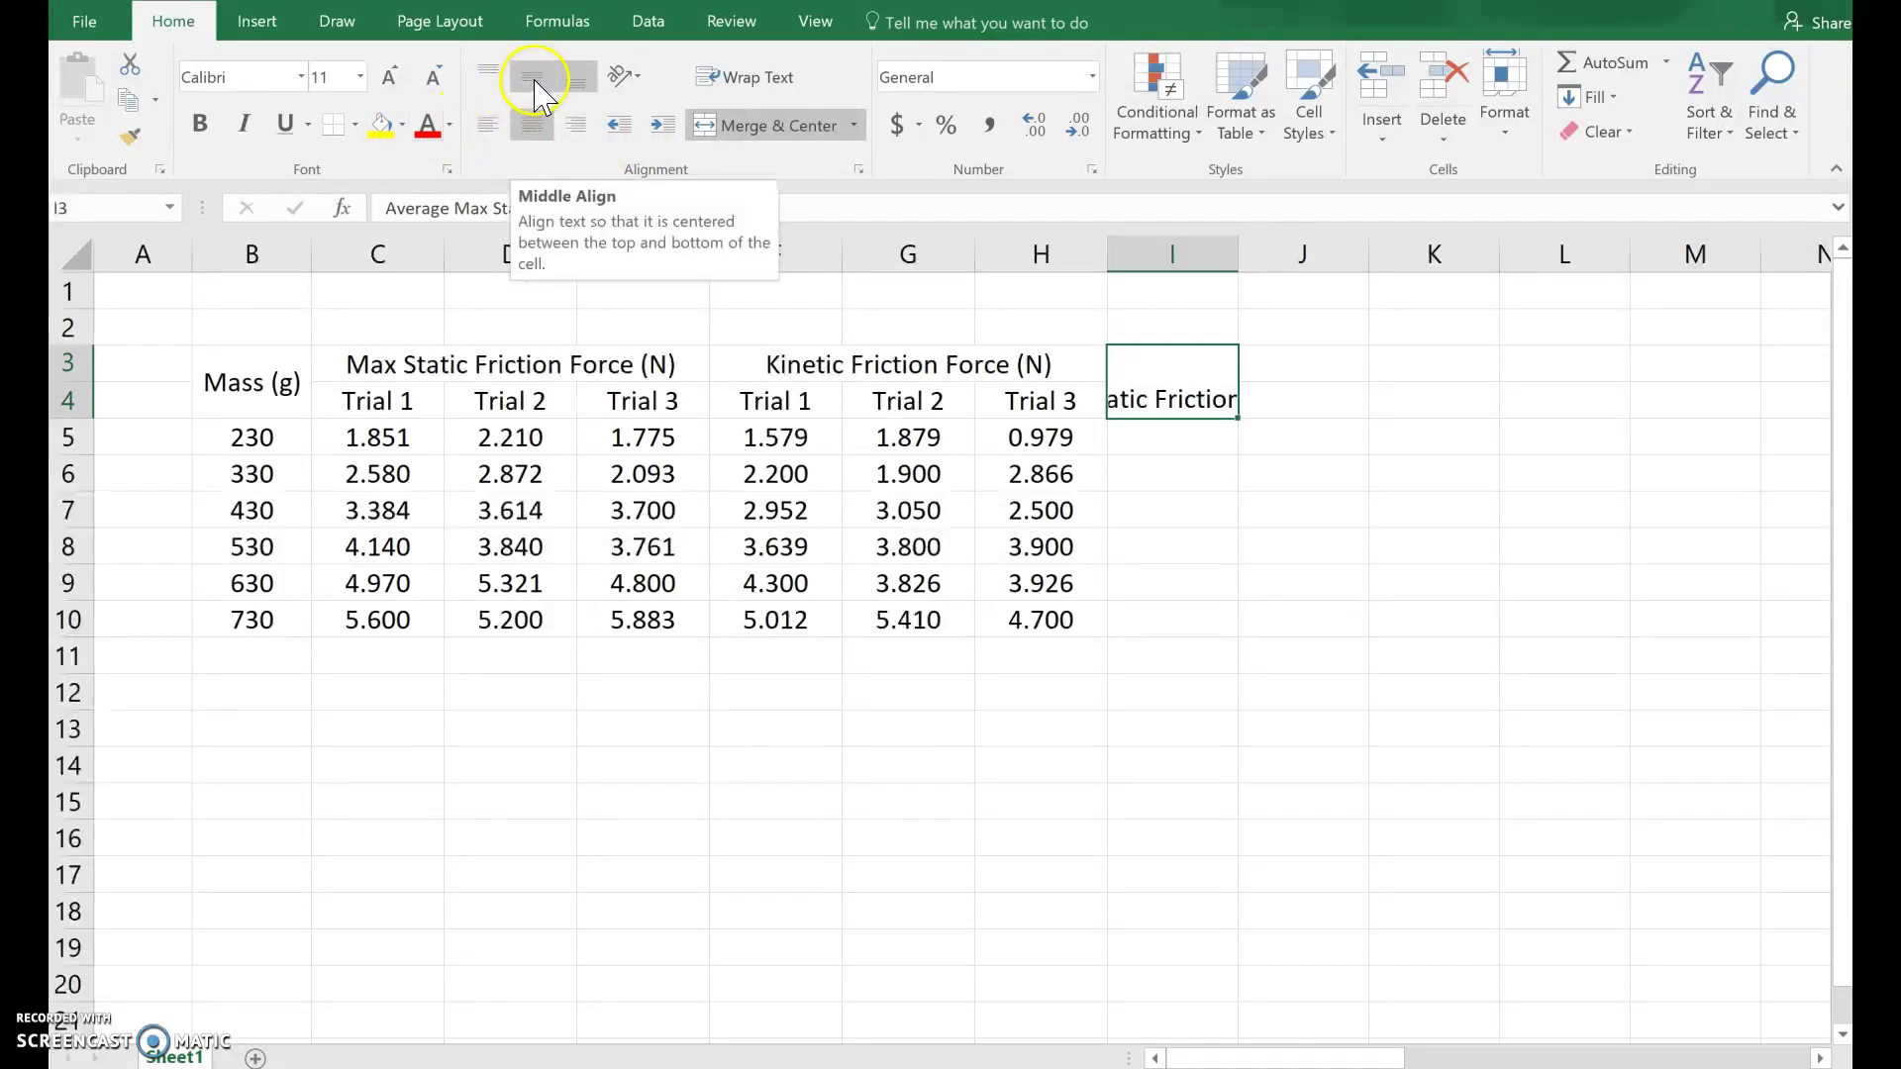
{"action": "left_click", "coordinate": [536, 87]}
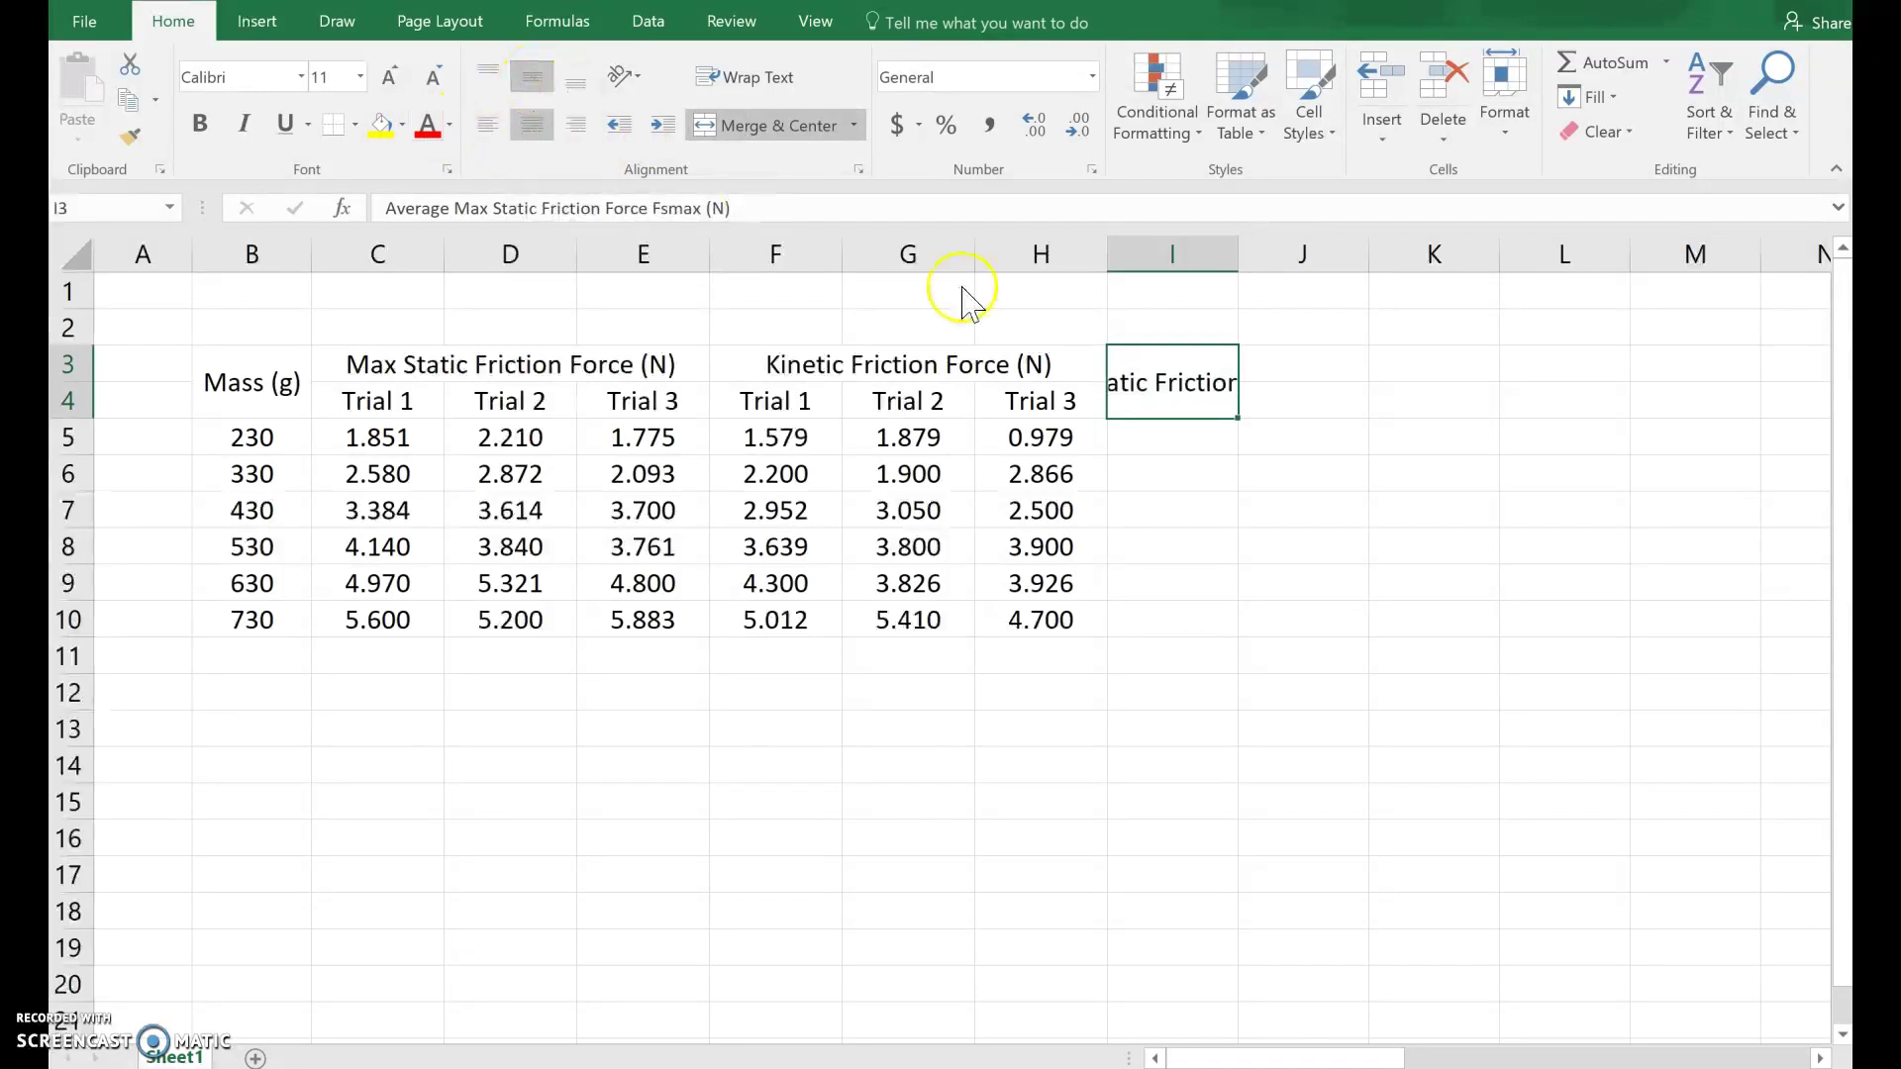
Step: Turn on text wrapping for the I3 heading and narrow column I
{"action": "left_click", "coordinate": [1306, 445]}
{"action": "left_click", "coordinate": [1231, 407]}
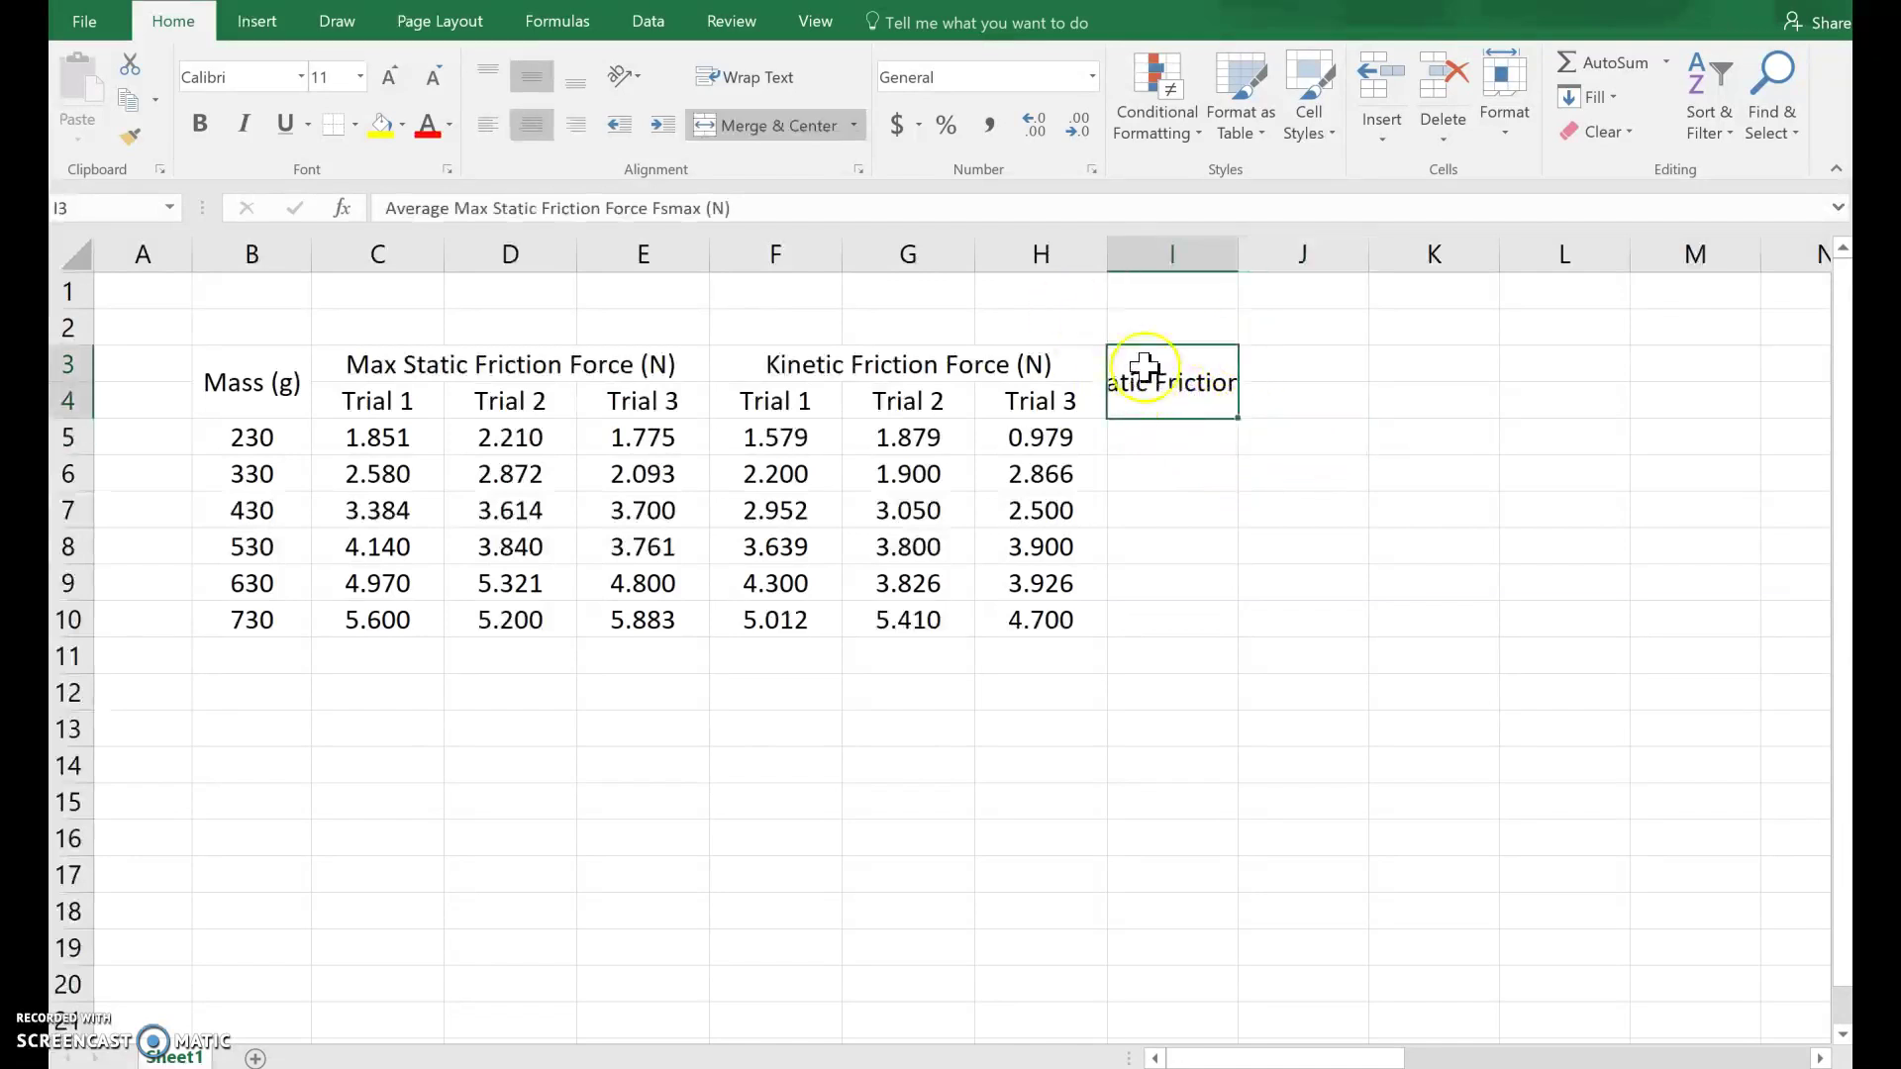
{"action": "left_click", "coordinate": [741, 81]}
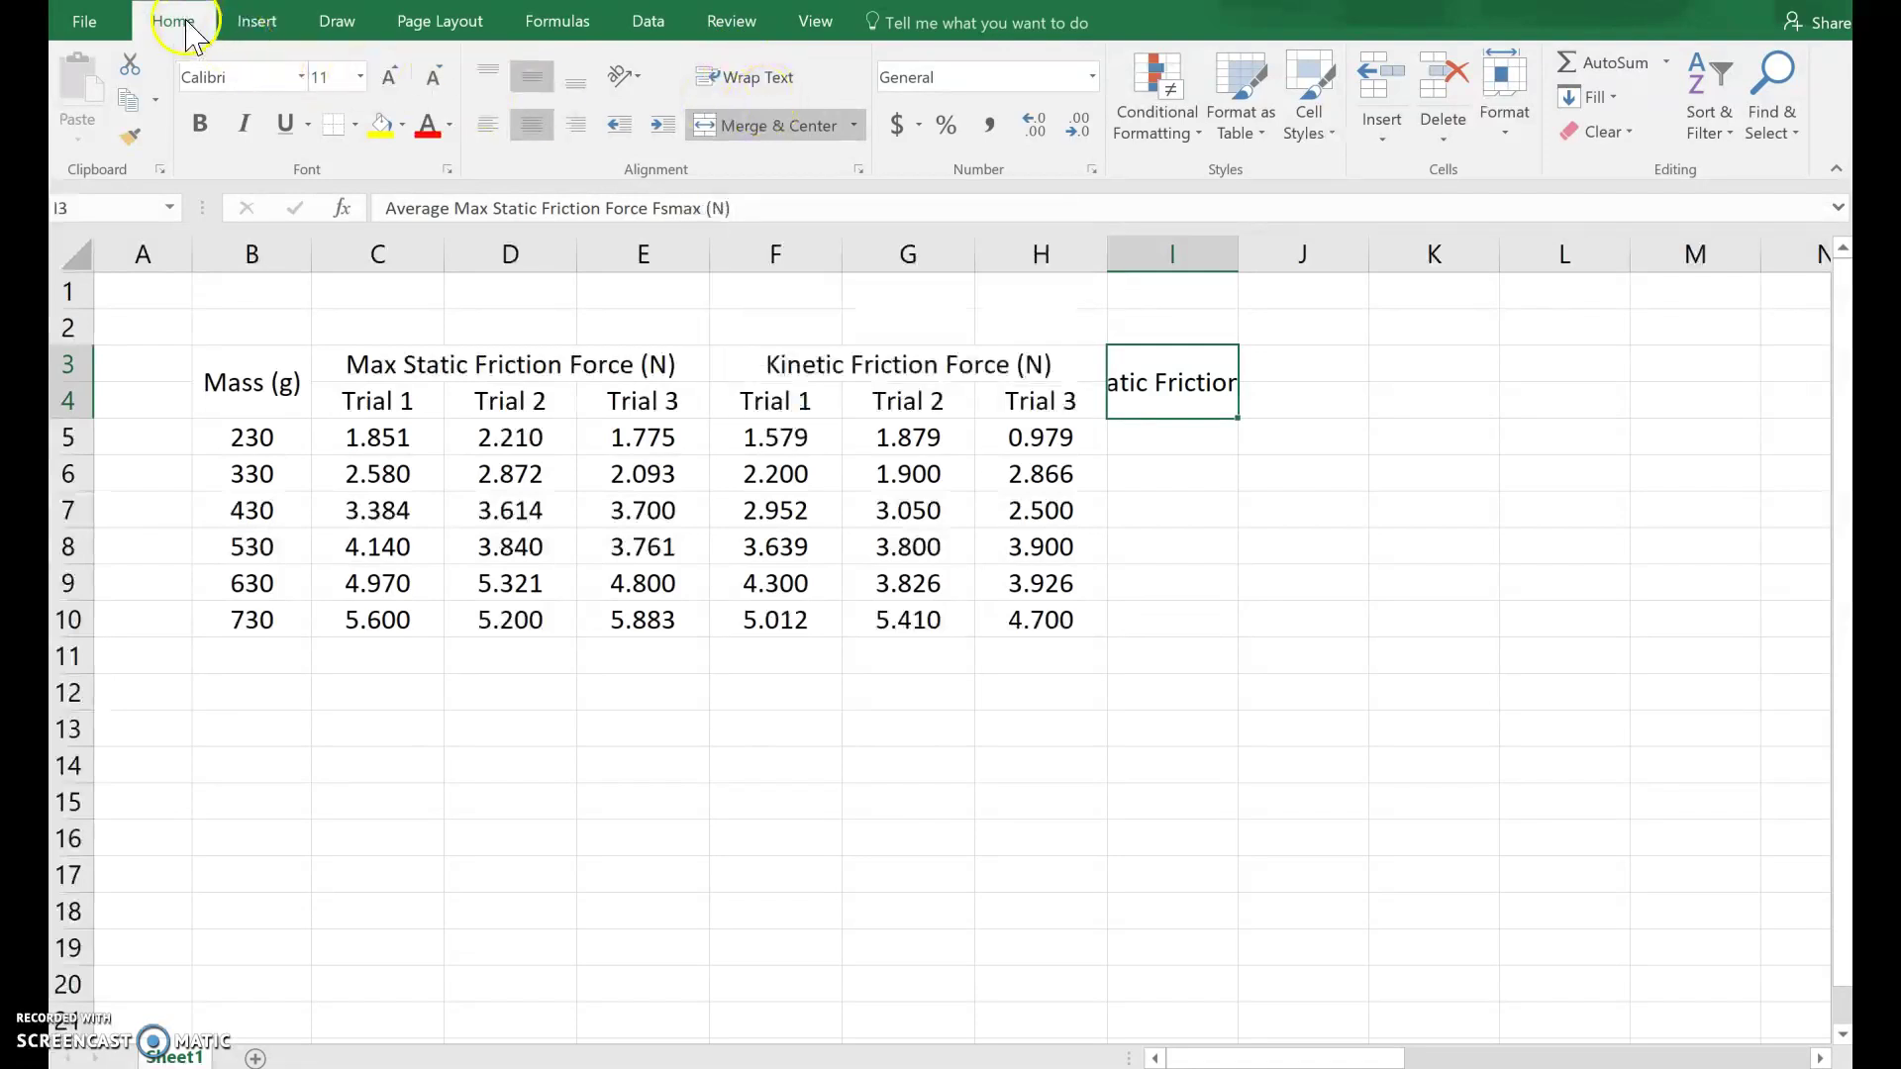
{"action": "left_click", "coordinate": [751, 78]}
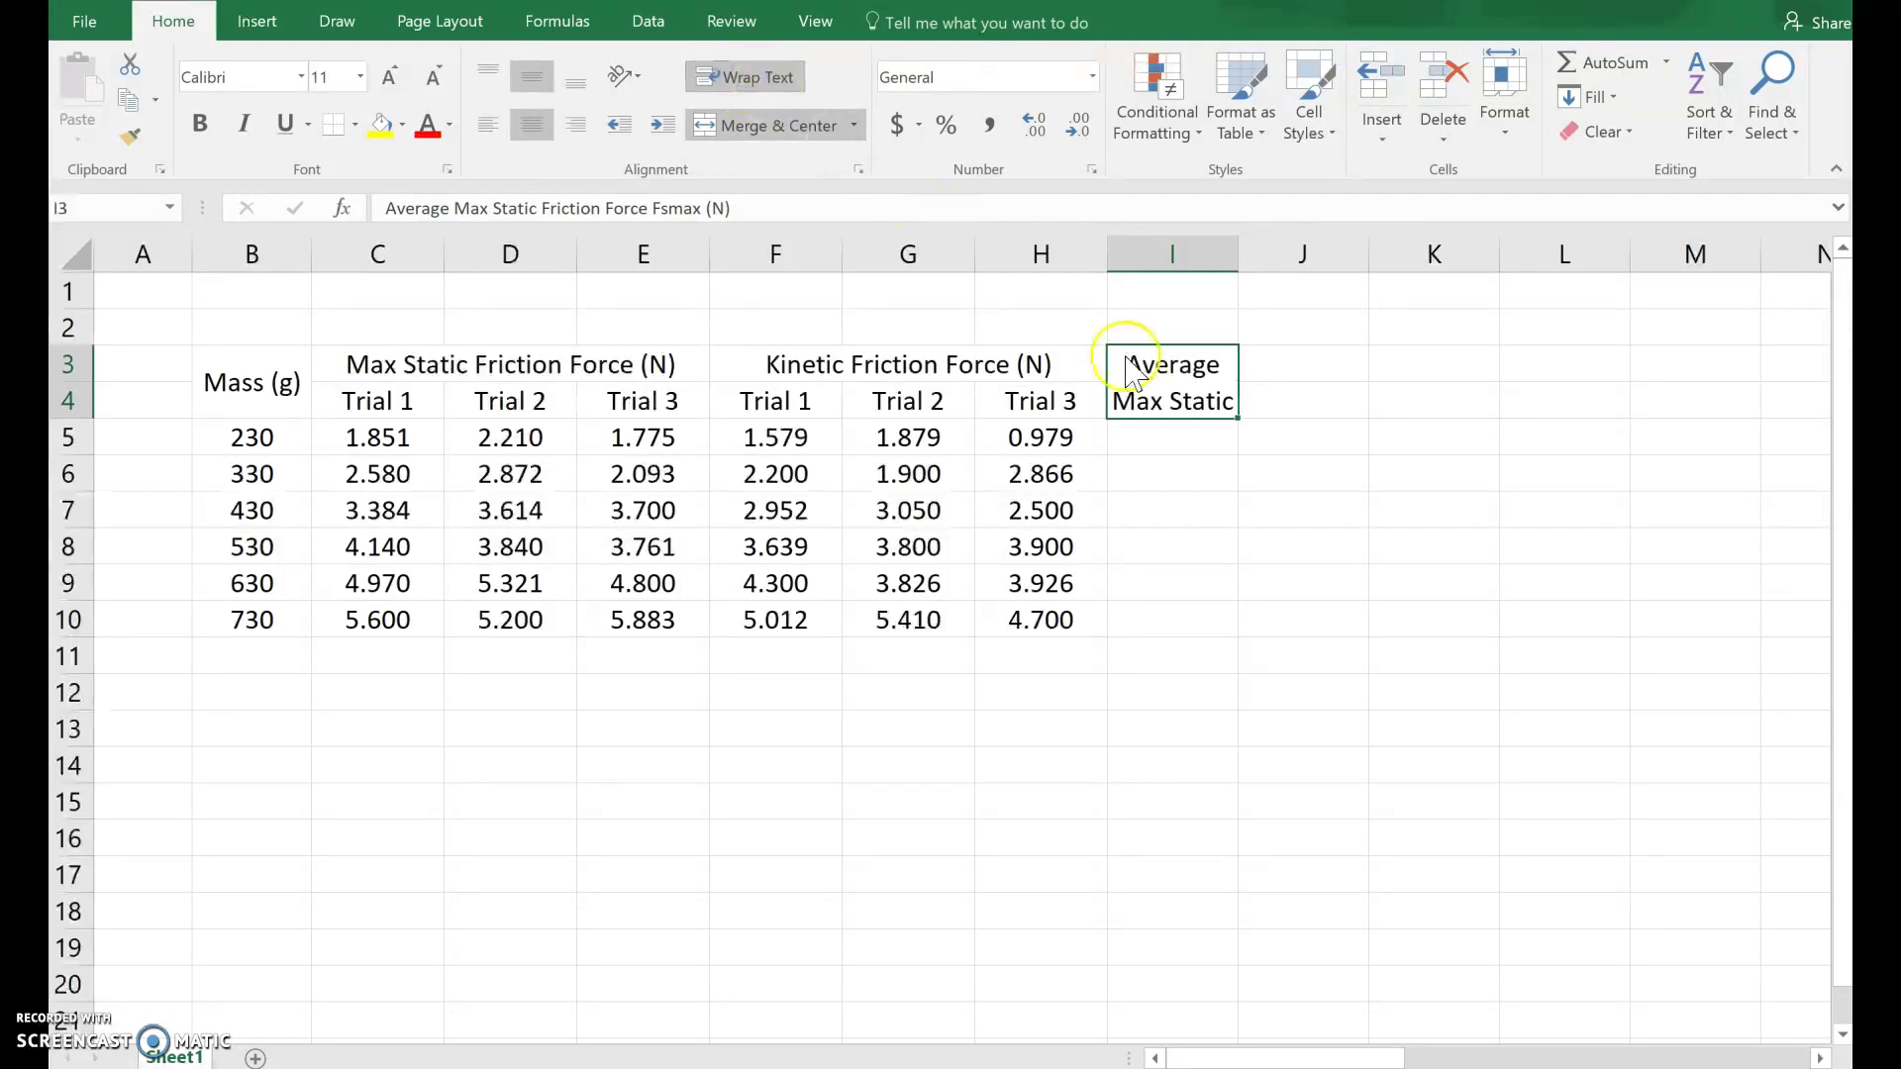
{"action": "left_click_drag", "start_coordinate": [1235, 253], "coordinate": [1201, 373]}
Step: Widen column I so the Fsmax heading fits on two centred lines
{"action": "left_click", "coordinate": [1391, 421]}
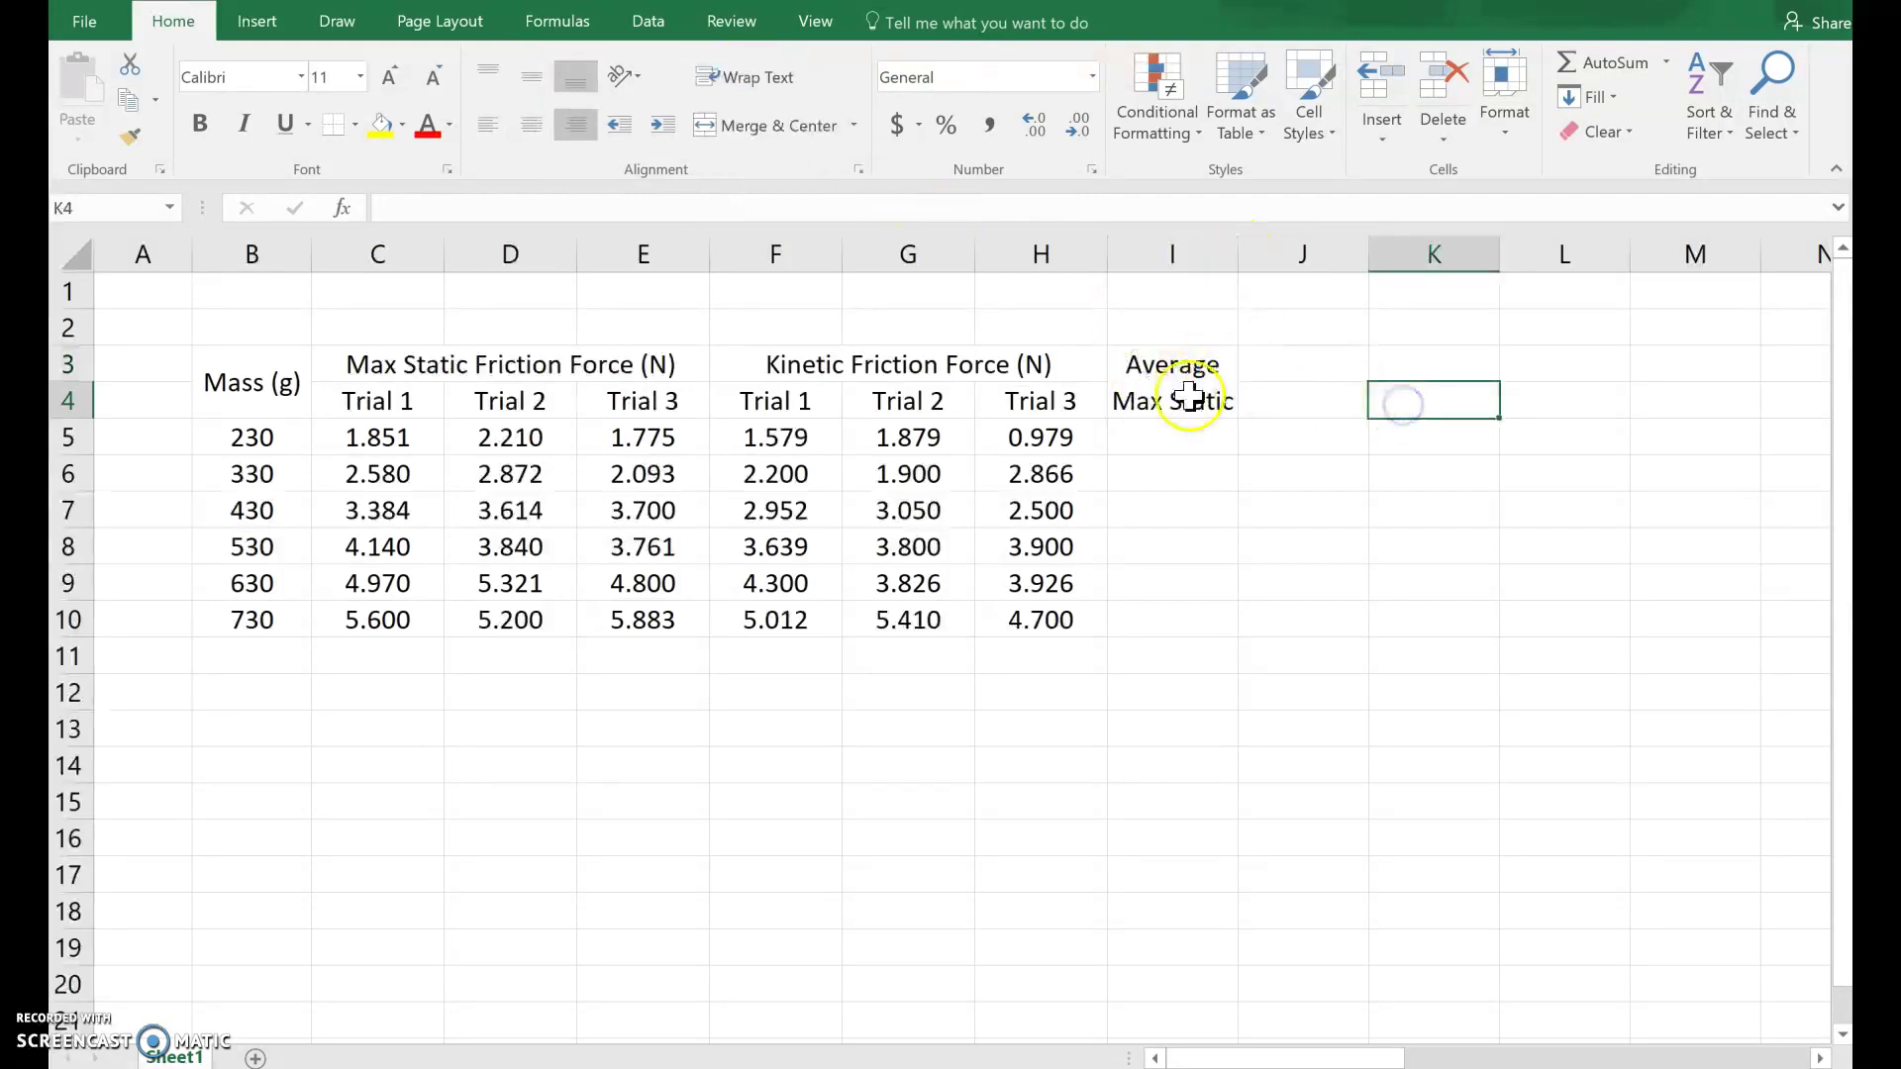
{"action": "left_click", "coordinate": [1156, 249]}
{"action": "left_click", "coordinate": [1252, 254]}
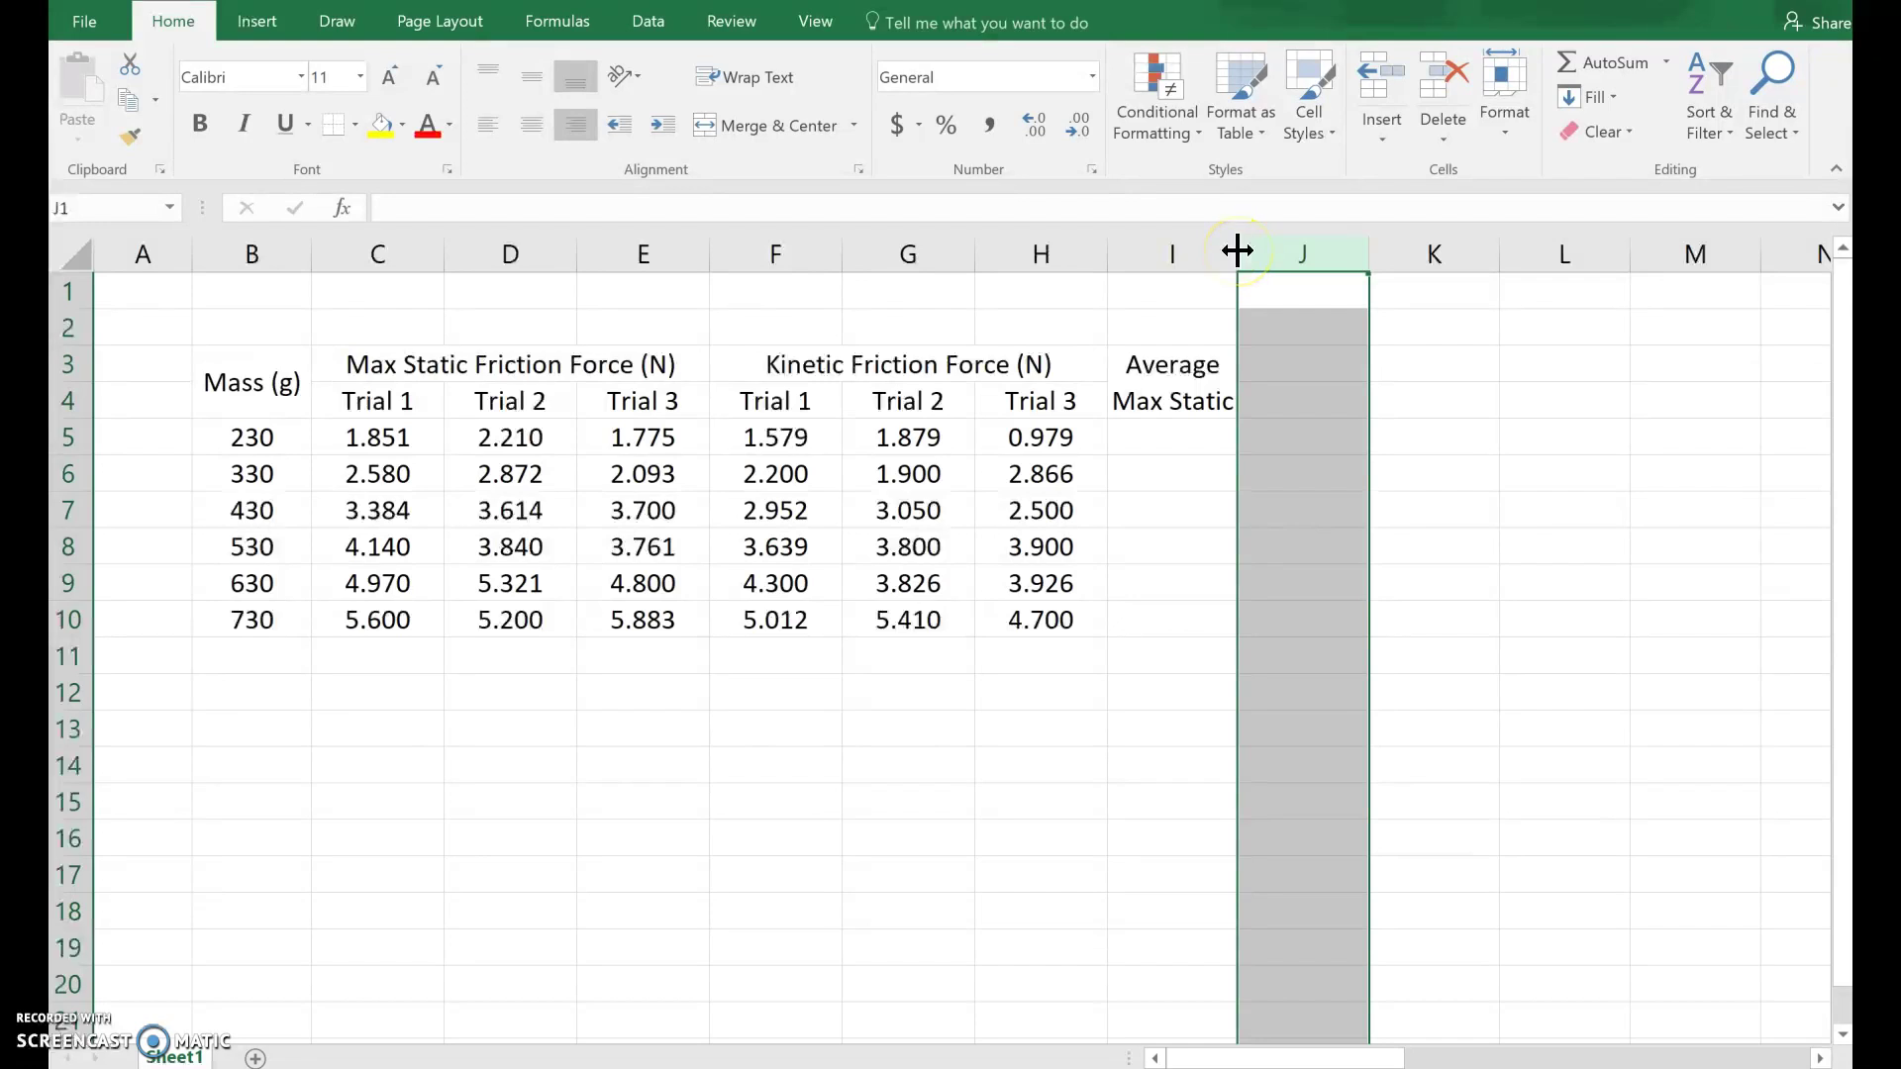
{"action": "left_click_drag", "start_coordinate": [1236, 251], "coordinate": [1353, 251]}
{"action": "left_click", "coordinate": [1291, 250]}
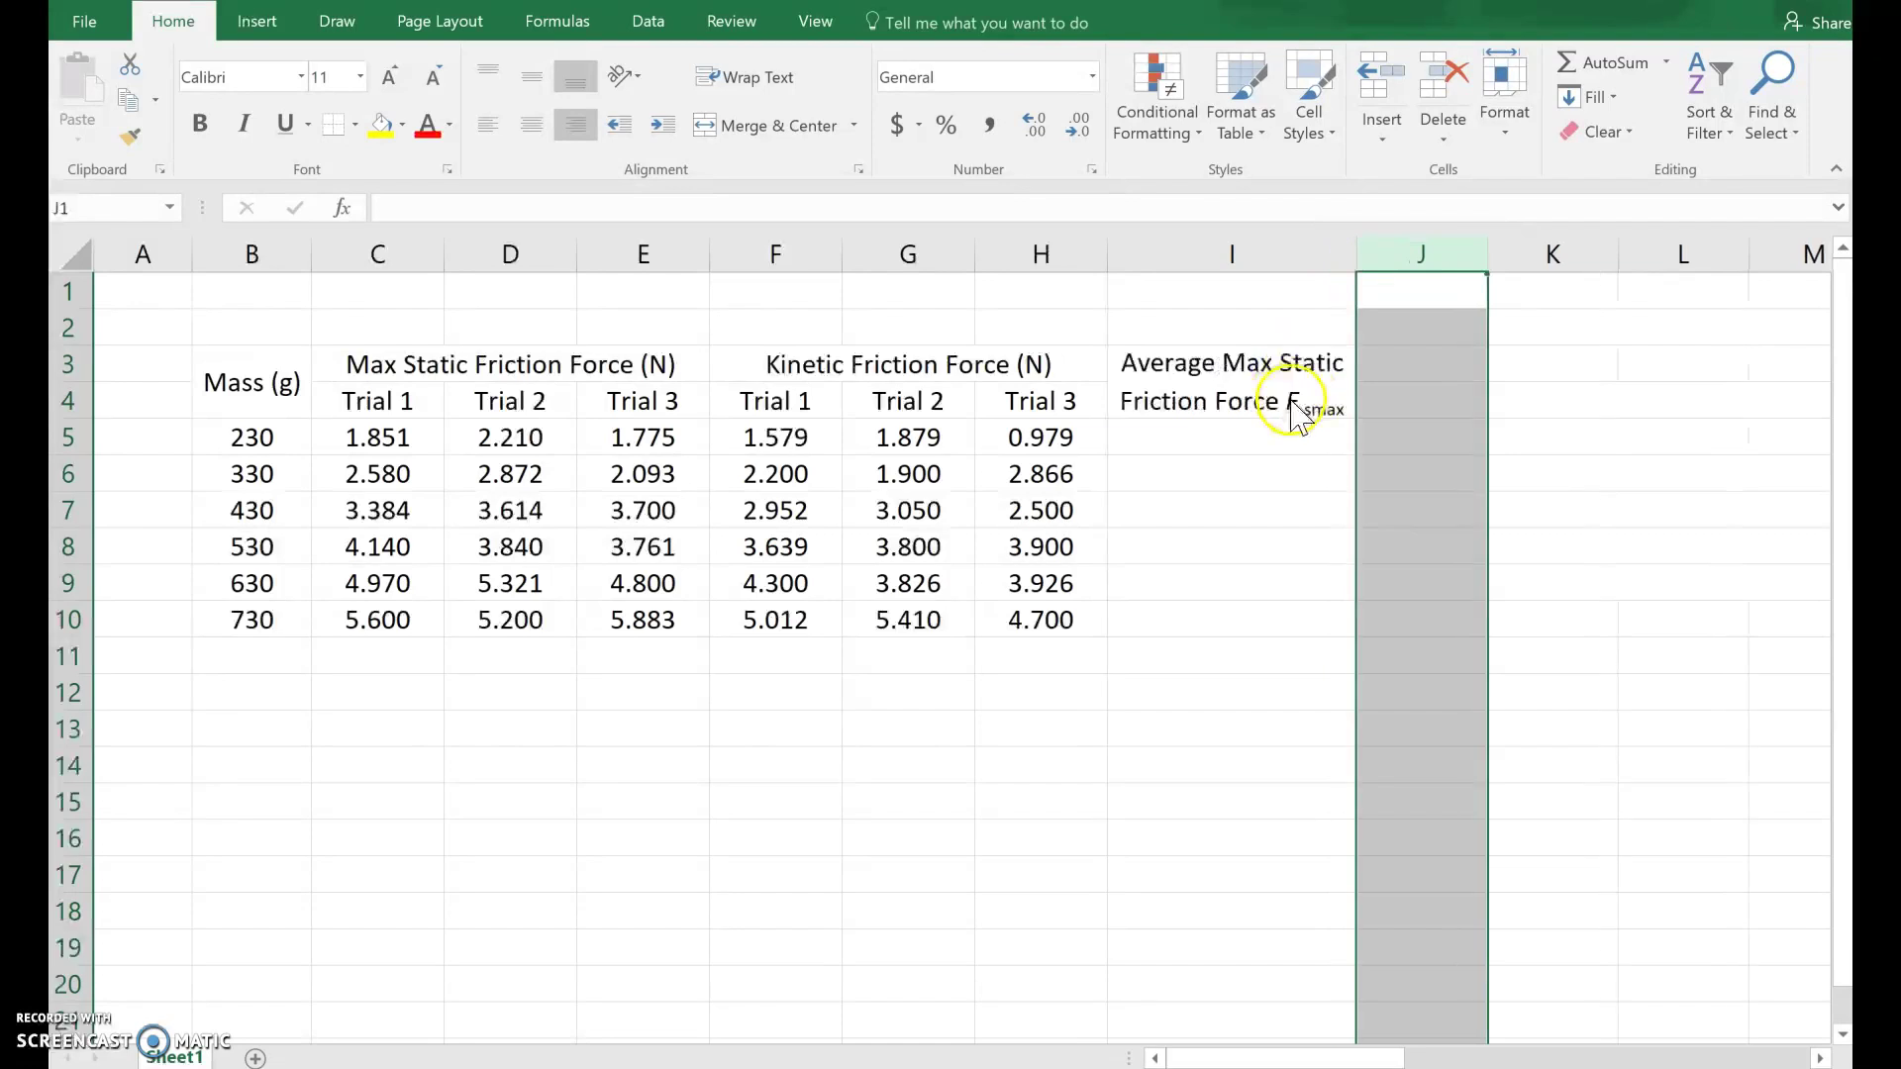
{"action": "left_click", "coordinate": [1297, 401]}
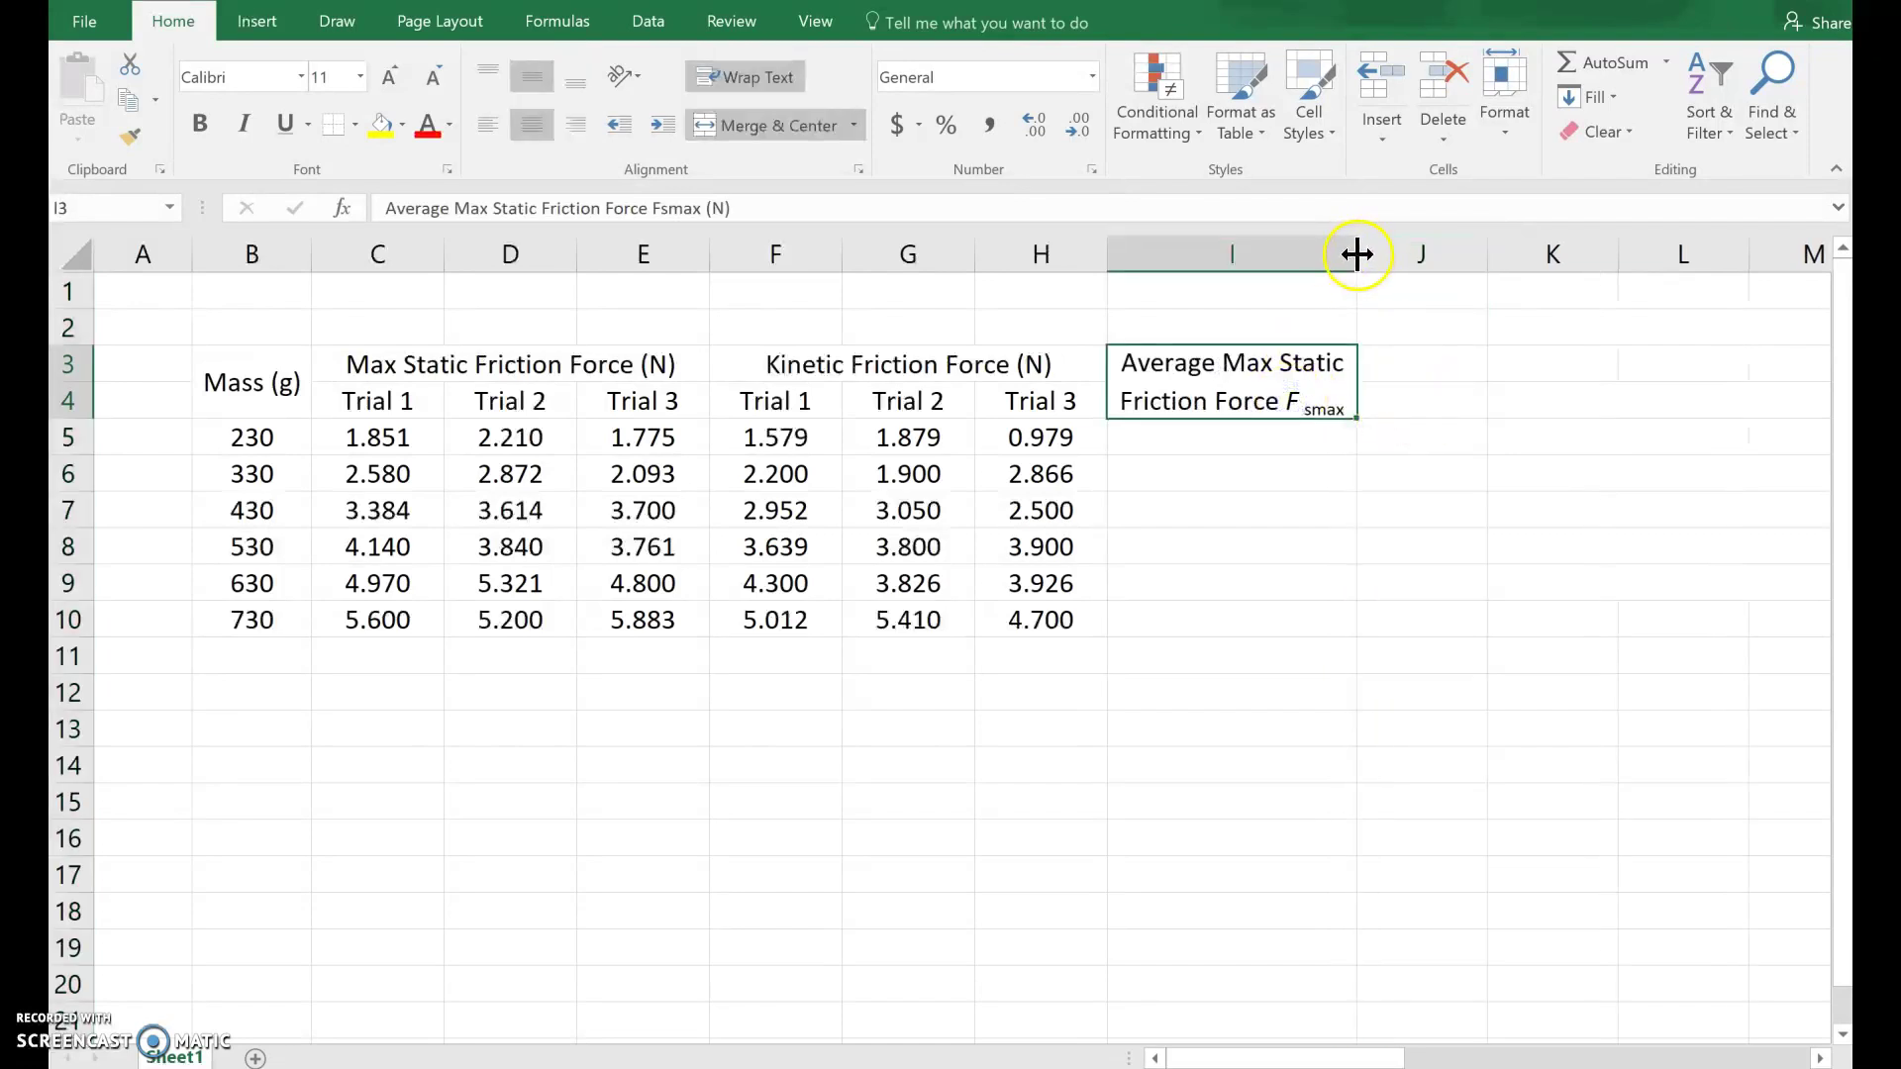
{"action": "left_click_drag", "start_coordinate": [1356, 254], "coordinate": [1389, 251]}
{"action": "left_click", "coordinate": [1264, 441]}
{"action": "left_click", "coordinate": [1433, 365]}
{"action": "left_click", "coordinate": [1246, 363]}
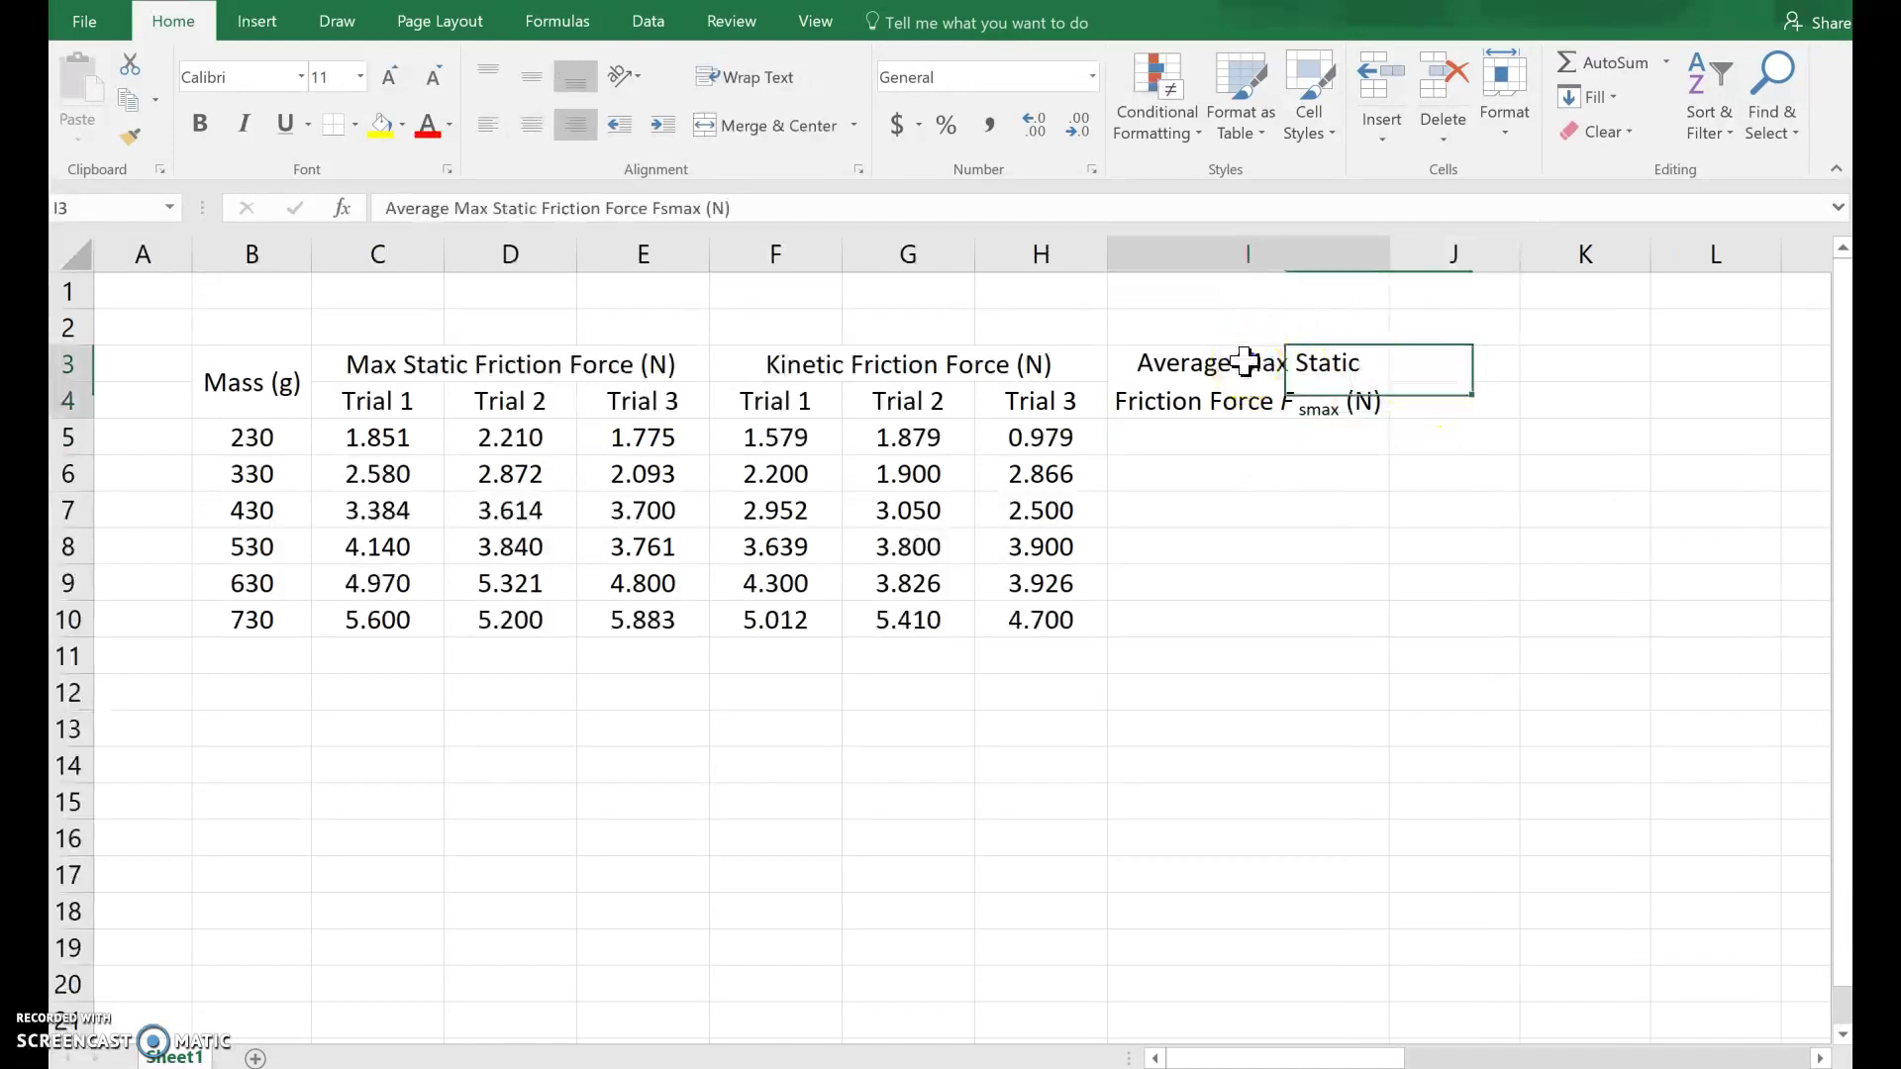
{"action": "left_click_drag", "start_coordinate": [1249, 262], "coordinate": [1448, 330]}
{"action": "left_click", "coordinate": [1457, 328]}
{"action": "left_click", "coordinate": [1455, 367]}
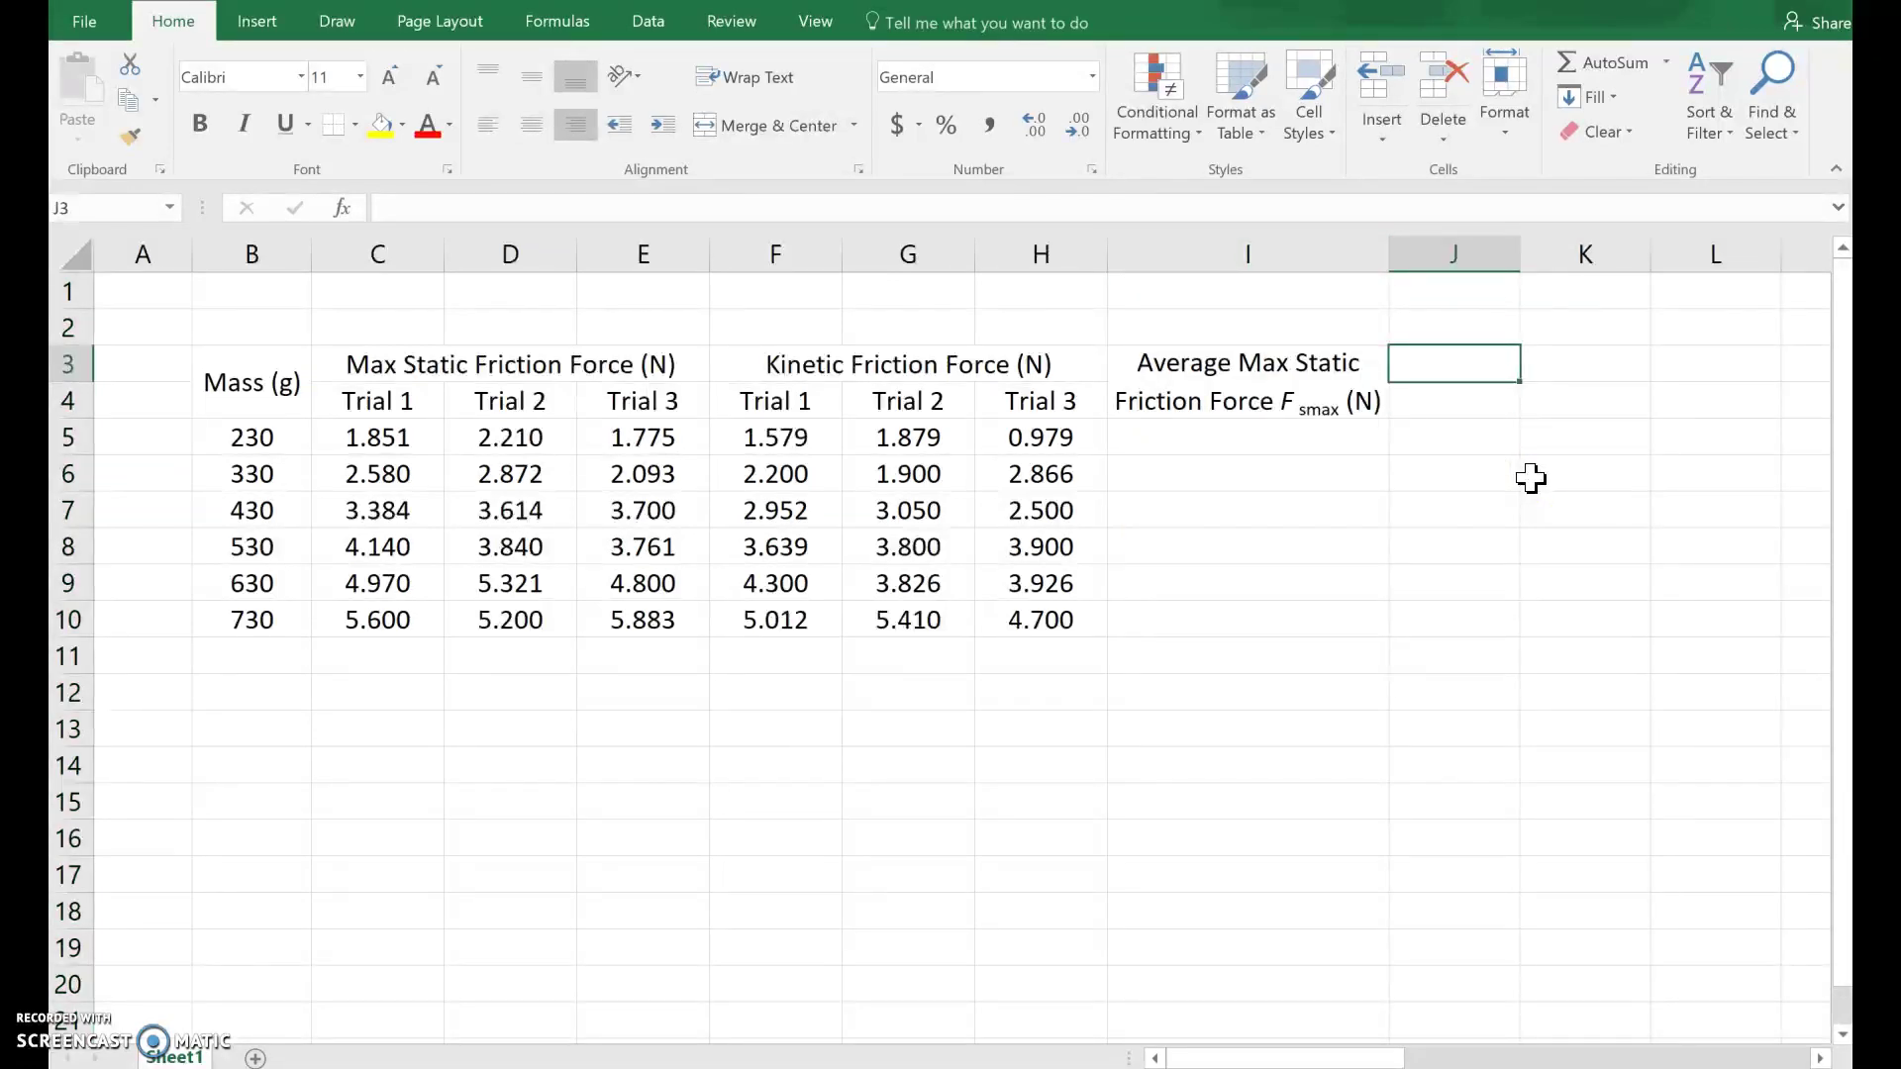
Step: Enter 'Fluctuation in Max Static Friction Force (N)' in J3, merged over J3:J4, middle-aligned and wrapped
{"action": "type", "text": "Fluctuati"}
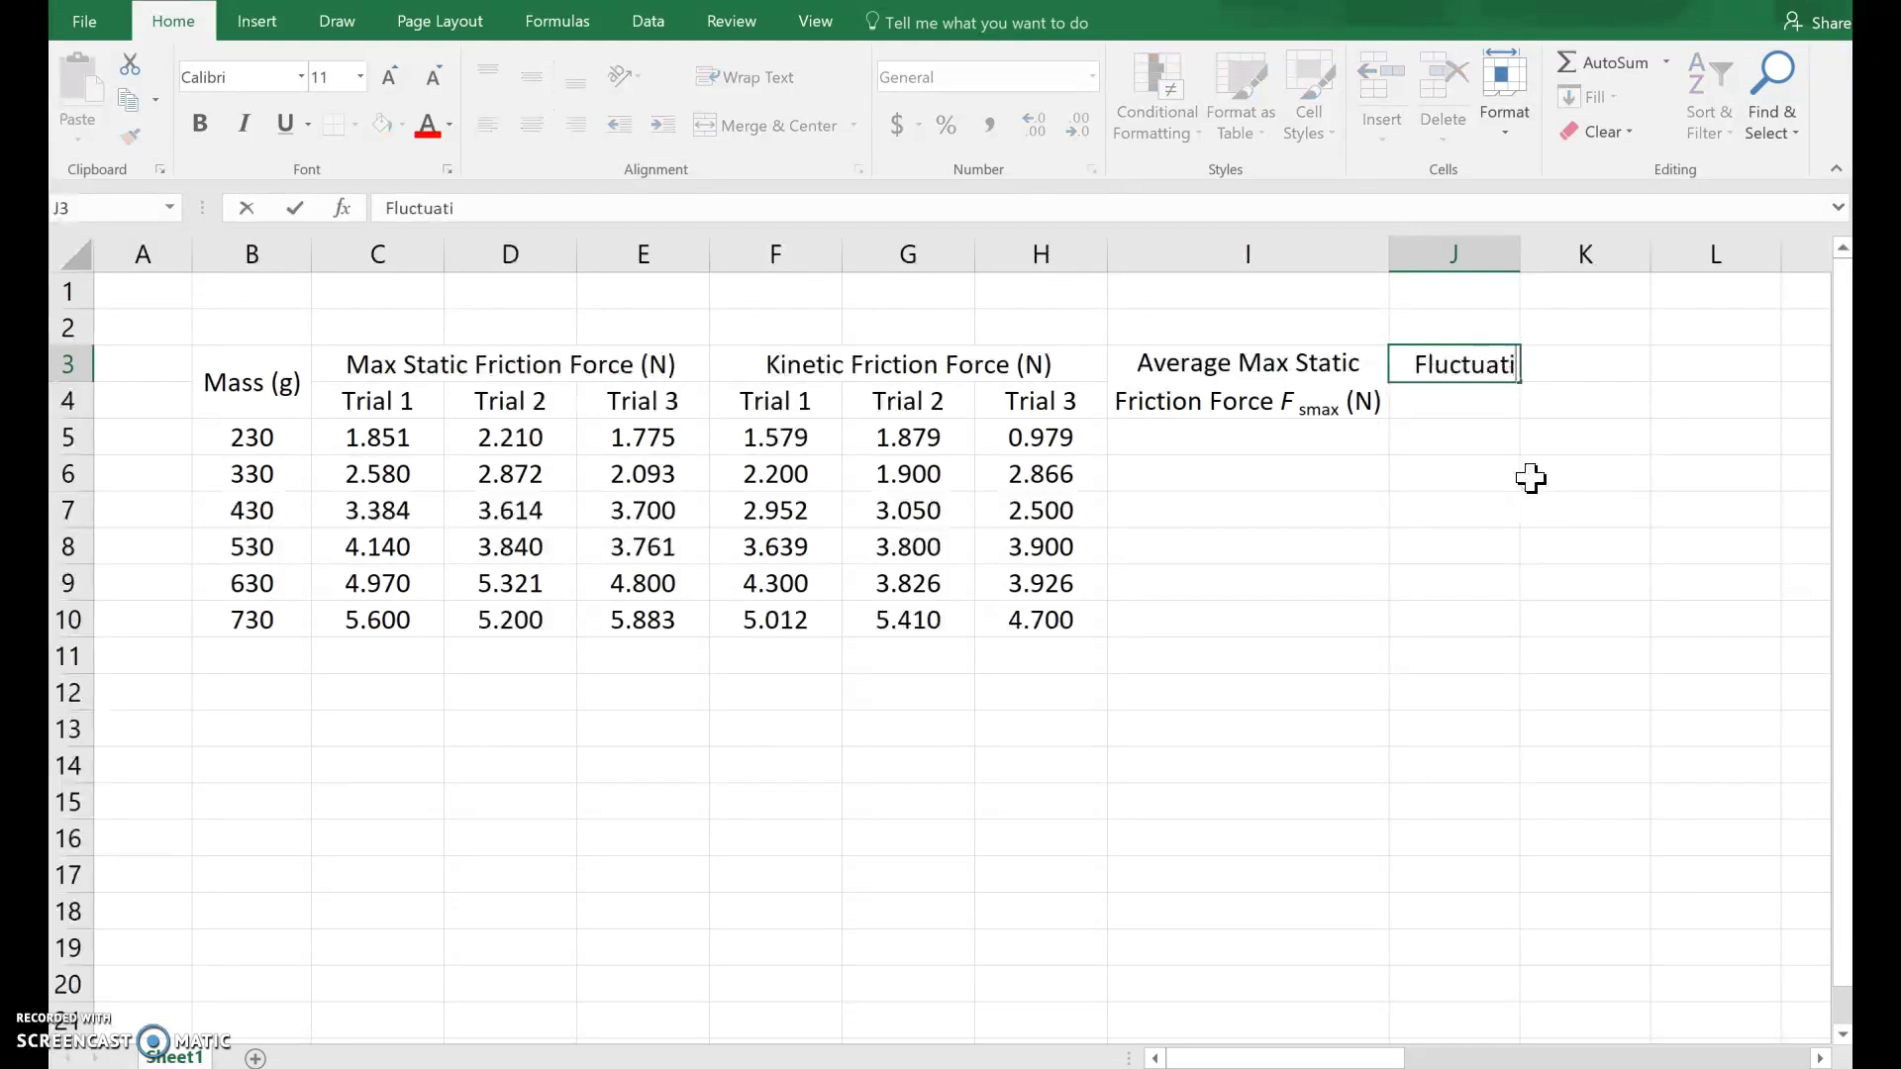
{"action": "type", "text": "on in Ma"}
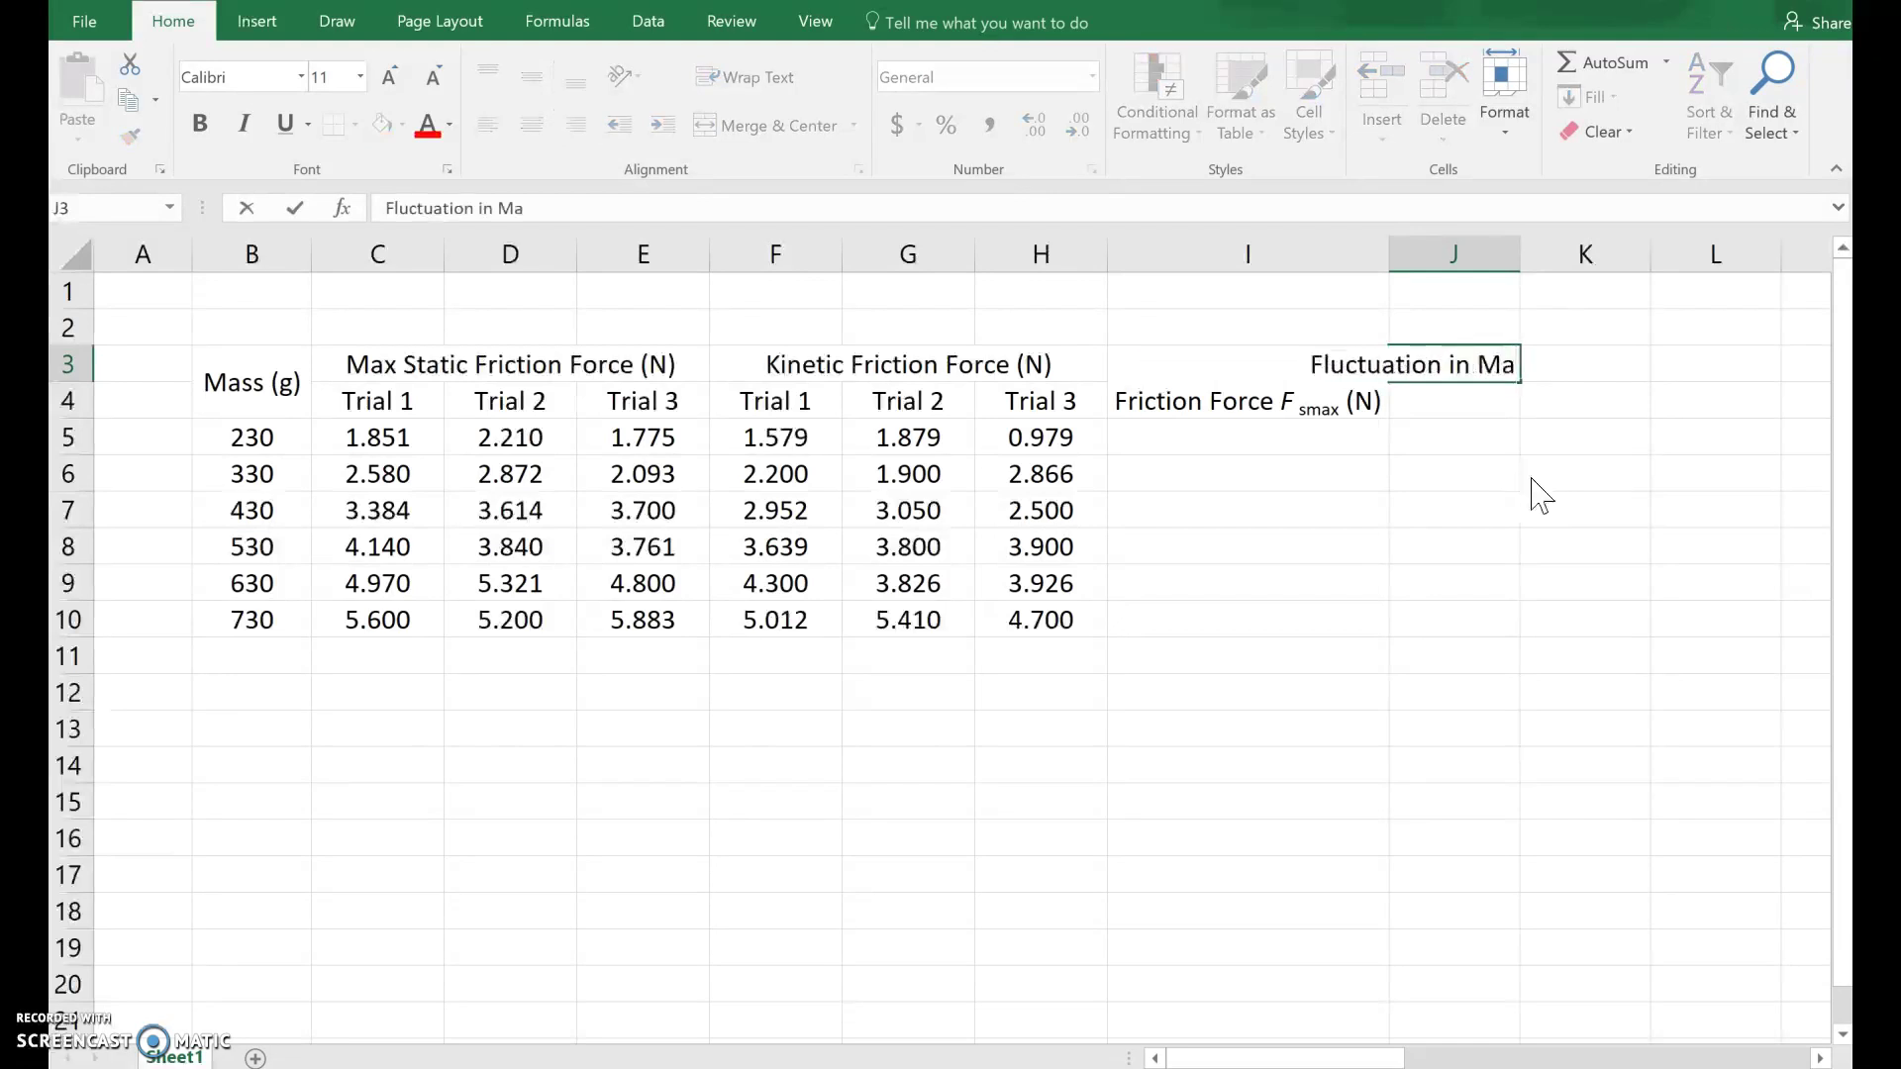
{"action": "type", "text": "x Static Frictio"}
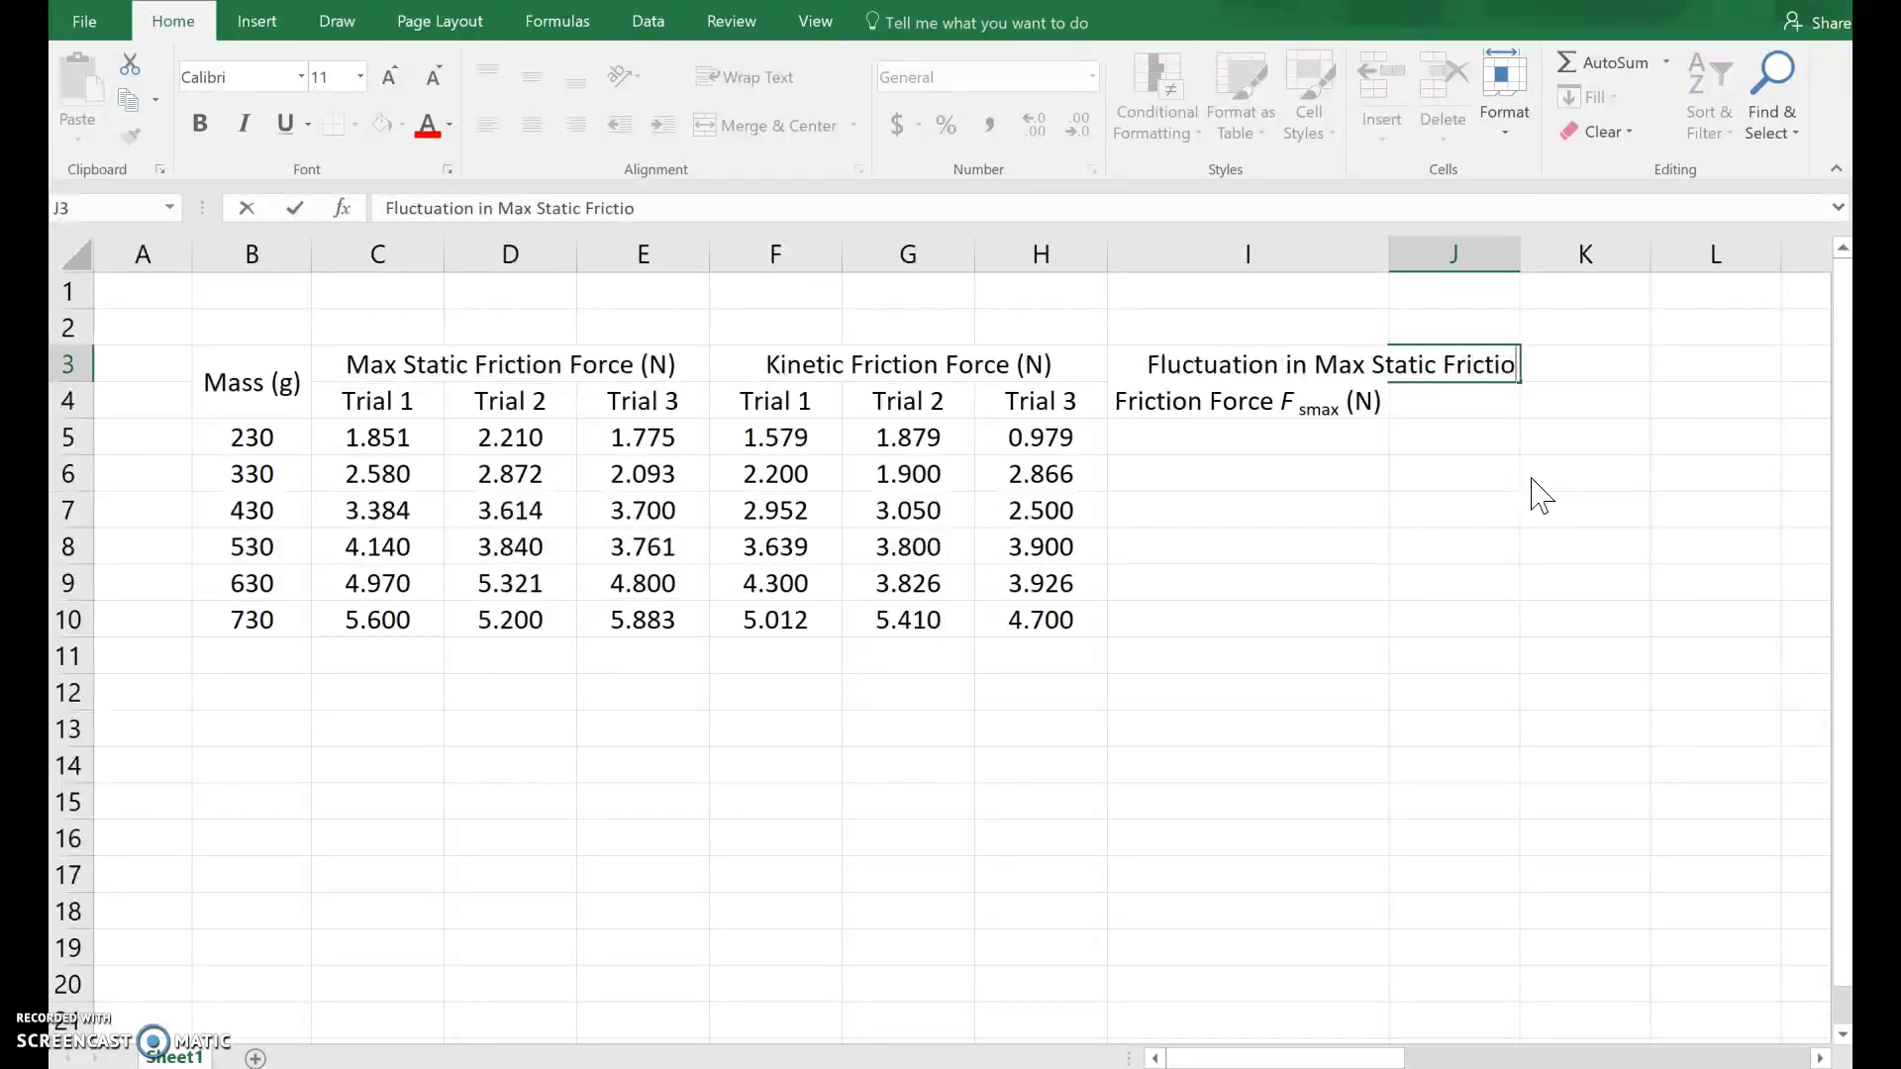
{"action": "type", "text": "n Force (N)"}
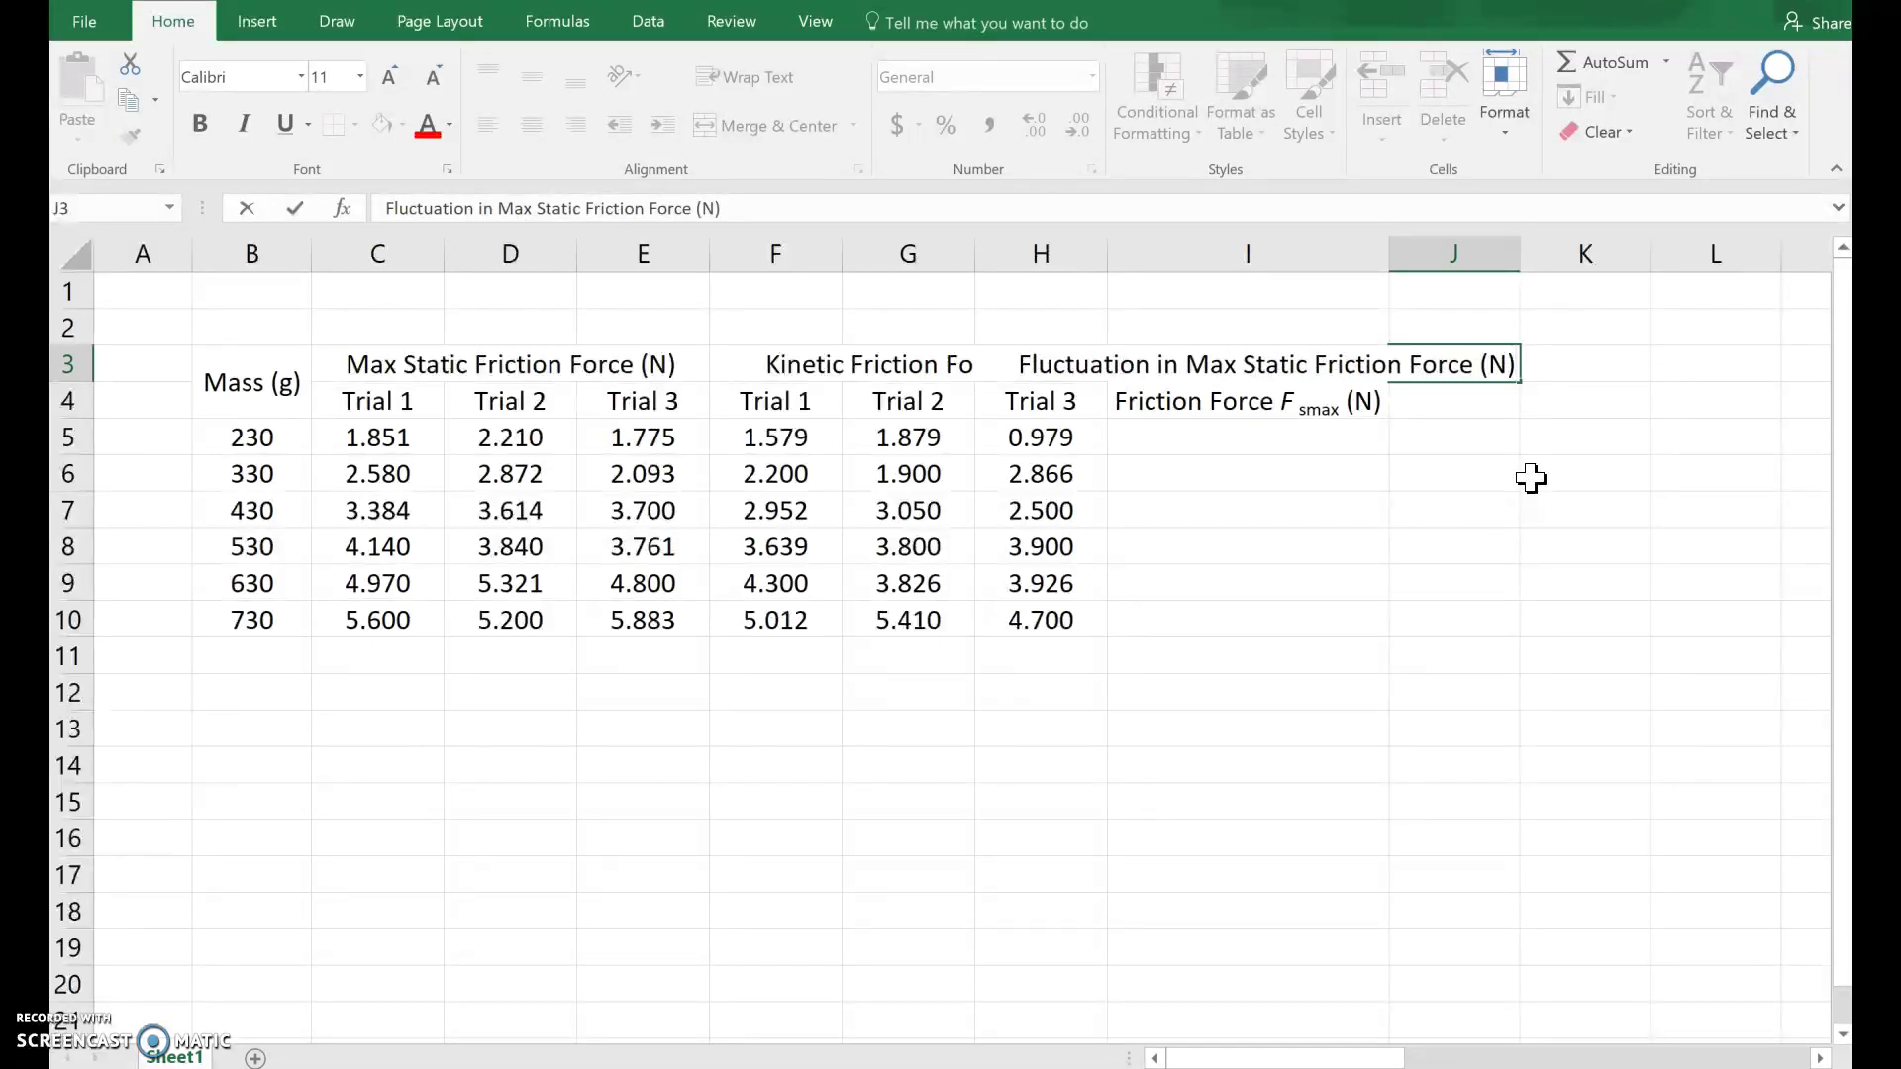
{"action": "key", "text": "Return"}
{"action": "key", "text": "Up"}
{"action": "left_click", "coordinate": [1465, 406]}
{"action": "left_click_drag", "start_coordinate": [1456, 365], "coordinate": [1456, 400]}
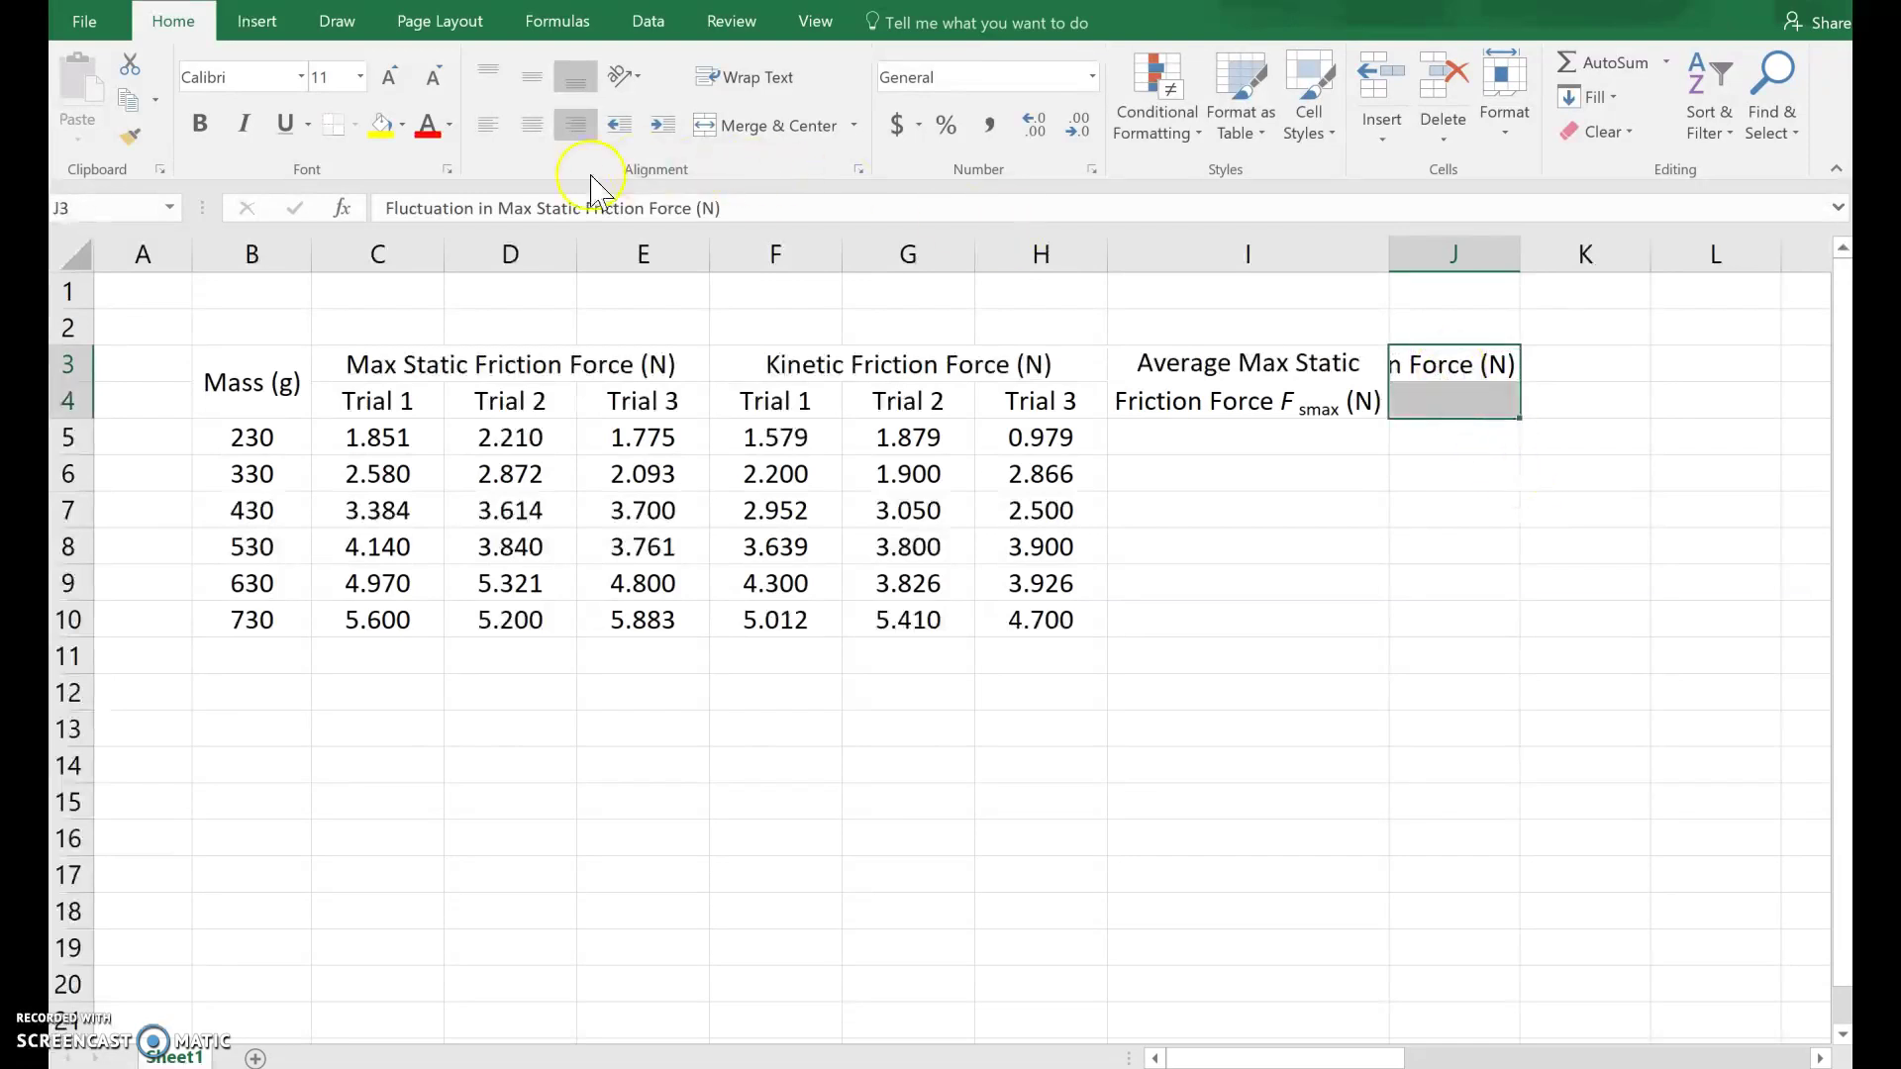
{"action": "left_click", "coordinate": [763, 121]}
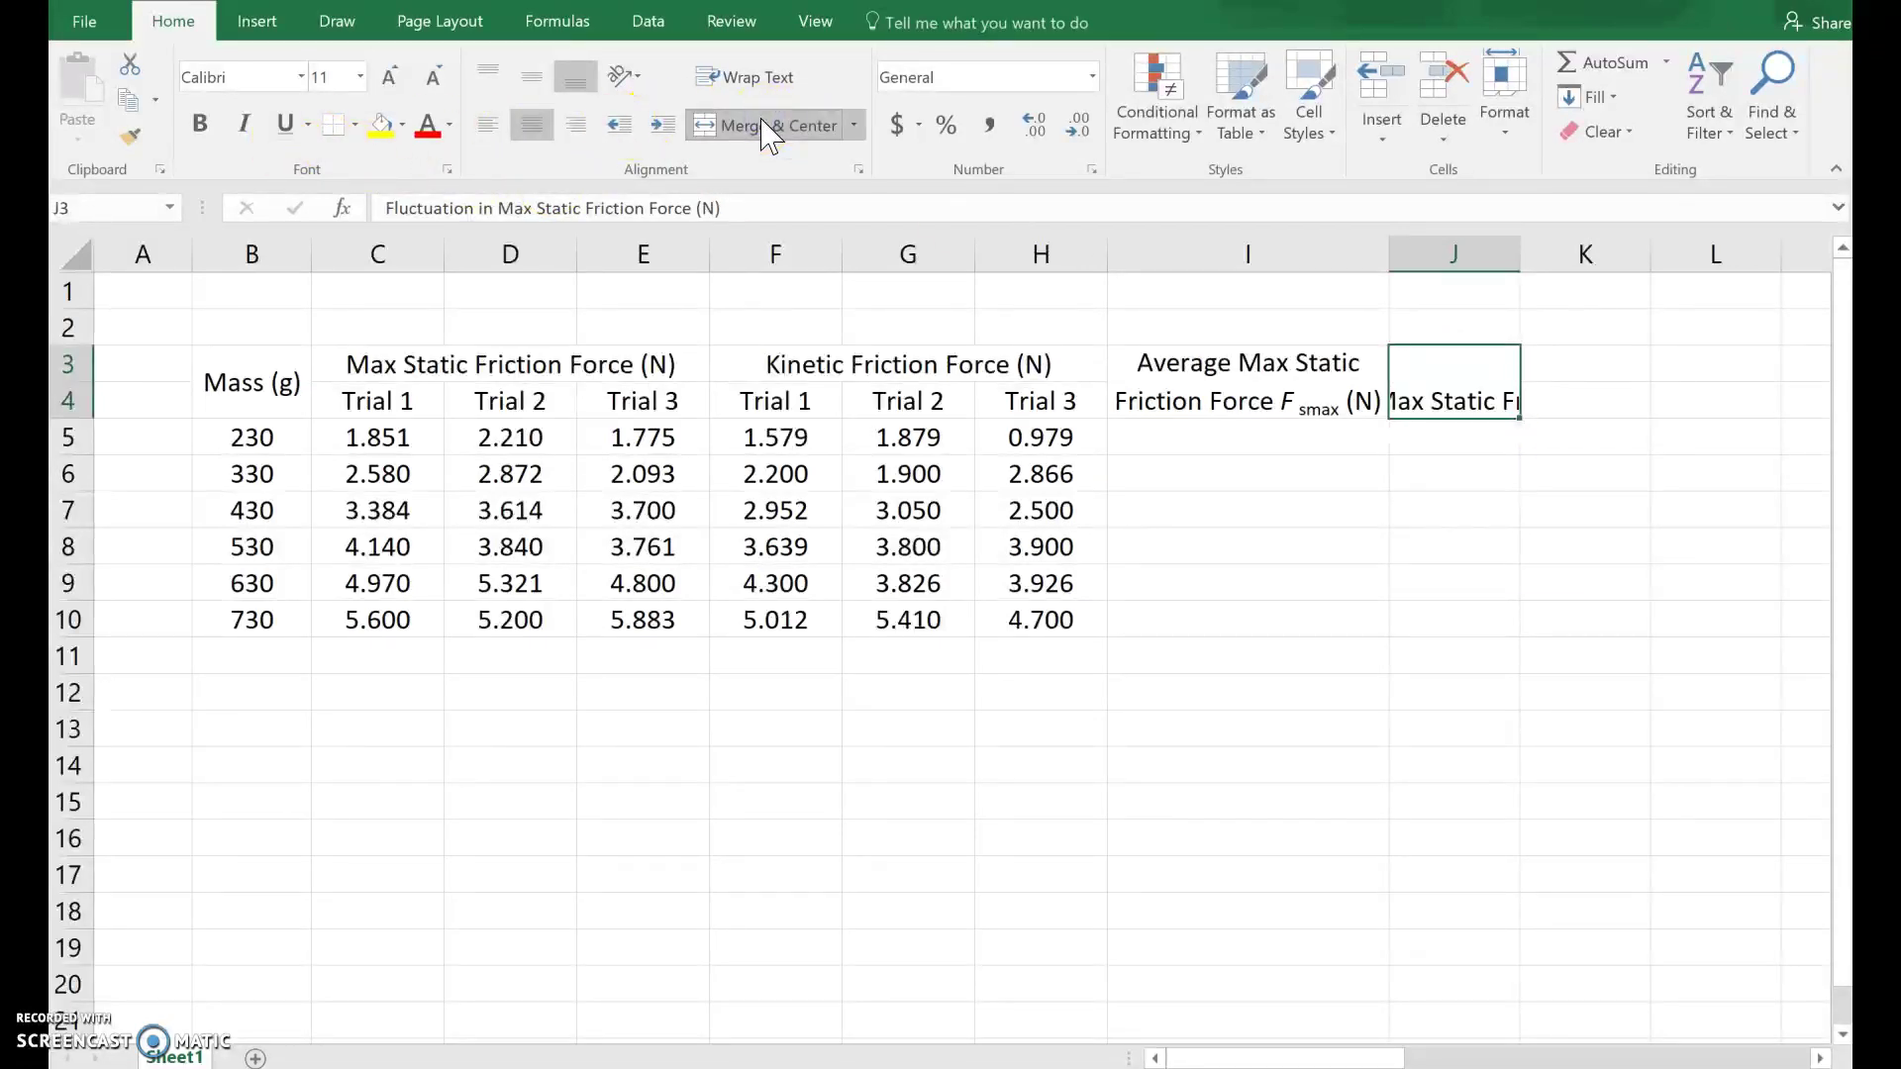
{"action": "left_click", "coordinate": [532, 78]}
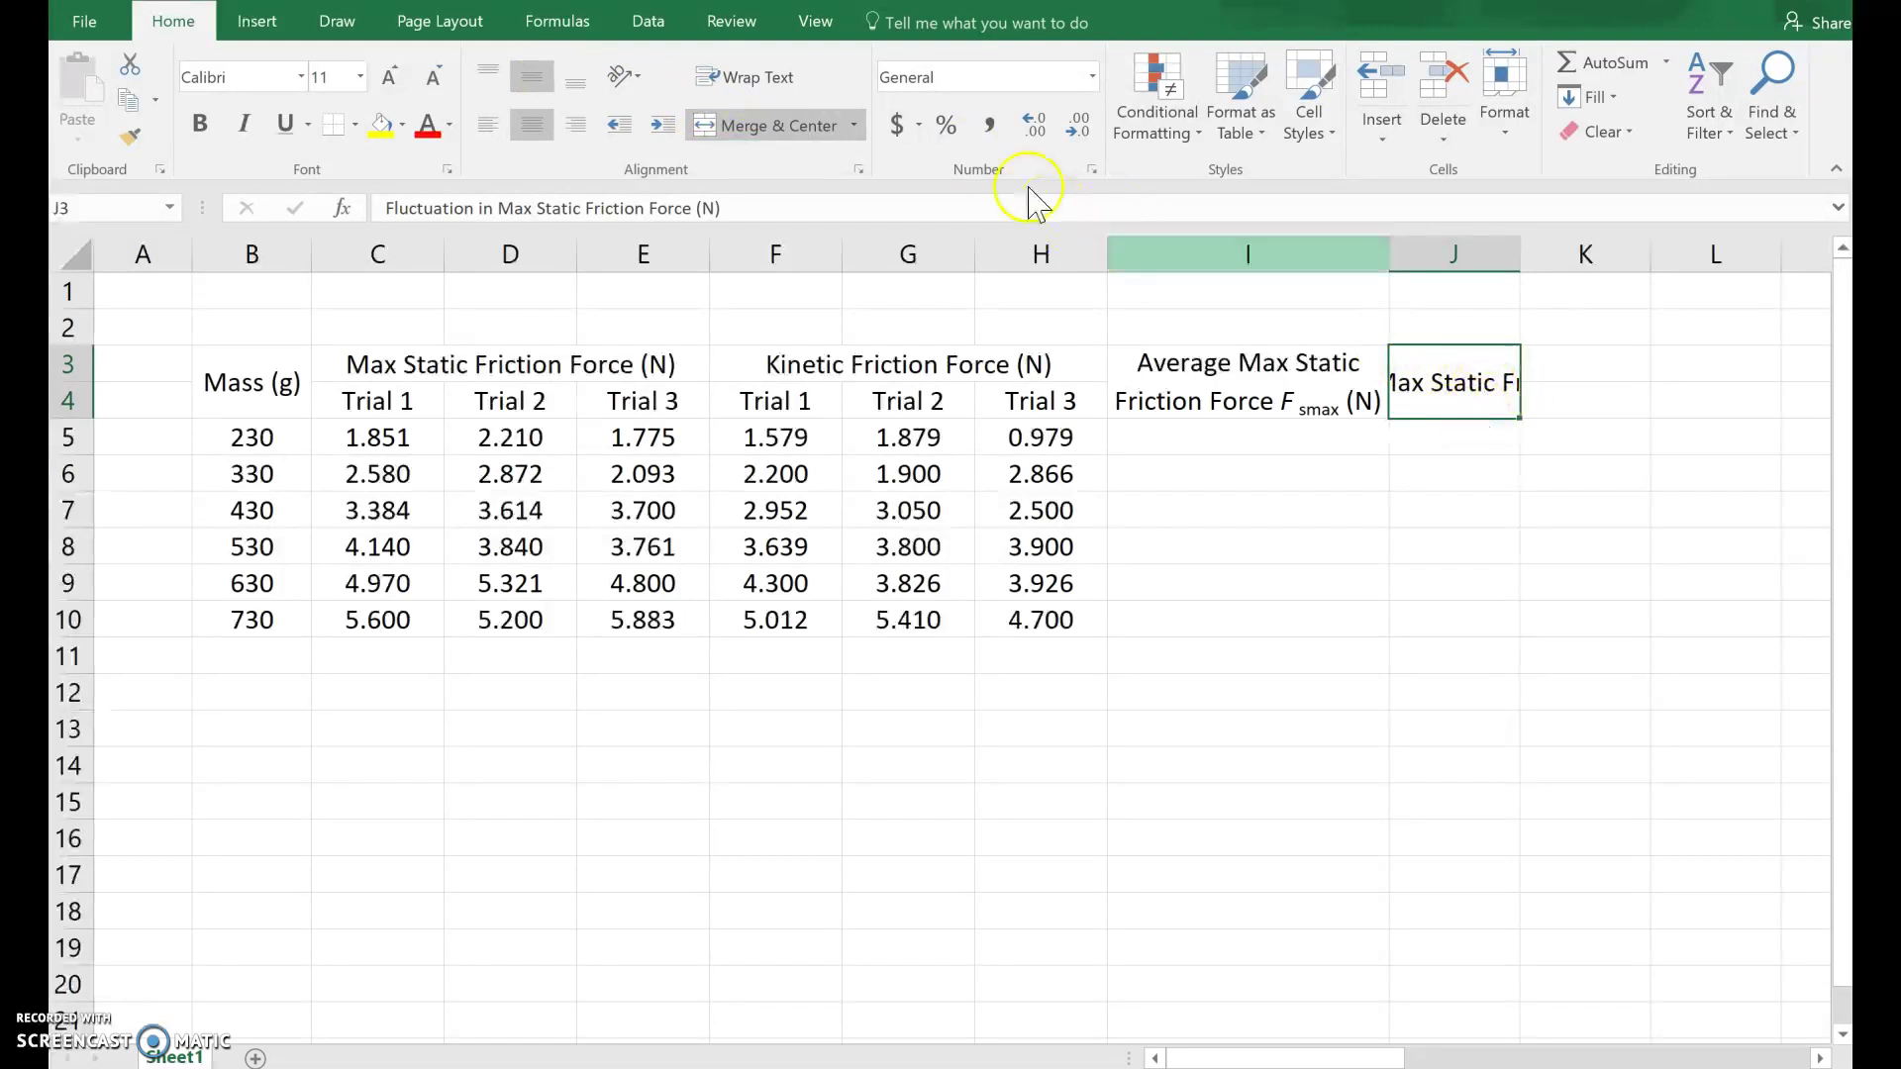
{"action": "left_click", "coordinate": [754, 77]}
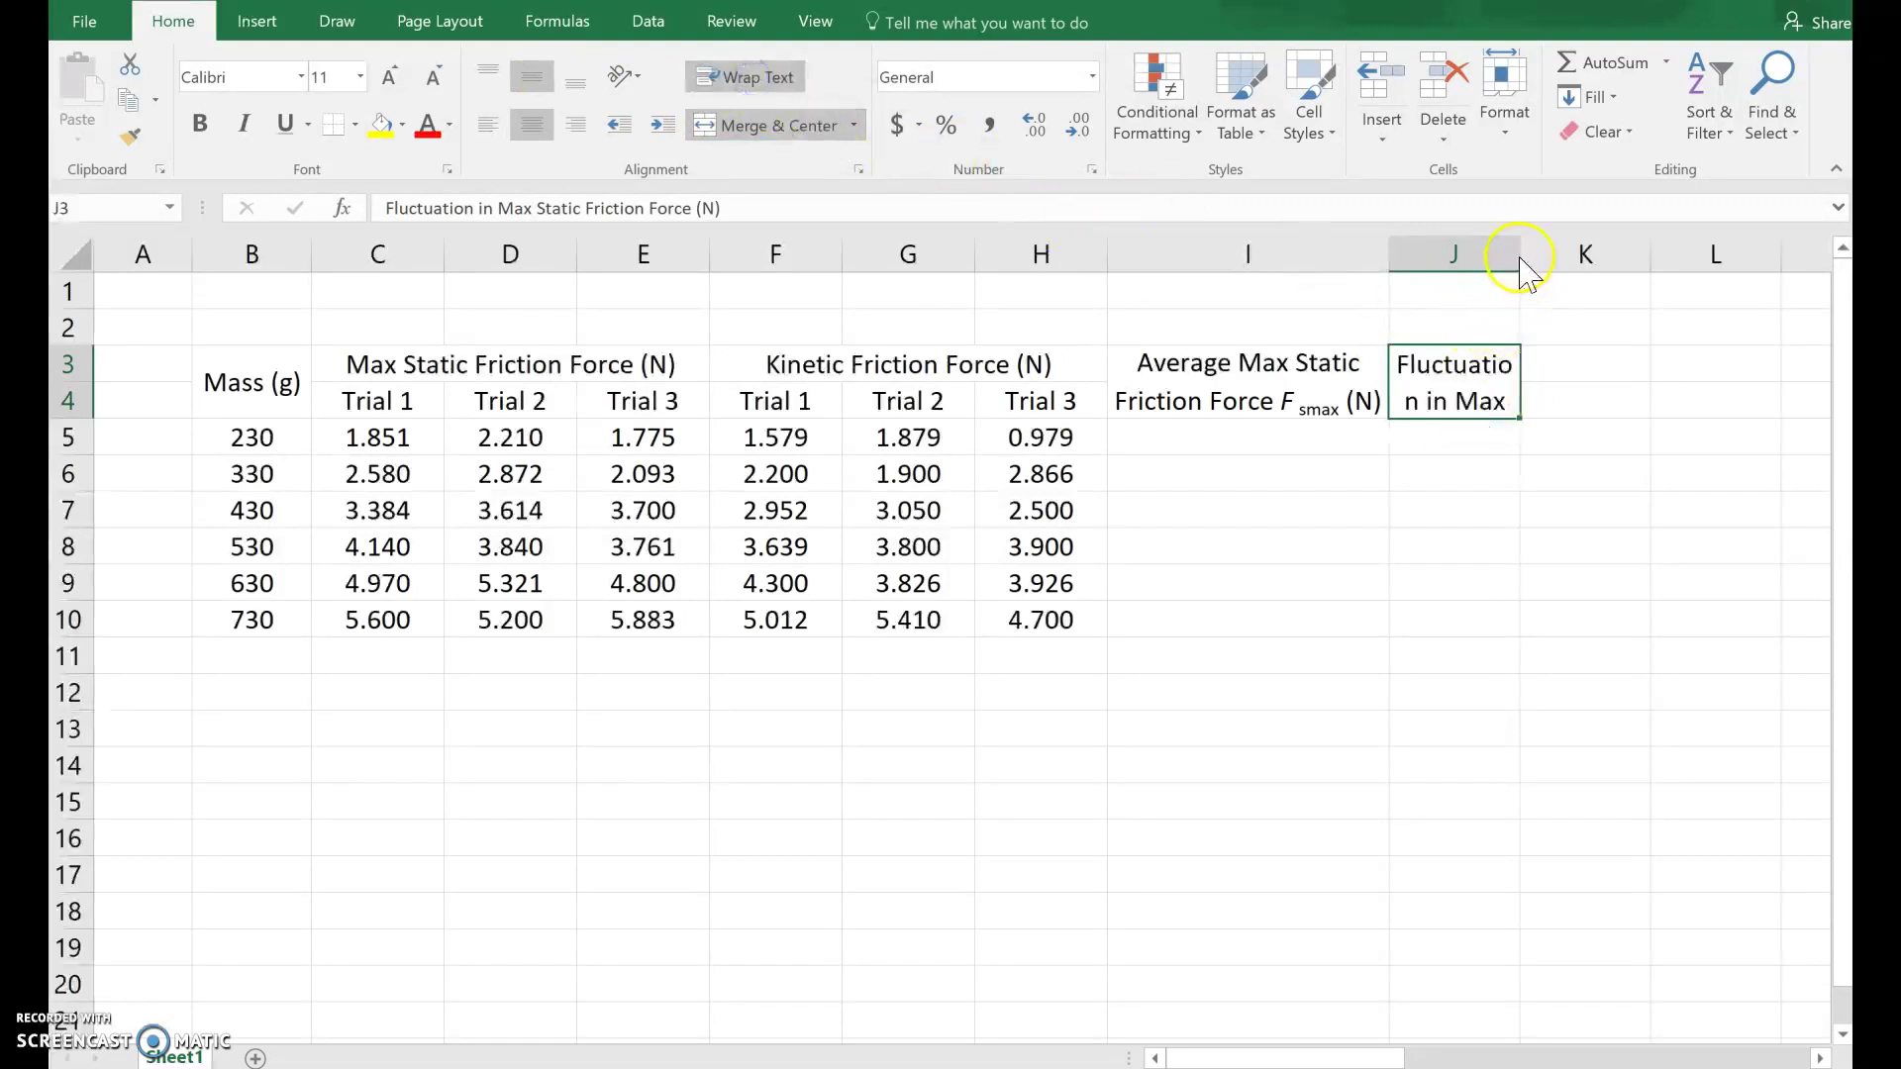
Step: Widen column J so the fluctuation header shows on two lines
{"action": "left_click", "coordinate": [1448, 256]}
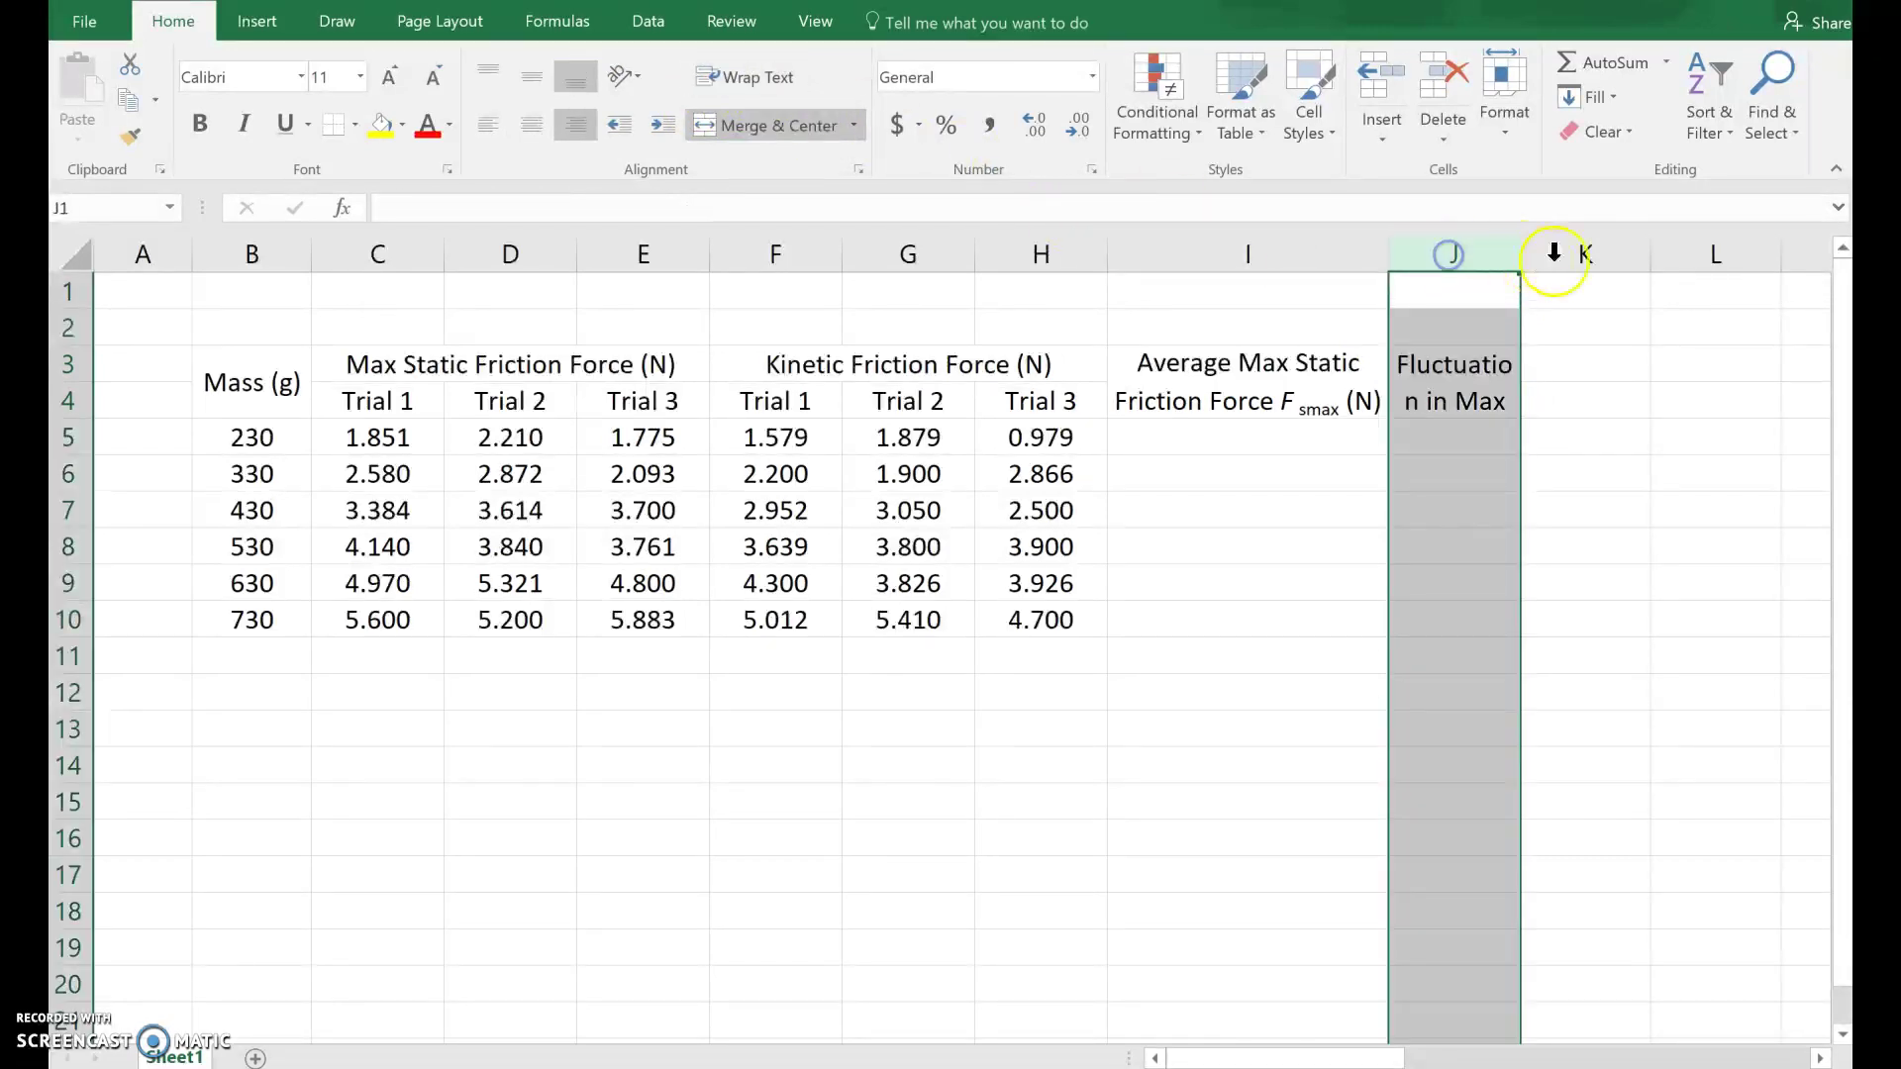
{"action": "left_click", "coordinate": [1574, 250]}
{"action": "left_click", "coordinate": [1482, 314]}
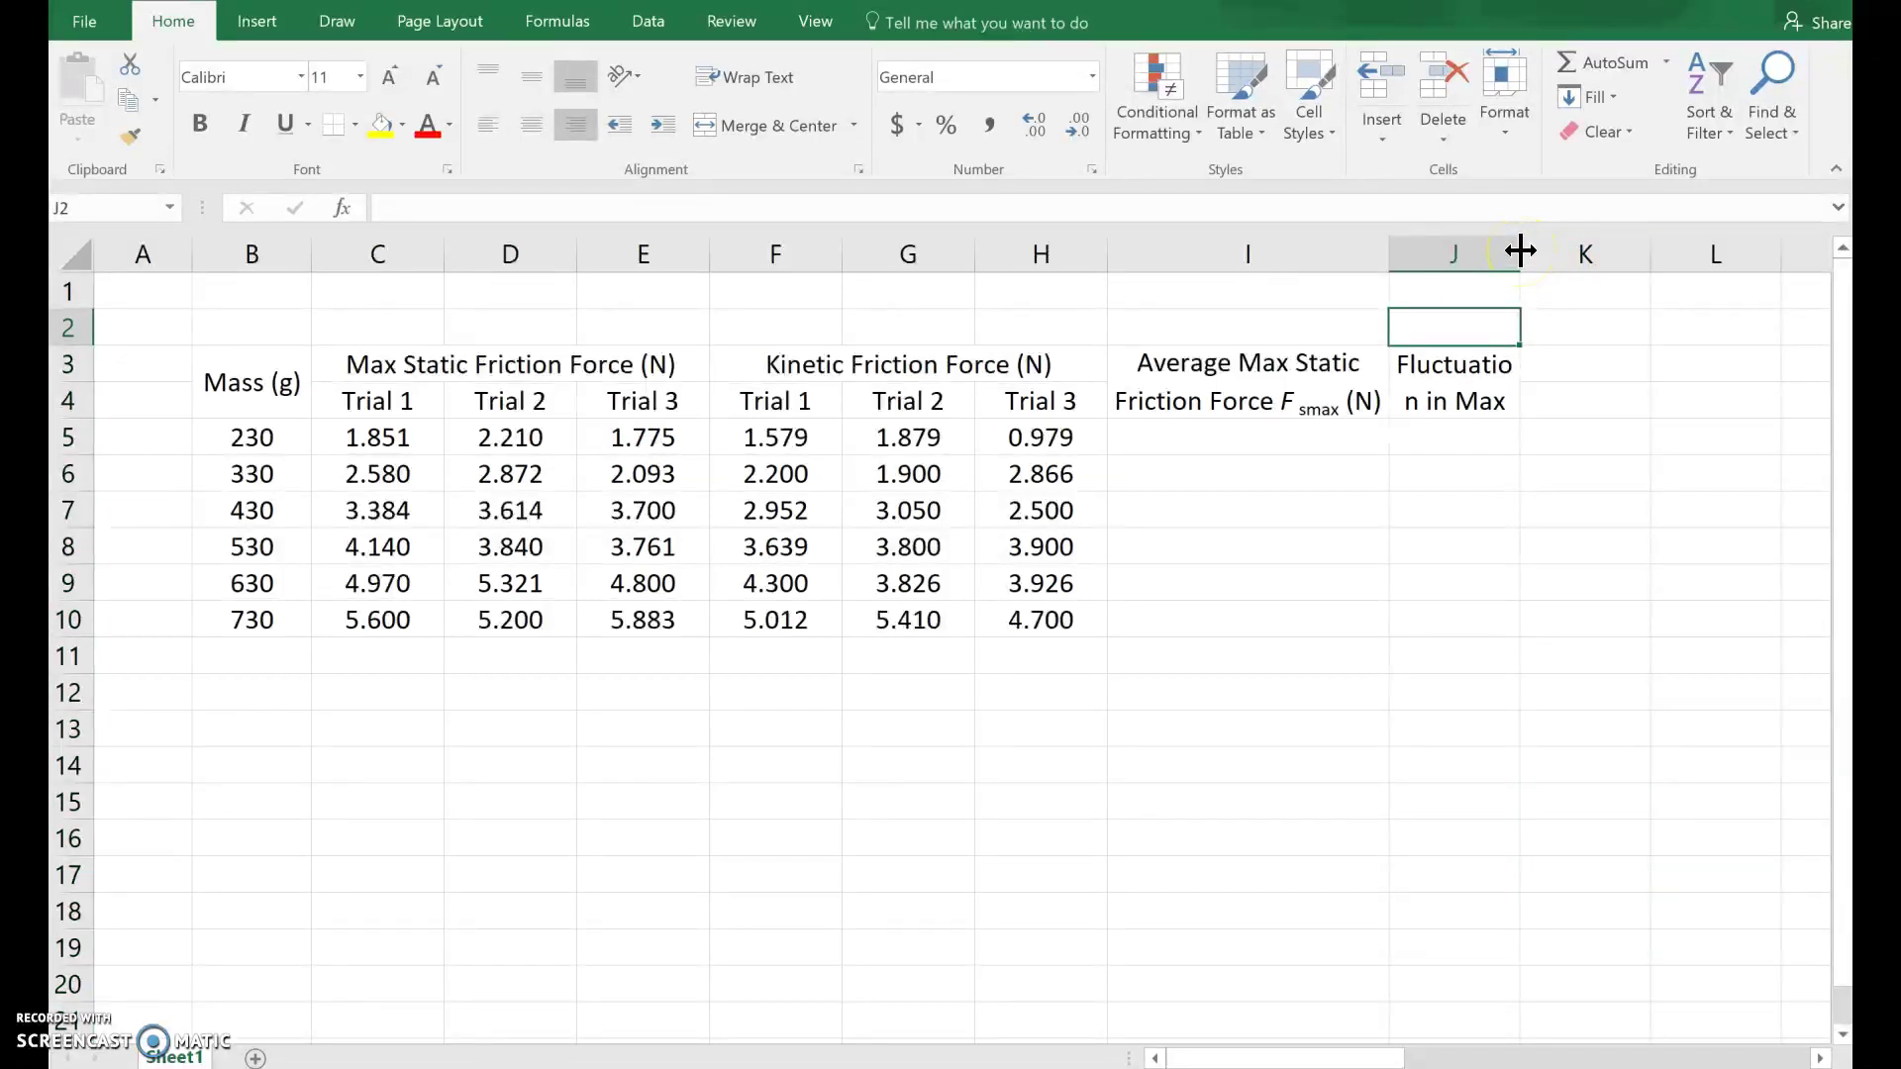
{"action": "left_click_drag", "start_coordinate": [1520, 251], "coordinate": [1669, 248]}
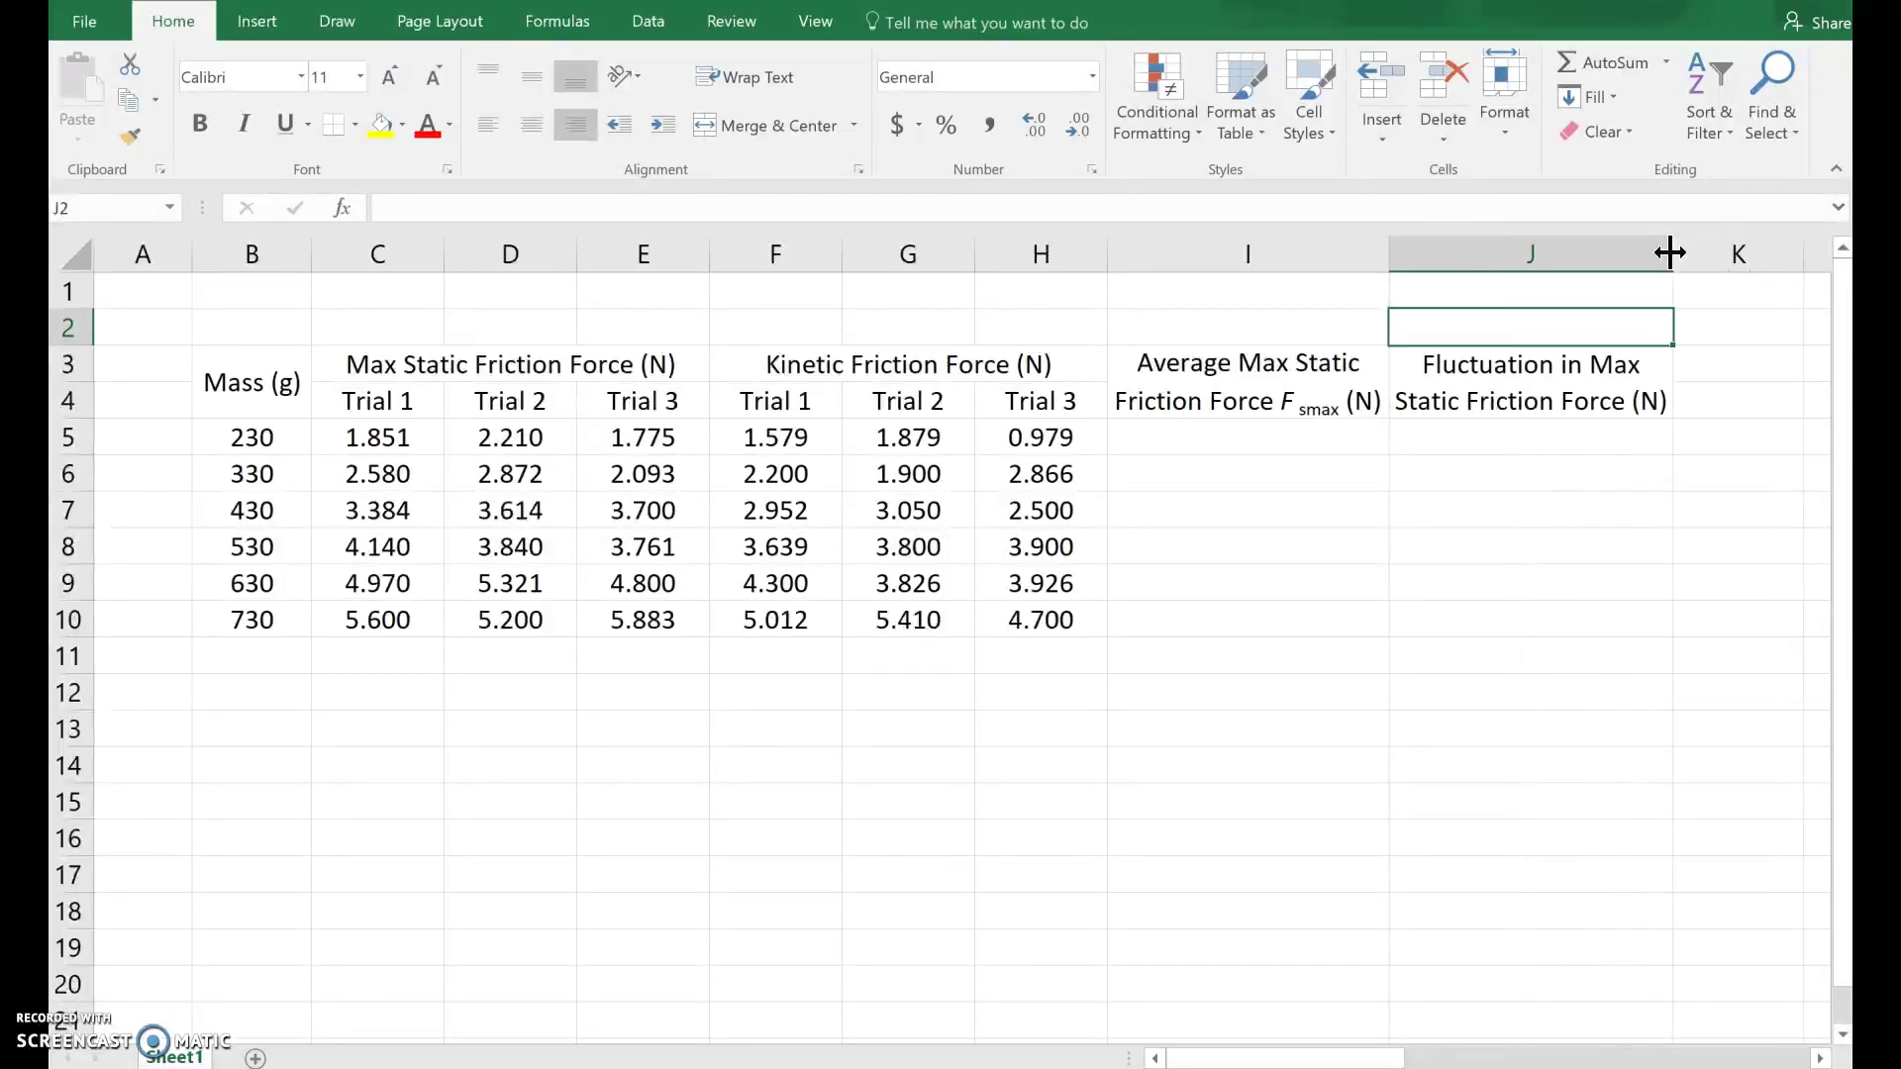
Step: Copy the two summary headers in I3:J4 and pick K3 as the paste destination
{"action": "left_click", "coordinate": [1319, 438]}
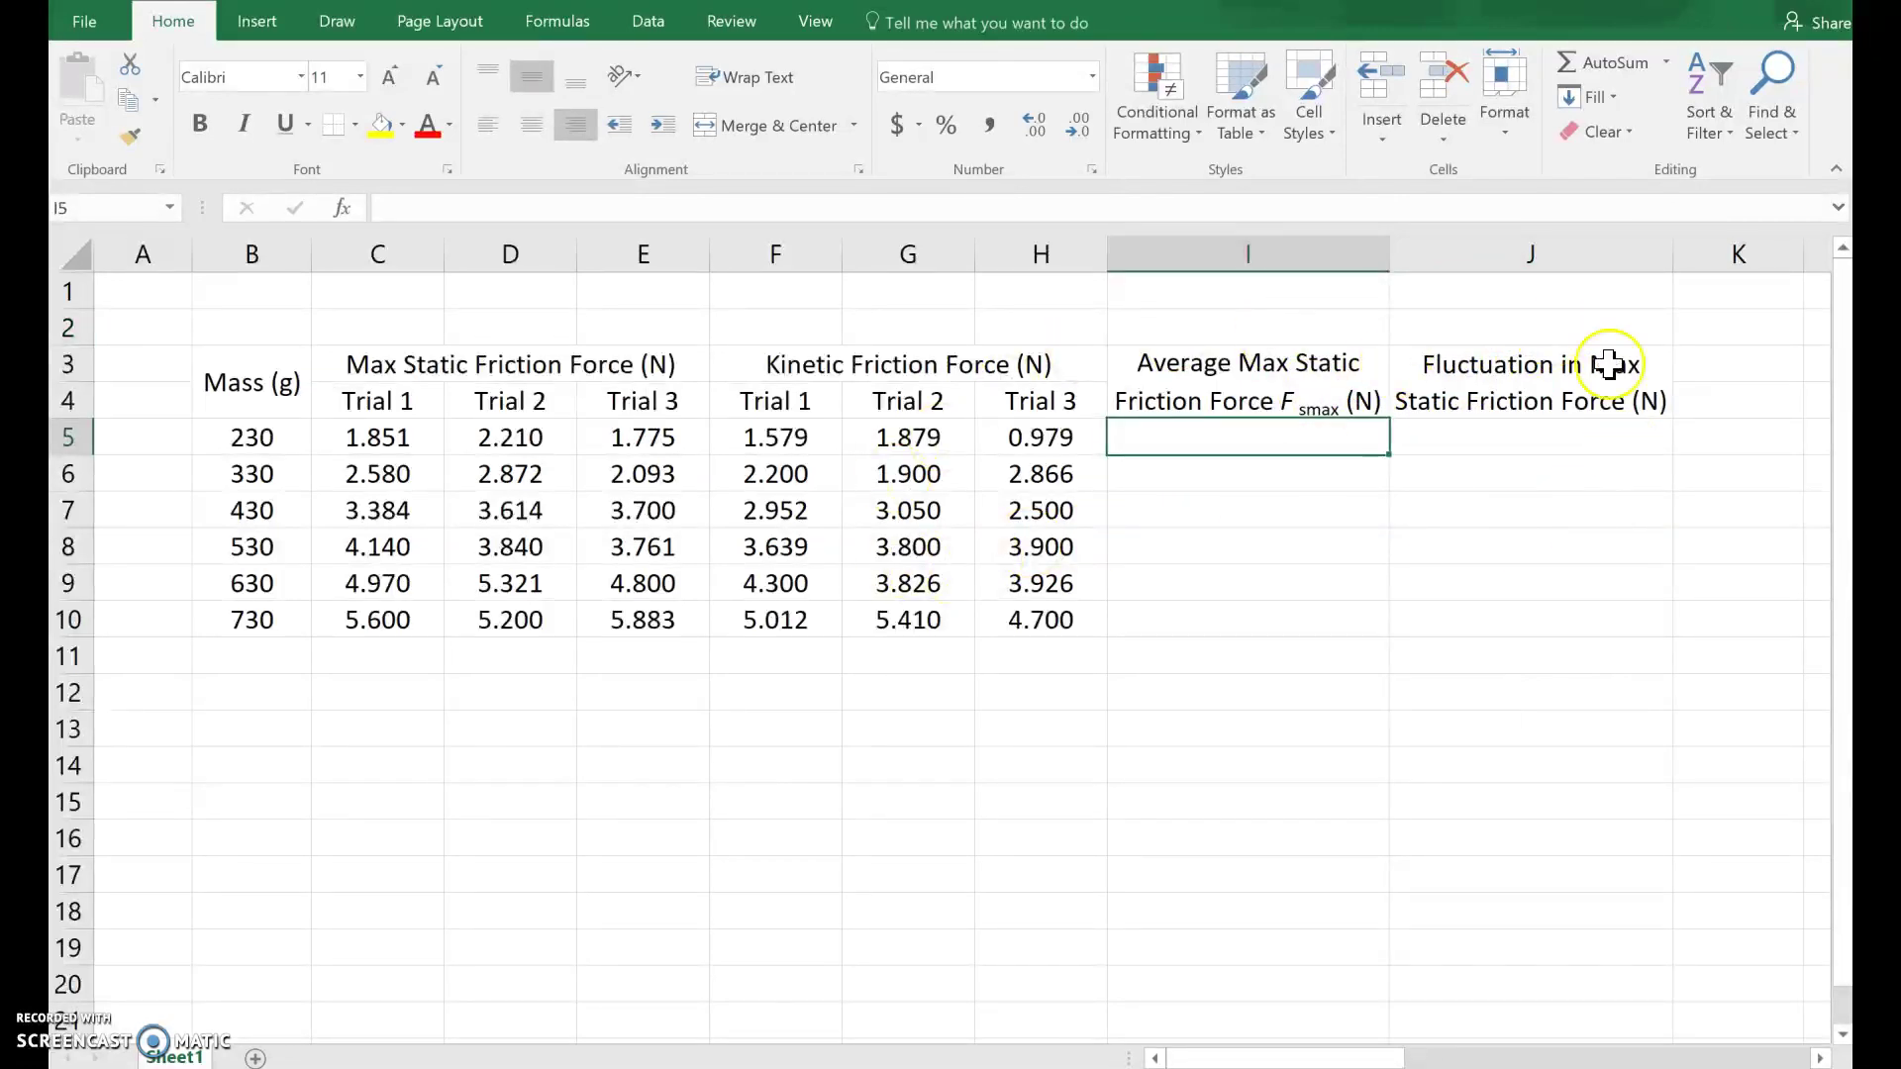
{"action": "left_click", "coordinate": [1233, 389]}
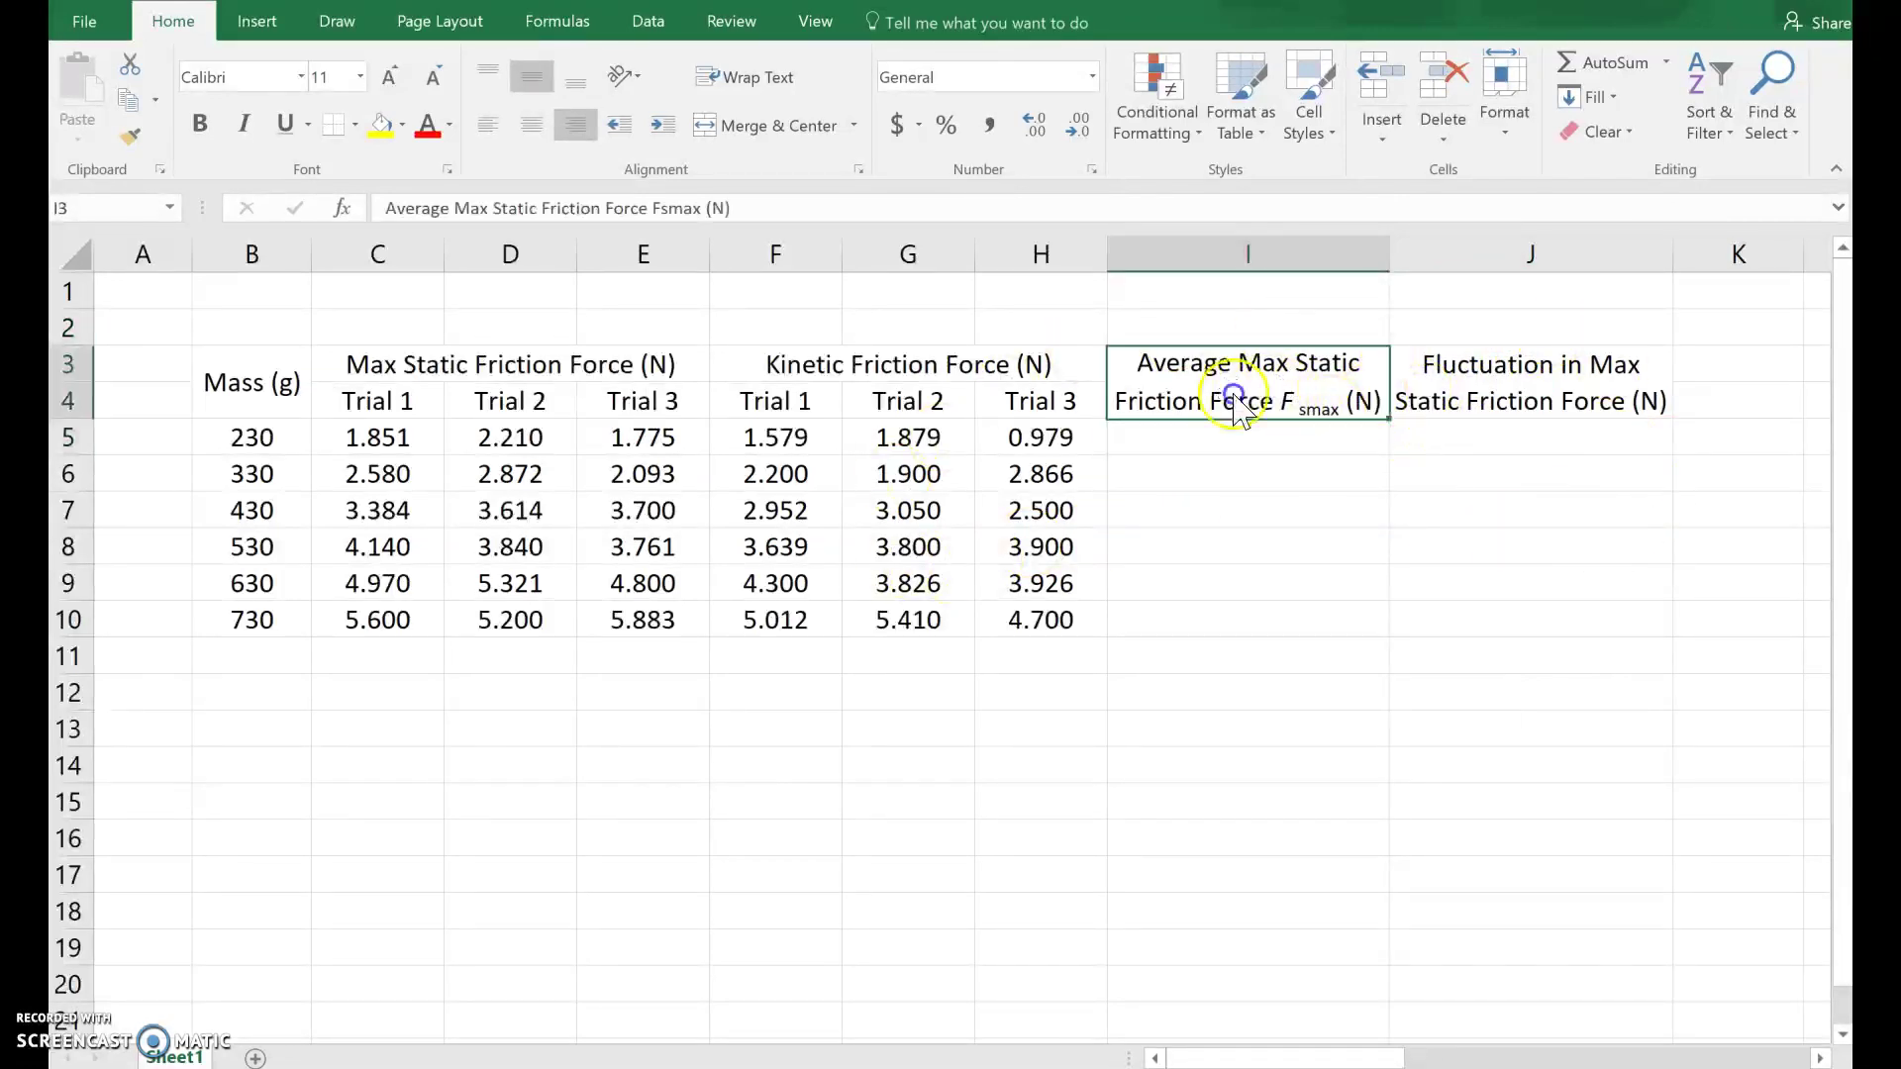
{"action": "left_click", "coordinate": [1538, 384]}
{"action": "left_click_drag", "start_coordinate": [1307, 388], "coordinate": [1476, 433]}
{"action": "left_click", "coordinate": [1485, 475]}
{"action": "left_click_drag", "start_coordinate": [1237, 393], "coordinate": [1464, 382]}
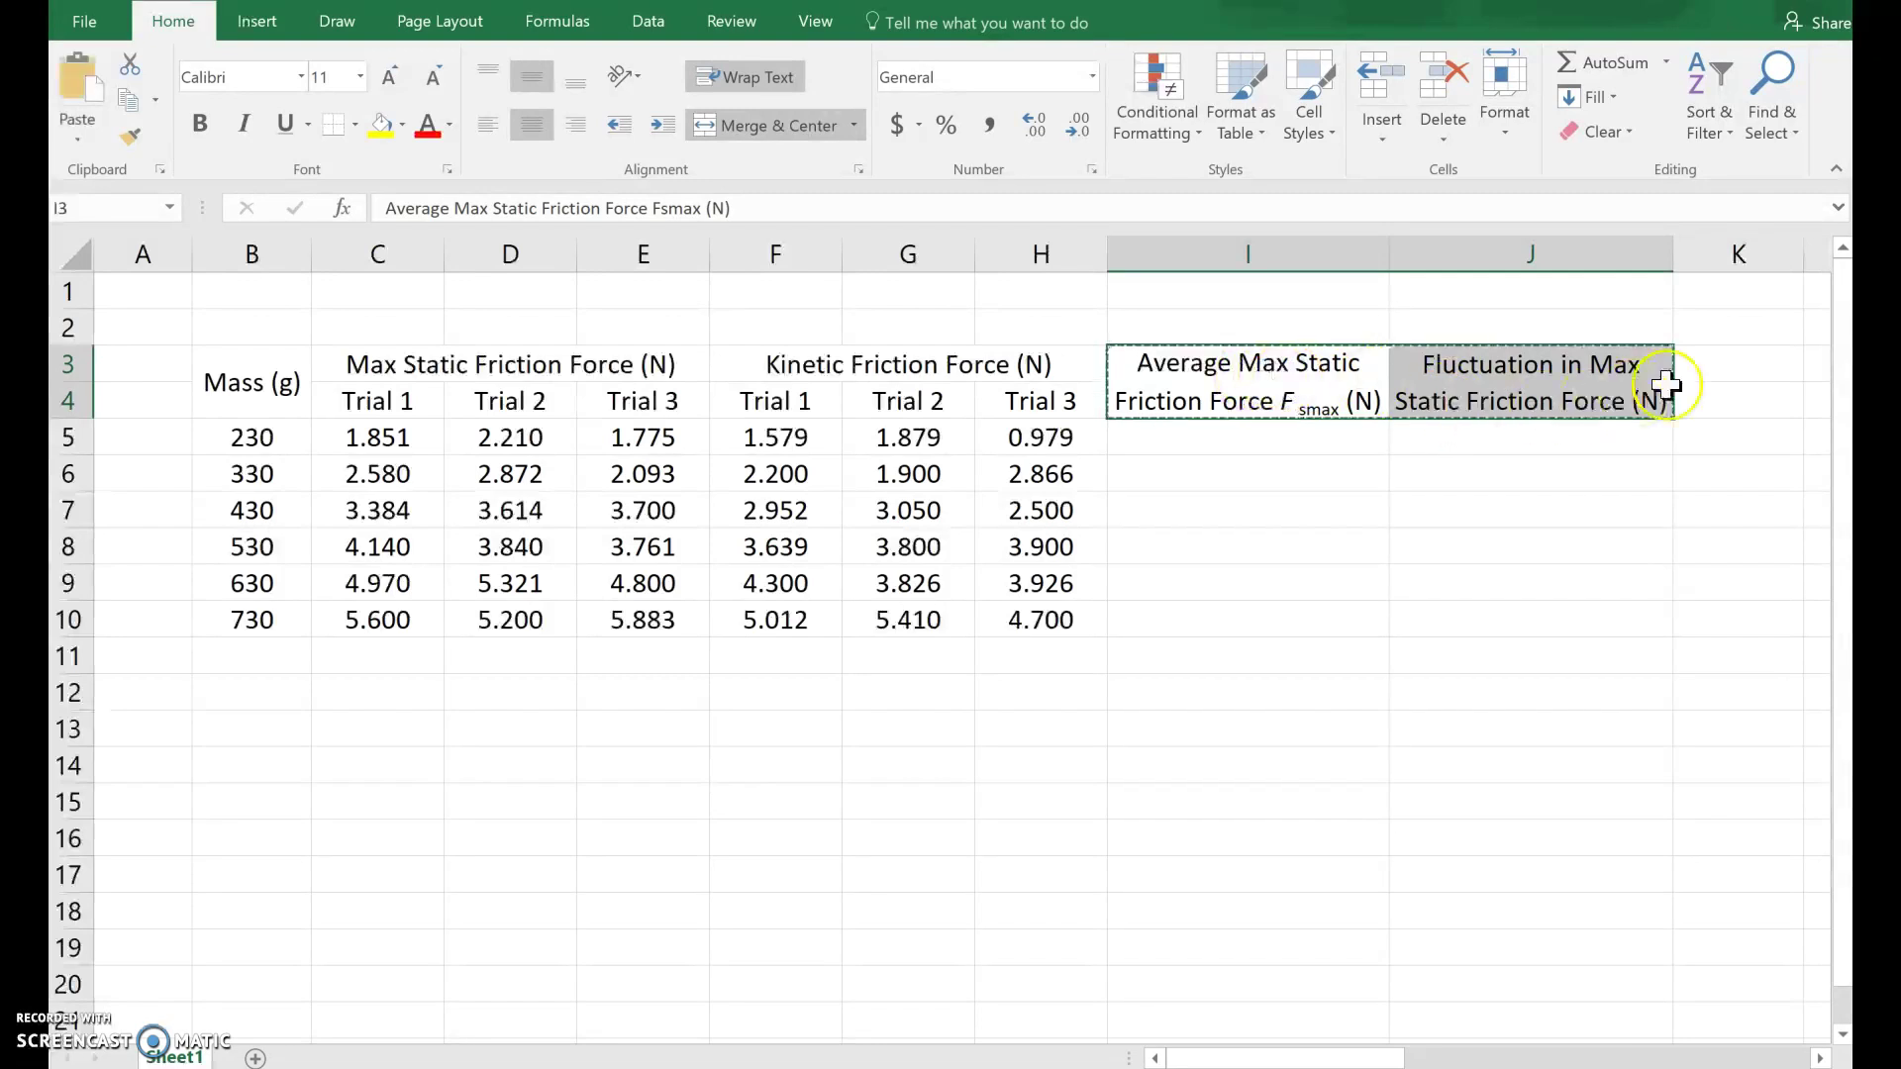
{"action": "scroll", "coordinate": [1617, 402], "scroll_direction": "right", "scroll_amount": 2}
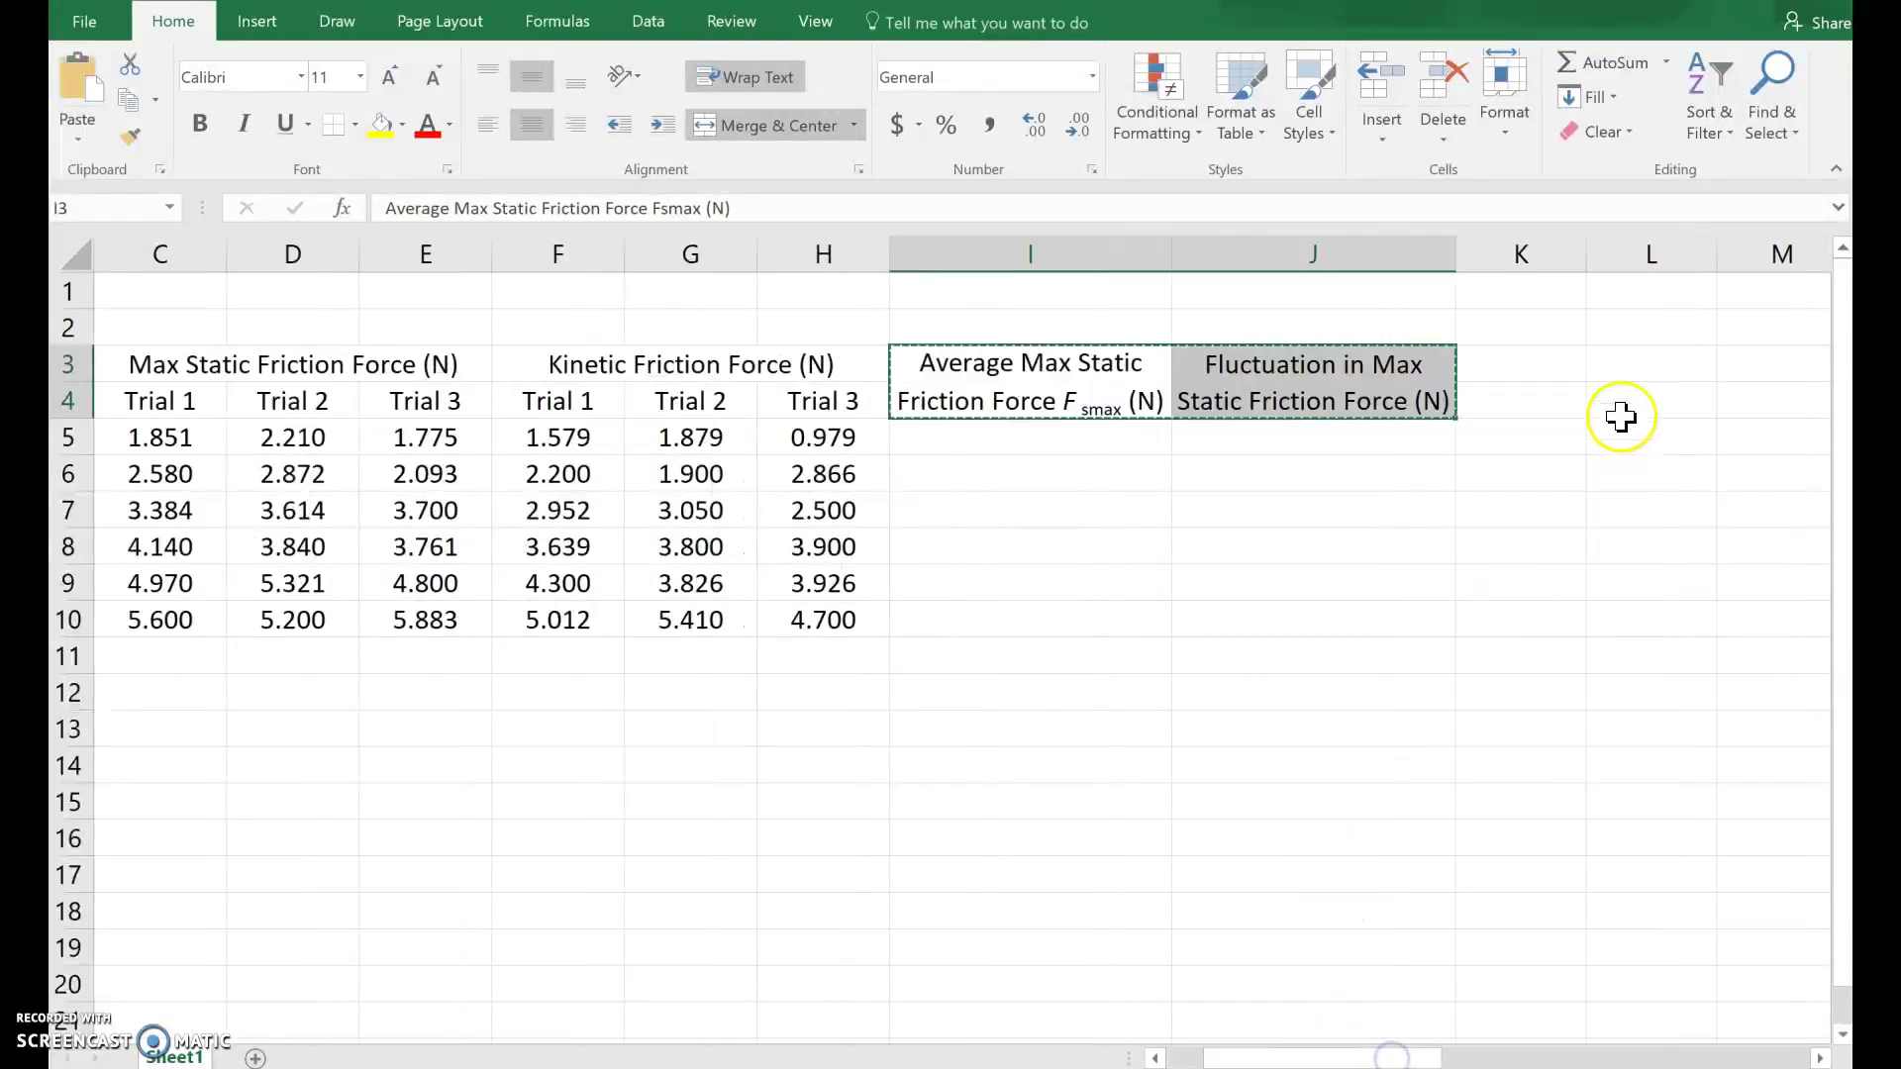
{"action": "left_click", "coordinate": [1527, 366]}
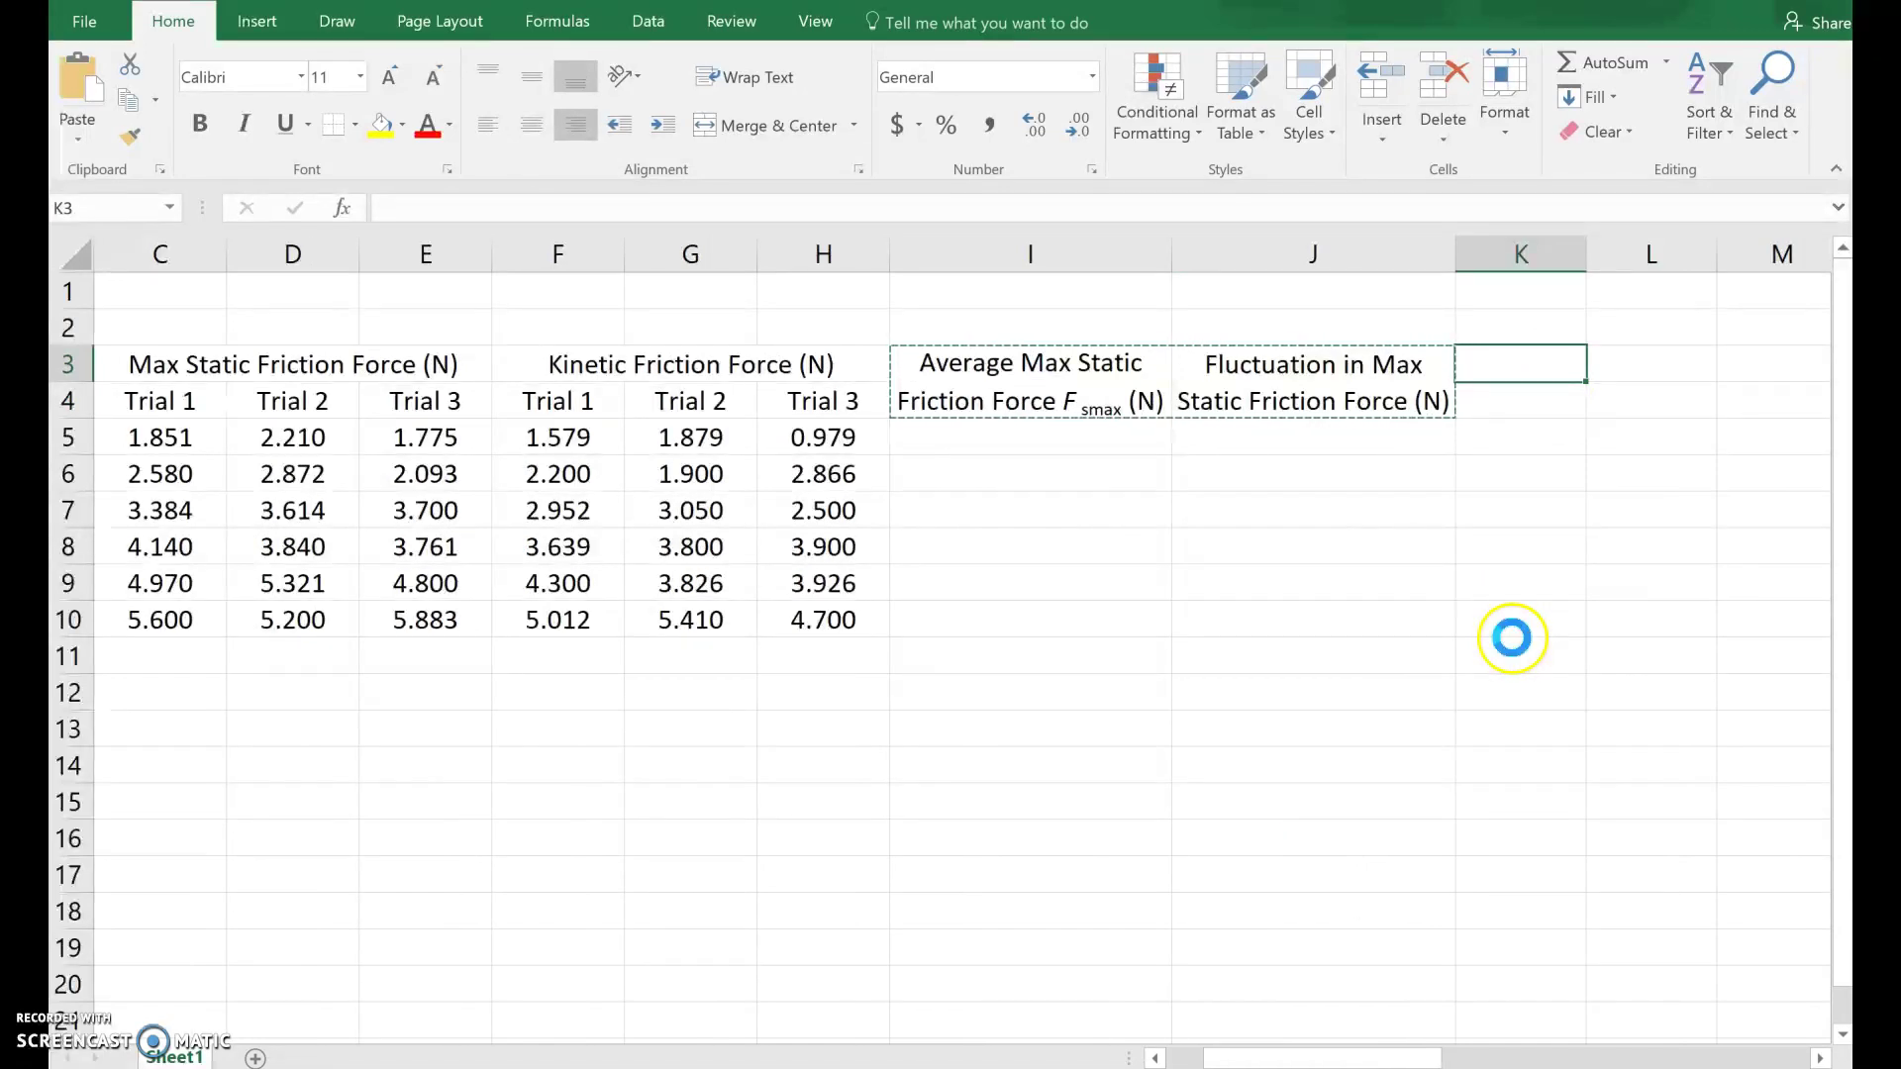
Step: Paste the headers into K3:L4 and reword K3 to 'Average Kinetic Friction Force Fk (N)' with subscript k
{"action": "key", "text": "ctrl+v"}
{"action": "left_click", "coordinate": [1564, 513]}
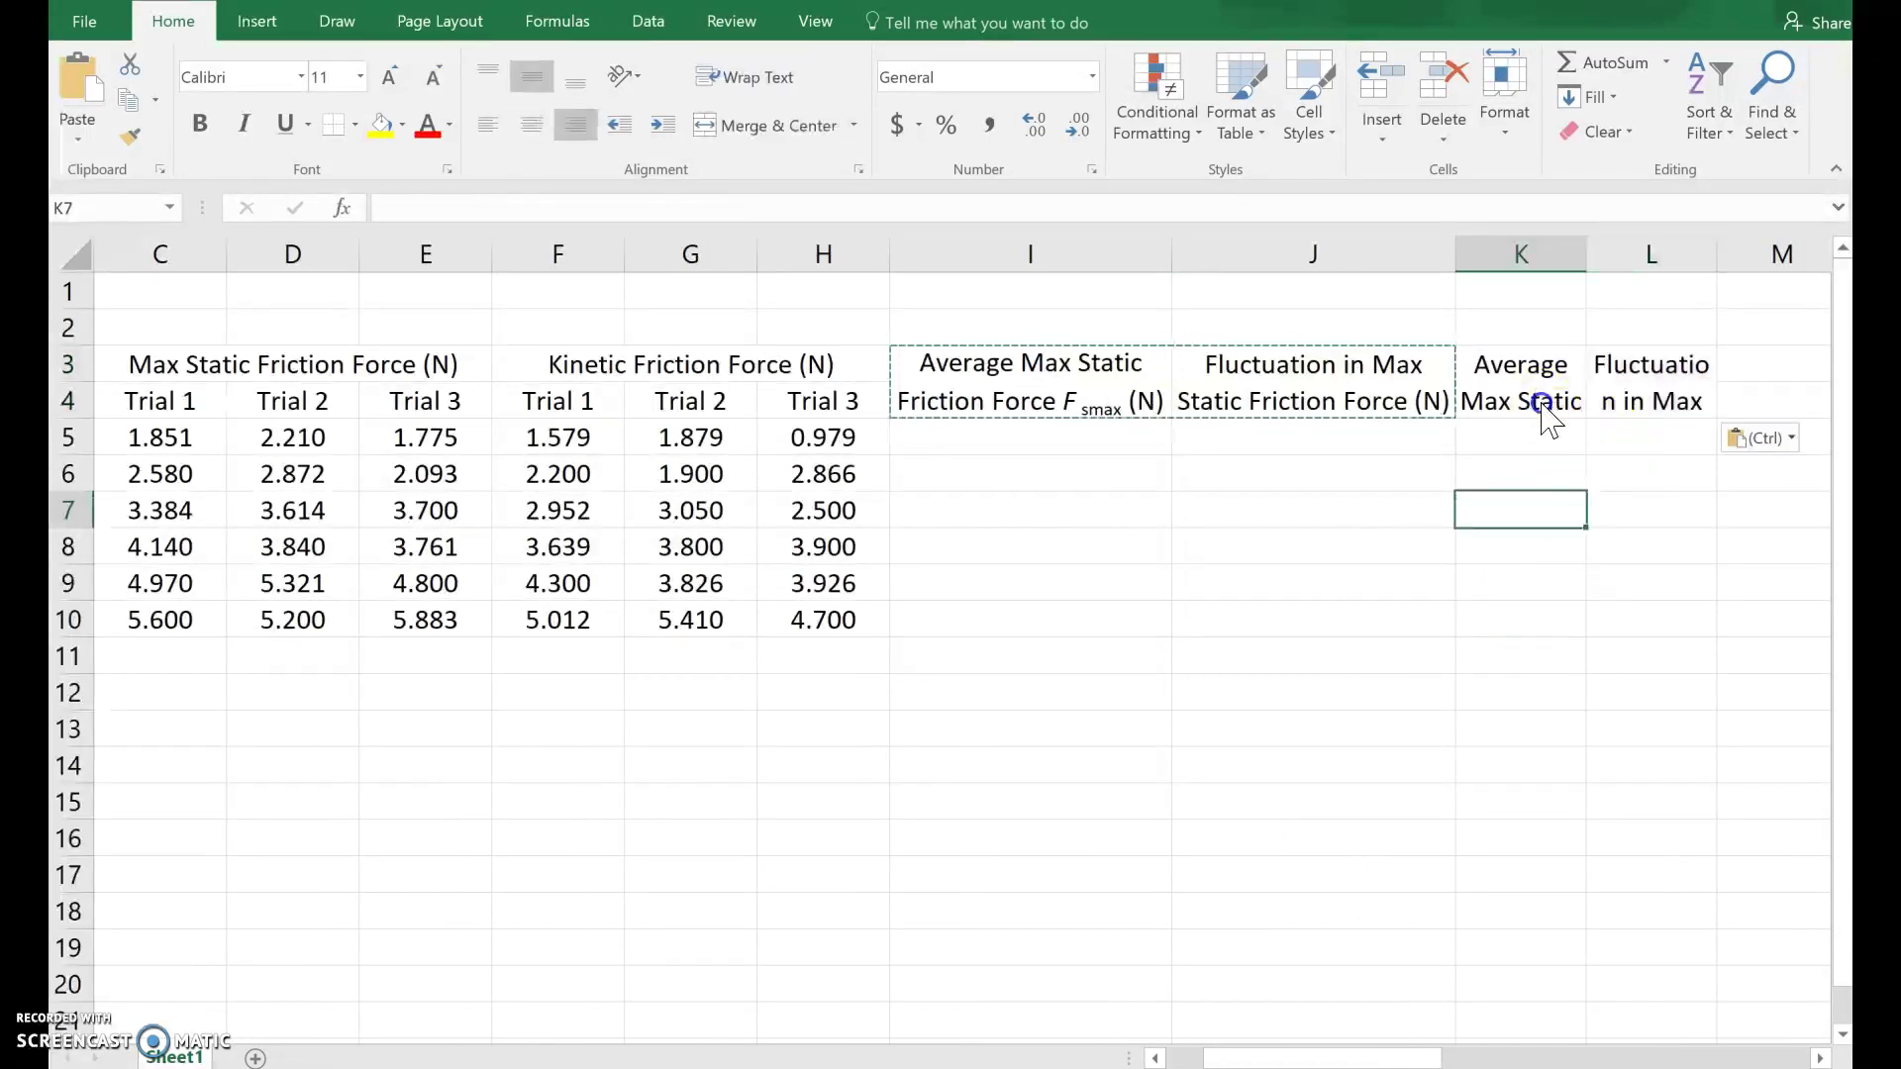
{"action": "left_click", "coordinate": [1545, 412]}
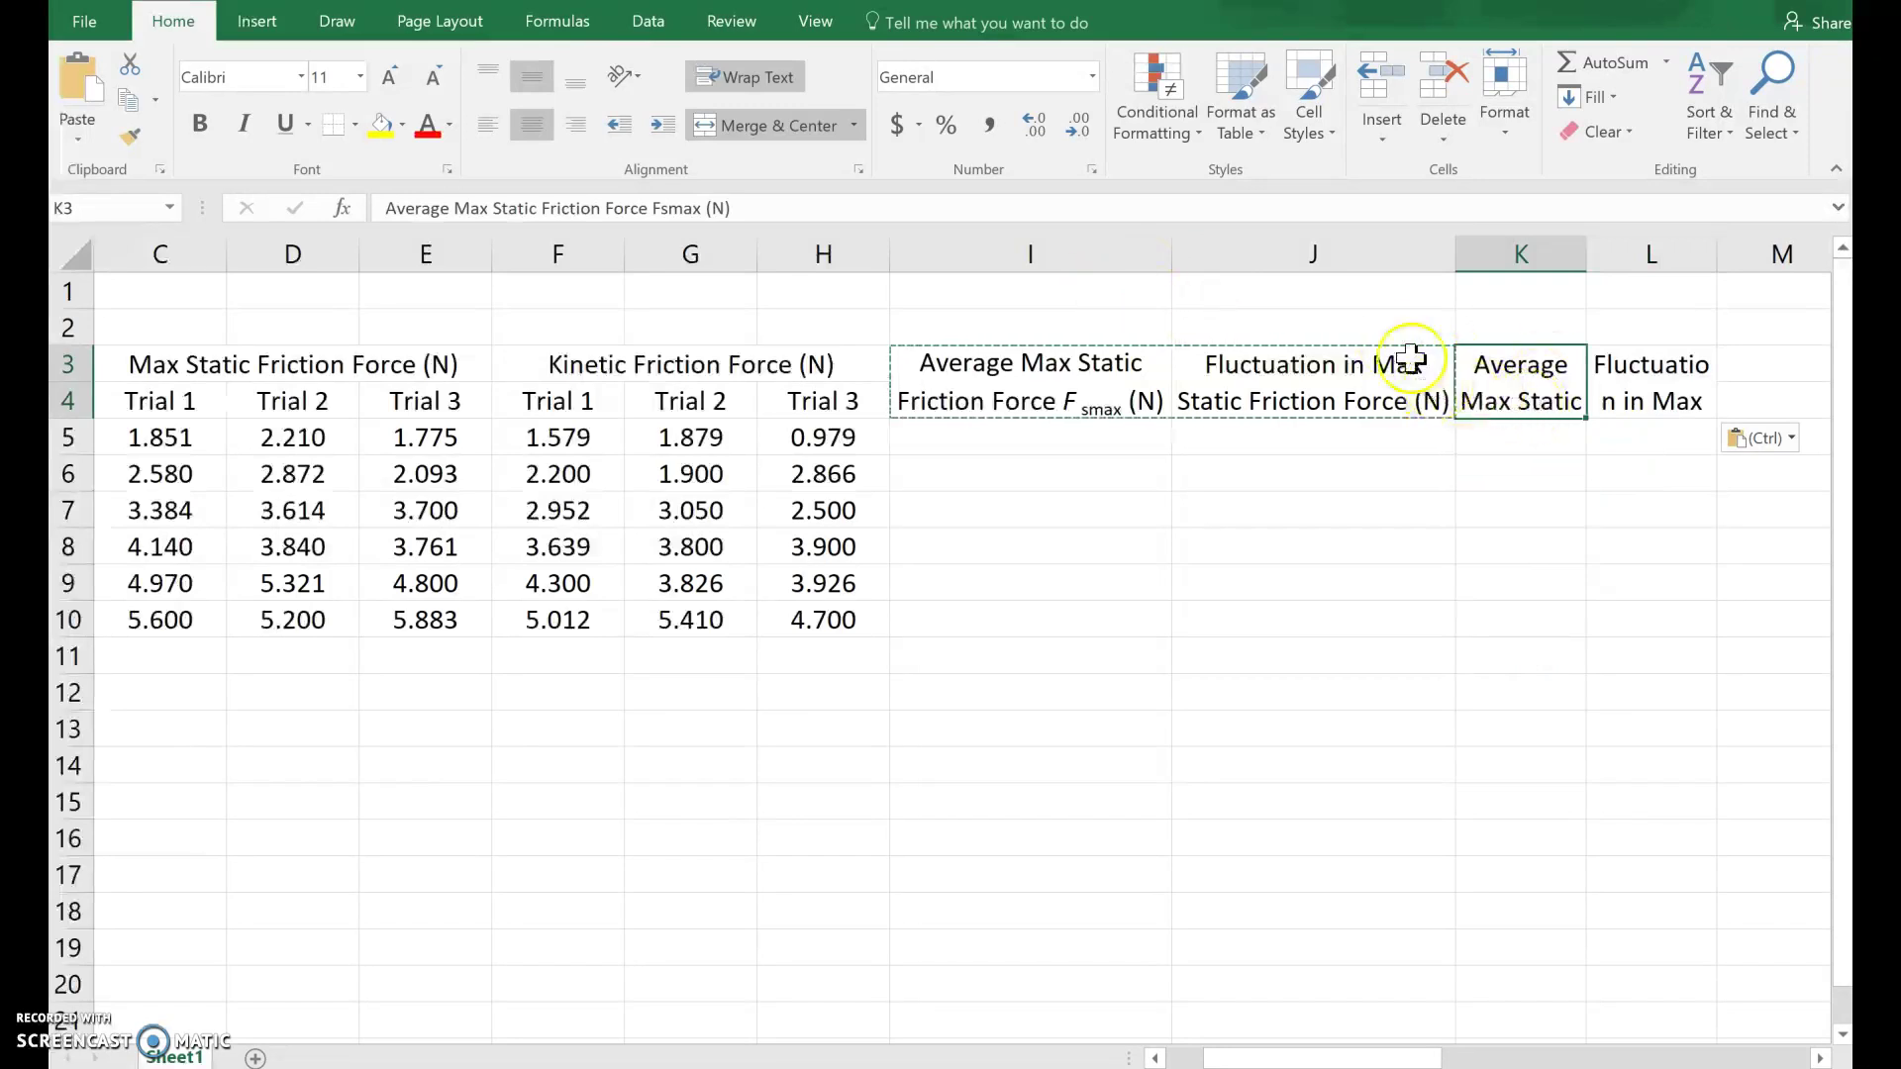
{"action": "left_click", "coordinate": [505, 206]}
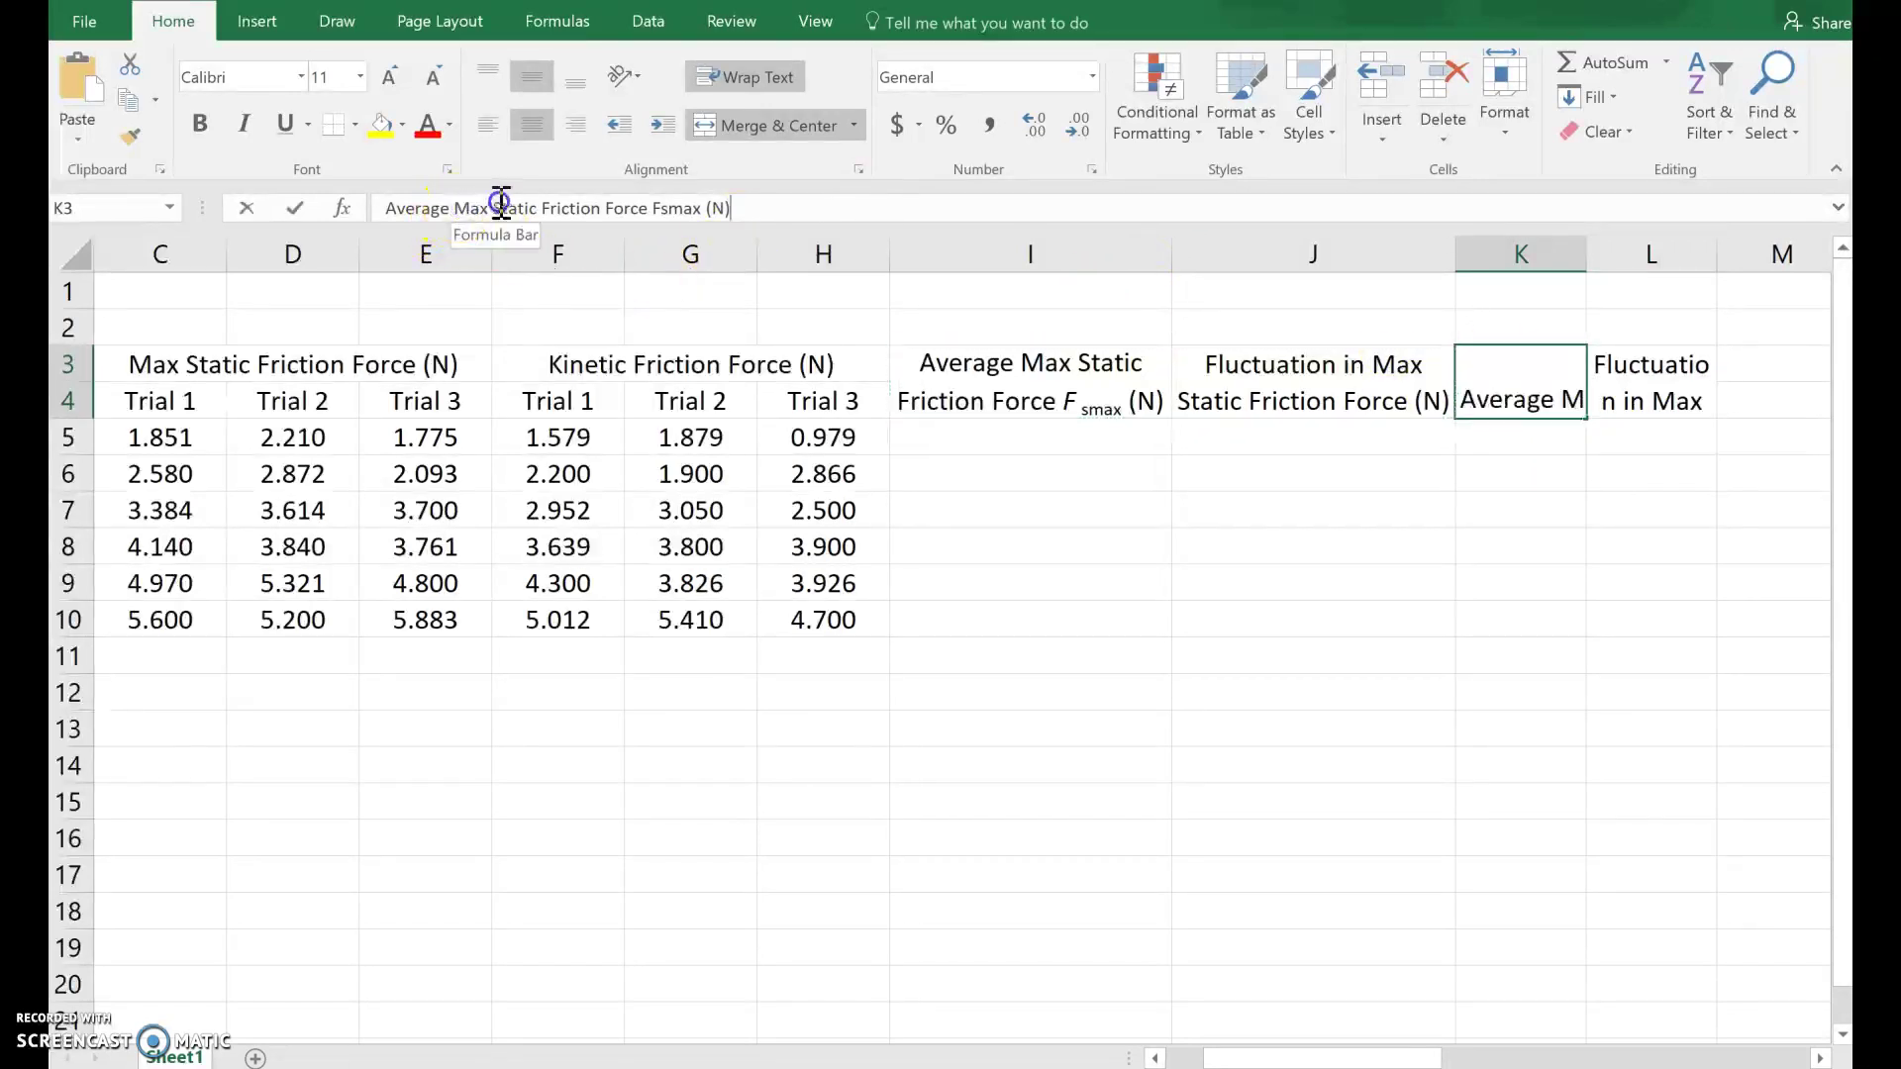
{"action": "left_click_drag", "start_coordinate": [455, 207], "coordinate": [525, 206]}
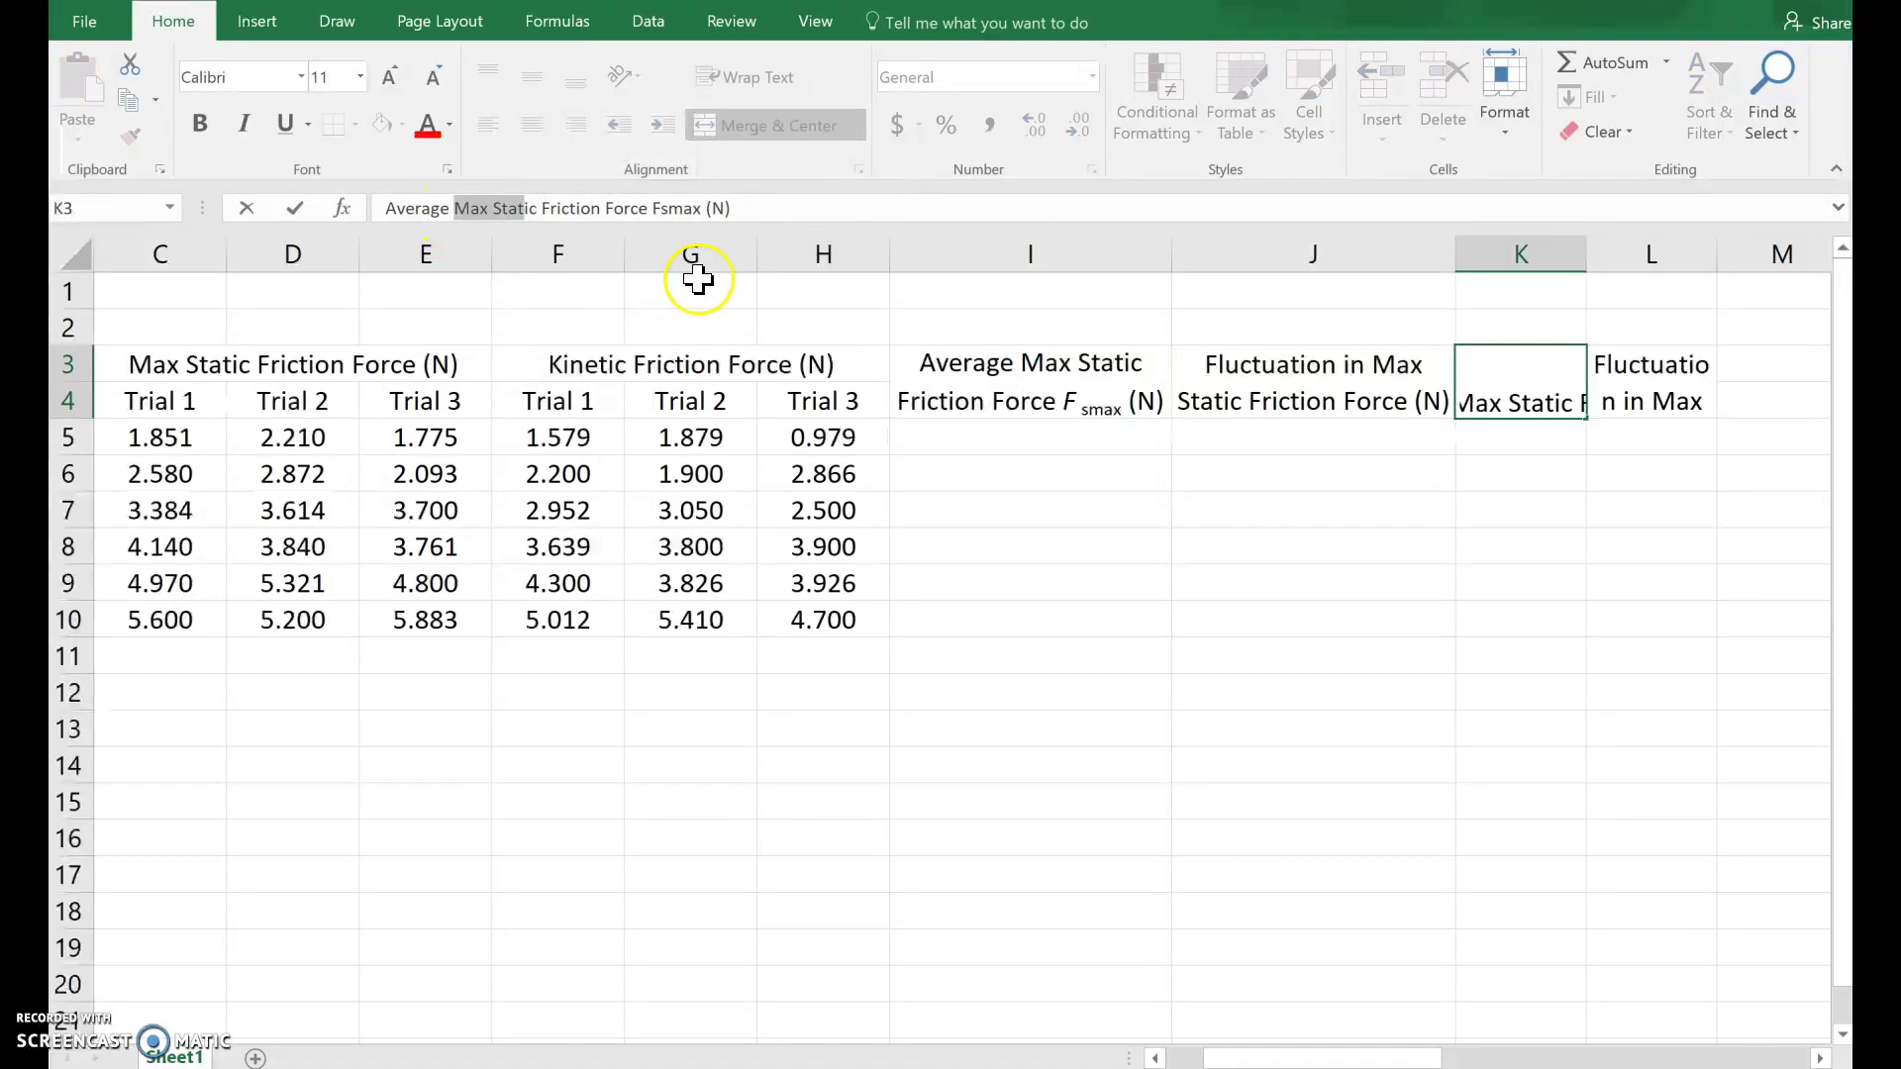
{"action": "type", "text": "K"}
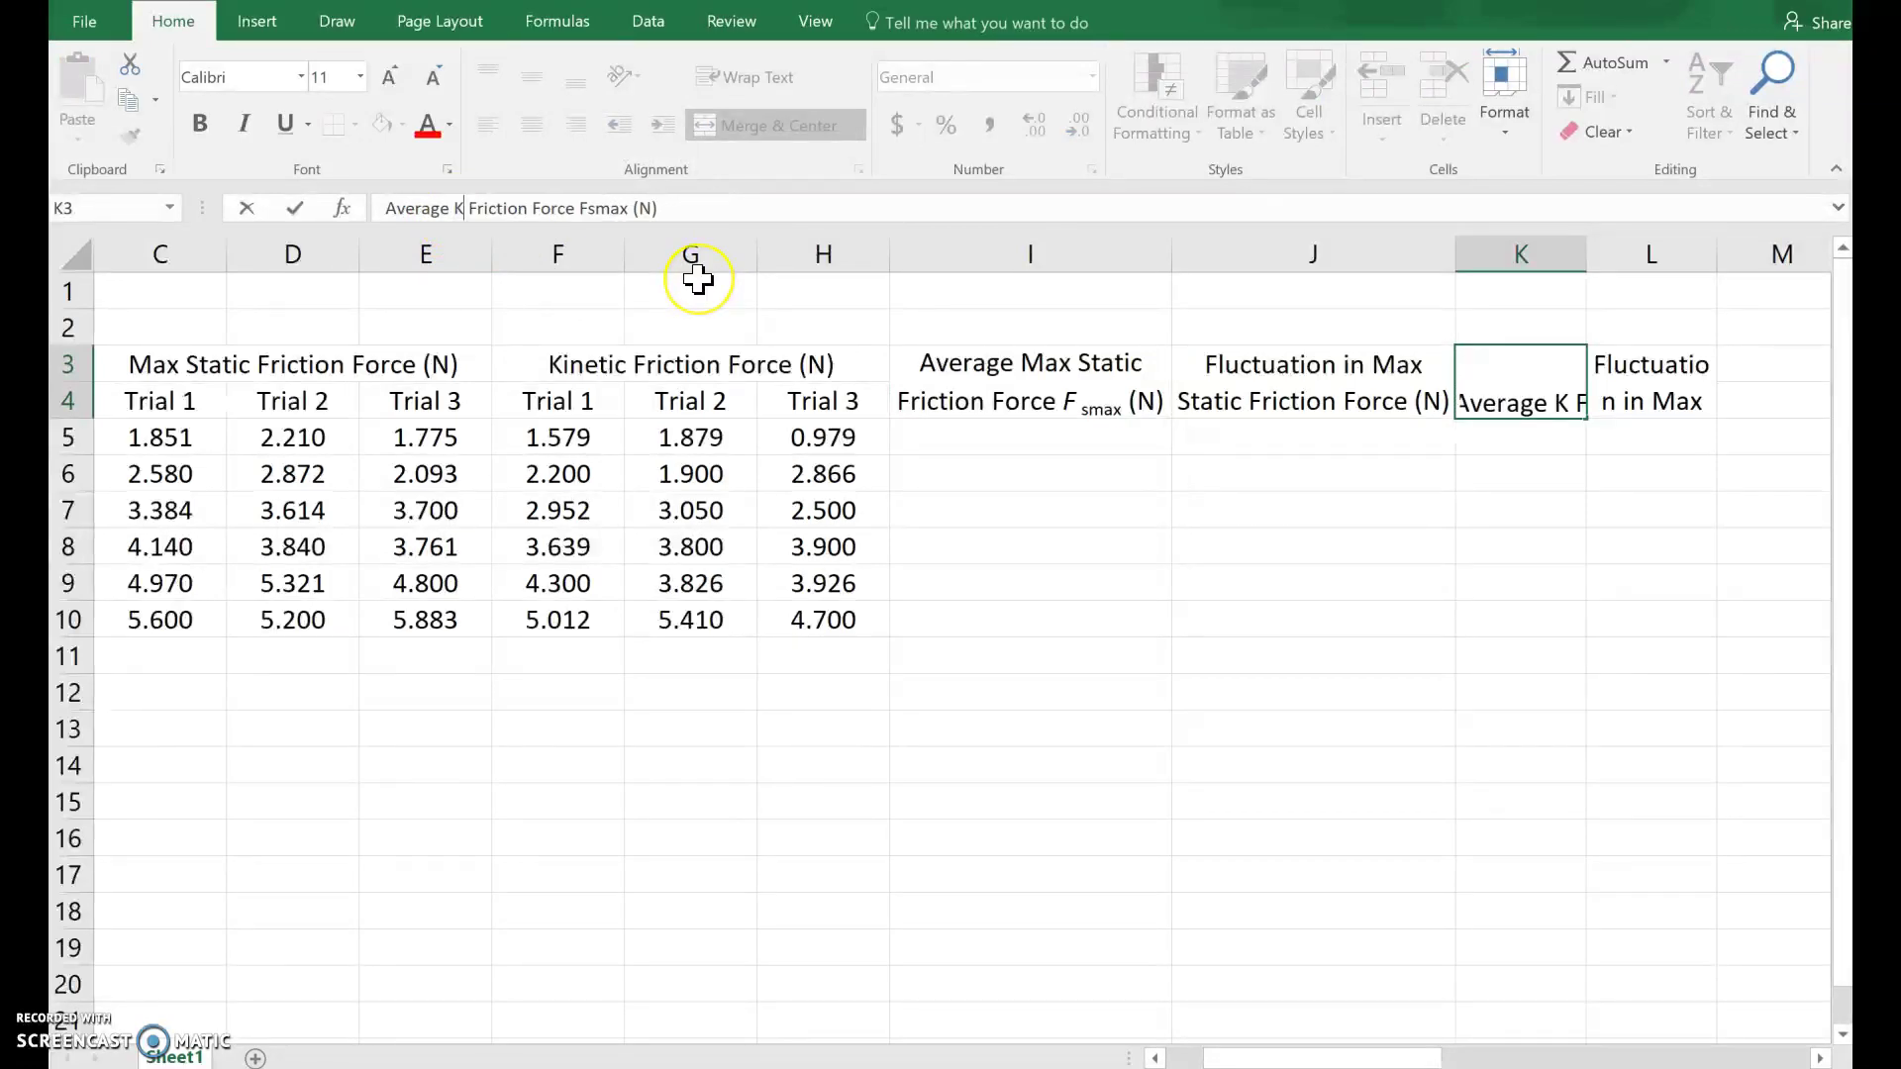
{"action": "type", "text": "inetic"}
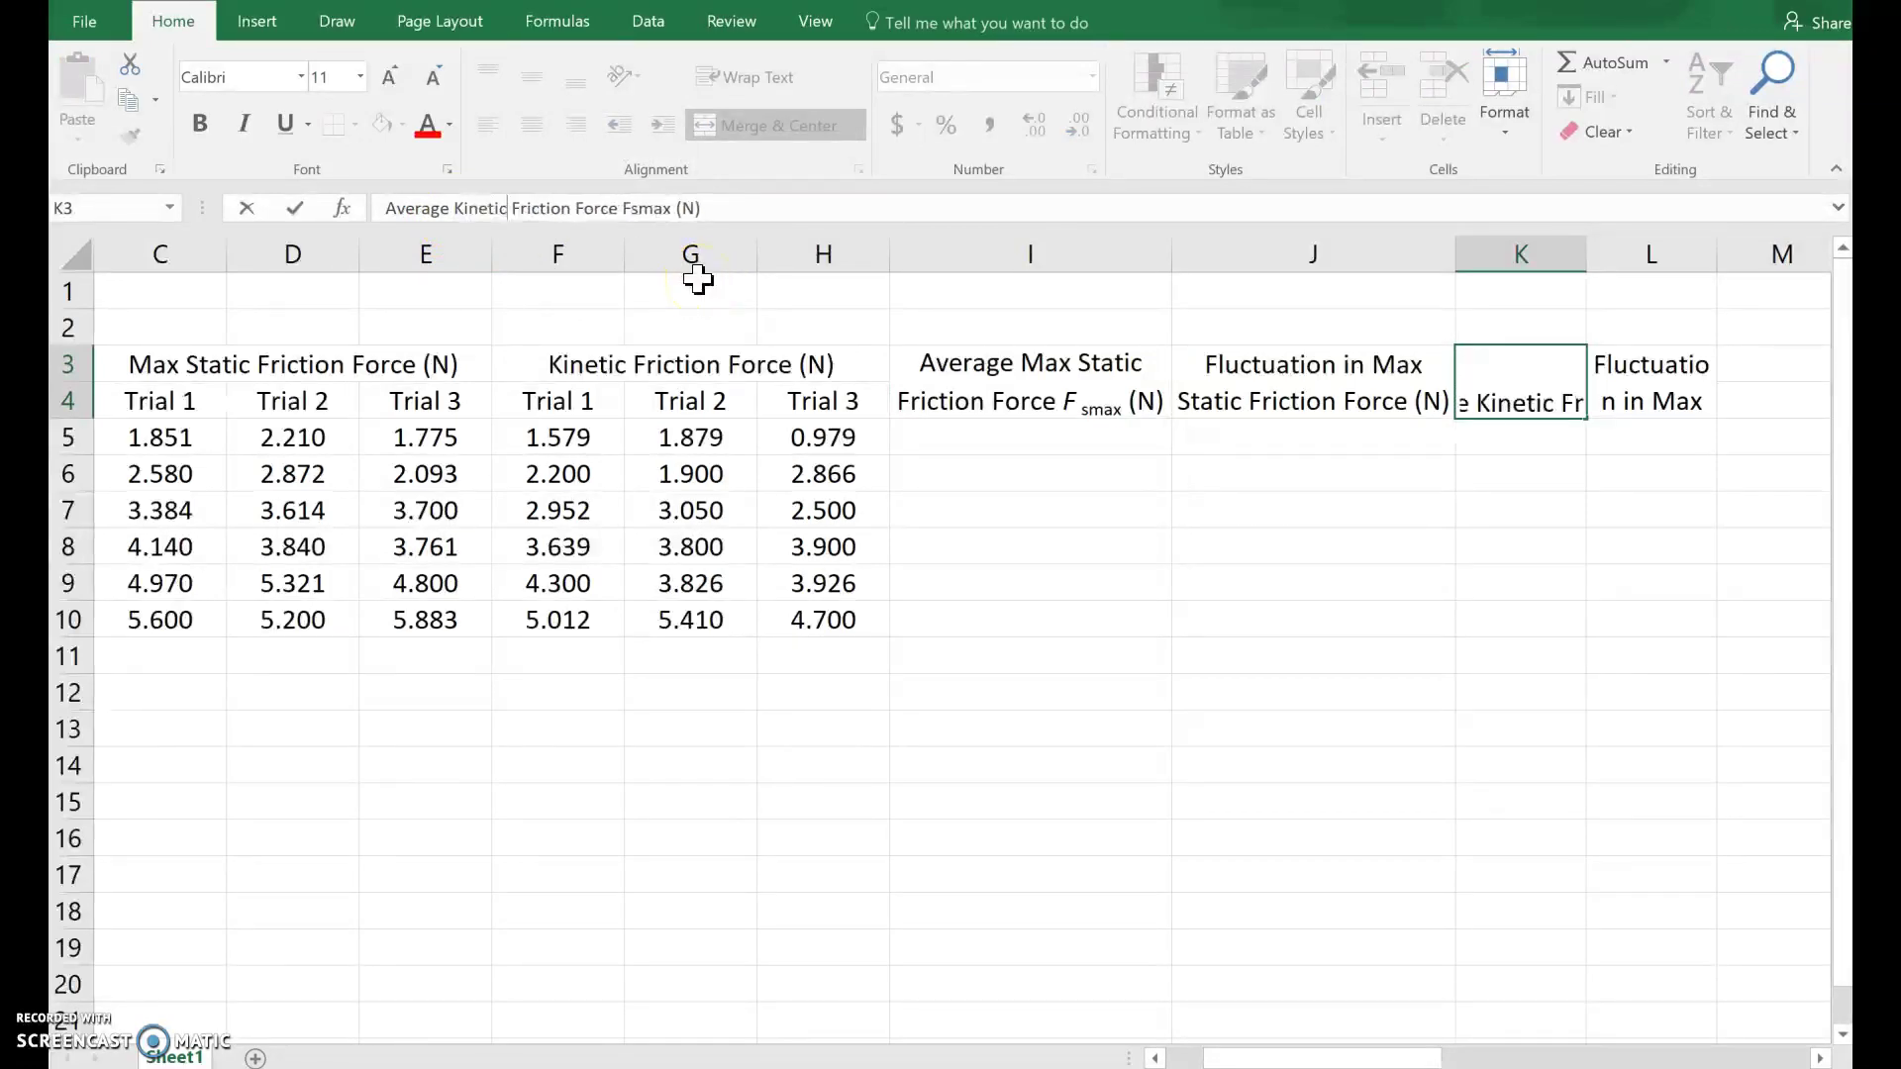
{"action": "double_click", "coordinate": [1548, 396]}
{"action": "double_click", "coordinate": [1550, 496]}
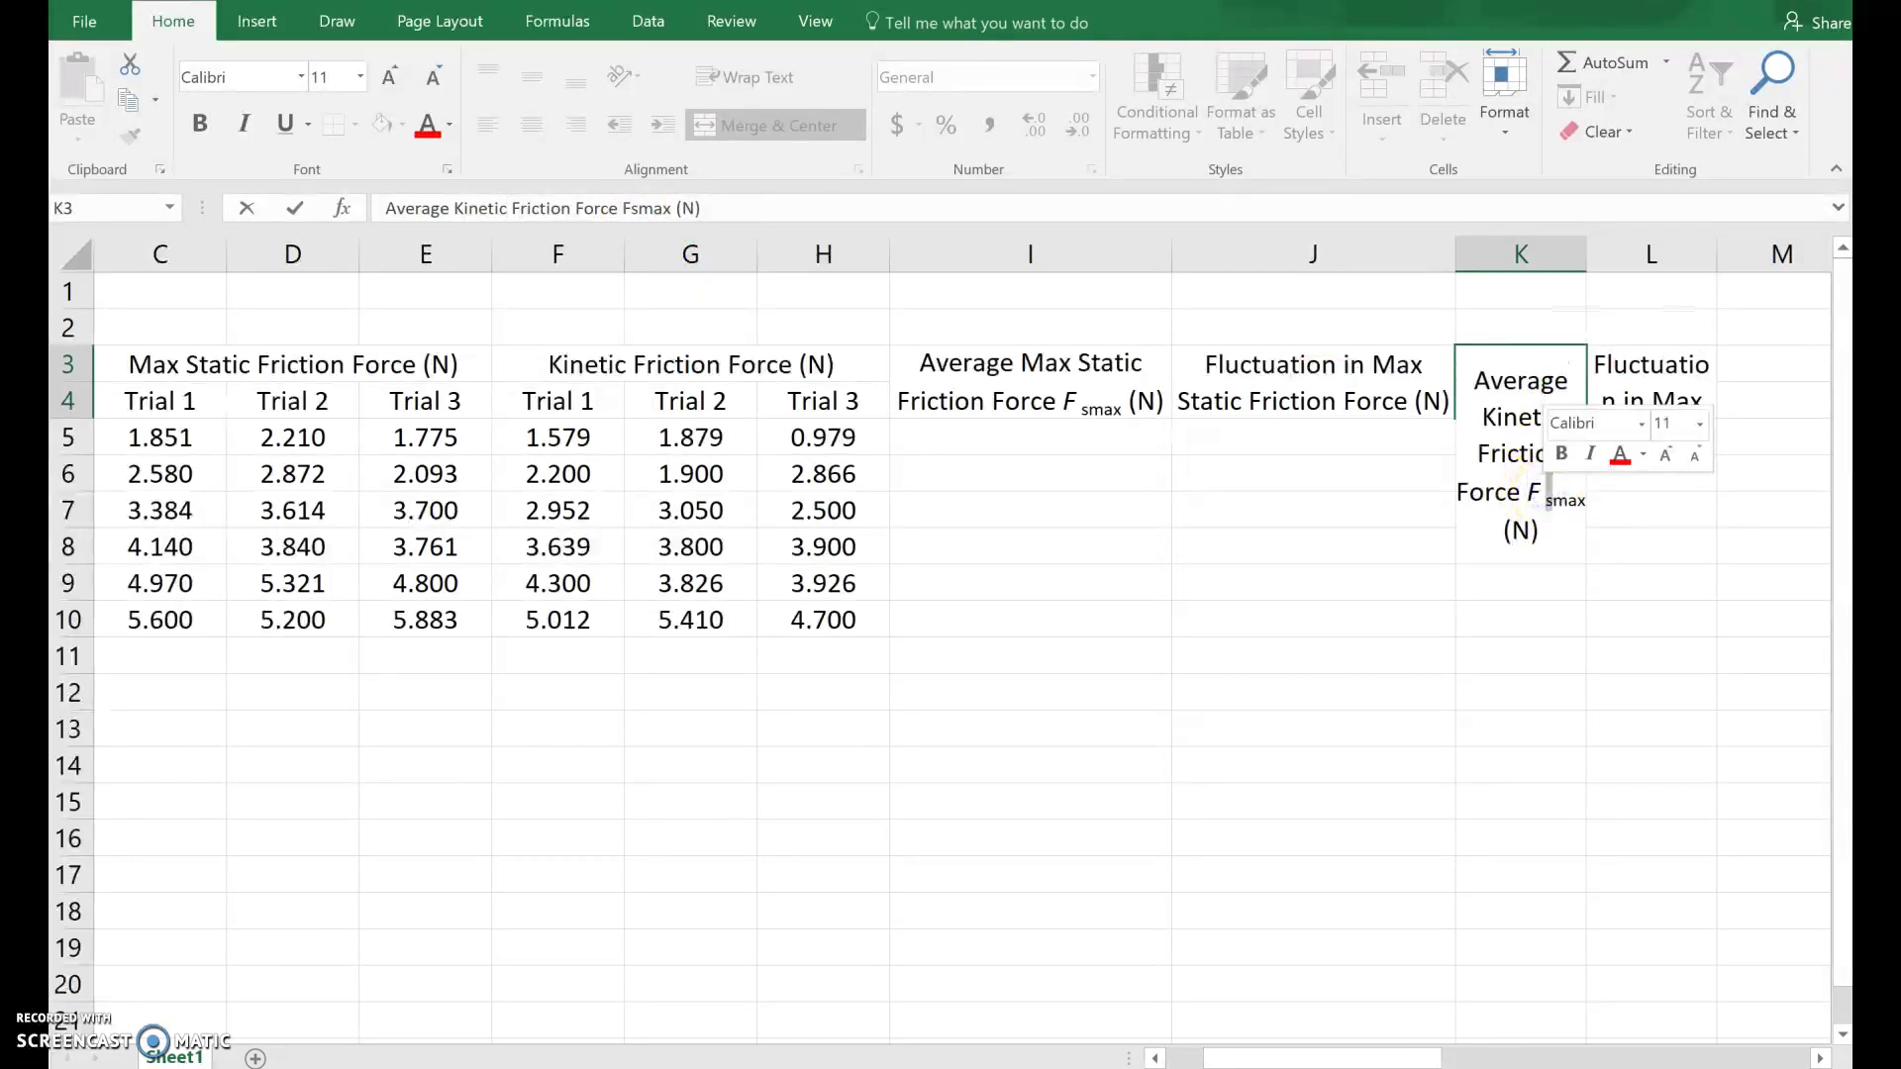
{"action": "left_click", "coordinate": [1552, 501]}
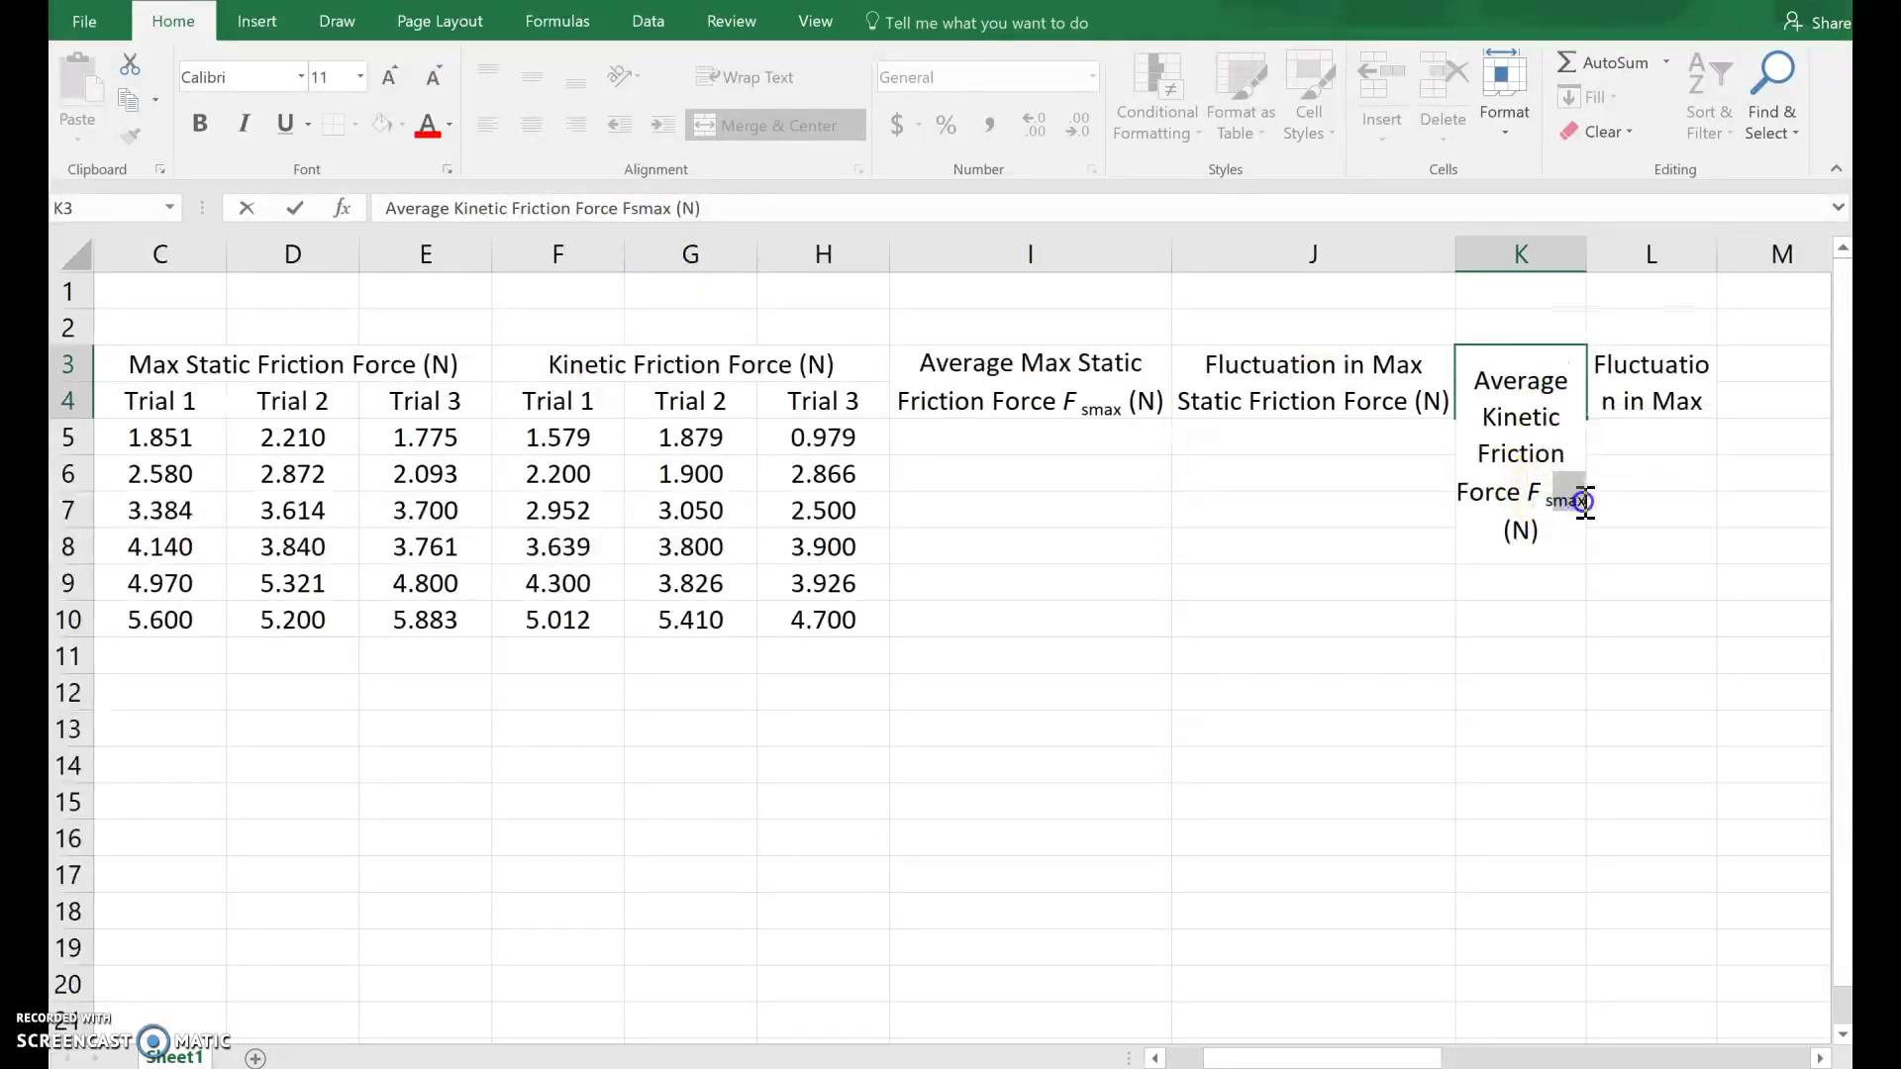
{"action": "type", "text": "k"}
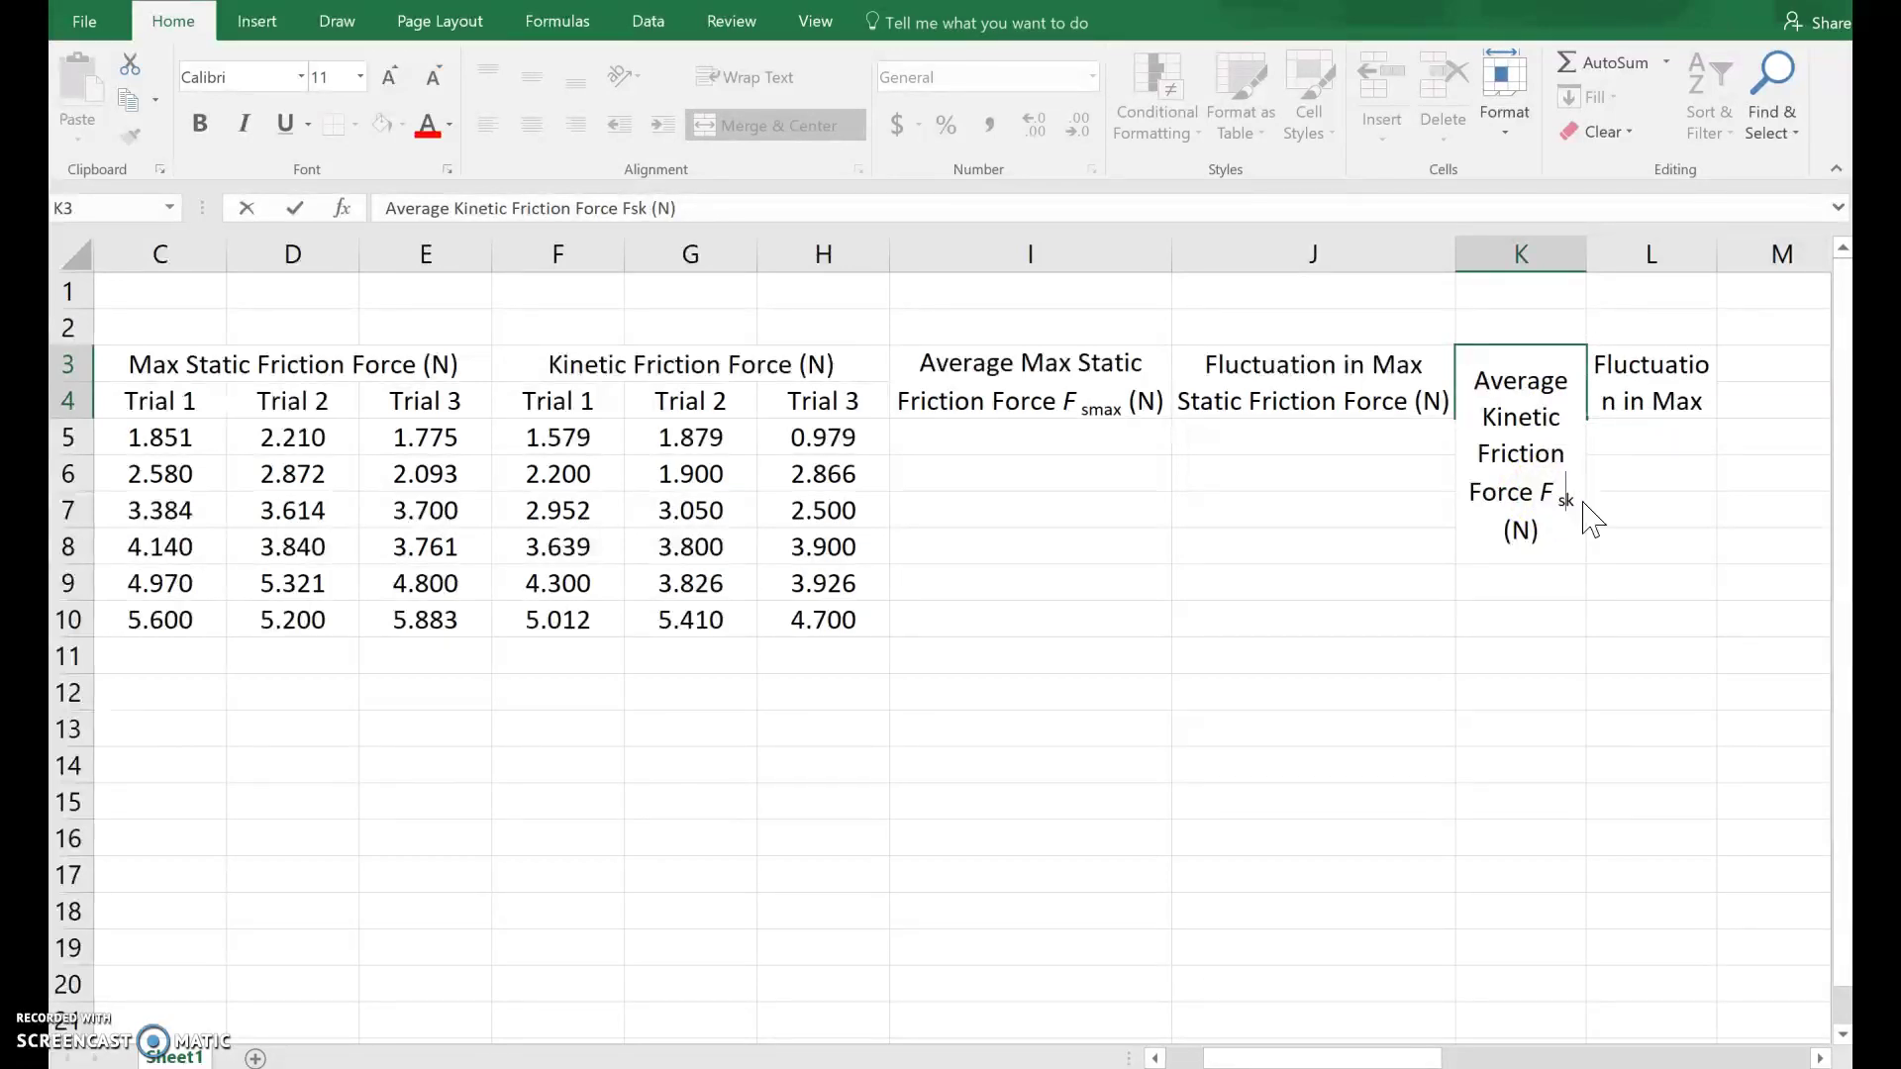
{"action": "key", "text": "BackSpace"}
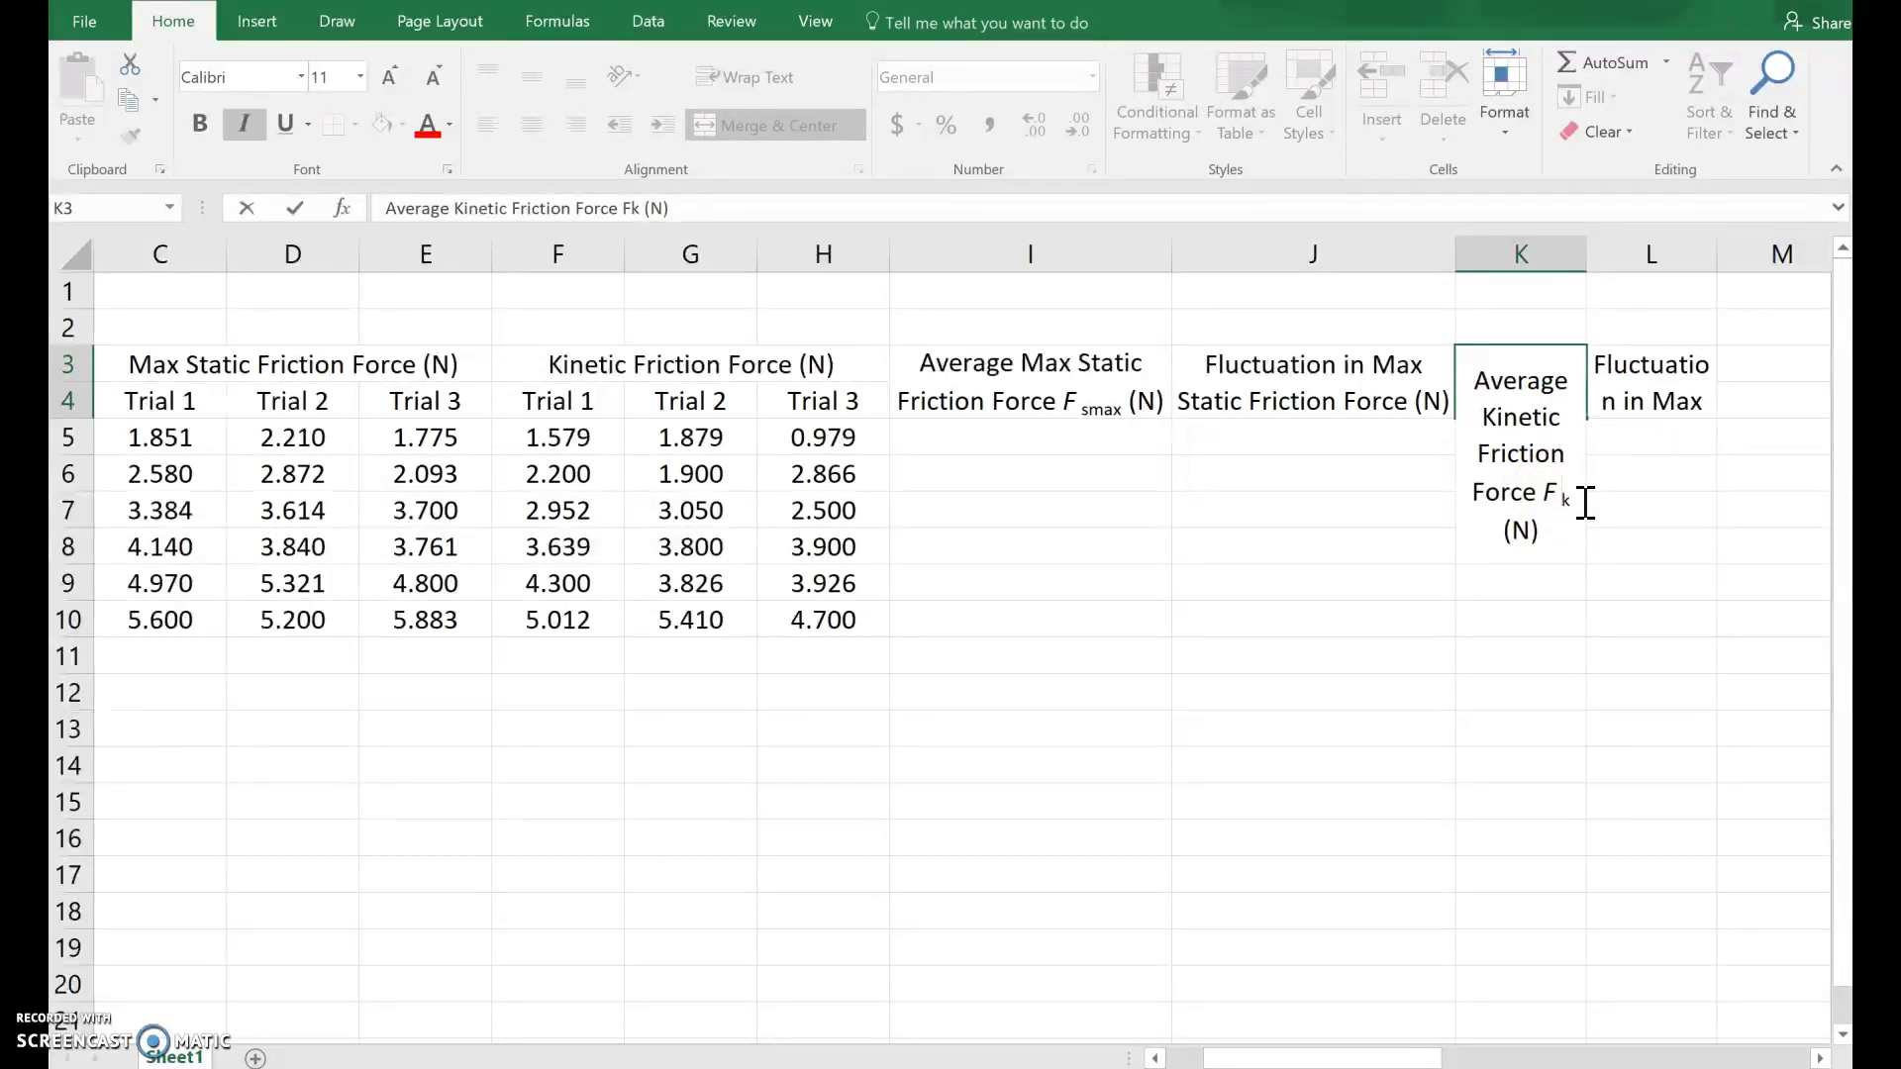
{"action": "key", "text": "Return"}
Step: Change the L3 header to 'Fluctuation in Kinetic Friction Force (N)'
{"action": "left_click", "coordinate": [1488, 374]}
{"action": "left_click", "coordinate": [1648, 377]}
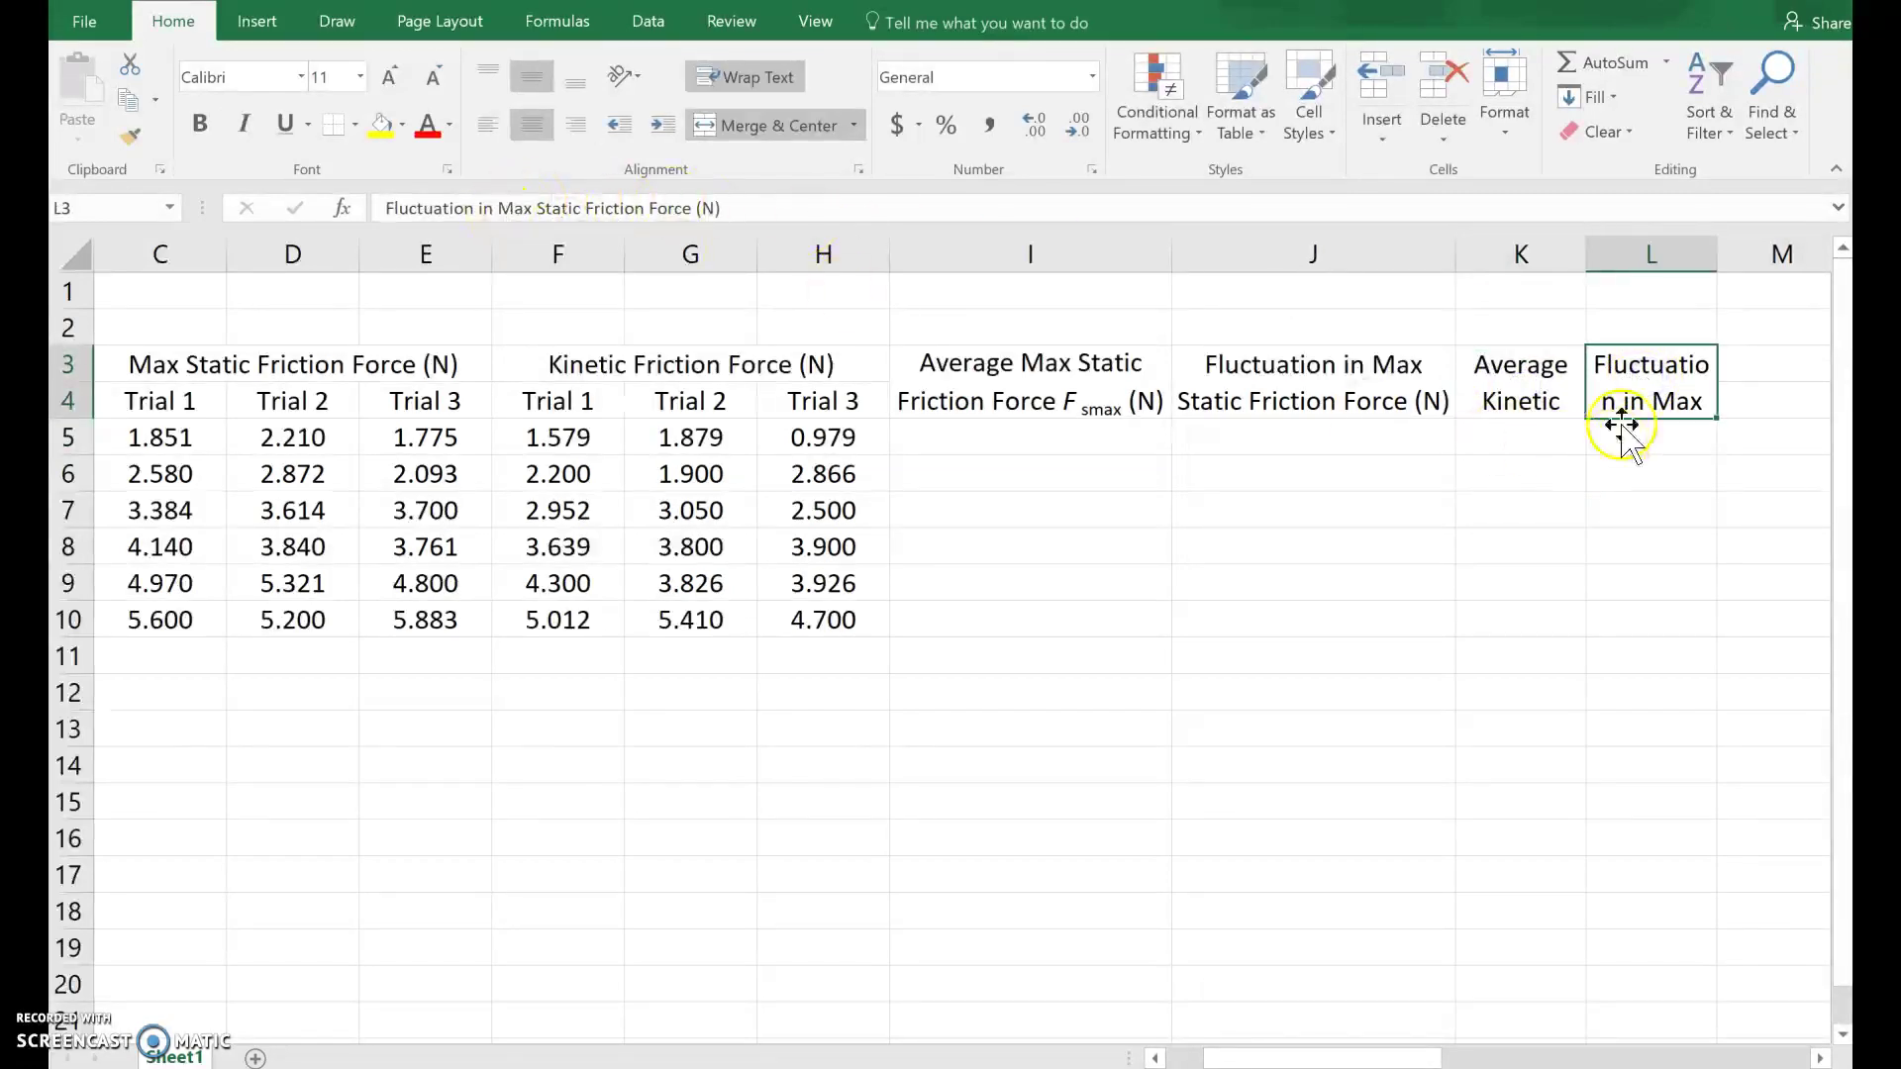
{"action": "left_click", "coordinate": [1634, 388]}
{"action": "double_click", "coordinate": [1639, 388]}
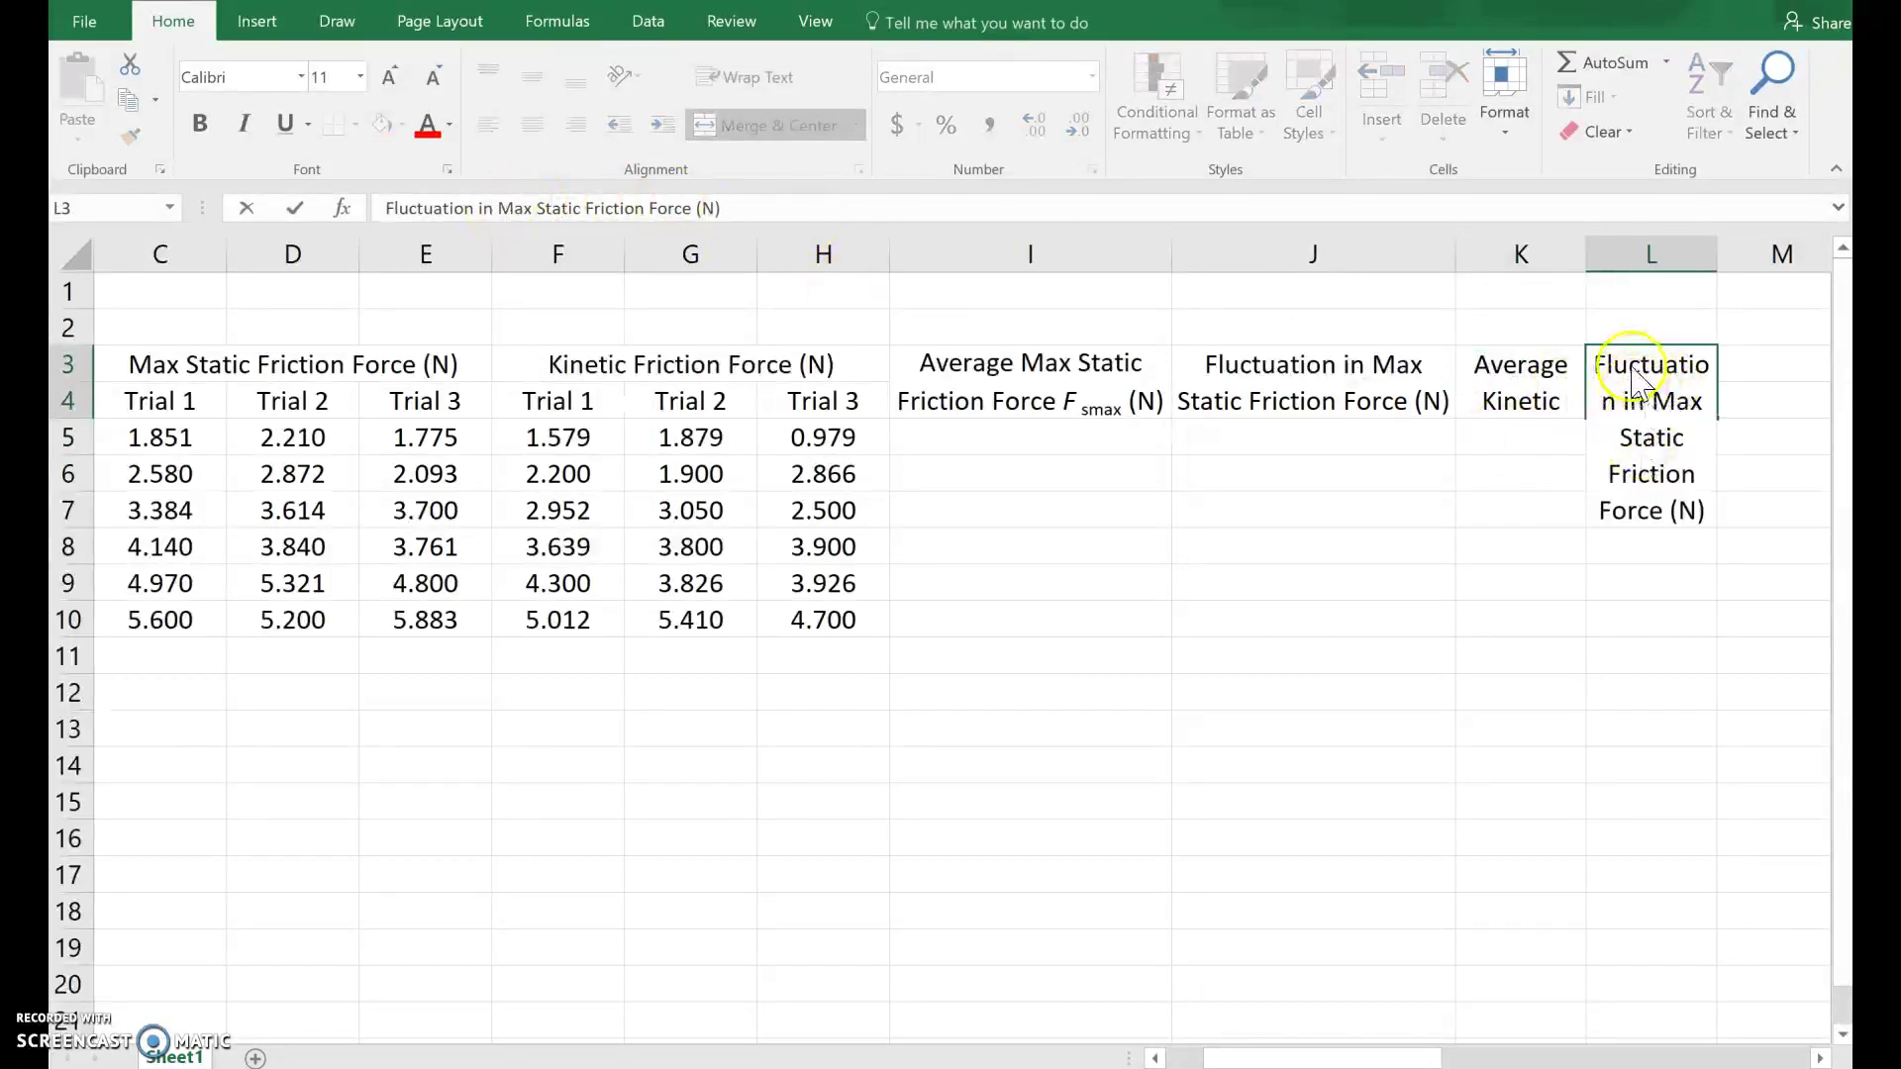
{"action": "left_click", "coordinate": [1651, 413]}
{"action": "left_click_drag", "start_coordinate": [1658, 408], "coordinate": [1680, 435]}
{"action": "type", "text": "Kinetic"}
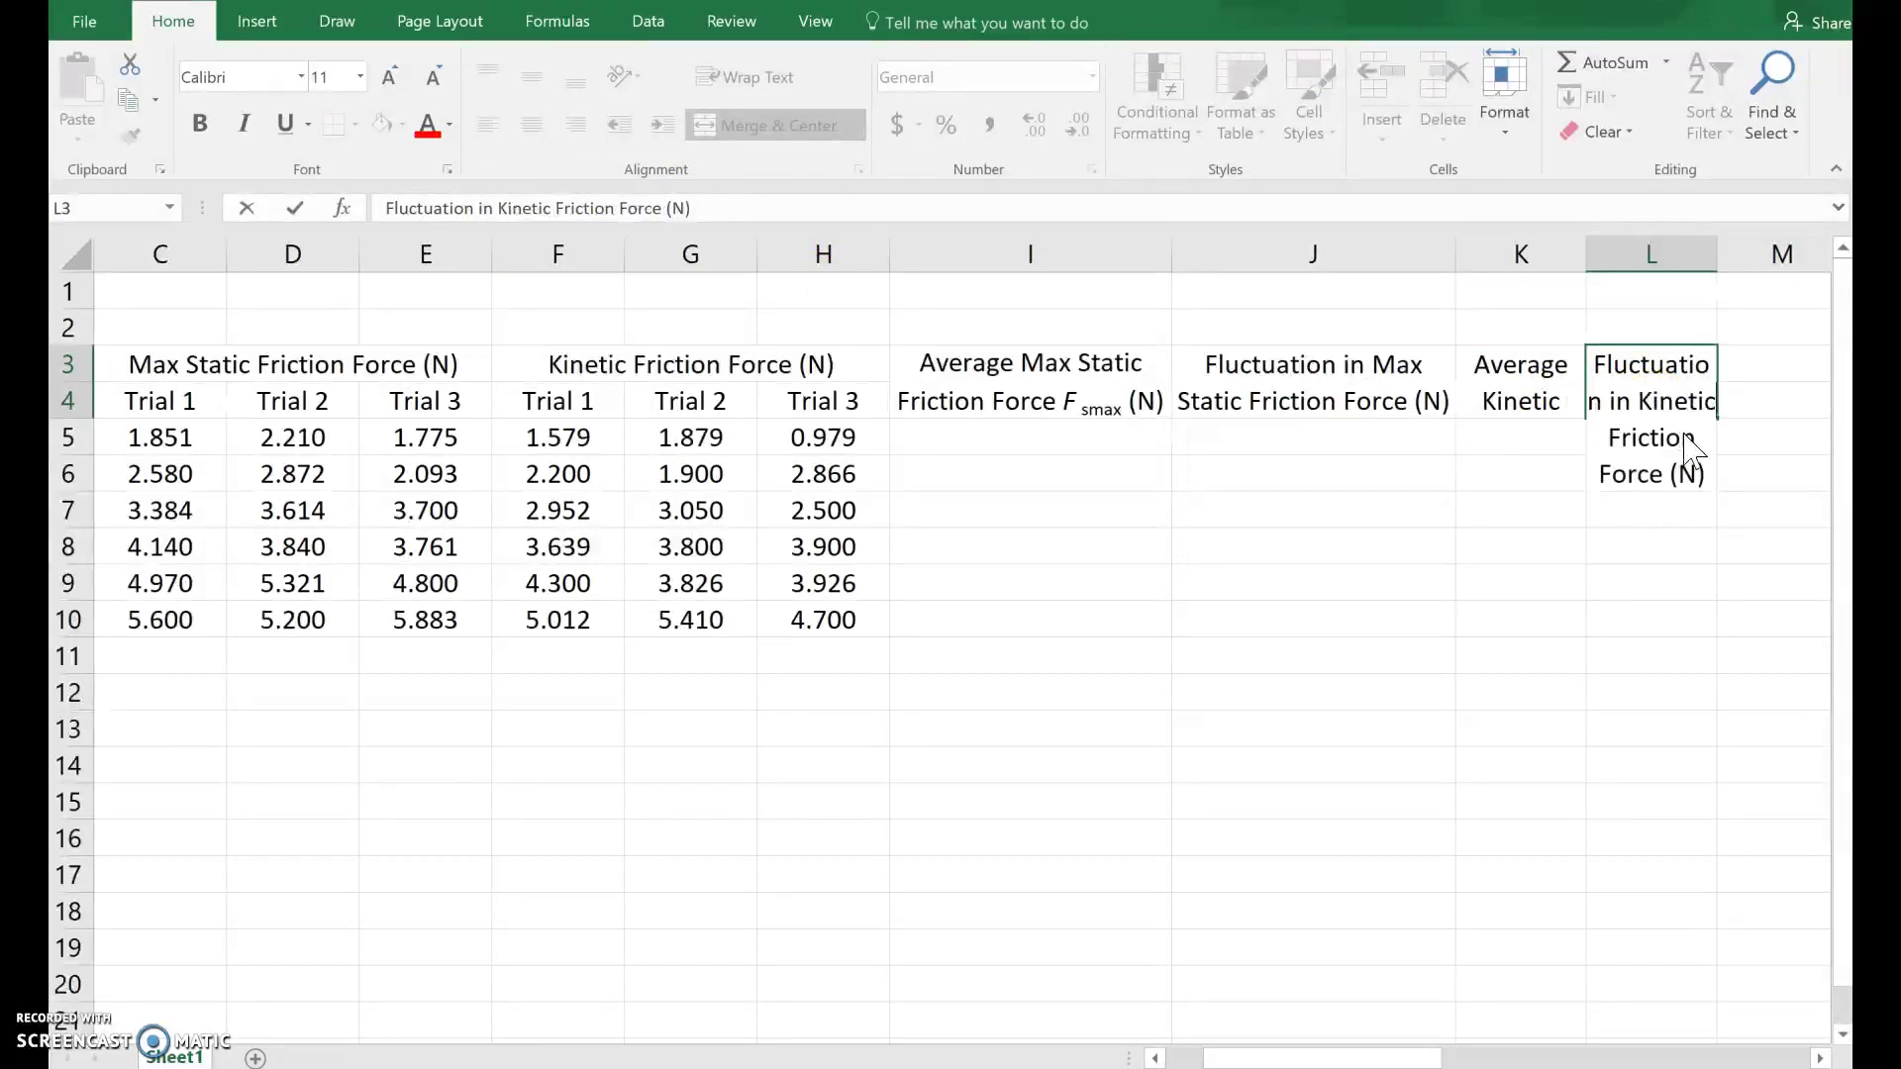
{"action": "key", "text": "ctrl+Return"}
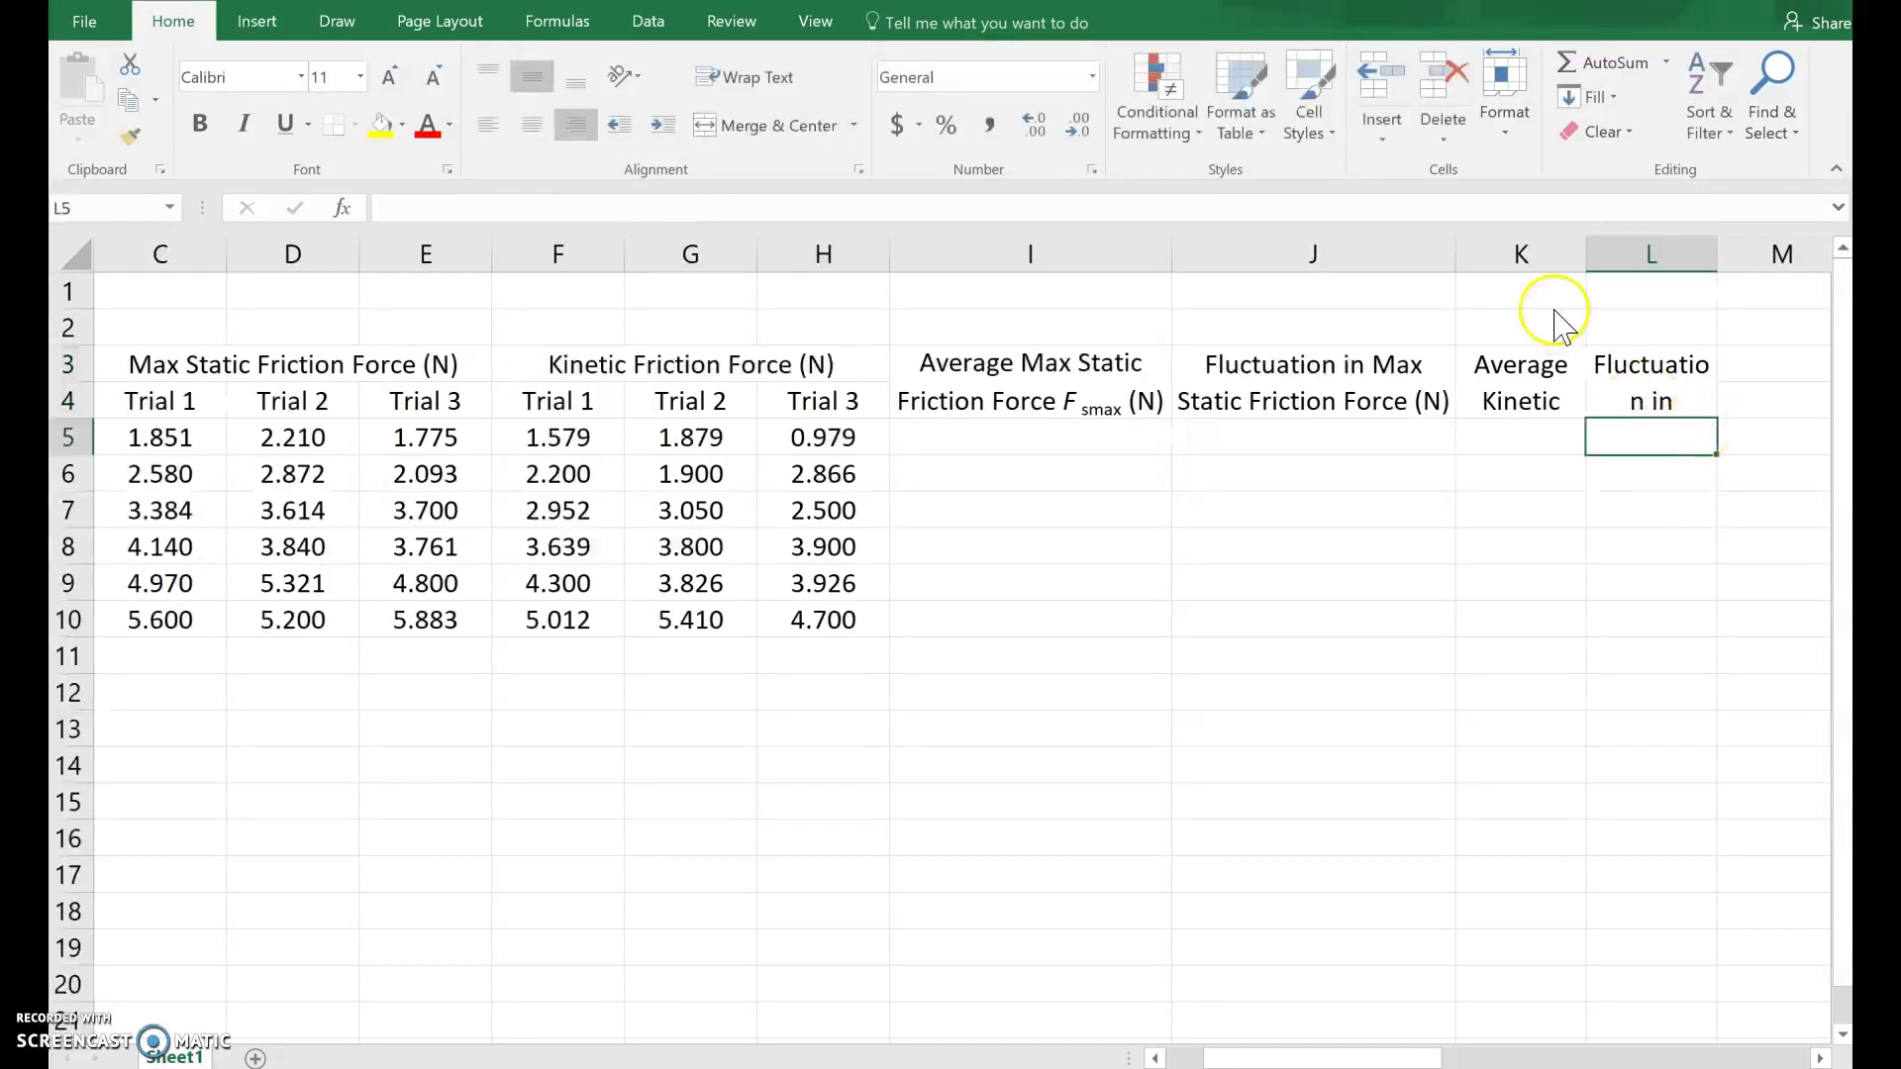
Step: Widen columns K and L to about 13.5, then nudge column K, so both kinetic headings fit
{"action": "left_click_drag", "start_coordinate": [1532, 247], "coordinate": [1646, 255]}
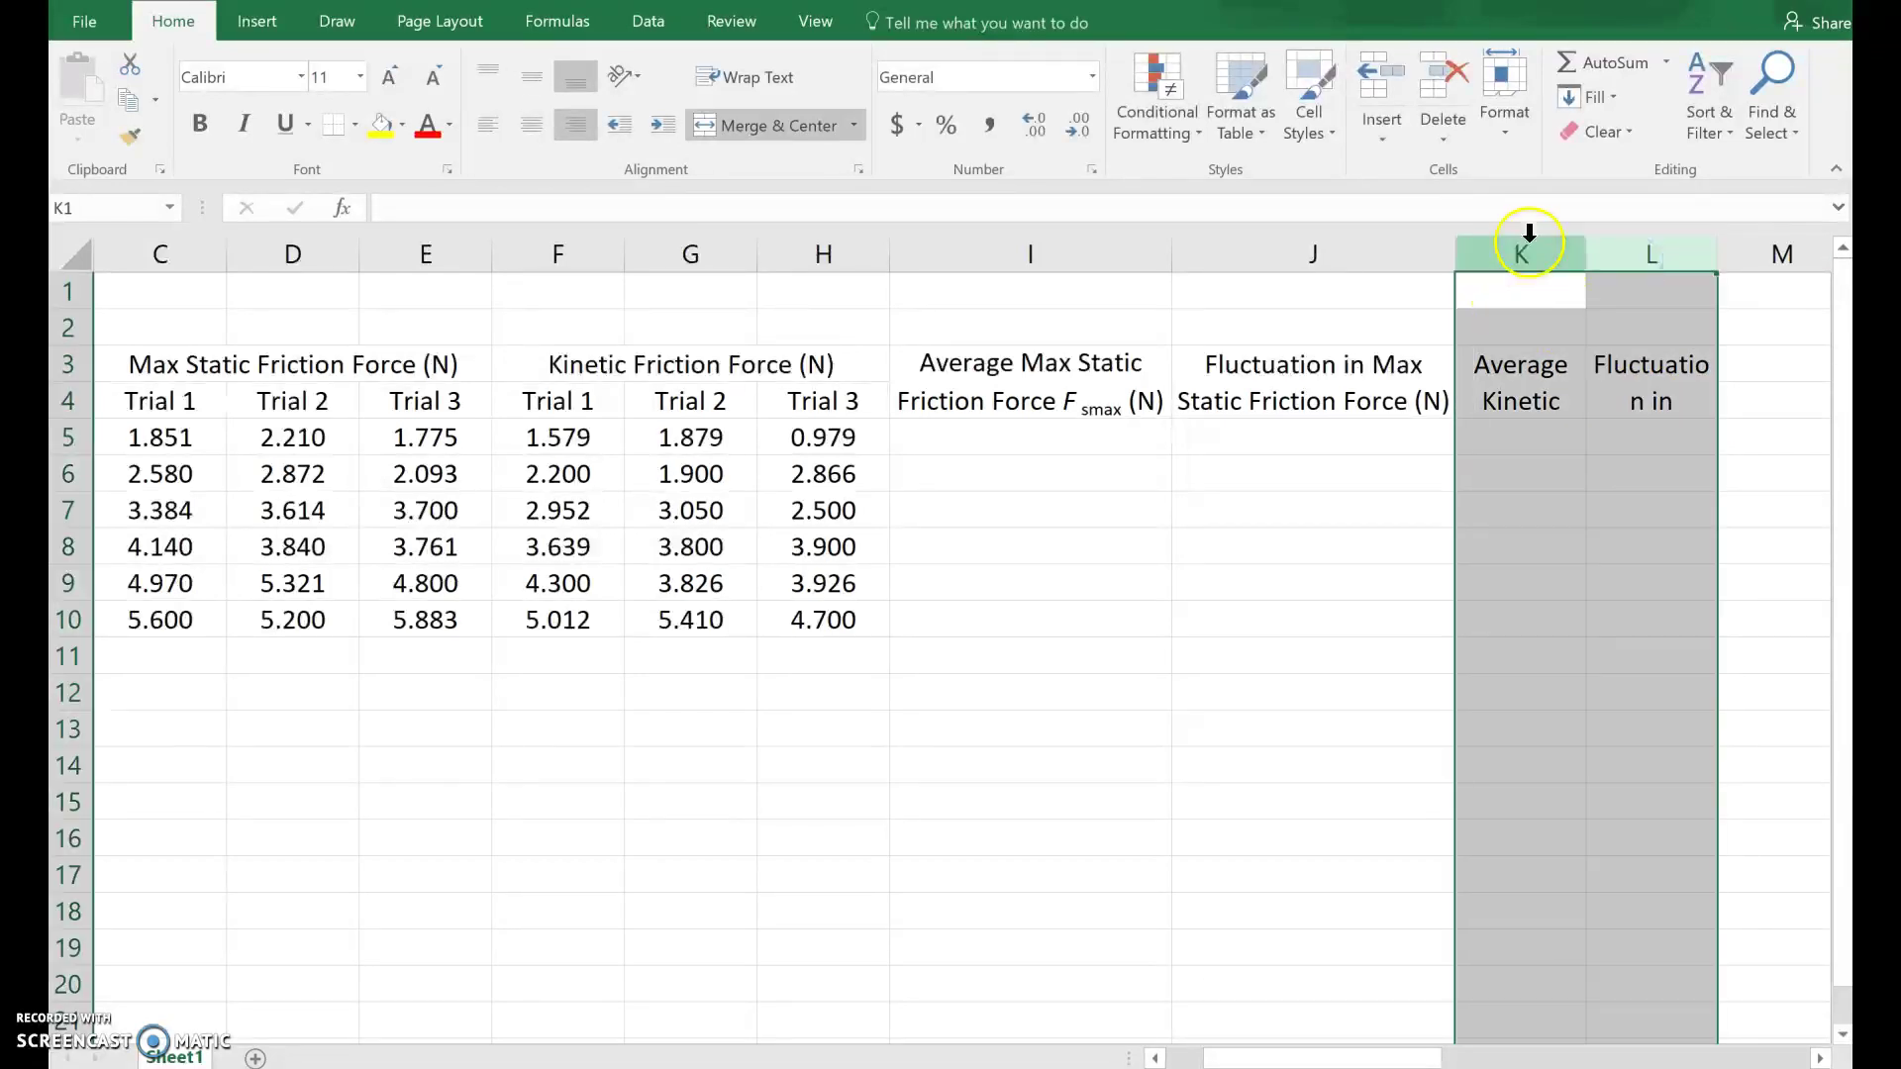
{"action": "left_click", "coordinate": [1528, 317]}
{"action": "left_click_drag", "start_coordinate": [1529, 253], "coordinate": [1638, 250]}
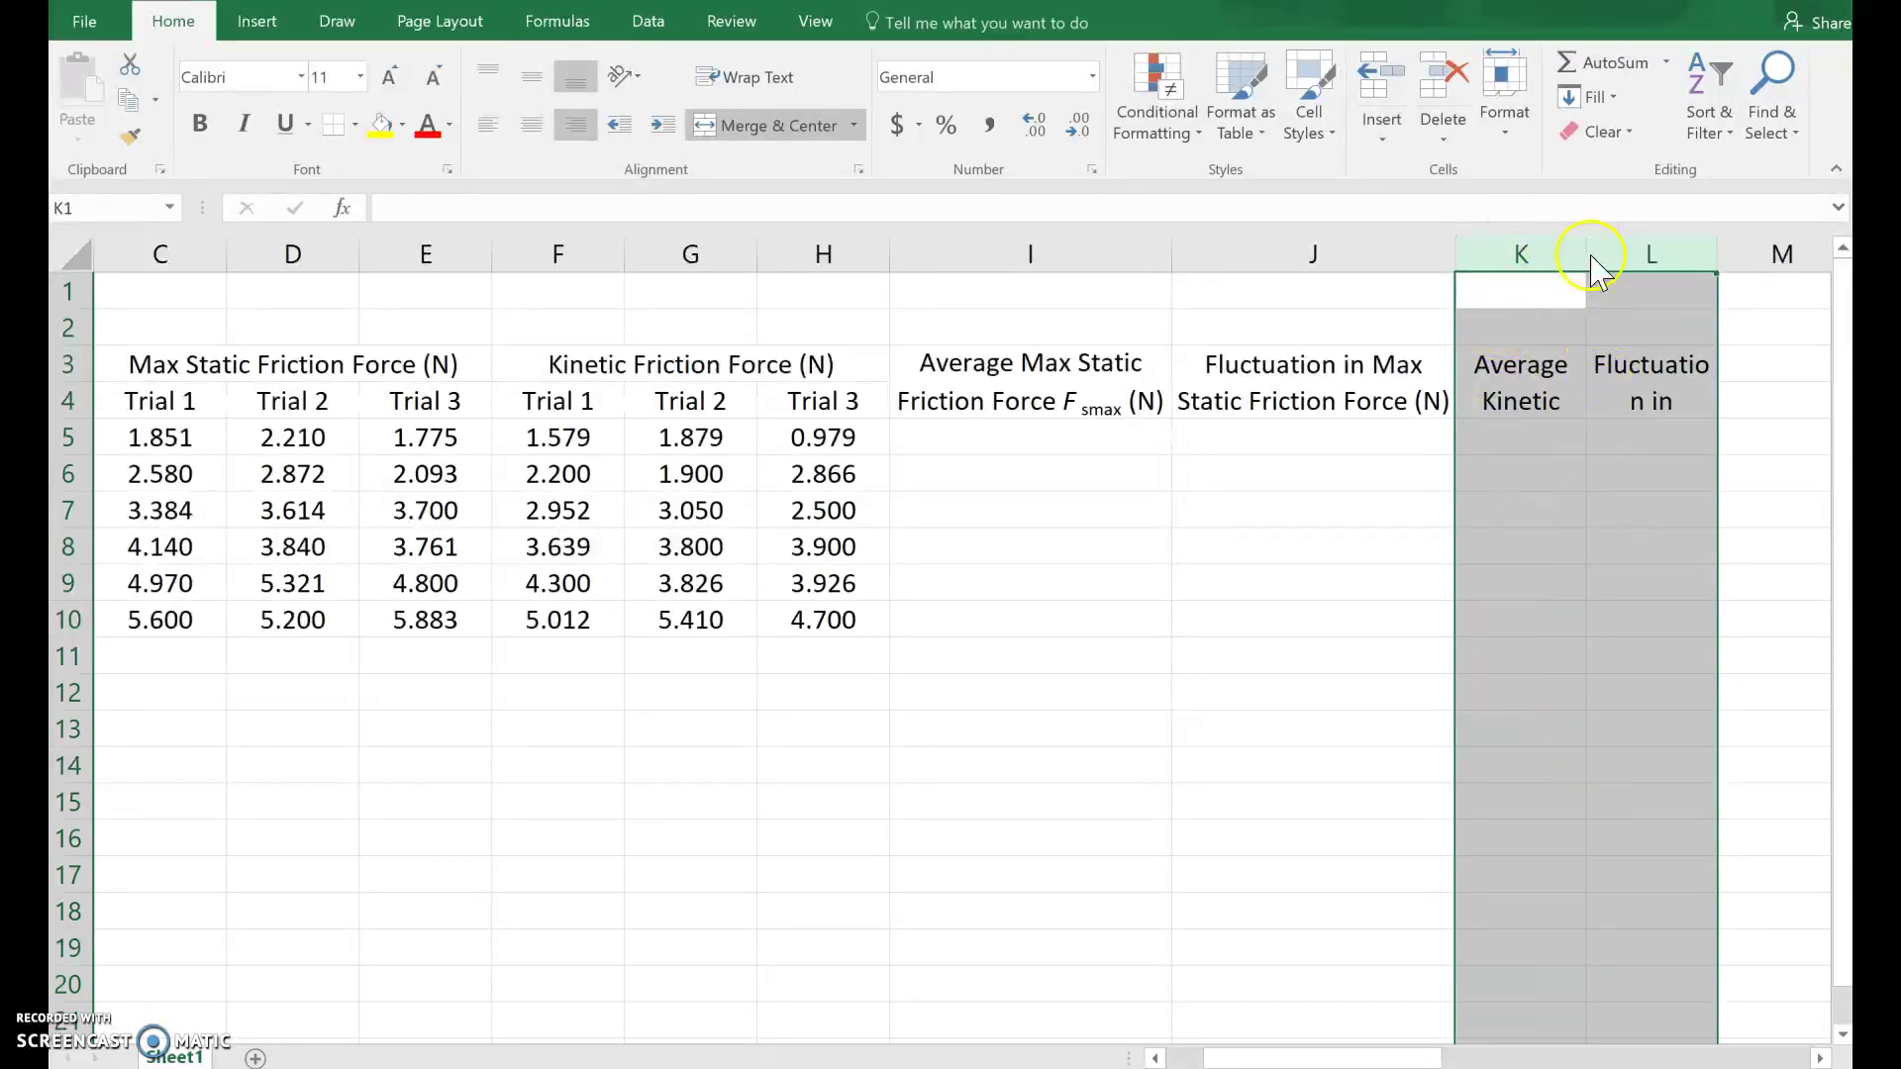
{"action": "left_click_drag", "start_coordinate": [1585, 252], "coordinate": [1740, 251]}
{"action": "left_click", "coordinate": [1634, 525]}
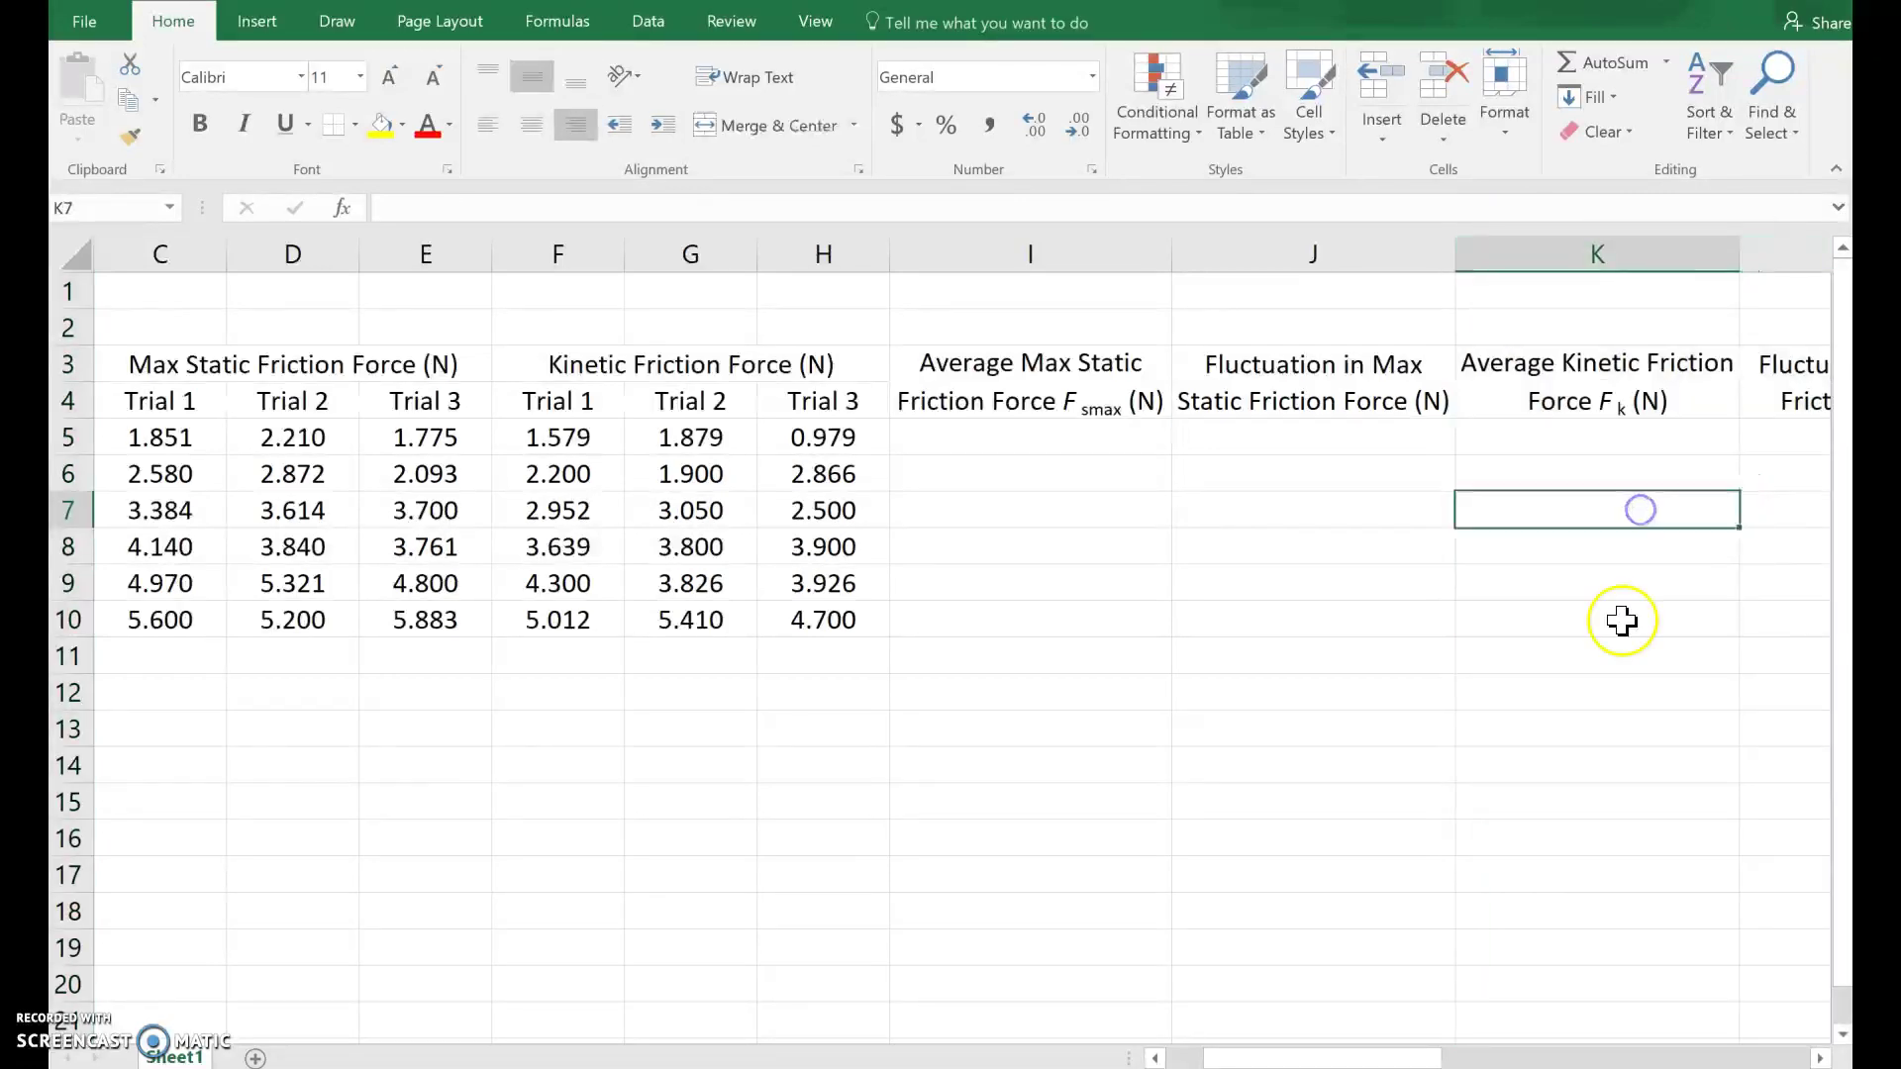
{"action": "left_click_drag", "start_coordinate": [1430, 1056], "coordinate": [1448, 1056]}
{"action": "scroll", "coordinate": [1566, 728], "scroll_direction": "right", "scroll_amount": 2}
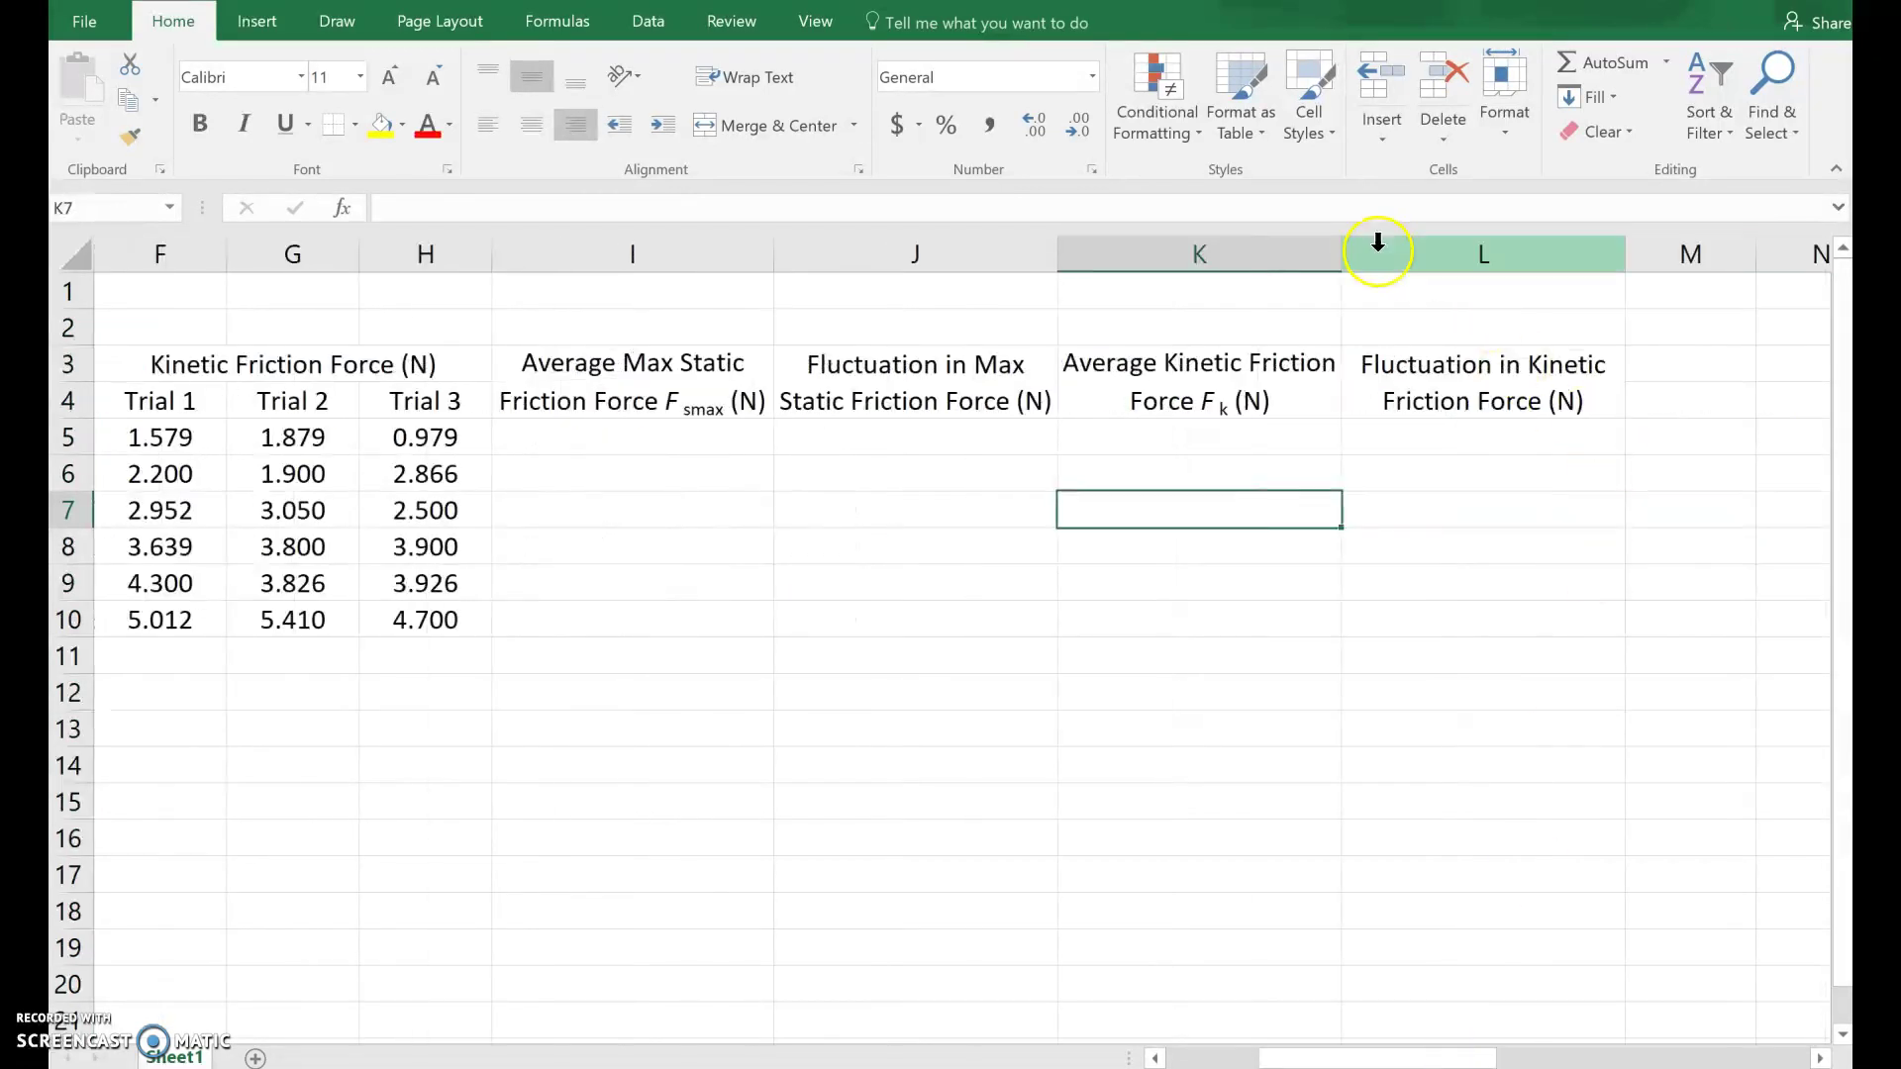
{"action": "left_click_drag", "start_coordinate": [1340, 247], "coordinate": [1324, 254]}
{"action": "left_click", "coordinate": [1380, 518]}
{"action": "left_click", "coordinate": [715, 437]}
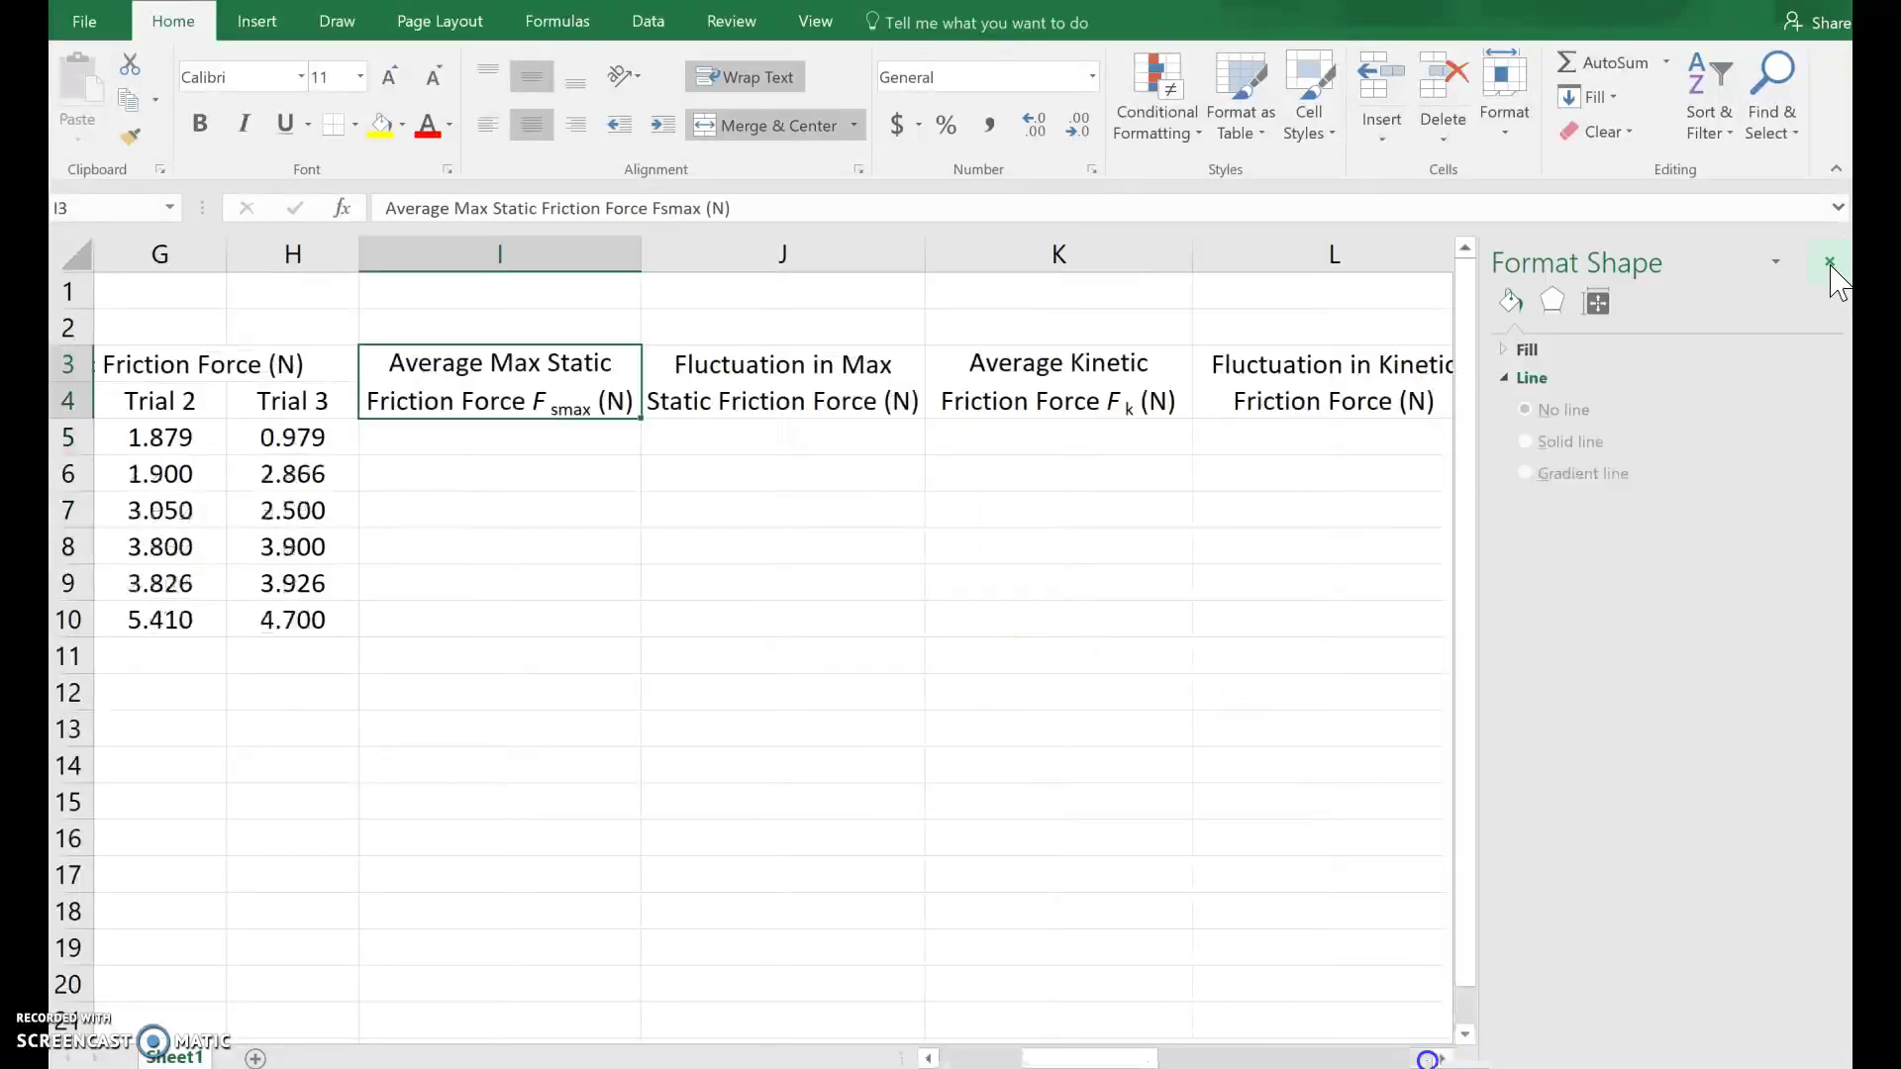
Step: Insert a blank column before column I, shifting the summary headings over to J–M
{"action": "left_click", "coordinate": [1831, 266]}
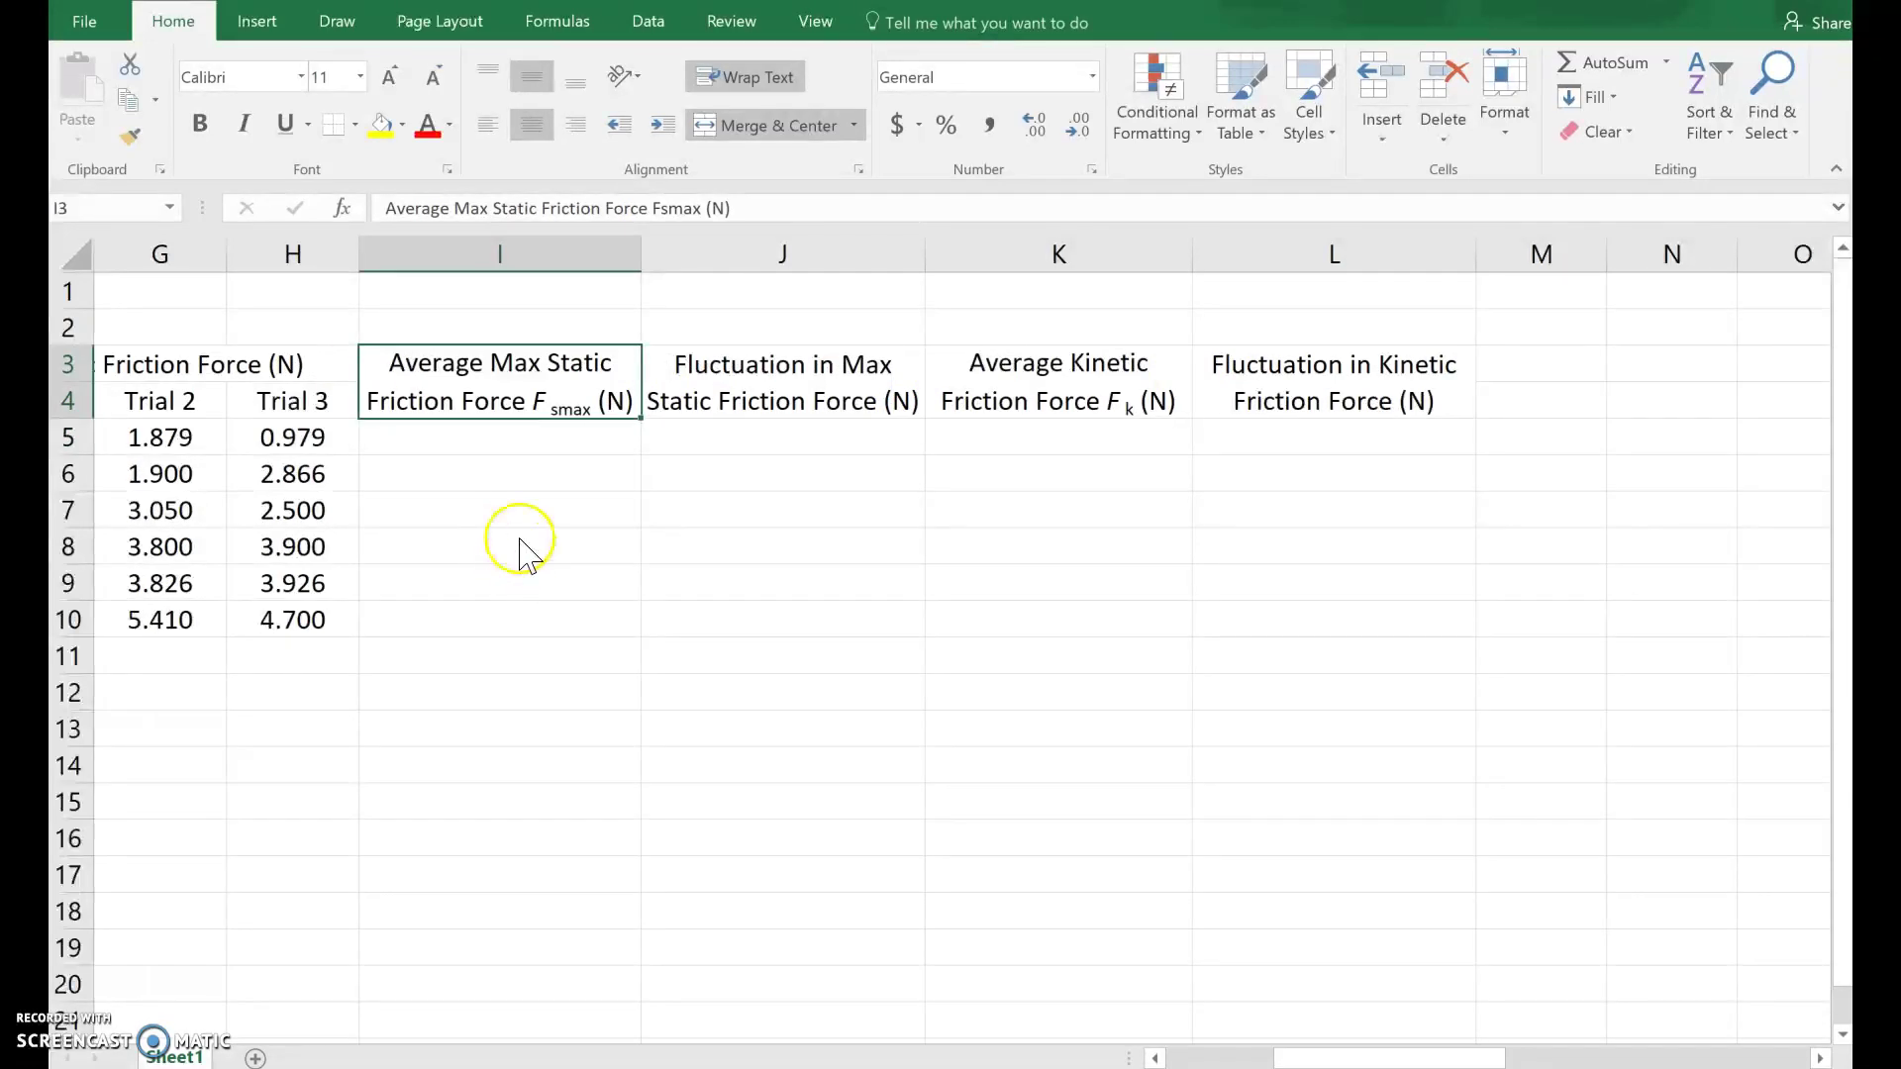
{"action": "right_click", "coordinate": [489, 255]}
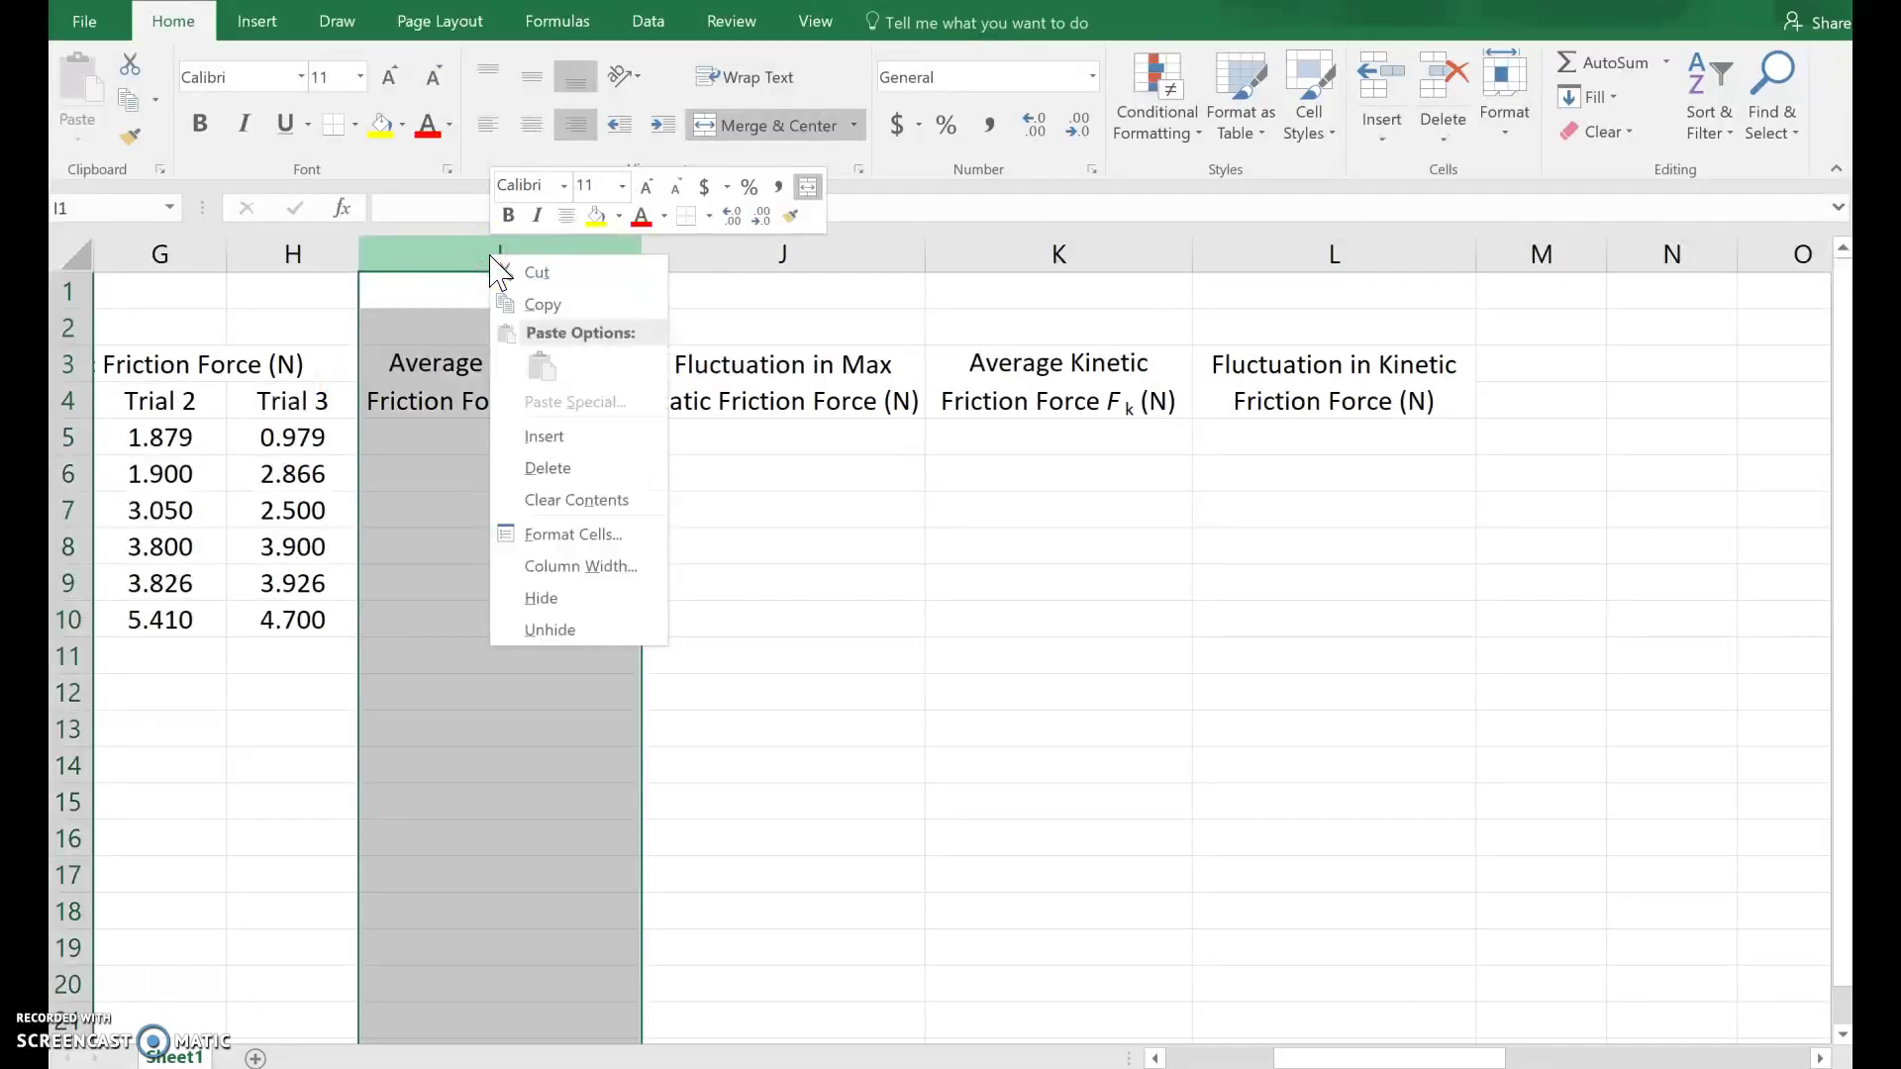
{"action": "left_click", "coordinate": [747, 445]}
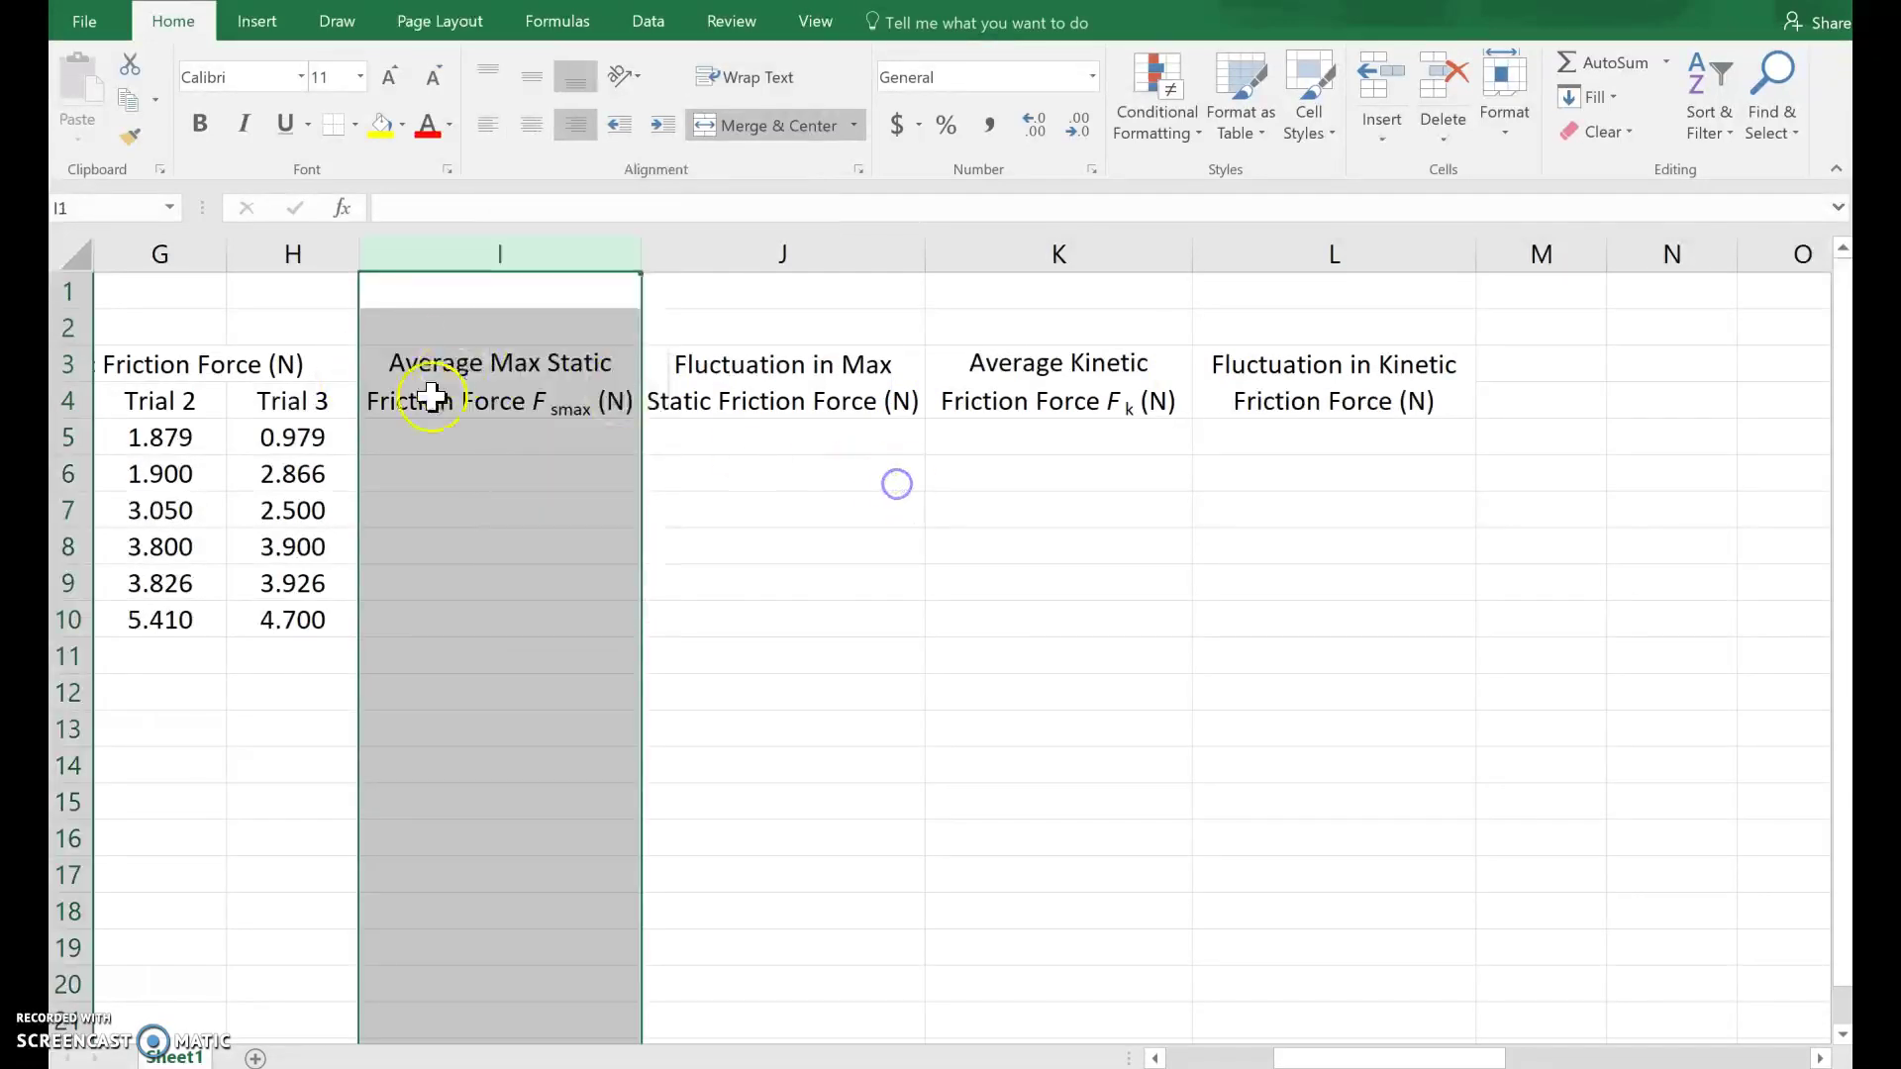
{"action": "right_click", "coordinate": [479, 252]}
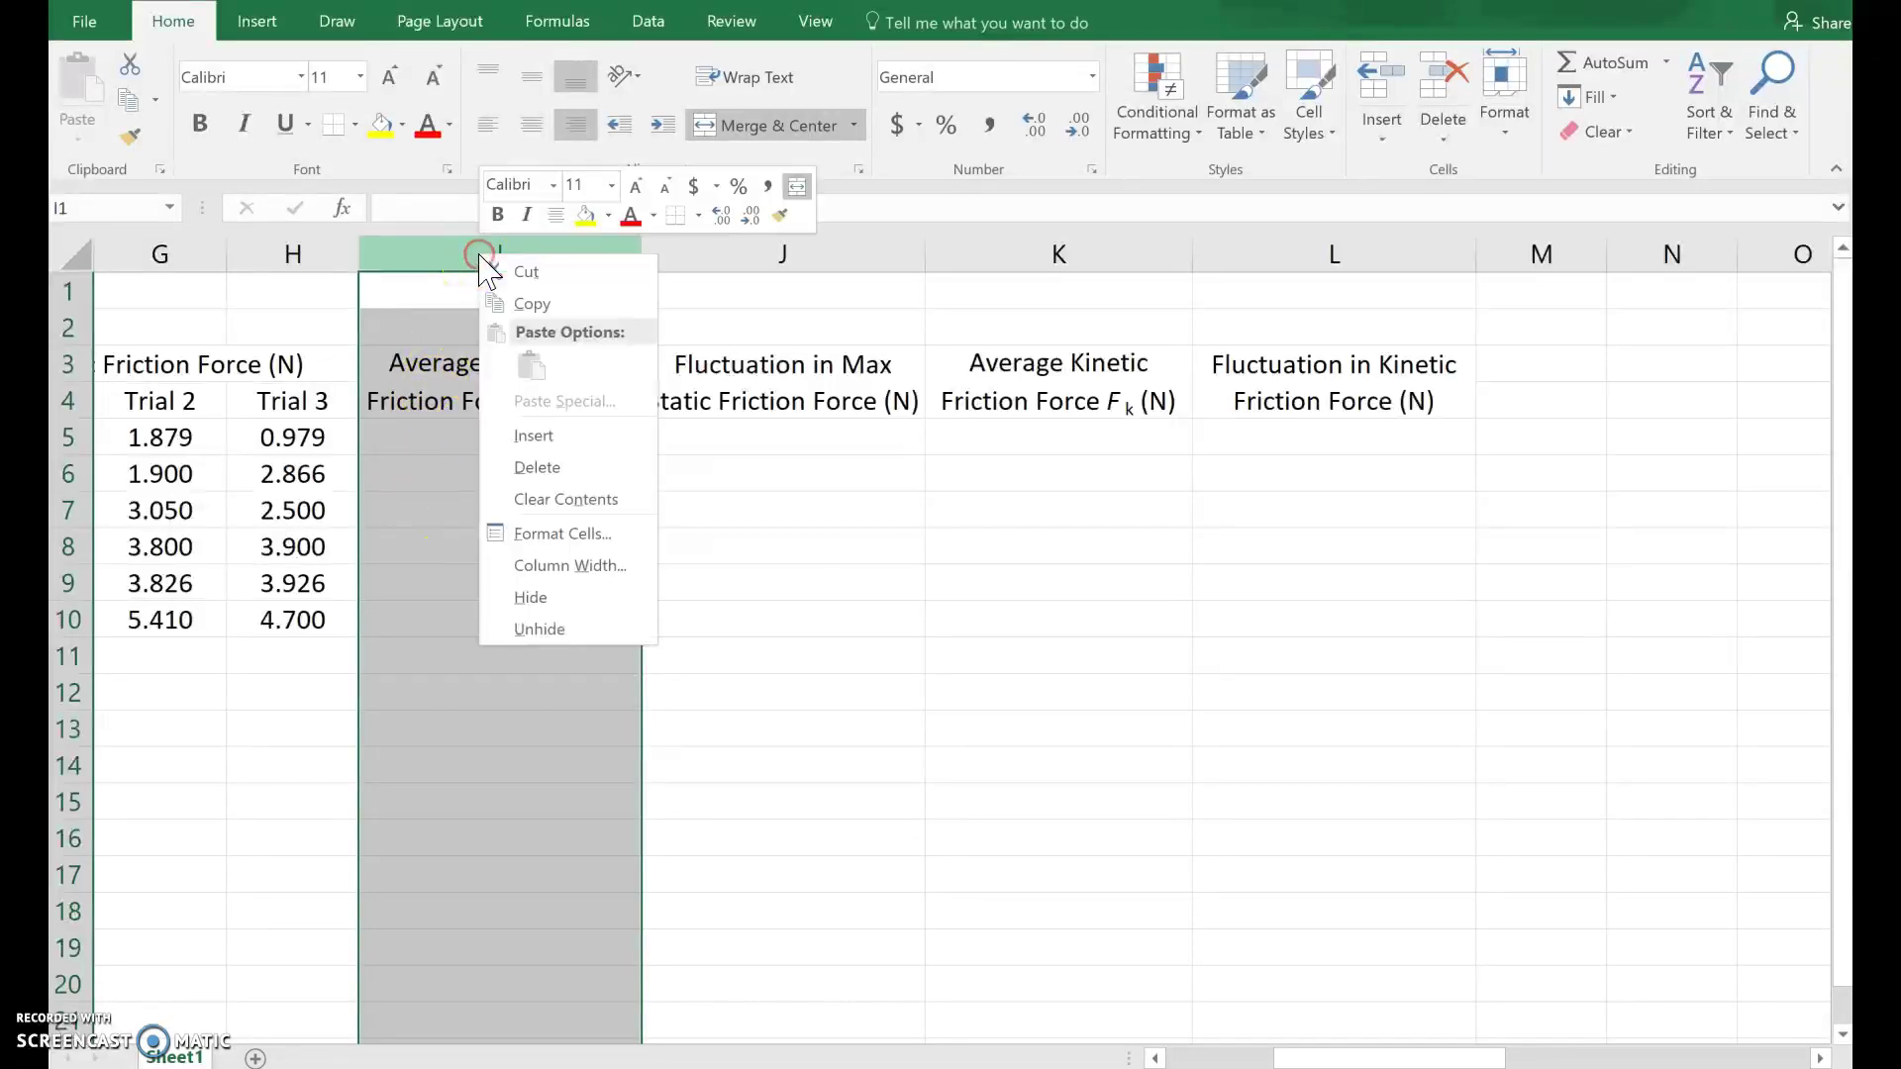
{"action": "left_click", "coordinate": [479, 259]}
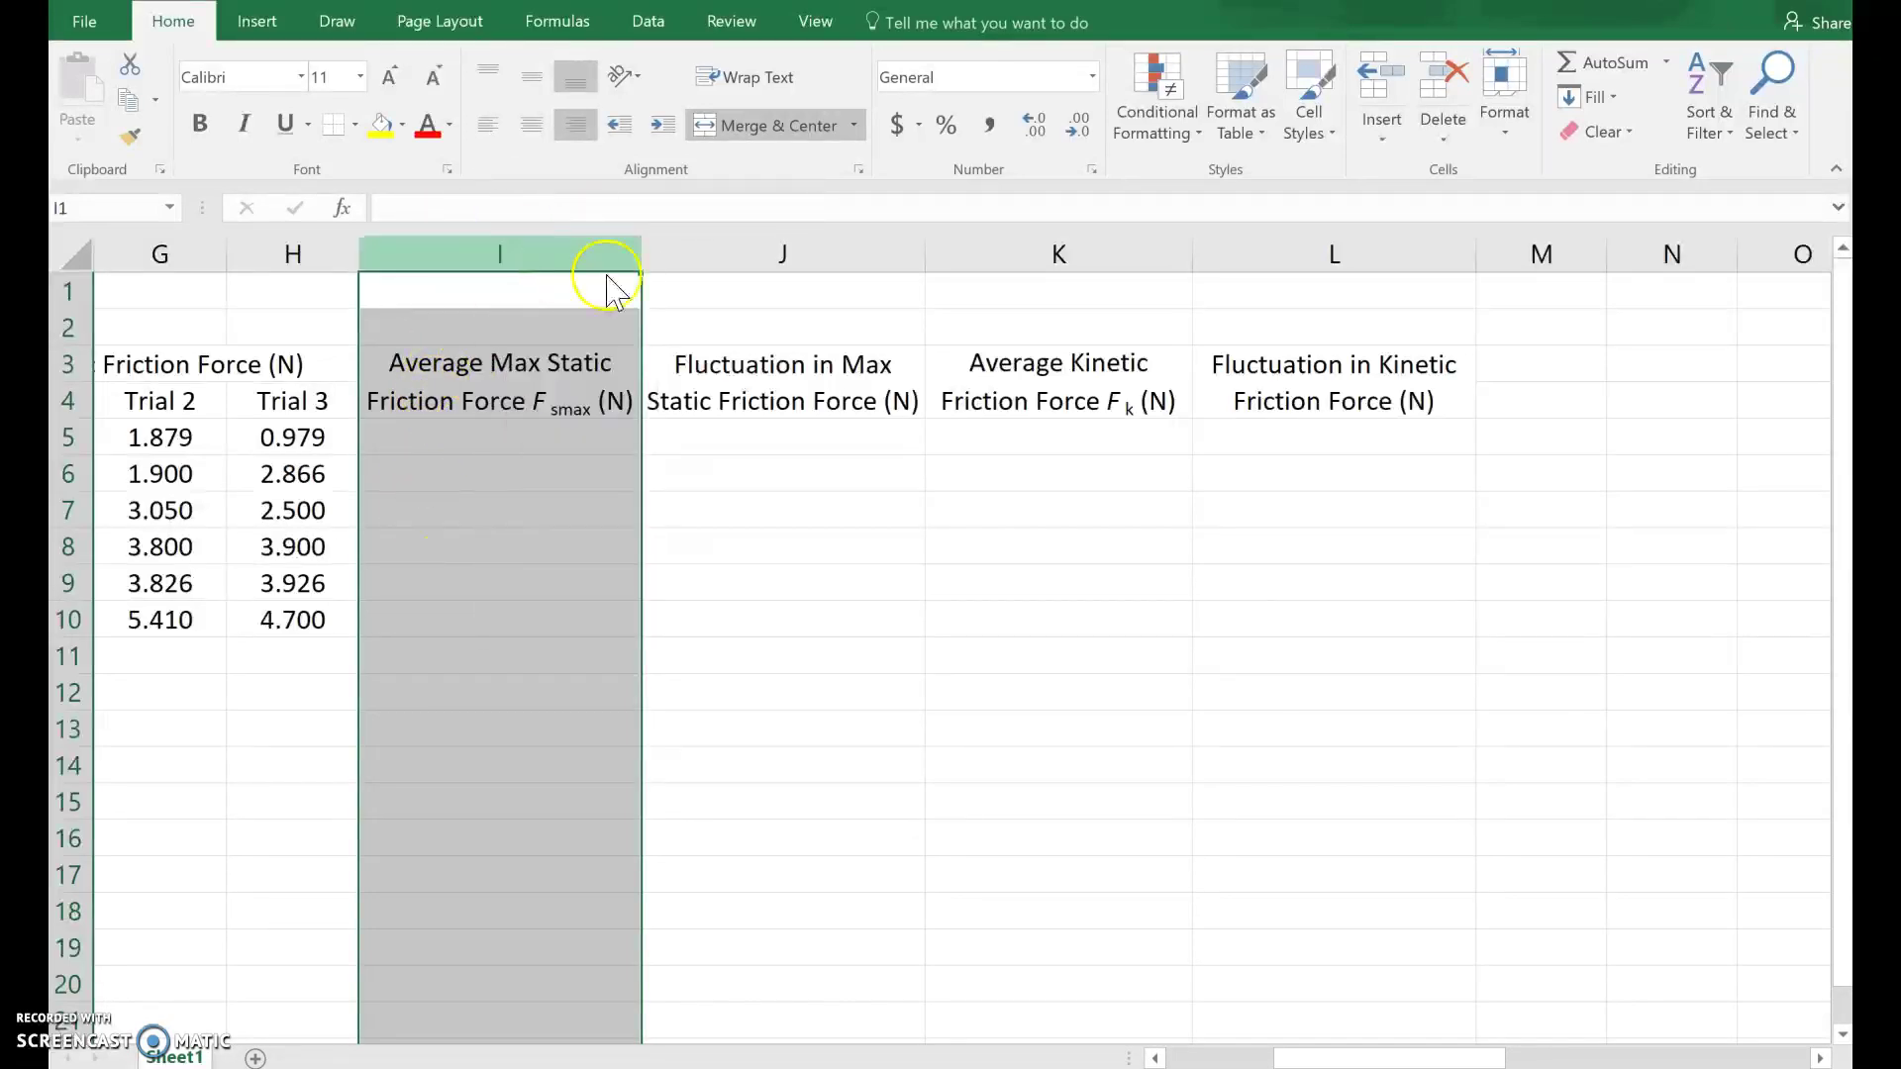
{"action": "left_click", "coordinate": [470, 302]}
{"action": "right_click", "coordinate": [479, 255]}
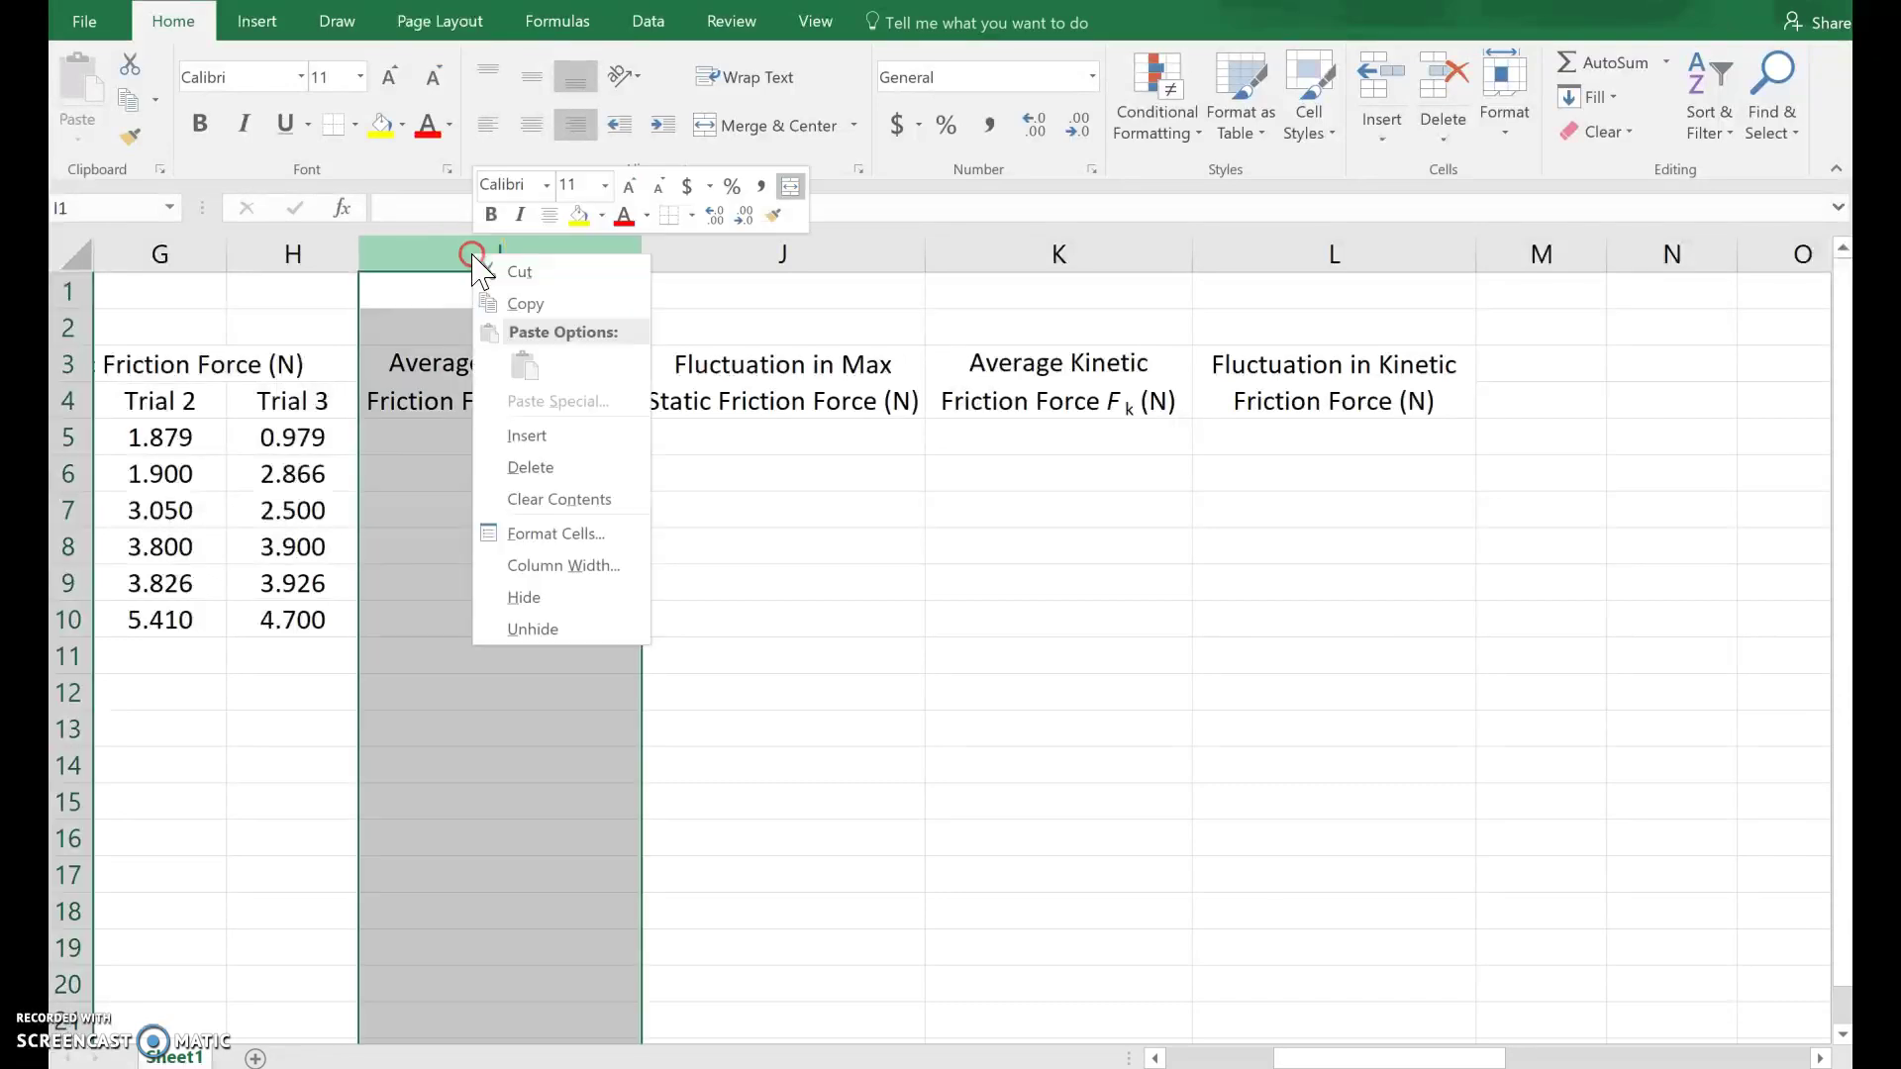
{"action": "left_click", "coordinate": [509, 437]}
{"action": "left_click", "coordinate": [440, 376]}
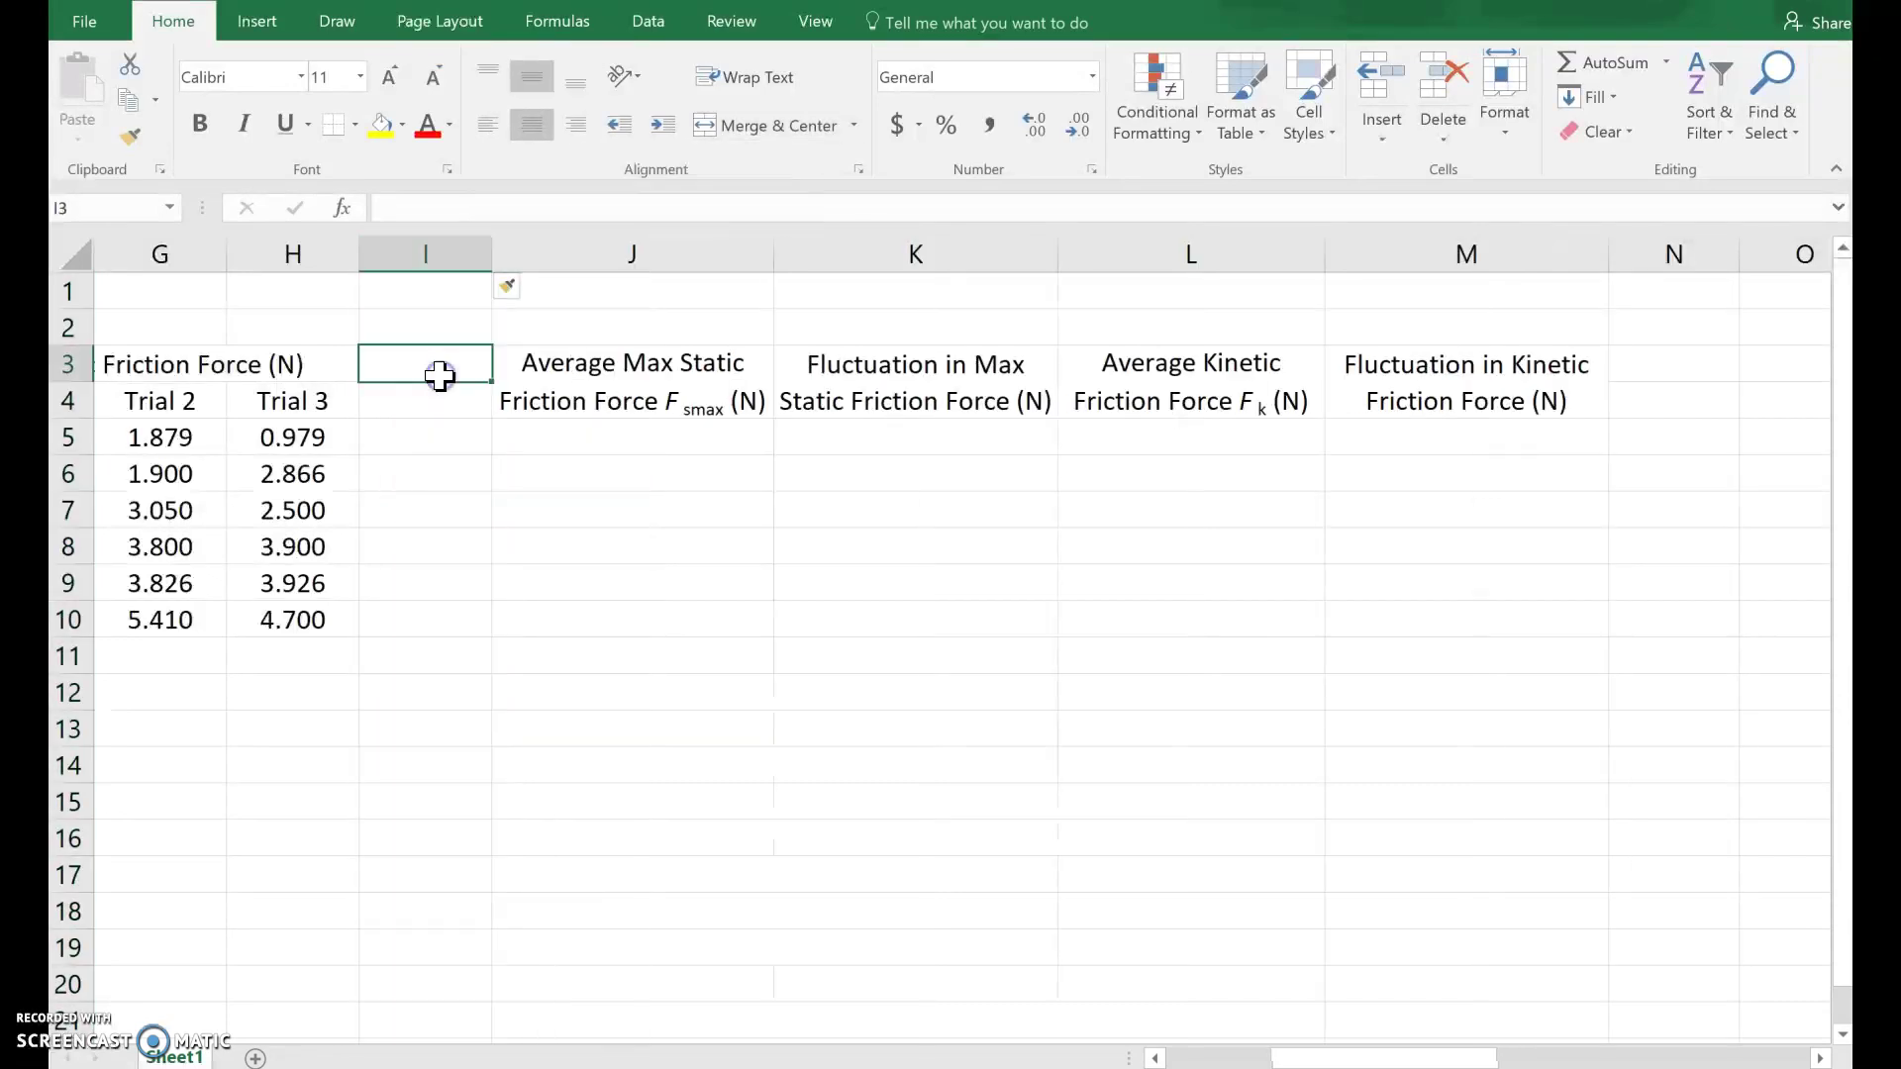
Step: Enter 'Normal Force (N)' in I3, merge it across I3:I4 with wrapped text, and widen column I
{"action": "type", "text": "Nortma"}
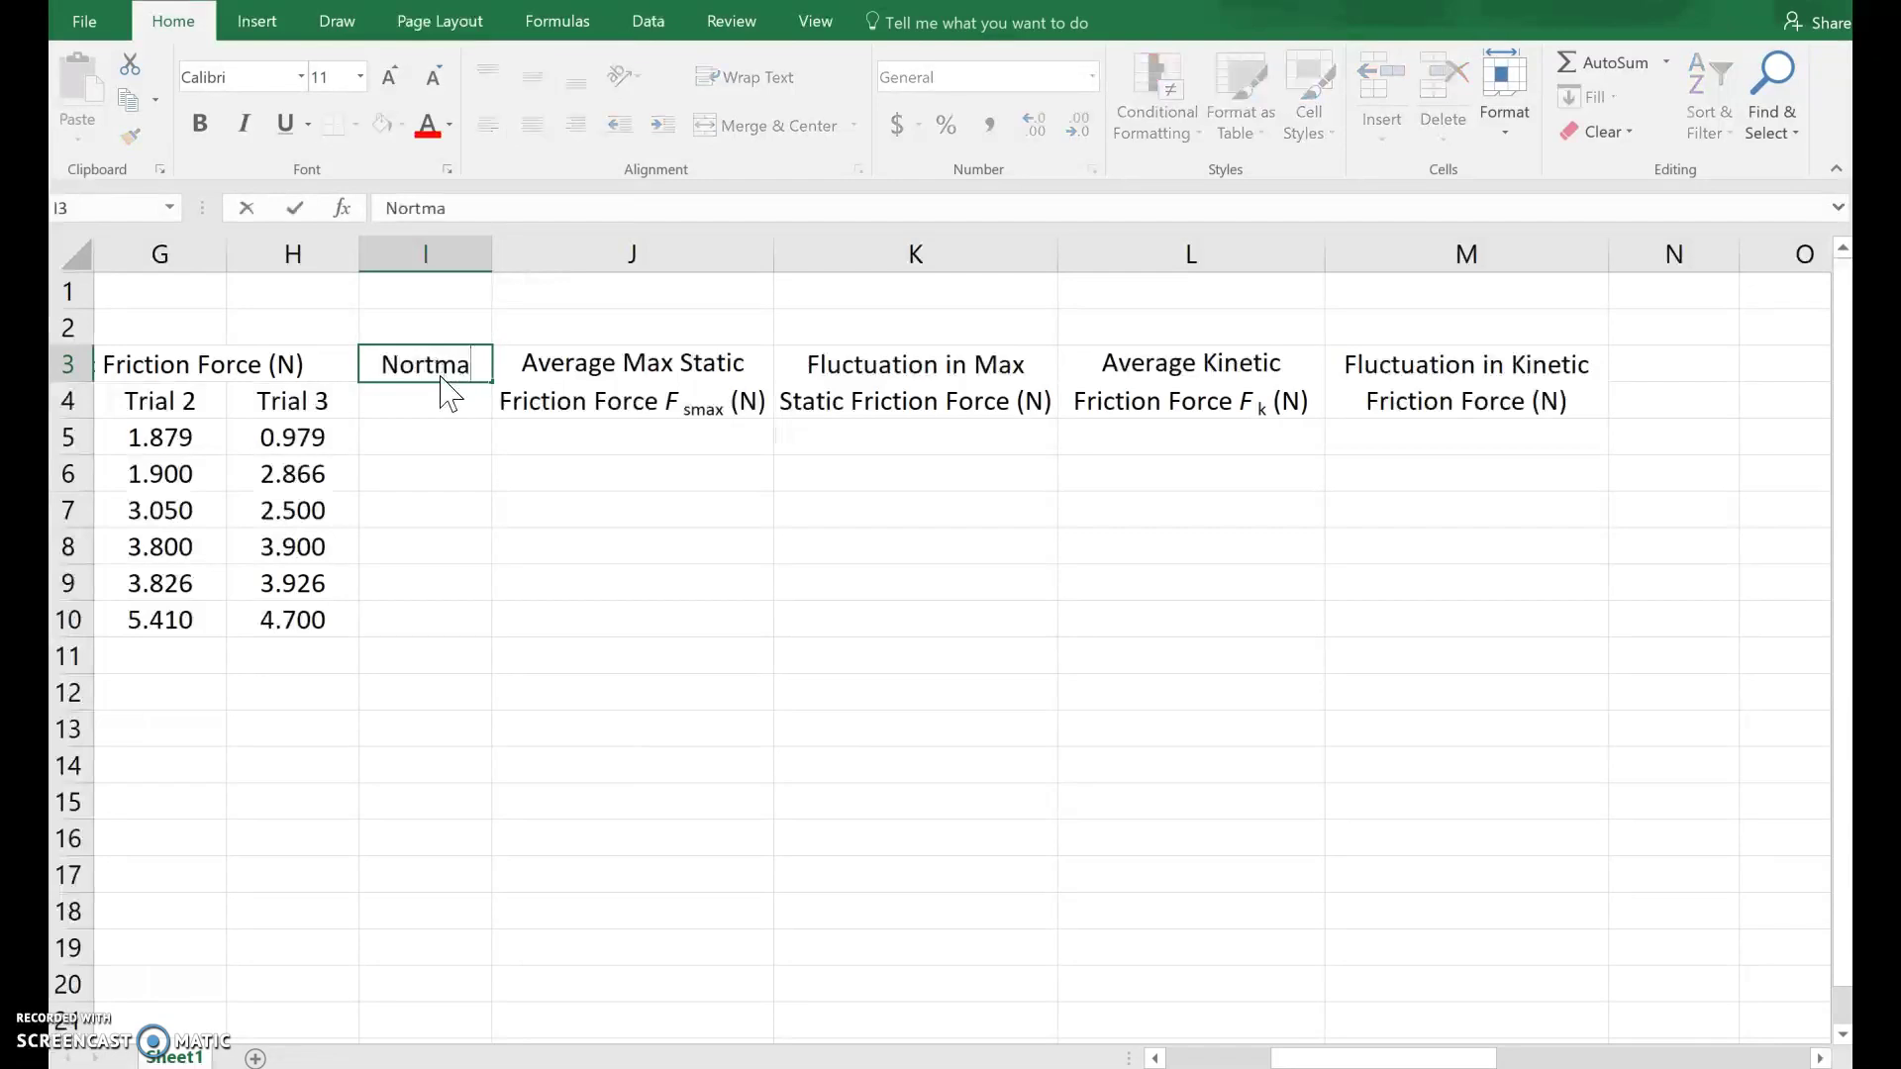
{"action": "key", "text": "BackSpace"}
{"action": "key", "text": "BackSpace"}
{"action": "key", "text": "BackSpace"}
{"action": "type", "text": "mal For"}
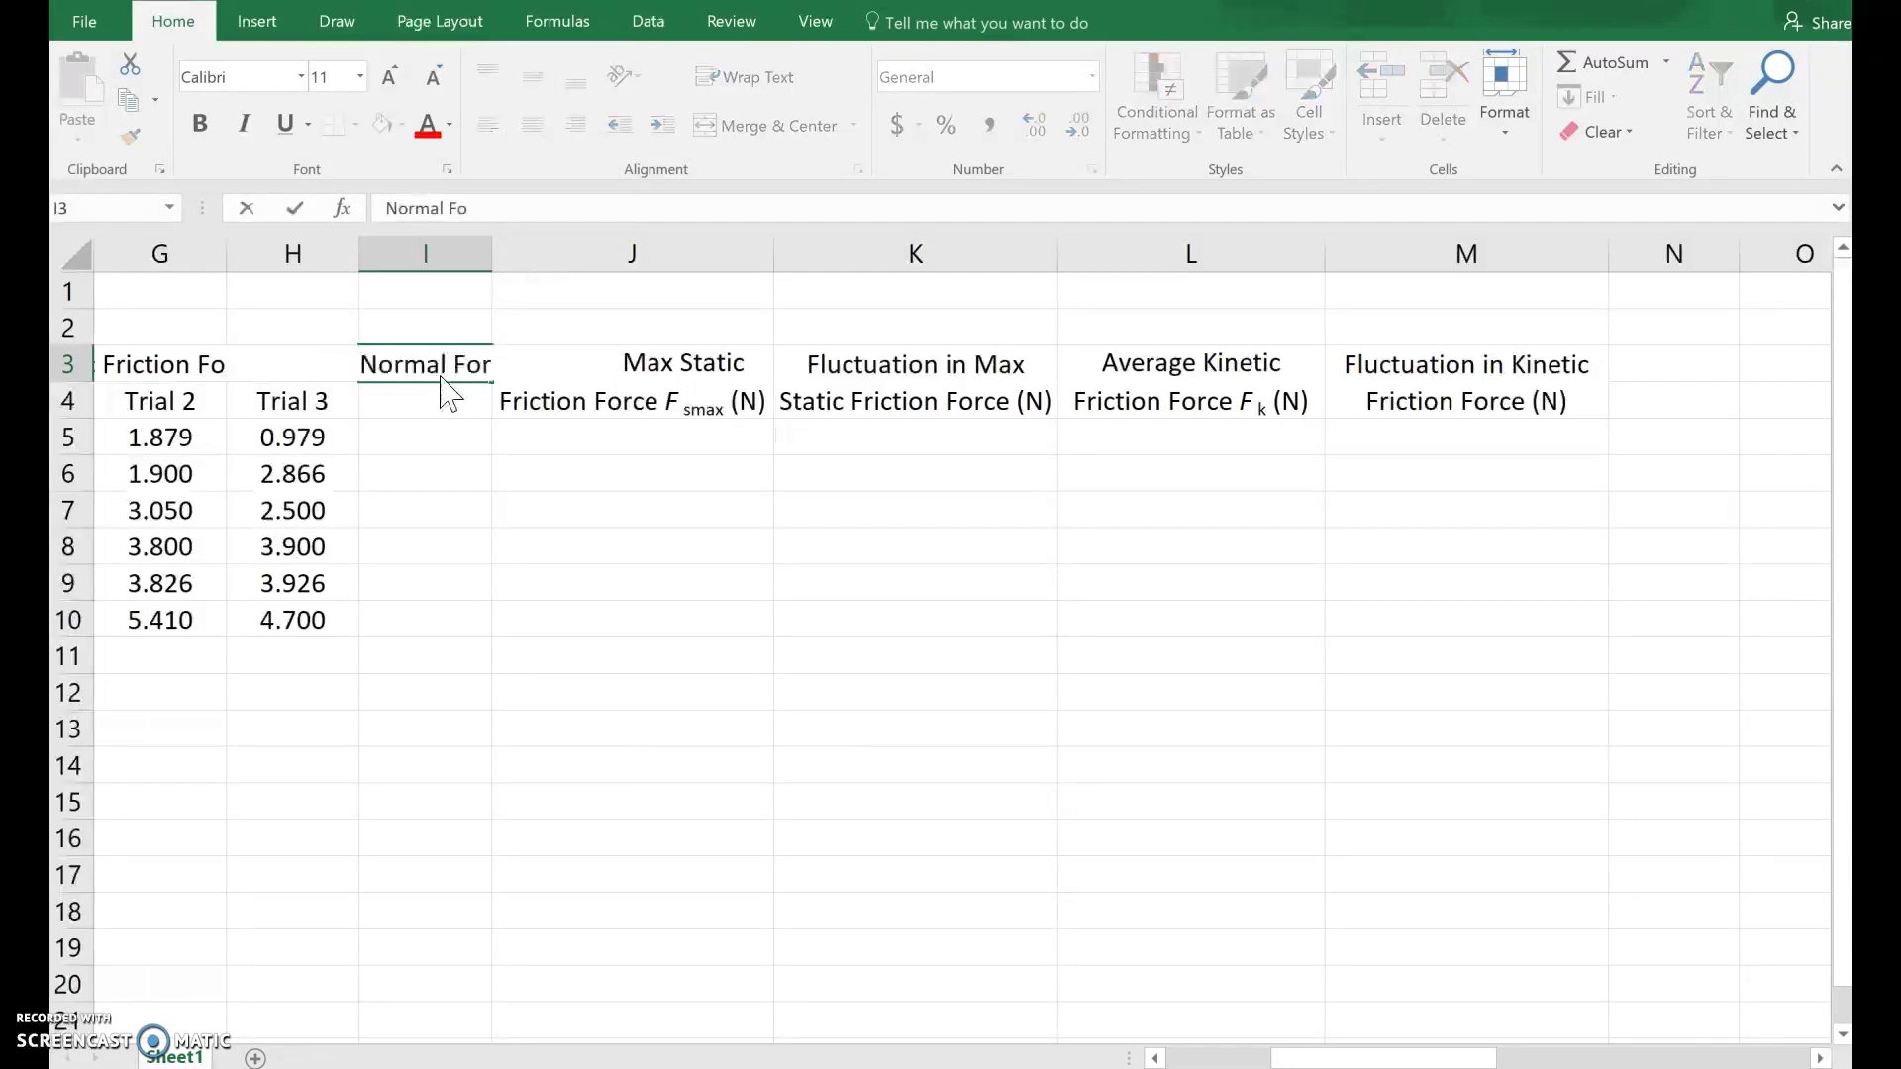
{"action": "type", "text": "ce (N)"}
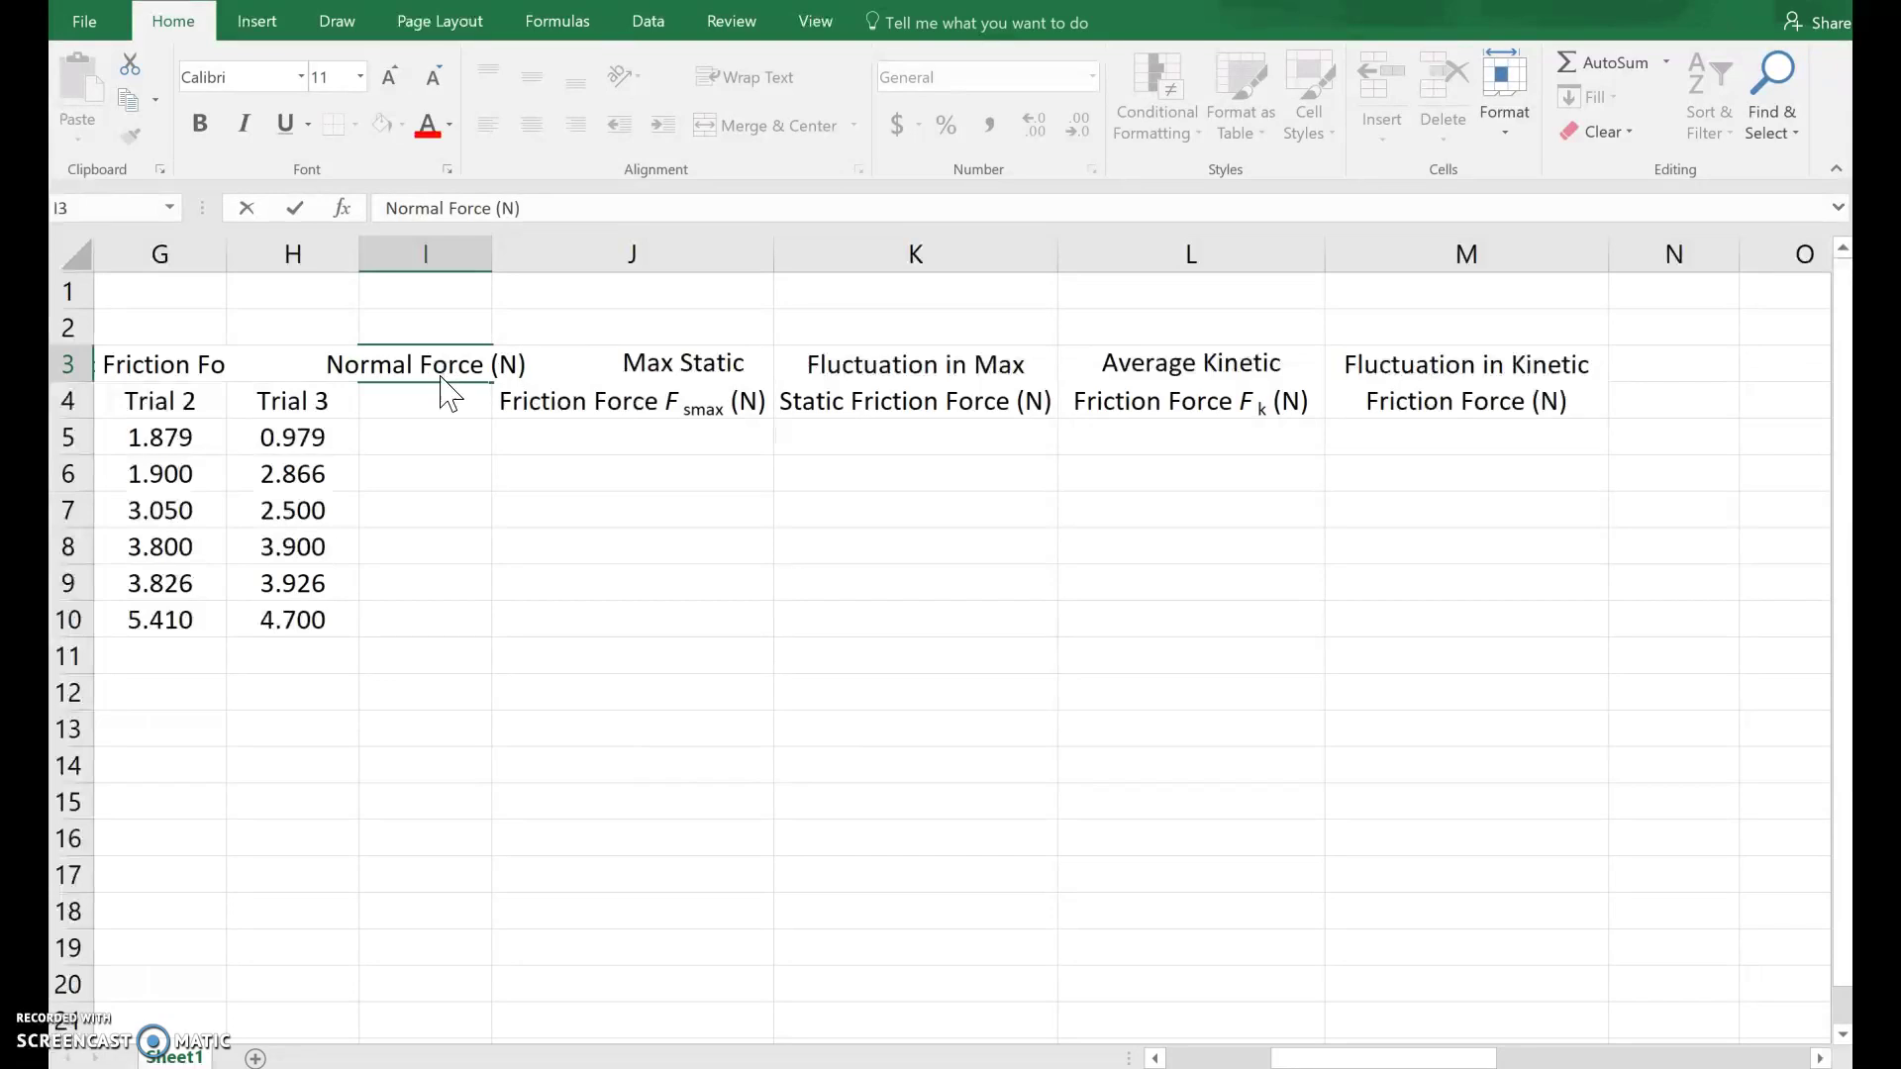
{"action": "key", "text": "Return"}
{"action": "left_click_drag", "start_coordinate": [436, 368], "coordinate": [436, 395]}
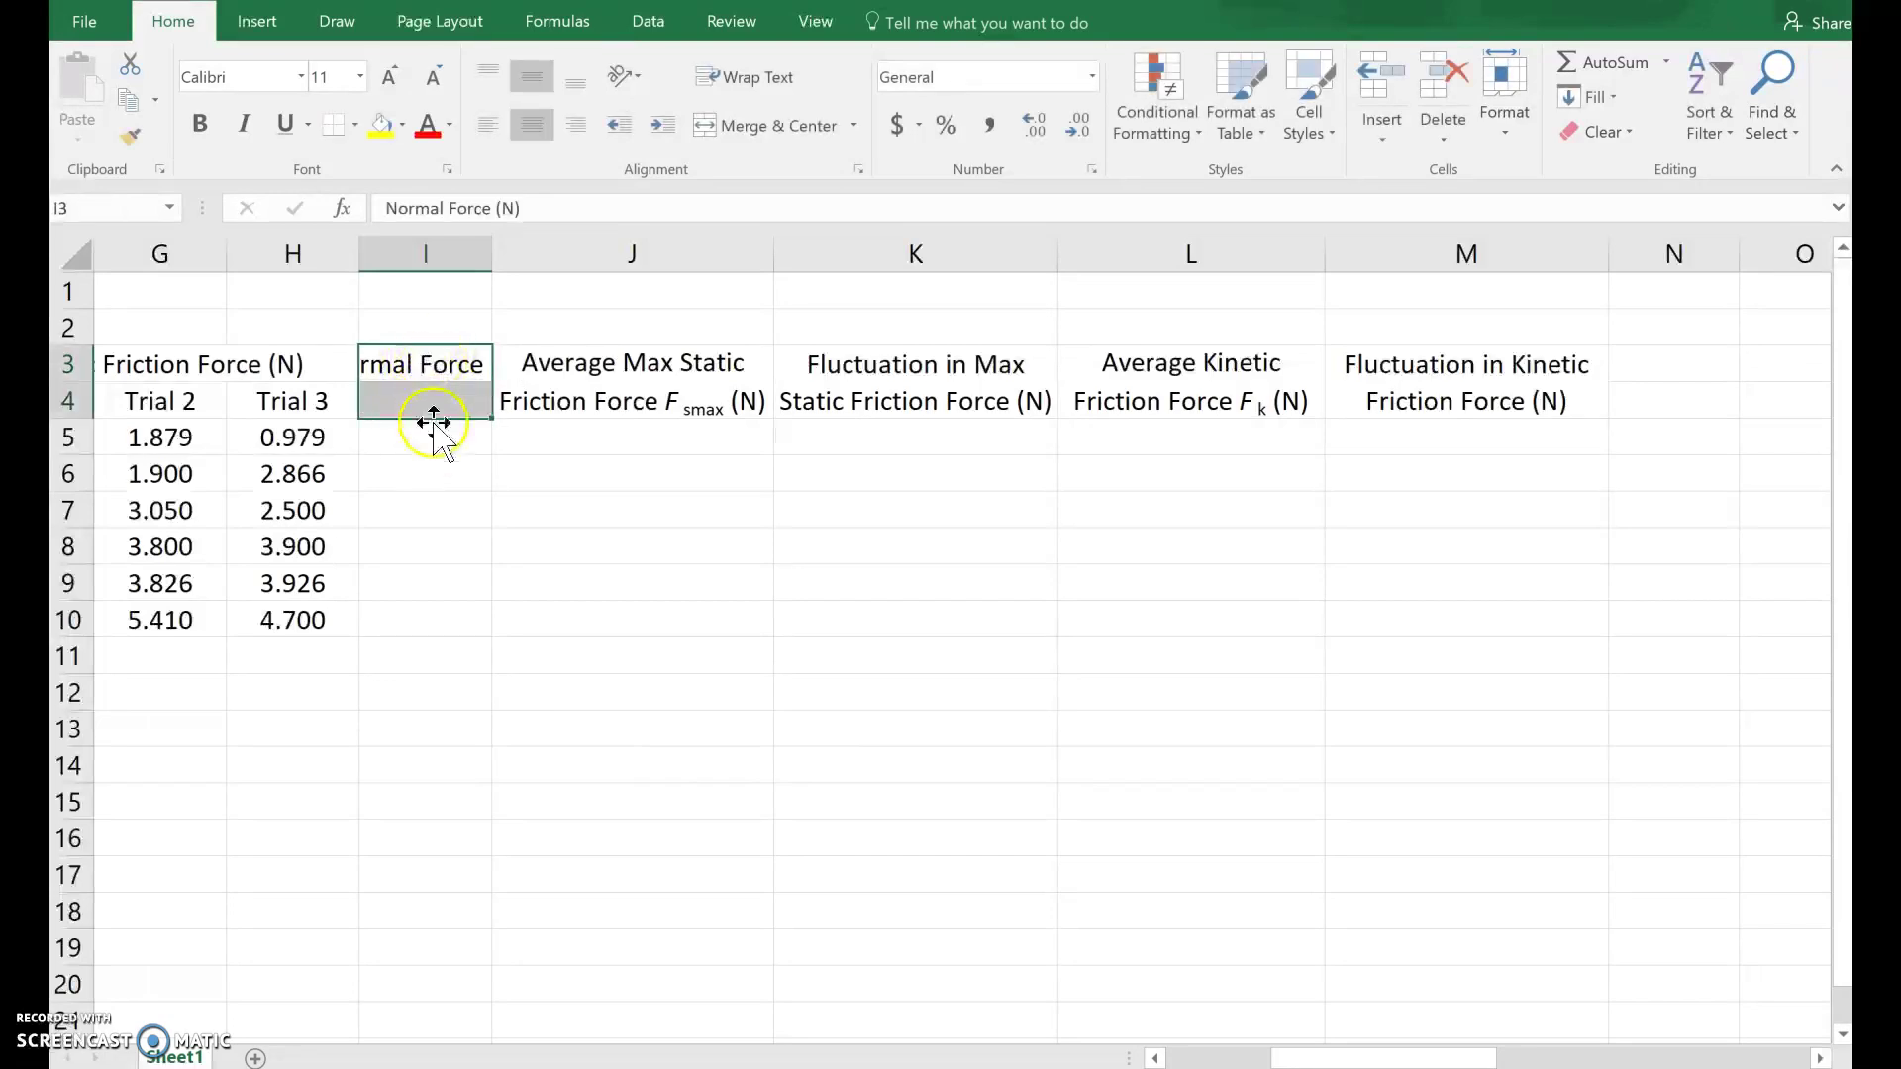
{"action": "left_click", "coordinate": [768, 127]}
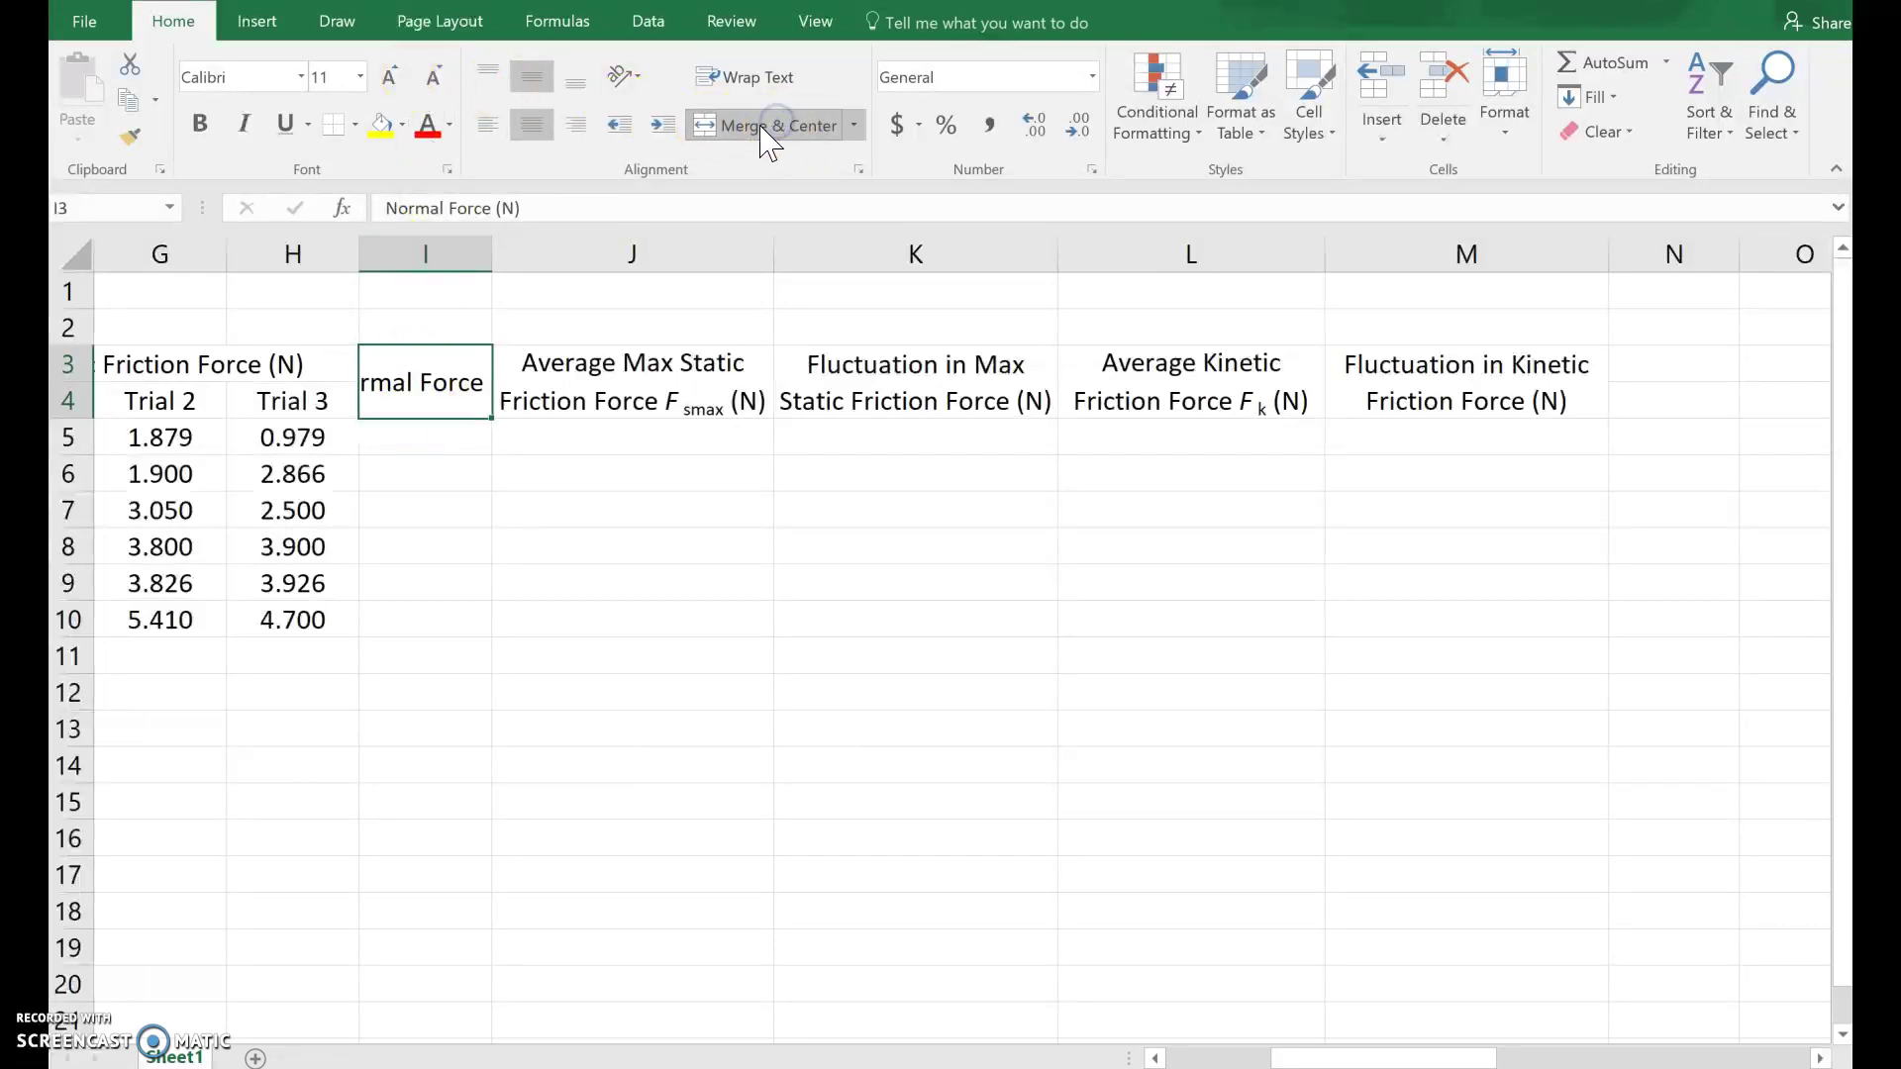
{"action": "left_click", "coordinate": [737, 76]}
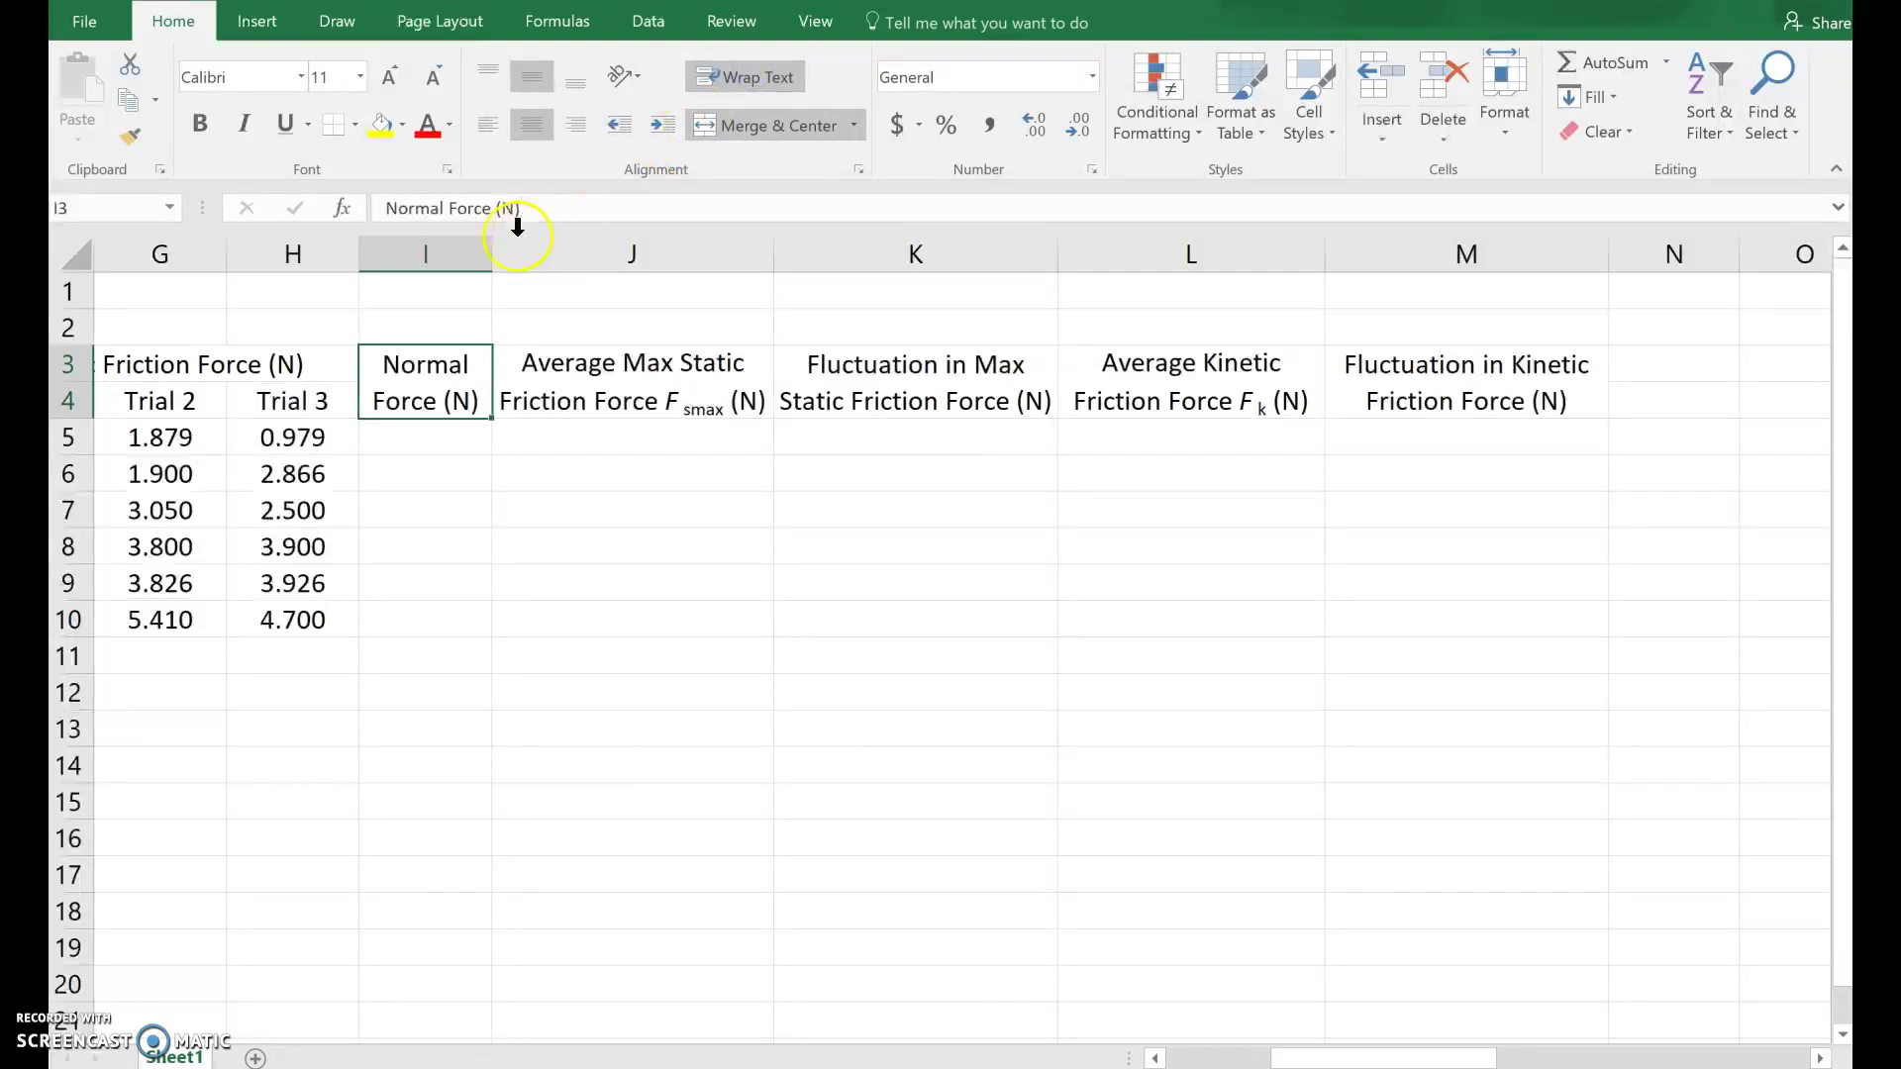
{"action": "left_click_drag", "start_coordinate": [495, 255], "coordinate": [507, 376]}
{"action": "left_click_drag", "start_coordinate": [1349, 1049], "coordinate": [1246, 1051]}
{"action": "left_click", "coordinate": [1158, 438]}
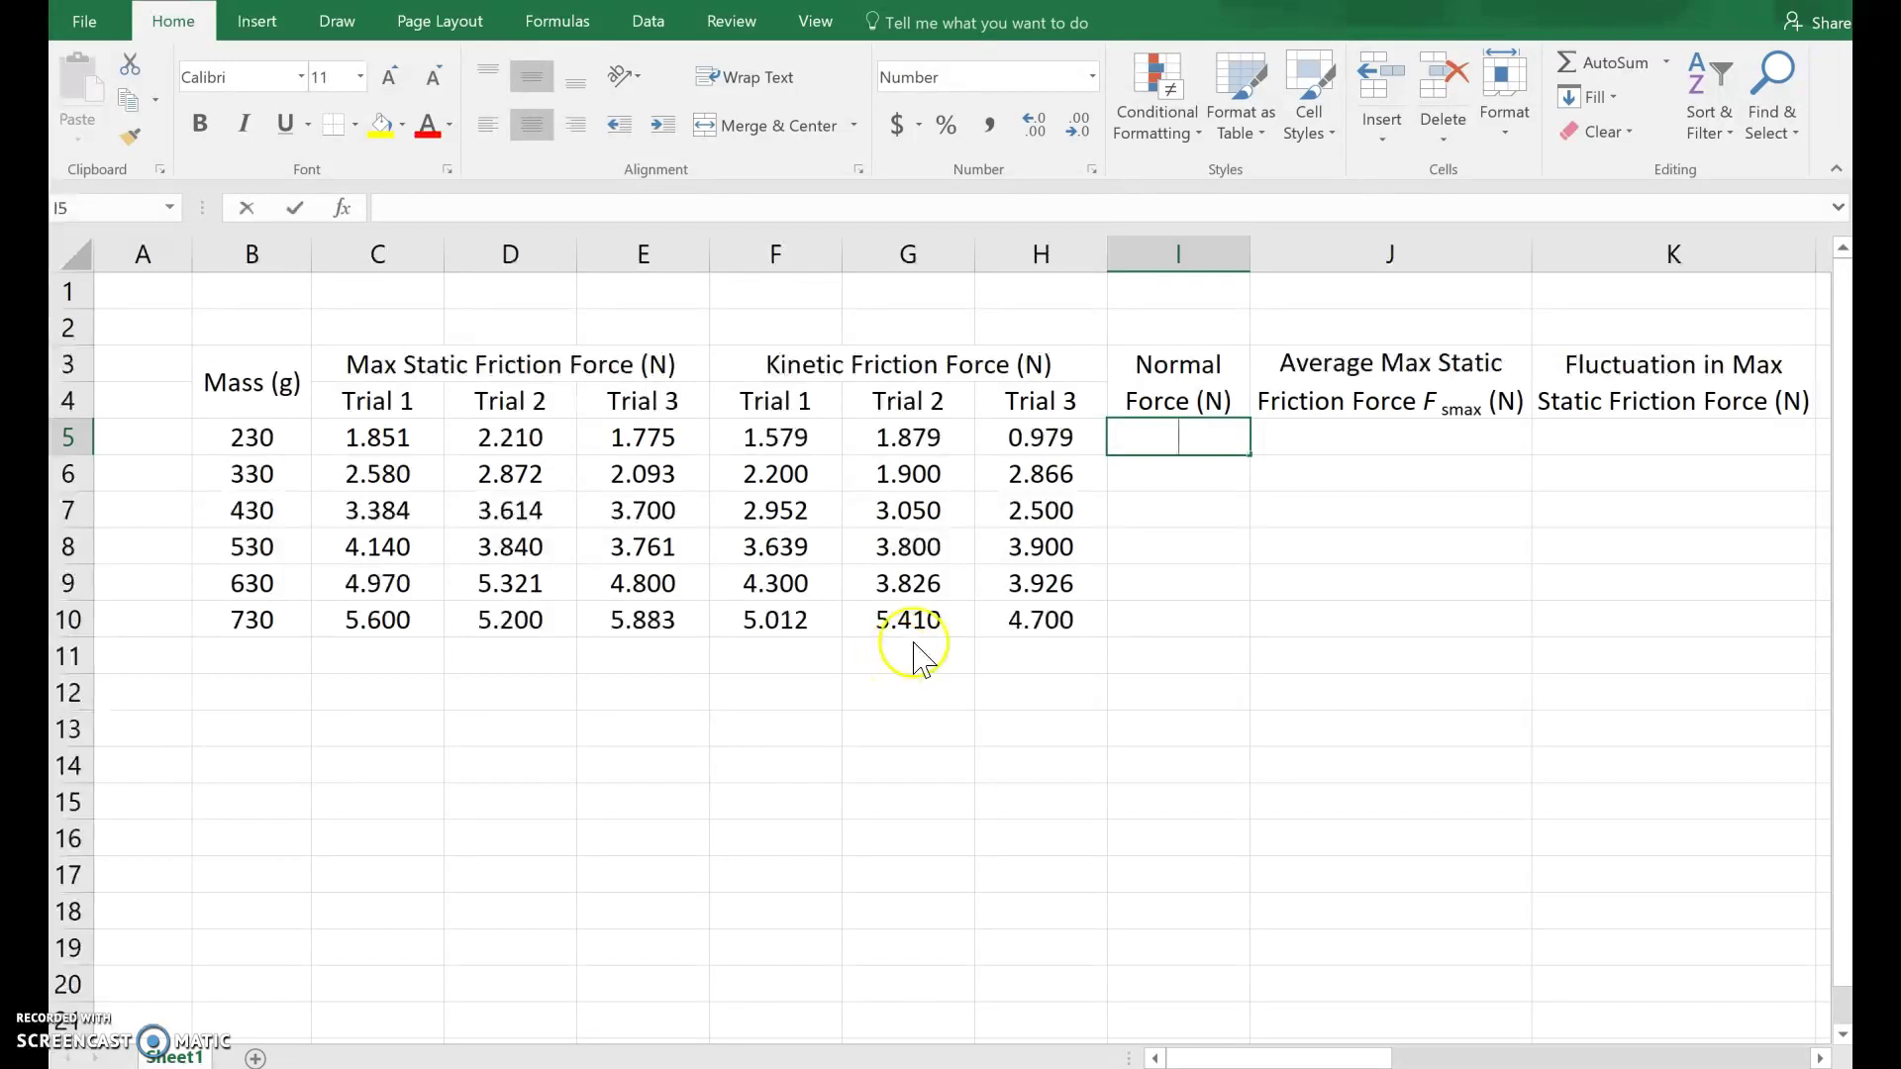
Step: Enter =B5/1000*9.81 in I5, correcting the 99.81 typo, to get 2.256 N
{"action": "type", "text": "="}
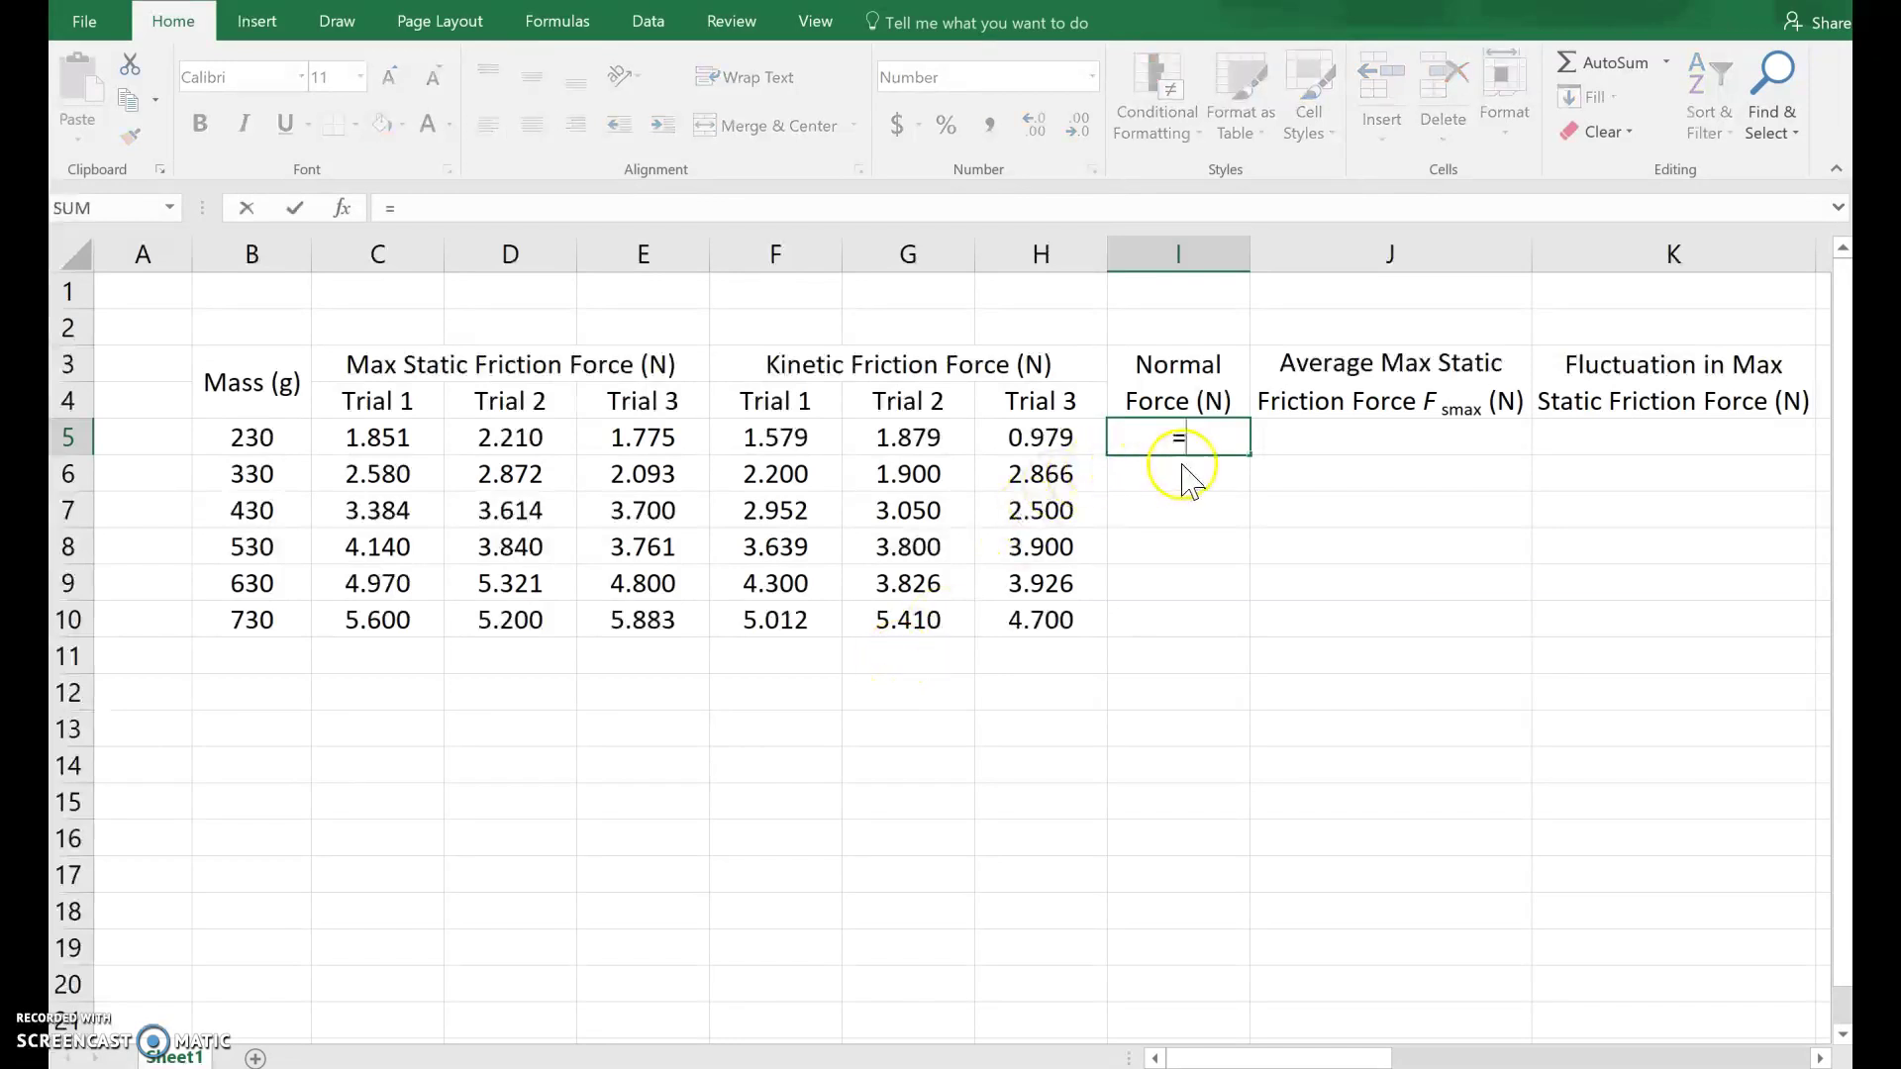
{"action": "left_click", "coordinate": [238, 436]}
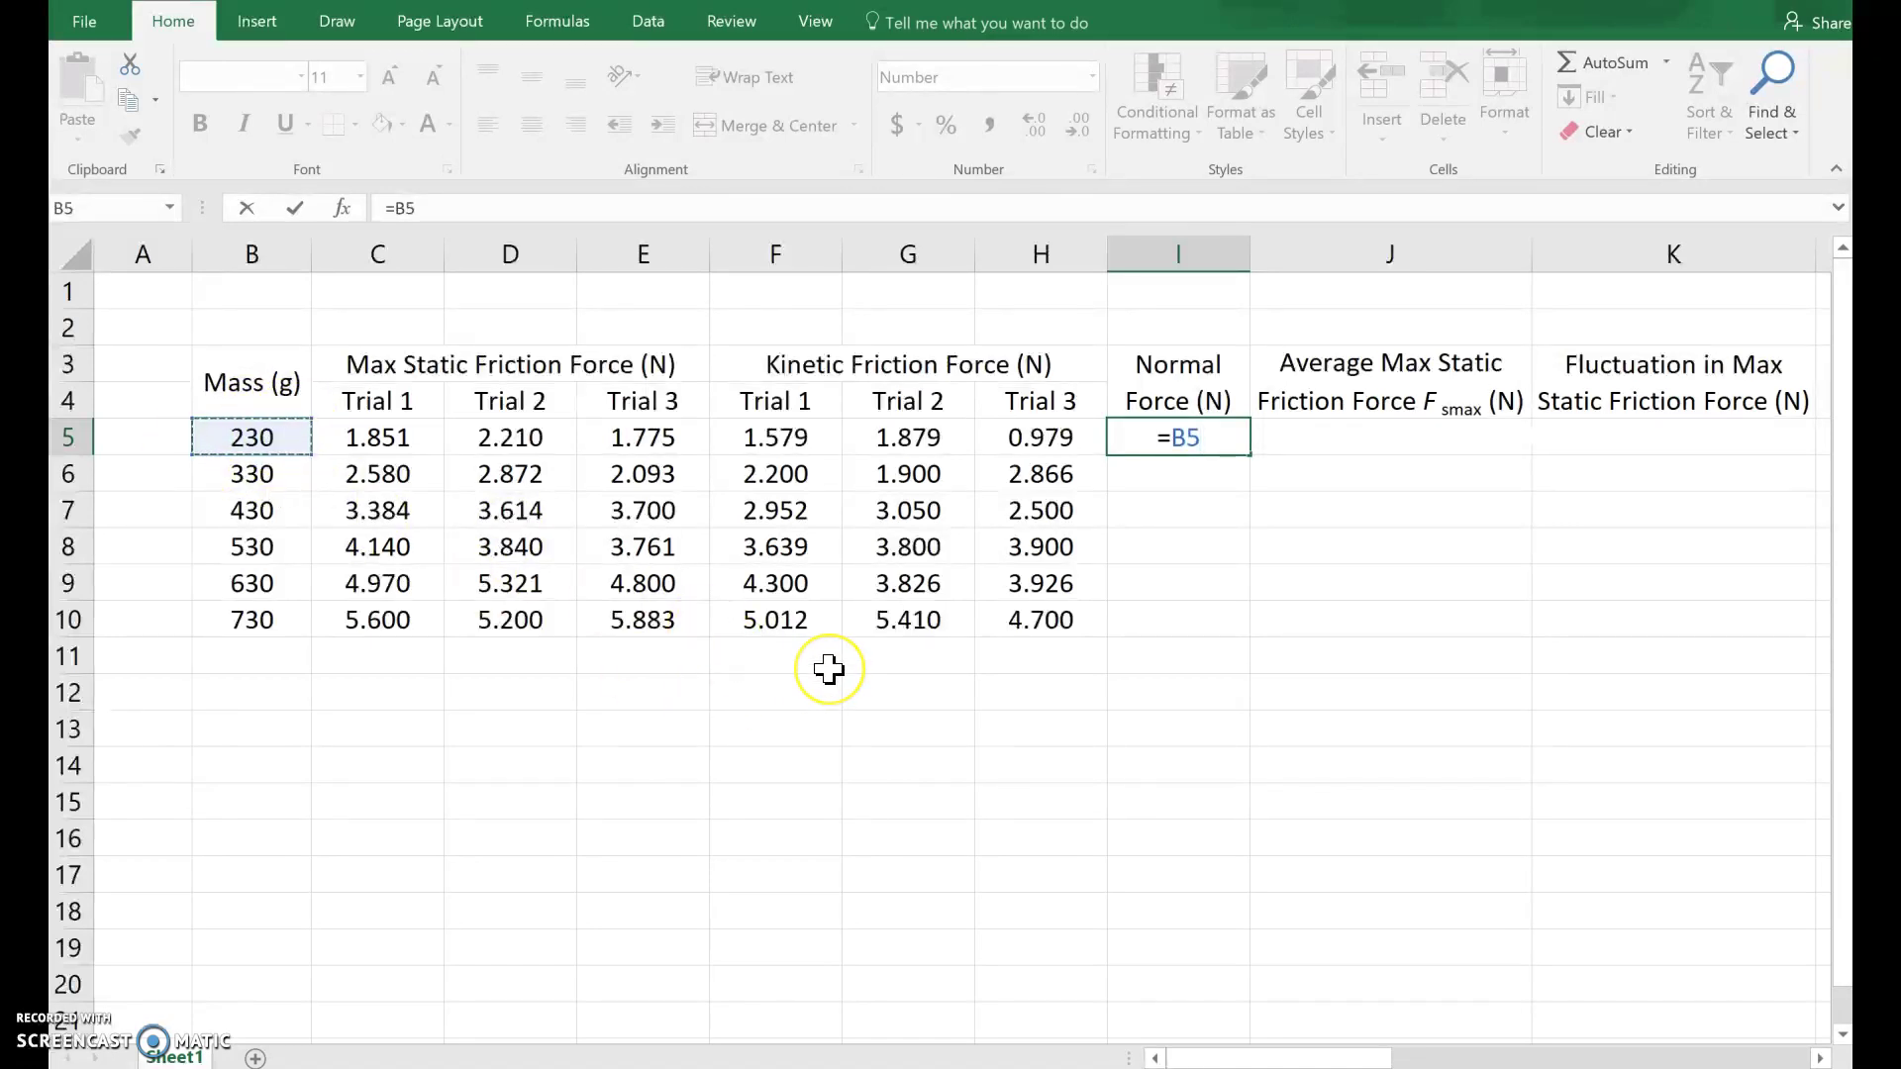
{"action": "type", "text": "/1000"}
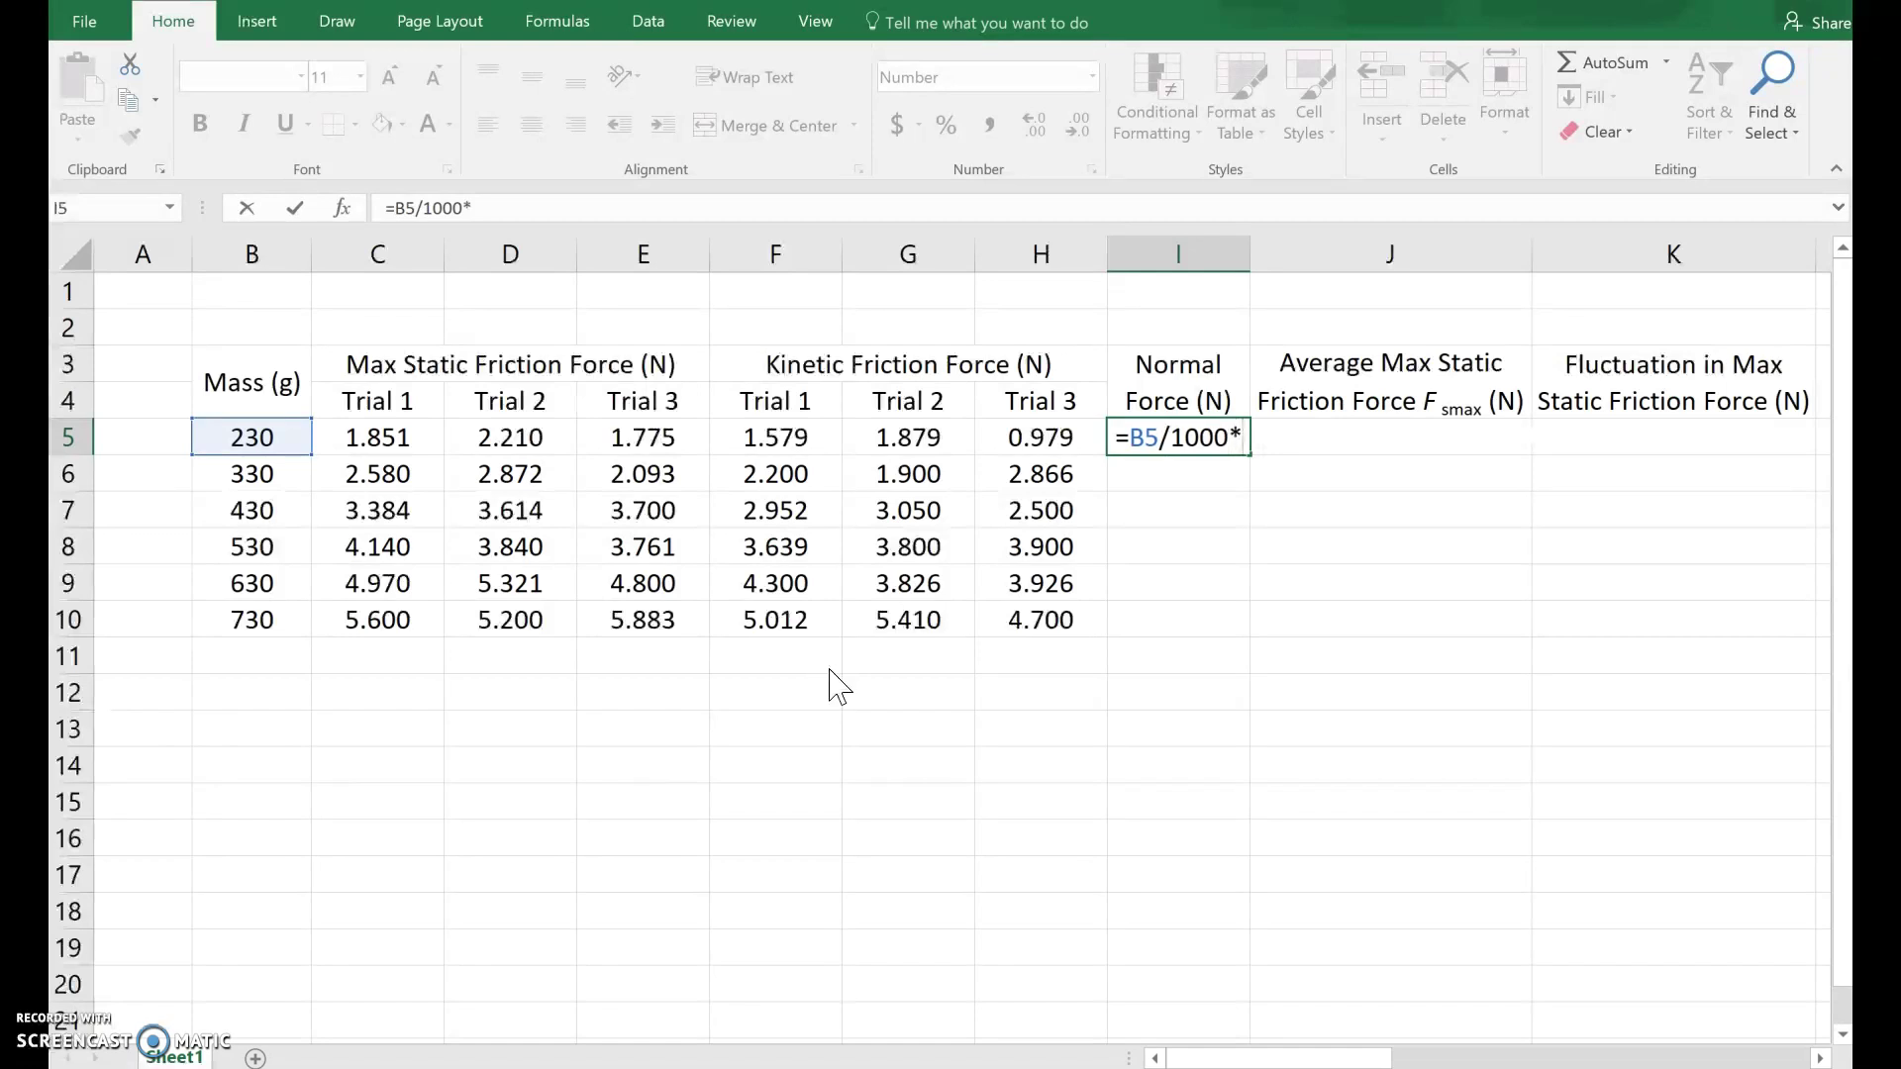
{"action": "type", "text": "*99."}
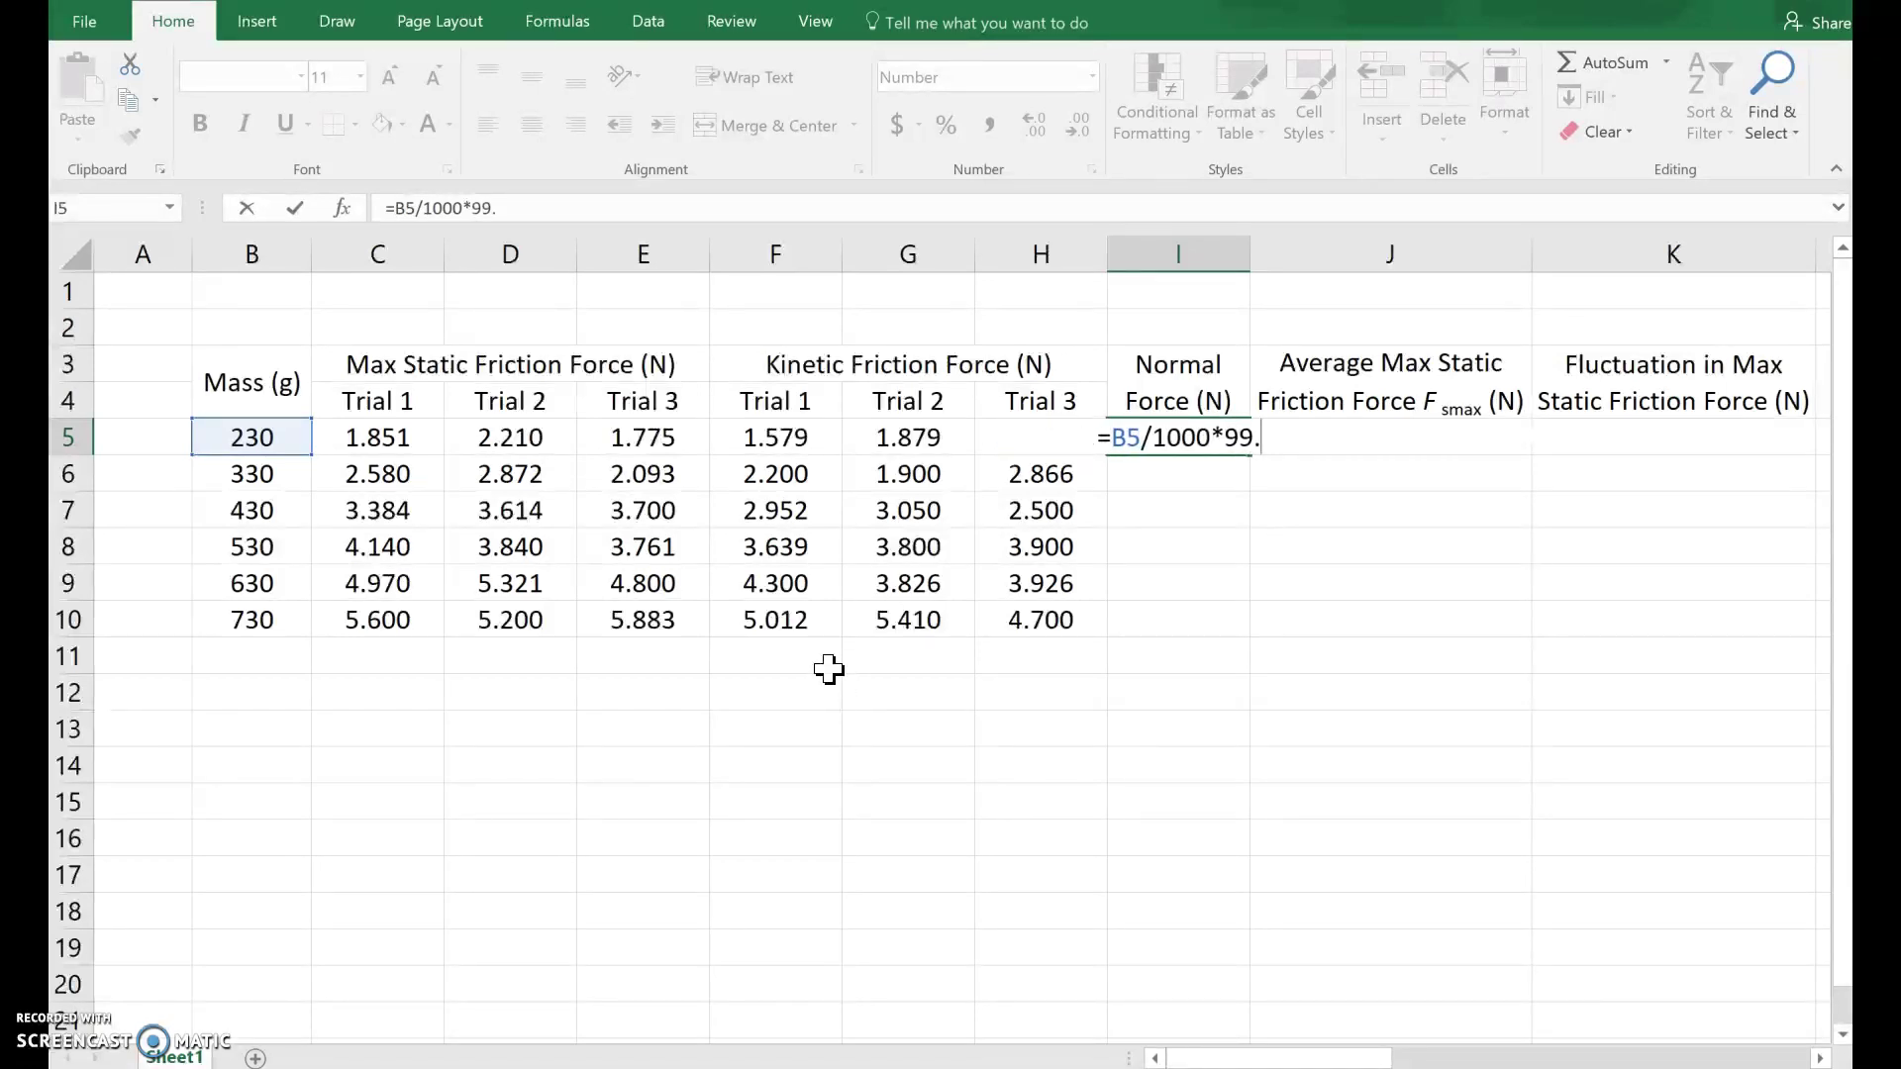
{"action": "type", "text": "81"}
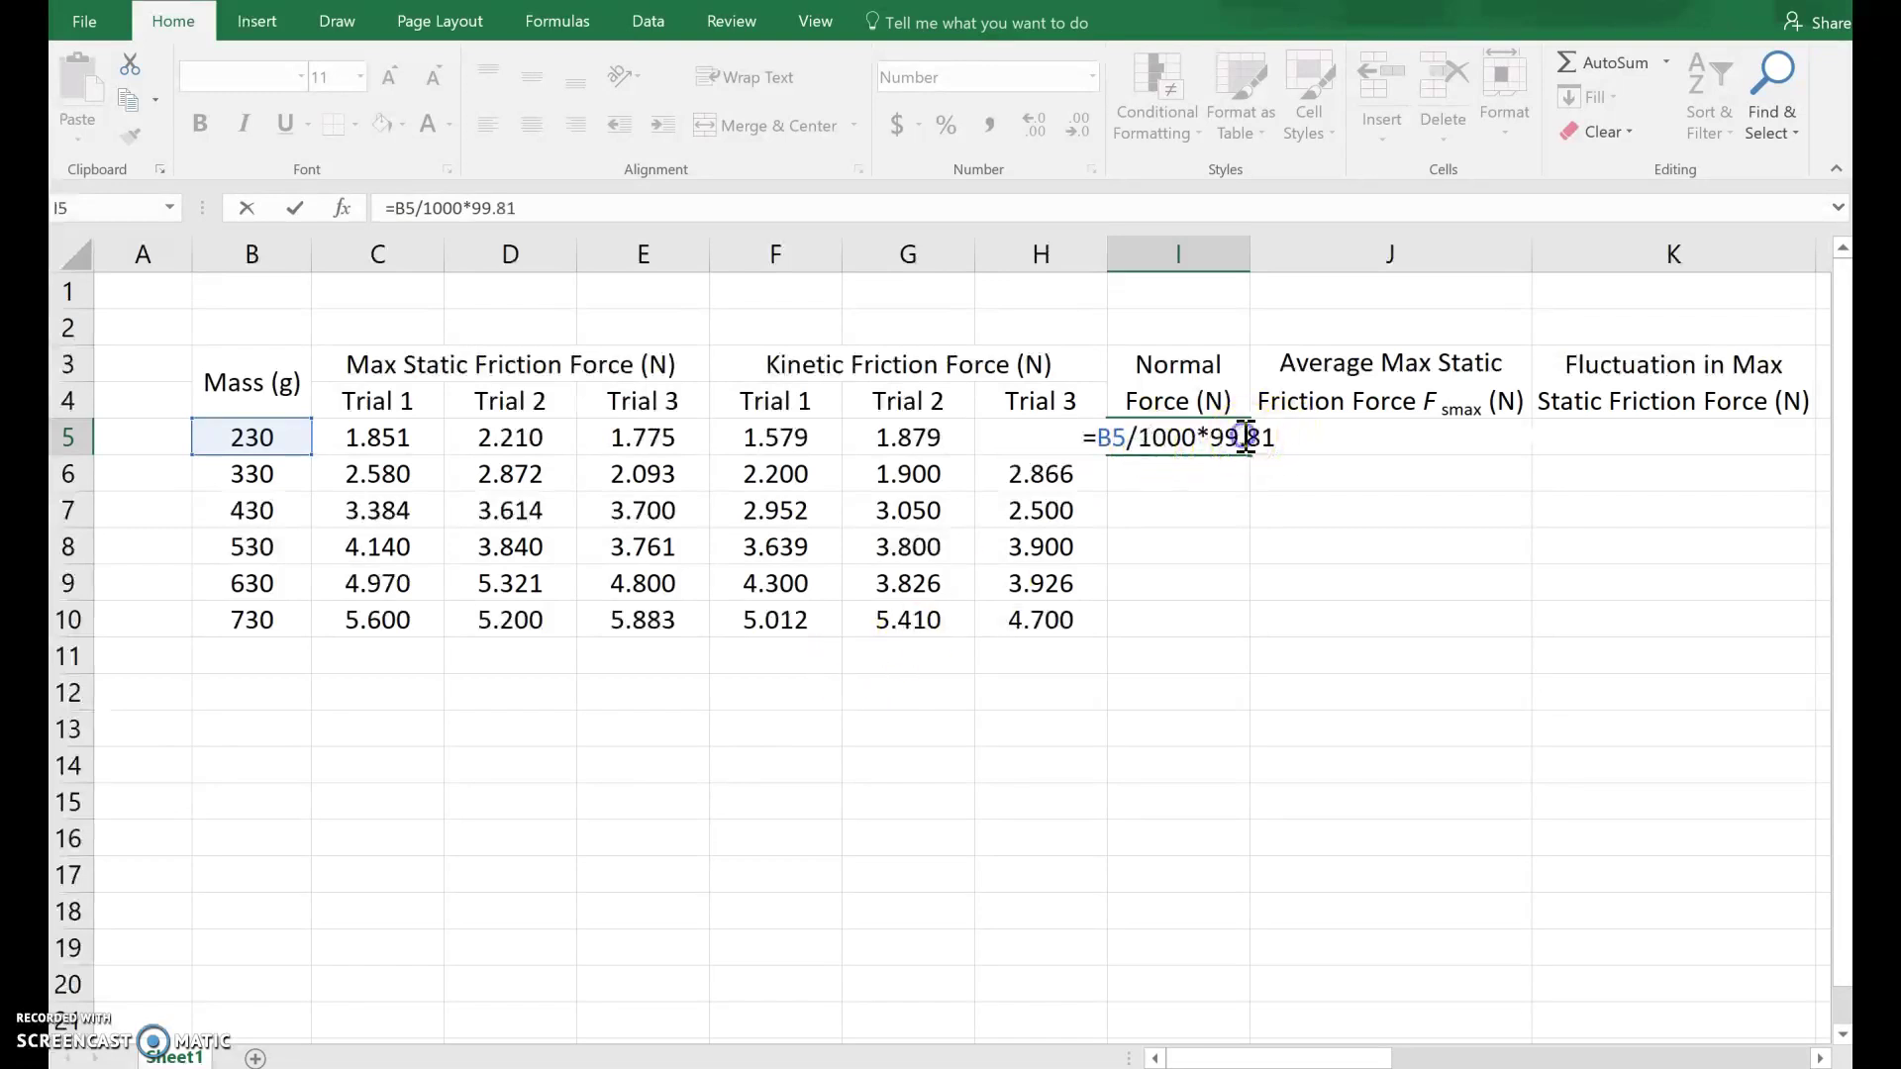
{"action": "left_click", "coordinate": [1229, 439]}
{"action": "key", "text": "BackSpace"}
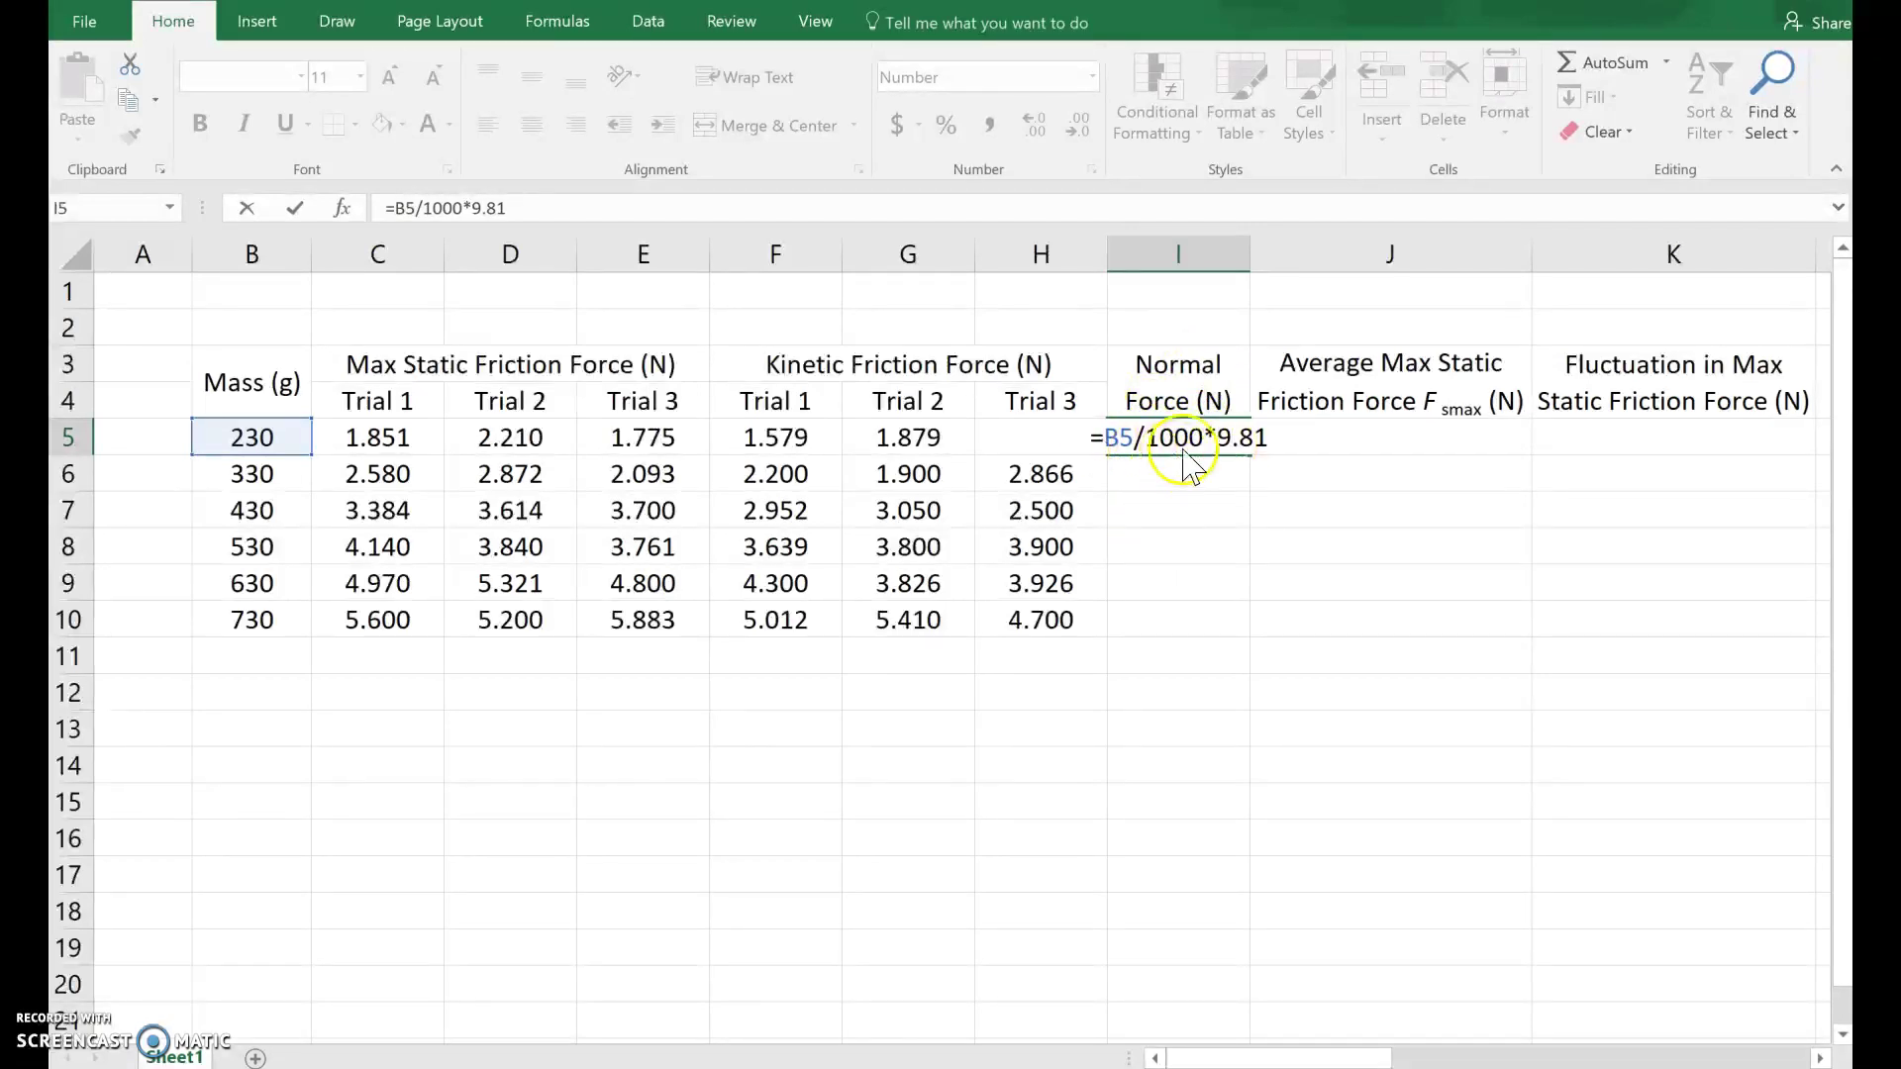
{"action": "key", "text": "Return"}
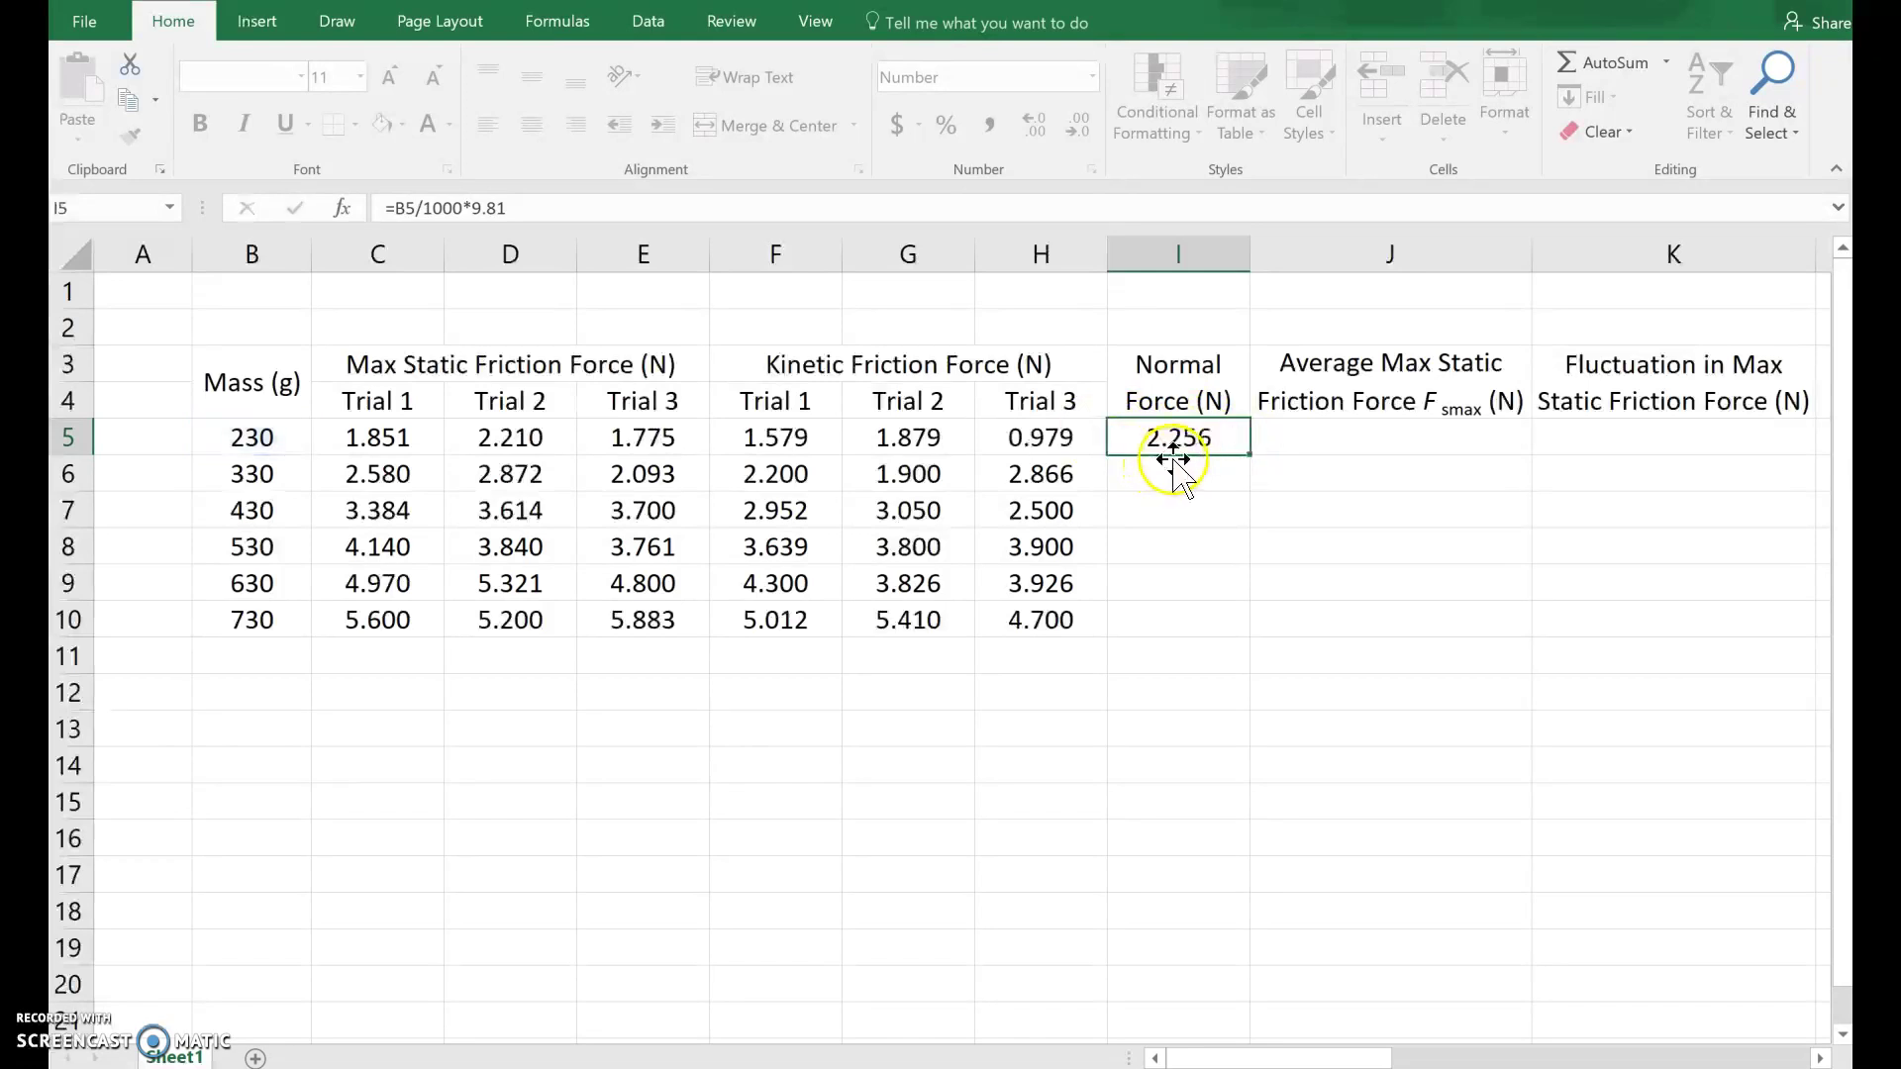
Step: Recheck I5 with a trial =230*9.81/1000, then reconfirm its =B5/1000*9.81 formula
{"action": "left_click", "coordinate": [1168, 438]}
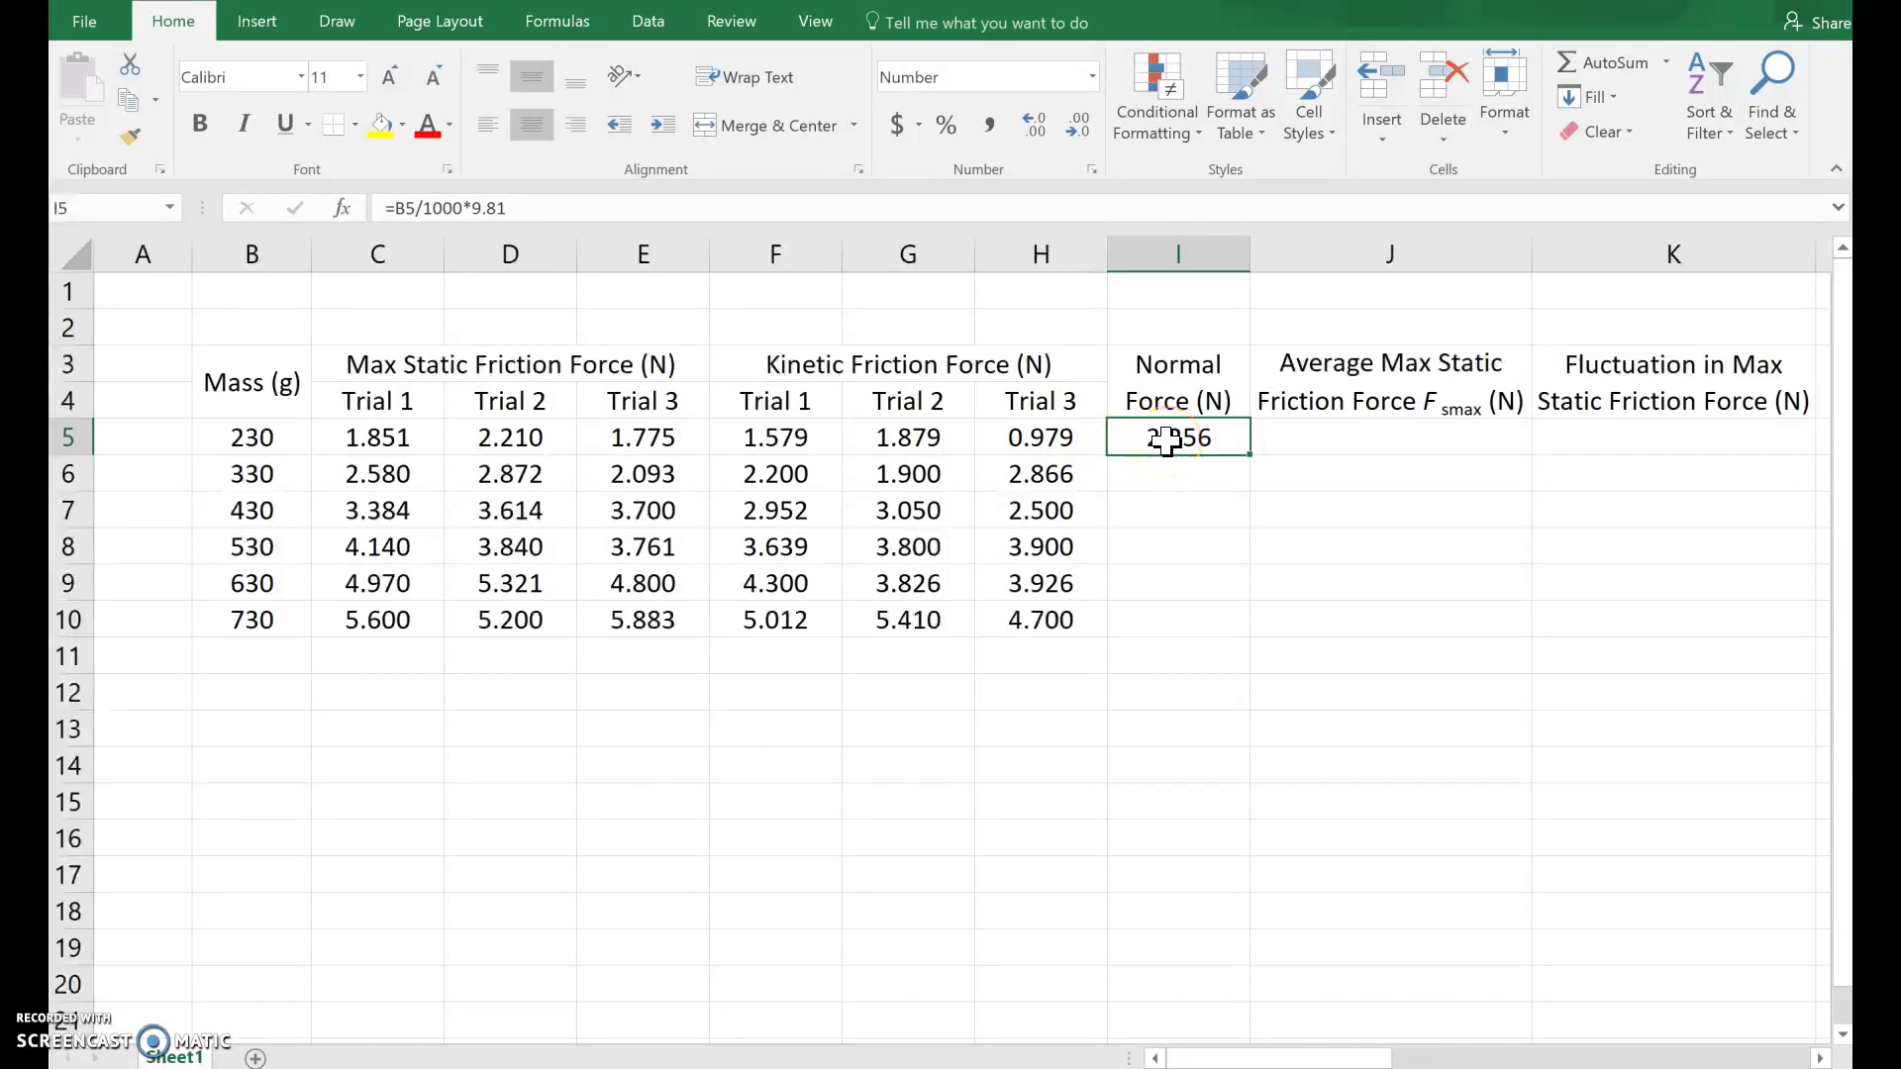
{"action": "type", "text": "=230*"}
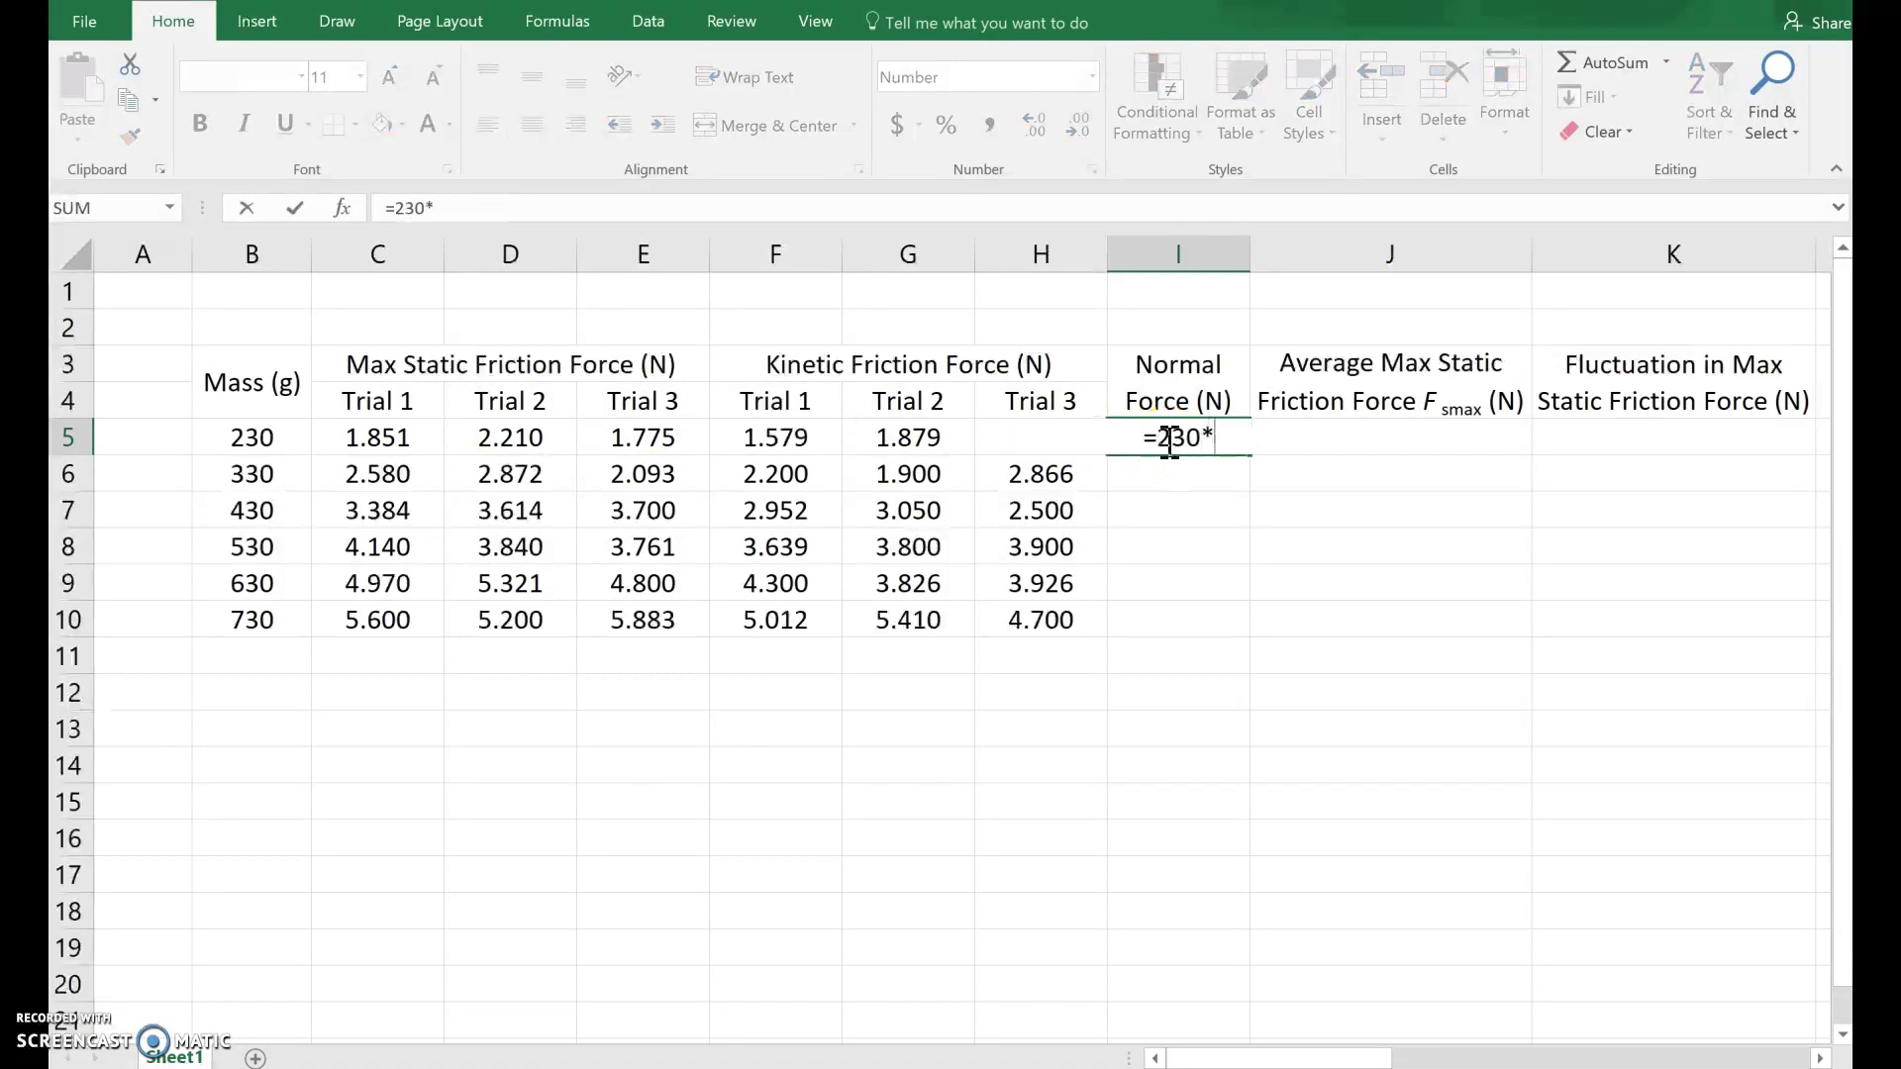
{"action": "type", "text": "9.81/10"}
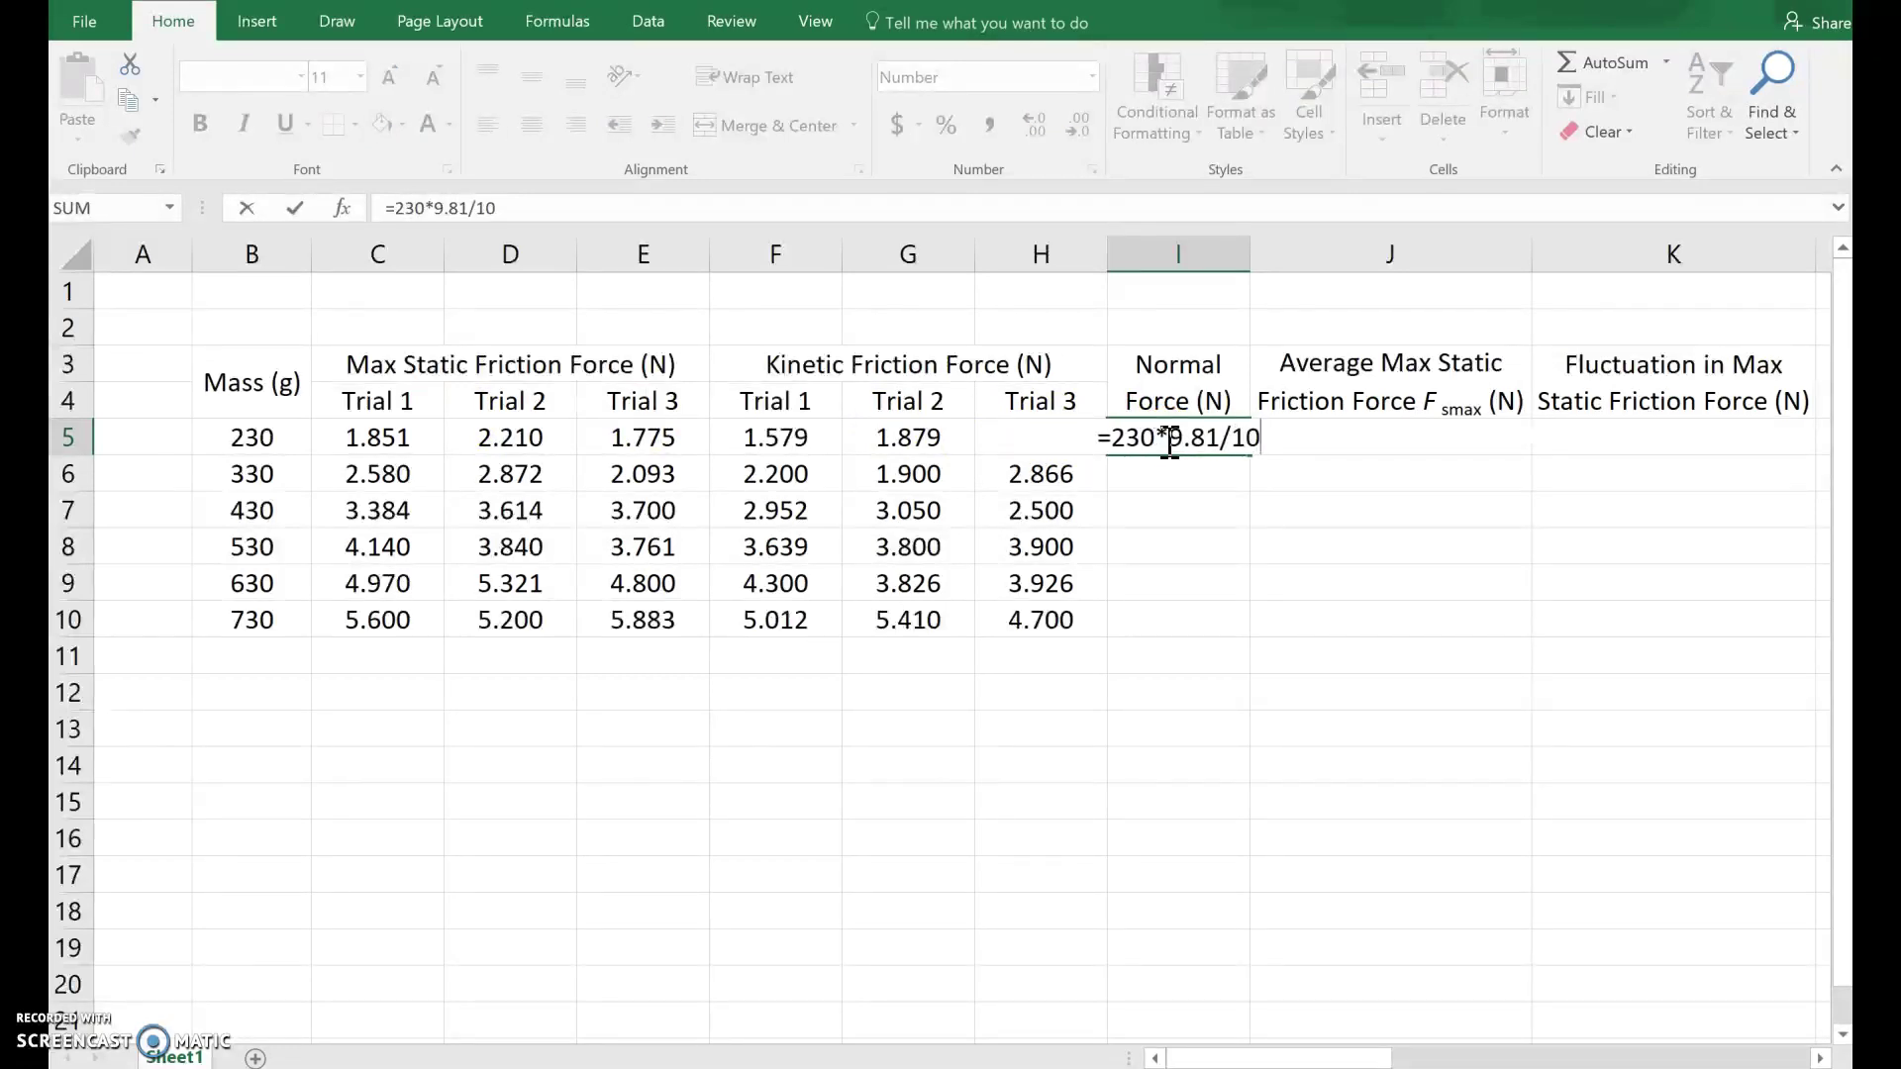
{"action": "type", "text": "00"}
{"action": "key", "text": "Return"}
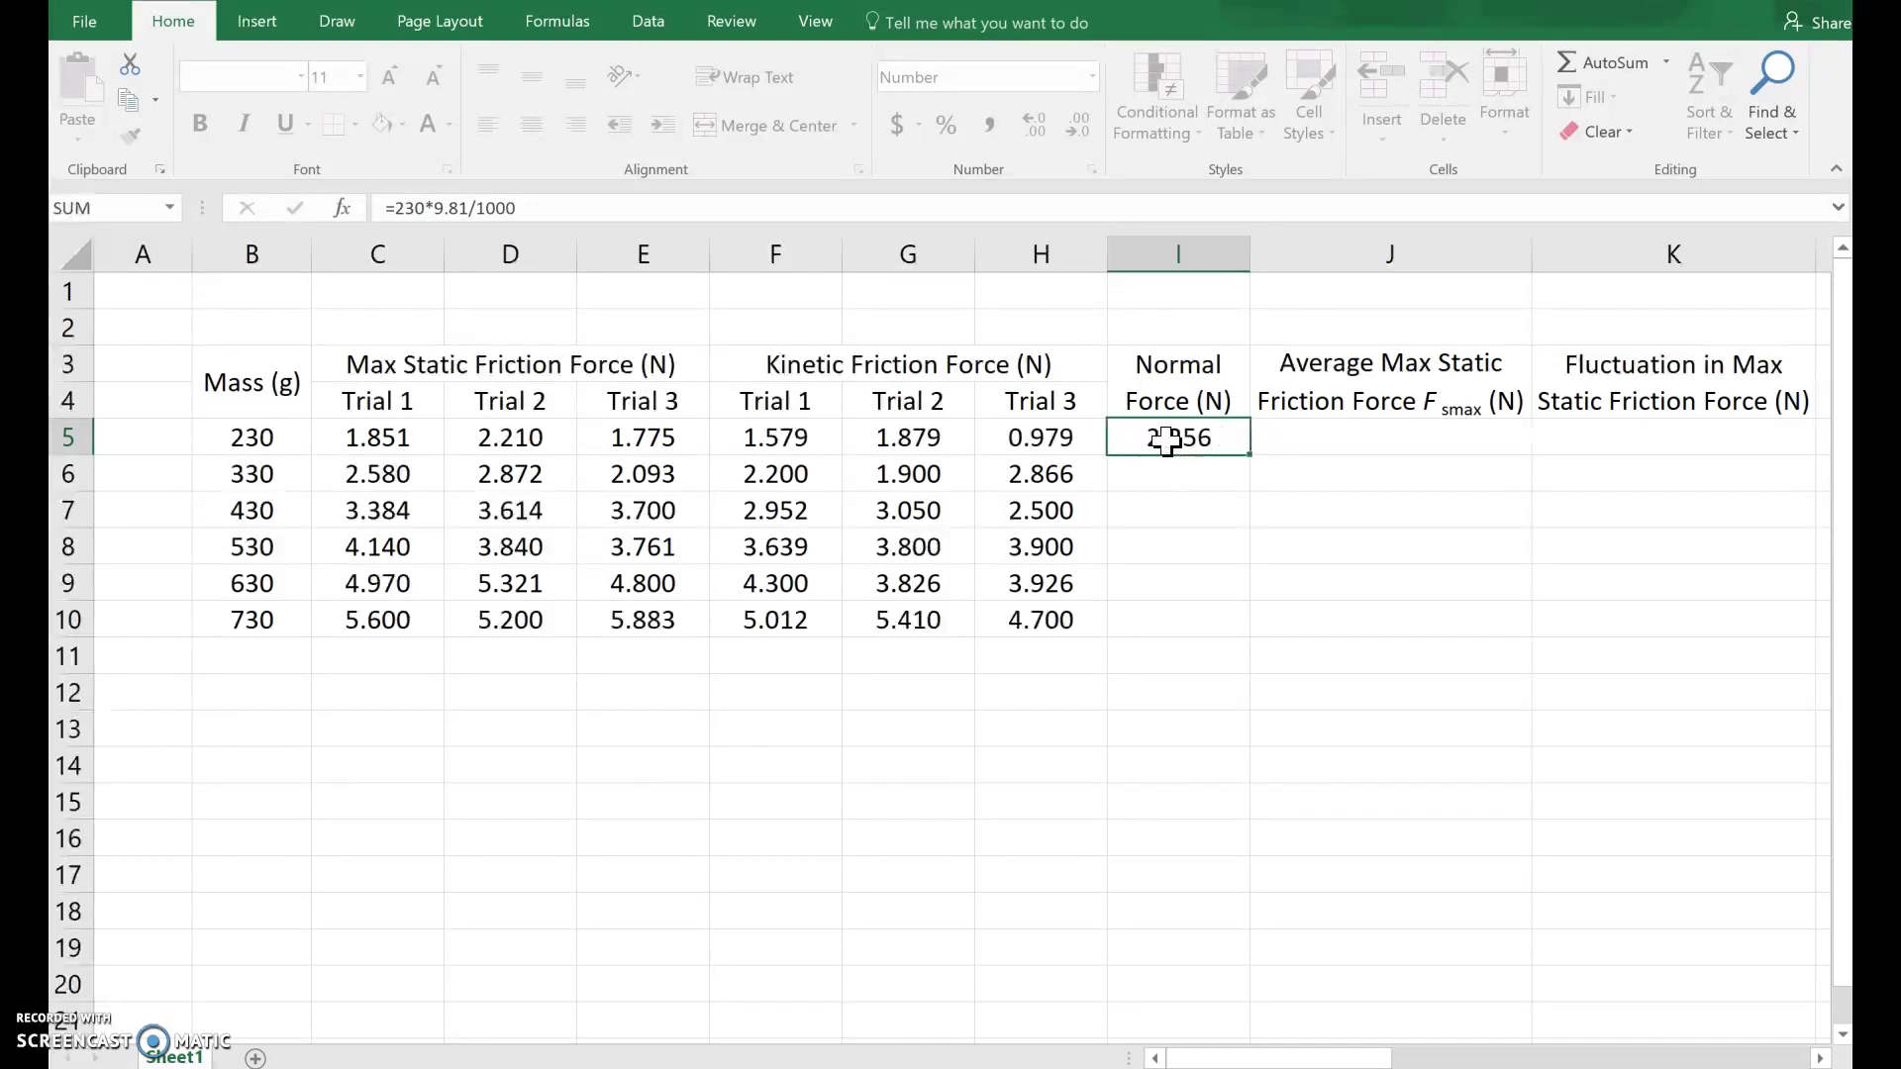
{"action": "left_click", "coordinate": [1219, 475]}
{"action": "key", "text": "Up"}
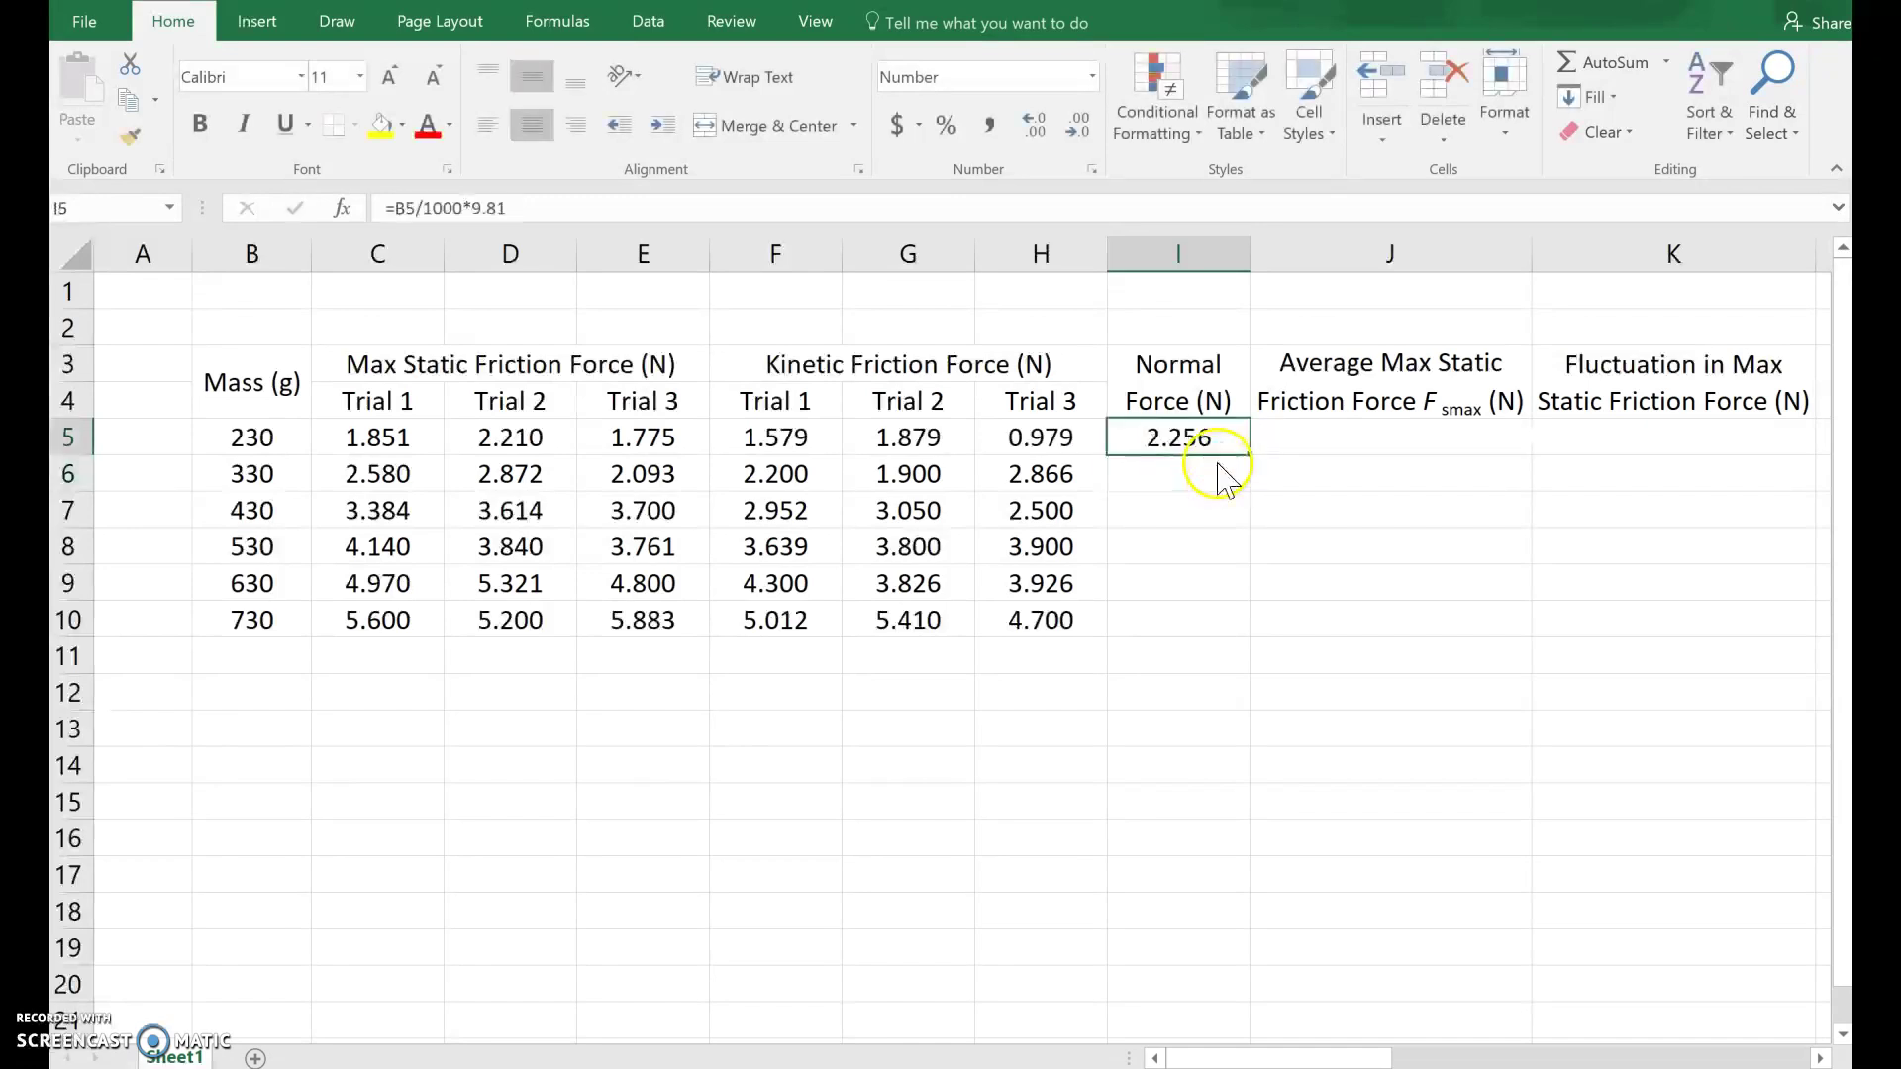
{"action": "double_click", "coordinate": [1149, 431]}
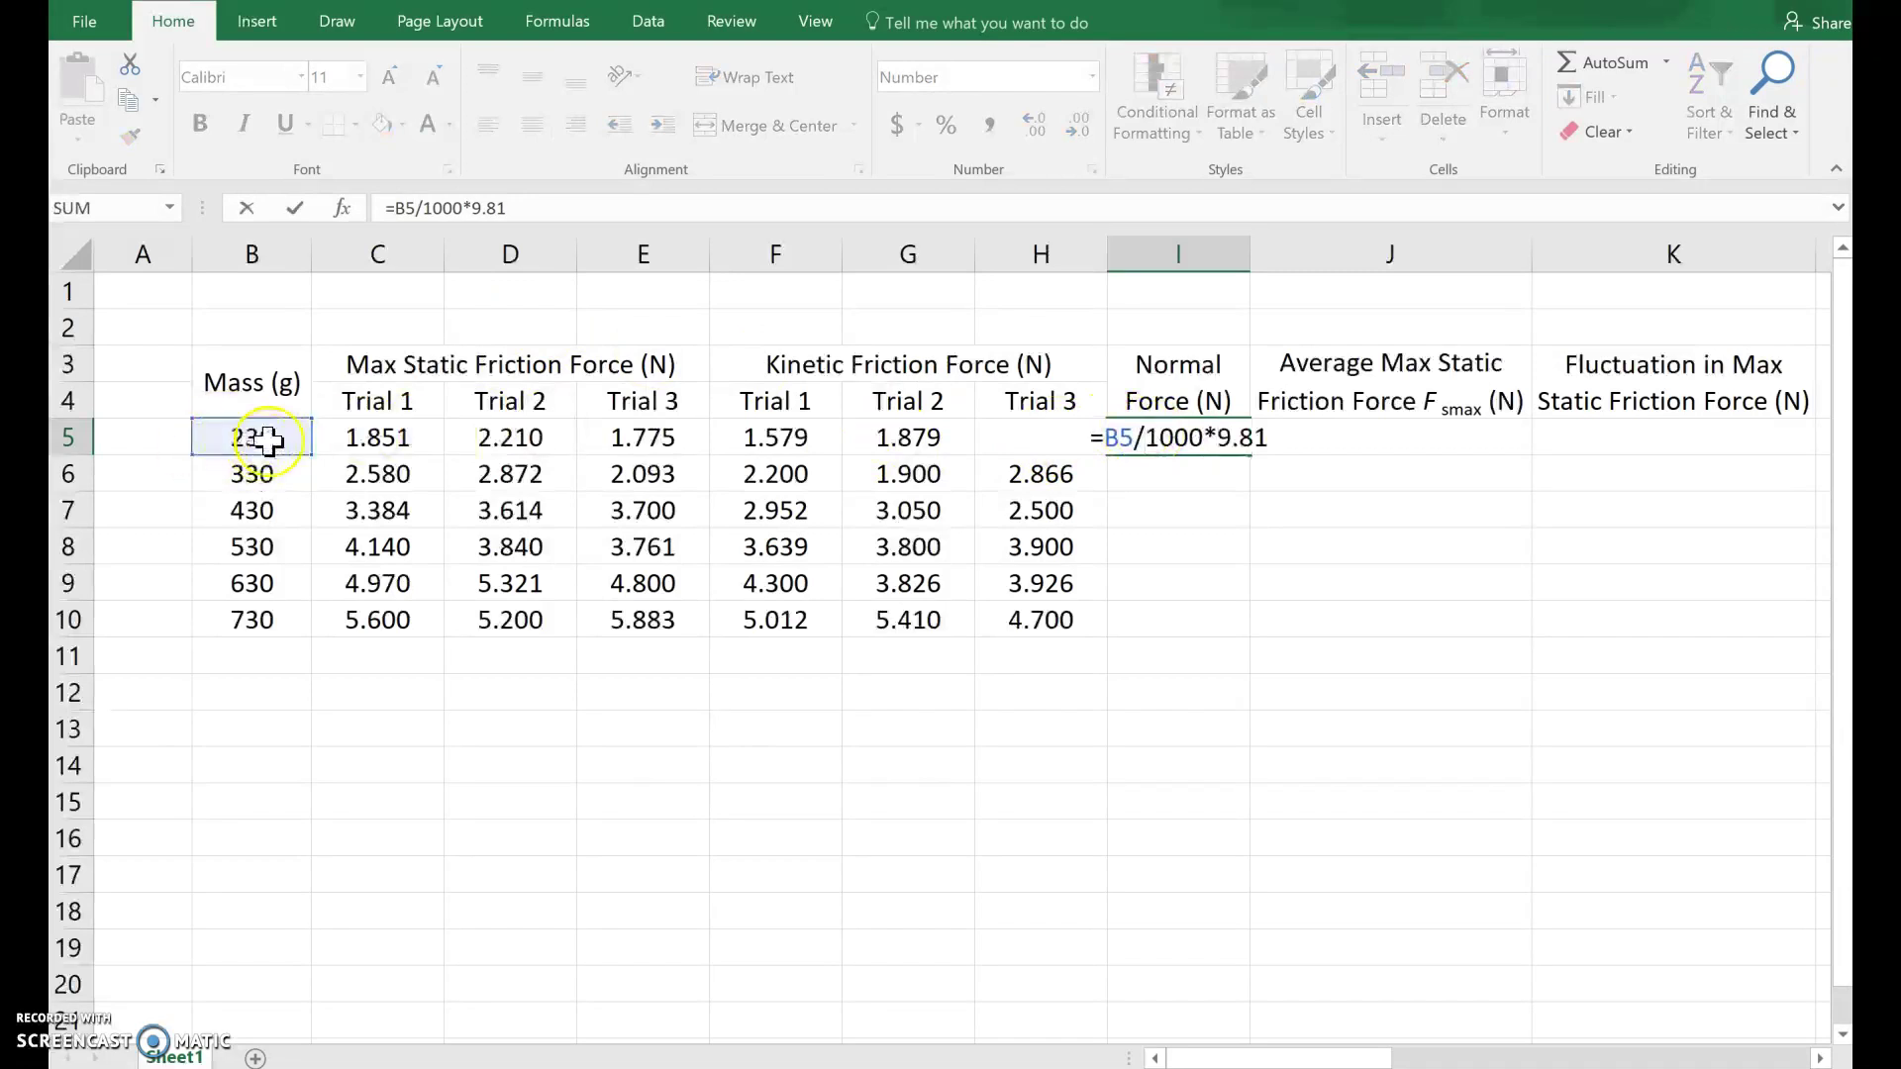
{"action": "key", "text": "ctrl+Return"}
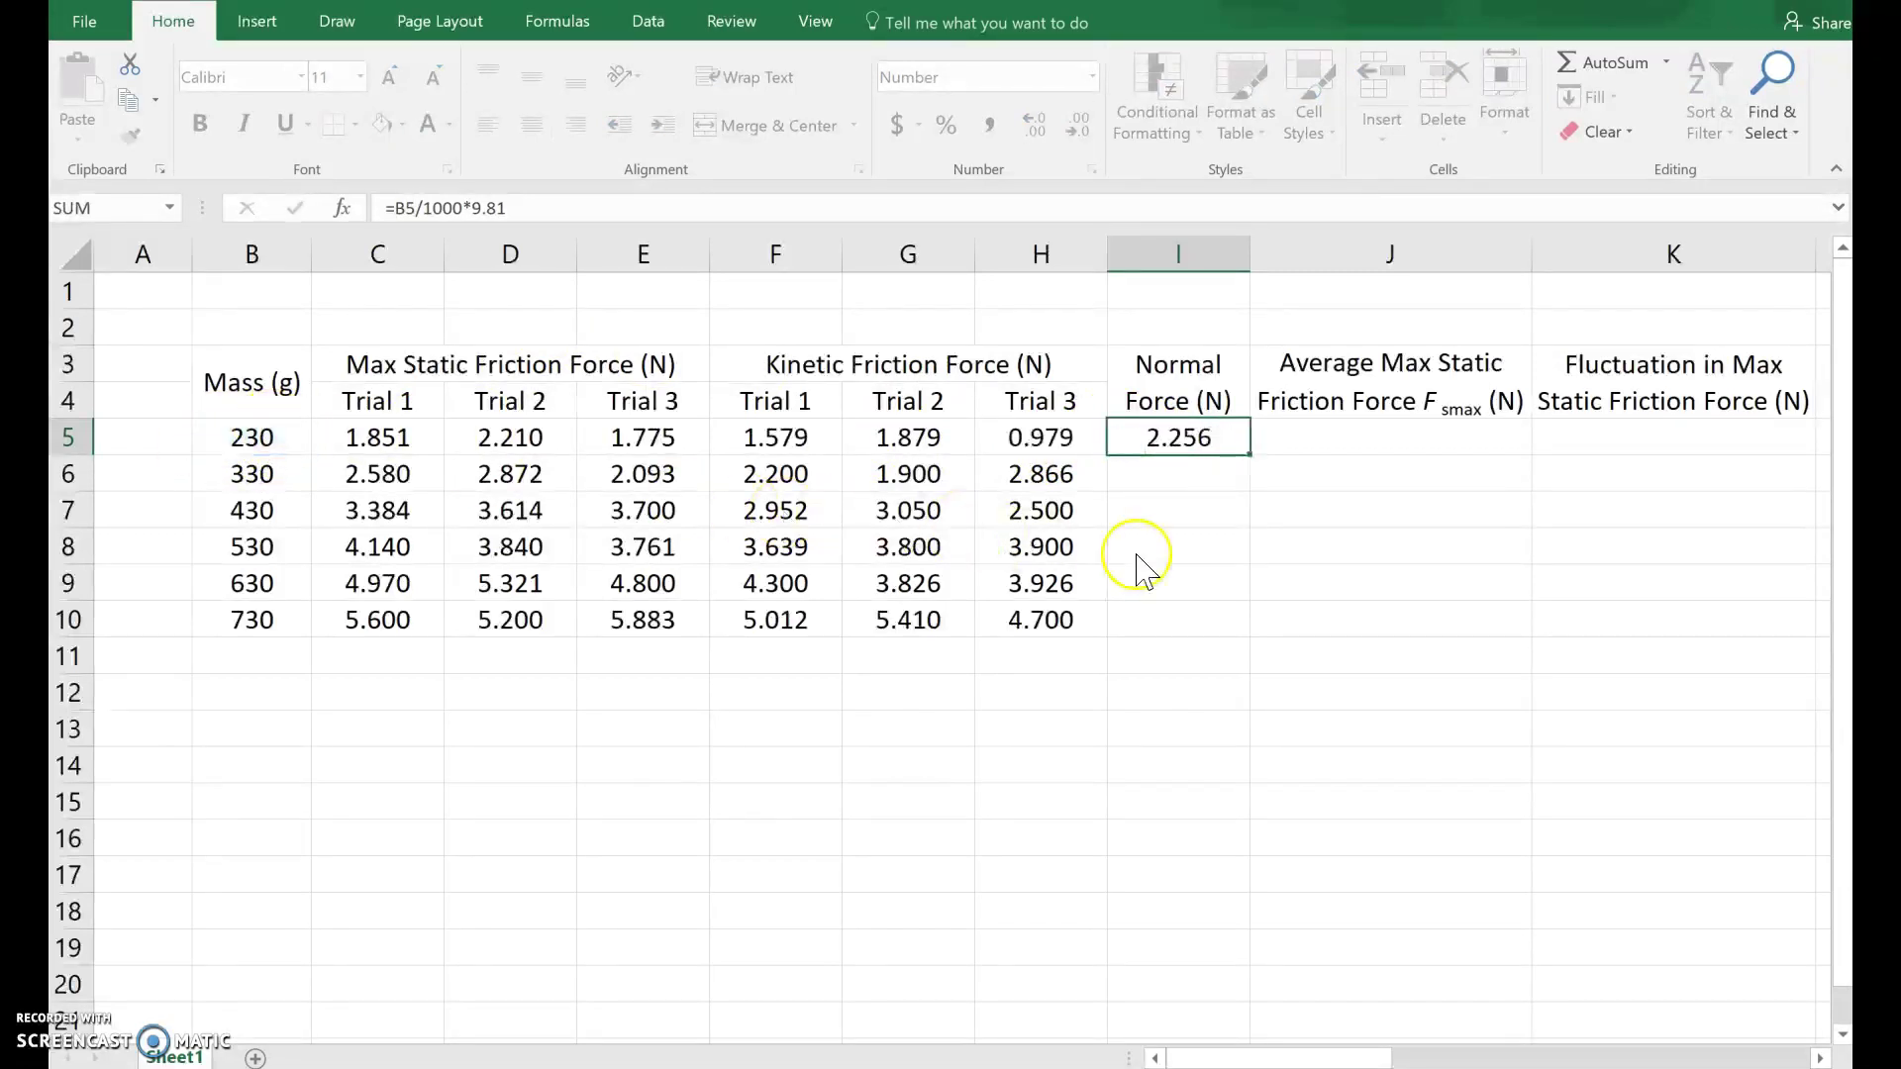
Step: Copy I5's formula into I6:I10 for normal forces 2.256 to 7.161 N, then start =average( in J5
{"action": "left_click", "coordinate": [1181, 473]}
{"action": "left_click", "coordinate": [1182, 446]}
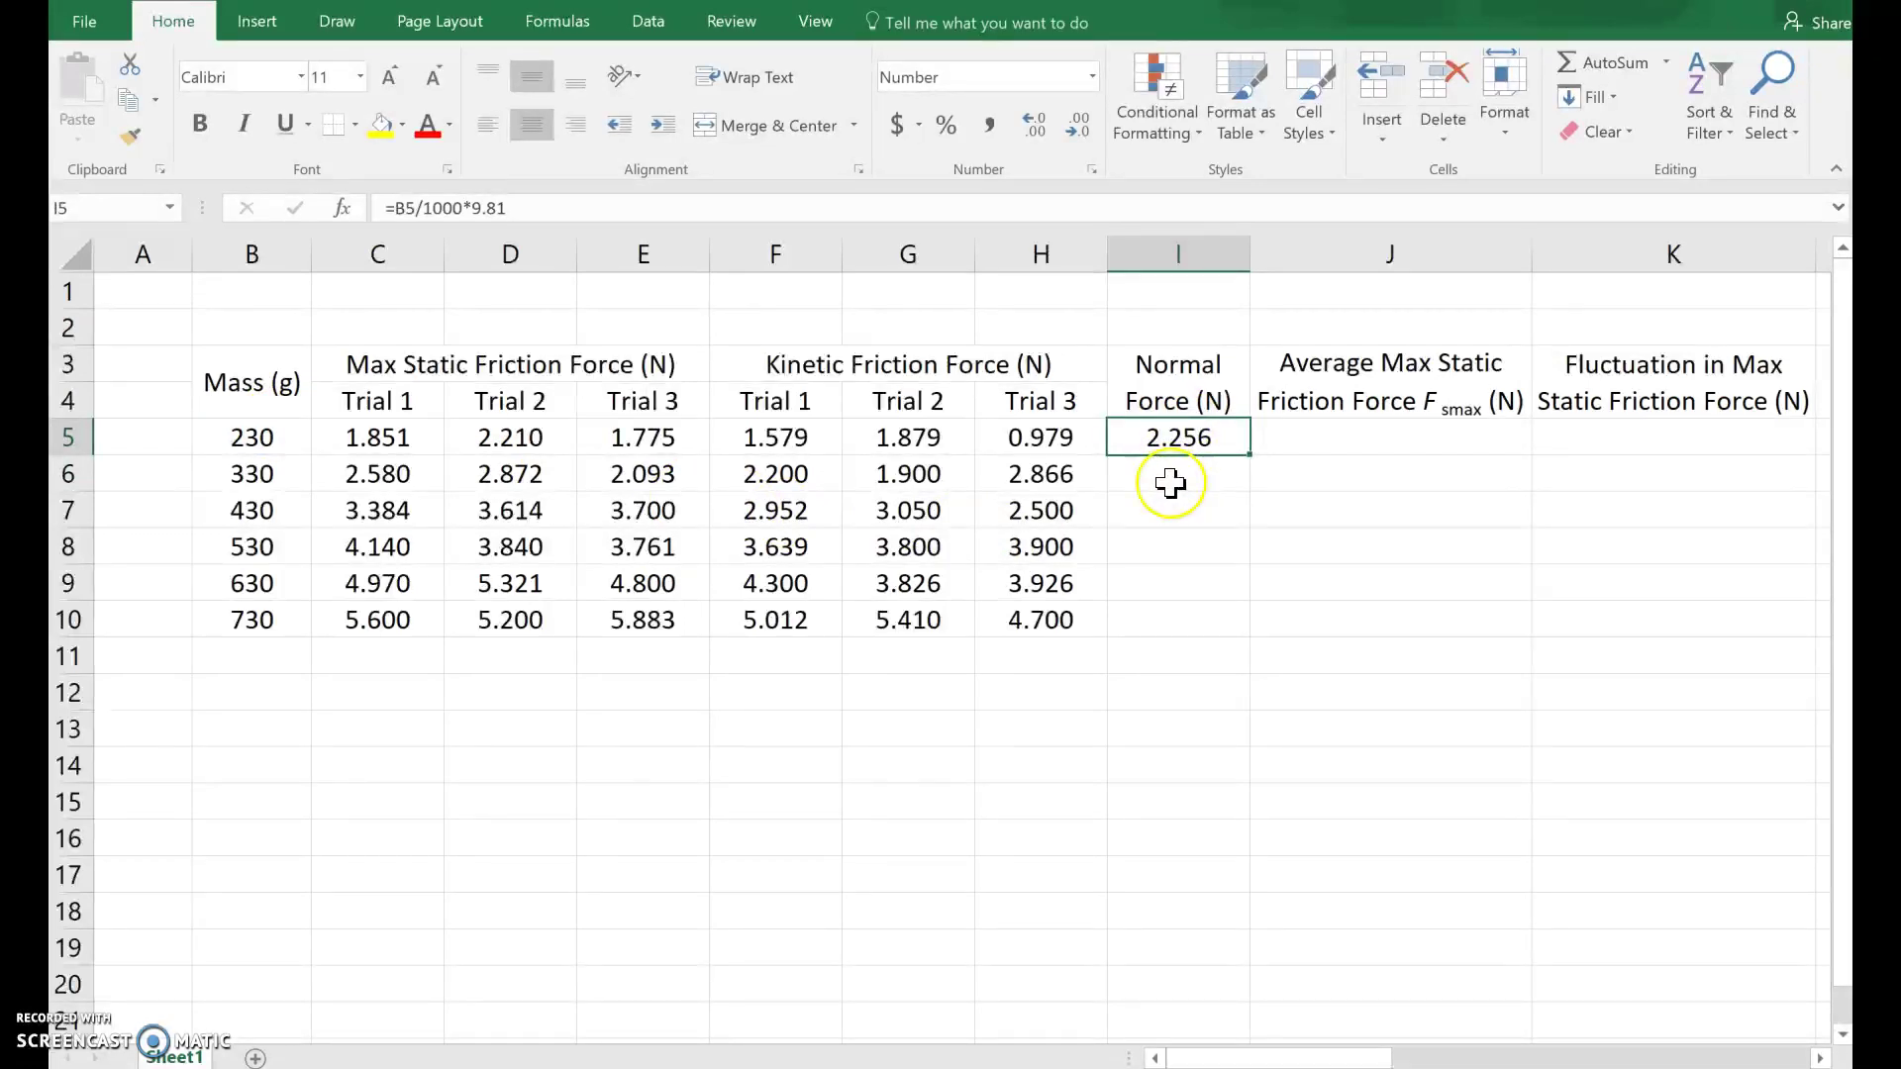
{"action": "left_click_drag", "start_coordinate": [1198, 473], "coordinate": [1201, 628]}
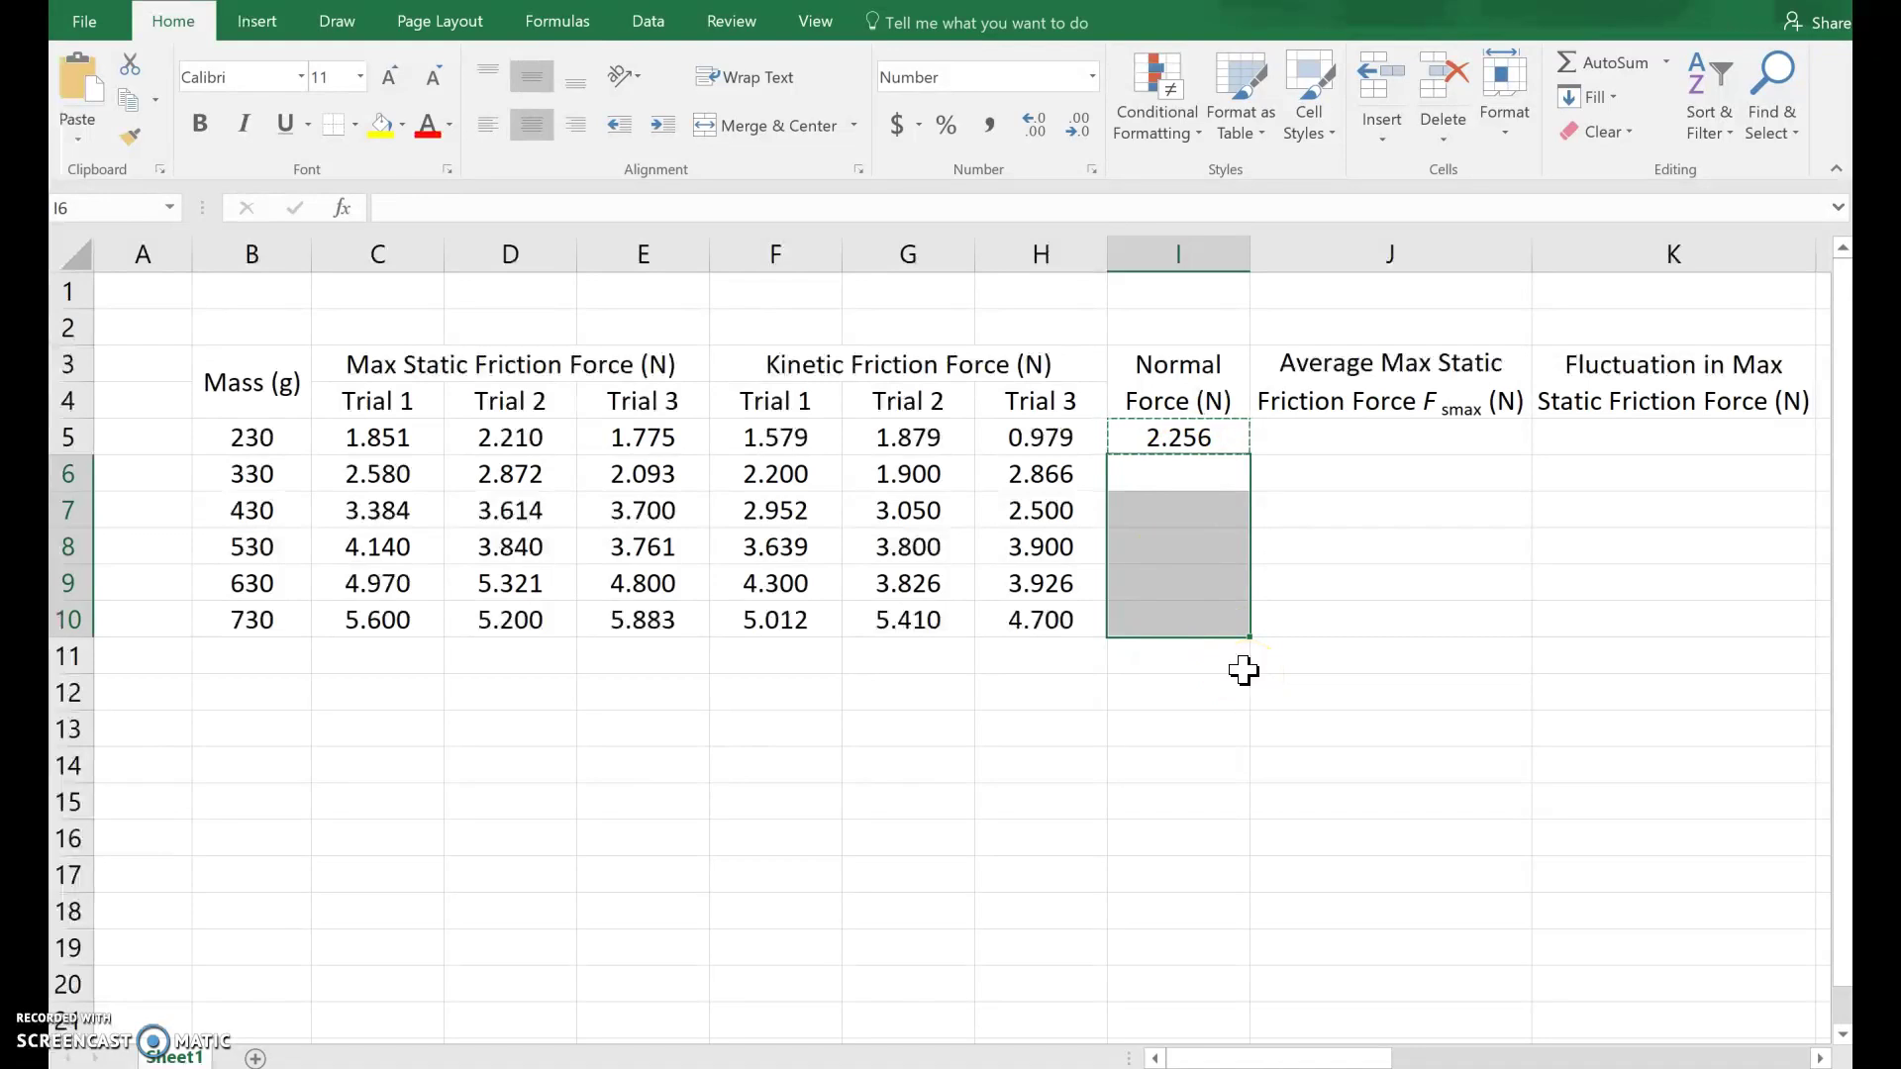
{"action": "type", "text": "3.237 4.218 5.199 6.180 7.161"}
{"action": "left_click", "coordinate": [1374, 545]}
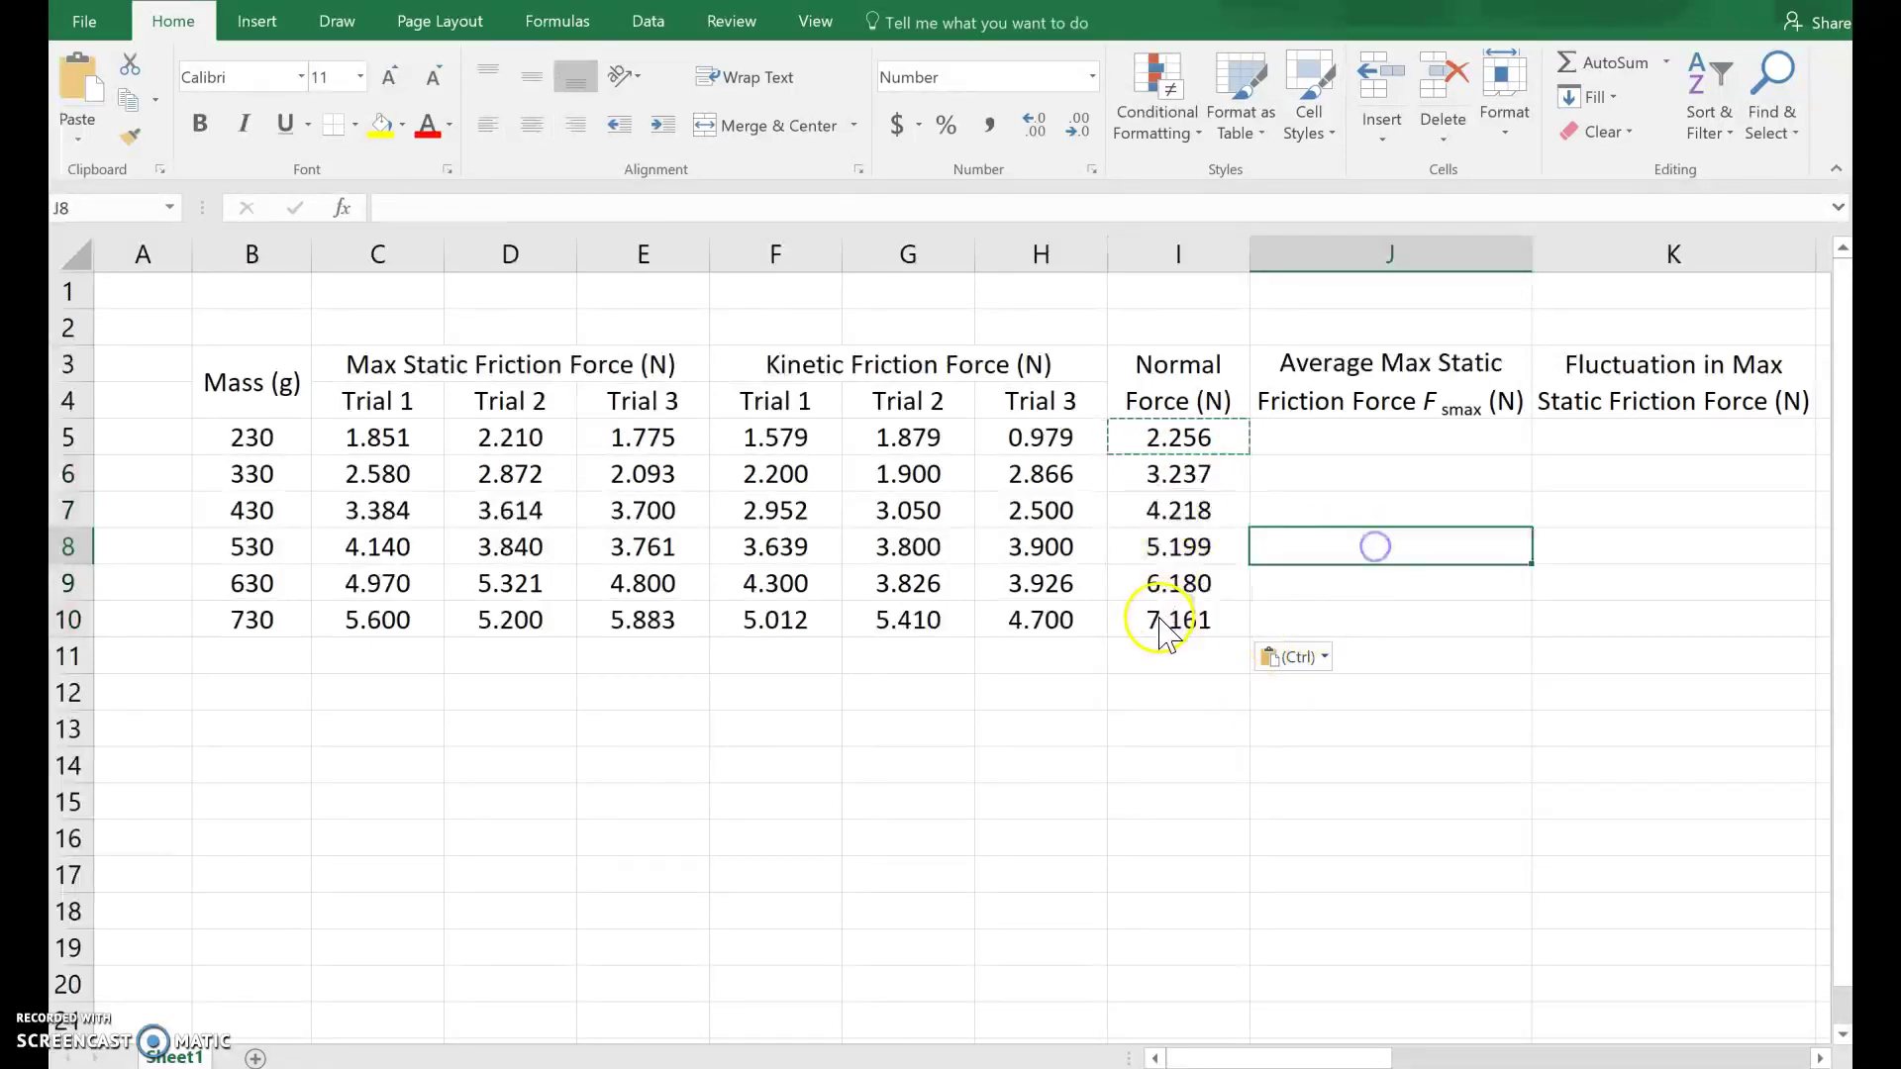
{"action": "key", "text": "Left"}
{"action": "key", "text": "Up"}
{"action": "key", "text": "Up"}
{"action": "key", "text": "Up"}
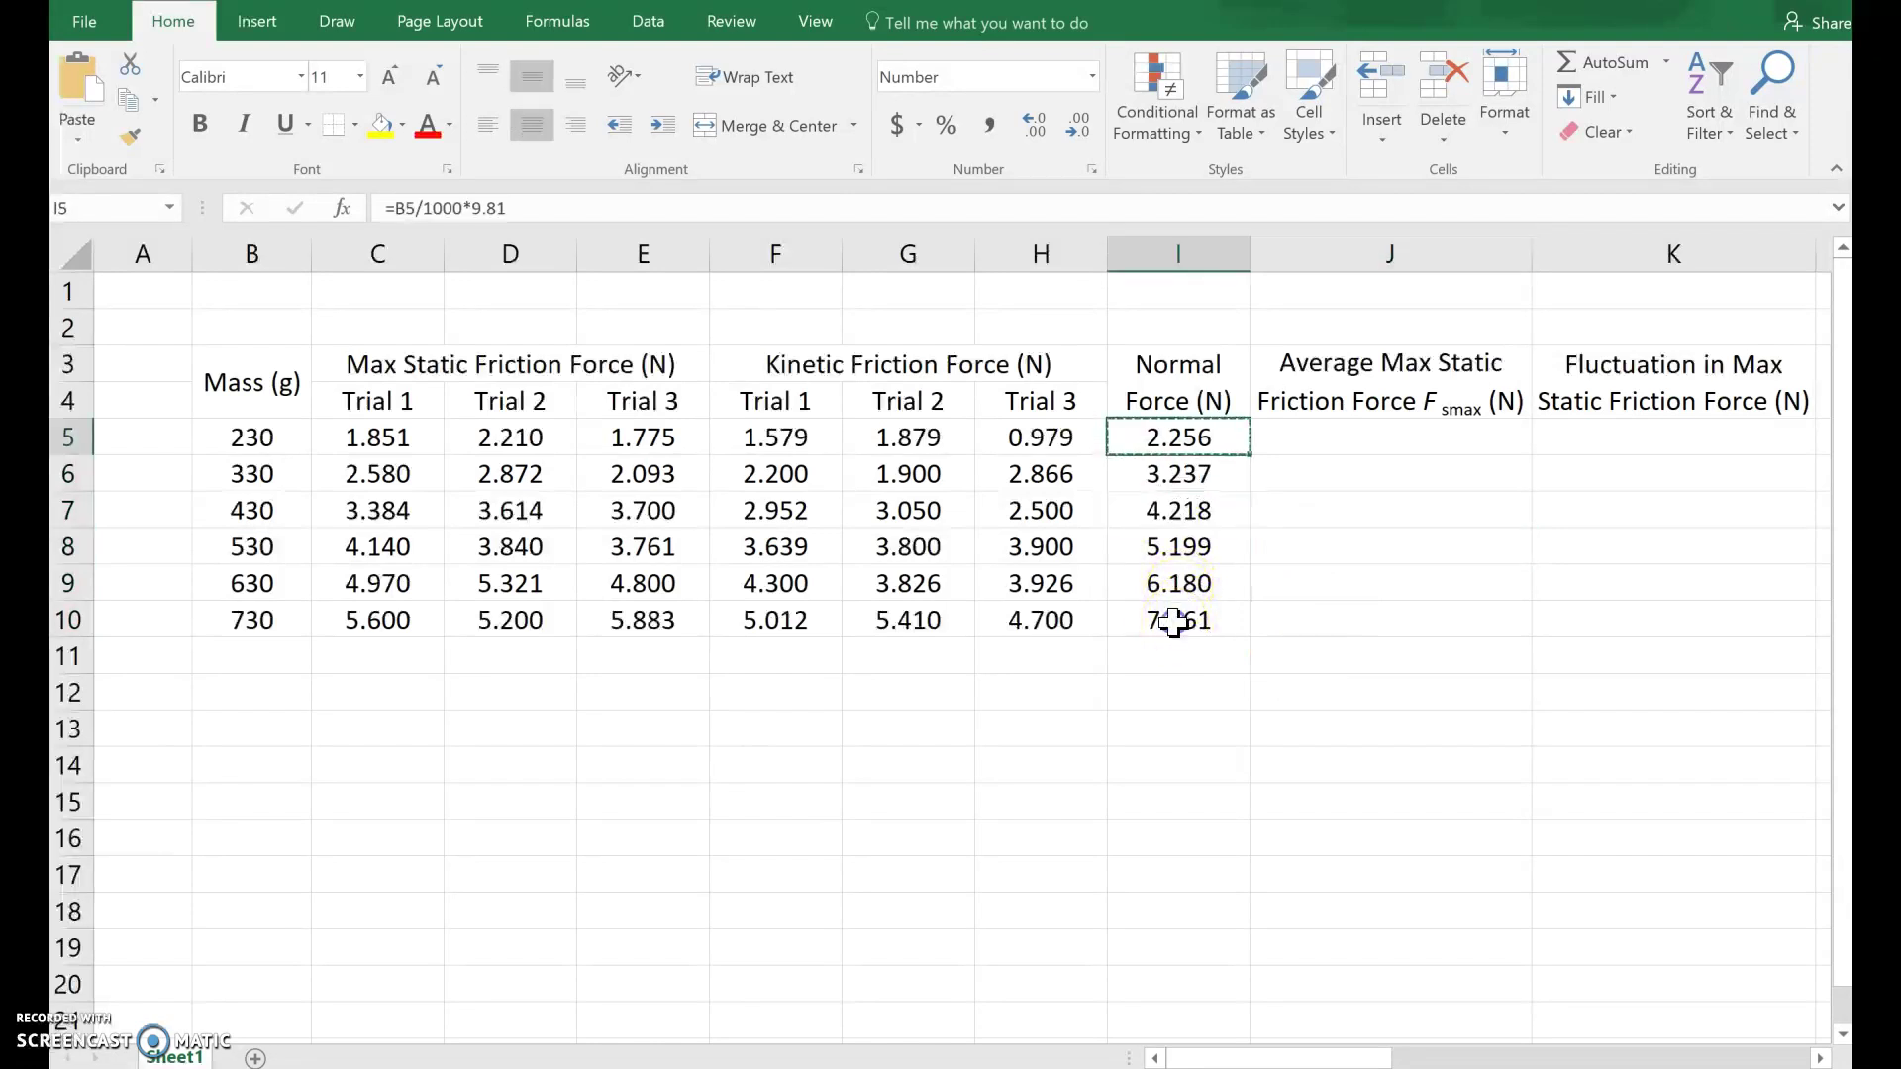
{"action": "double_click", "coordinate": [1174, 622]}
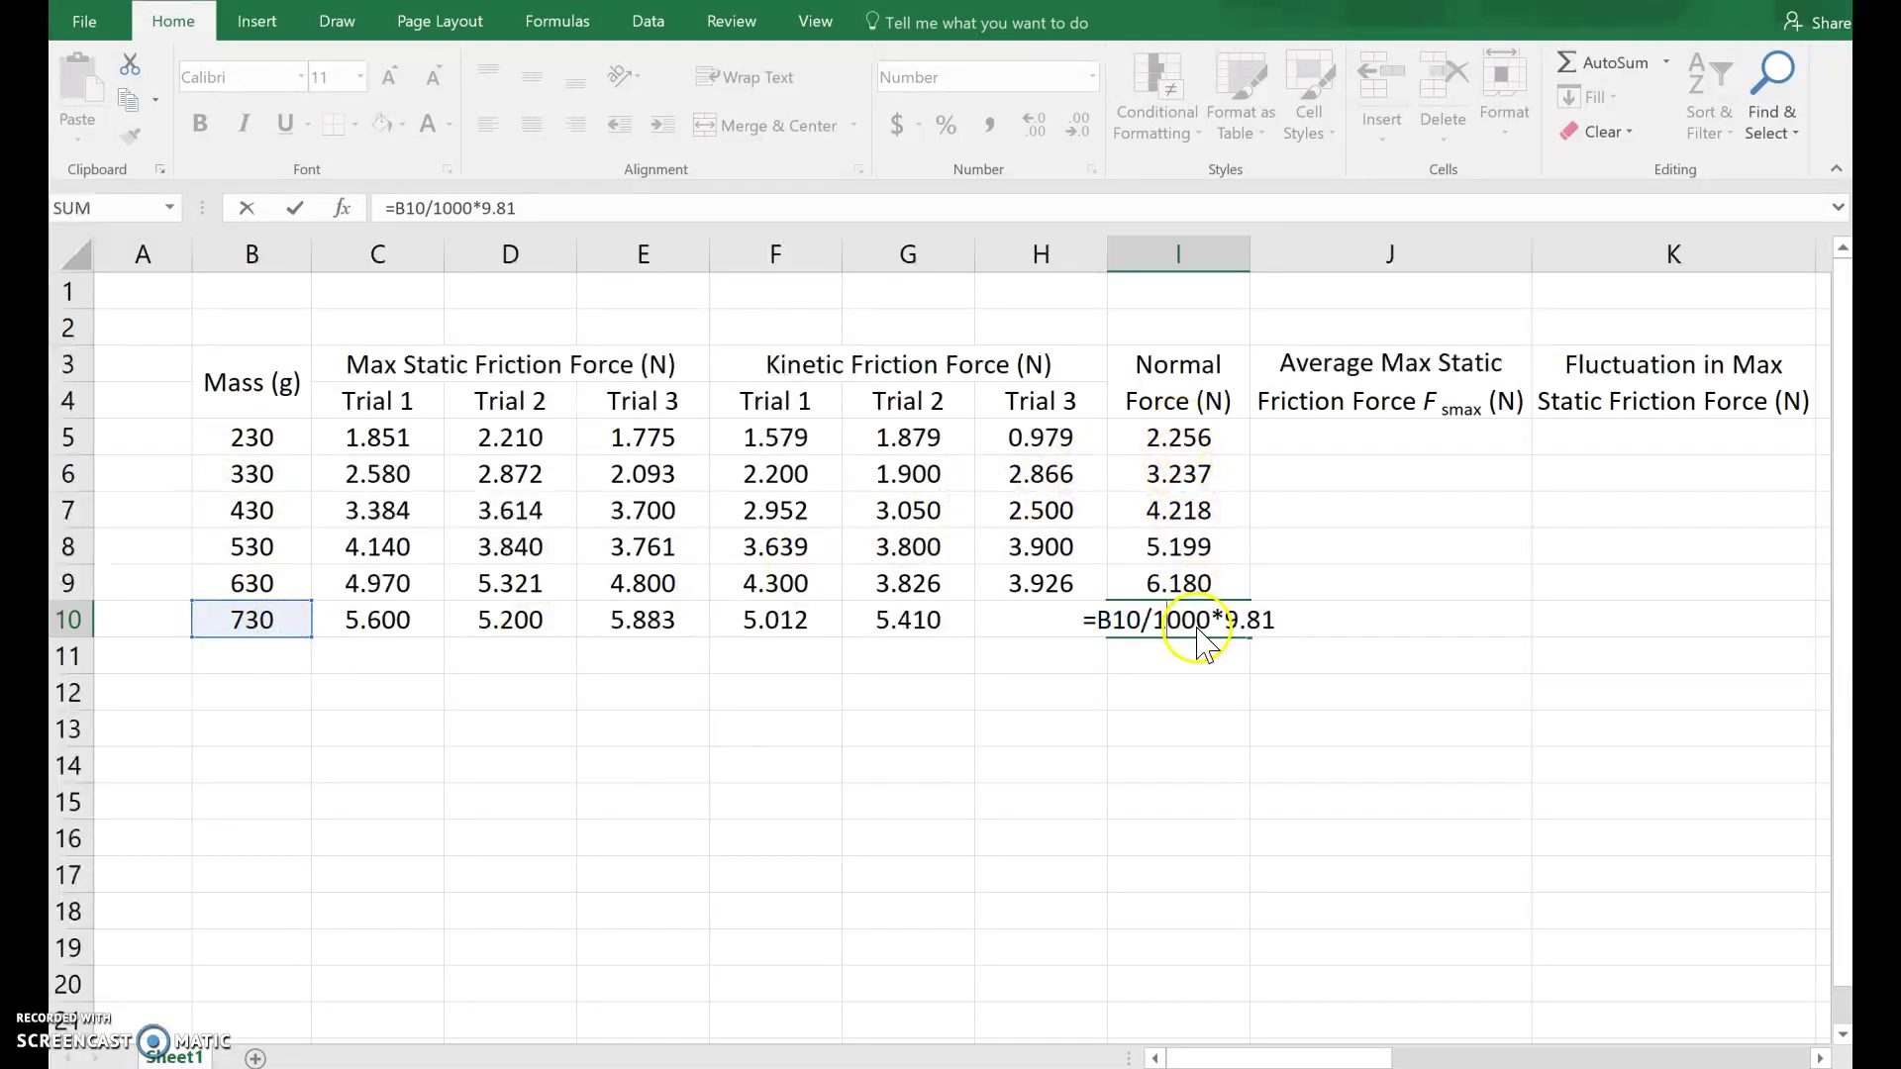
{"action": "key", "text": "Return"}
{"action": "left_click", "coordinate": [1367, 437]}
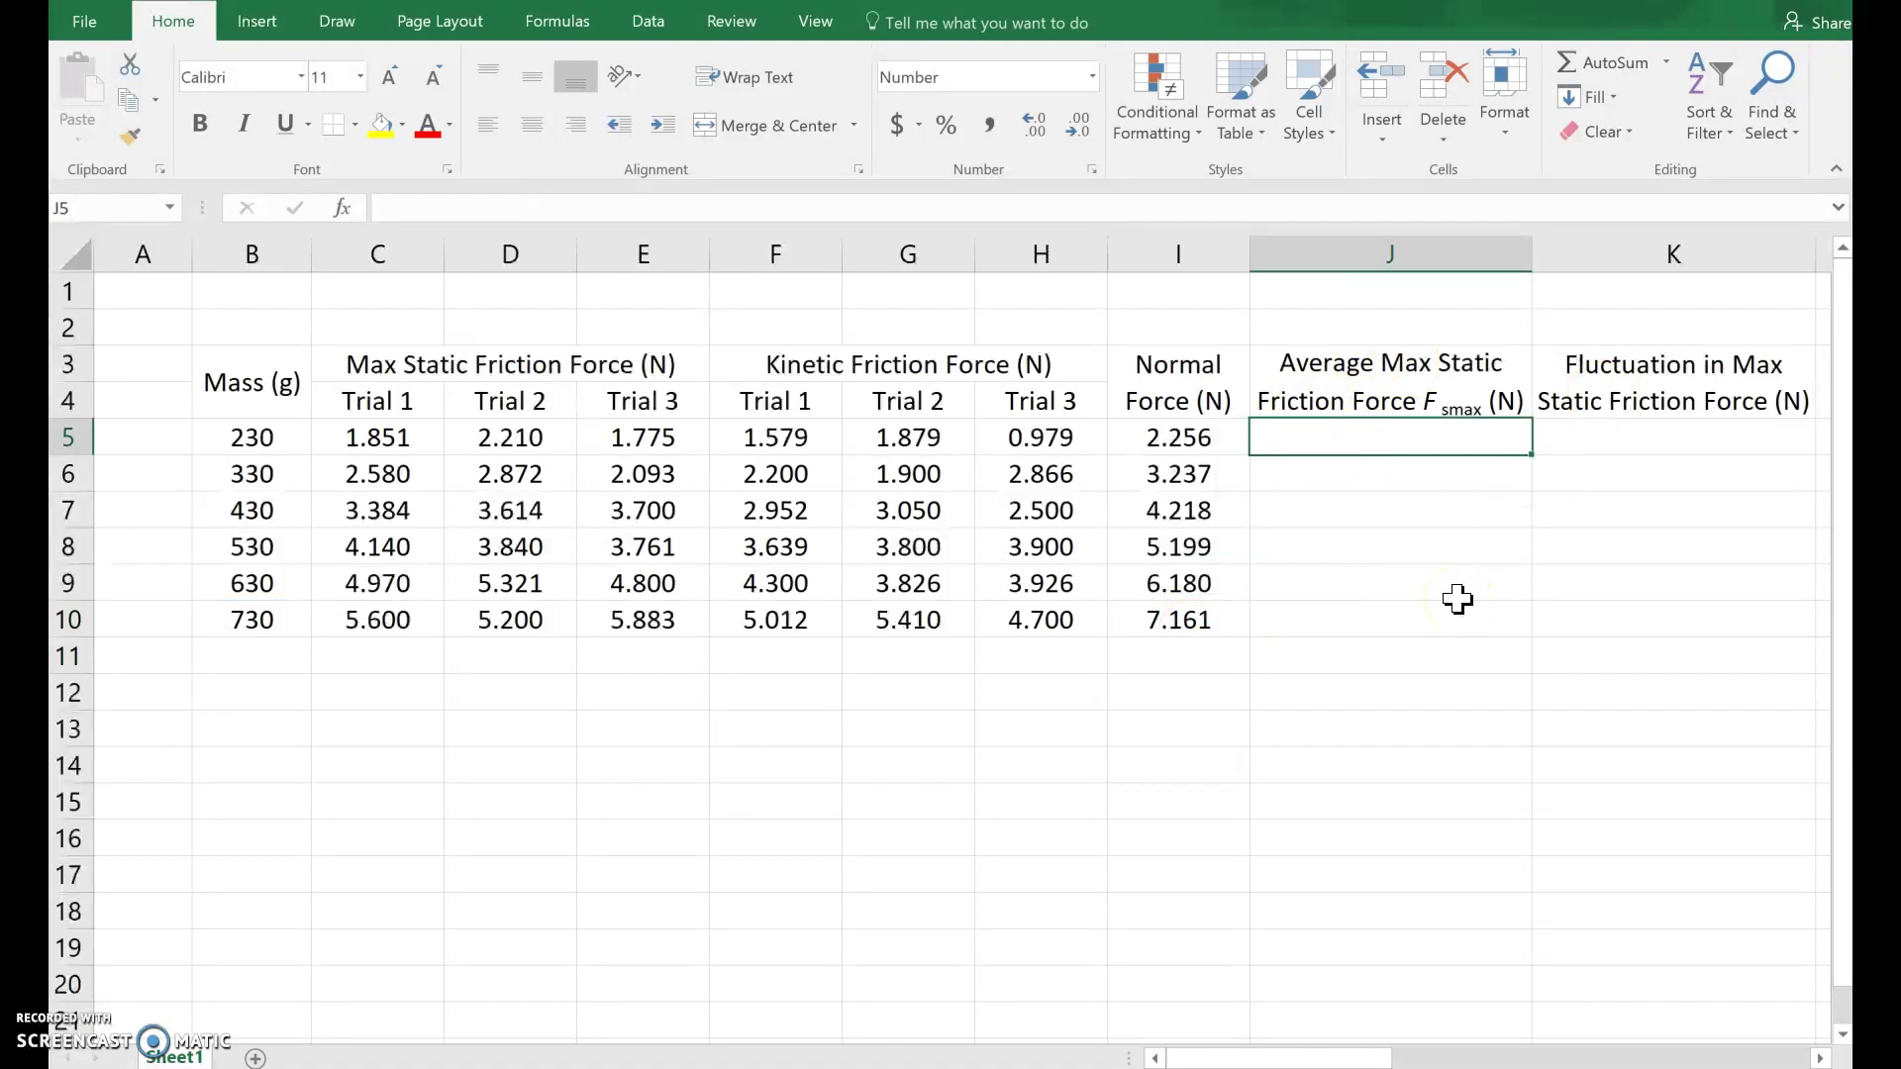
{"action": "type", "text": "="}
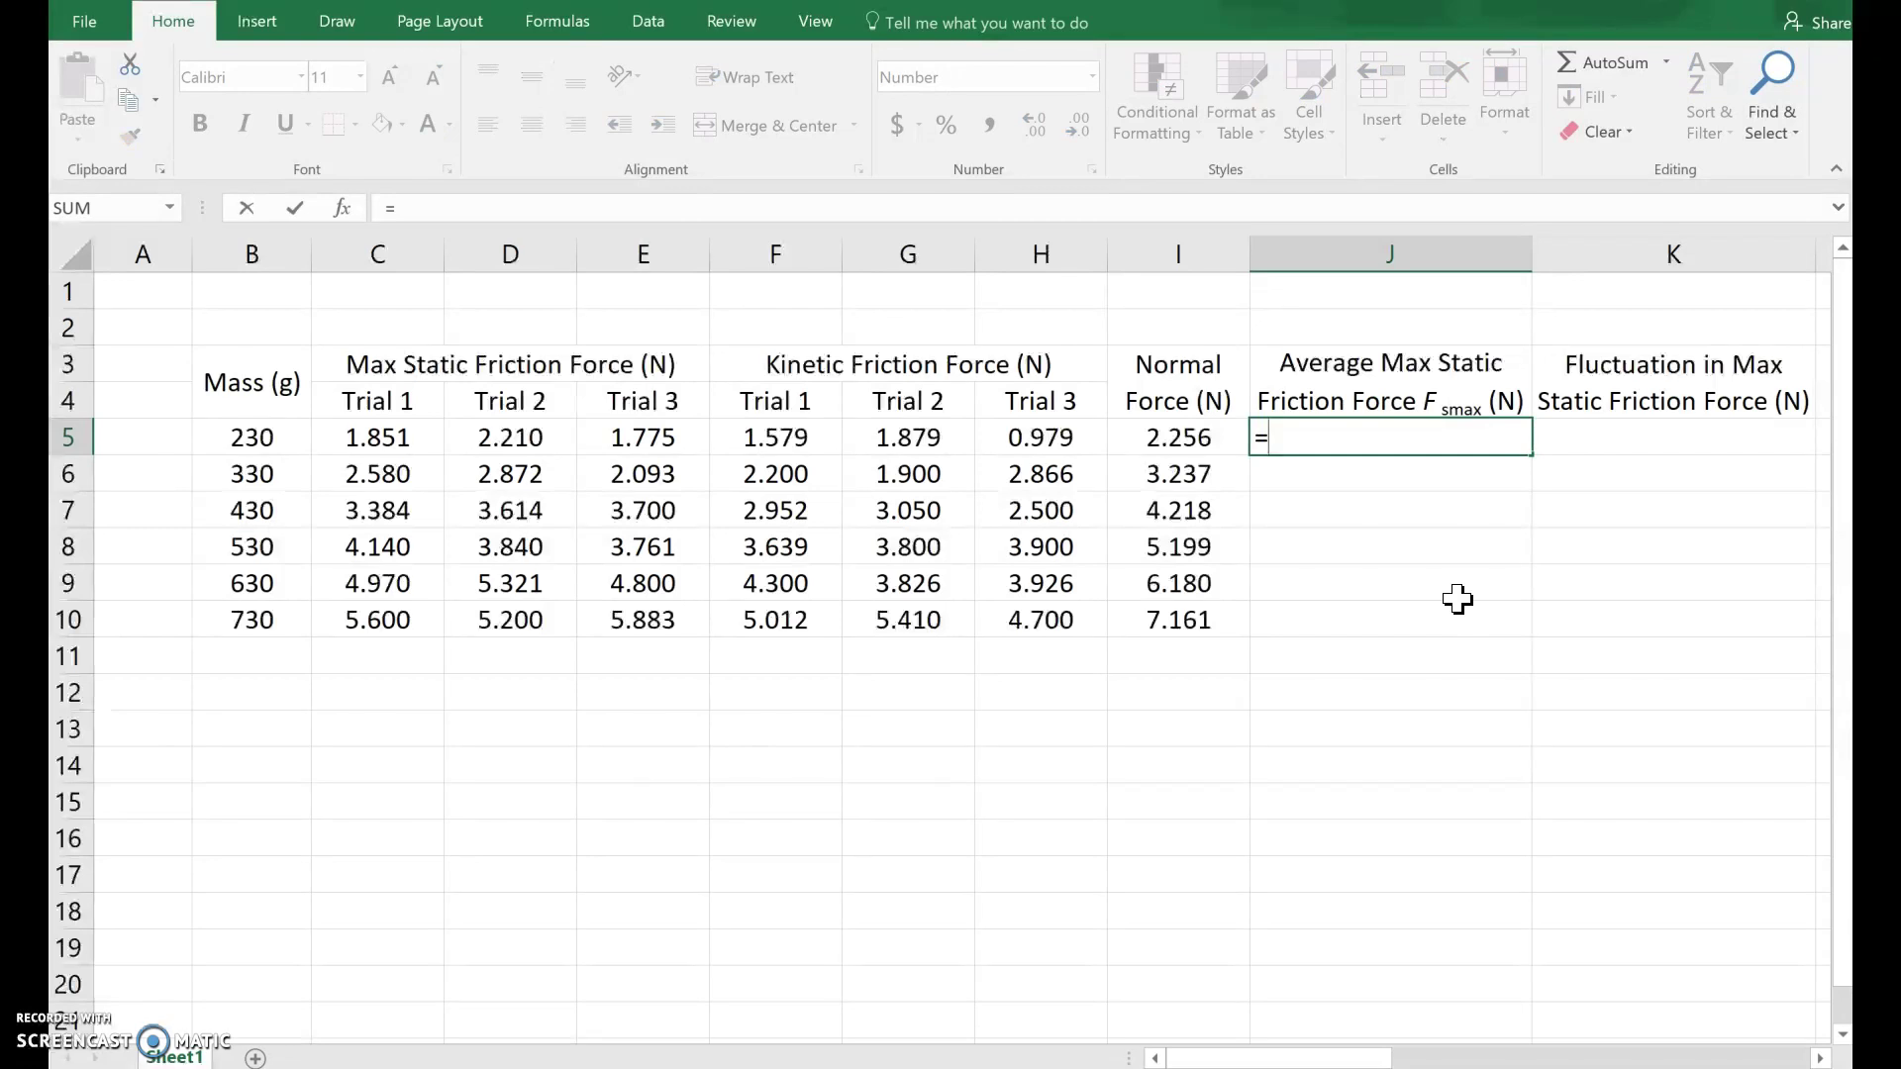
{"action": "type", "text": "average"}
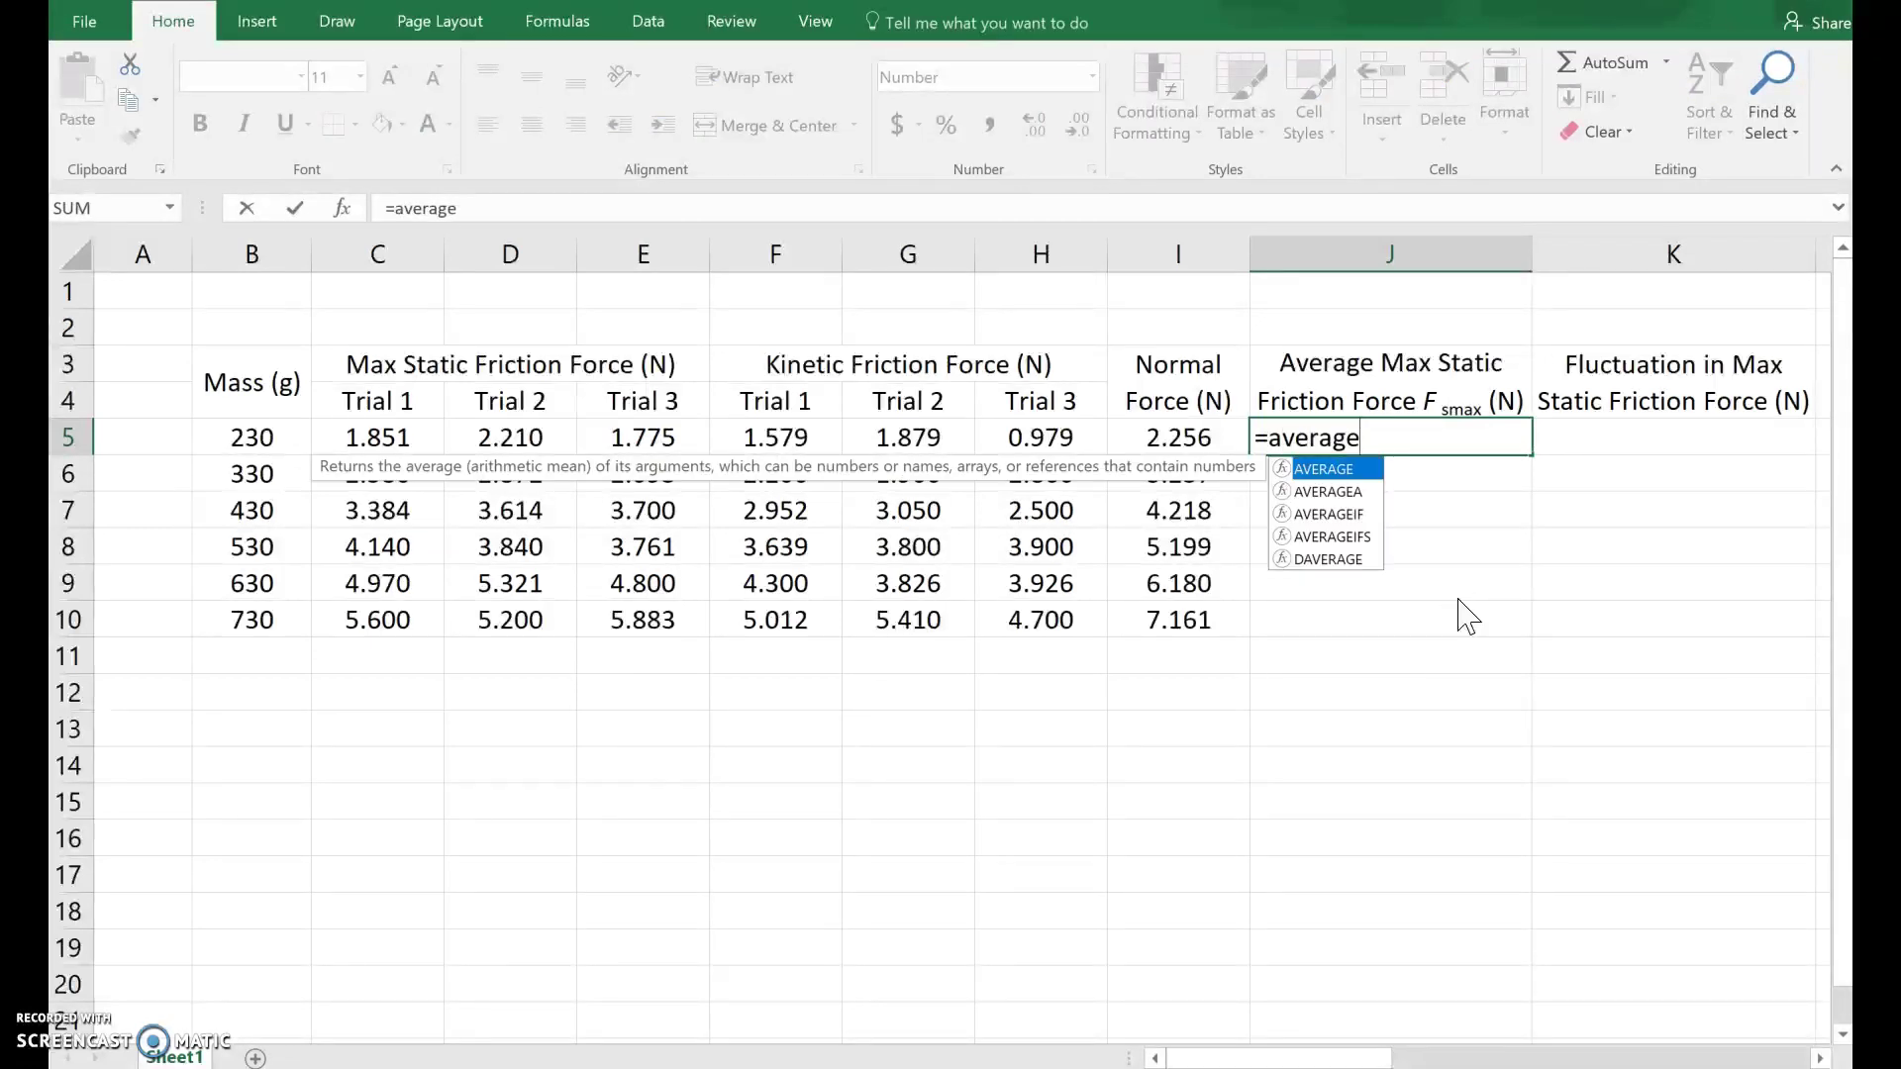
{"action": "type", "text": "("}
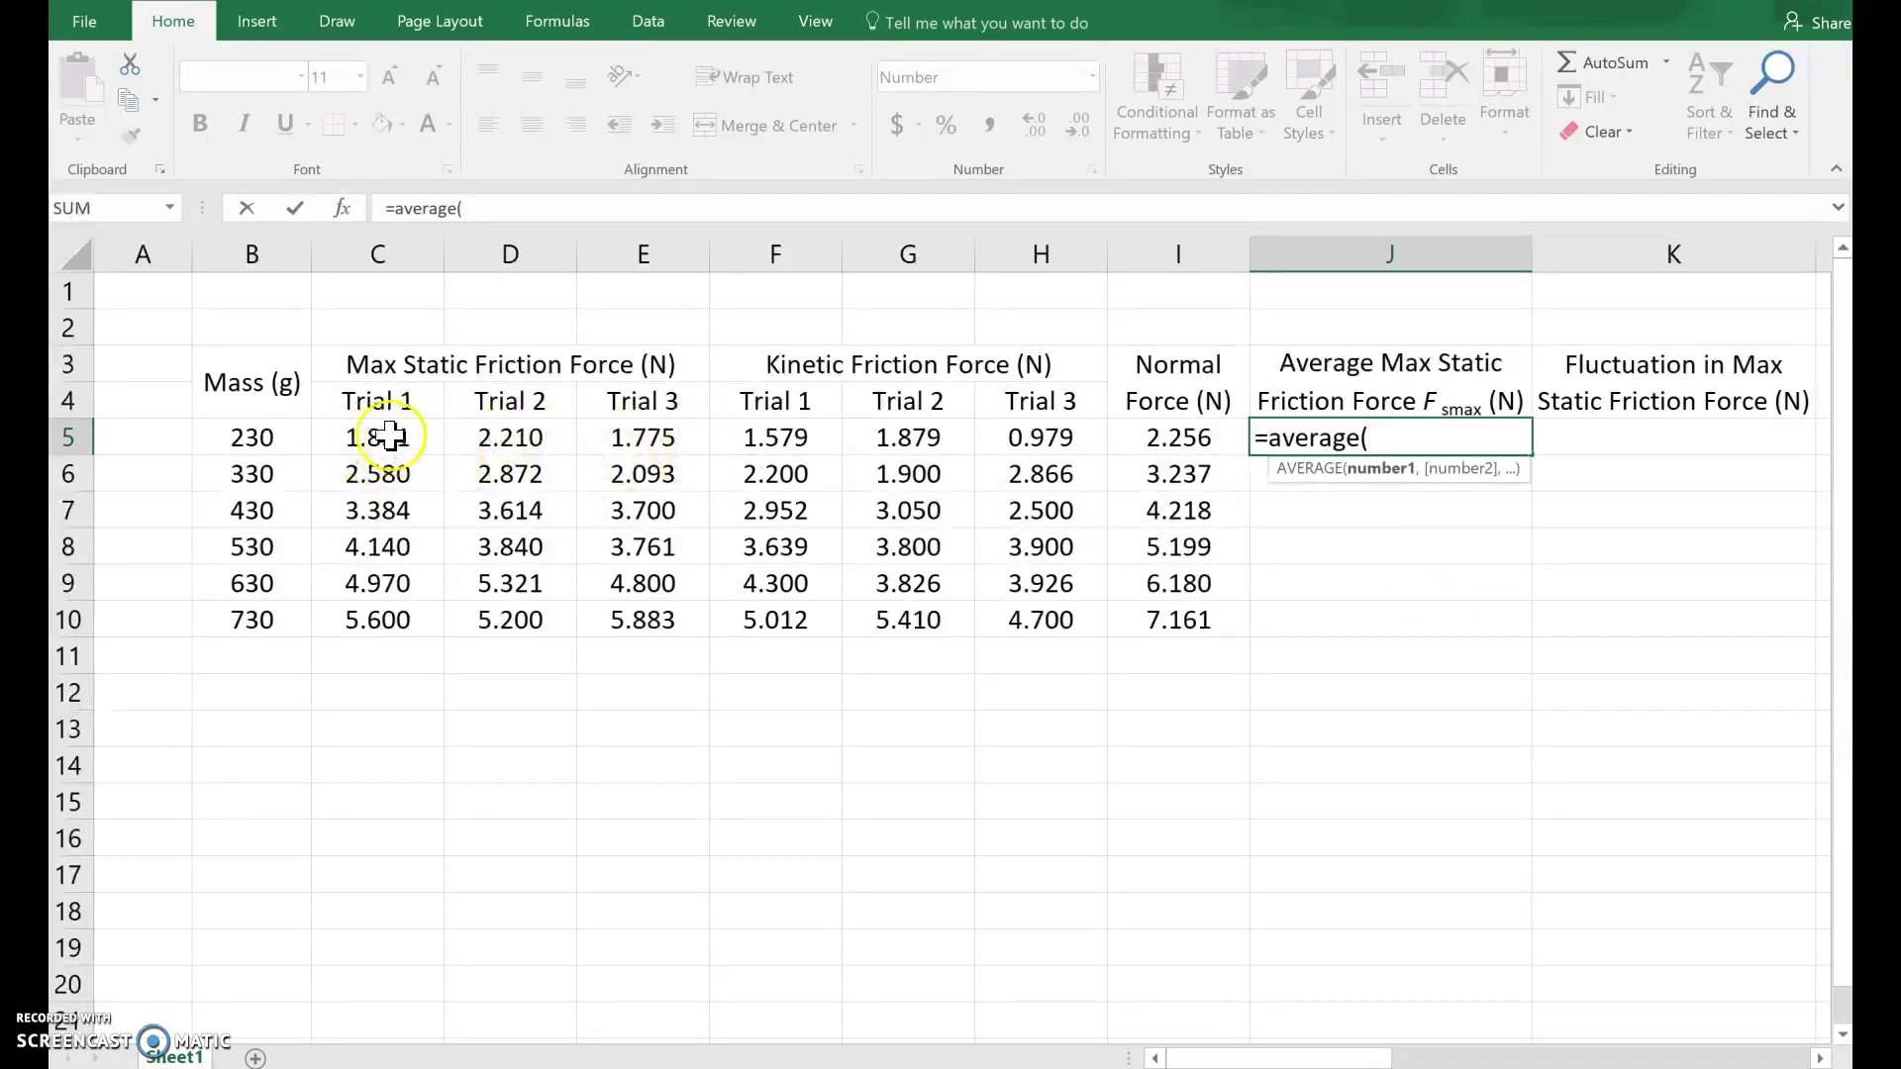
Step: Average C5:E5 in J5 and fill it down to J10, giving 1.945 to 5.561 N
{"action": "left_click_drag", "start_coordinate": [406, 433], "coordinate": [637, 433]}
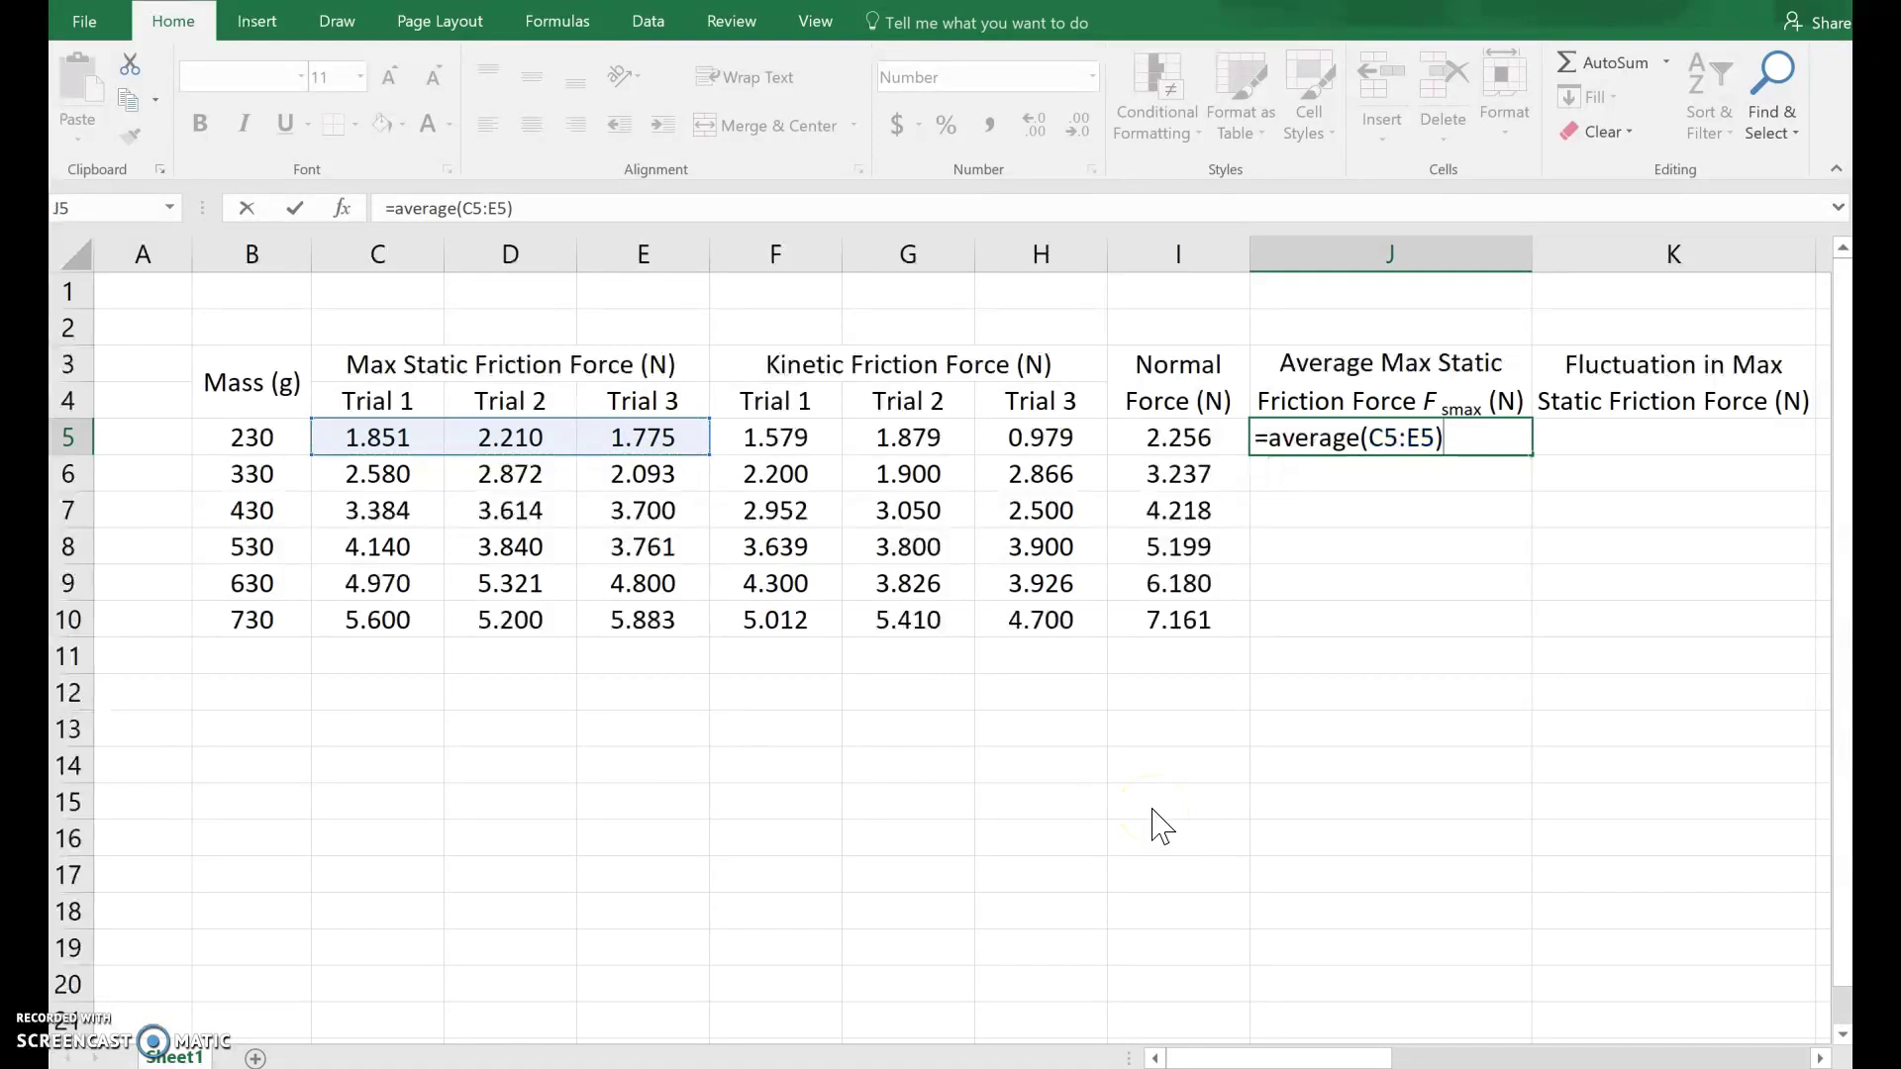
{"action": "key", "text": "Return"}
{"action": "left_click", "coordinate": [1453, 435]}
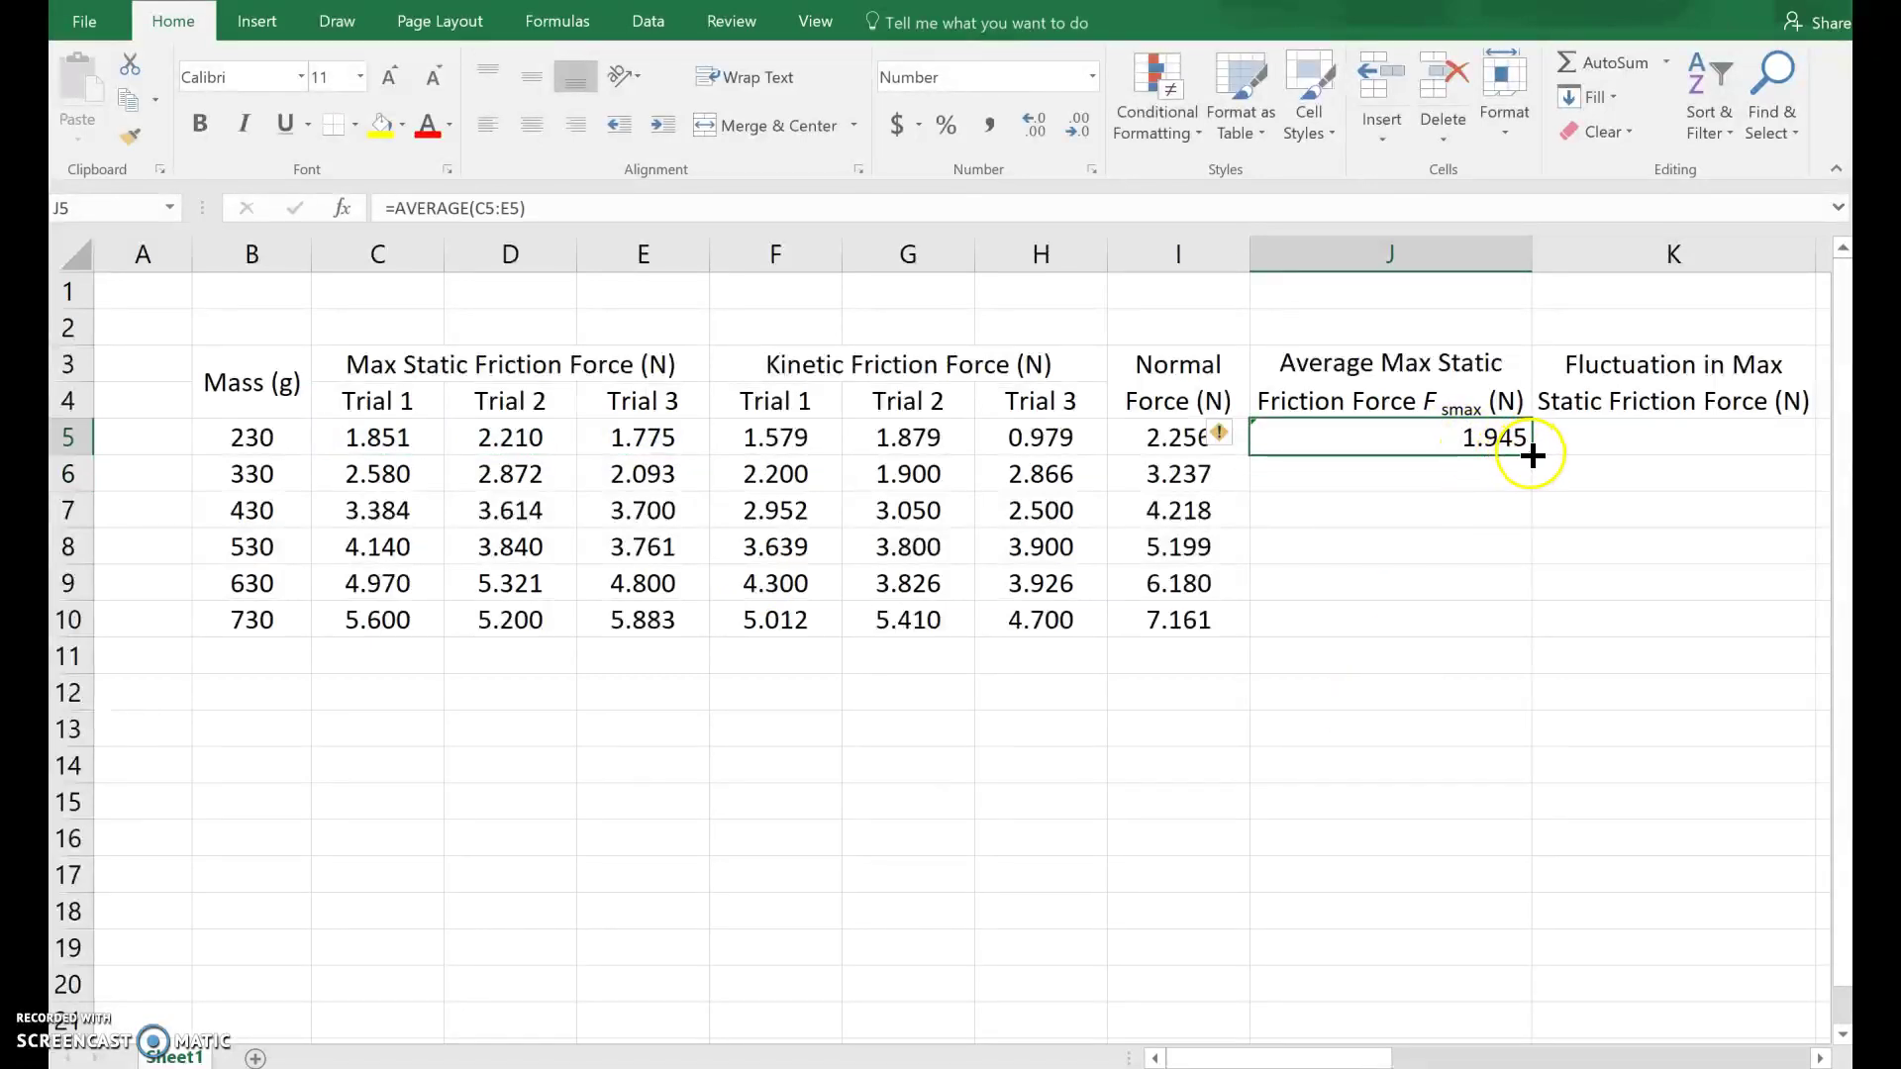
{"action": "left_click_drag", "start_coordinate": [1532, 454], "coordinate": [1535, 643]}
{"action": "left_click", "coordinate": [1590, 439]}
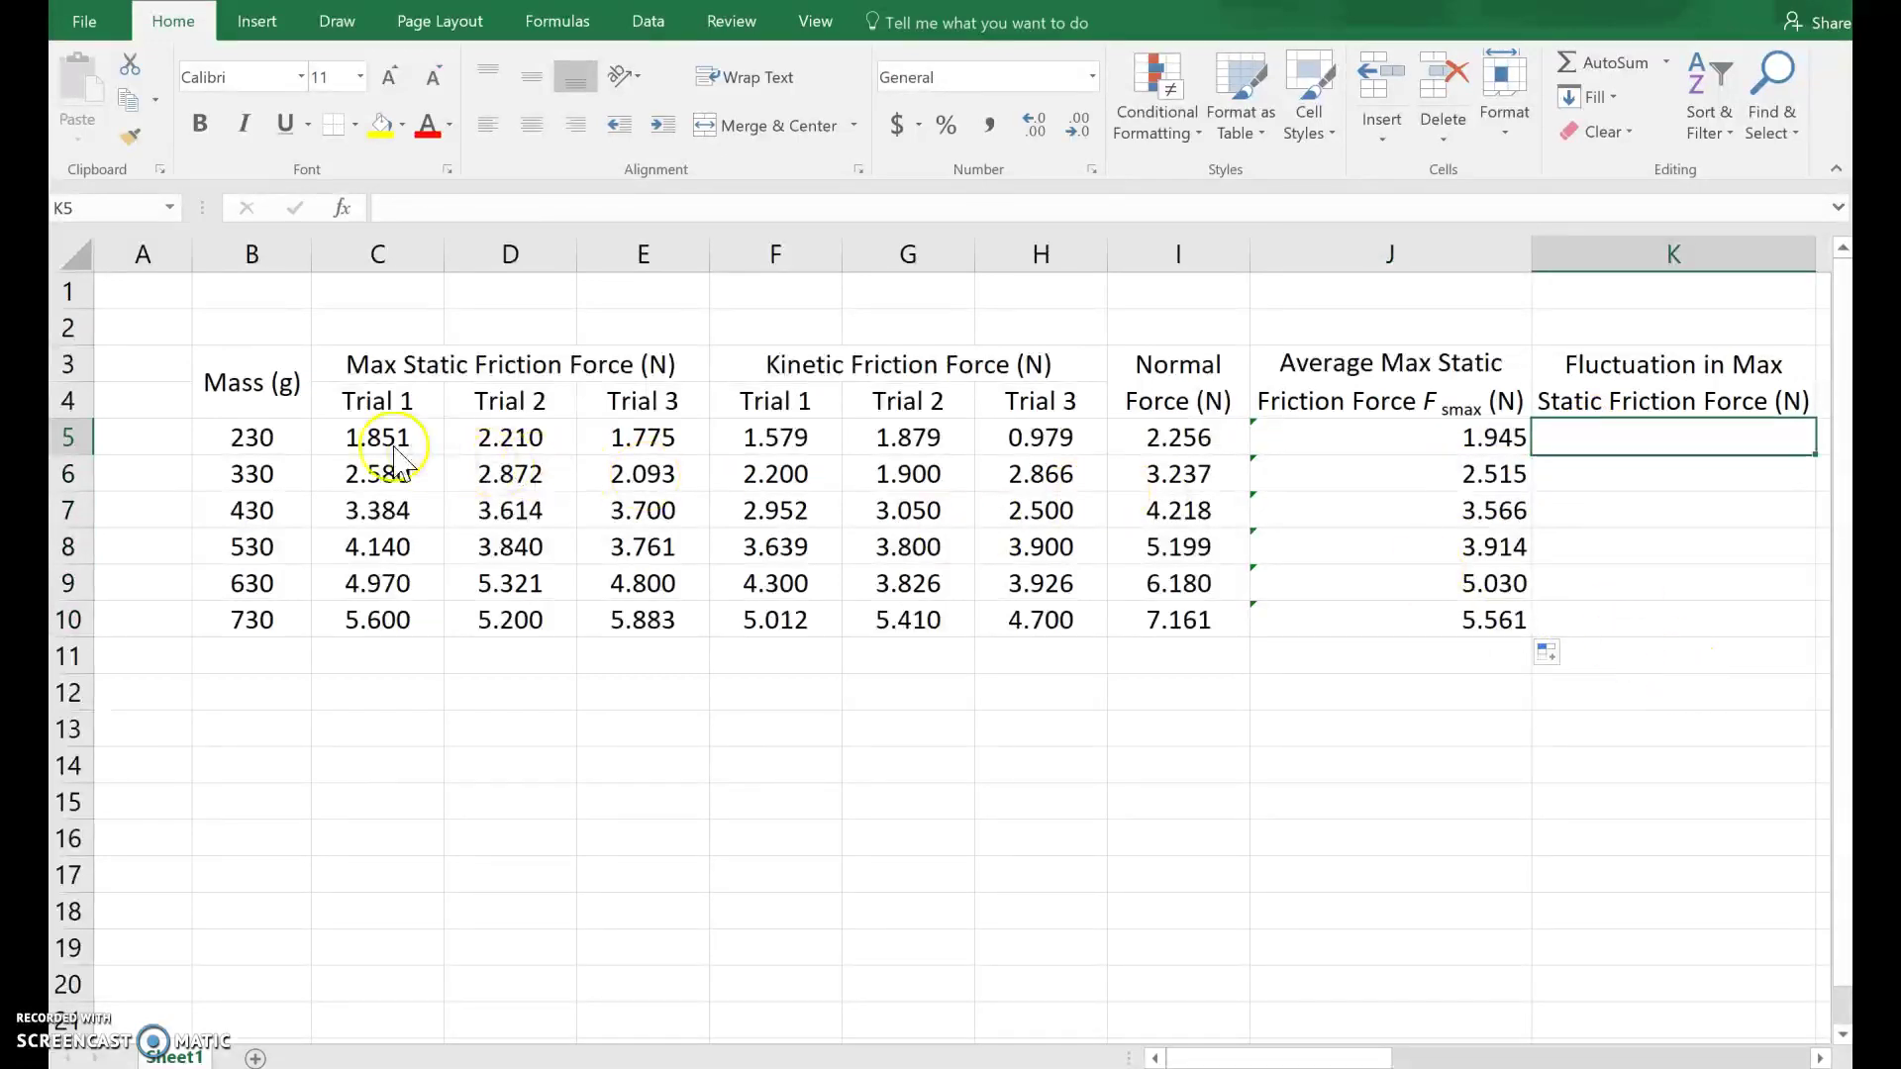
{"action": "left_click_drag", "start_coordinate": [357, 442], "coordinate": [641, 437]}
{"action": "left_click", "coordinate": [512, 484]}
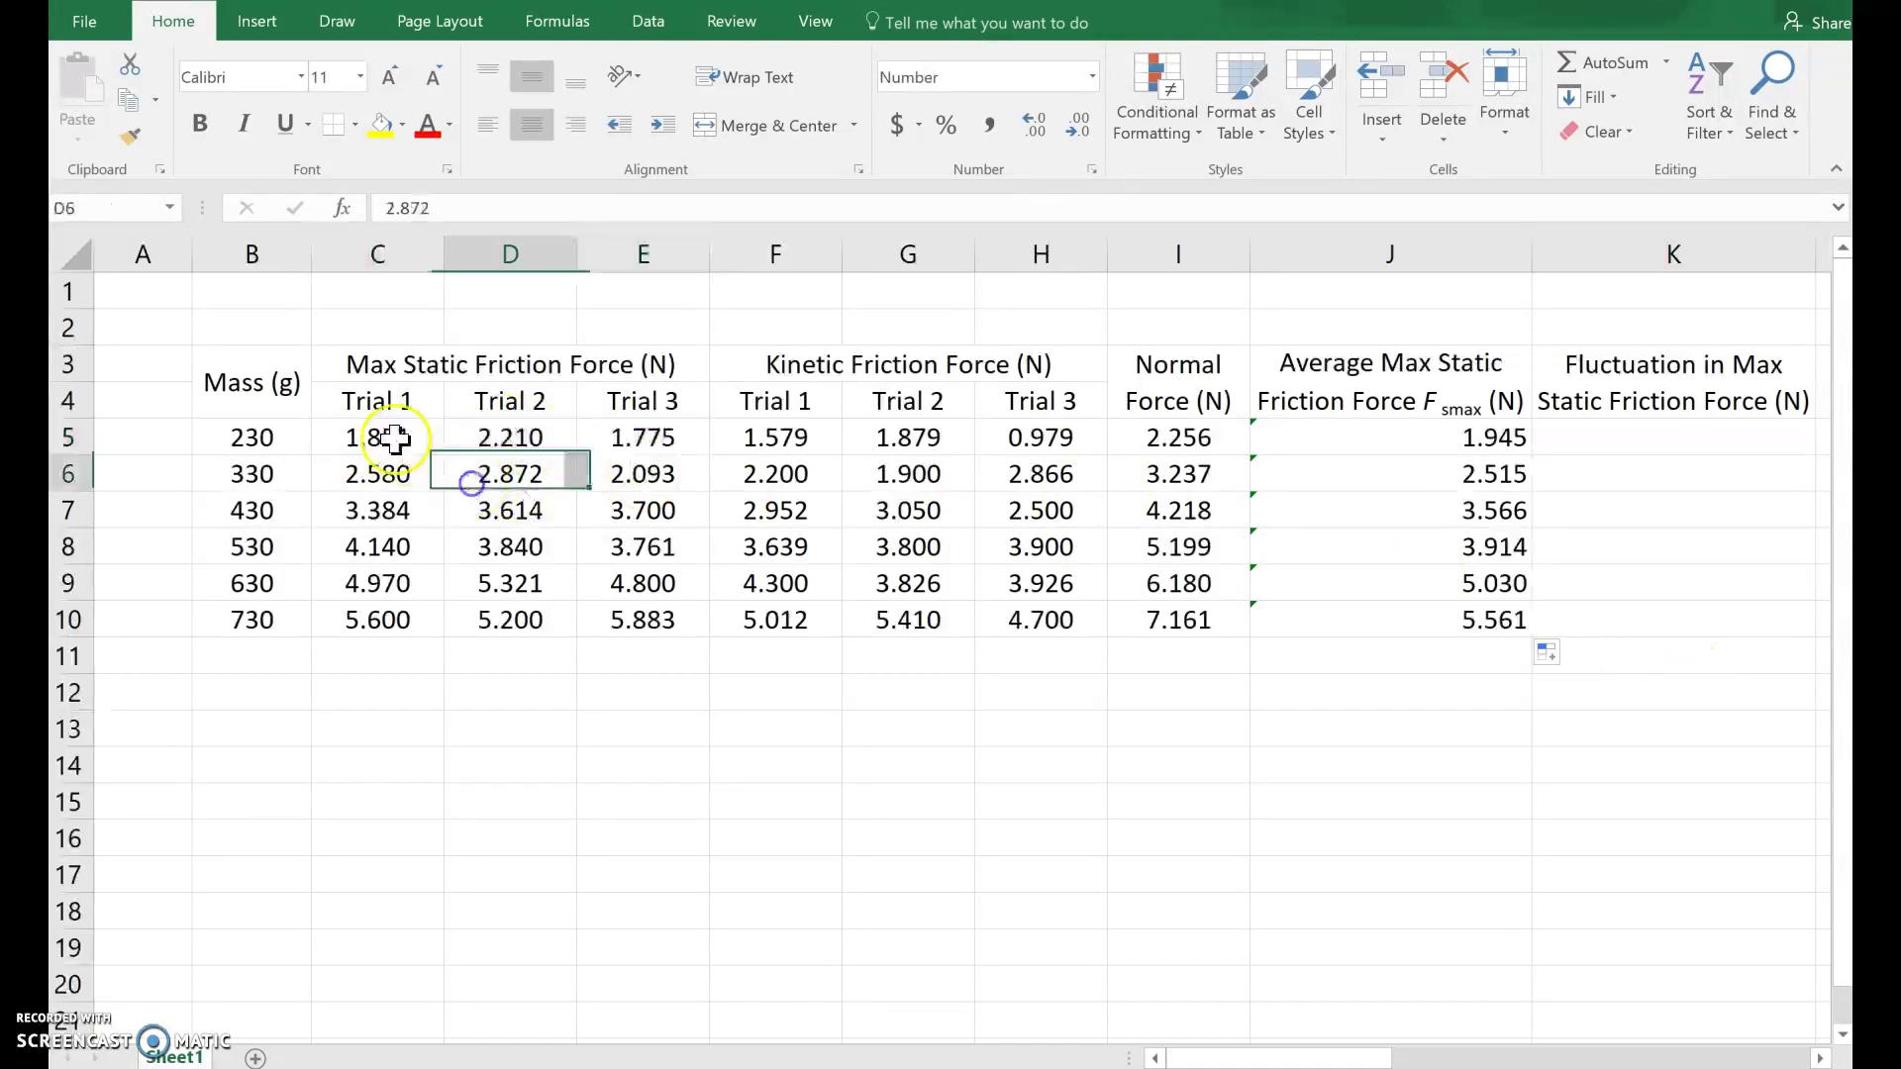
{"action": "left_click_drag", "start_coordinate": [382, 438], "coordinate": [633, 446]}
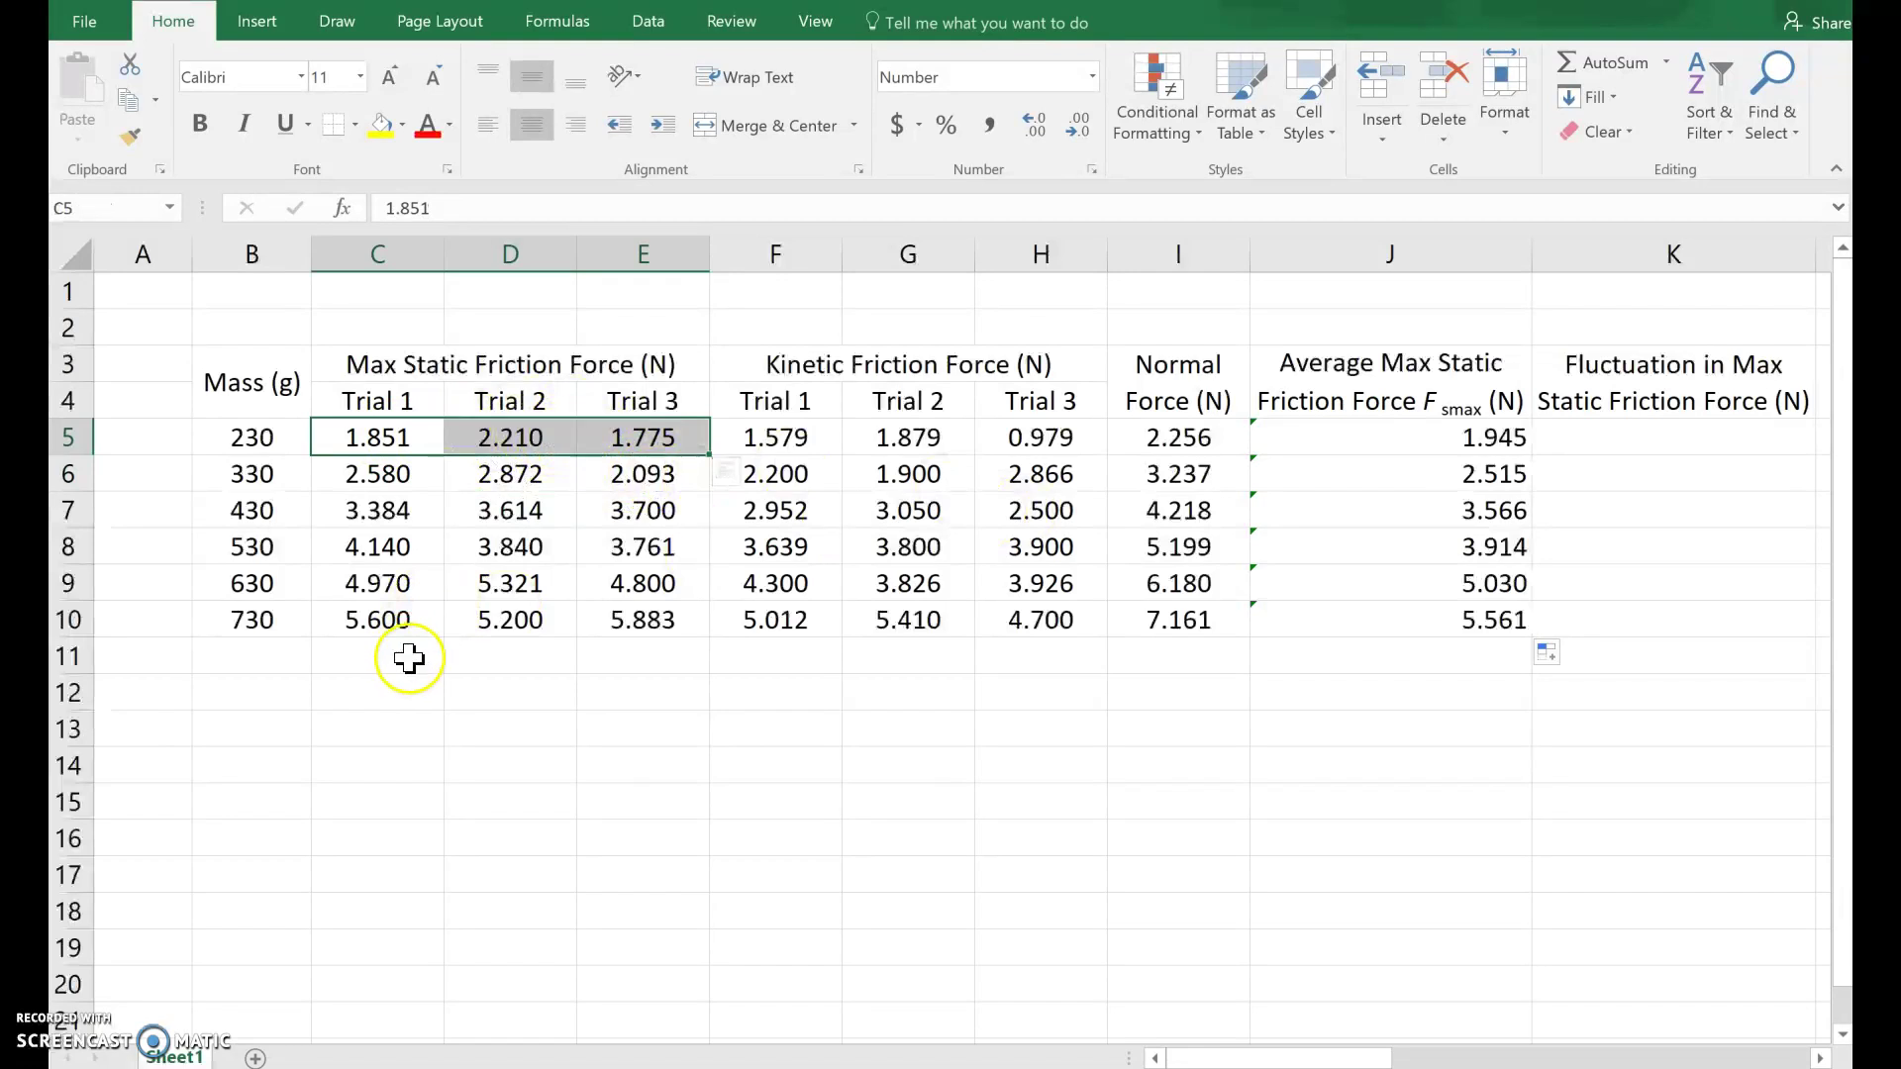
{"action": "left_click", "coordinate": [525, 444]}
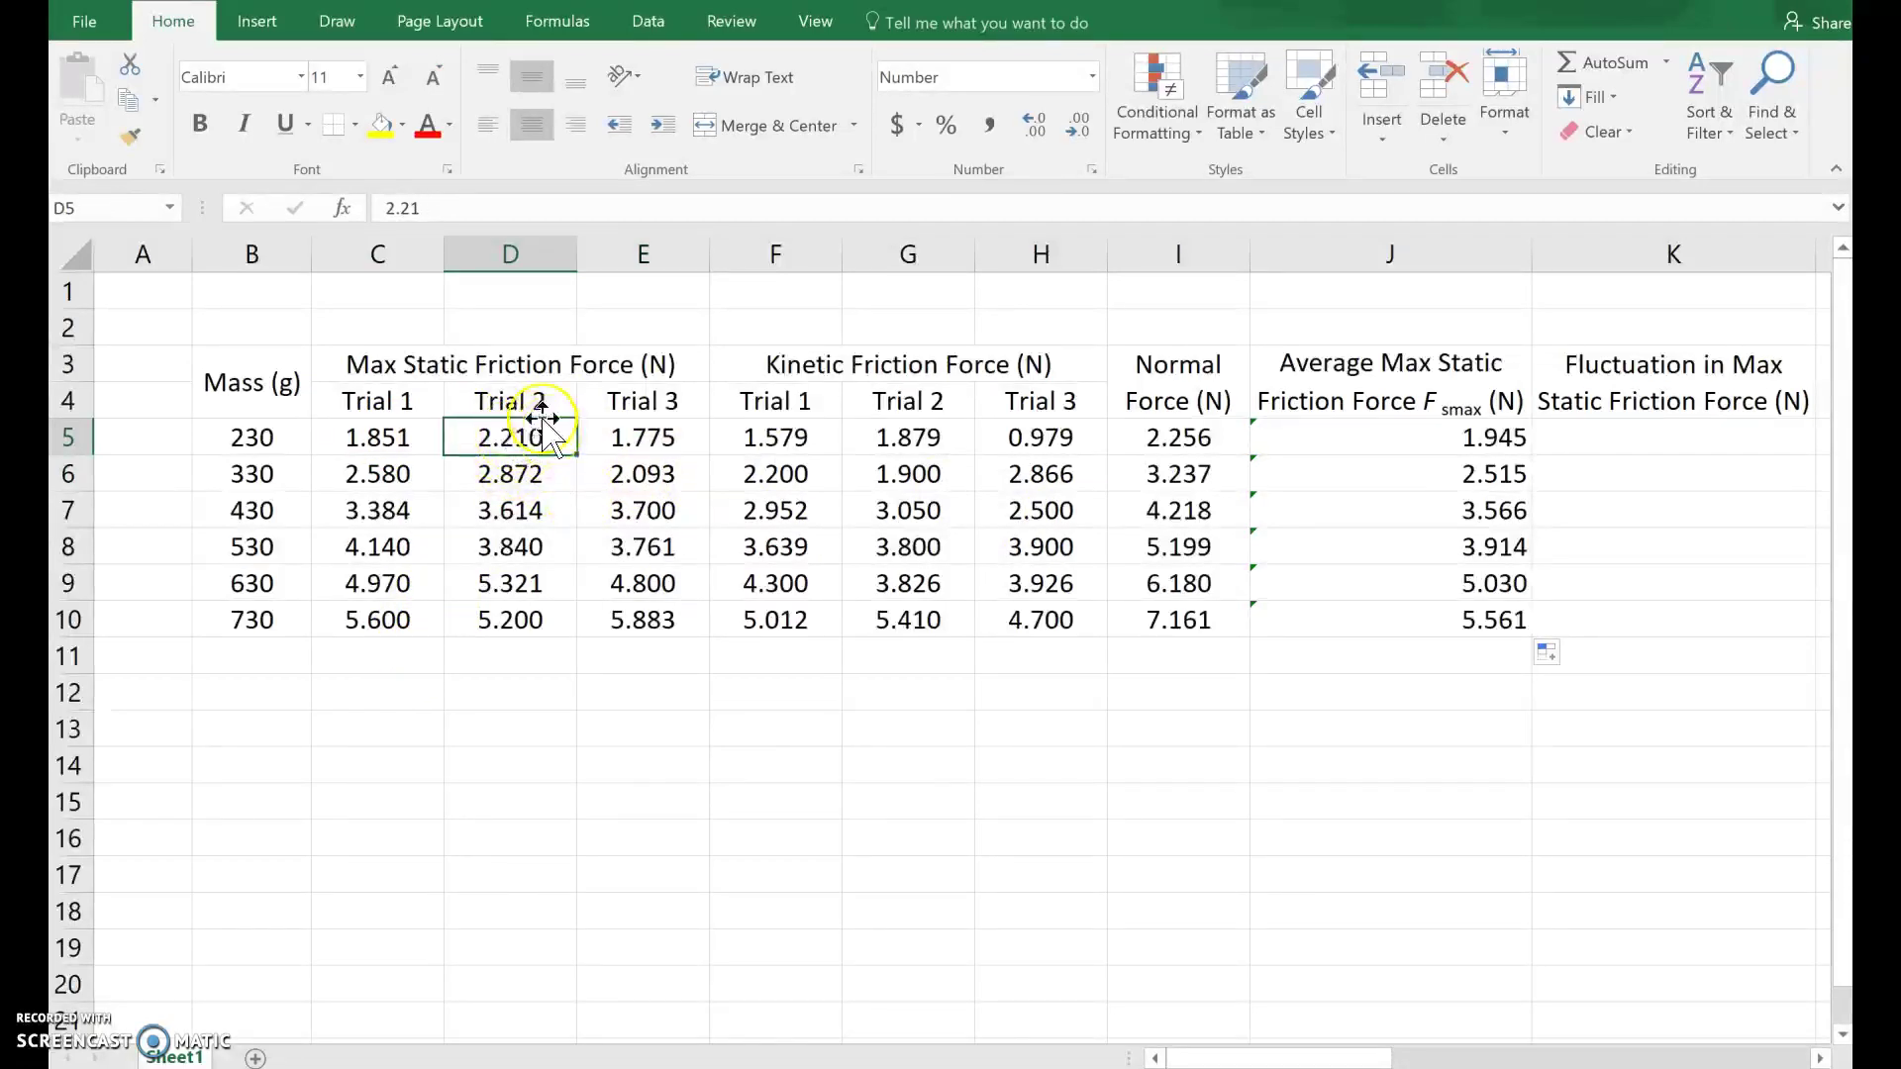
{"action": "left_click_drag", "start_coordinate": [396, 509], "coordinate": [654, 505]}
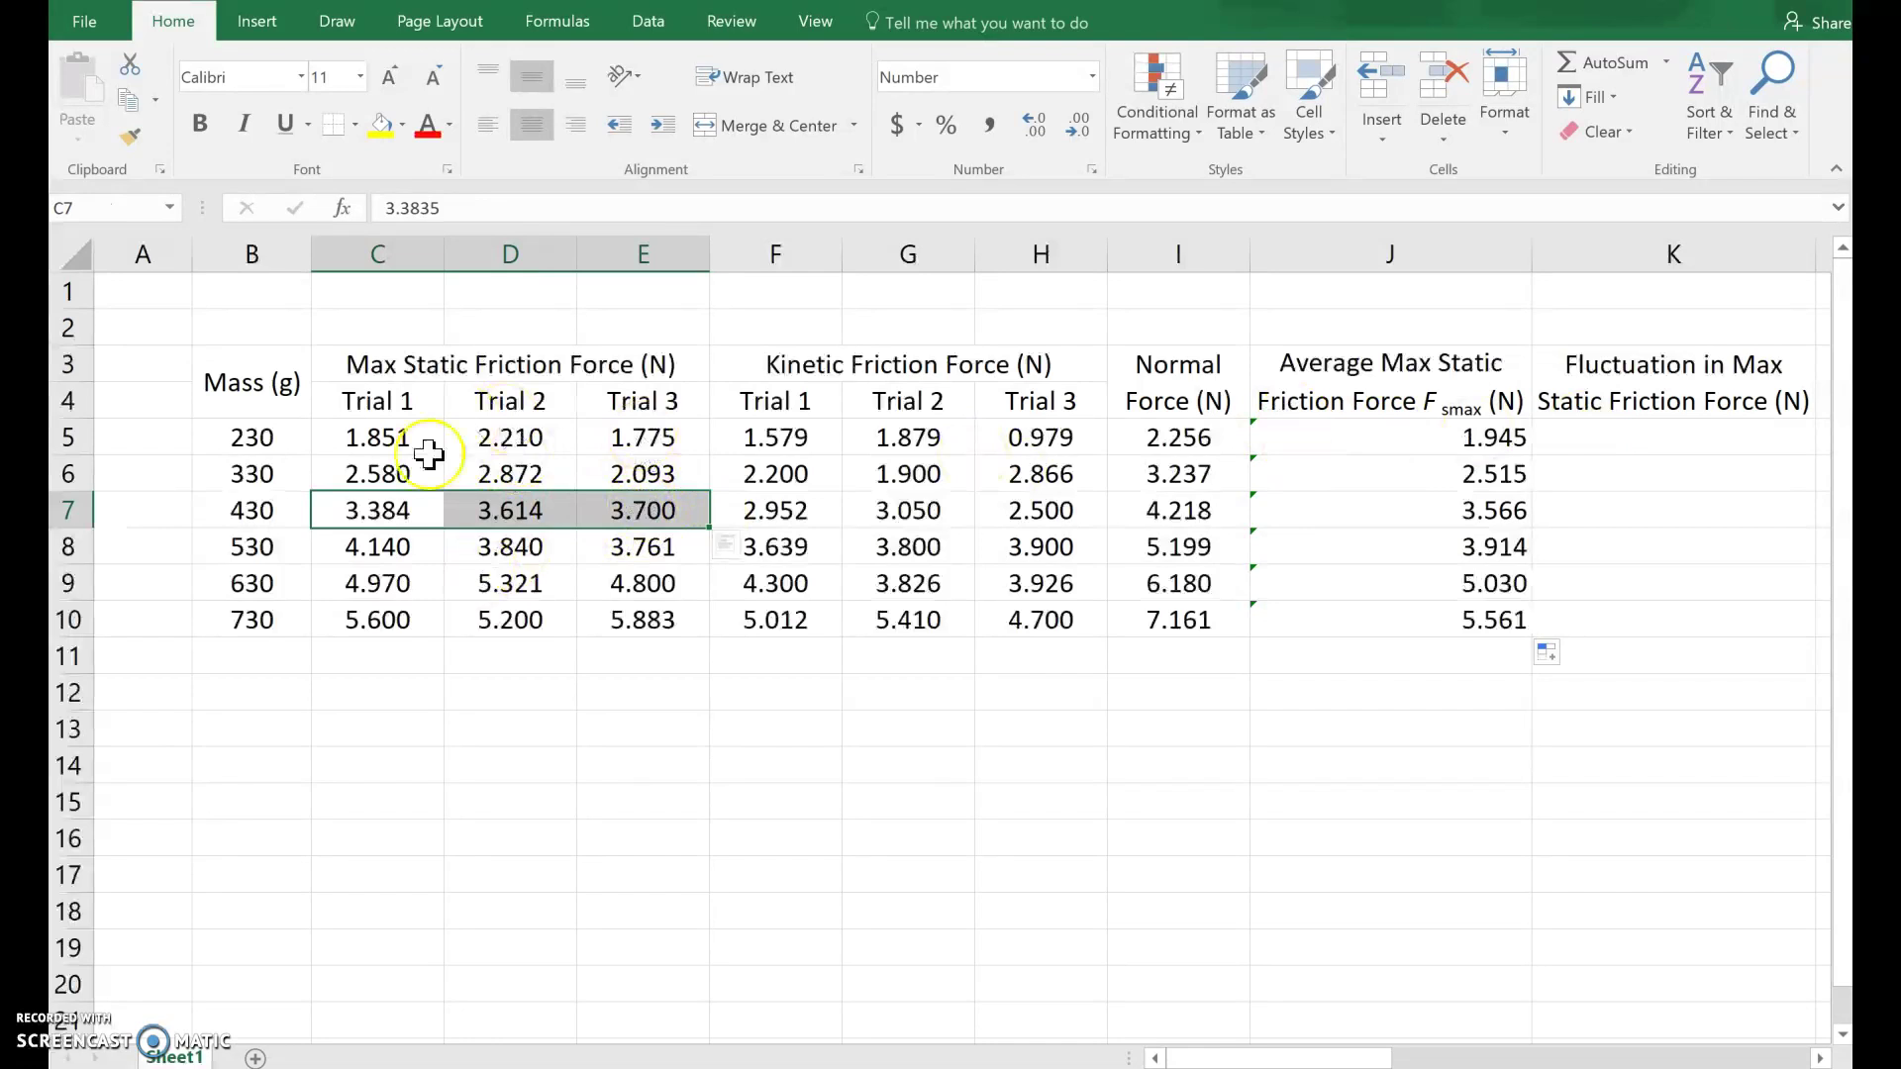
{"action": "left_click", "coordinate": [1574, 454]}
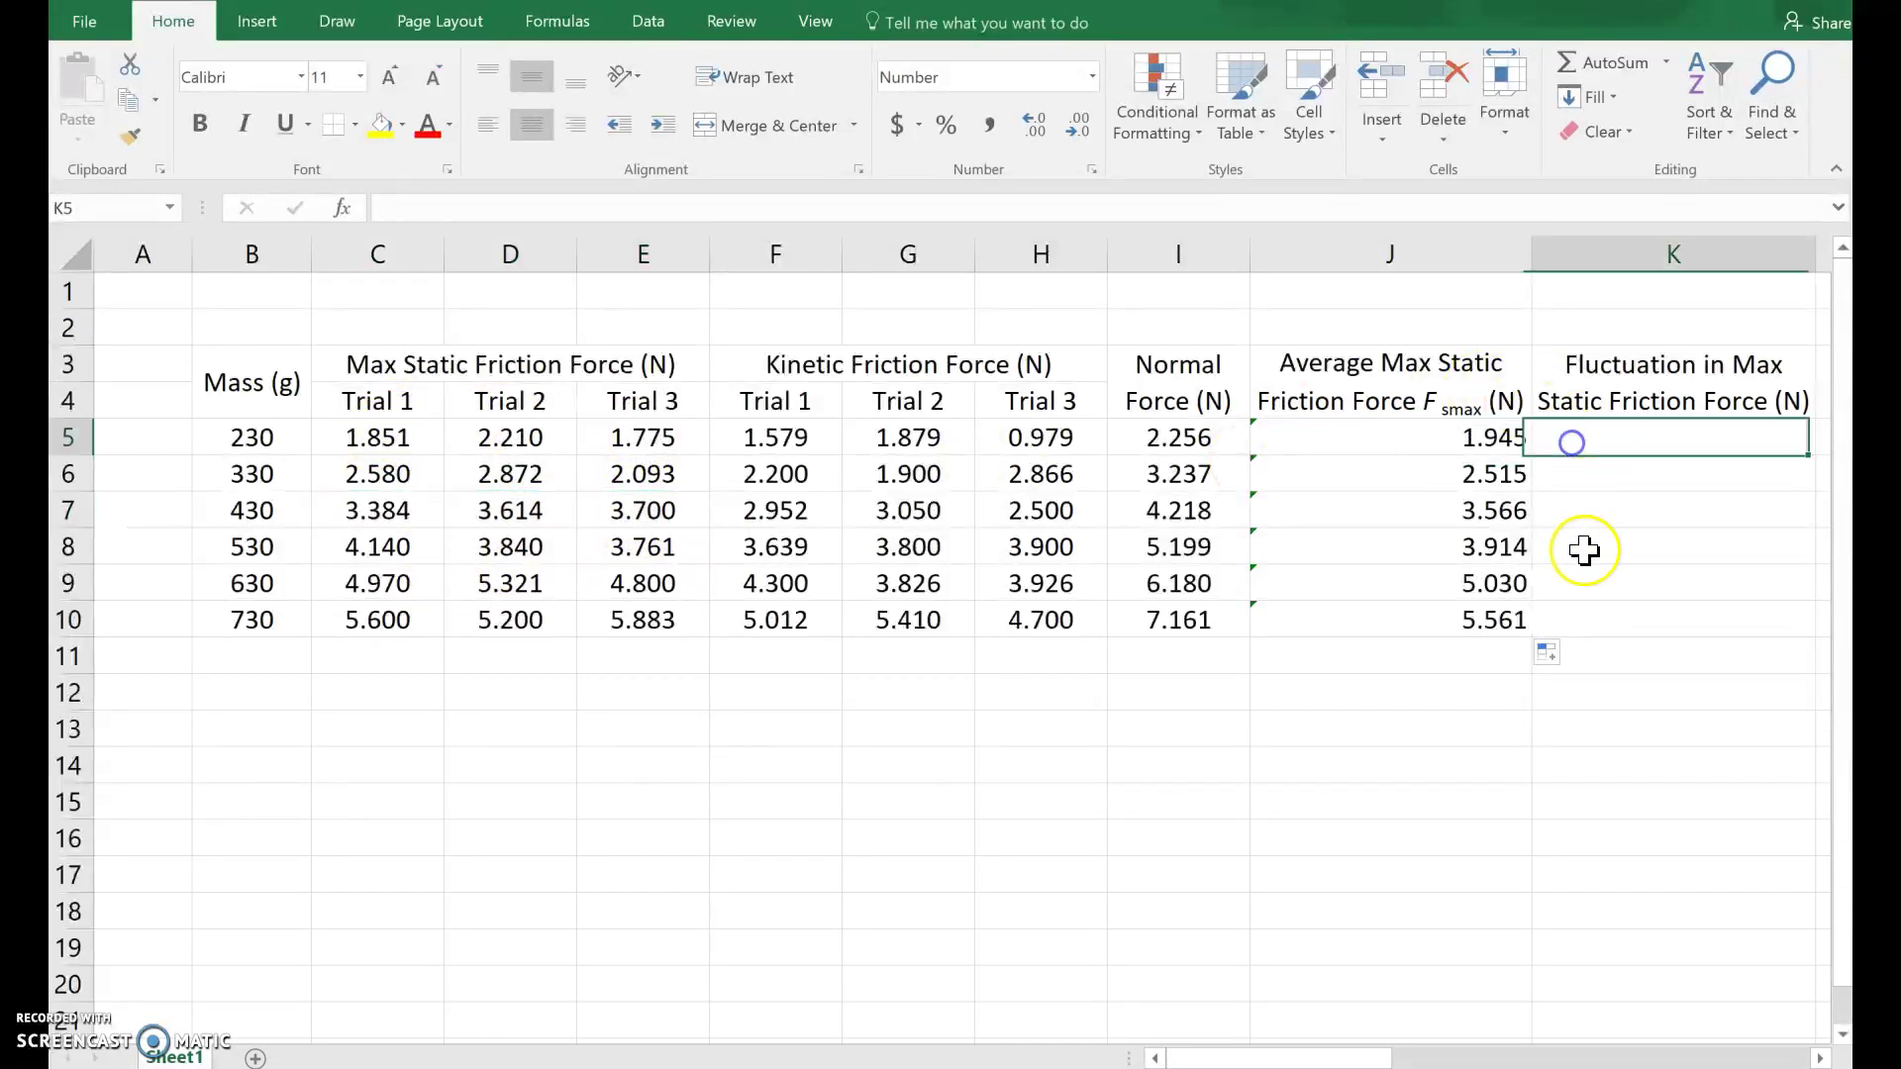
Step: Enter the fluctuation formula =(MAX(C5:E5)-MIN(C5:E5))/2 in K5 and fill it down to K10
{"action": "type", "text": "=(  )/2"}
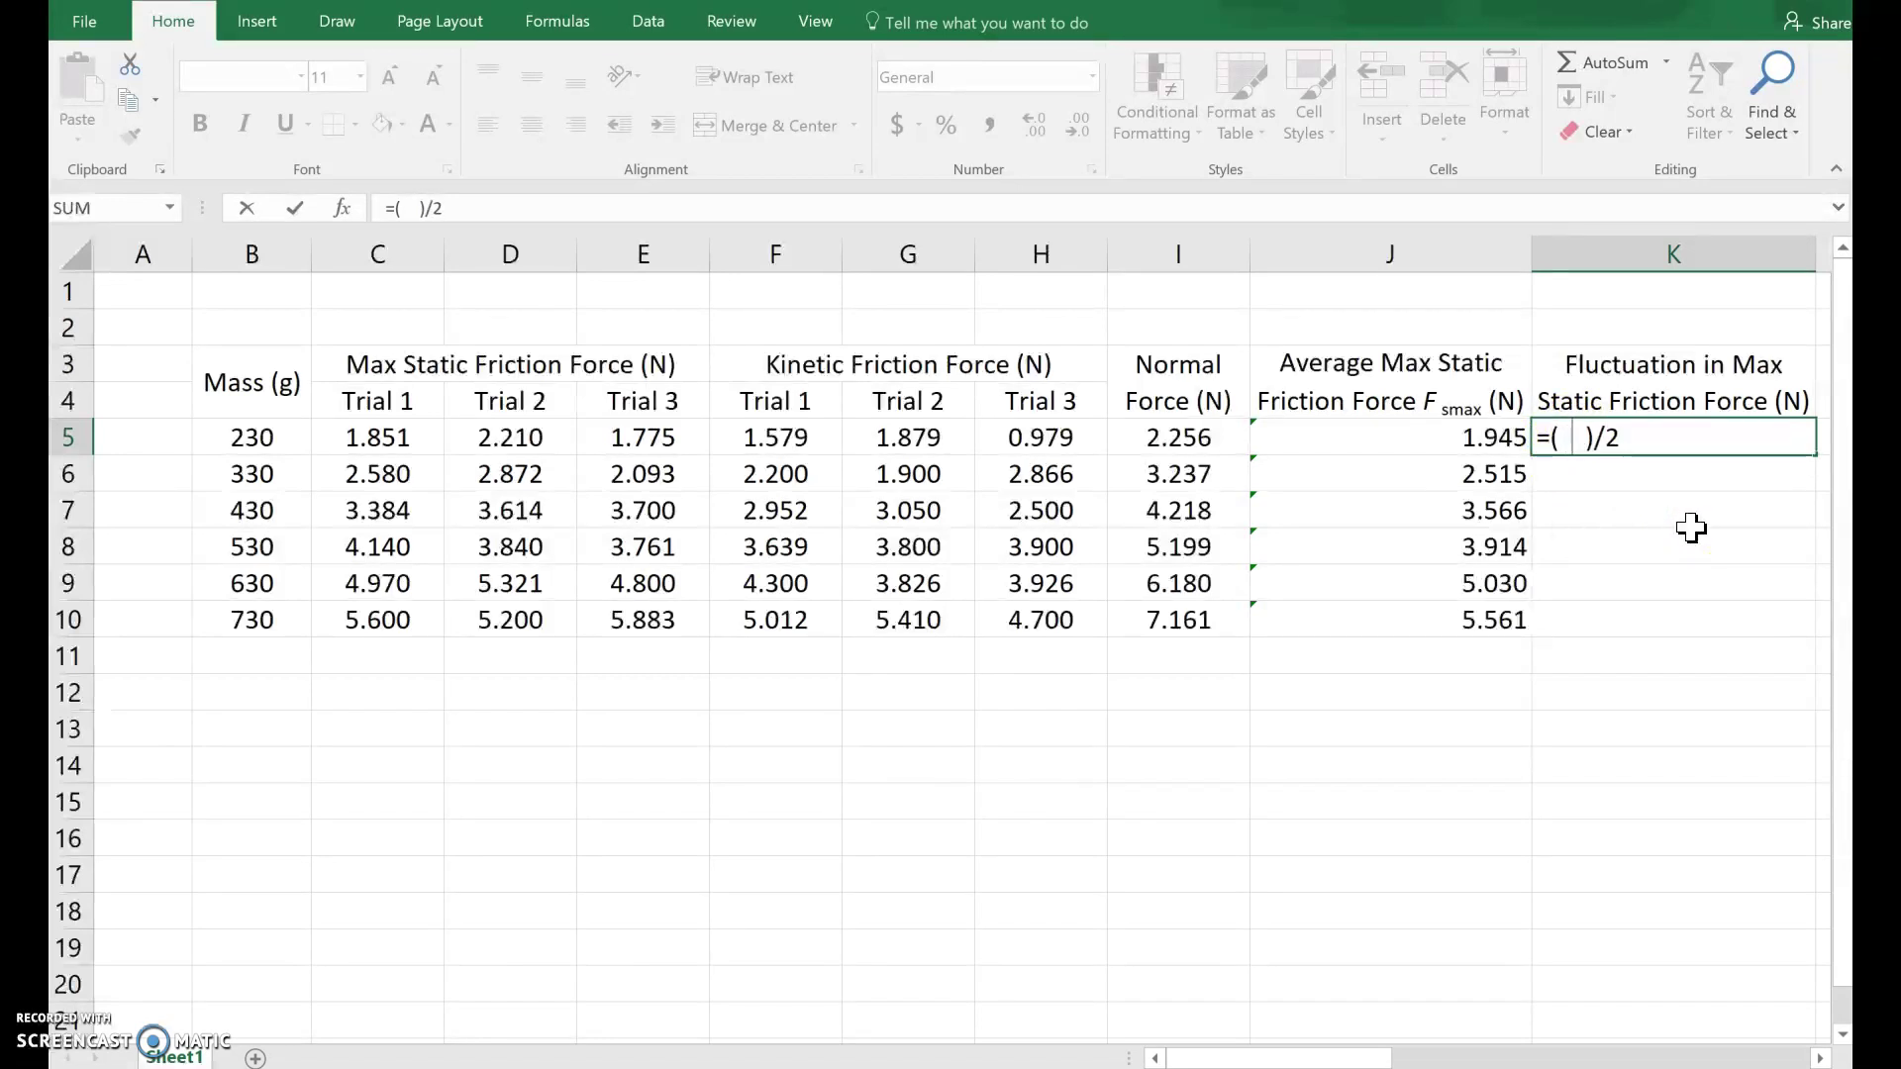
{"action": "type", "text": "max()"}
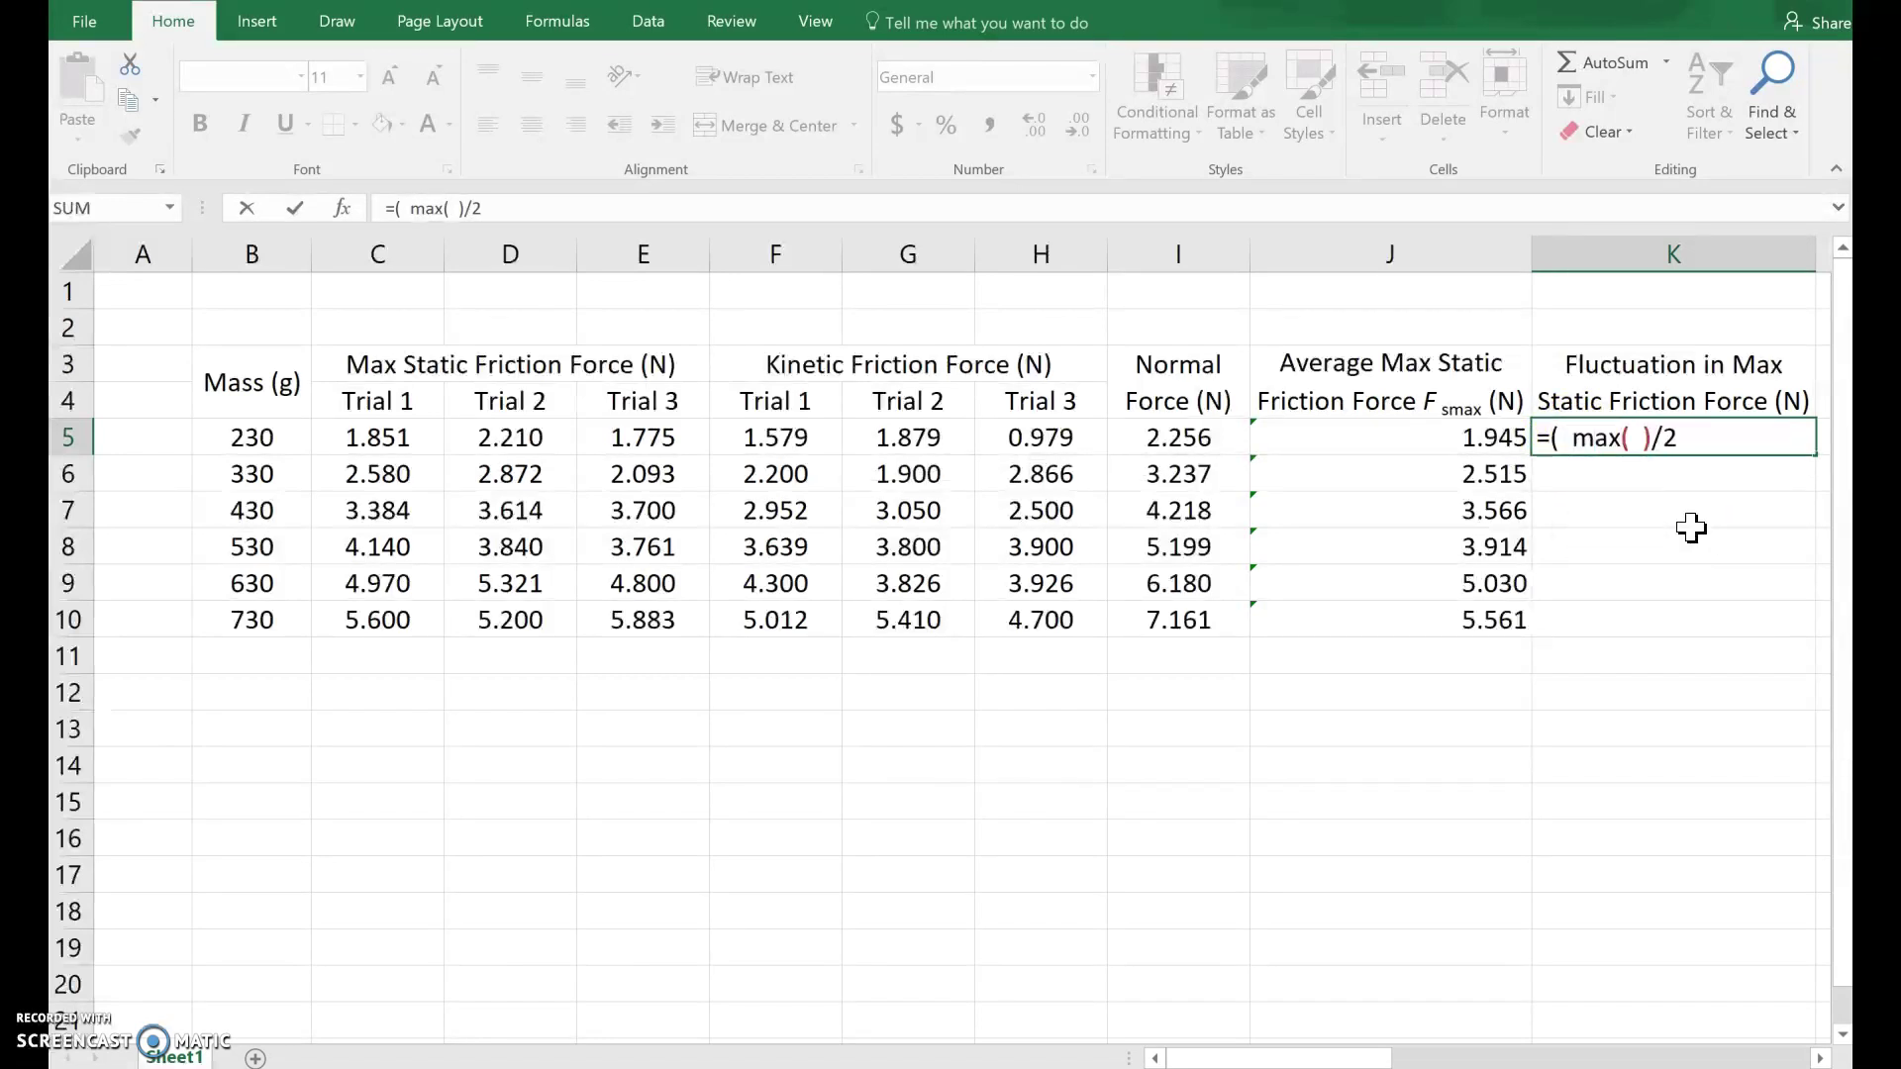
{"action": "type", "text": " - min()"}
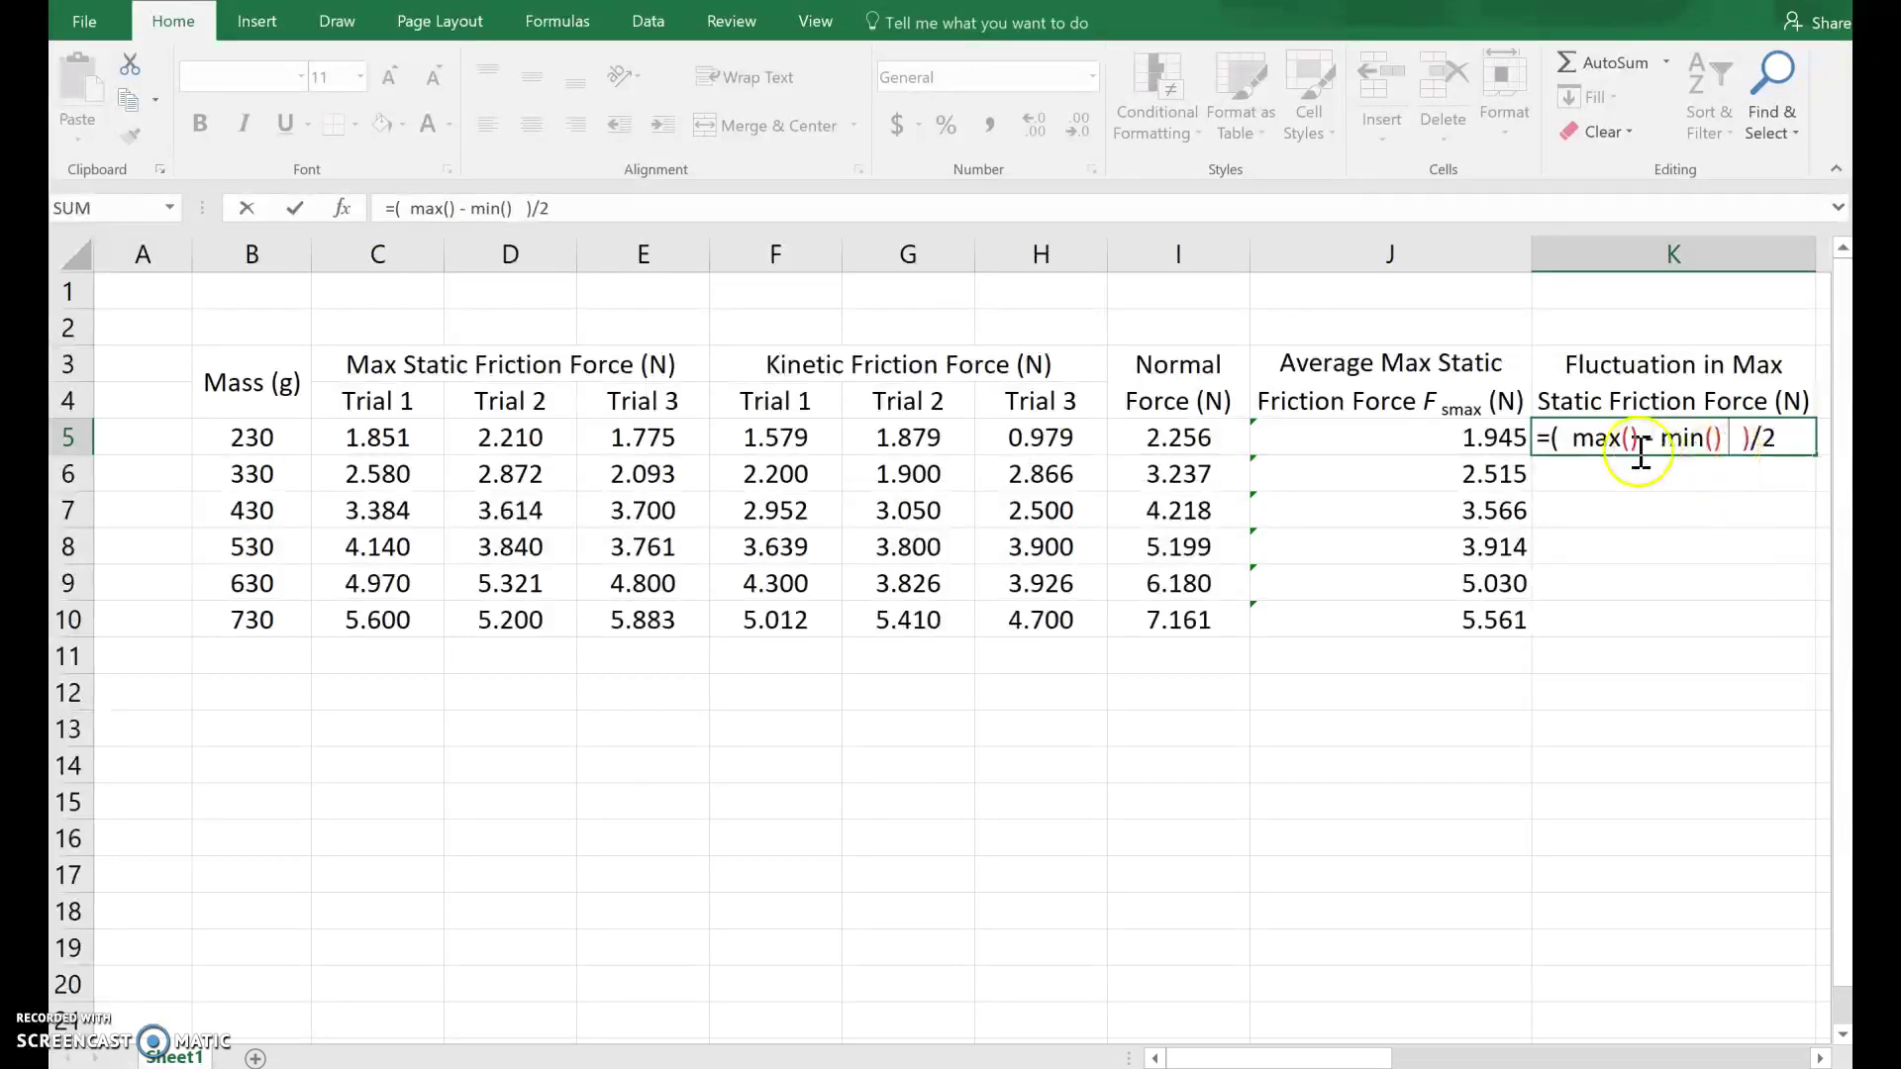
{"action": "left_click", "coordinate": [1628, 437]}
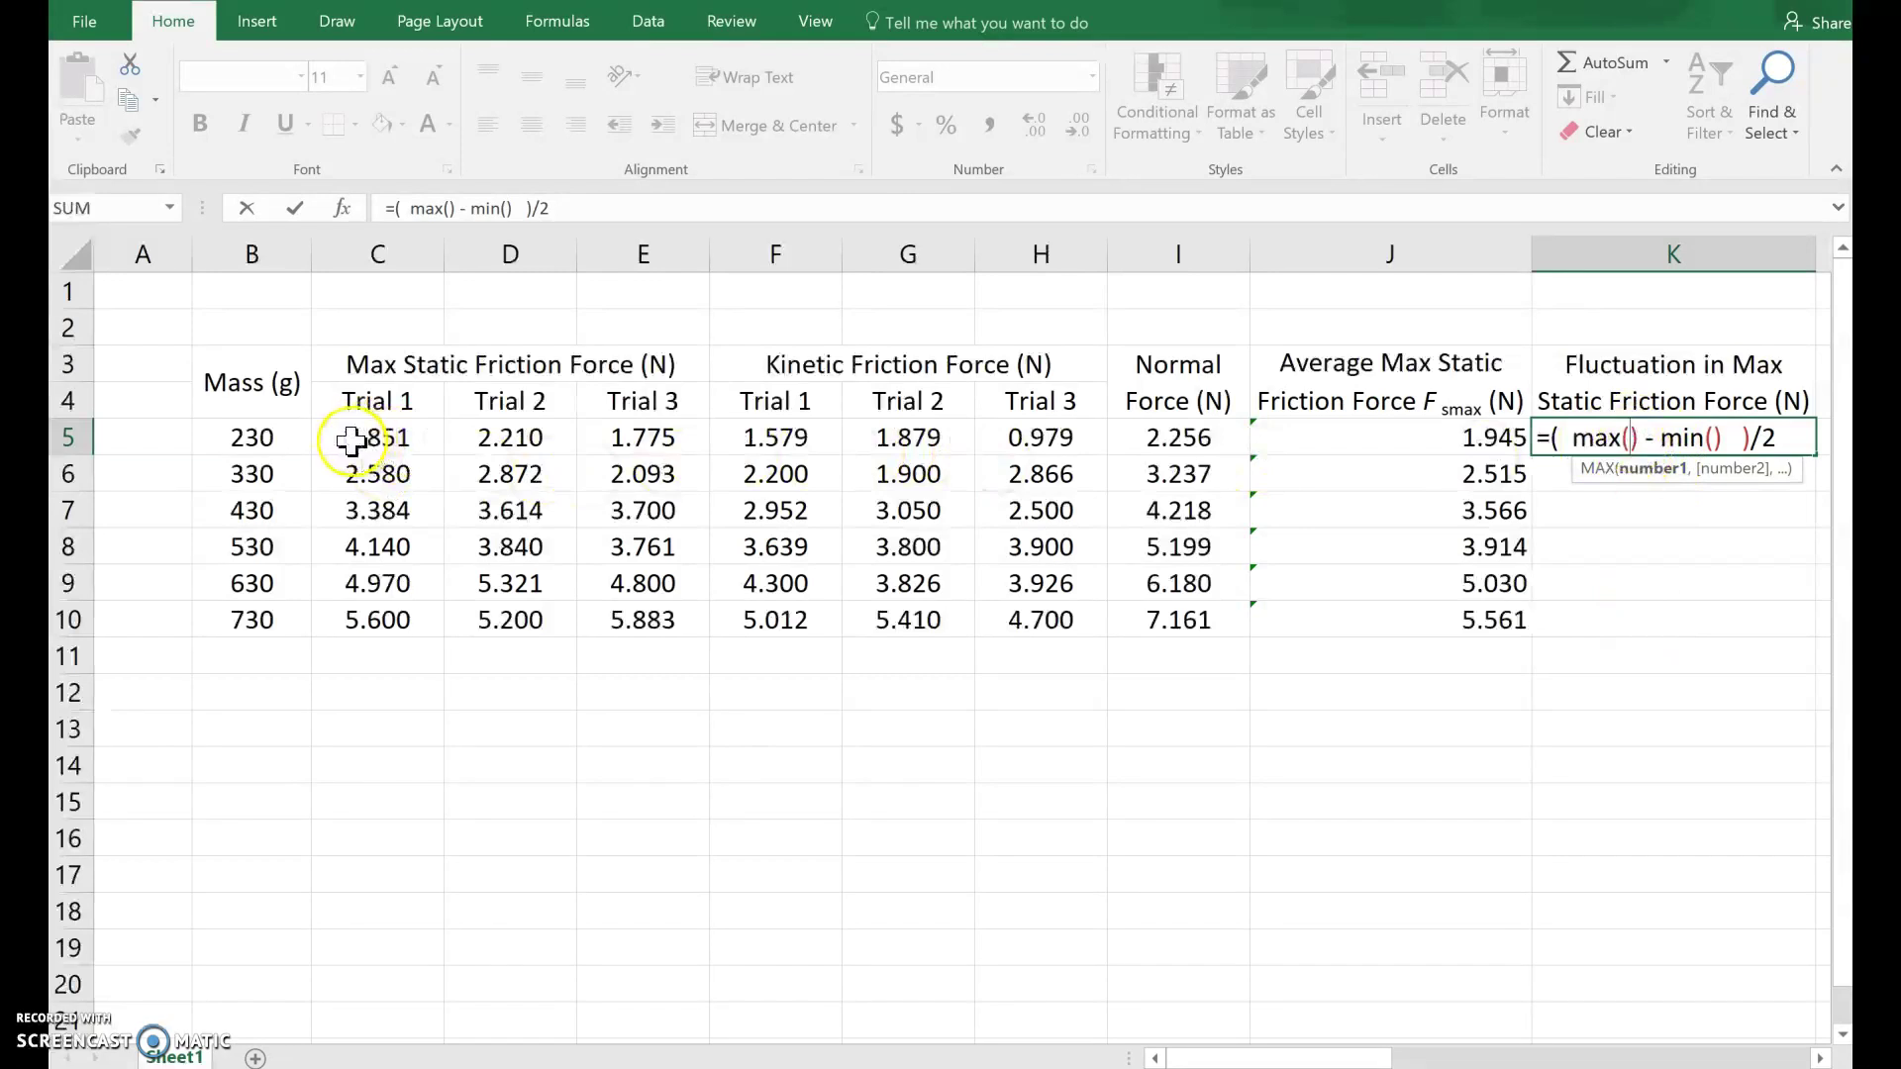
{"action": "left_click_drag", "start_coordinate": [441, 432], "coordinate": [628, 428]}
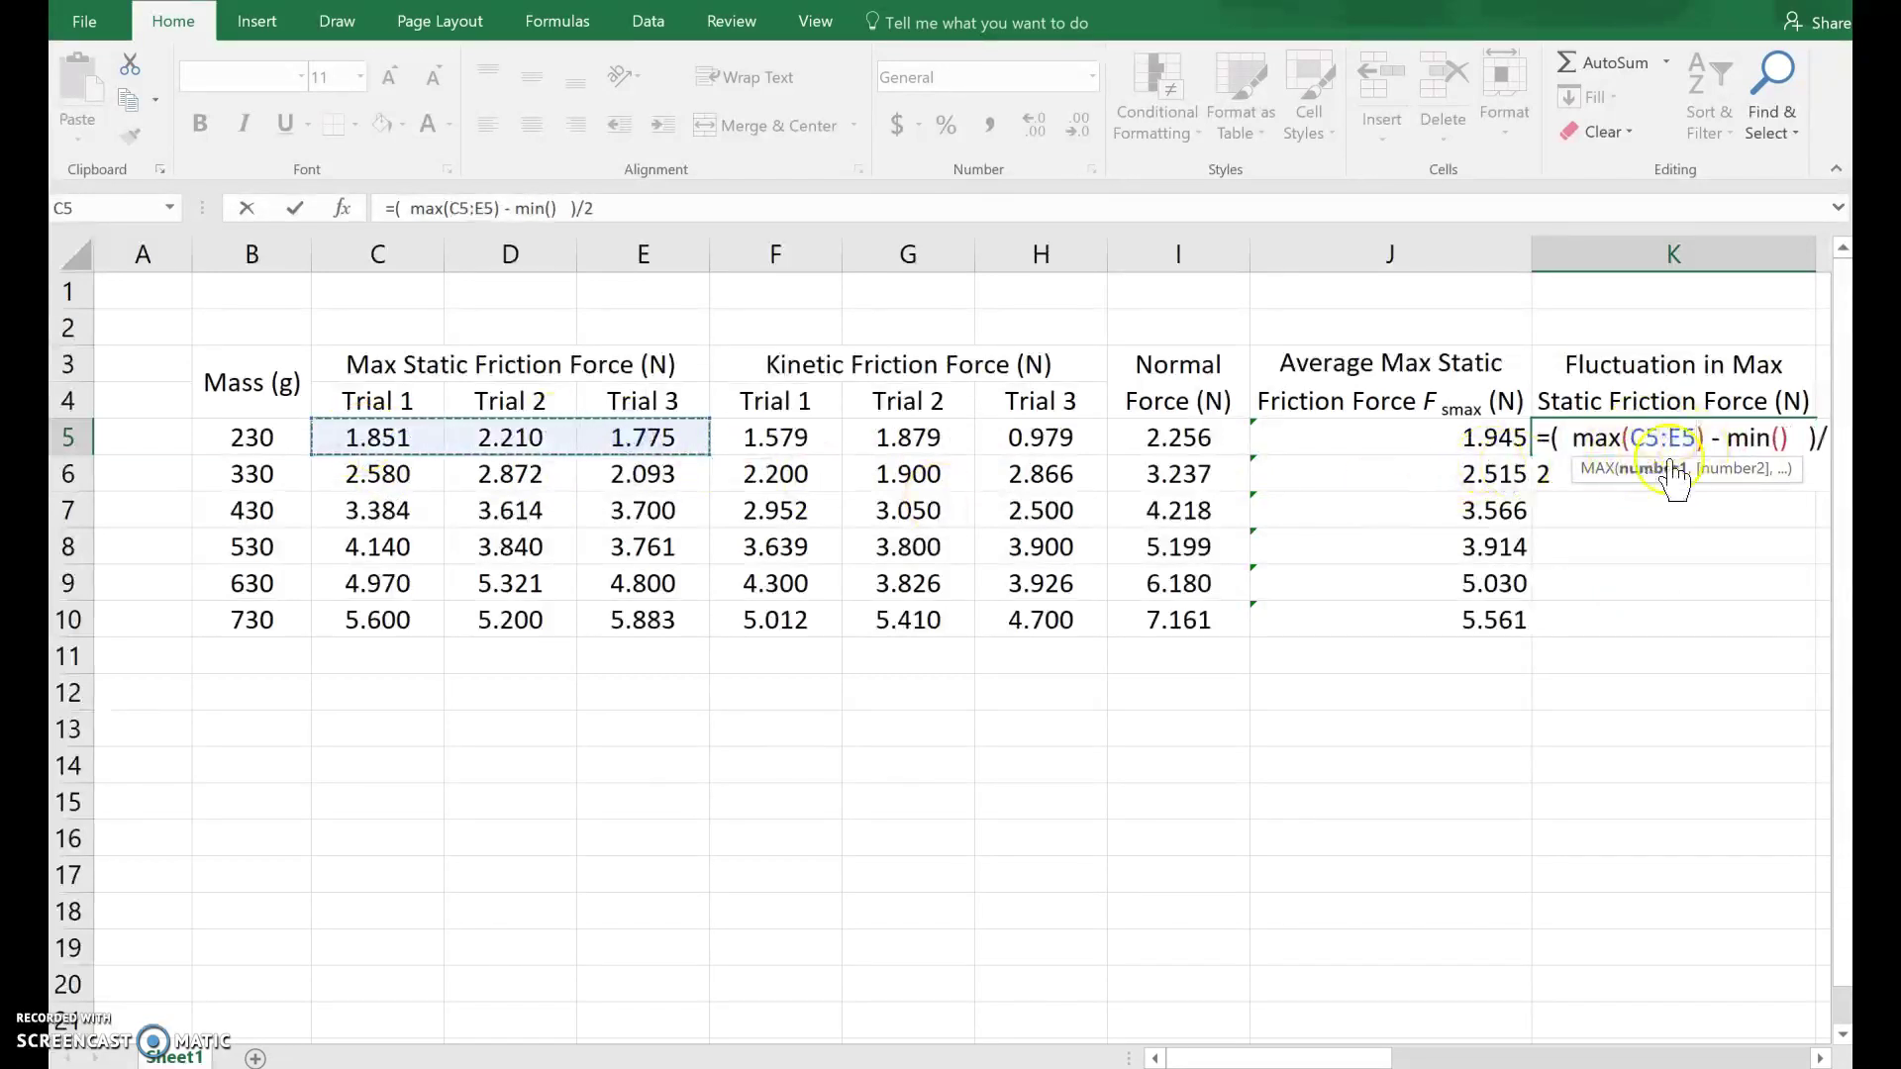
{"action": "left_click", "coordinate": [1792, 435]}
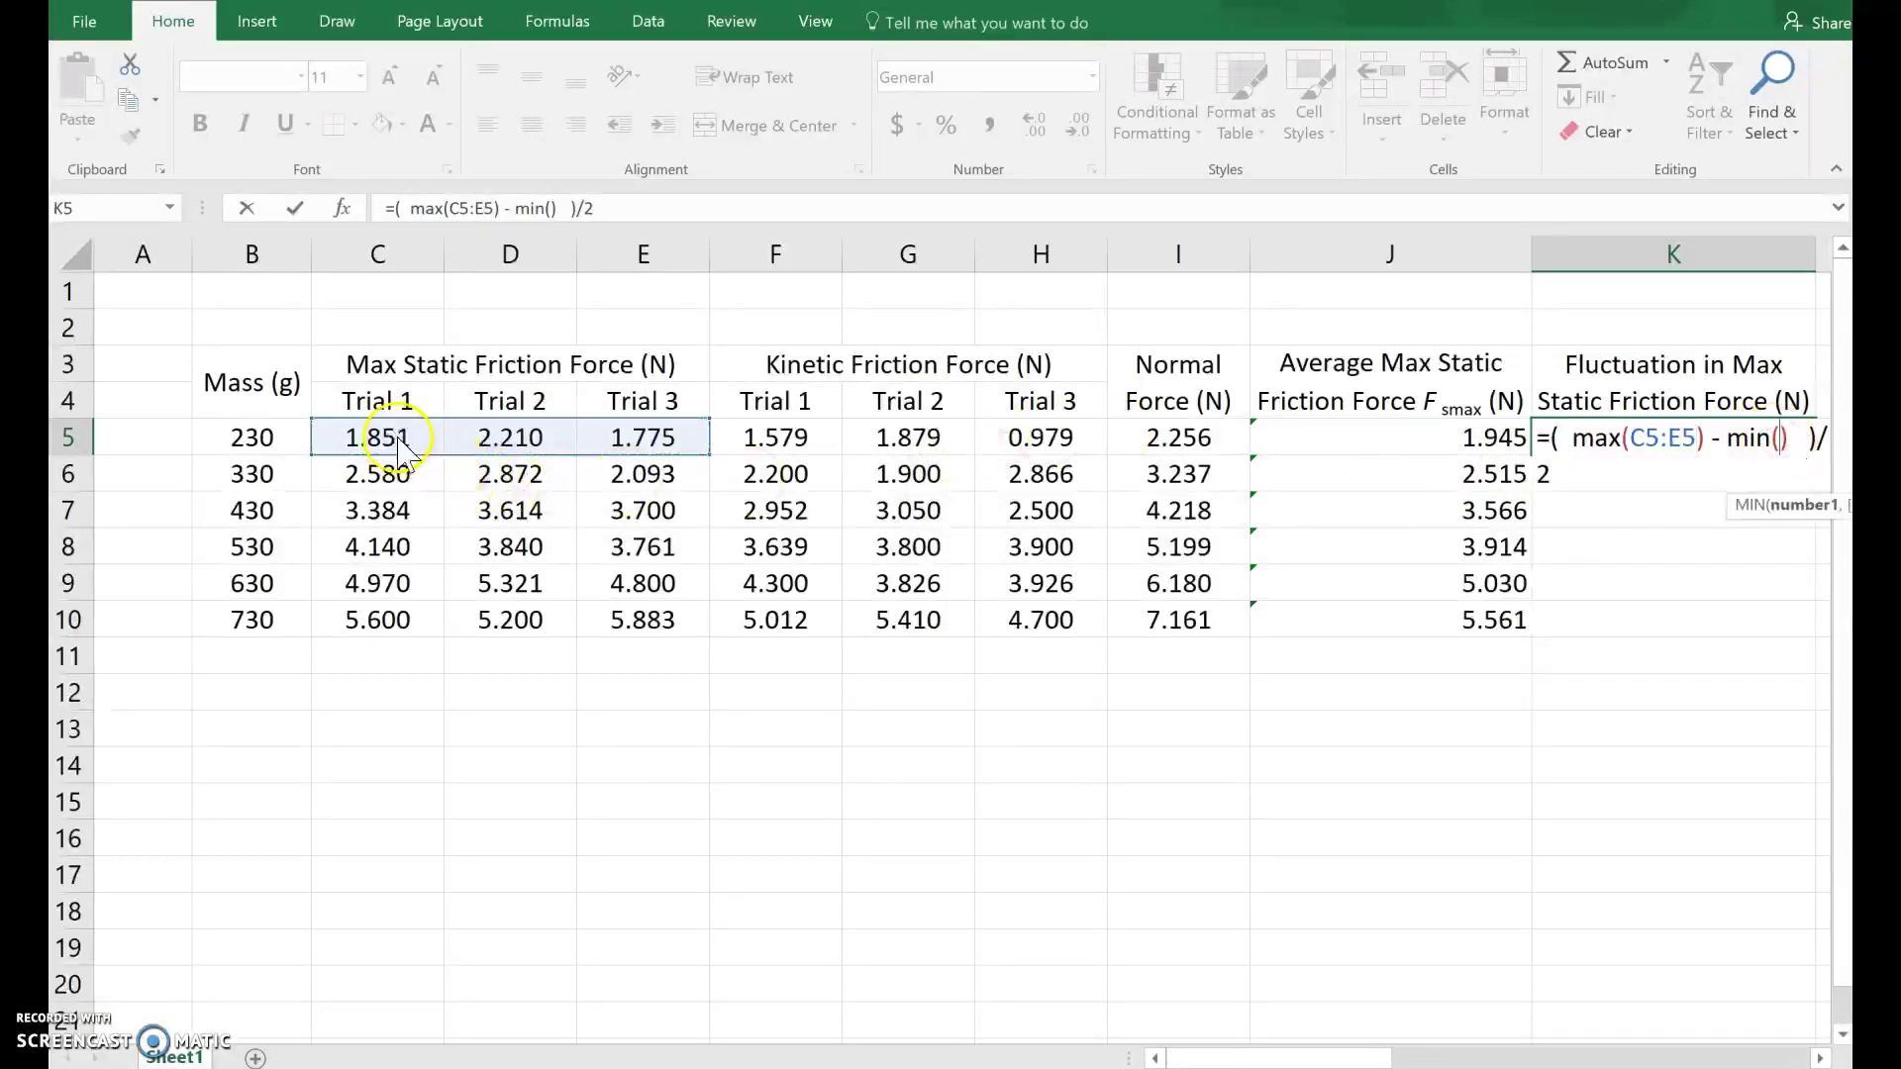
{"action": "left_click_drag", "start_coordinate": [406, 436], "coordinate": [661, 437]}
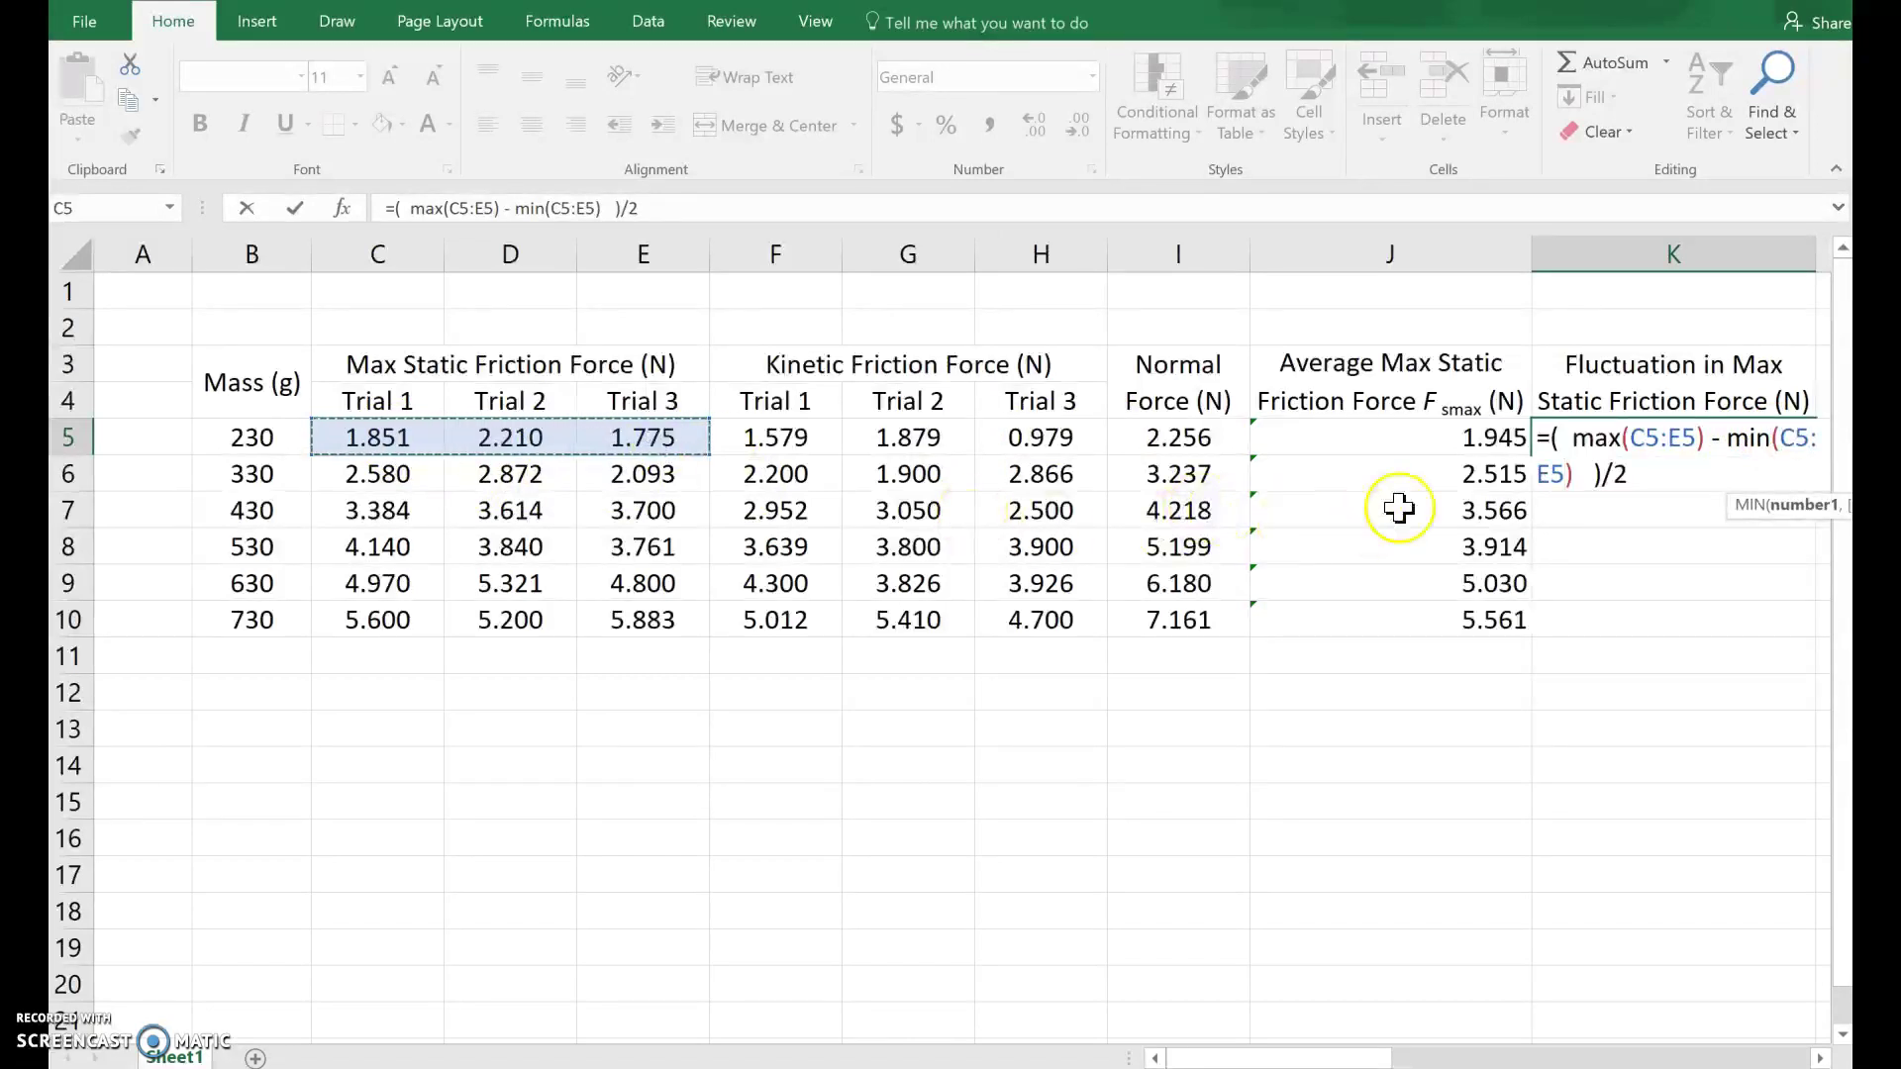
{"action": "left_click", "coordinate": [1573, 436]}
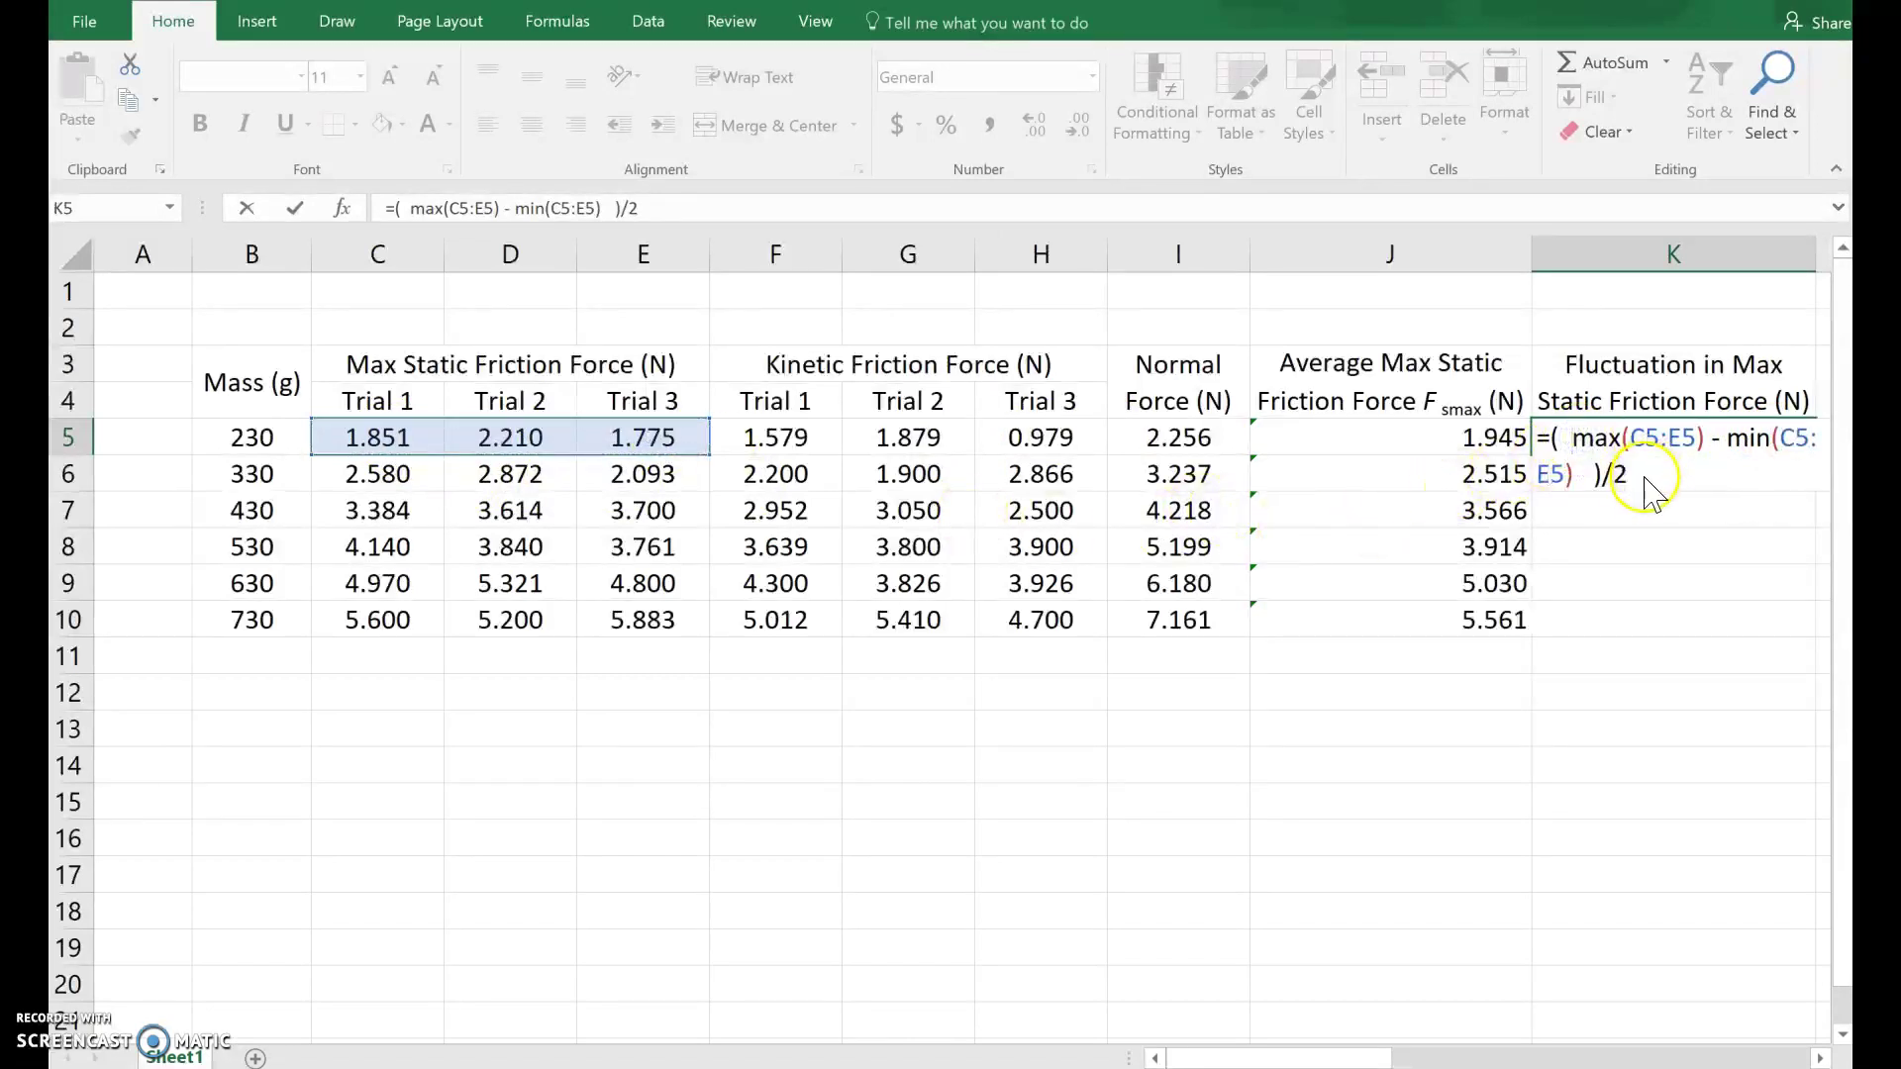
{"action": "key", "text": "BackSpace"}
{"action": "key", "text": "BackSpace"}
{"action": "left_click", "coordinate": [1596, 475]}
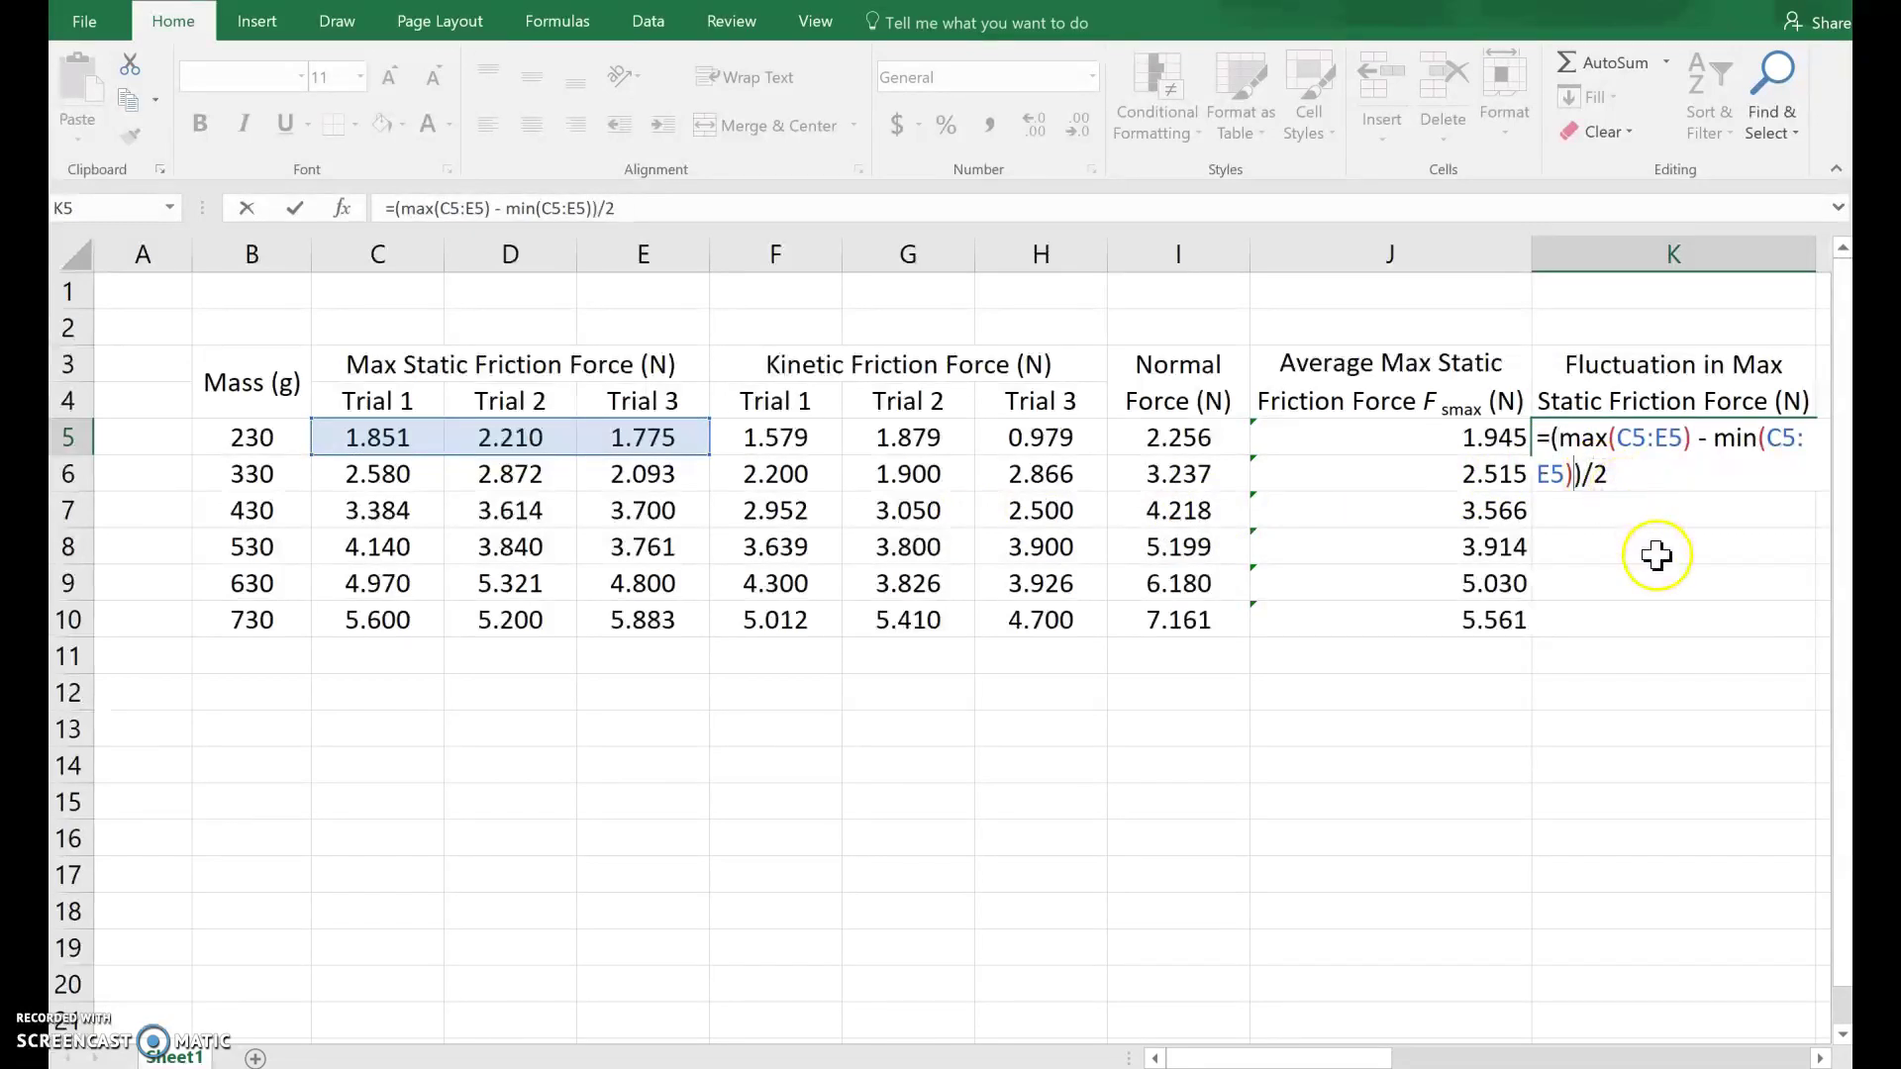
{"action": "key", "text": "Return"}
{"action": "left_click", "coordinate": [1683, 440]}
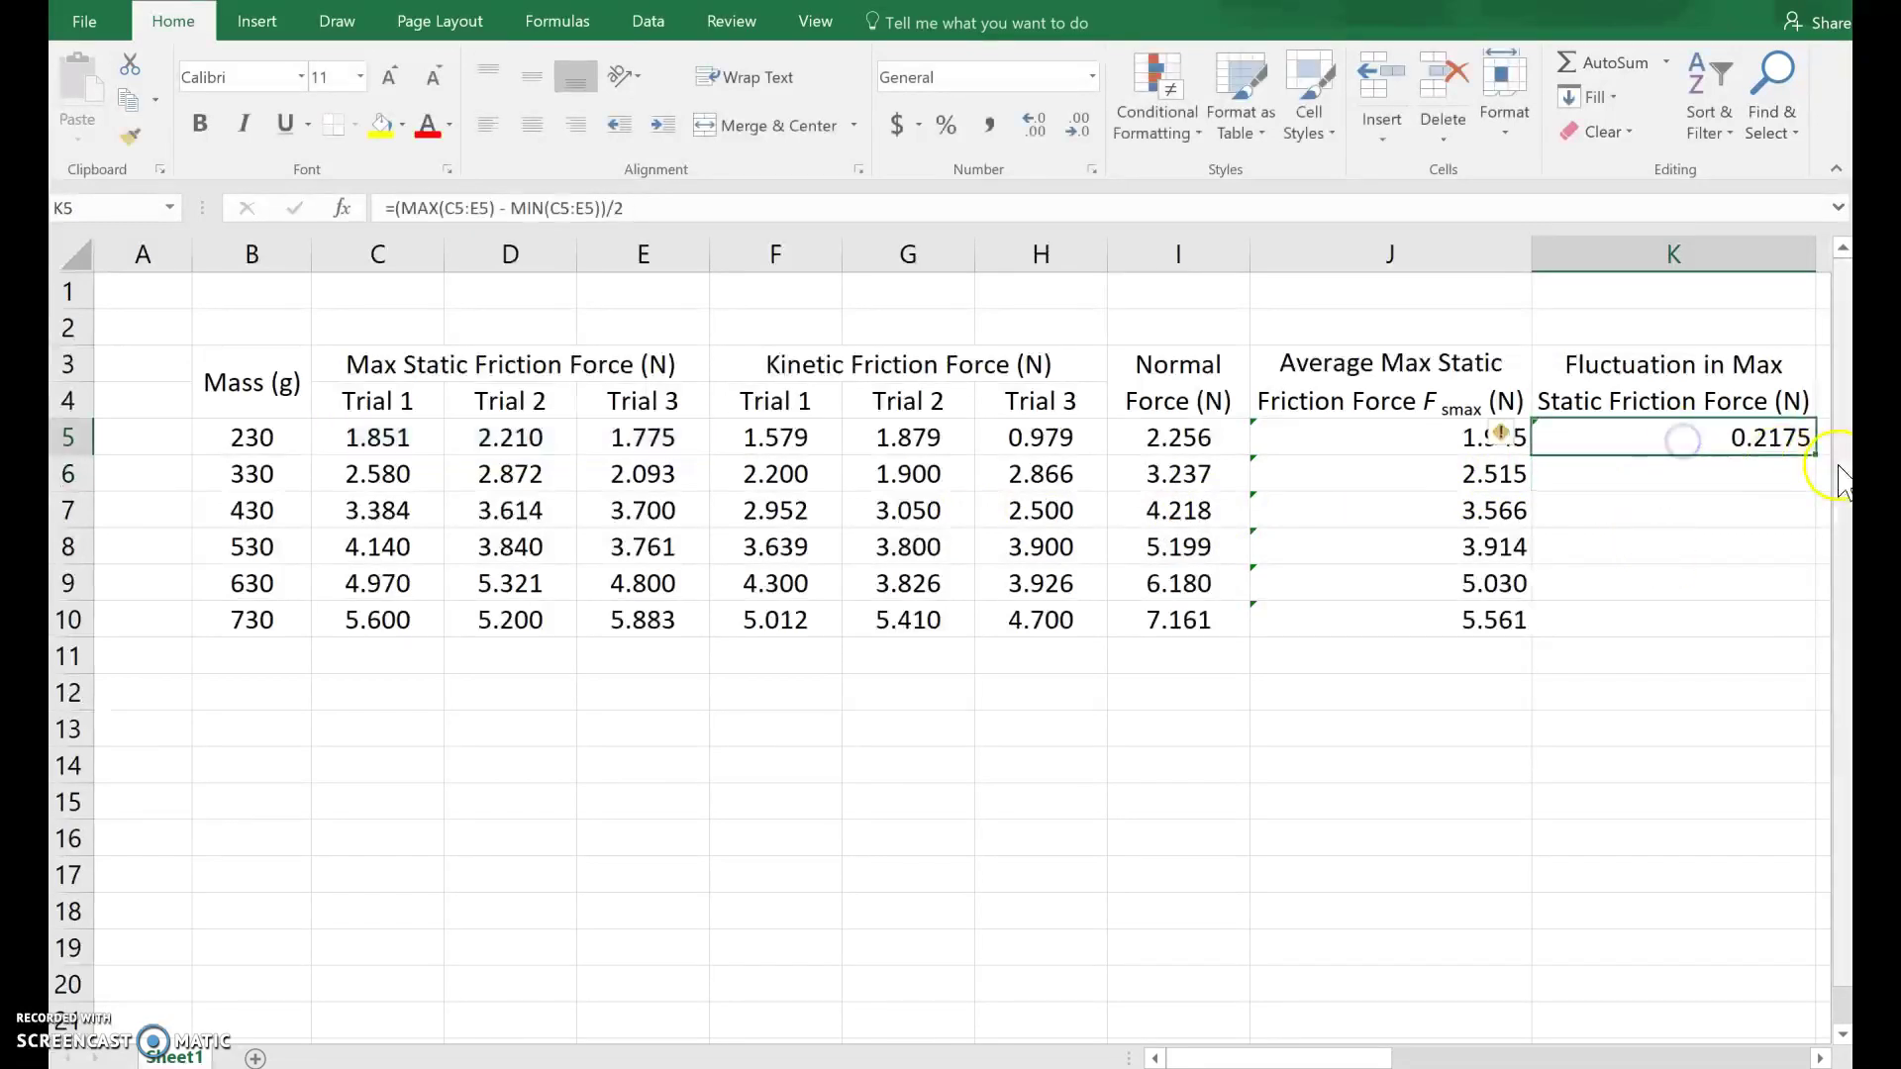
{"action": "left_click_drag", "start_coordinate": [1816, 457], "coordinate": [1802, 638]}
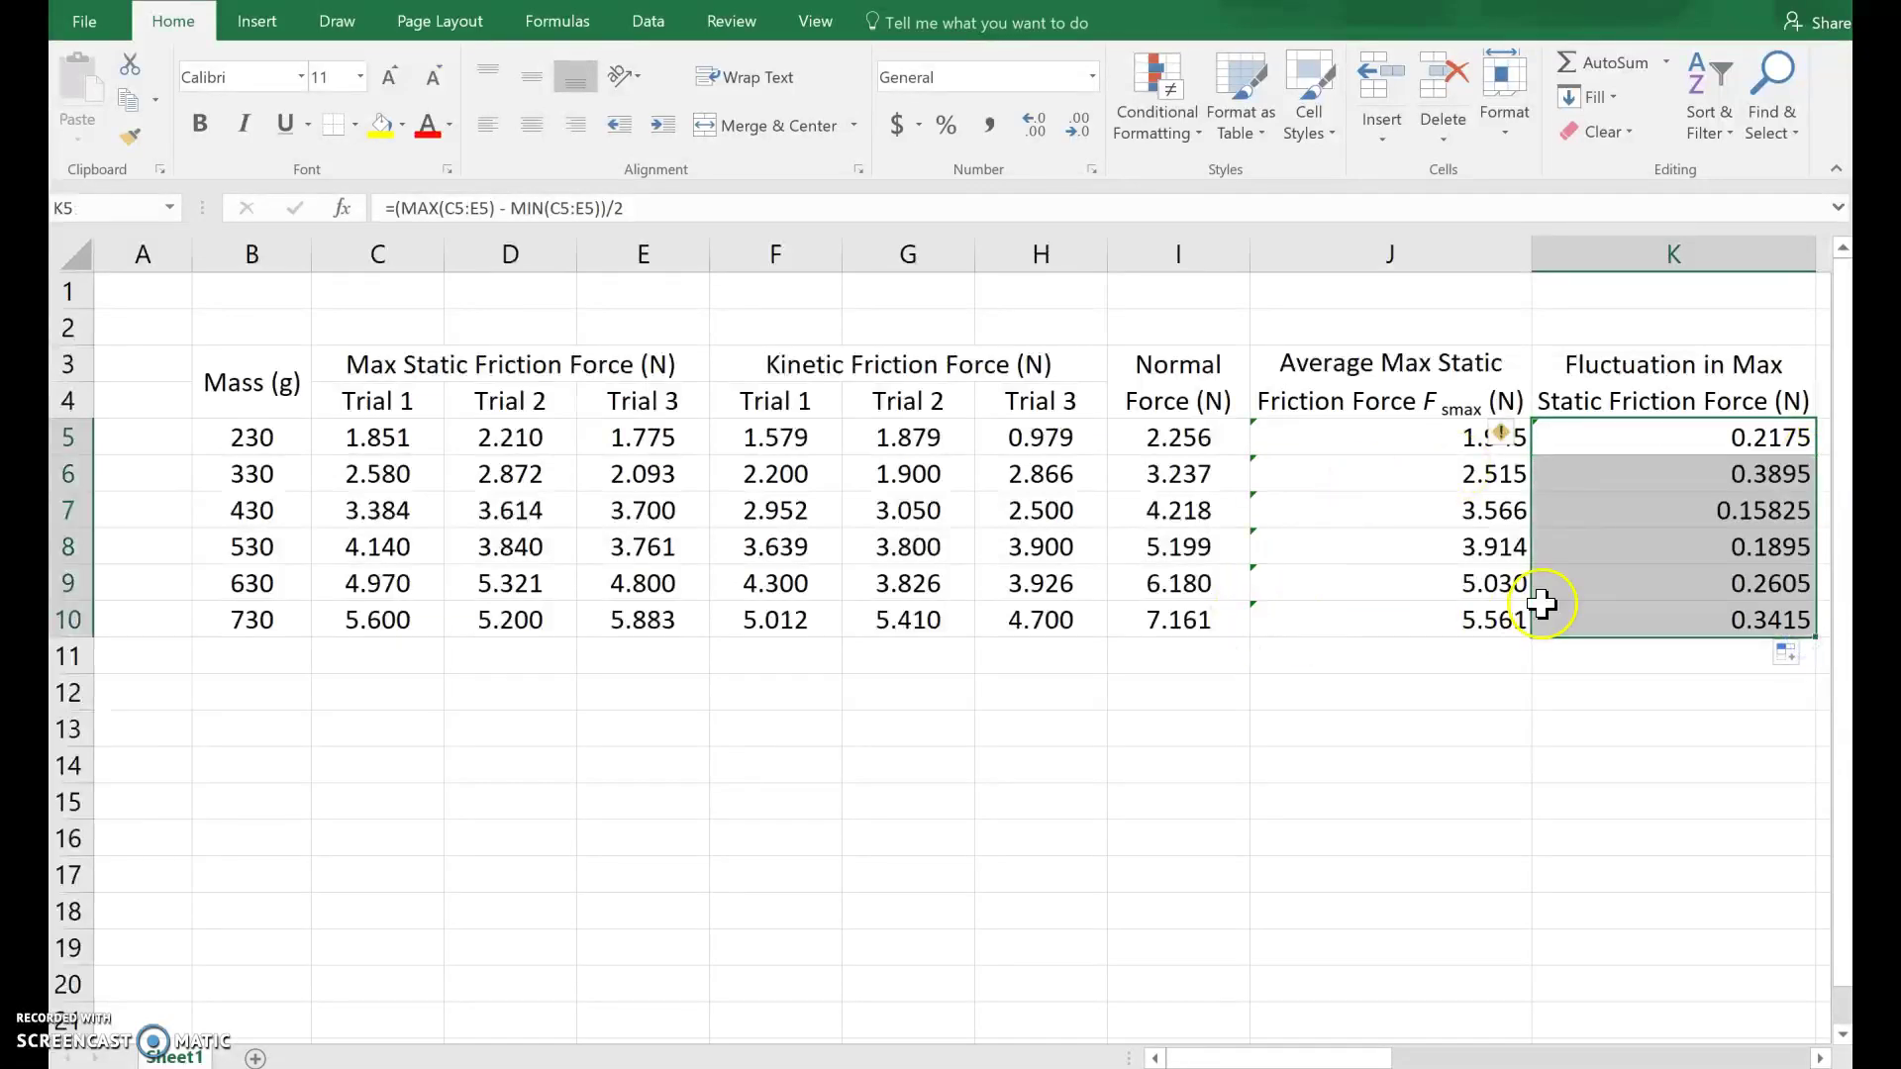
Step: Check the L5 average formula and commit =(MAX(F5:H5)-MIN(F5:H5))/2 in M5, showing 0.45
{"action": "key", "text": "Right"}
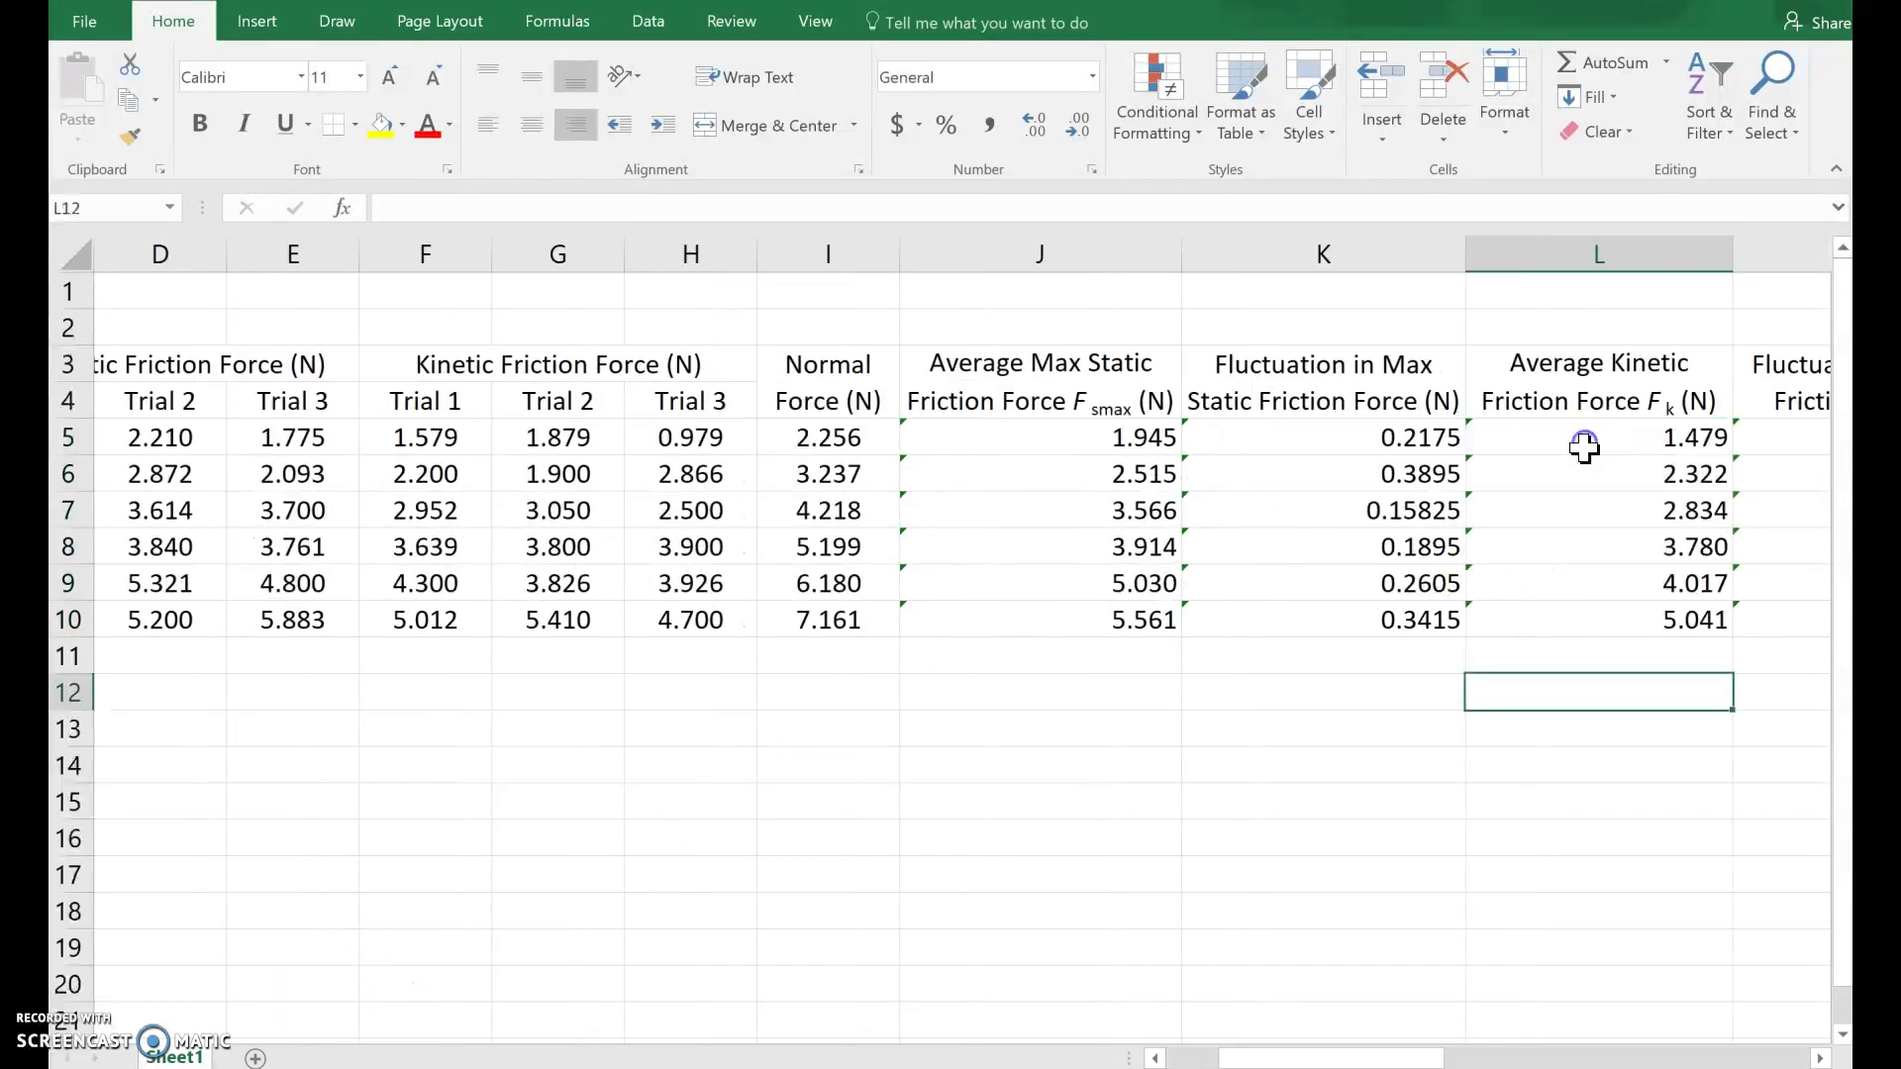
{"action": "left_click", "coordinate": [1578, 442]}
{"action": "left_click", "coordinate": [542, 210]}
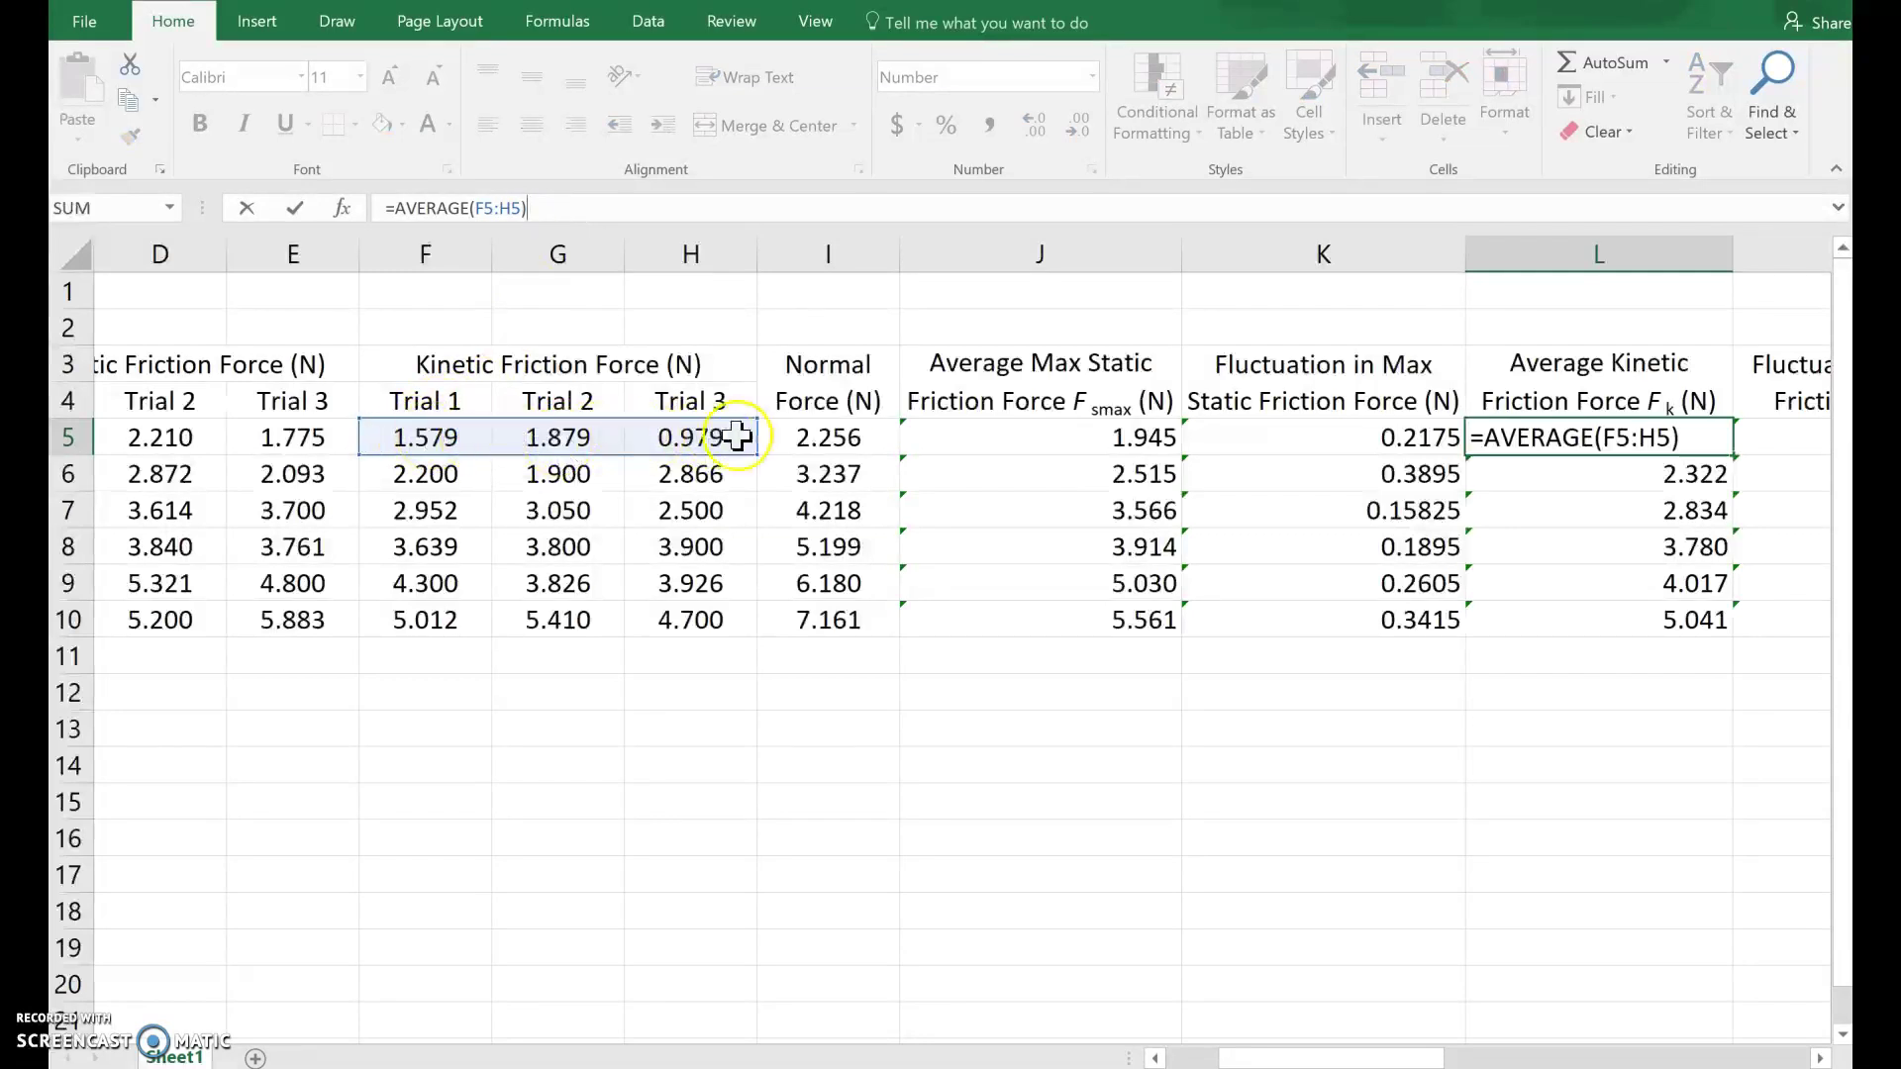
{"action": "left_click", "coordinate": [606, 280]}
{"action": "left_click", "coordinate": [530, 203]}
{"action": "key", "text": "Tab"}
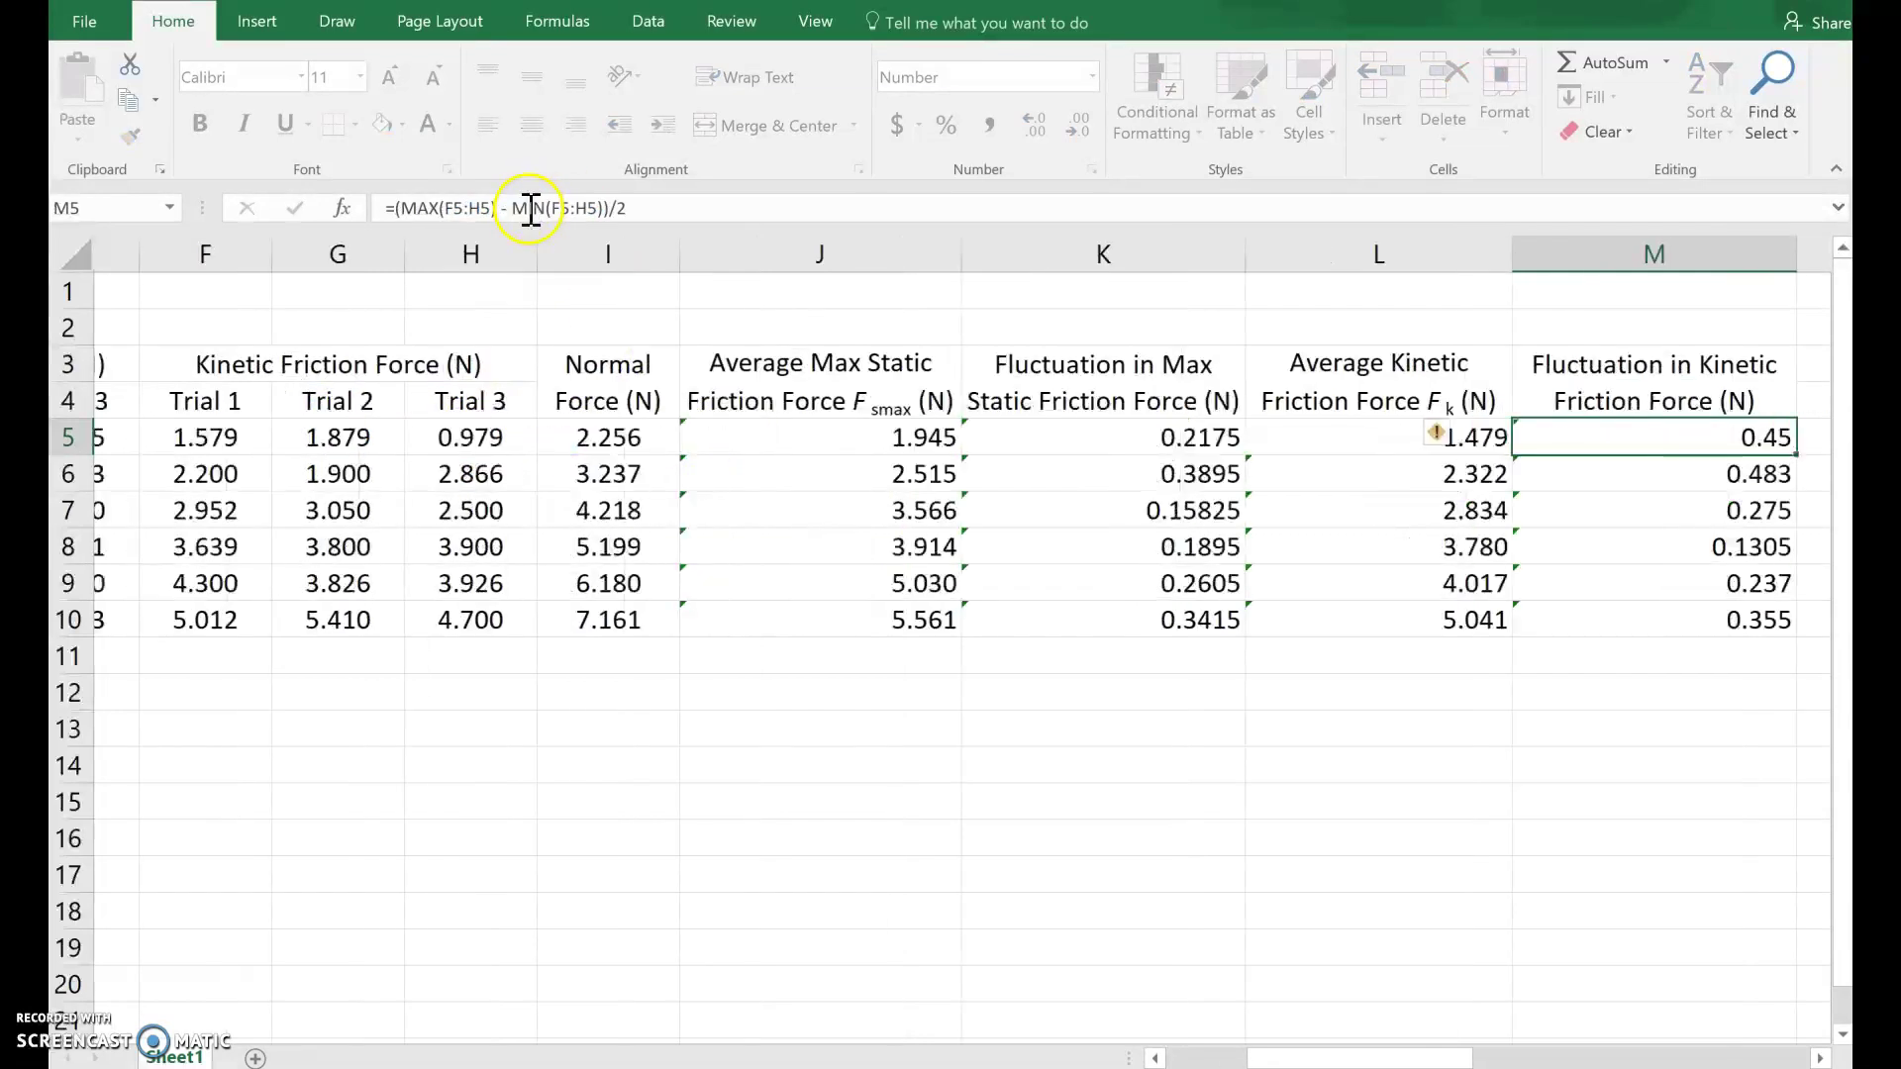
{"action": "left_click", "coordinate": [530, 203]}
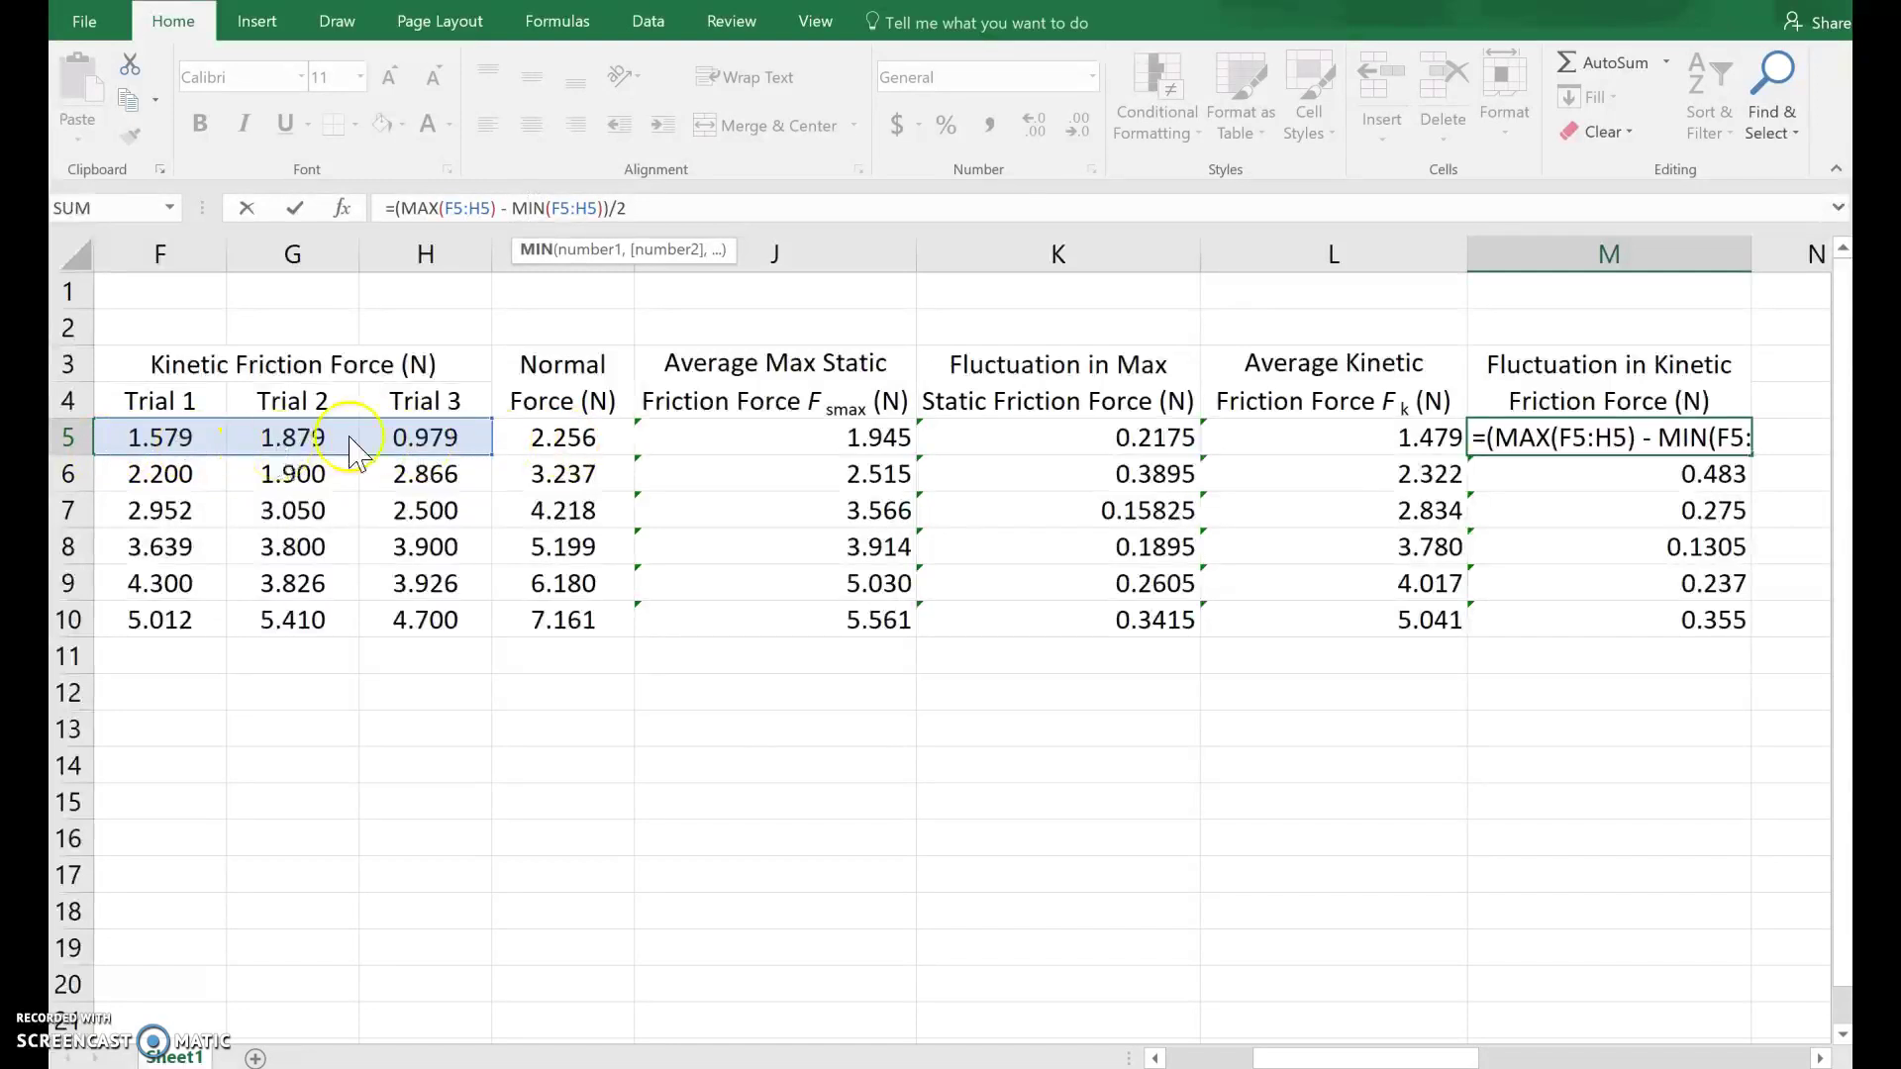
{"action": "left_click", "coordinate": [628, 479]}
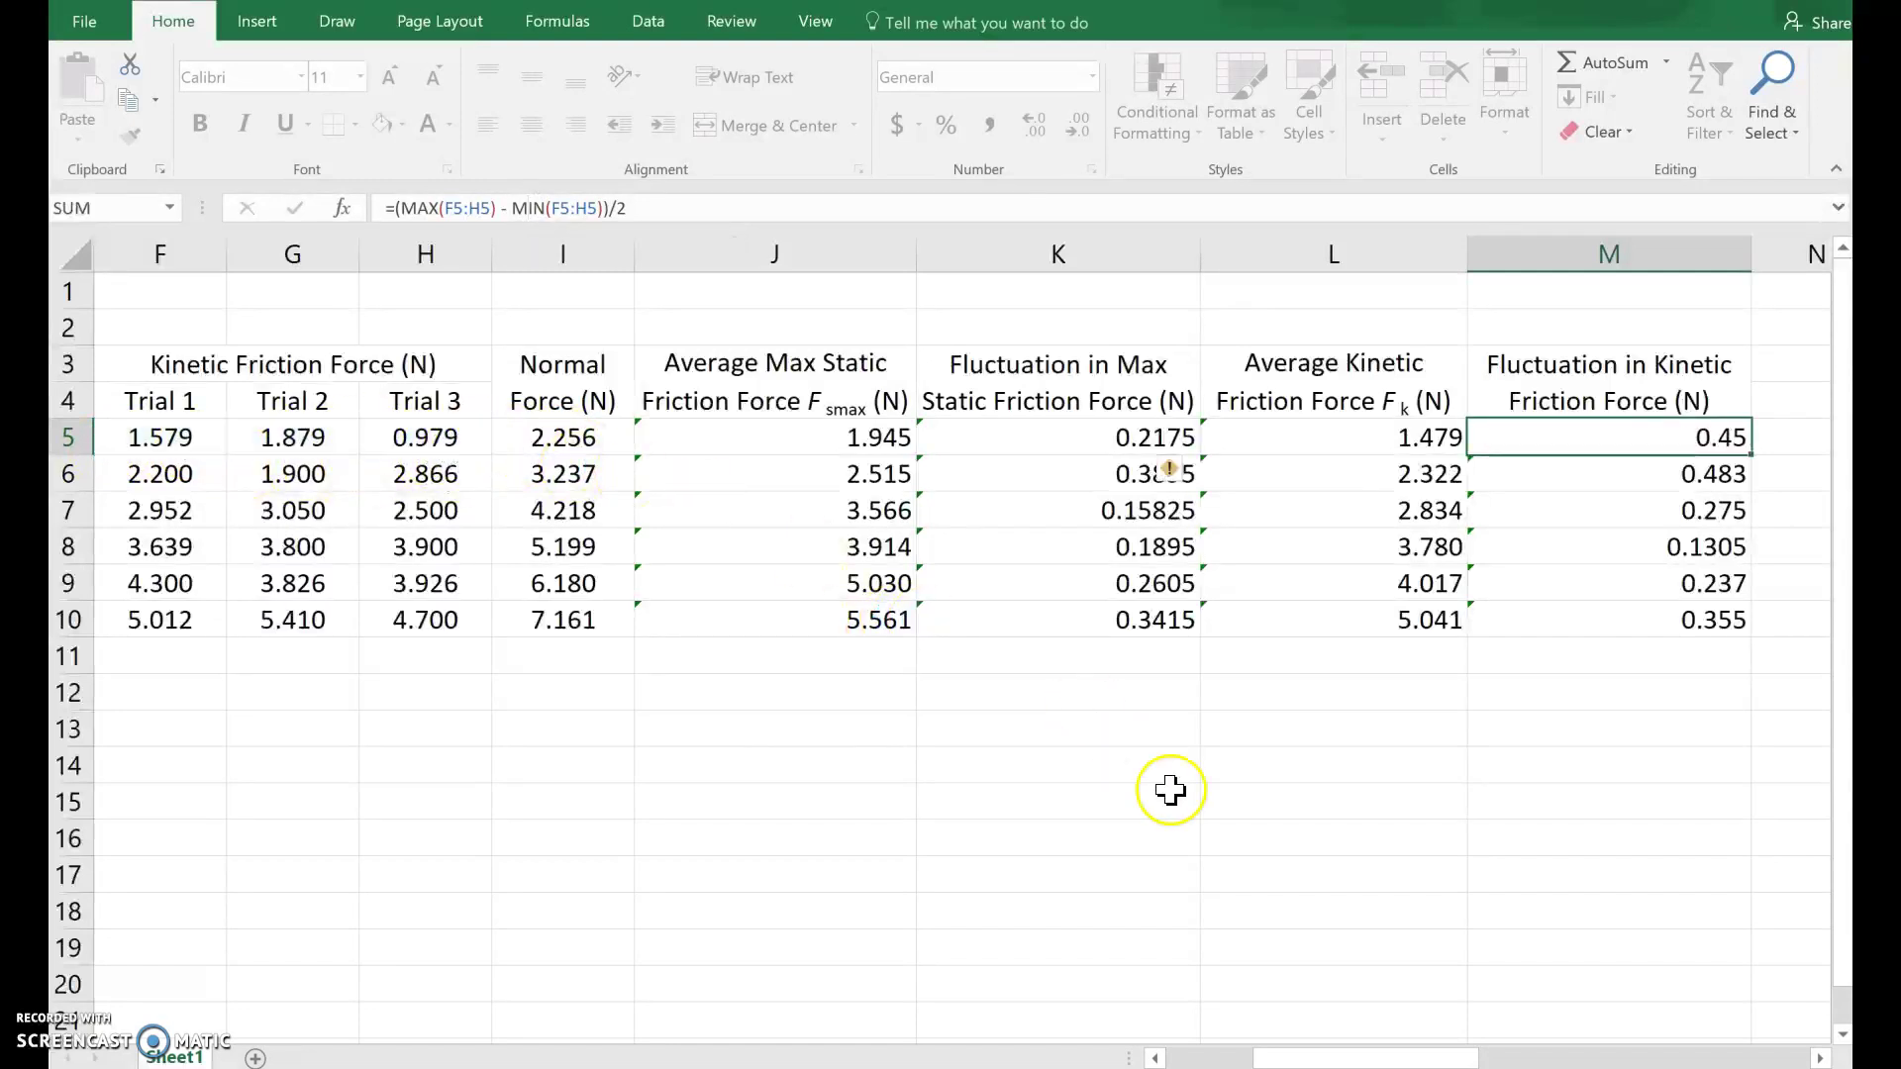
{"action": "key", "text": "Right"}
{"action": "key", "text": "Right"}
{"action": "key", "text": "Right"}
{"action": "left_click_drag", "start_coordinate": [1339, 1047], "coordinate": [1209, 1039]}
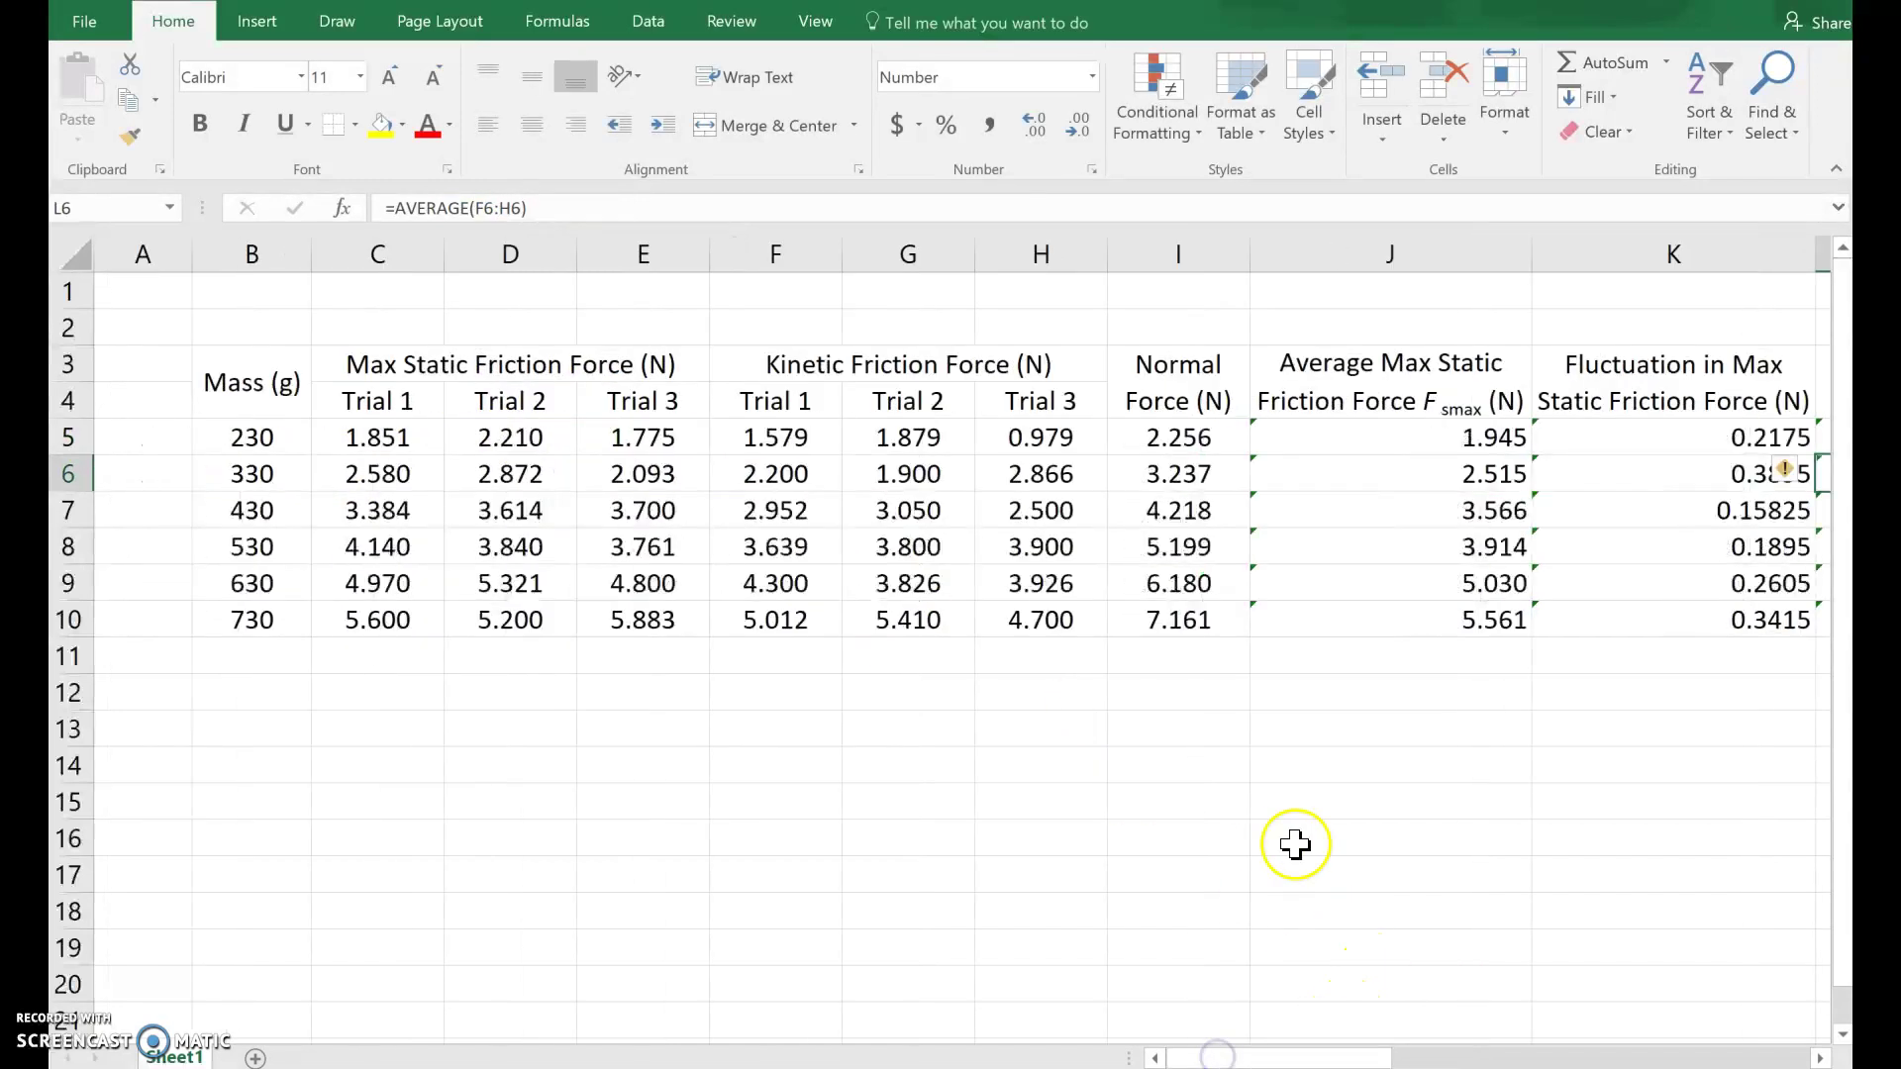
Step: With empty cell E20 selected, insert a blank plain scatter chart and move it up over the table
{"action": "left_click", "coordinate": [260, 21]}
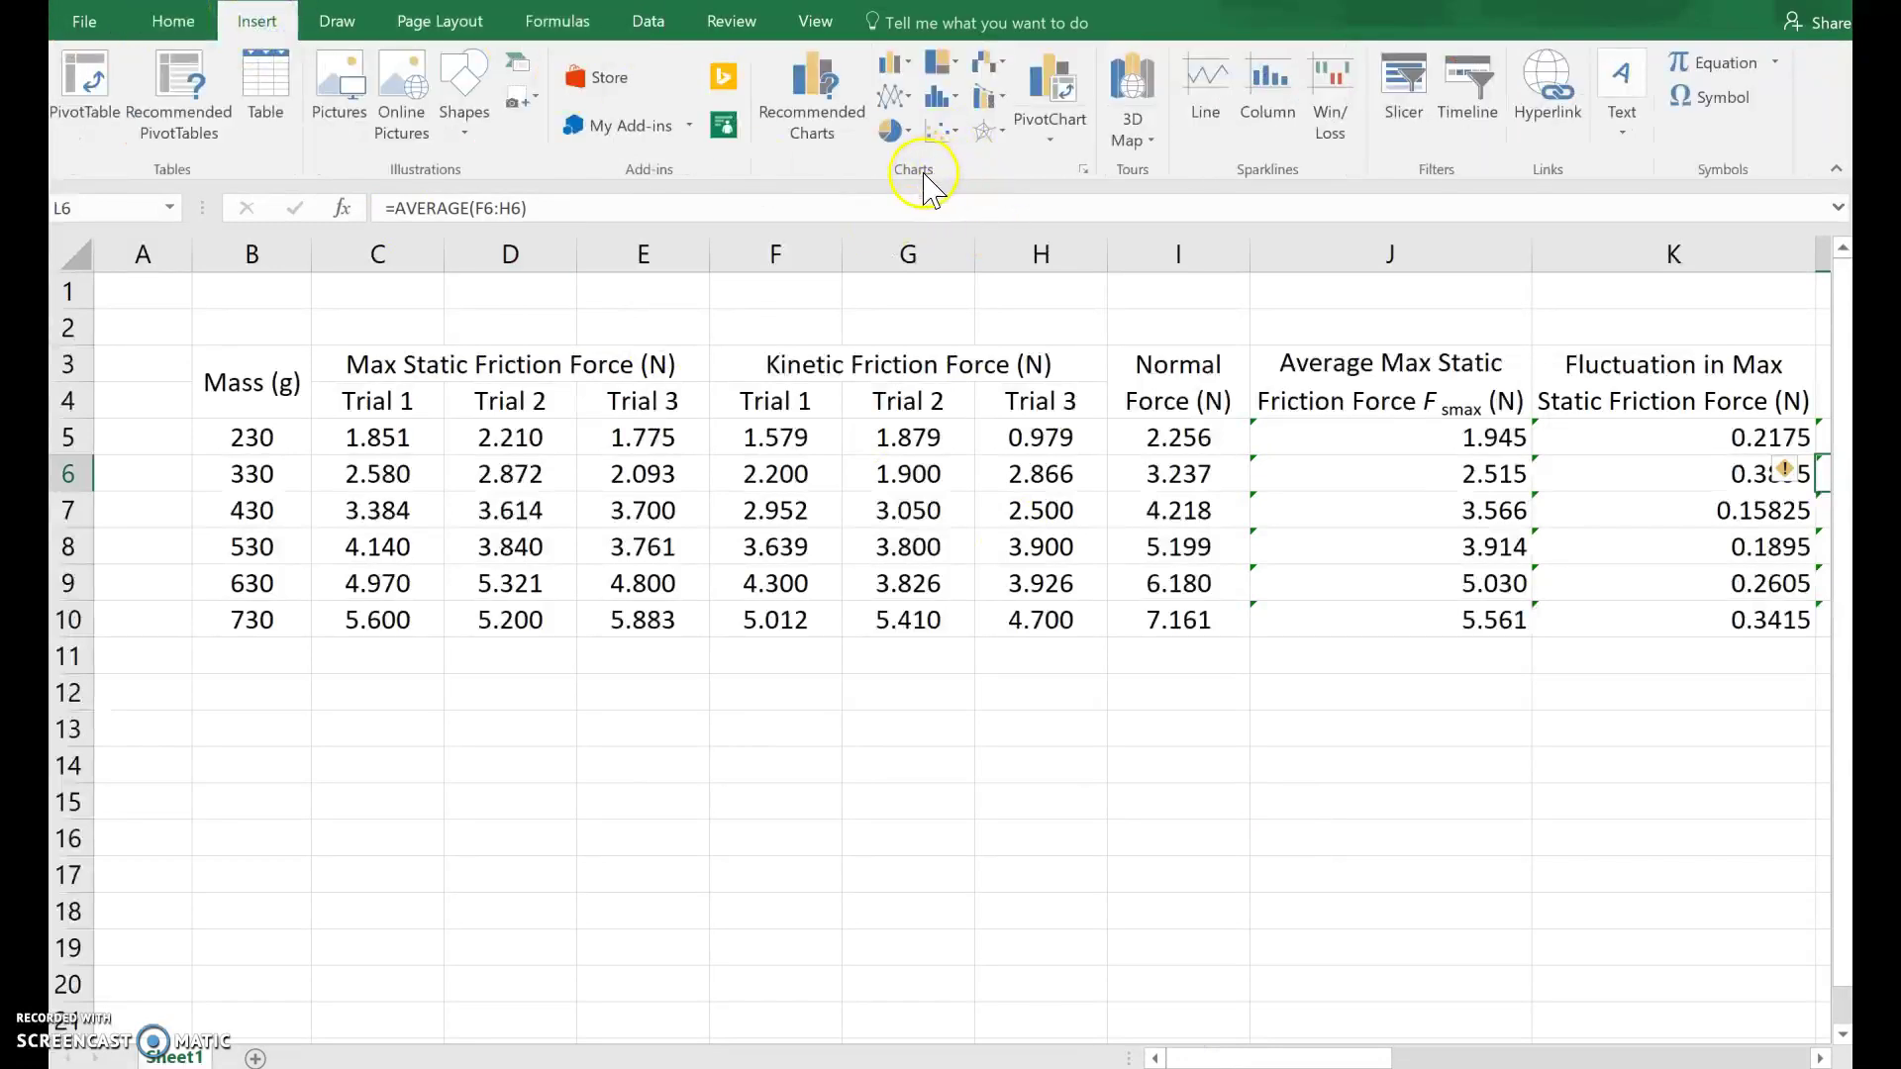
{"action": "left_click", "coordinate": [944, 135]}
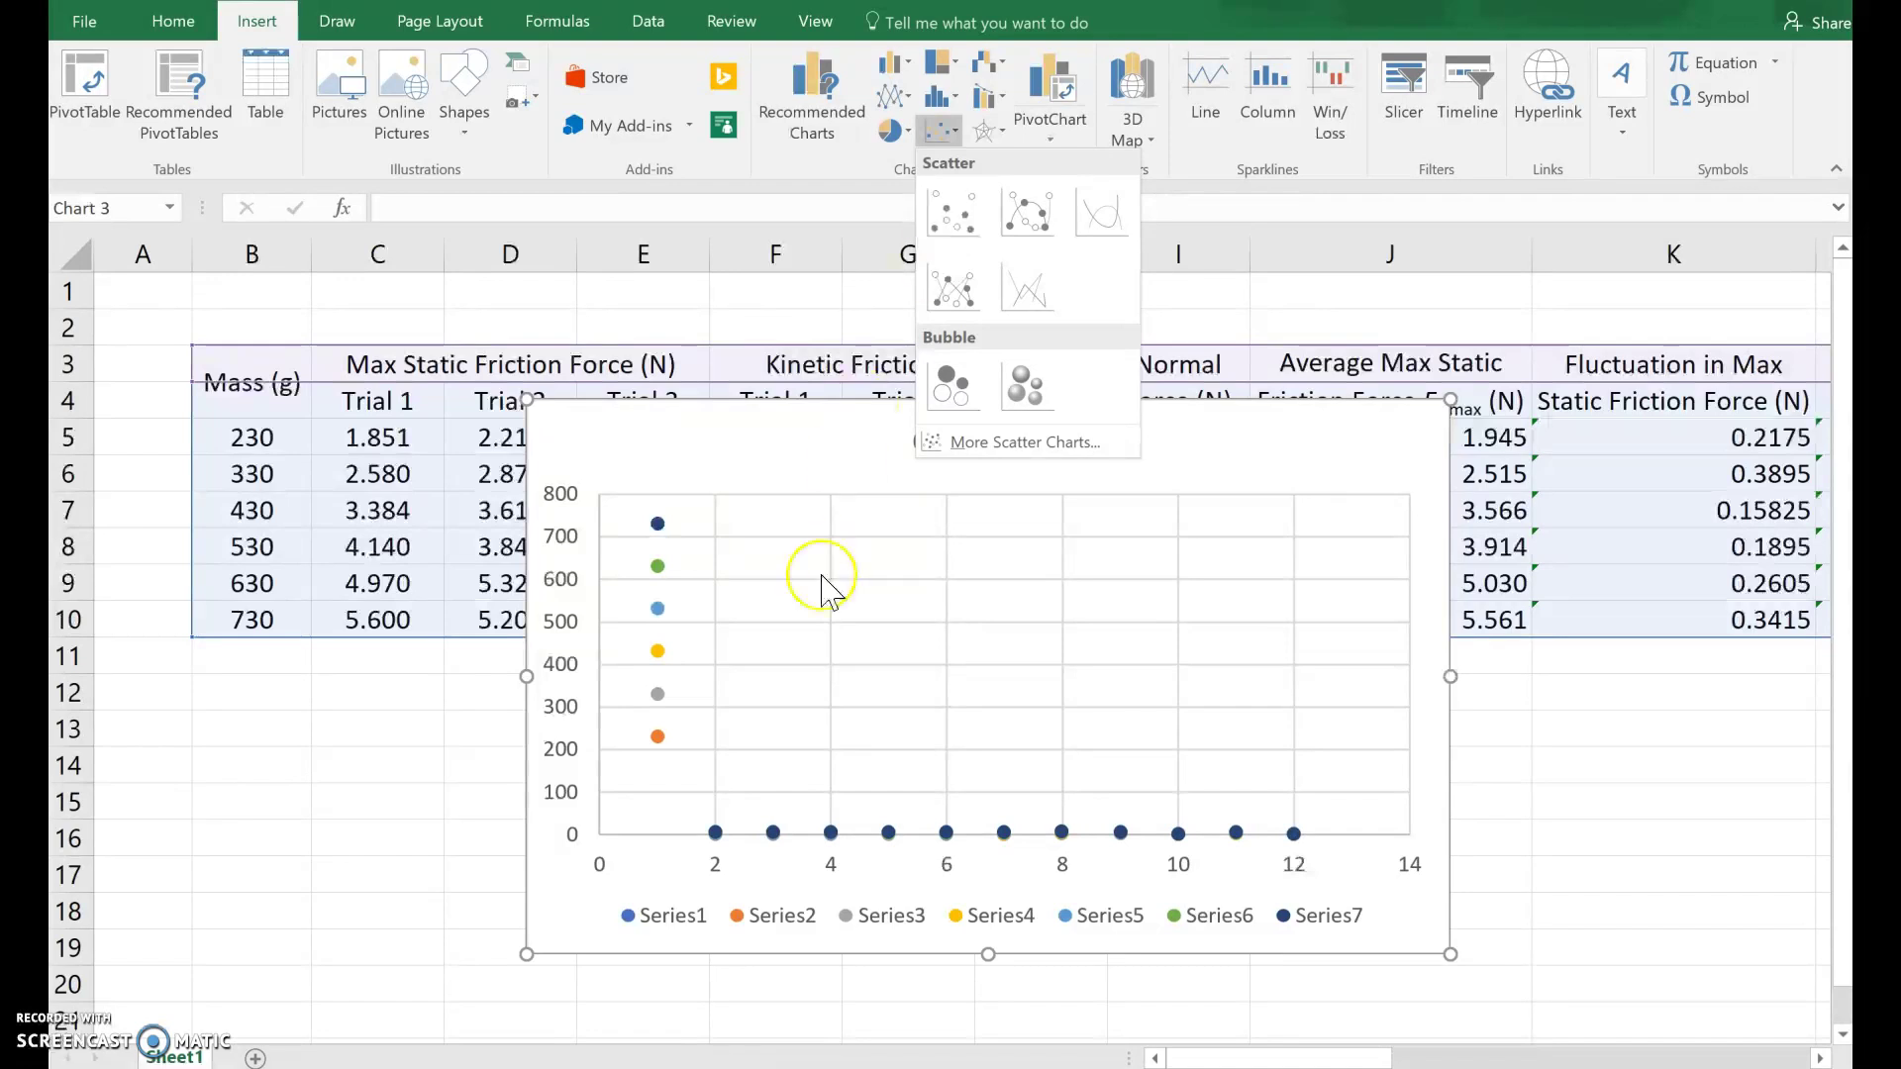
{"action": "left_click", "coordinate": [755, 540]}
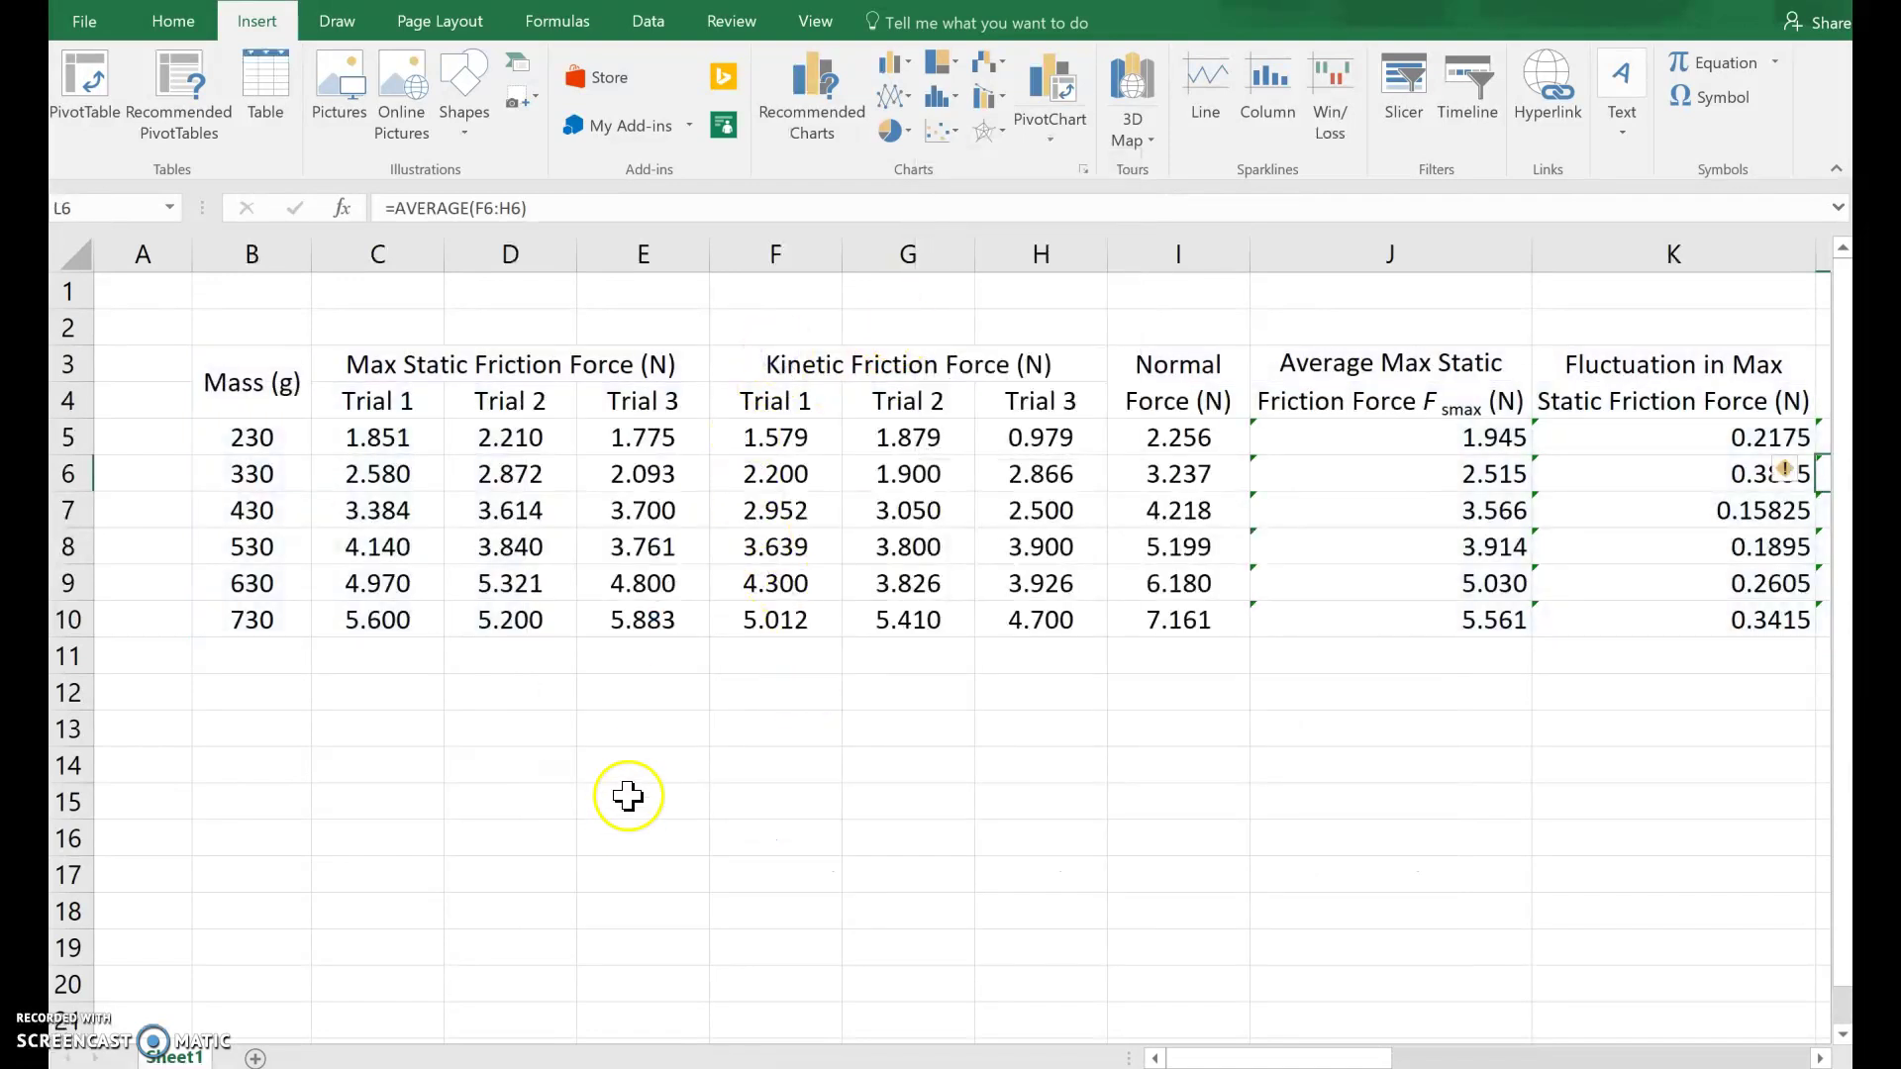
{"action": "left_click", "coordinate": [374, 877]}
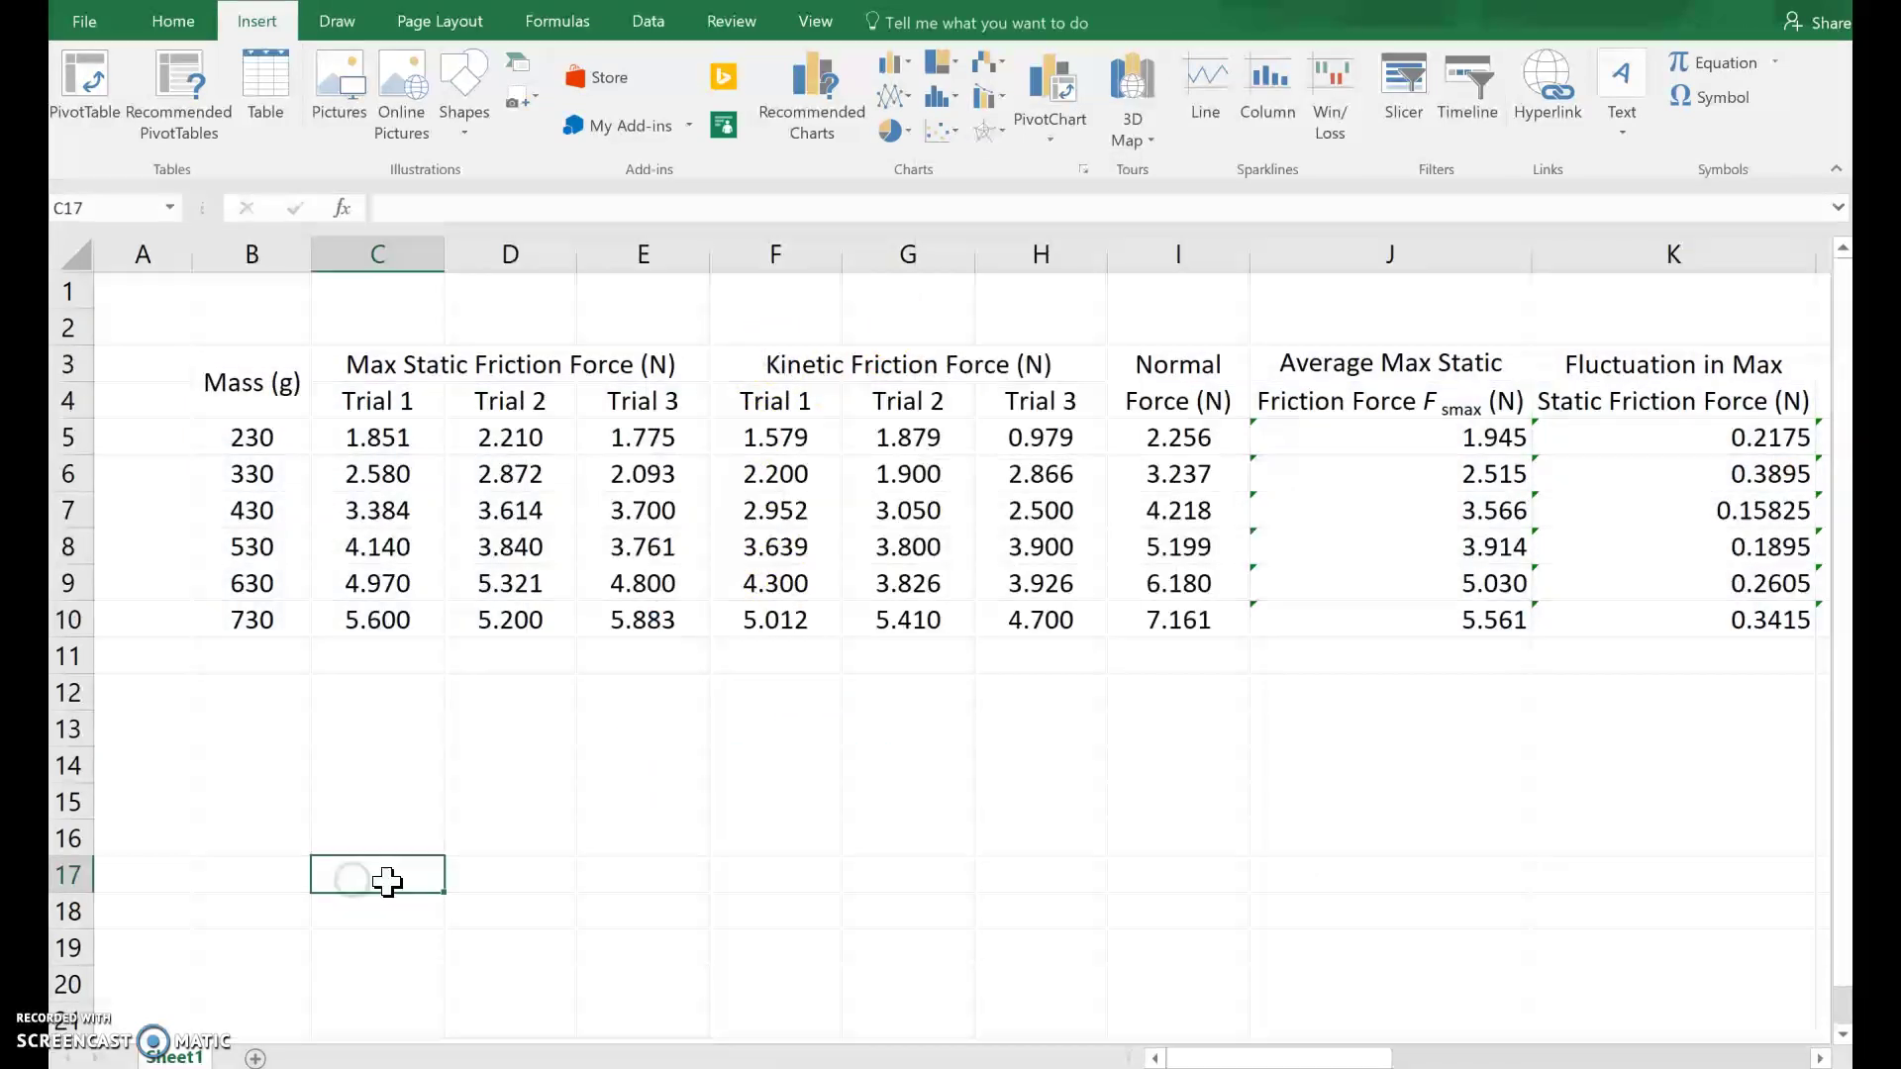
{"action": "left_click", "coordinate": [887, 882]}
{"action": "left_click", "coordinate": [599, 978]}
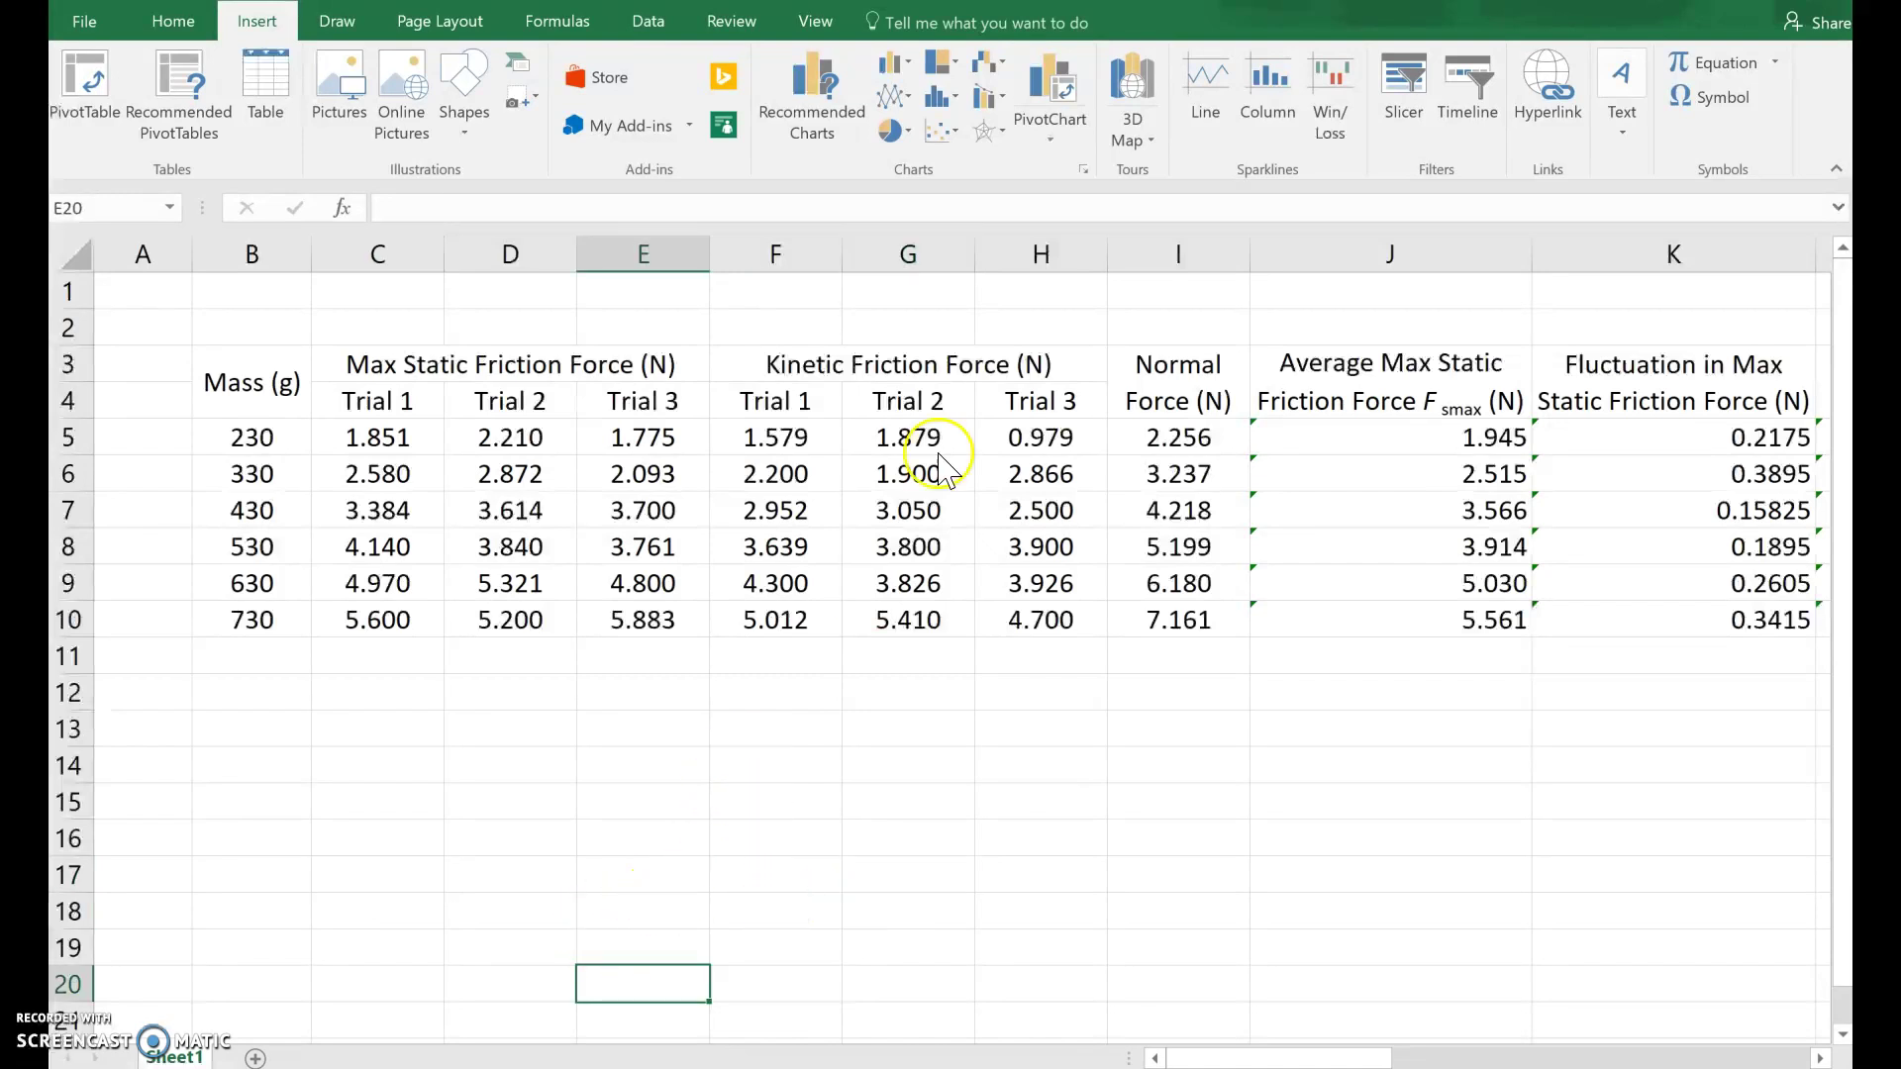
{"action": "left_click", "coordinate": [938, 131]}
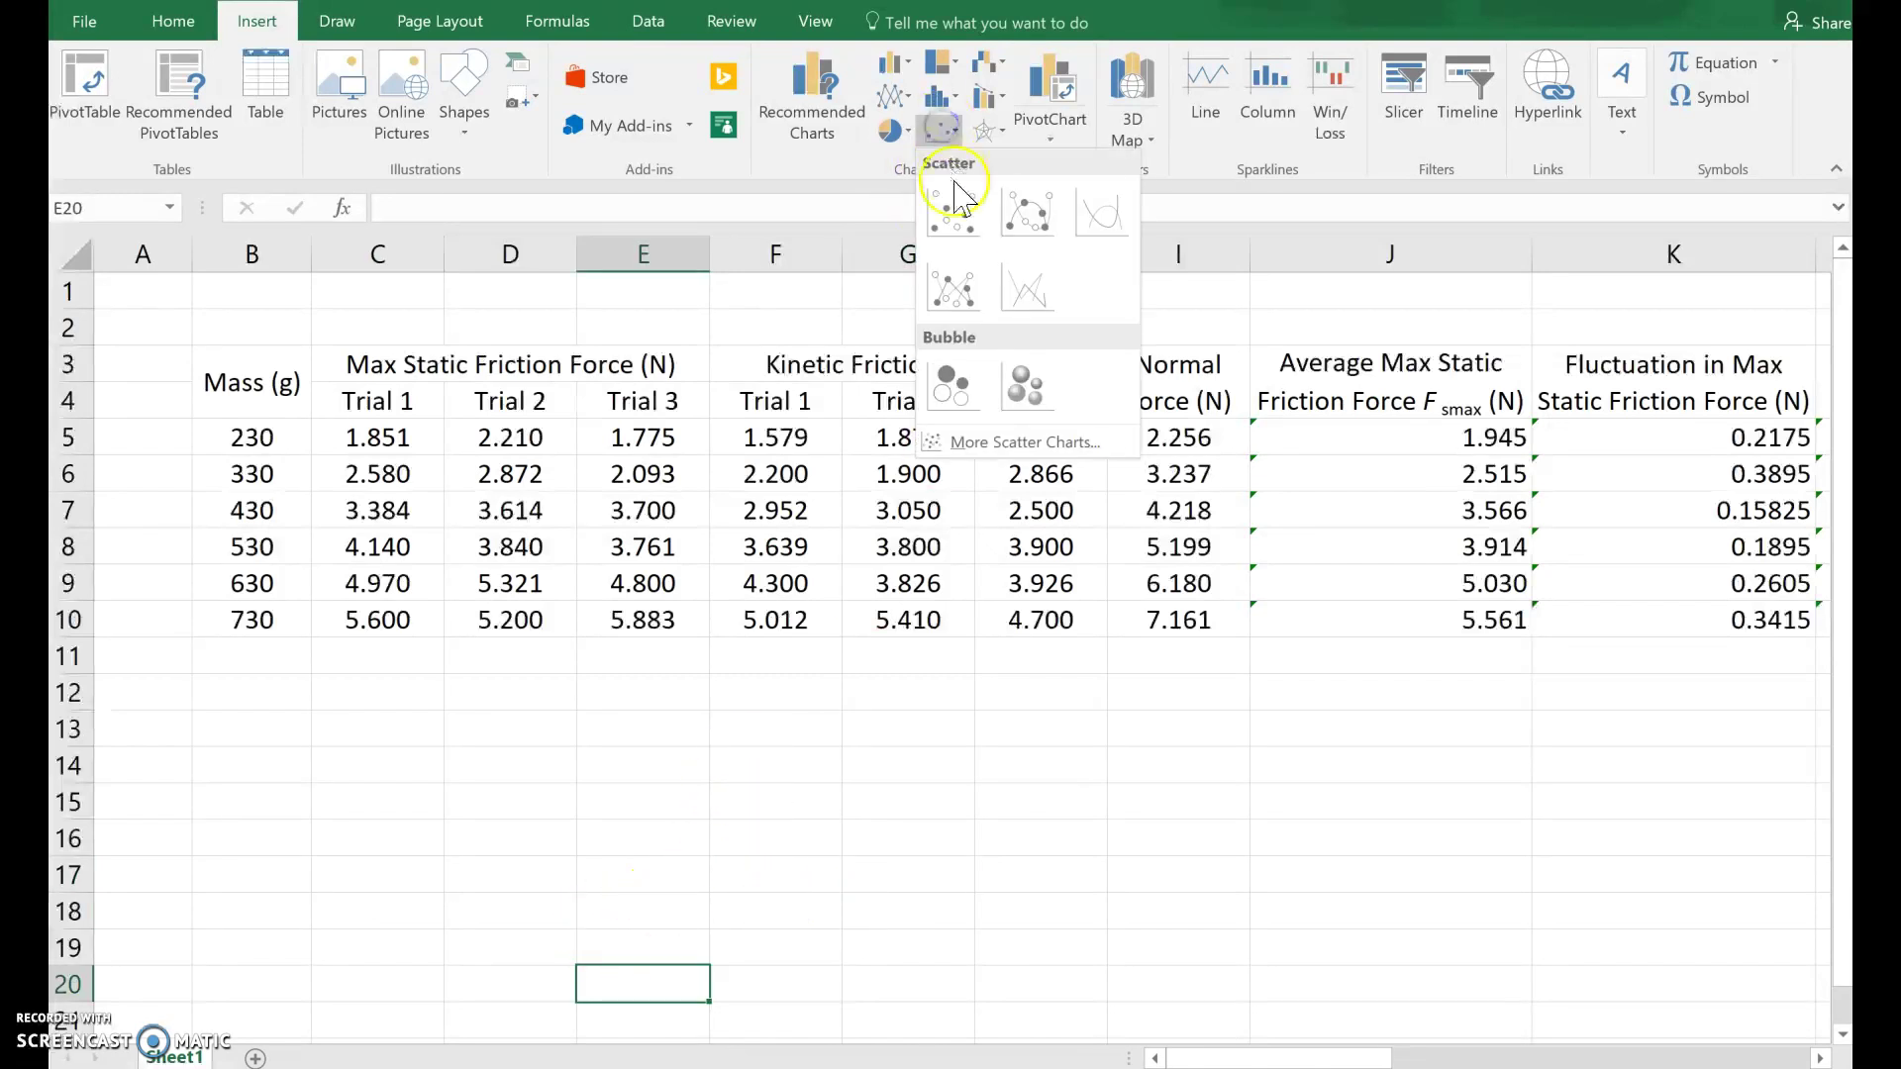
{"action": "left_click", "coordinate": [956, 212]}
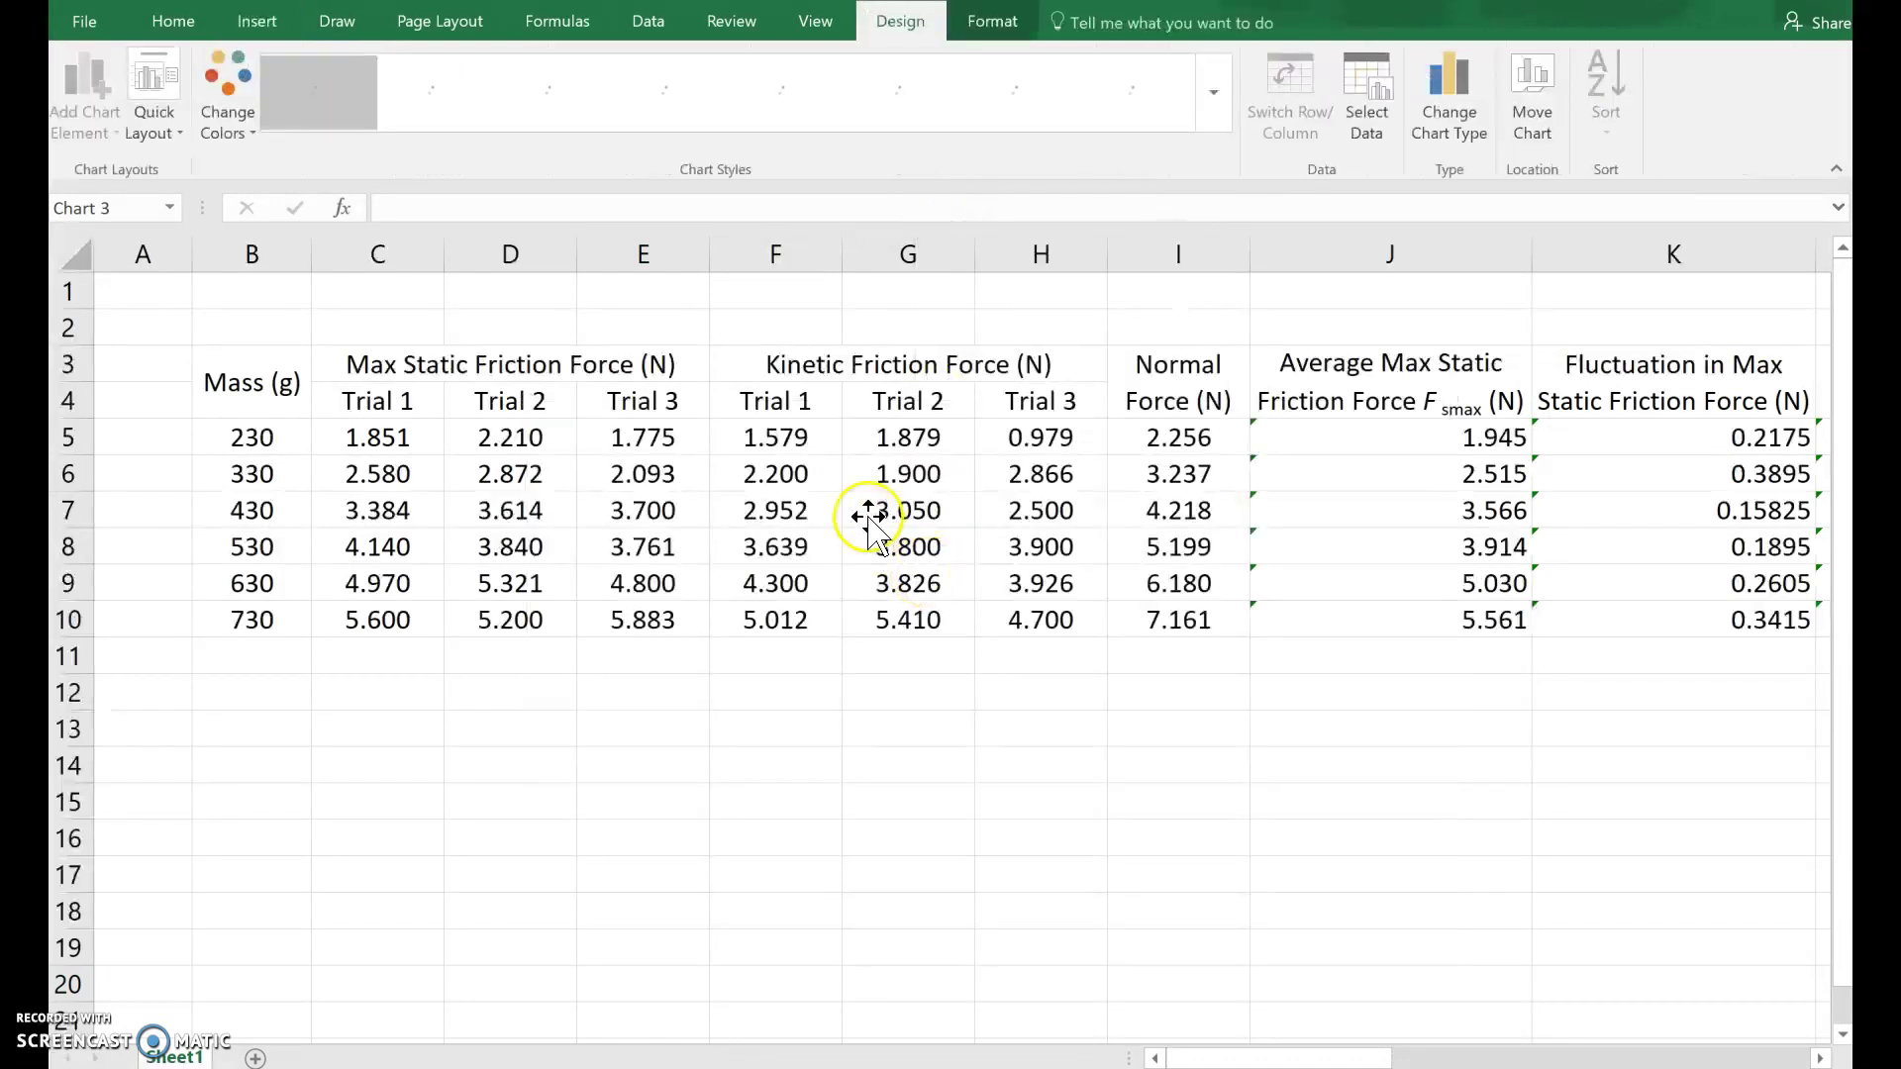
{"action": "left_click_drag", "start_coordinate": [878, 526], "coordinate": [493, 418]}
Step: Add a new chart series whose X values are the normal forces in I5:I10
{"action": "right_click", "coordinate": [486, 481]}
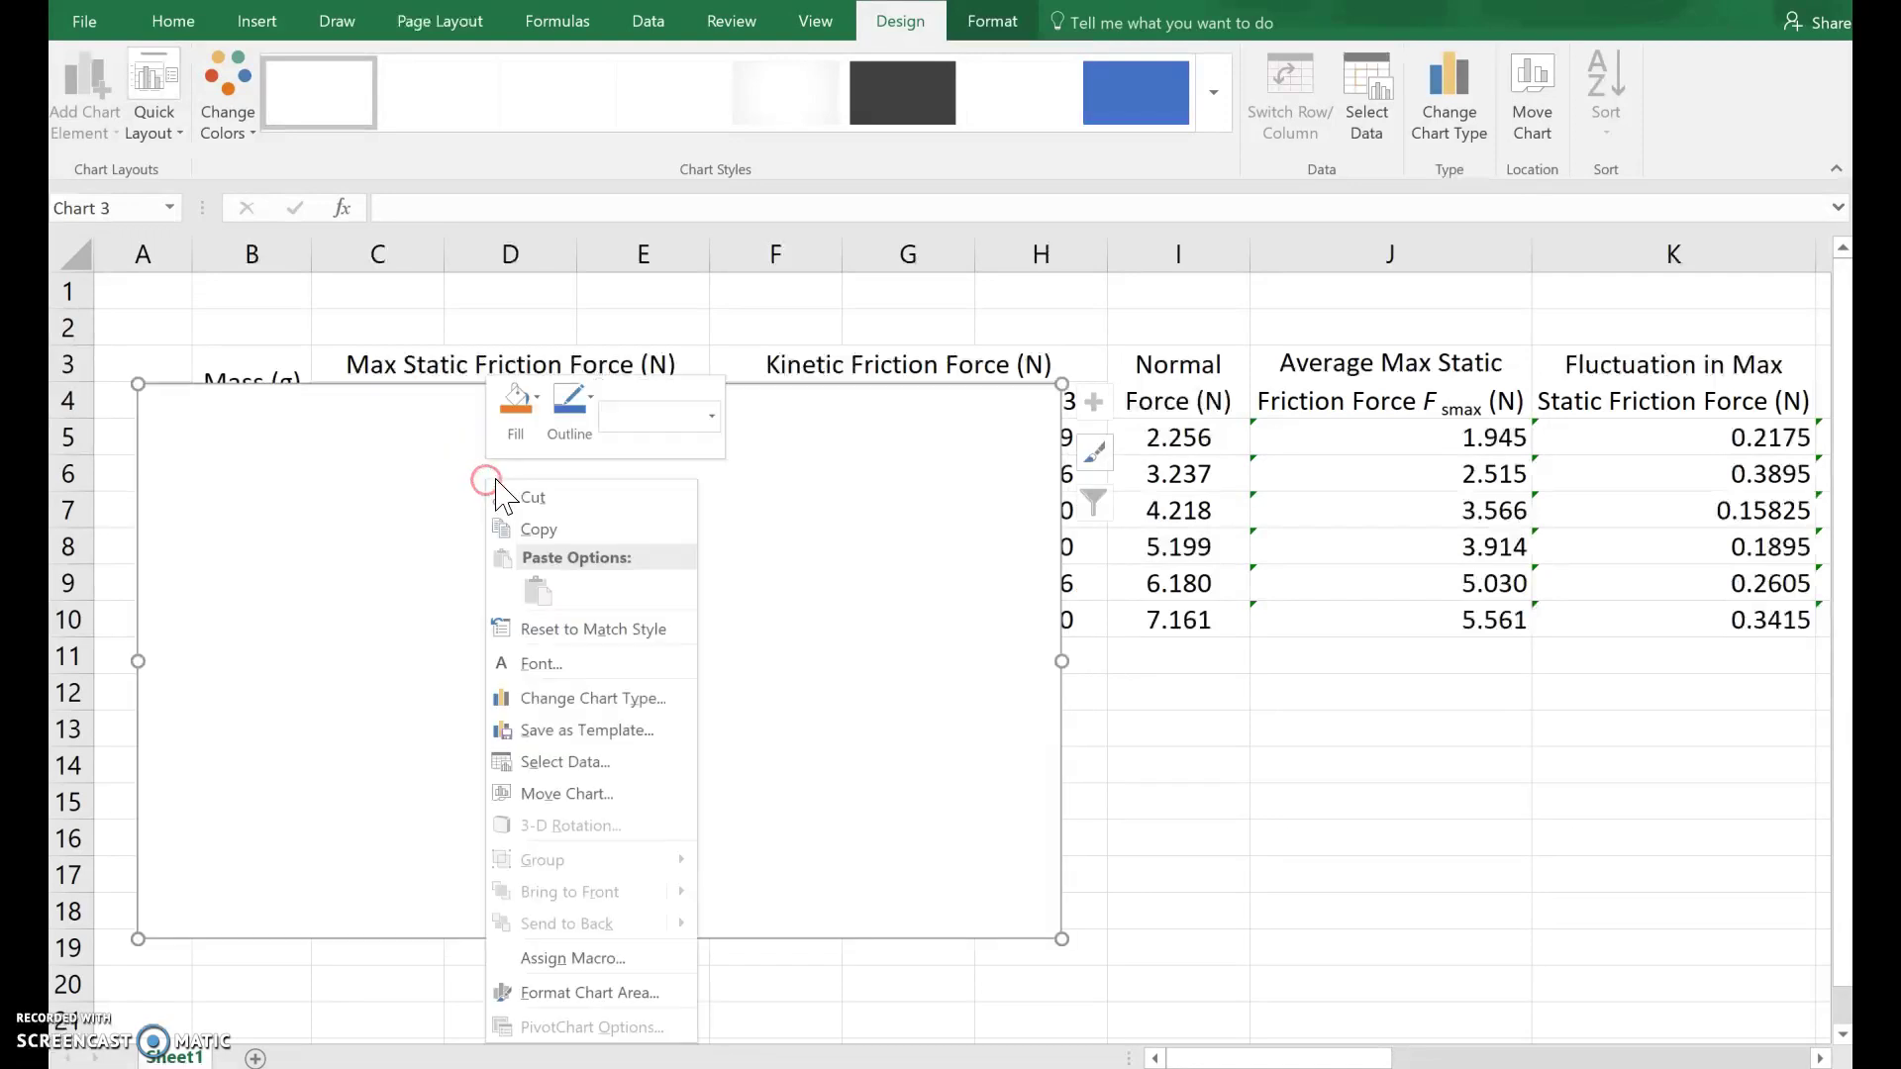
{"action": "left_click", "coordinate": [559, 763]}
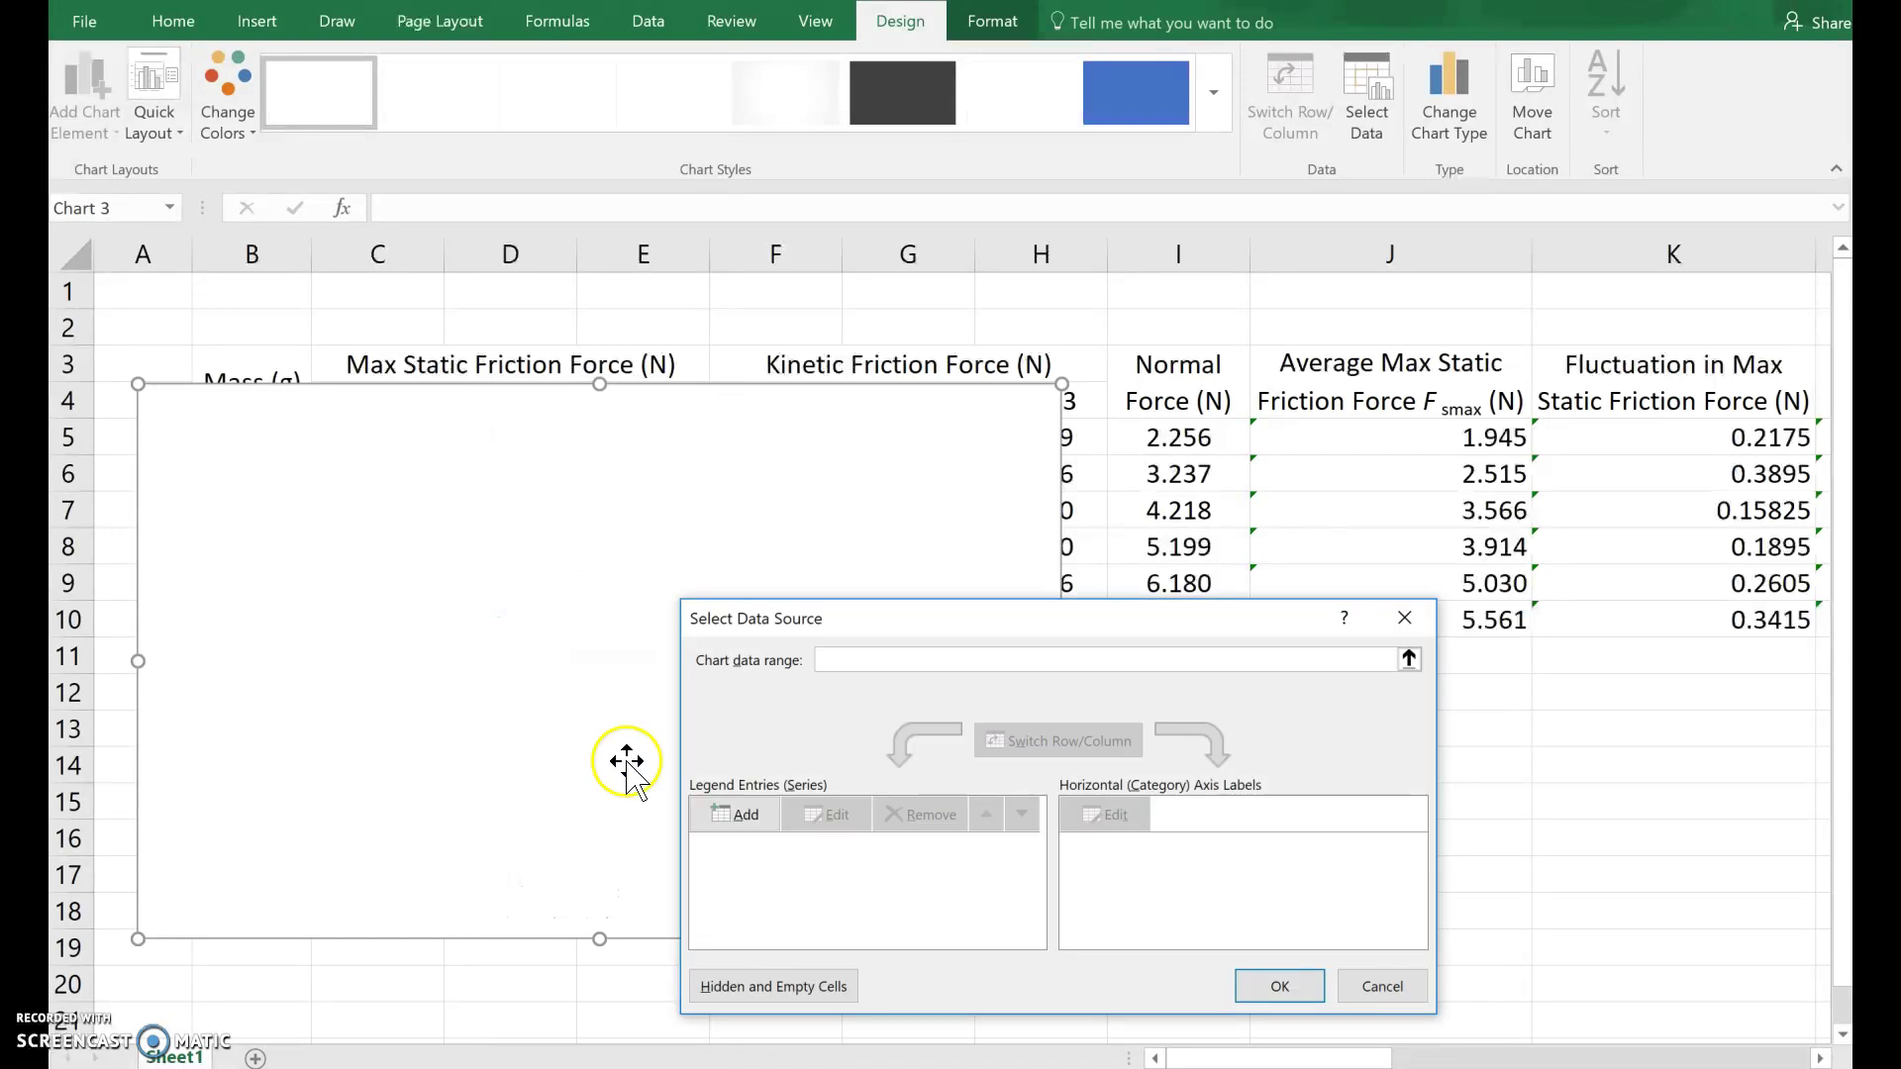
{"action": "left_click_drag", "start_coordinate": [904, 630], "coordinate": [524, 465]}
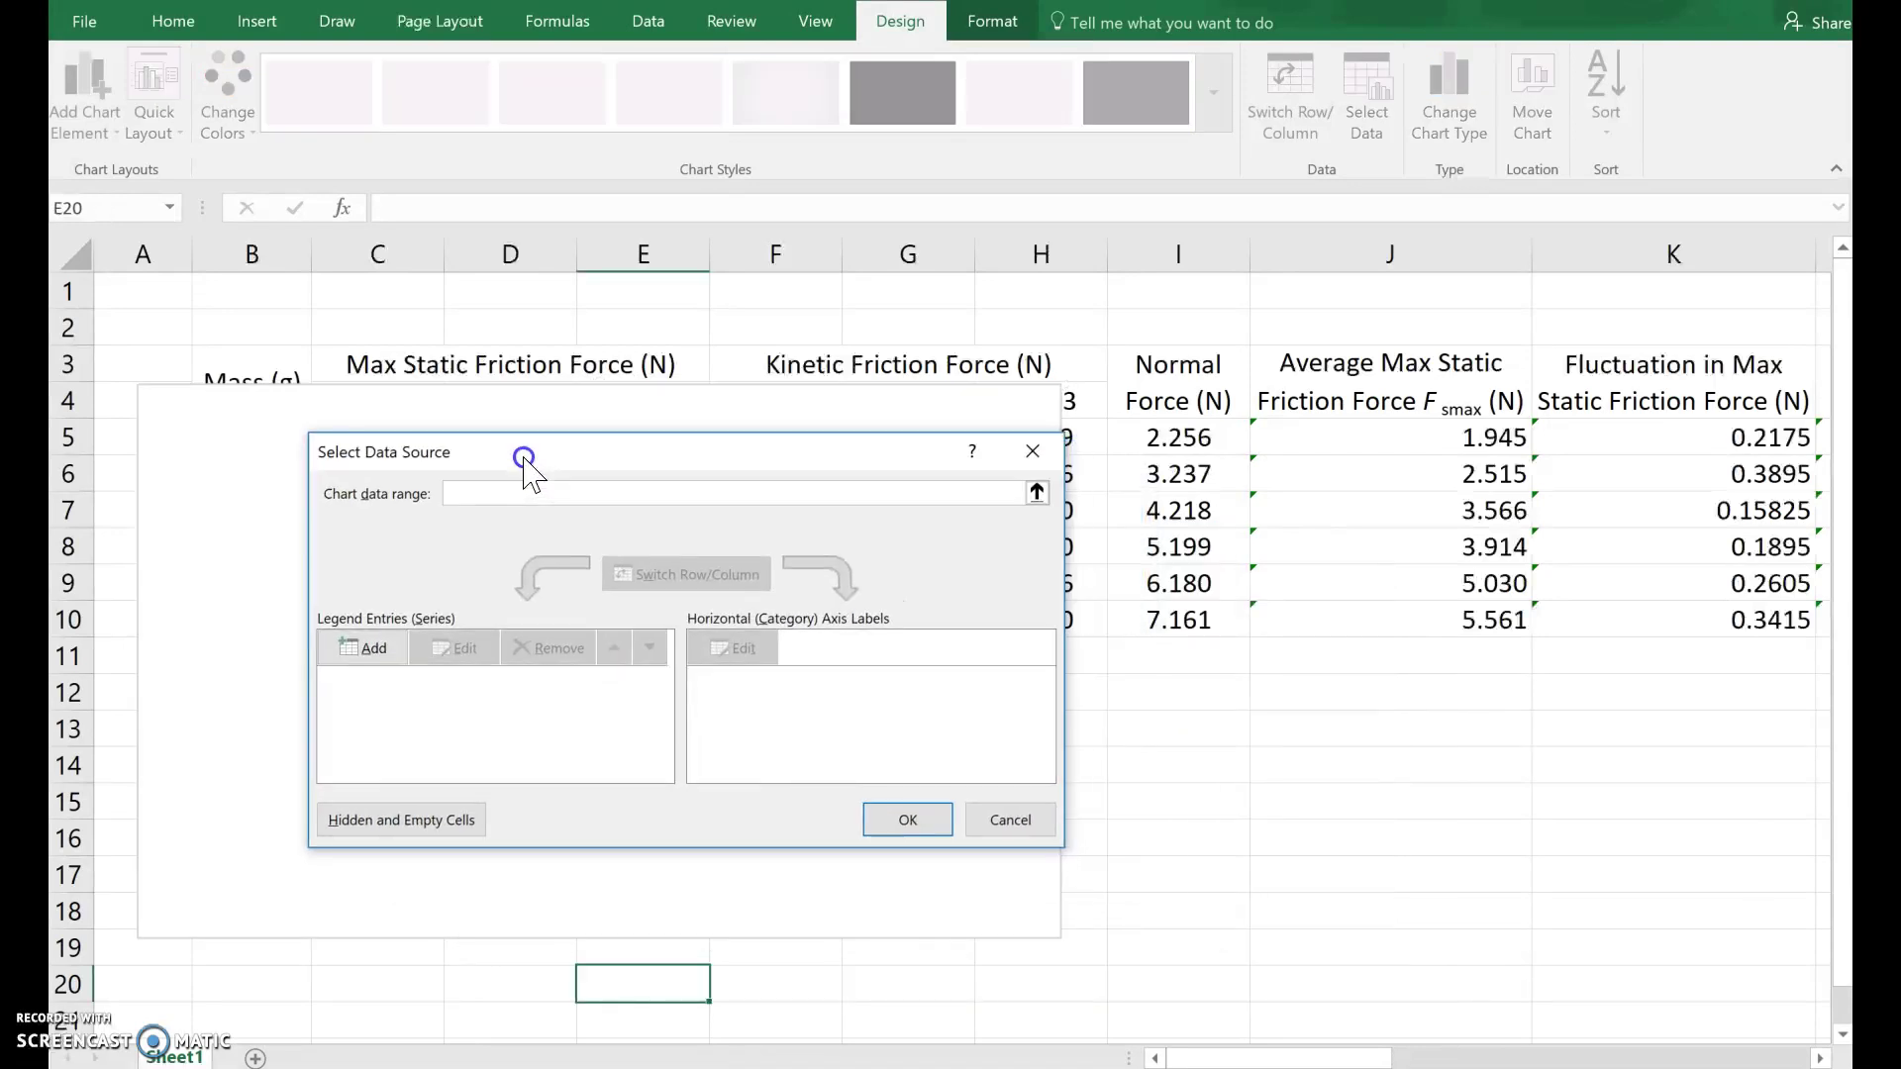
{"action": "left_click", "coordinate": [365, 653]}
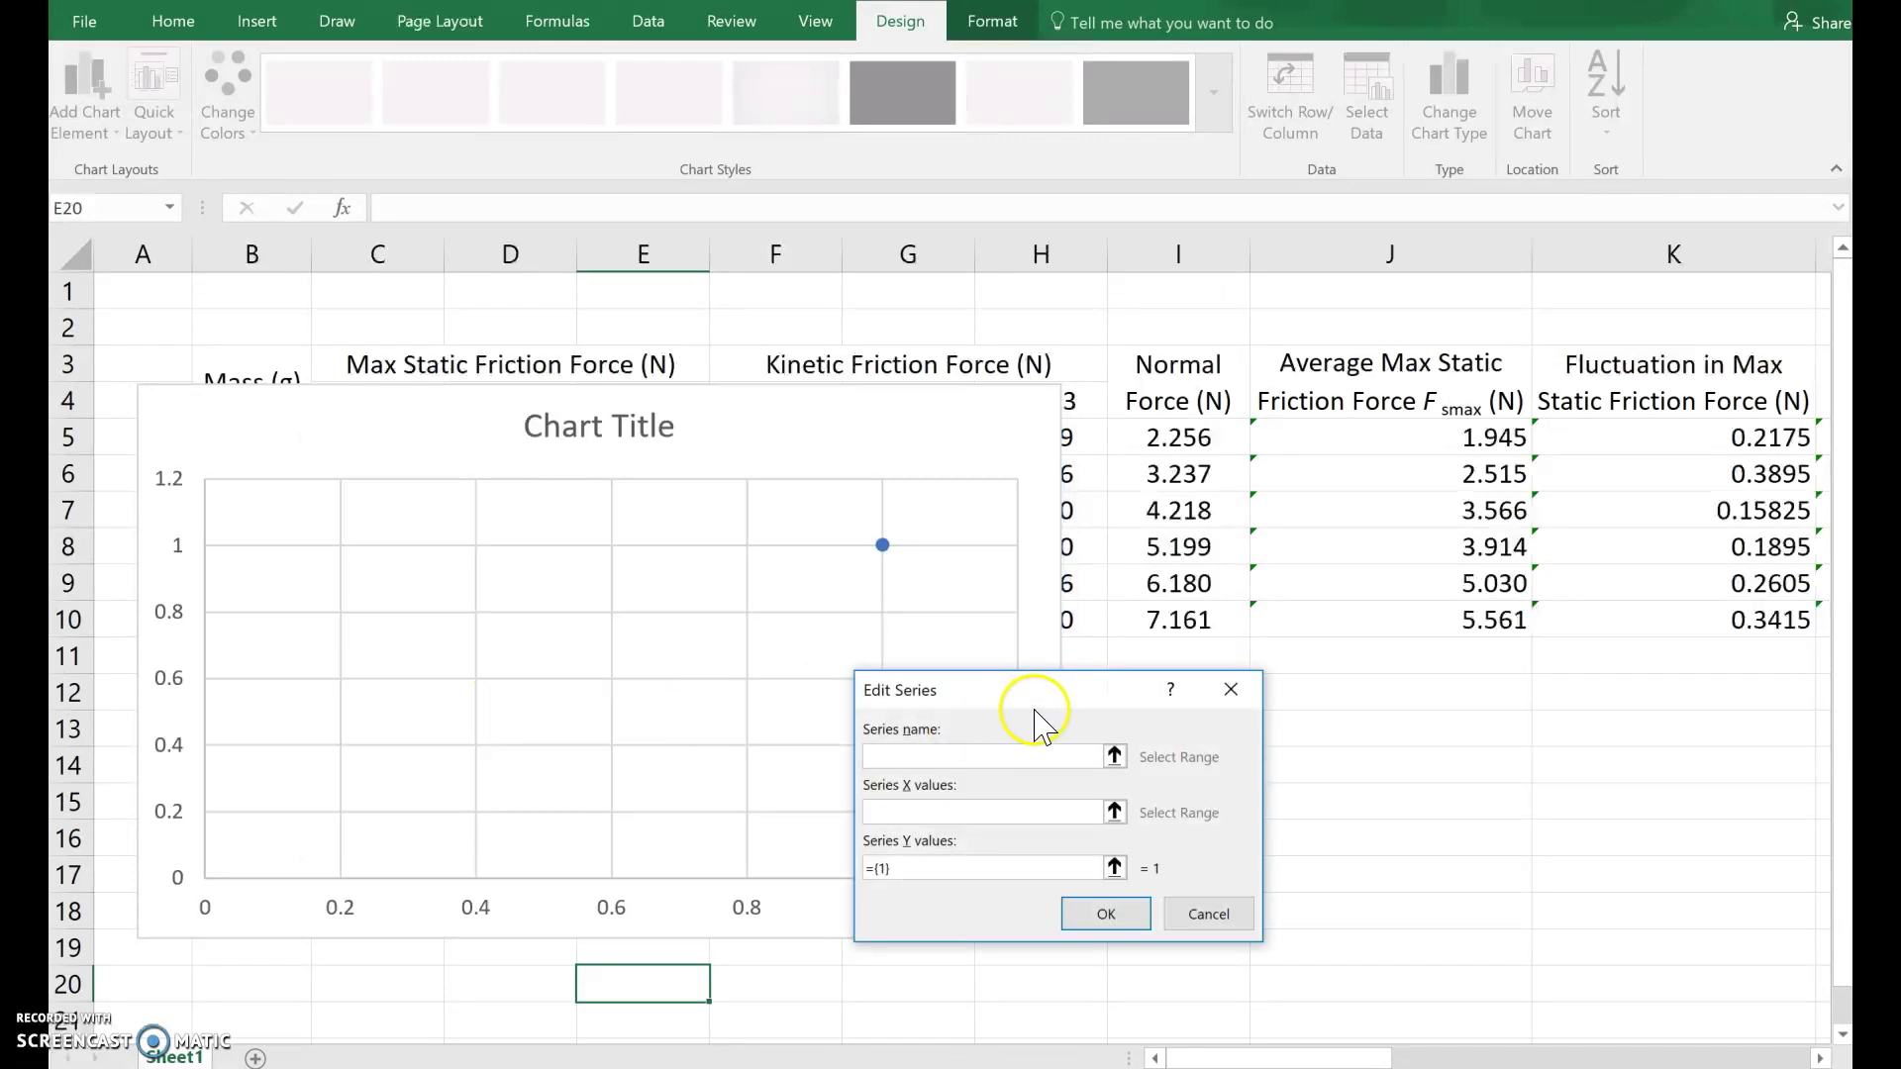
{"action": "left_click_drag", "start_coordinate": [988, 672], "coordinate": [758, 548]}
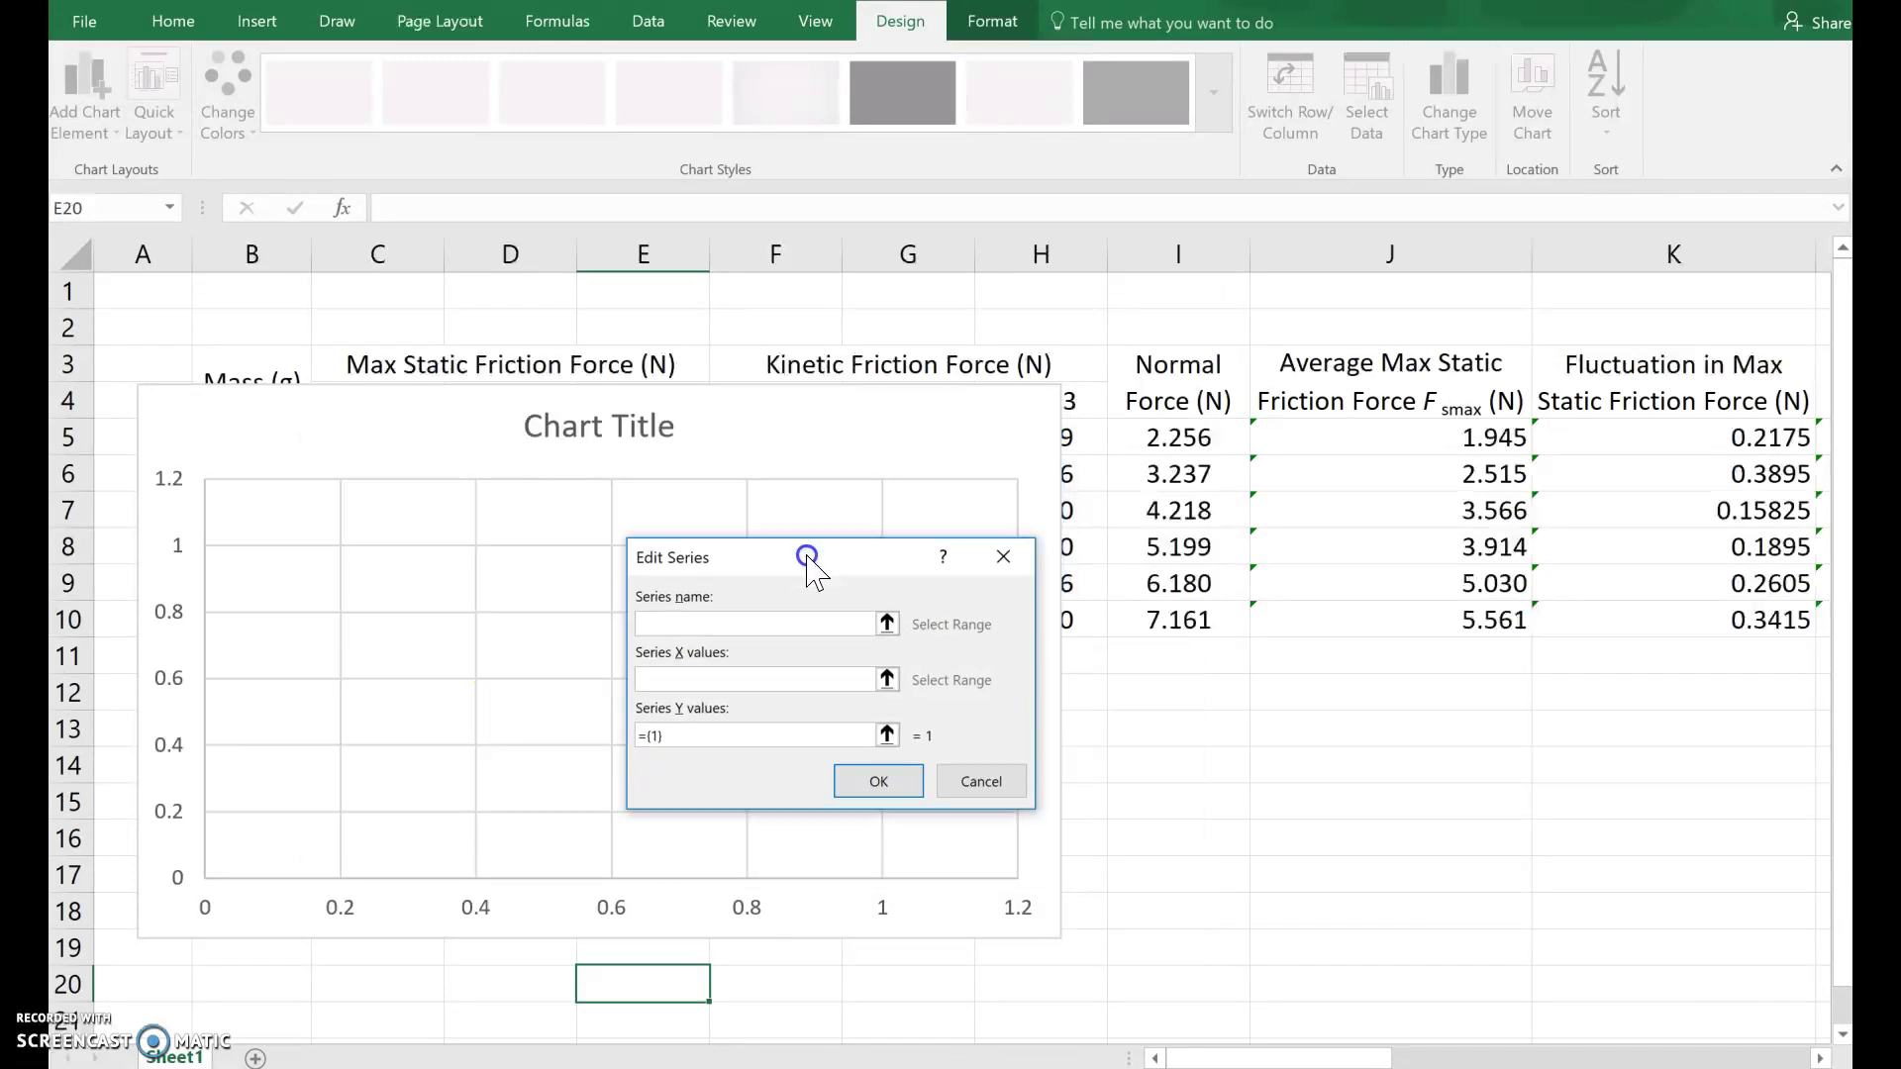
{"action": "left_click", "coordinate": [664, 679]}
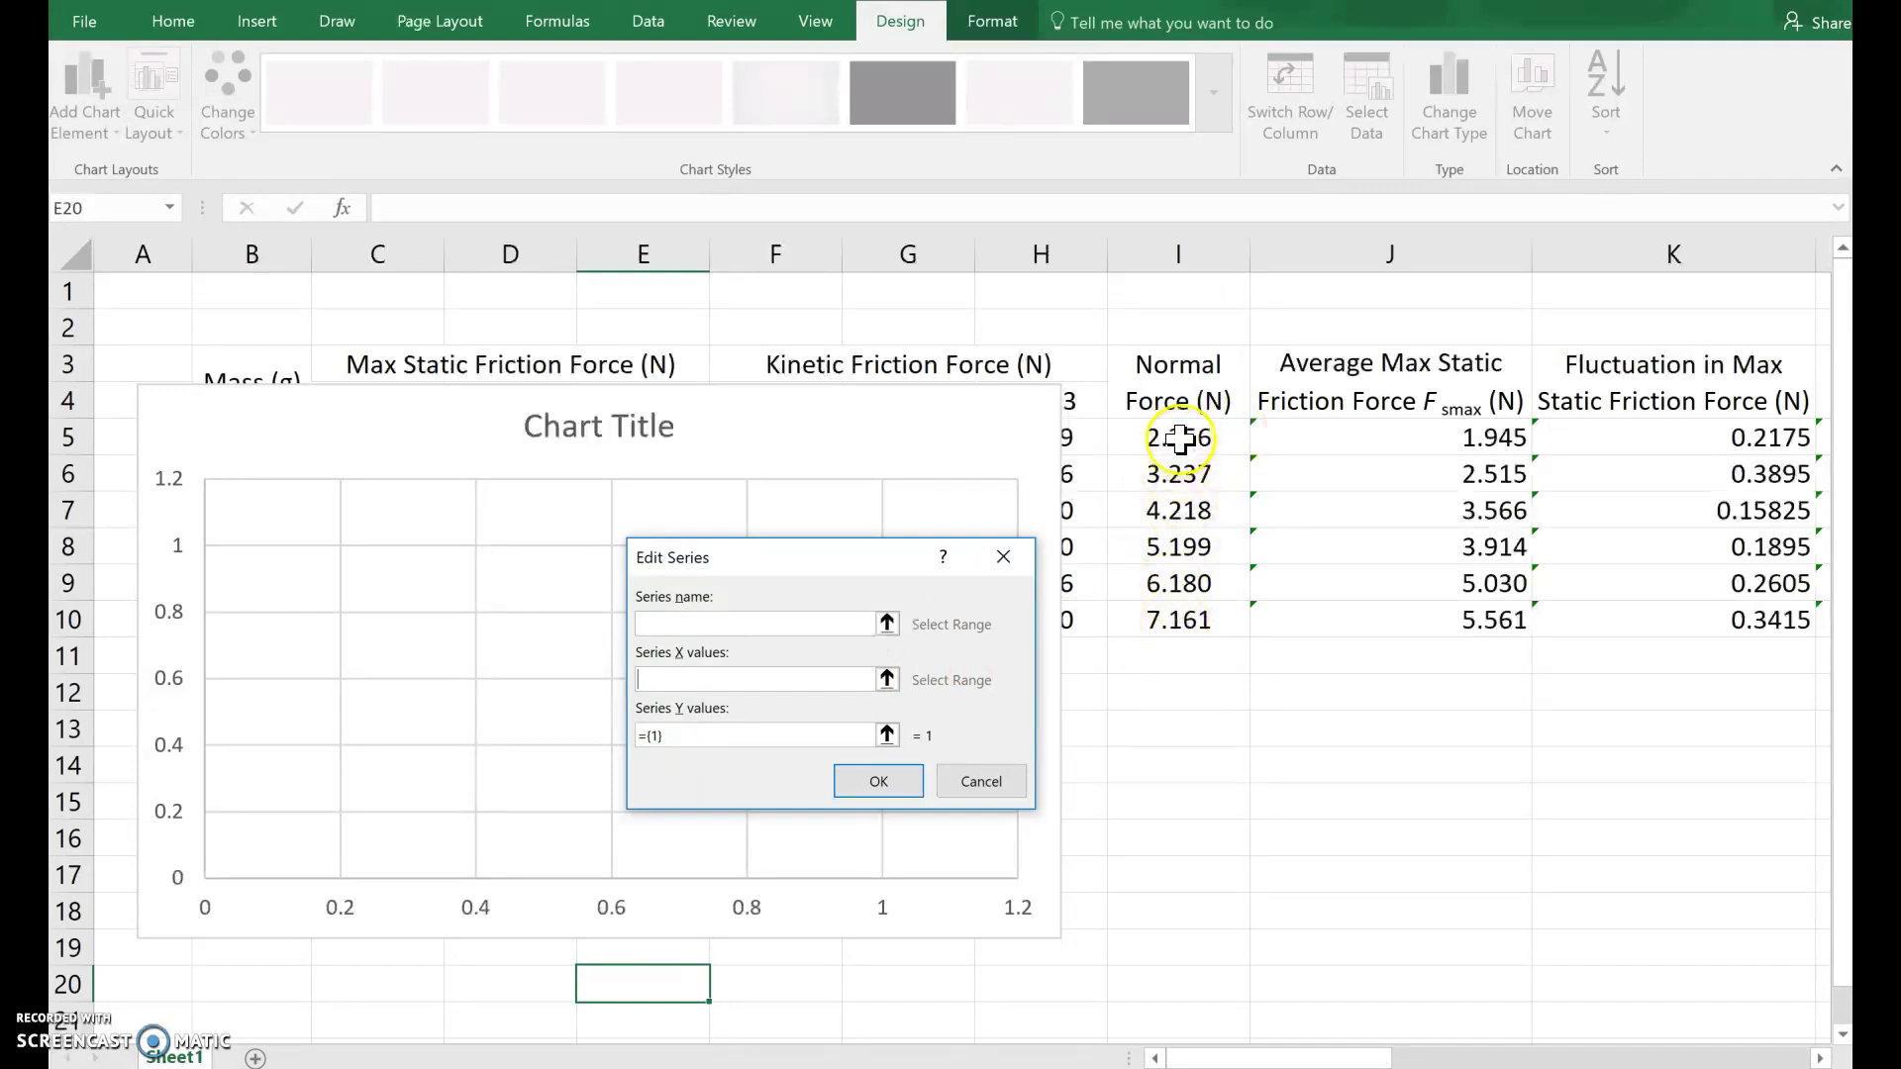
{"action": "left_click_drag", "start_coordinate": [1178, 443], "coordinate": [1175, 622]}
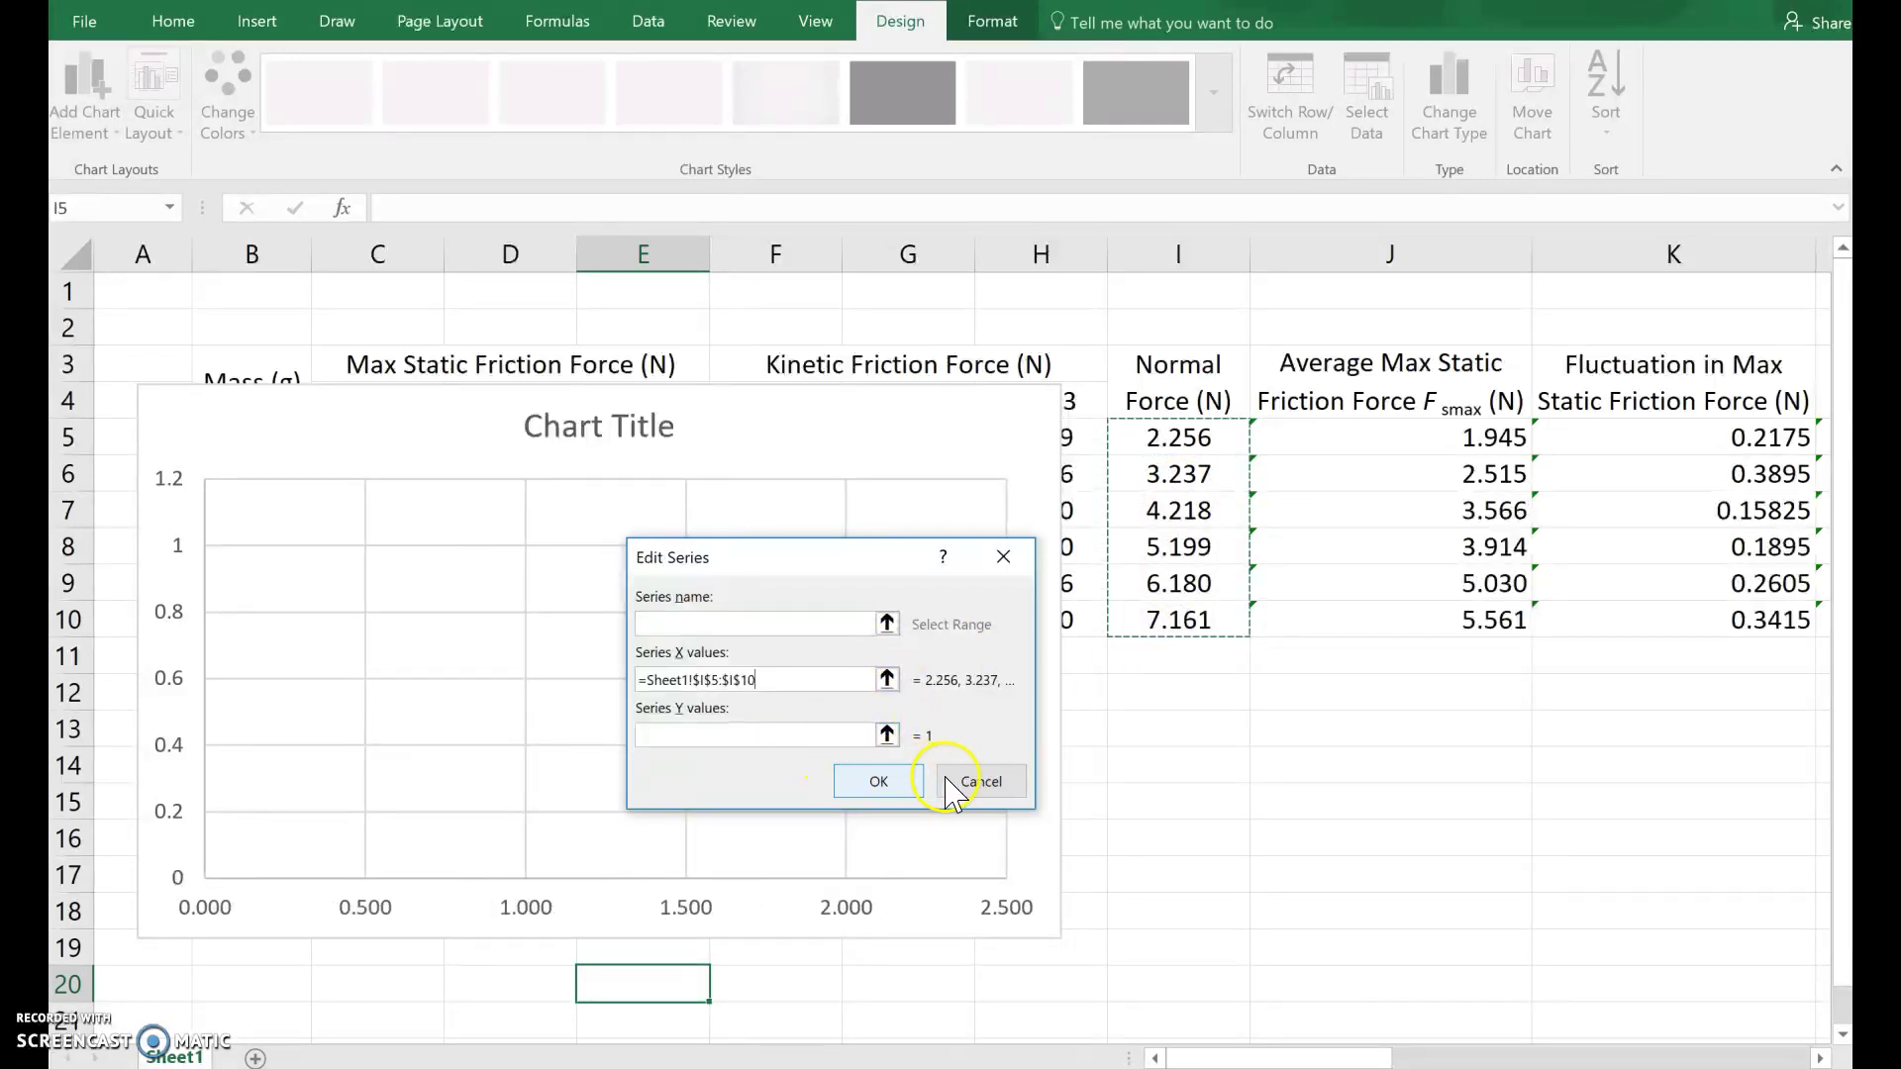
{"action": "left_click", "coordinate": [886, 783]}
Step: Set Series1's Y values to the average max static friction J5:J10
{"action": "left_click", "coordinate": [462, 650]}
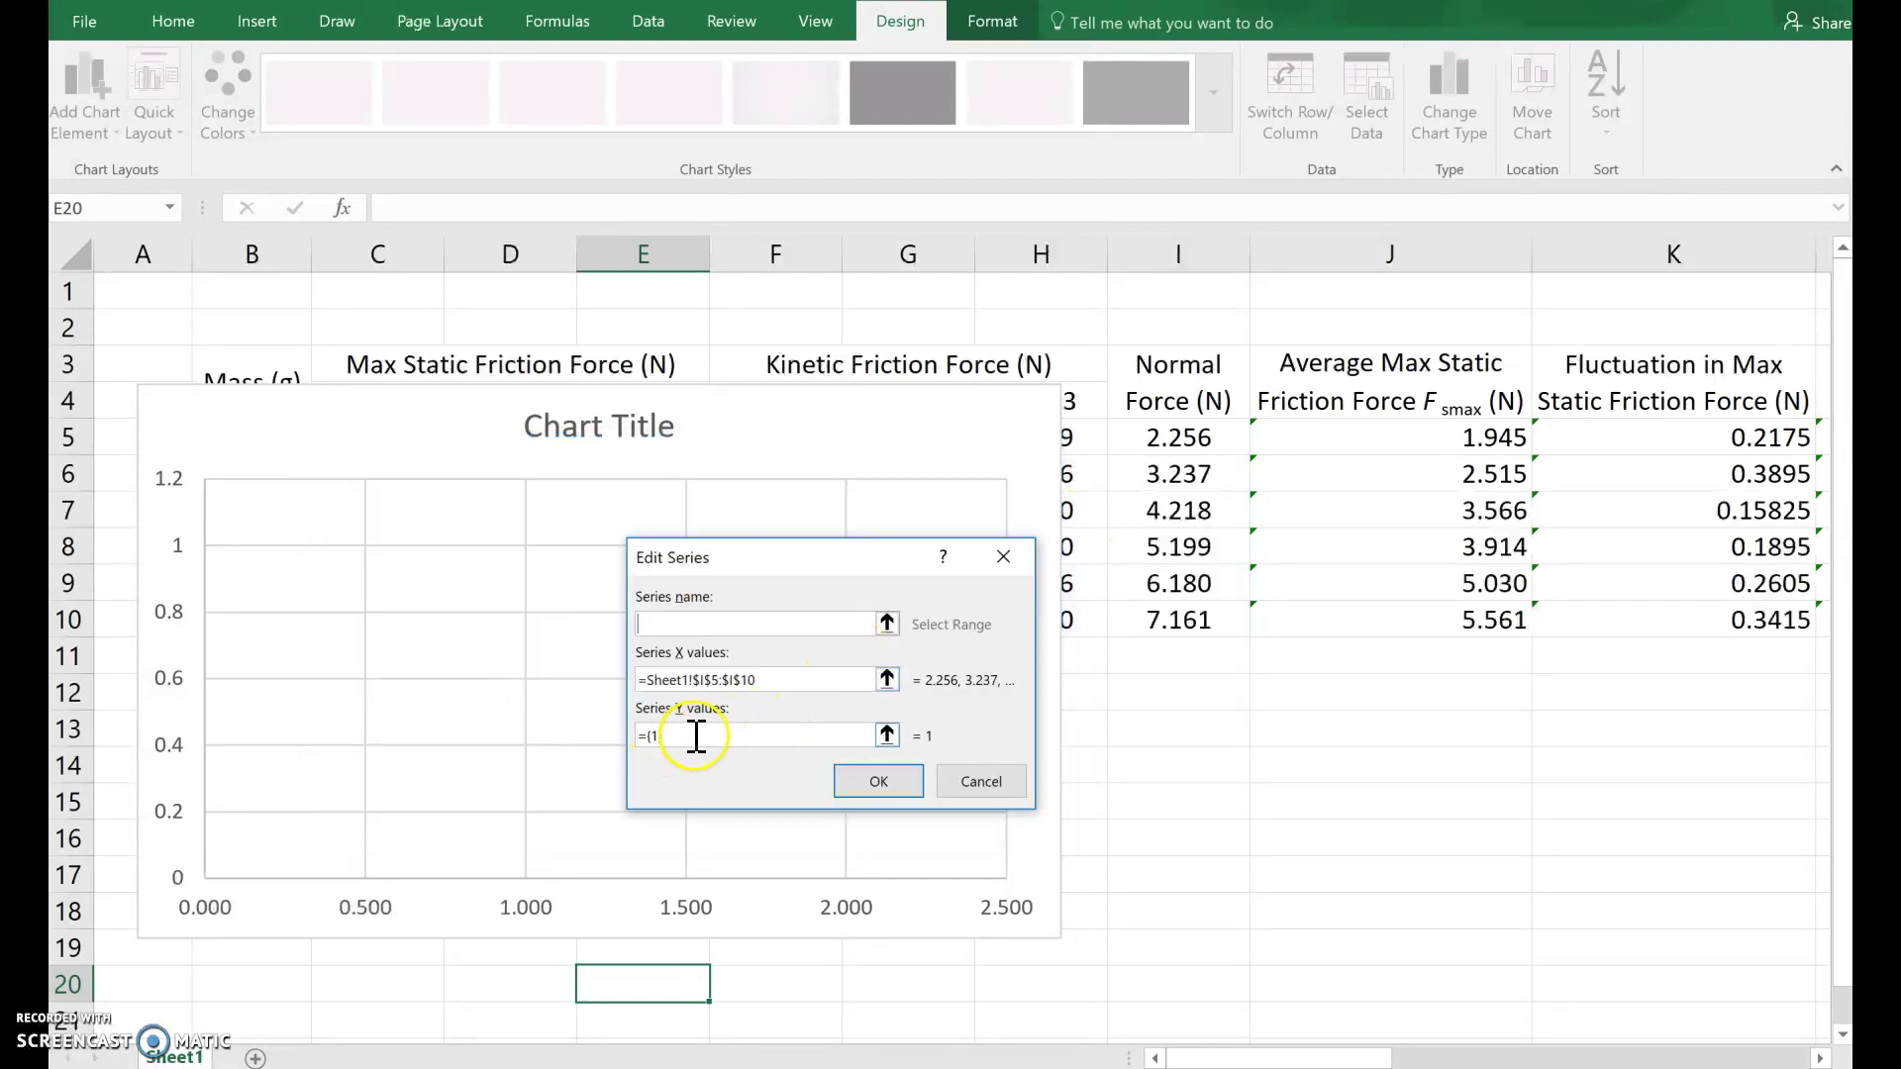
{"action": "left_click_drag", "start_coordinate": [654, 737], "coordinate": [569, 737]}
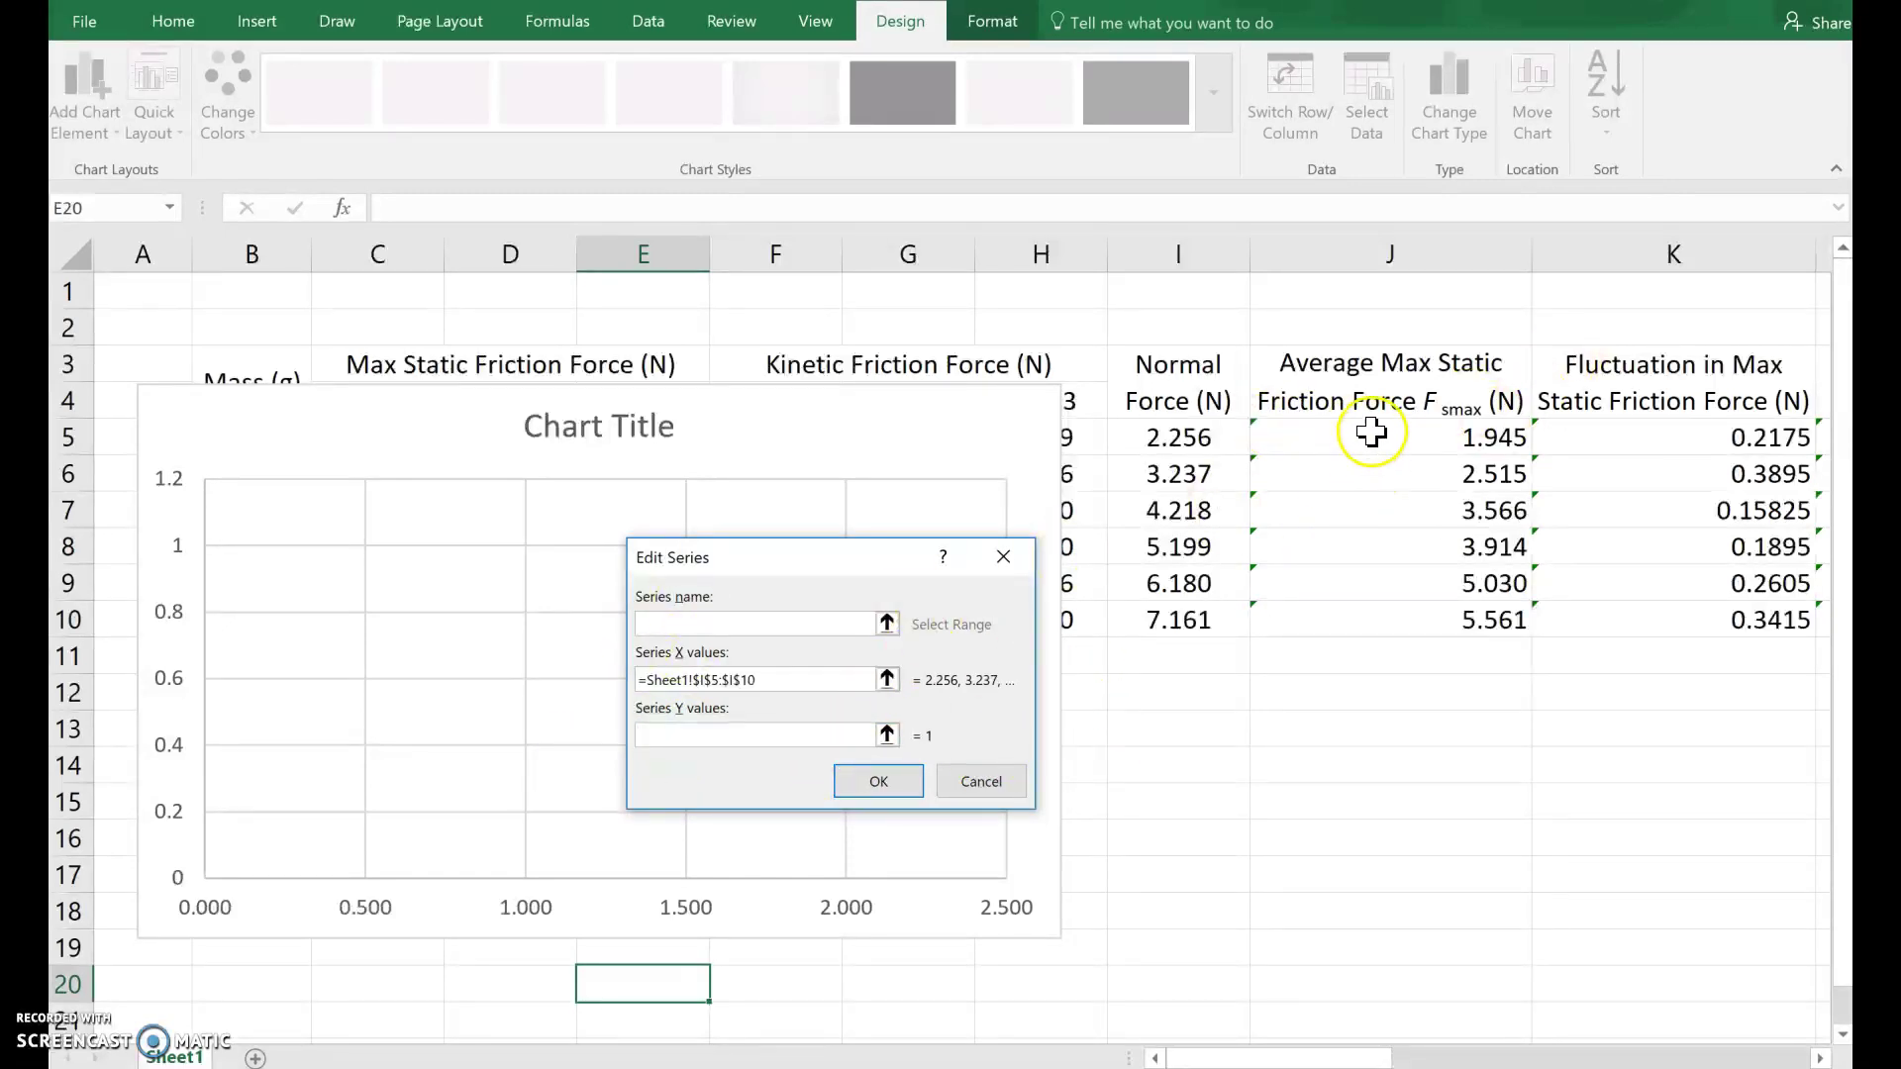
{"action": "left_click_drag", "start_coordinate": [1373, 433], "coordinate": [1387, 623]}
{"action": "left_click", "coordinate": [879, 782]}
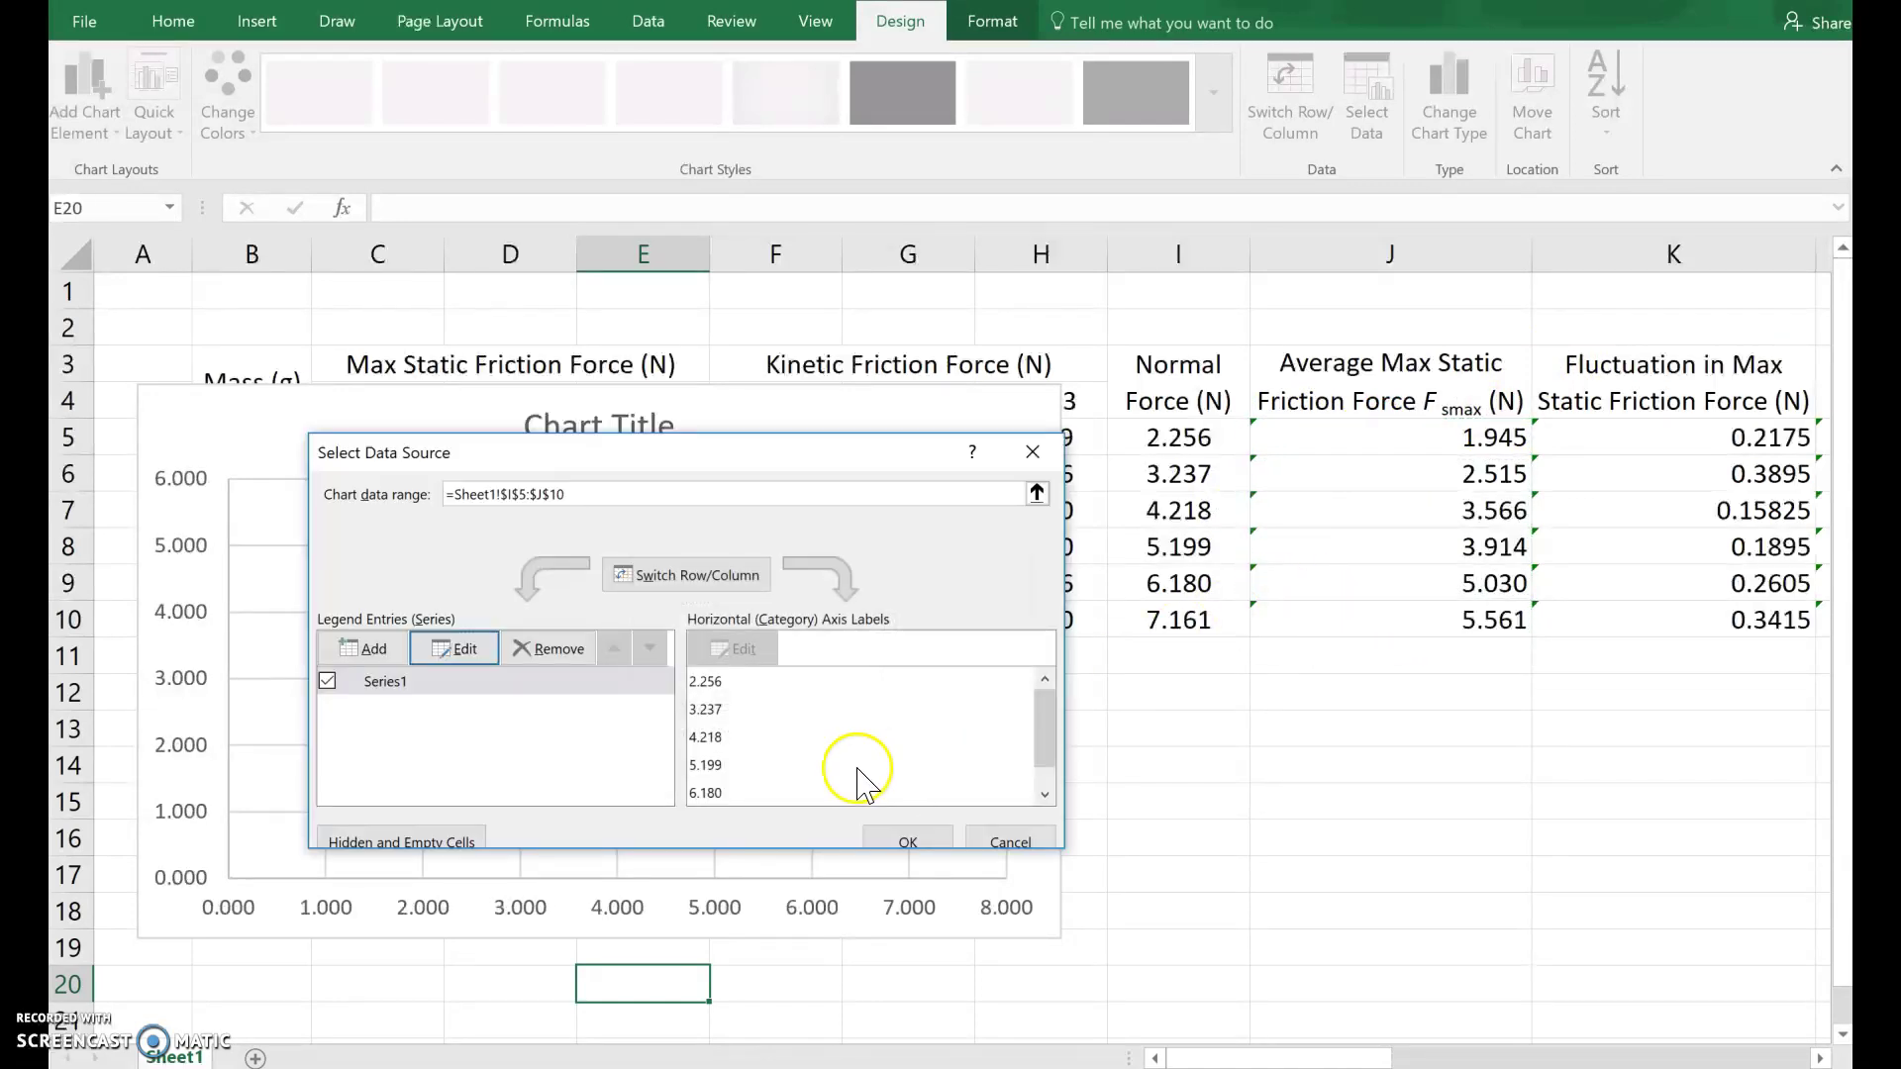
Step: Apply the data source and retitle the chart 'Static Friction Analysis'
{"action": "left_click", "coordinate": [909, 842]}
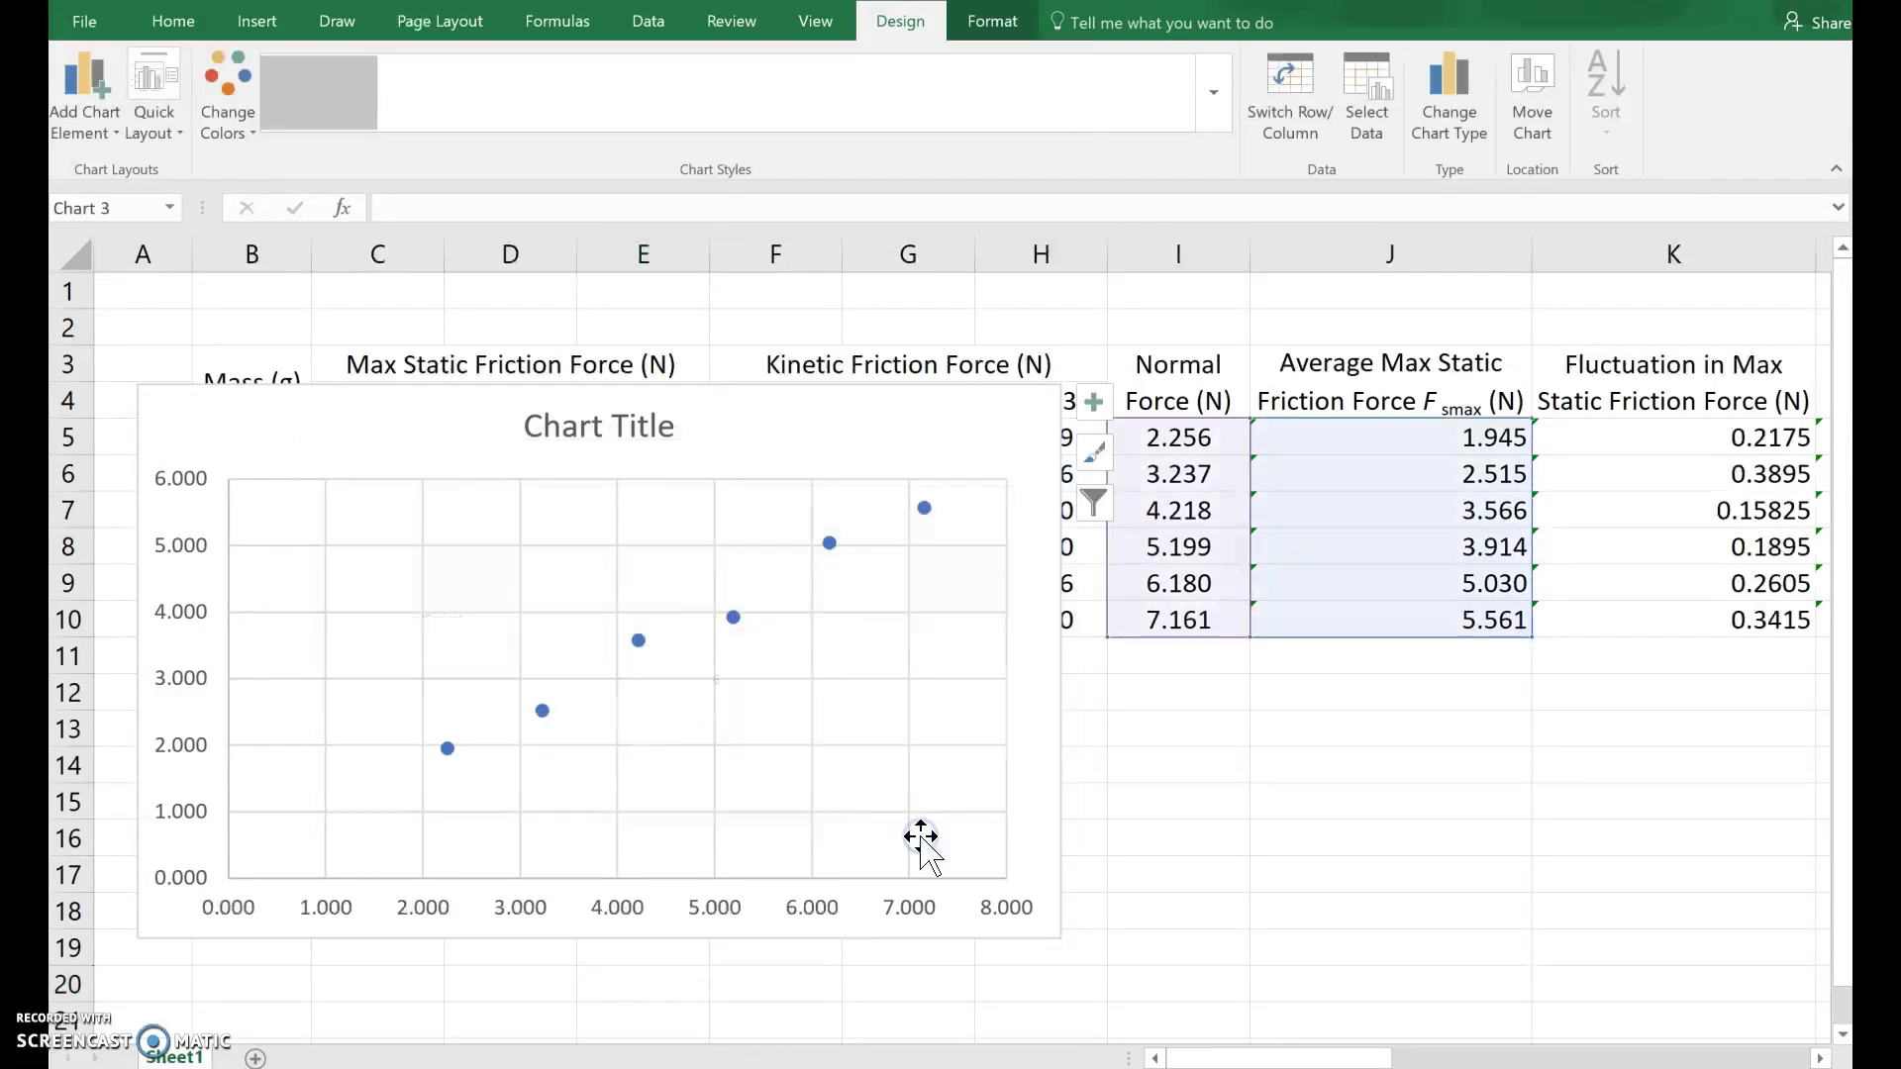
{"action": "left_click", "coordinate": [630, 421]}
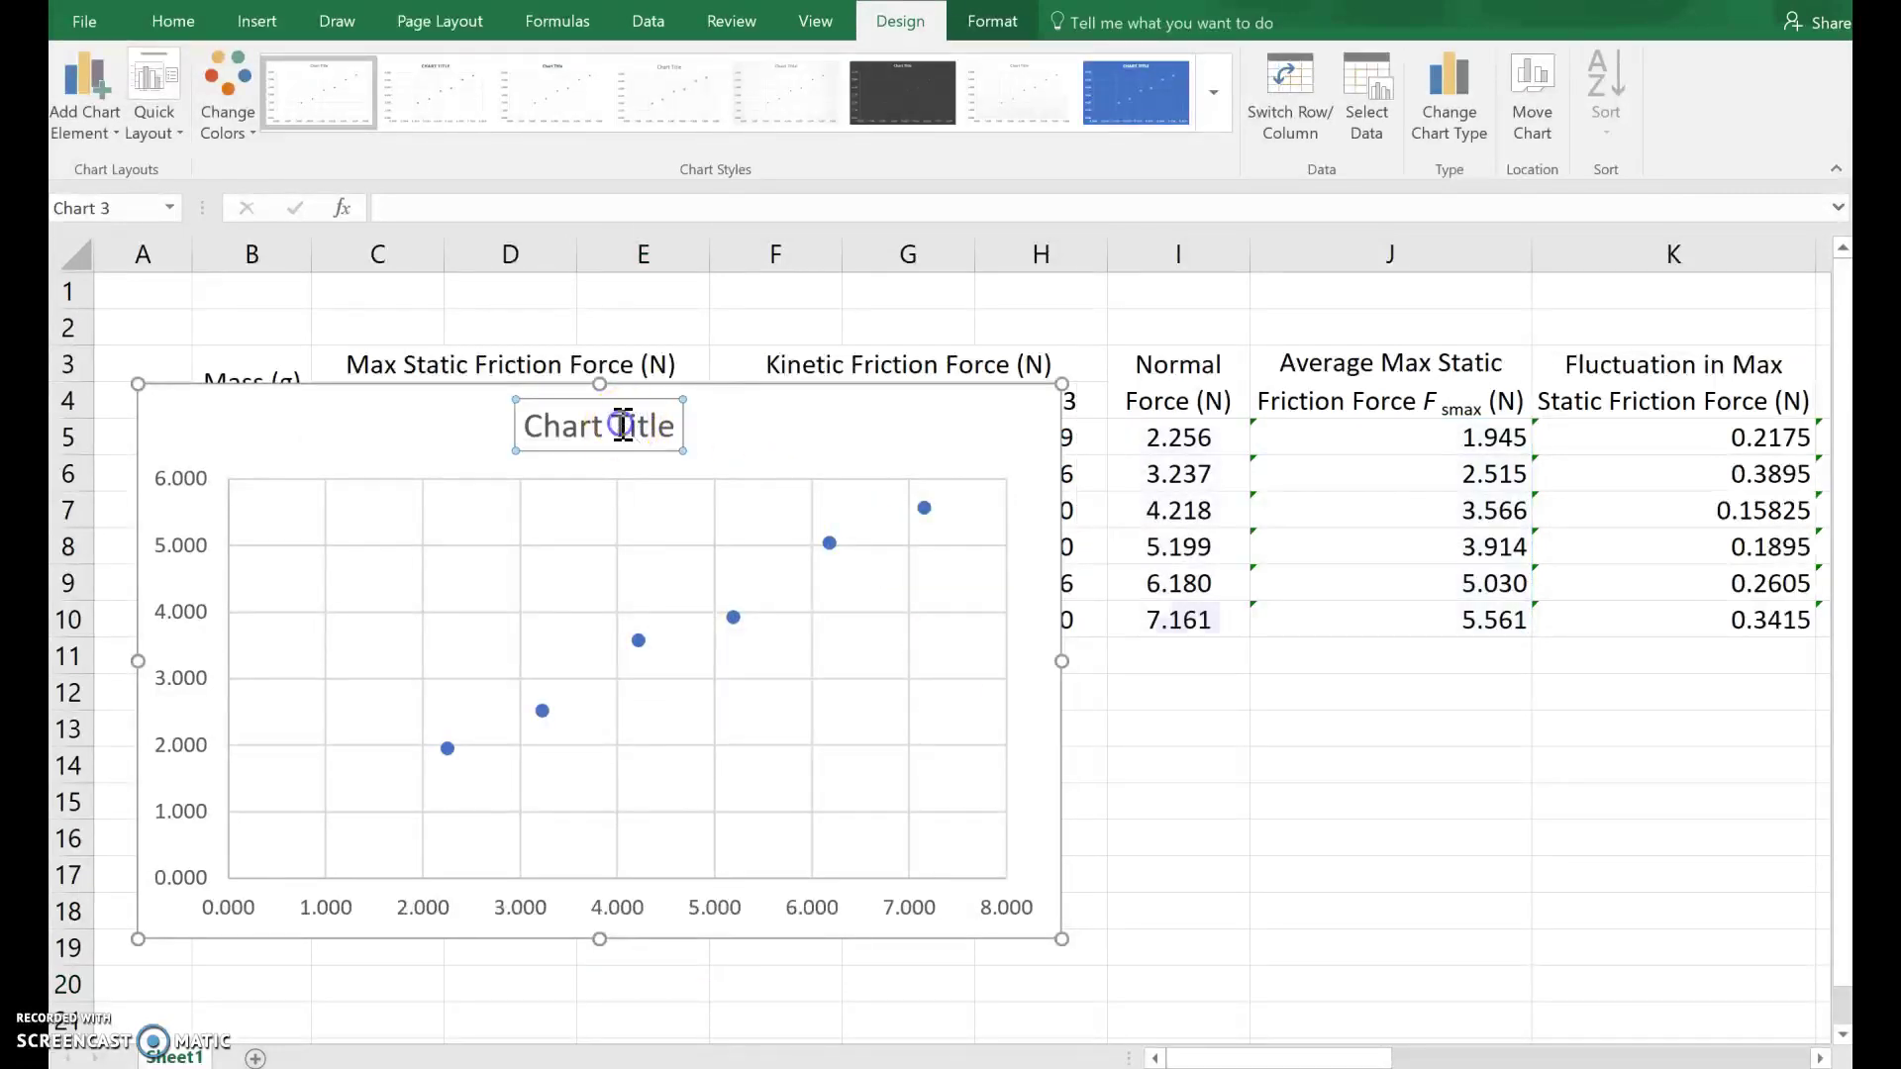
{"action": "triple_click", "coordinate": [621, 424]}
{"action": "type", "text": "StaticFriction Analysis"}
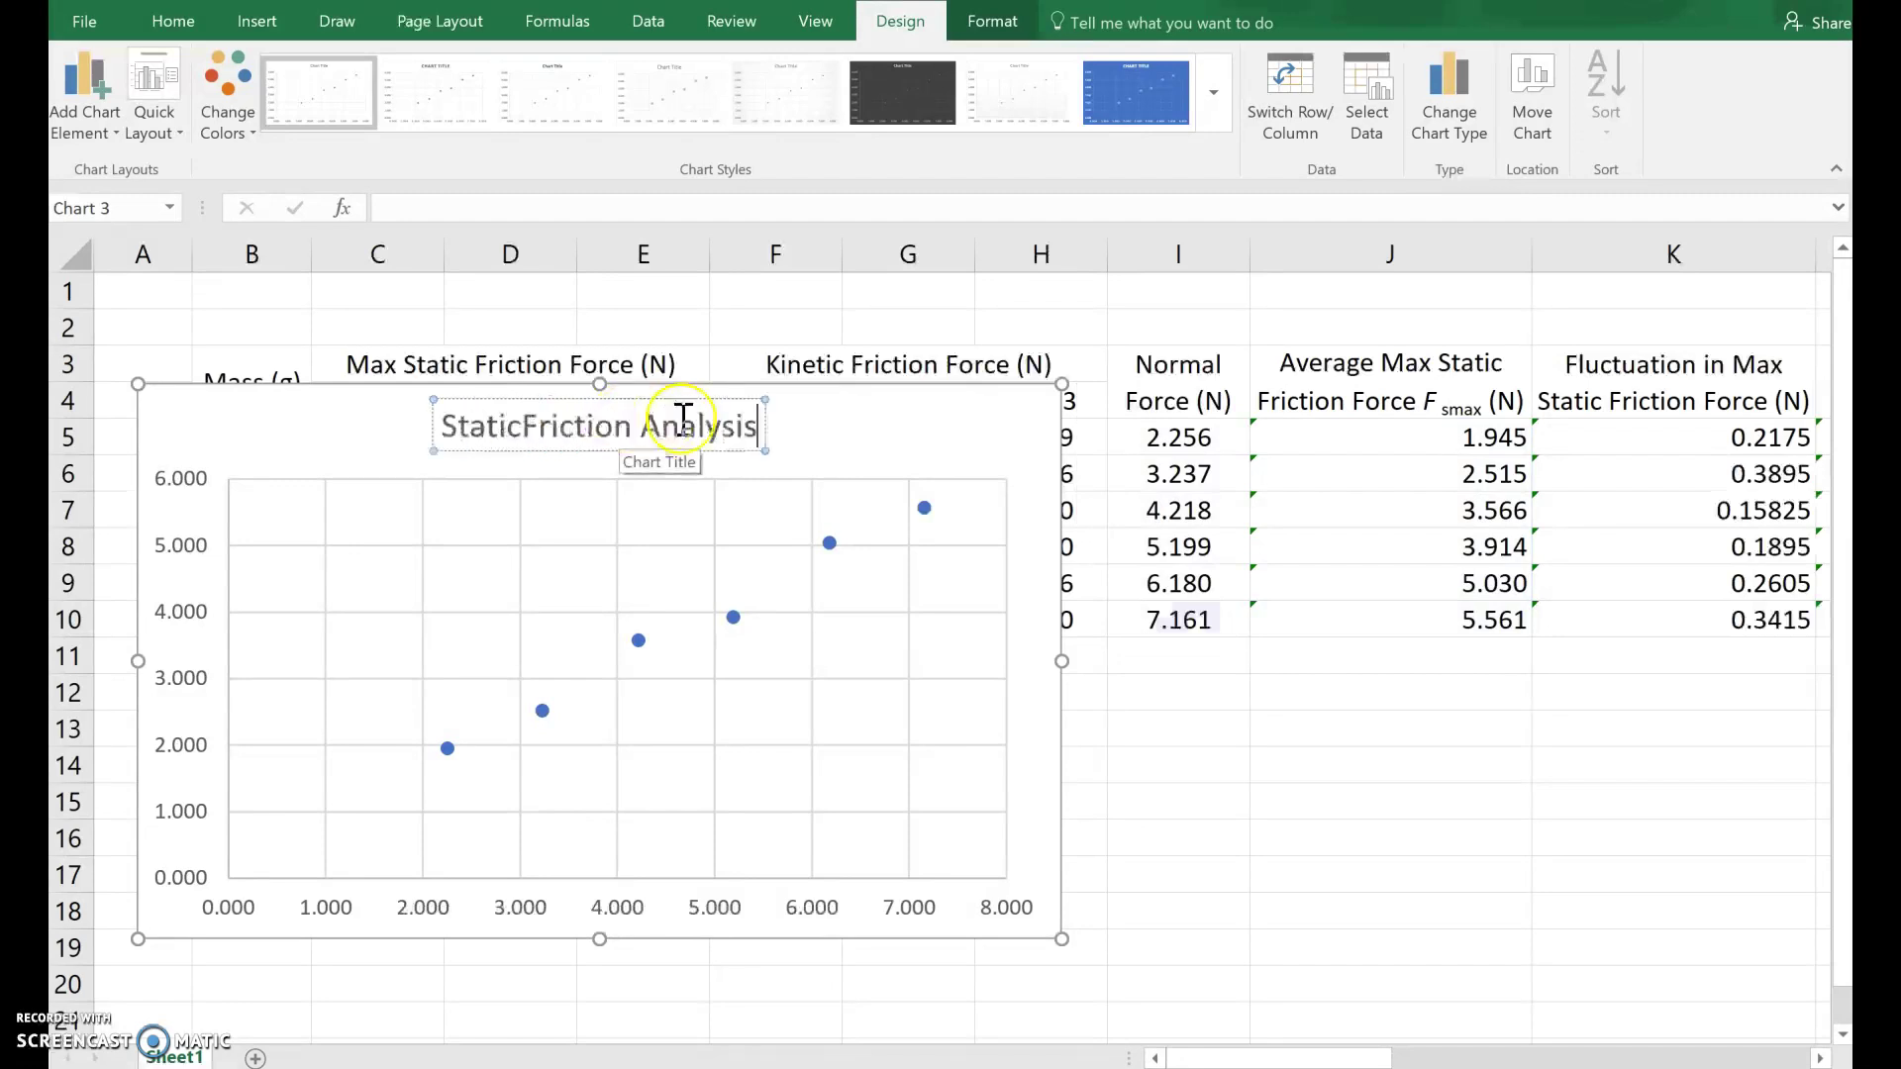
{"action": "left_click", "coordinate": [537, 426]}
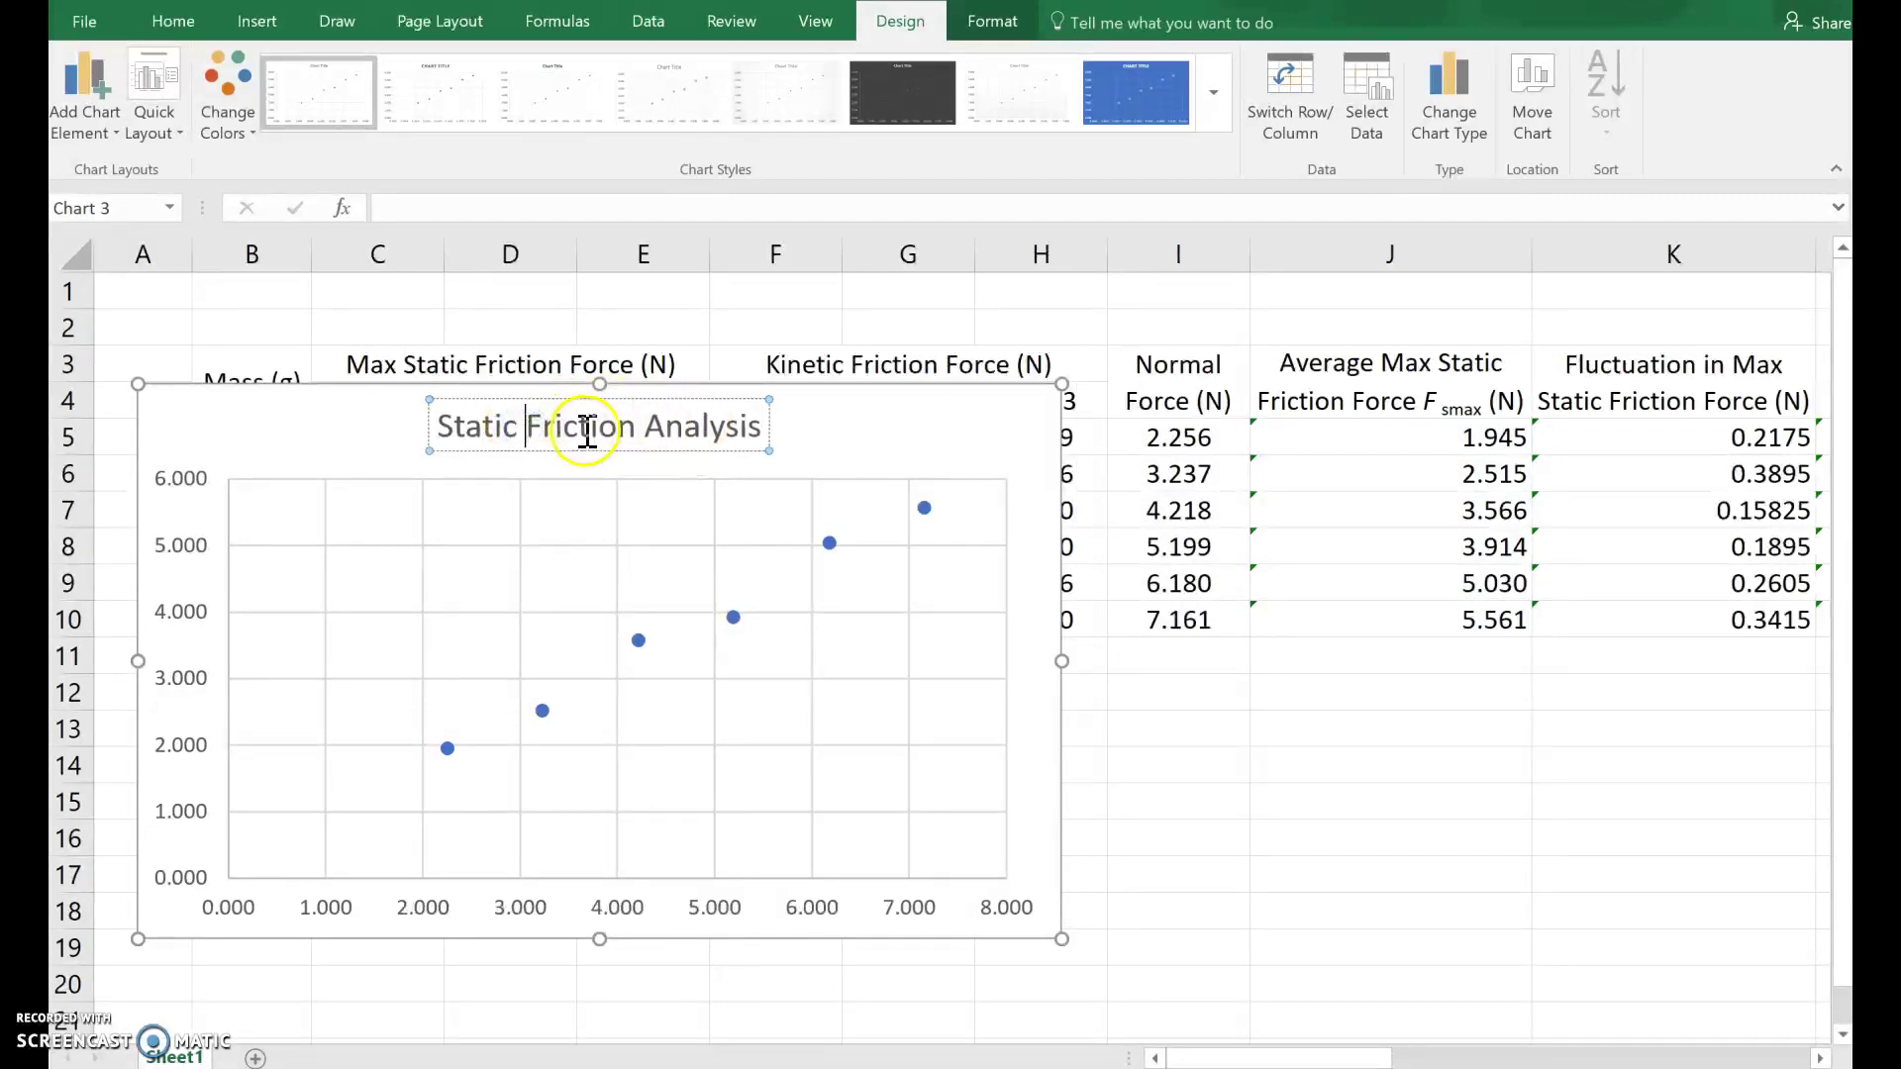
{"action": "left_click", "coordinate": [990, 421]}
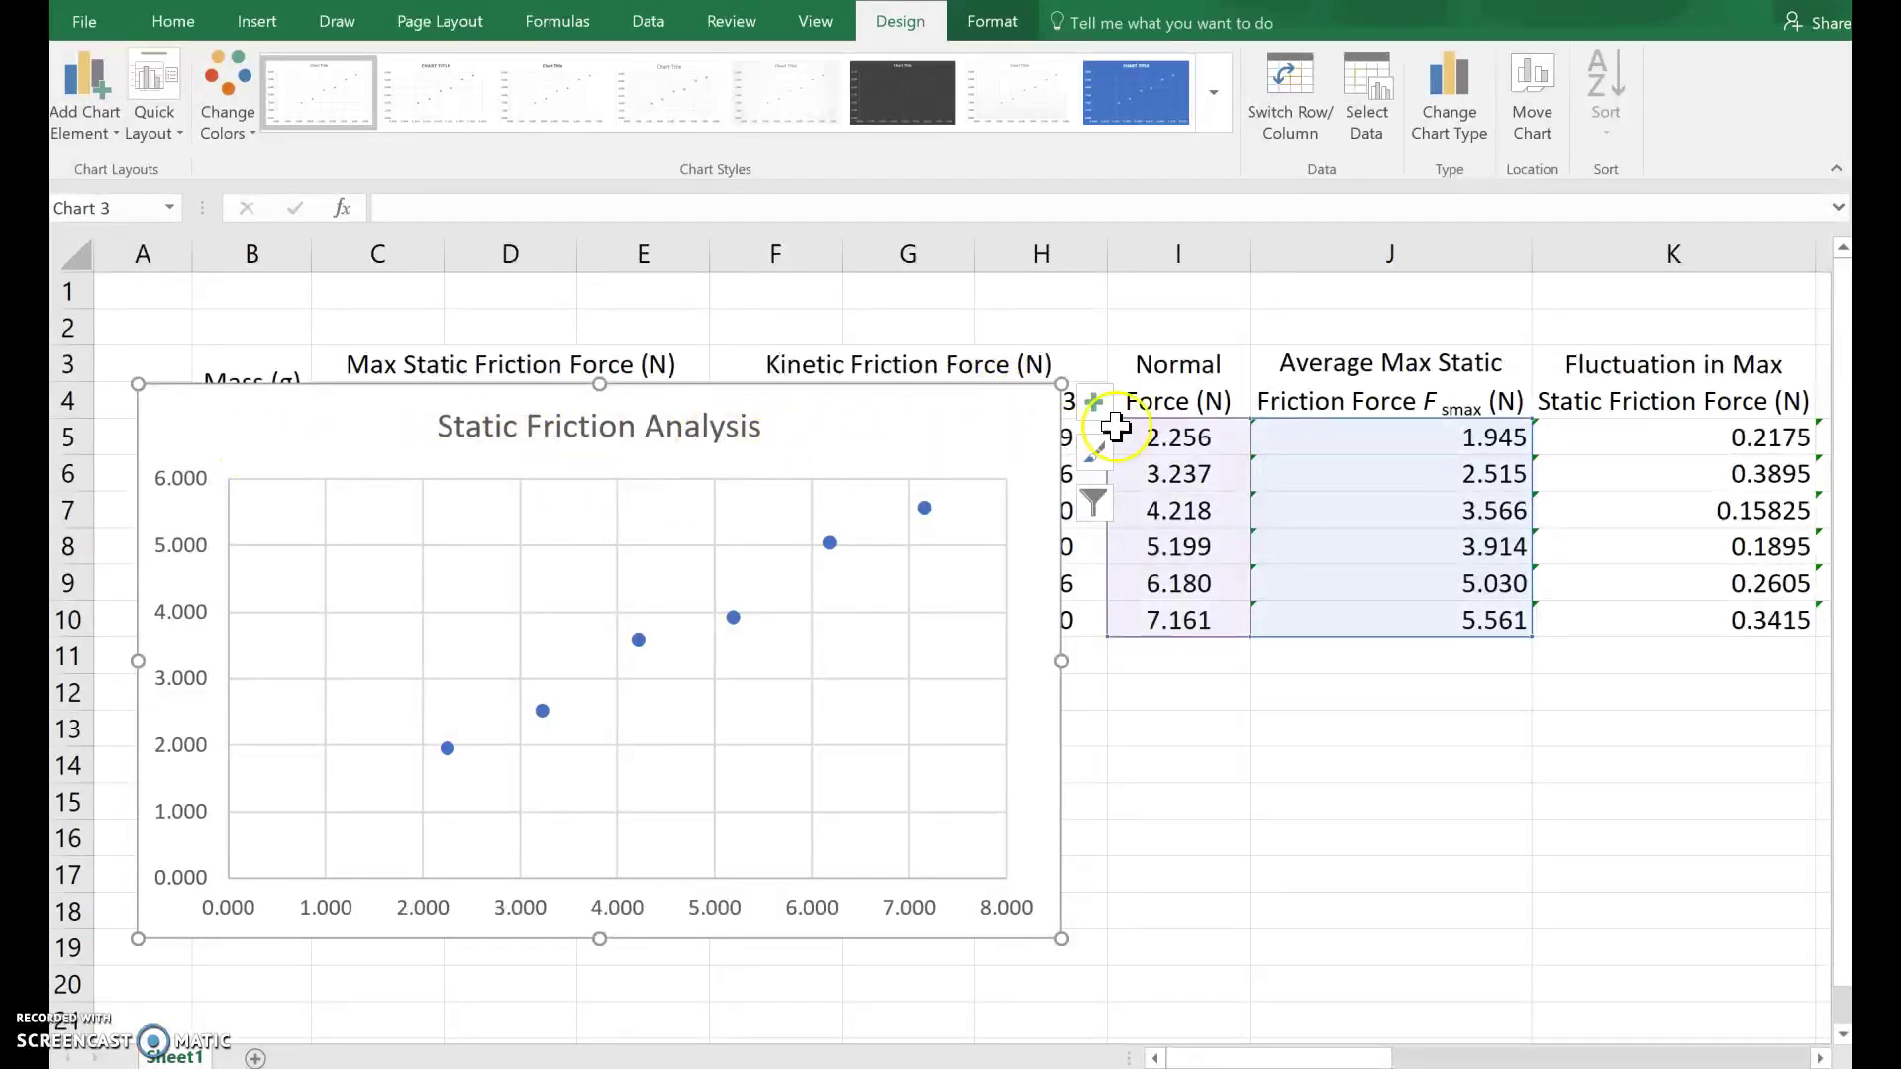
Step: Add axis titles, error bars and a trendline to the chart
{"action": "left_click", "coordinate": [1096, 402]}
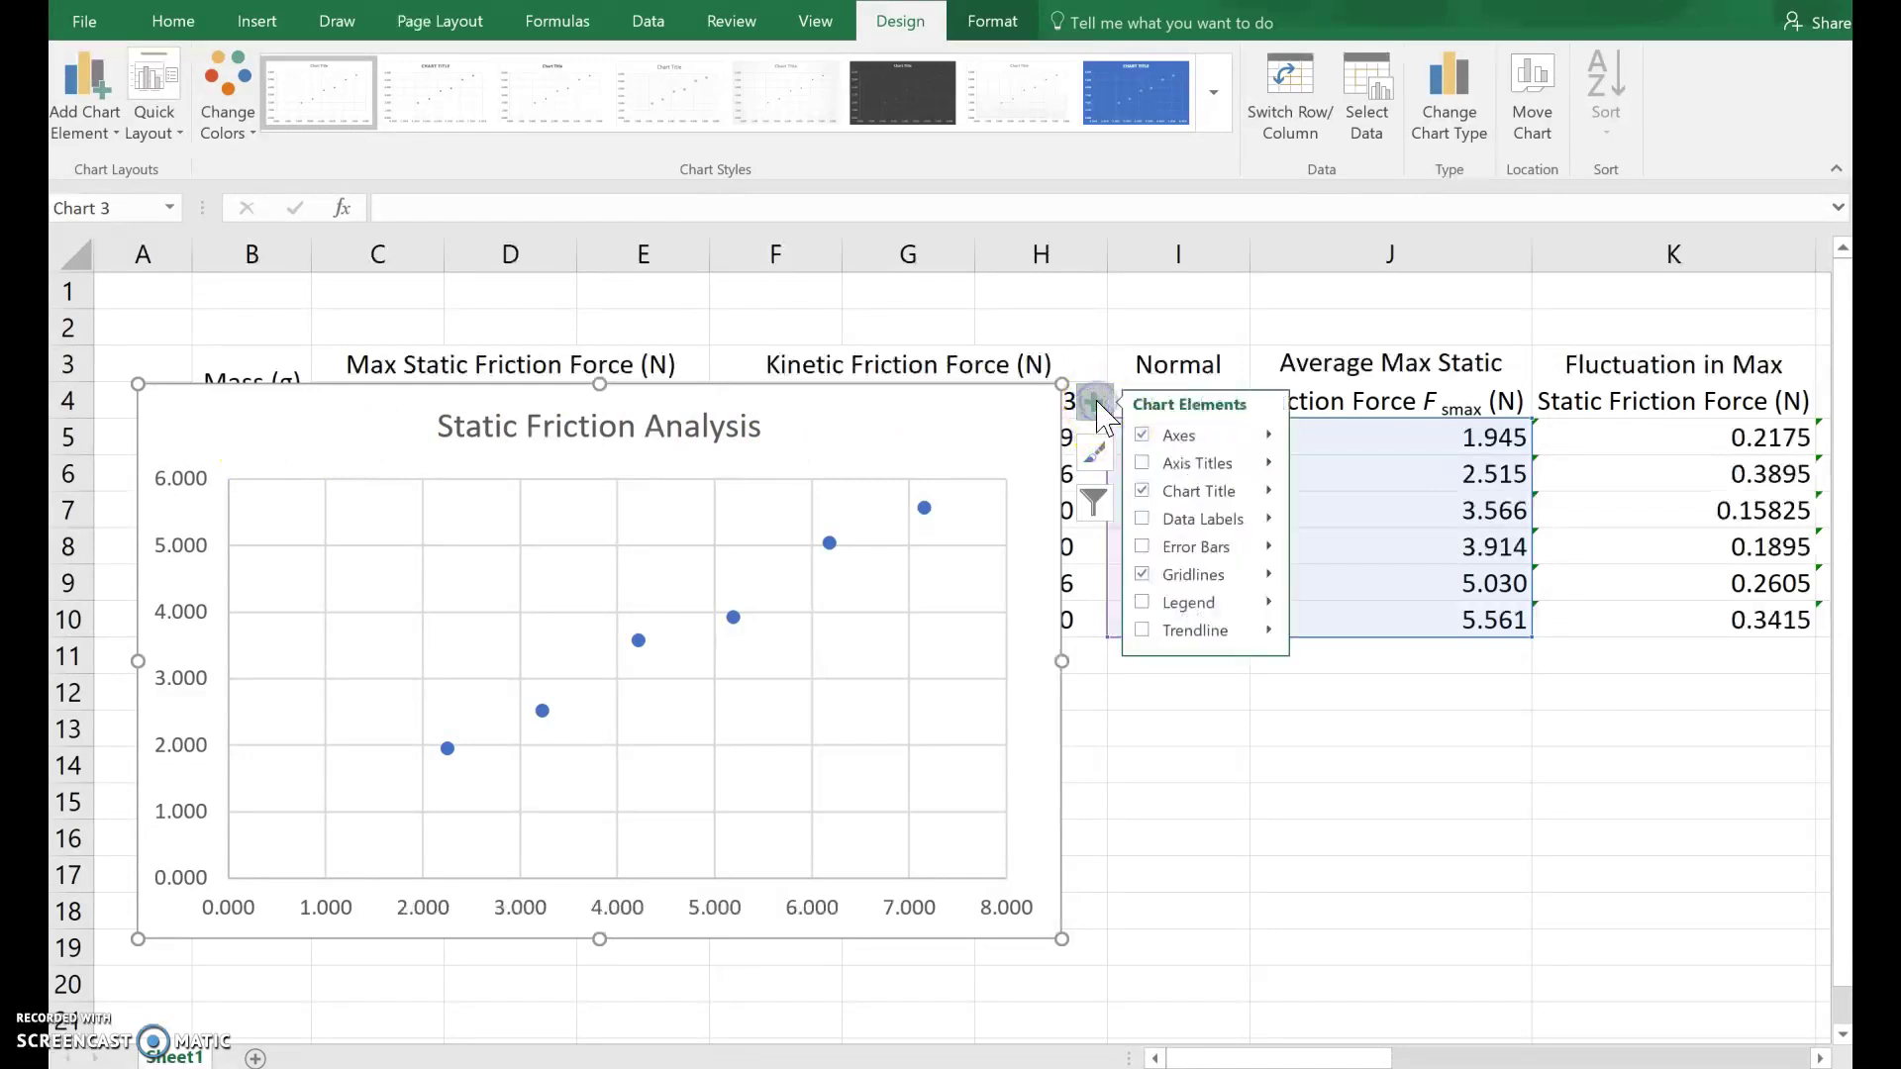
{"action": "left_click", "coordinate": [1145, 465]}
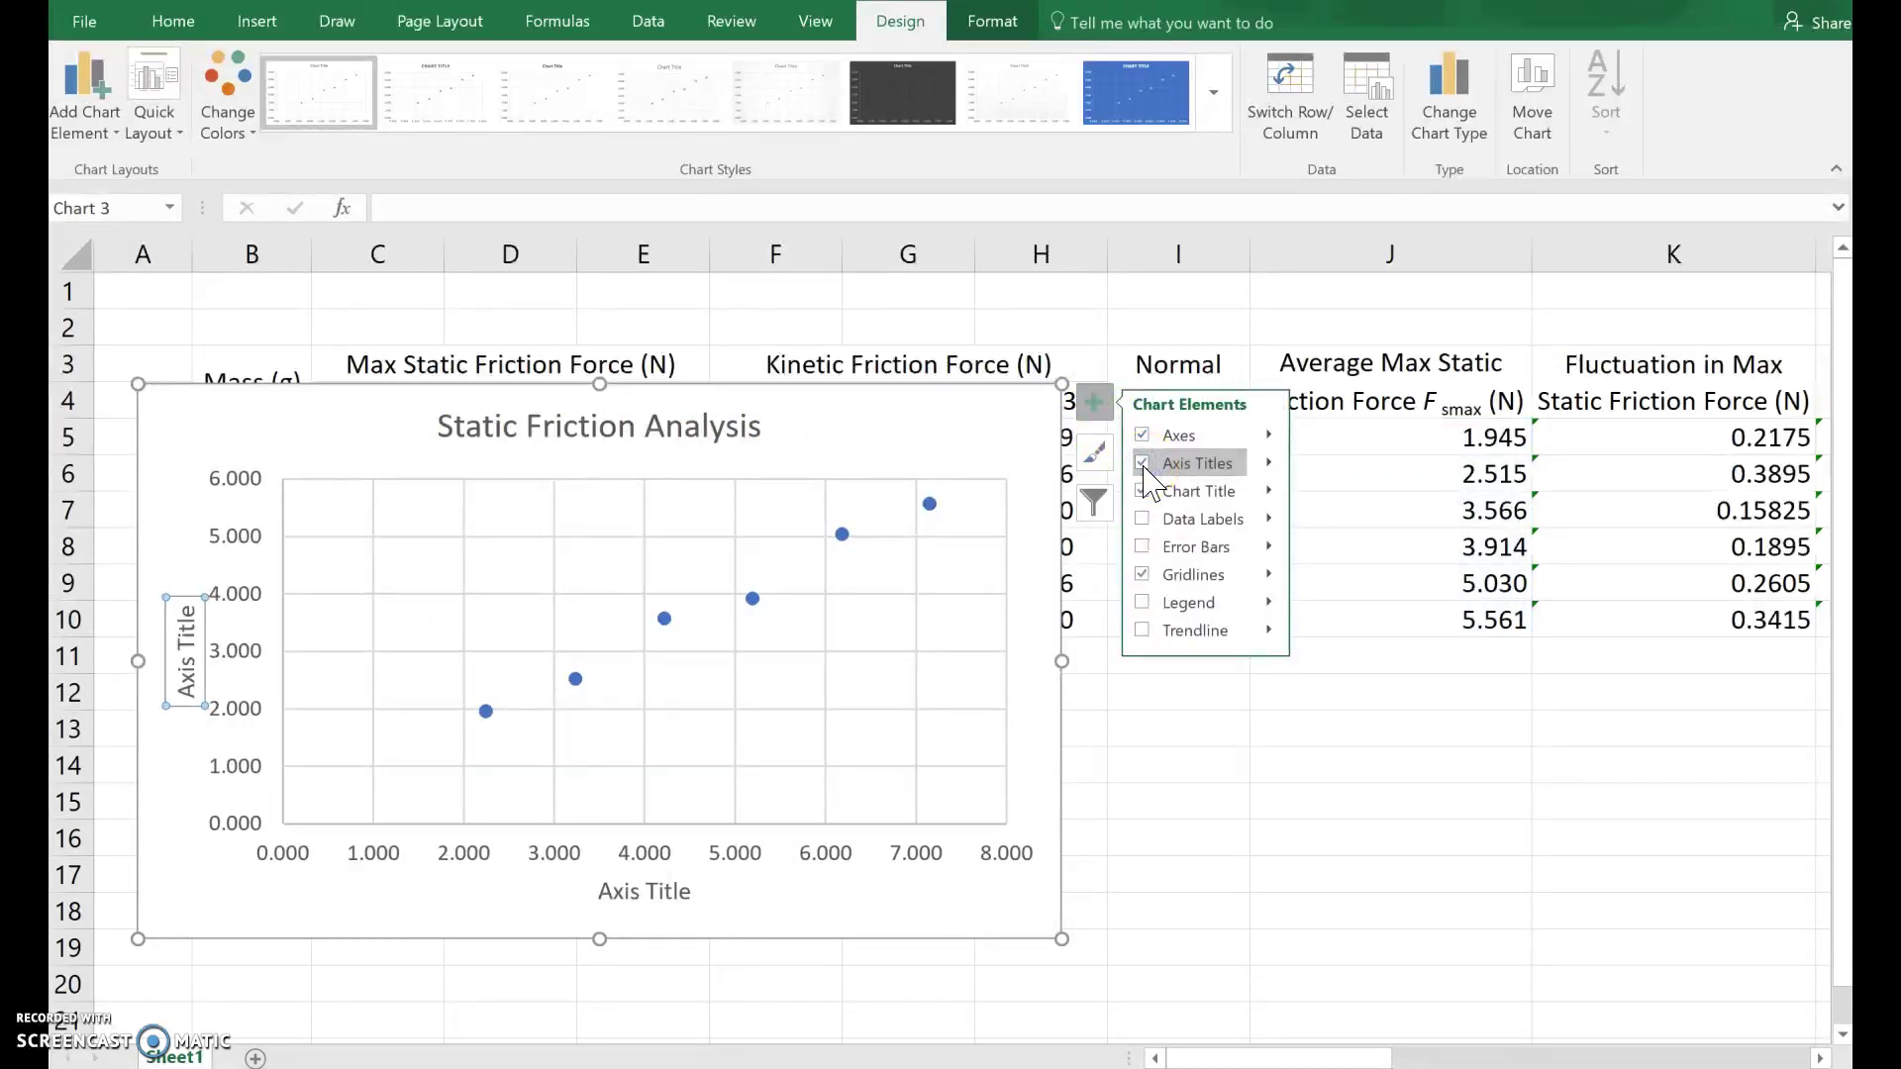
{"action": "left_click", "coordinate": [1143, 548]}
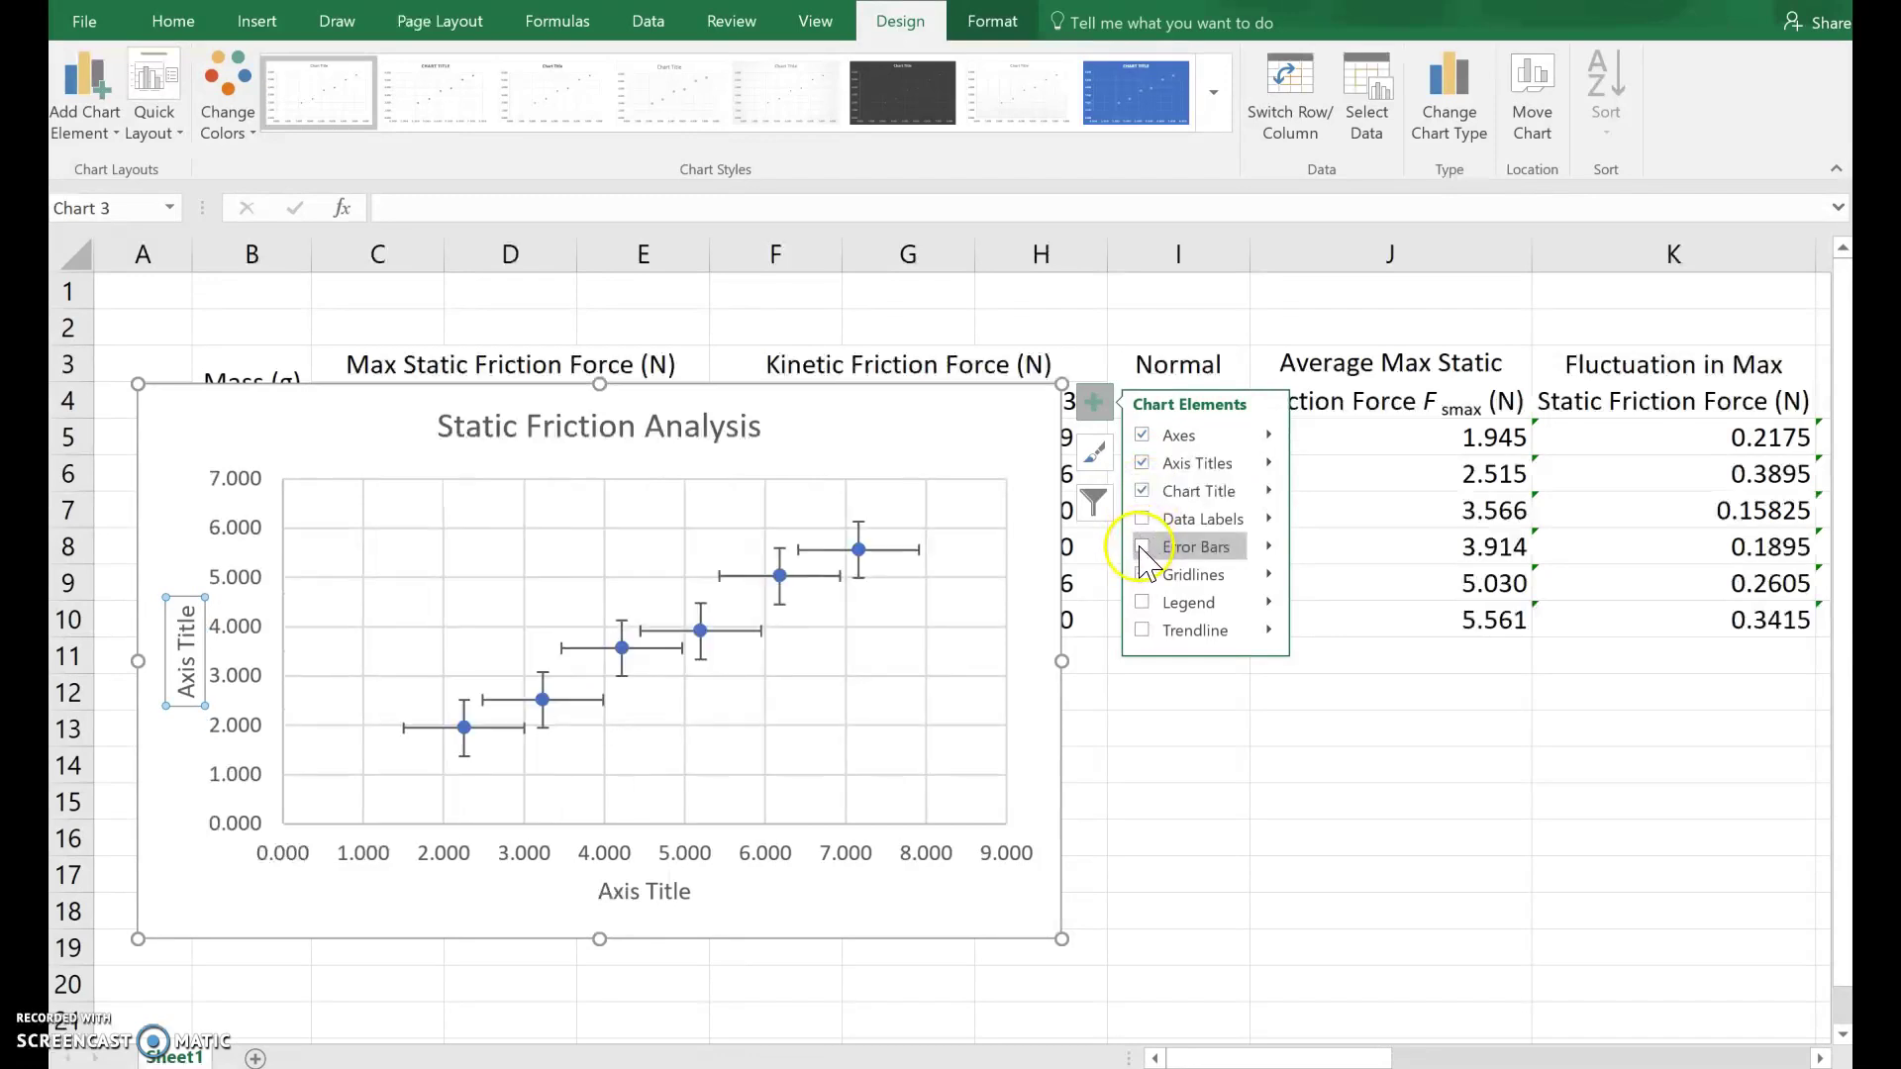
{"action": "left_click", "coordinate": [1144, 630]}
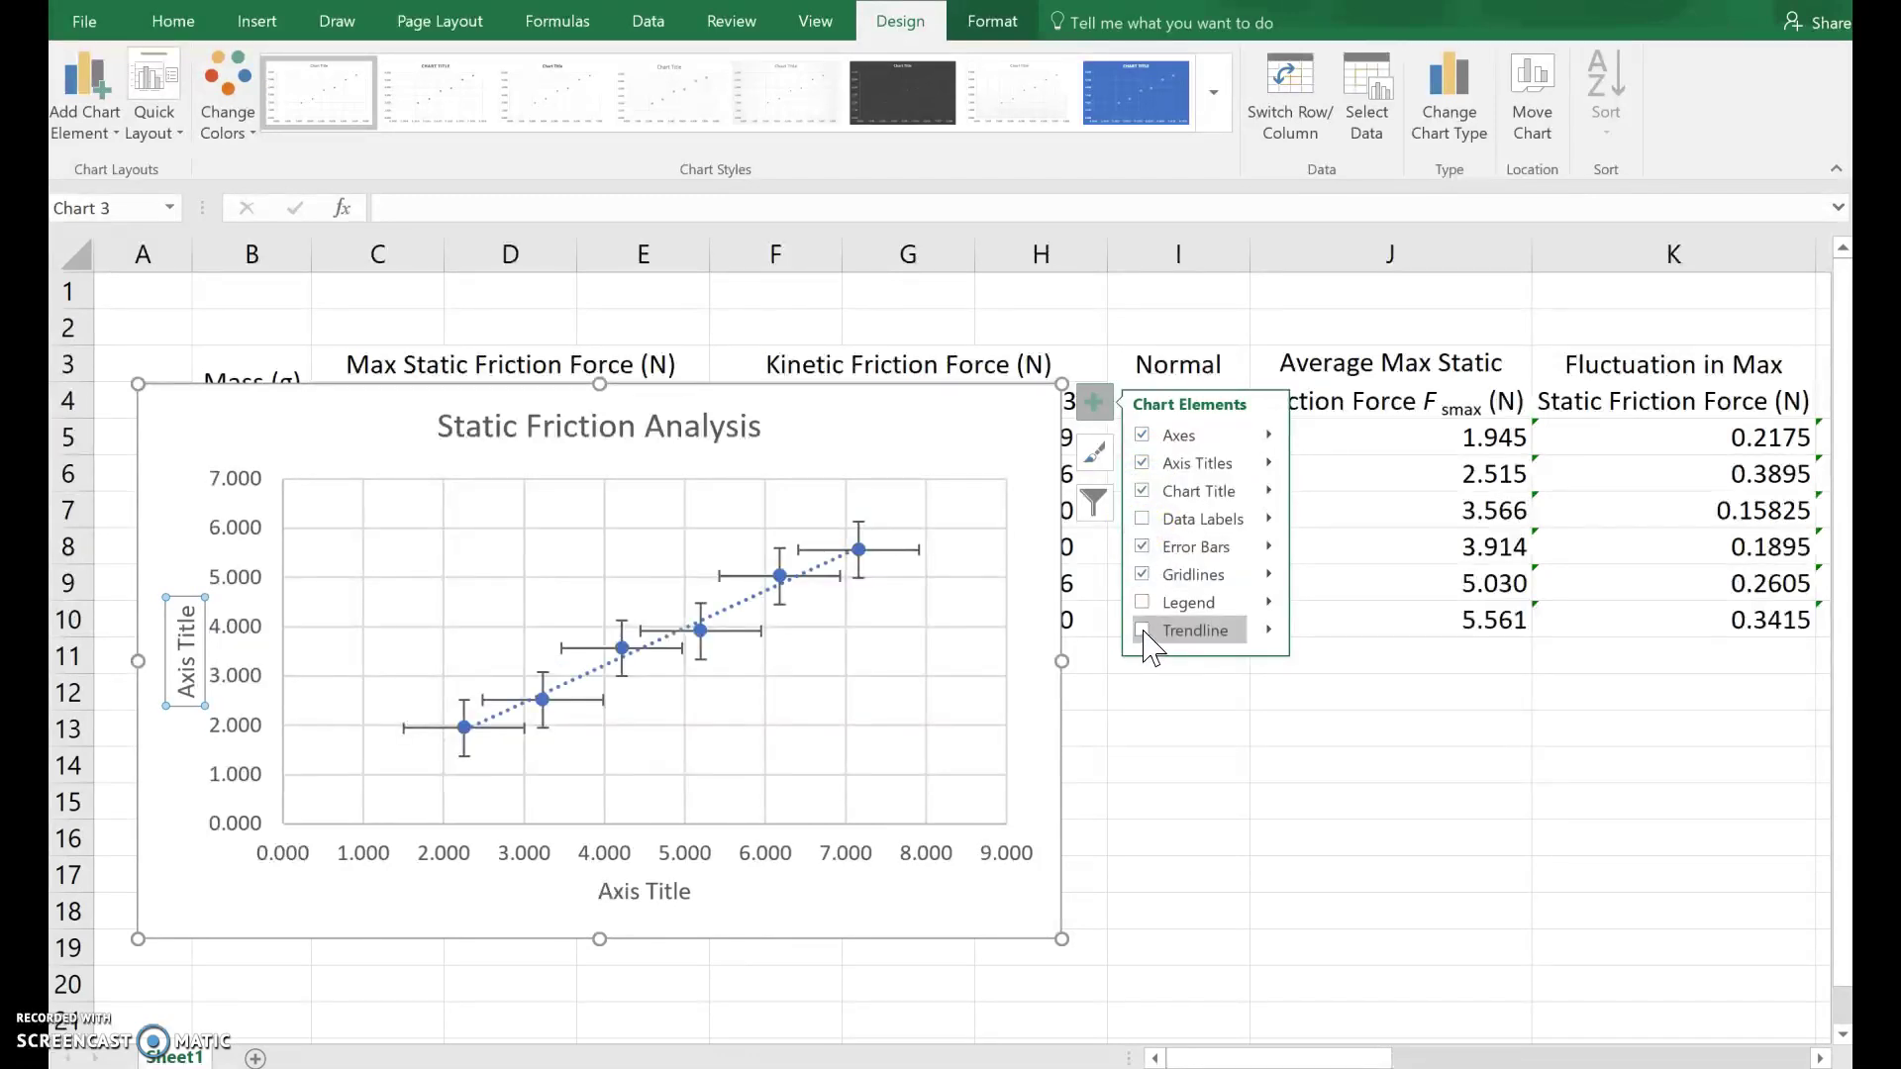
{"action": "left_click", "coordinate": [1144, 630]}
{"action": "left_click", "coordinate": [1267, 630]}
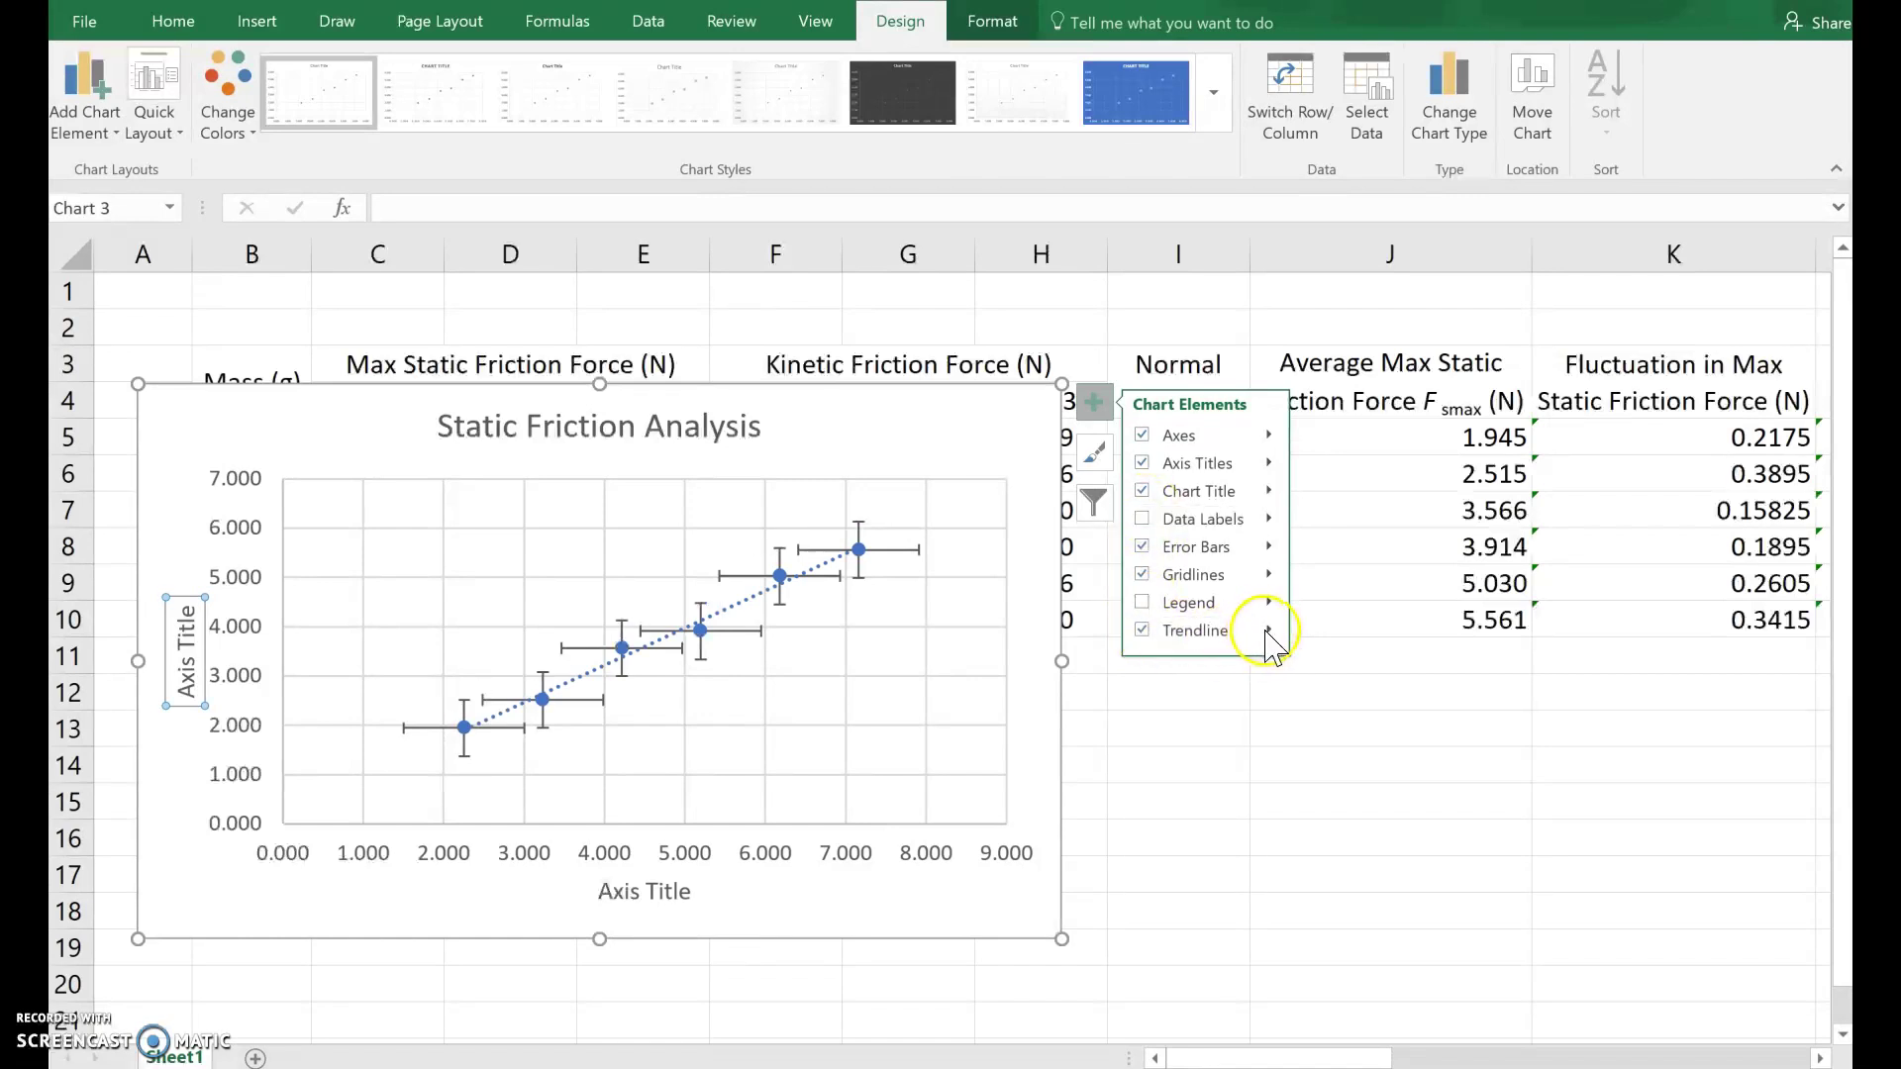
{"action": "left_click", "coordinate": [1268, 629]}
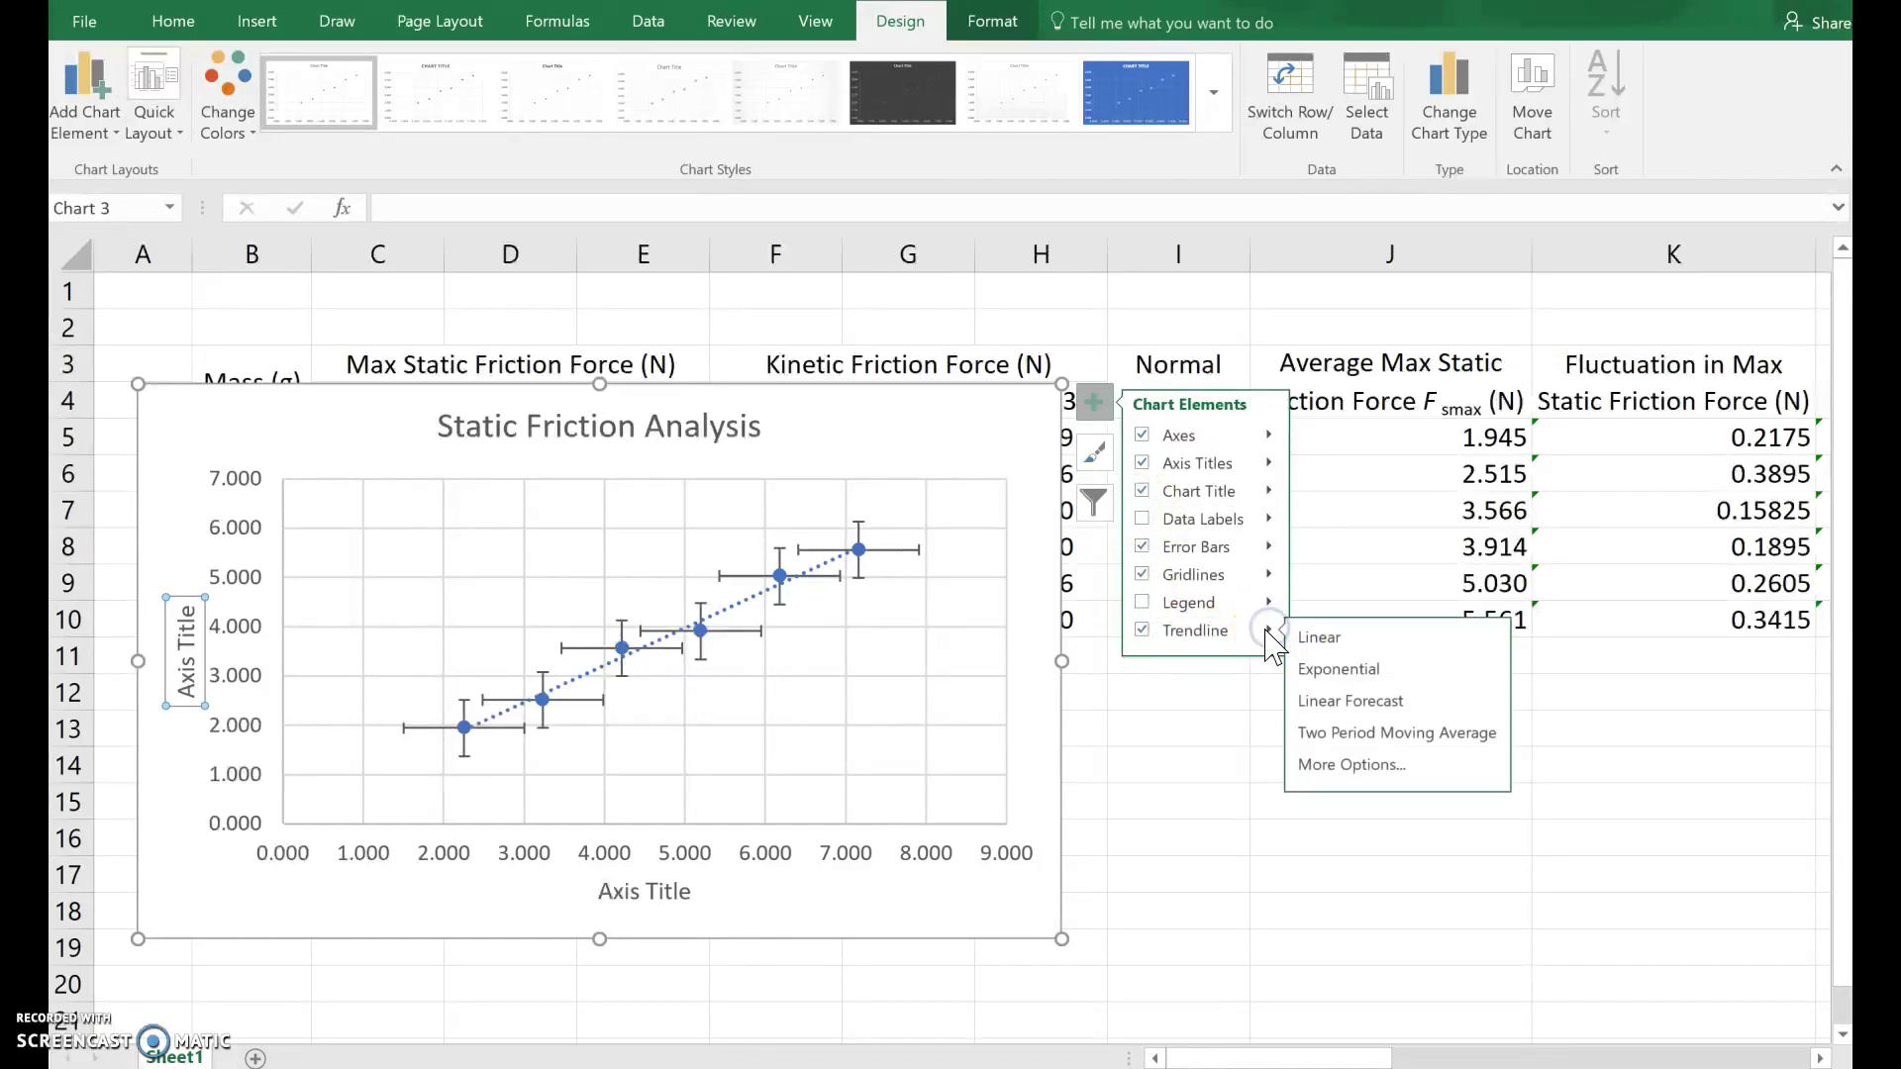
Step: Display the trendline equation y = 0.7564x + 0.1933 on the chart
{"action": "left_click", "coordinate": [1352, 765]}
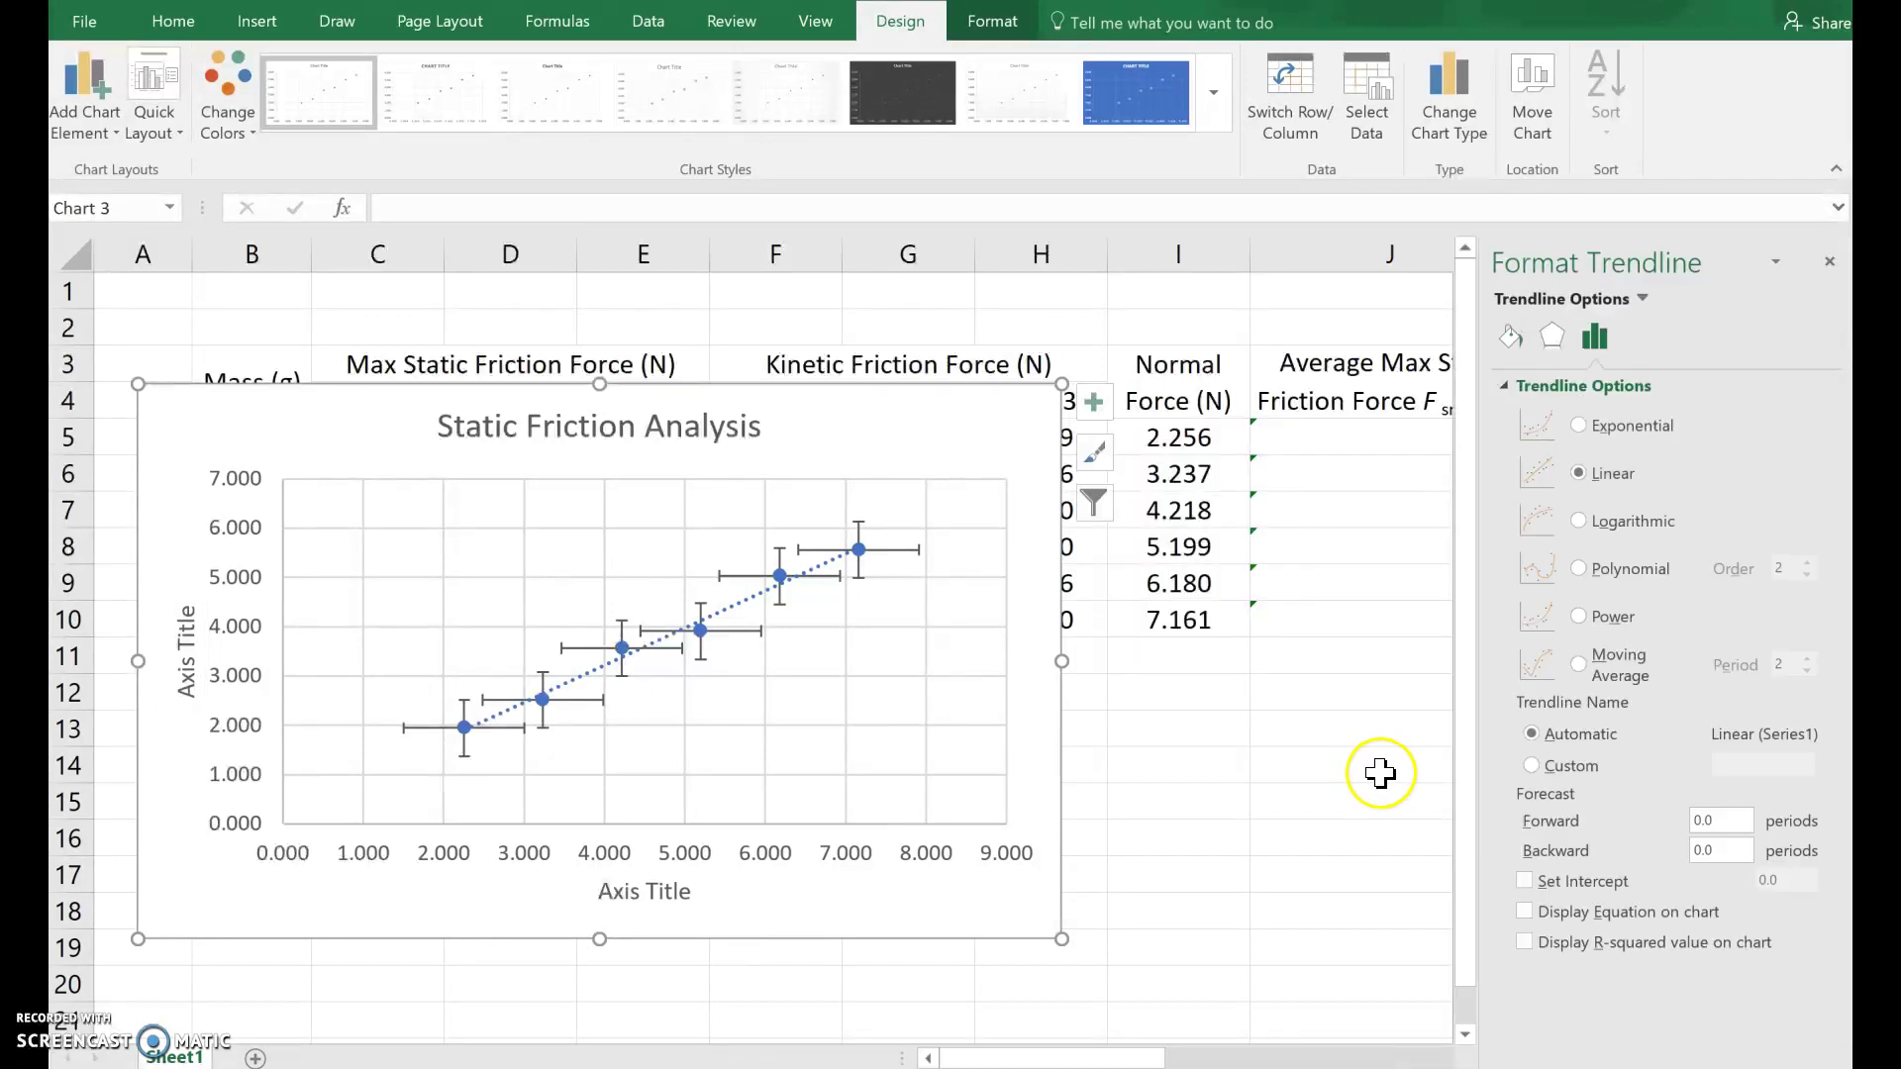
{"action": "left_click", "coordinate": [1548, 929]}
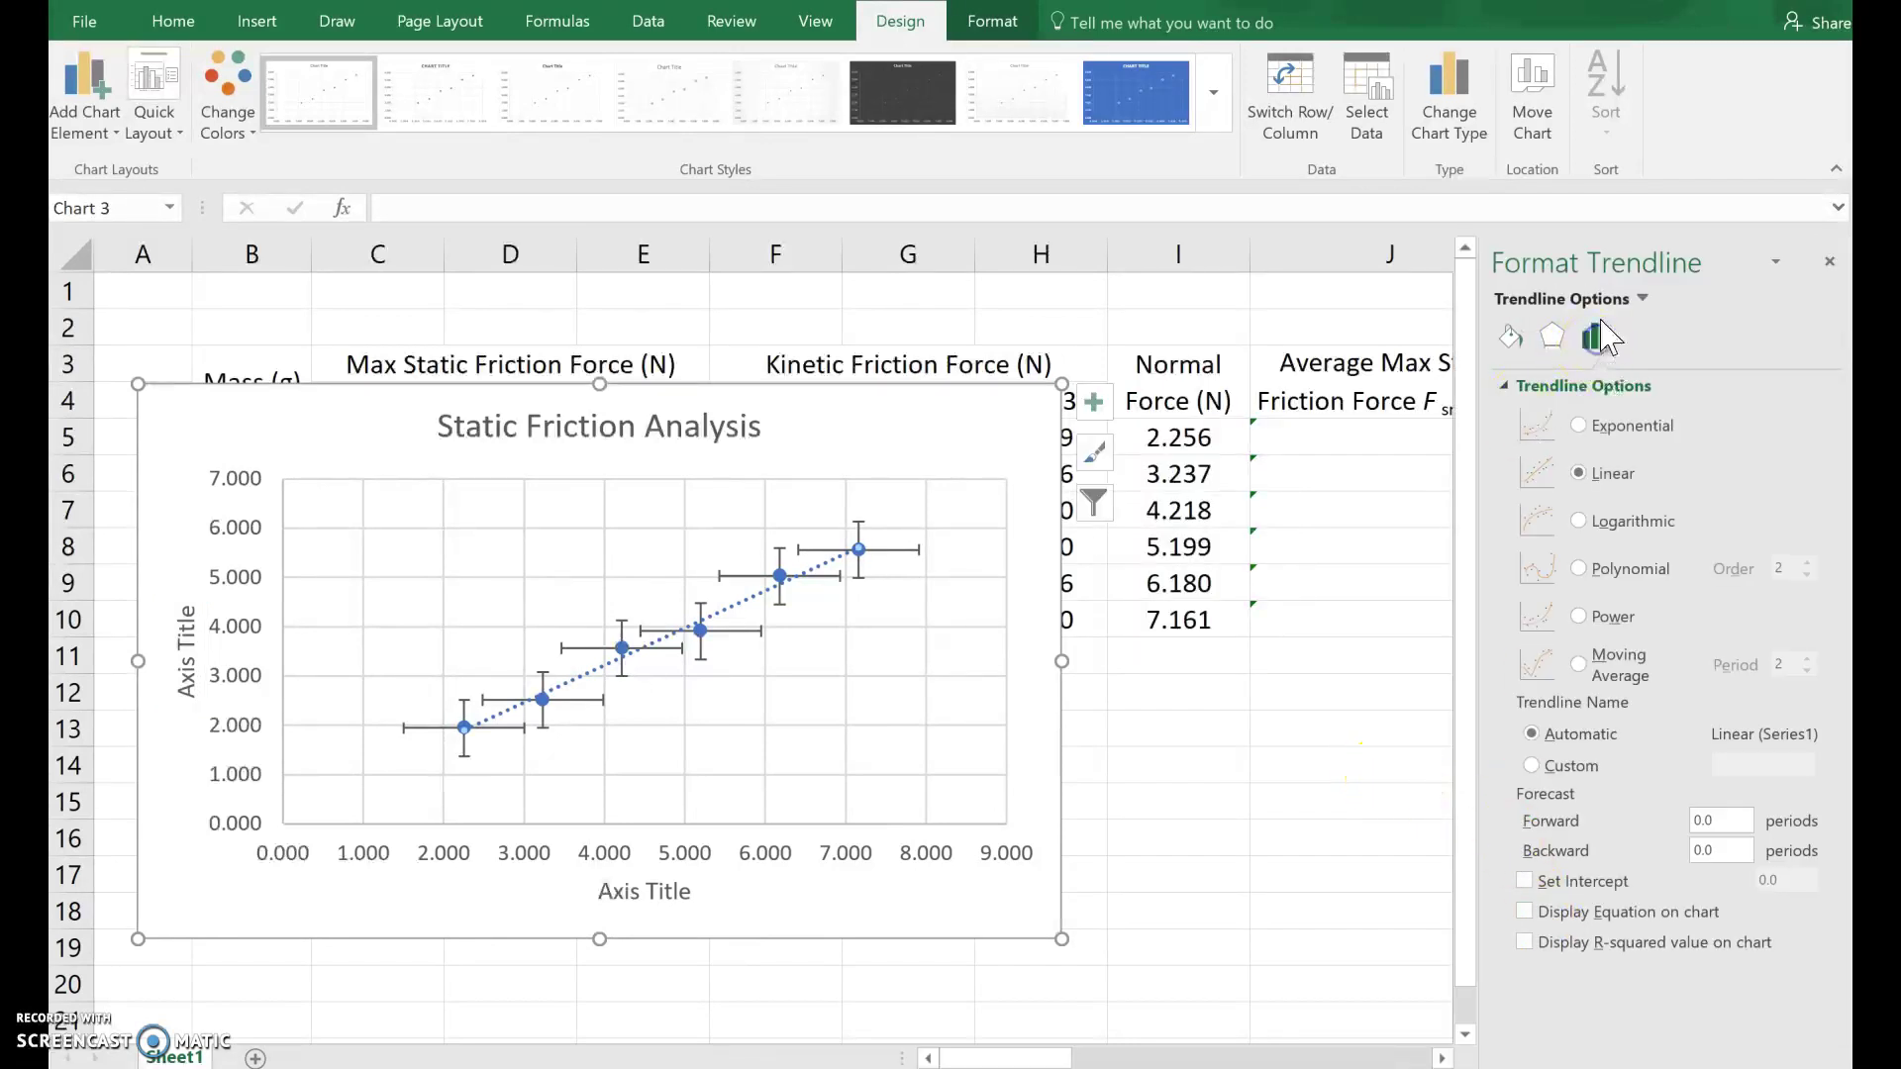
{"action": "left_click", "coordinate": [1530, 914]}
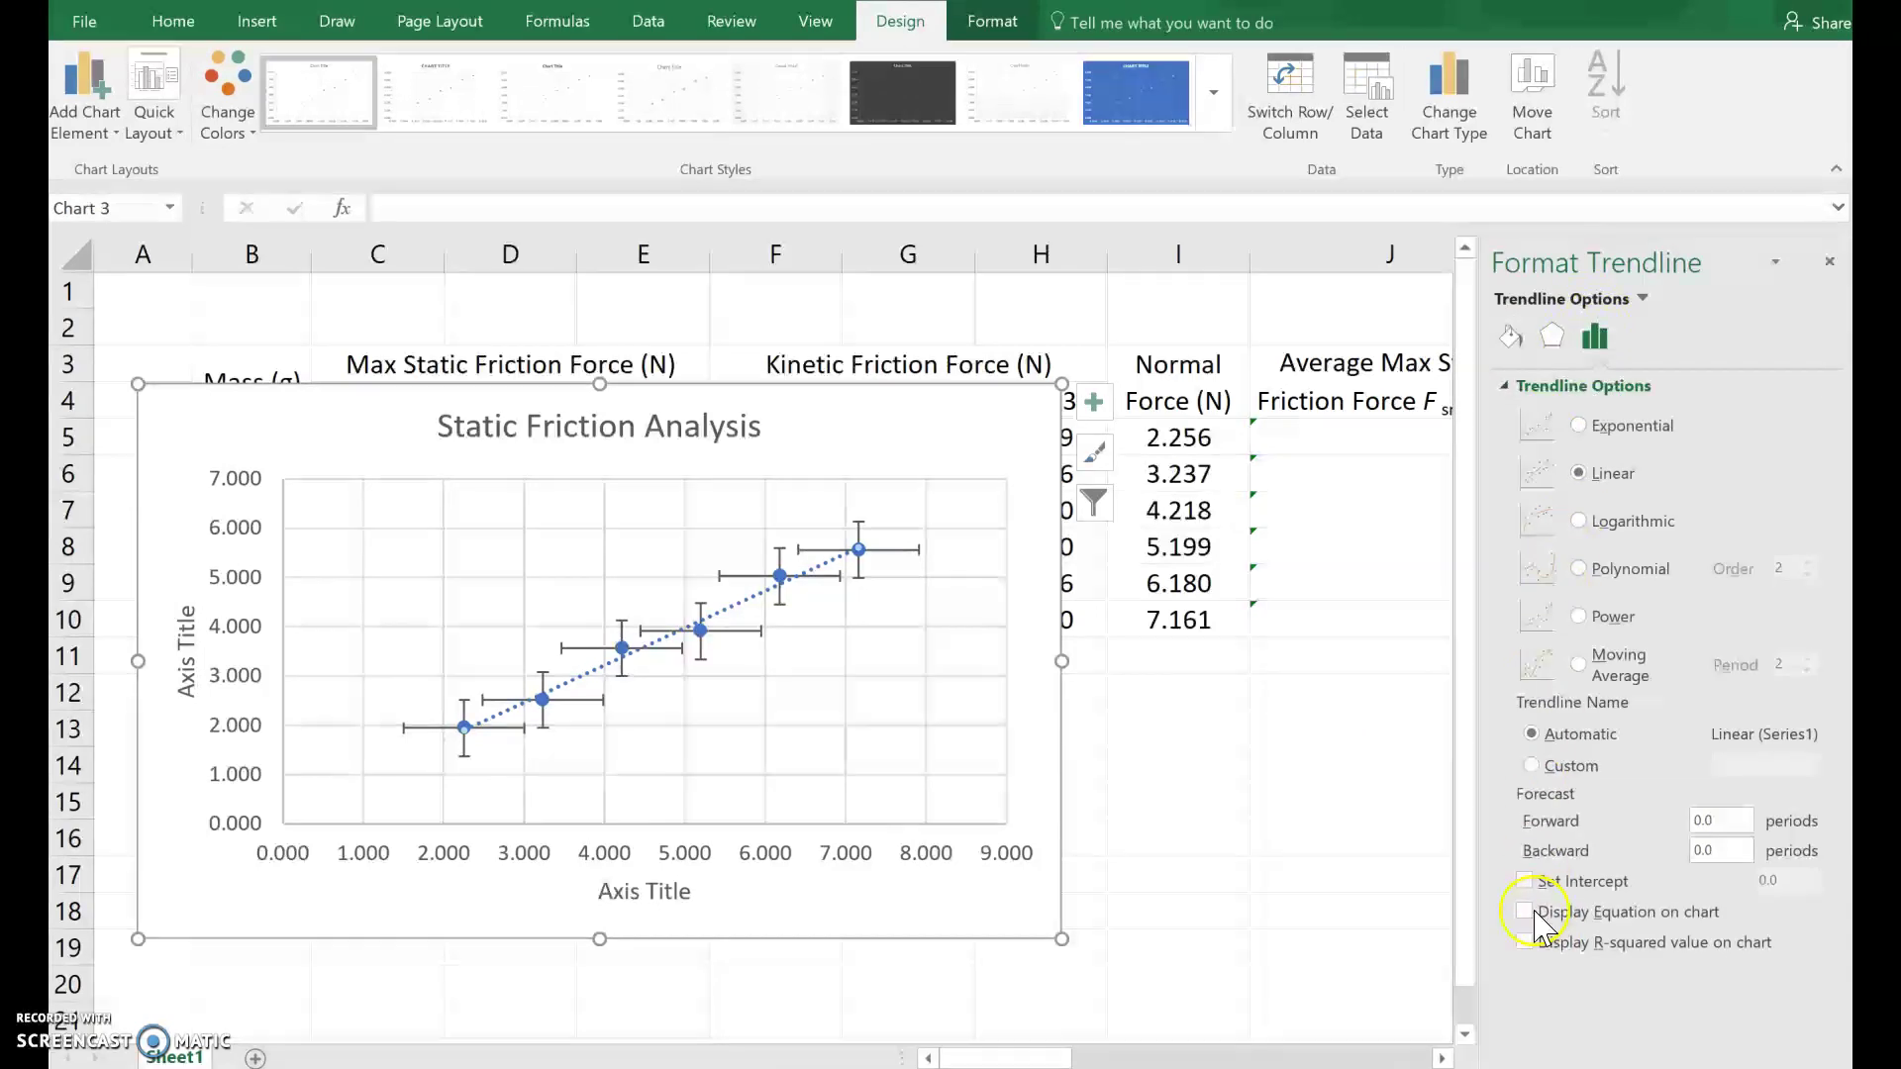
{"action": "left_click", "coordinate": [1830, 263]}
Step: Delete the horizontal error bars, leaving only the vertical ones
{"action": "left_click", "coordinate": [755, 604]}
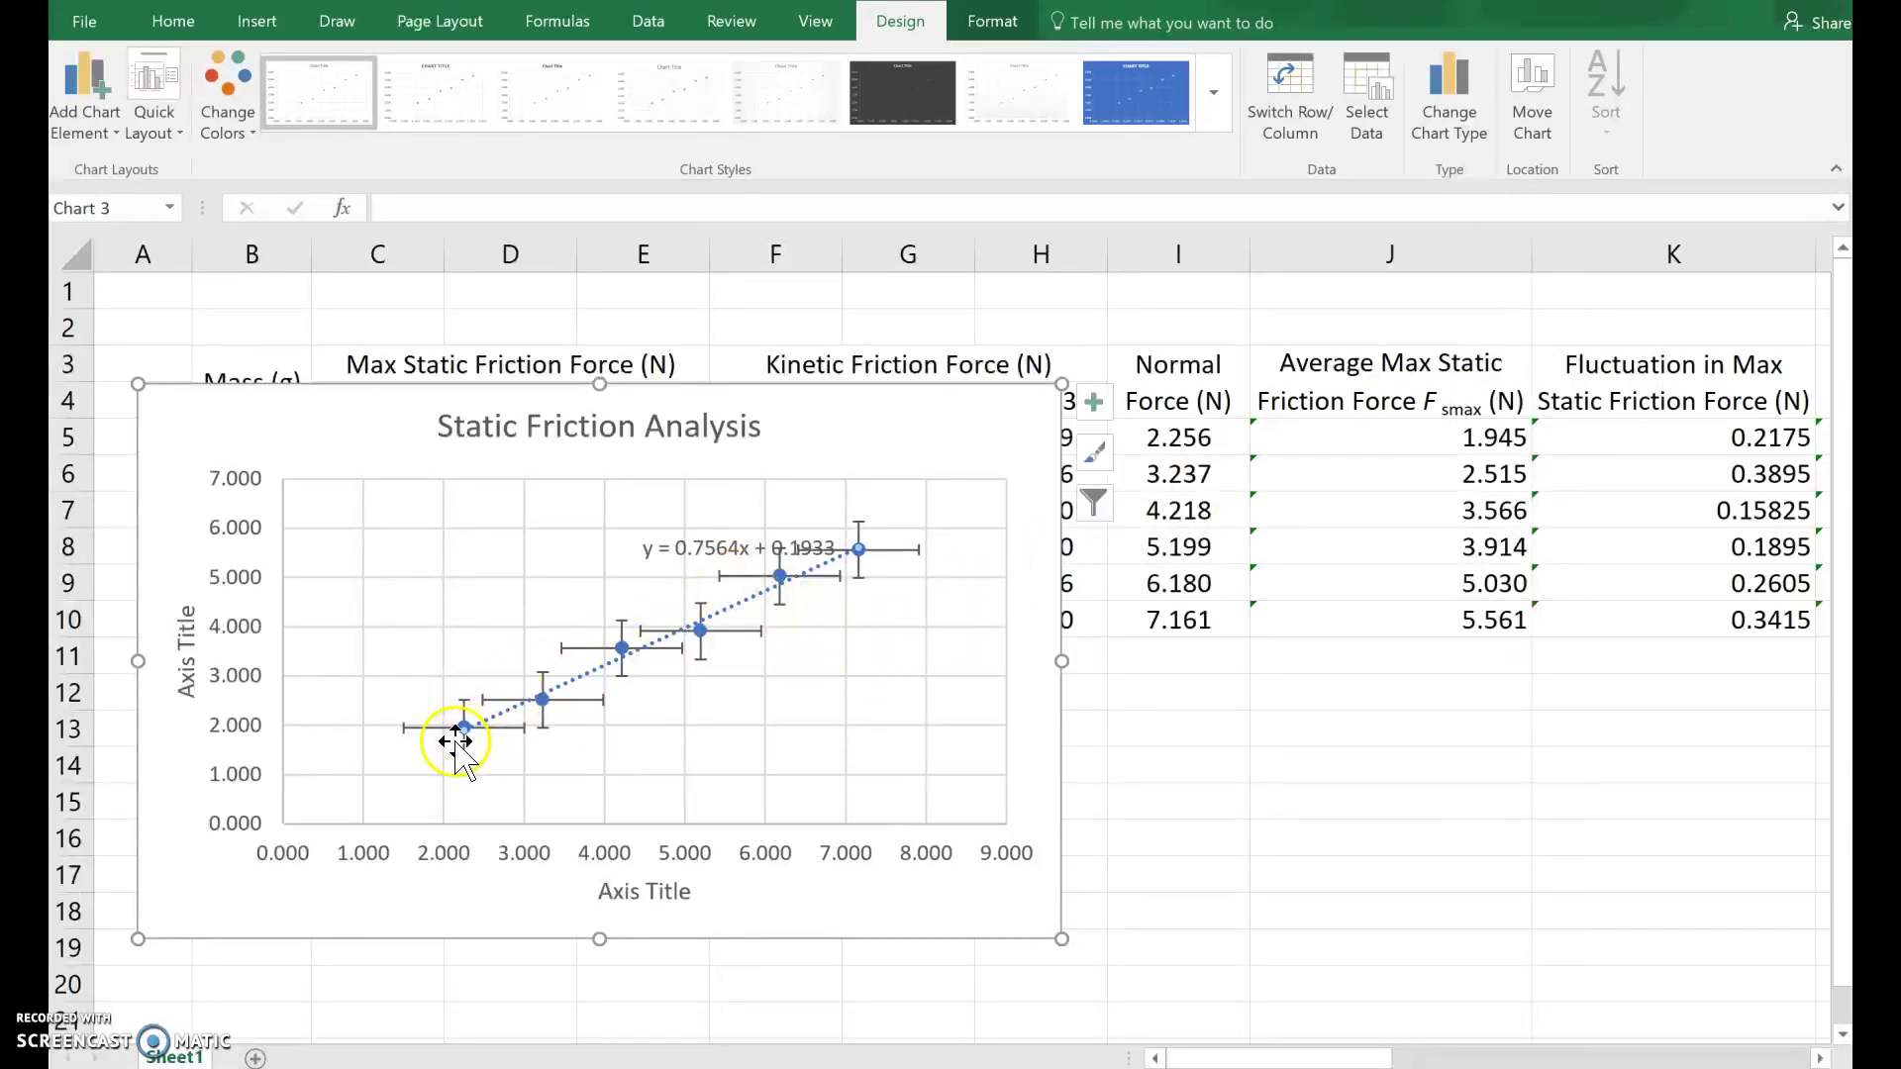
{"action": "left_click", "coordinate": [415, 728]}
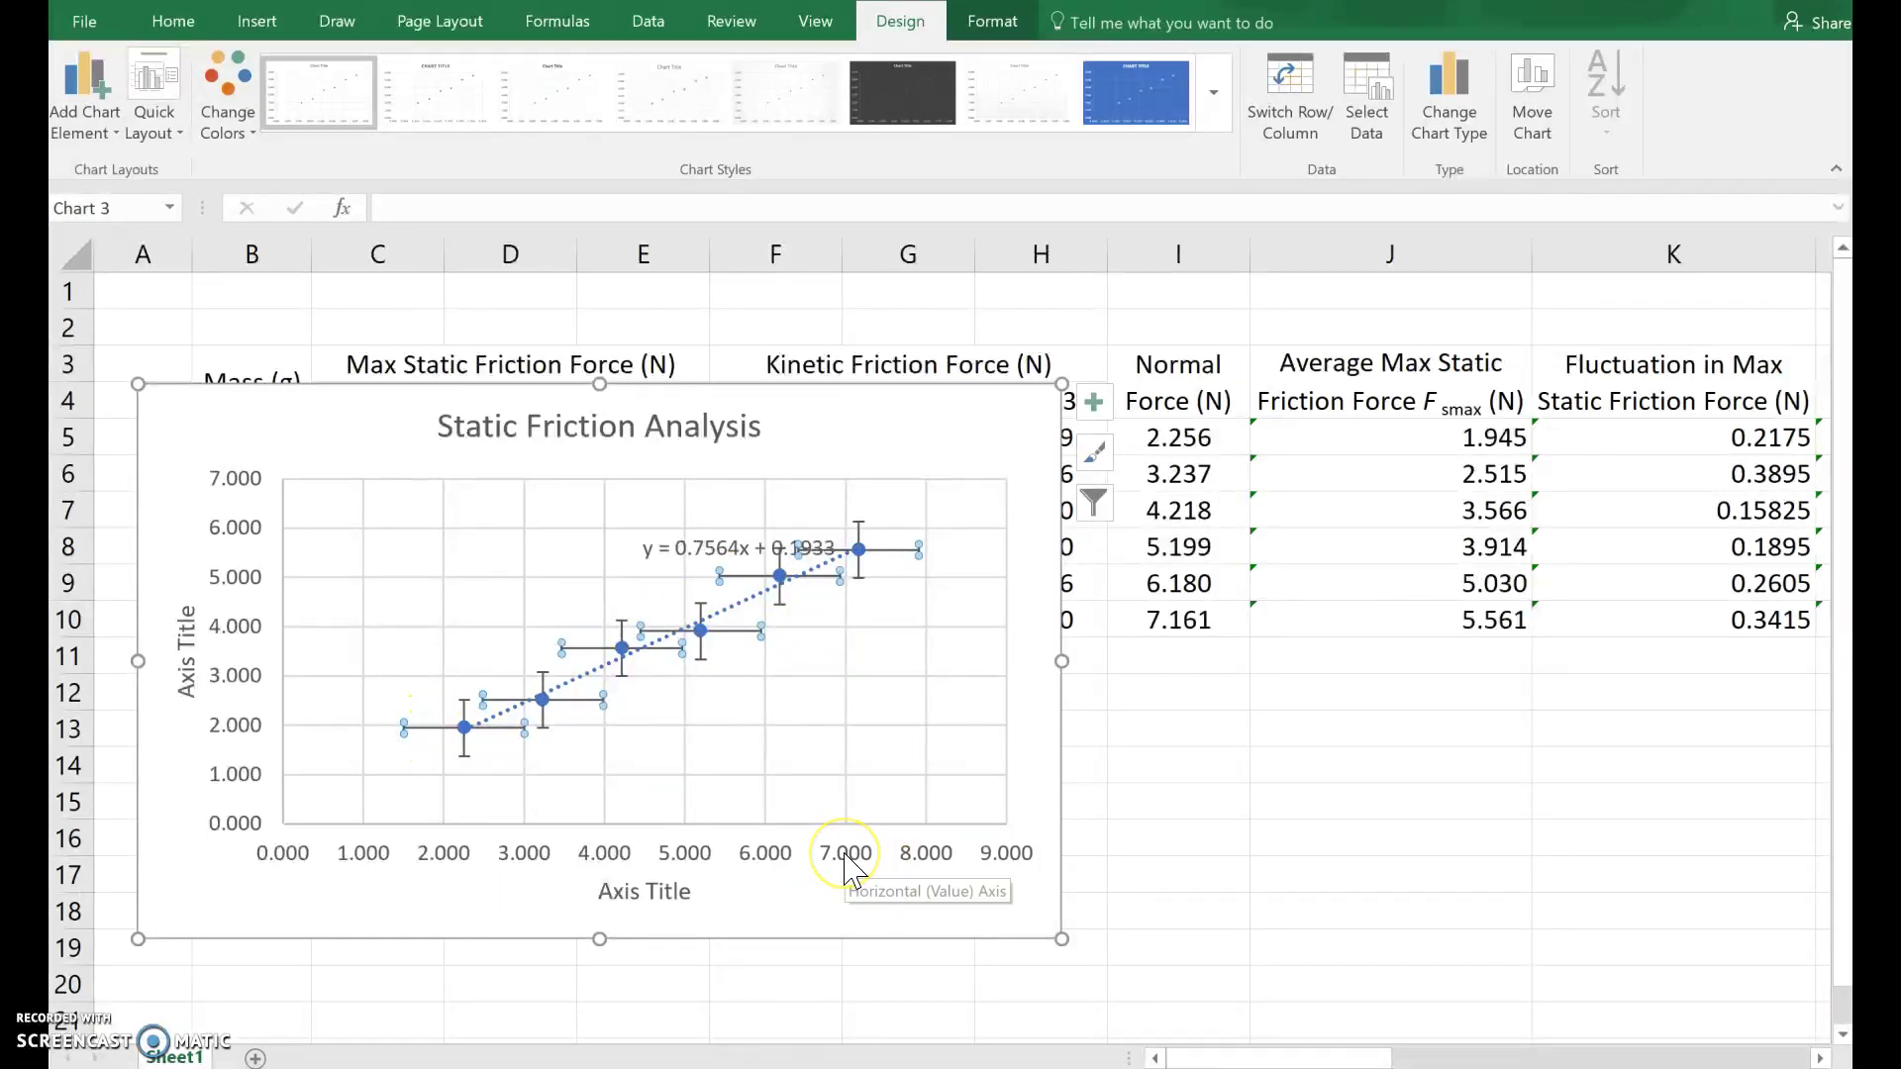
{"action": "key", "text": "Delete"}
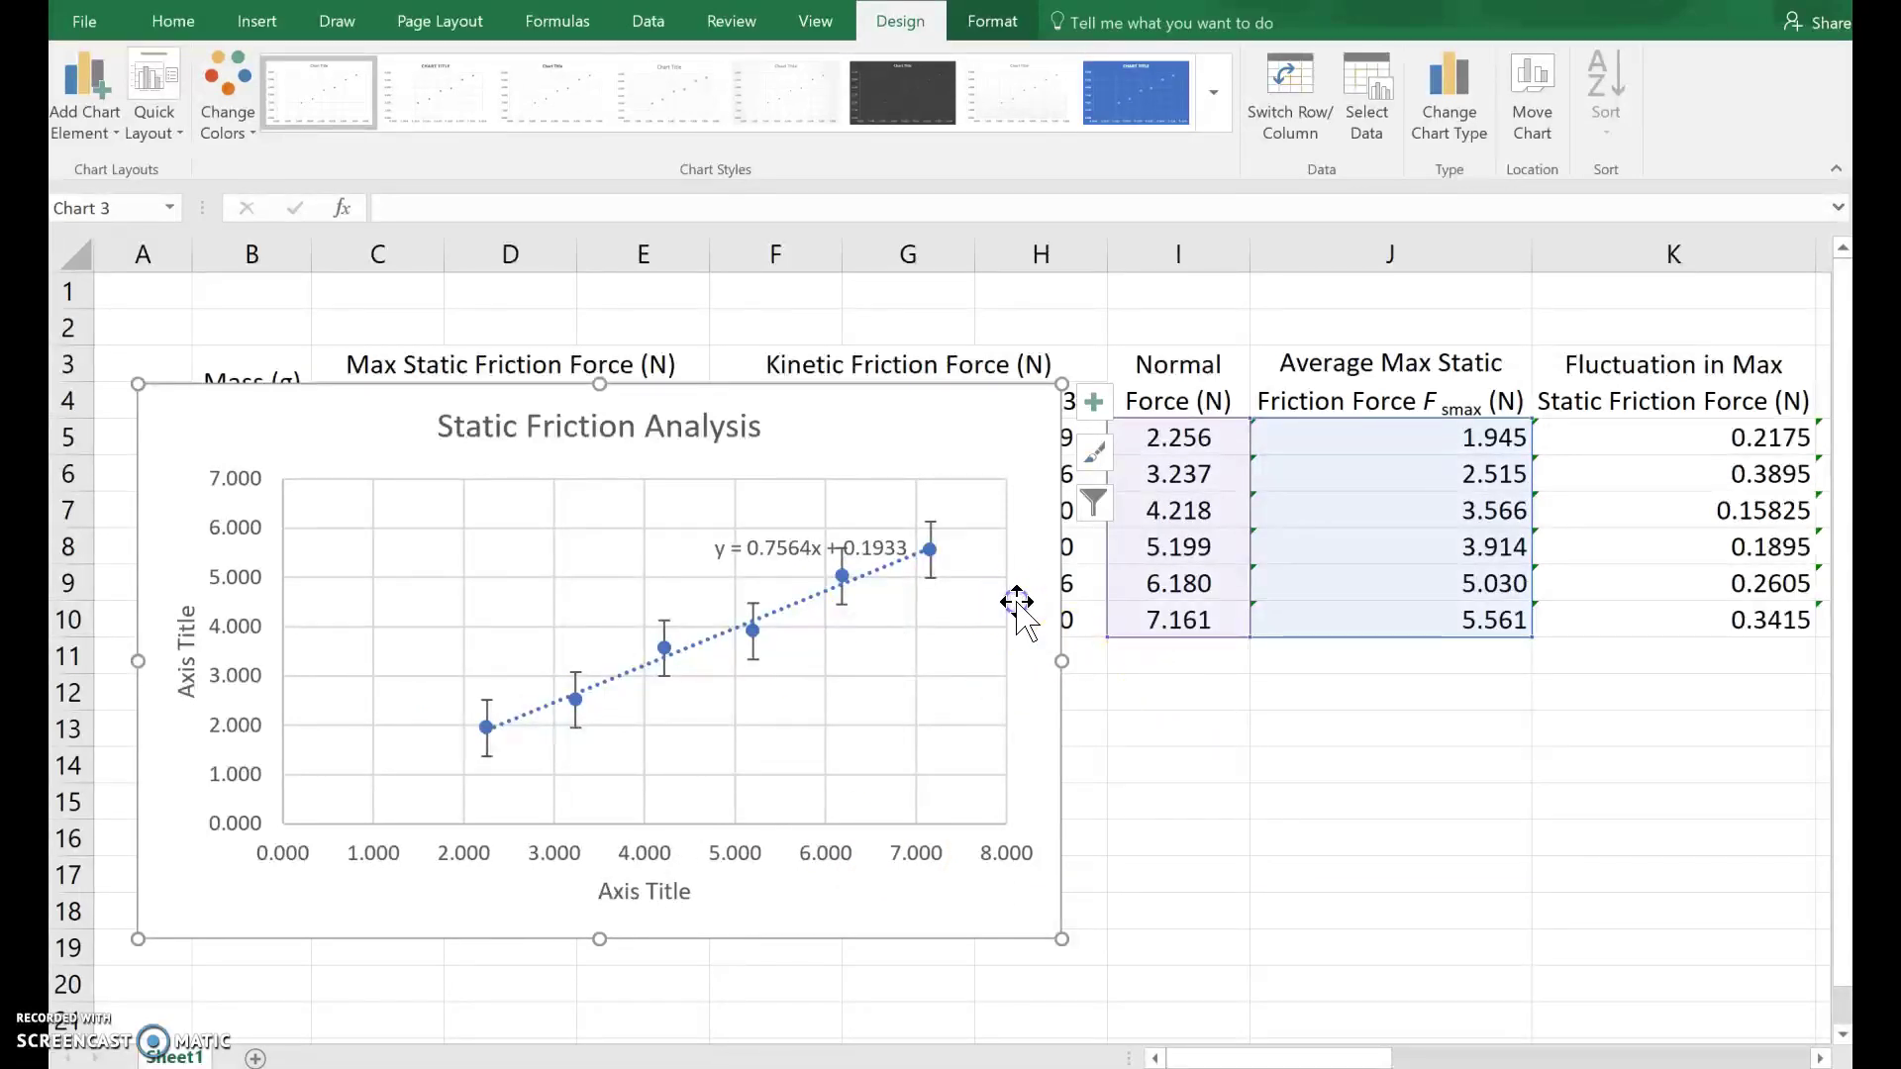
Step: Rename the axis titles to 'FN (N)' horizontally and 'Fsmax (N)' vertically
{"action": "left_click", "coordinate": [639, 891]}
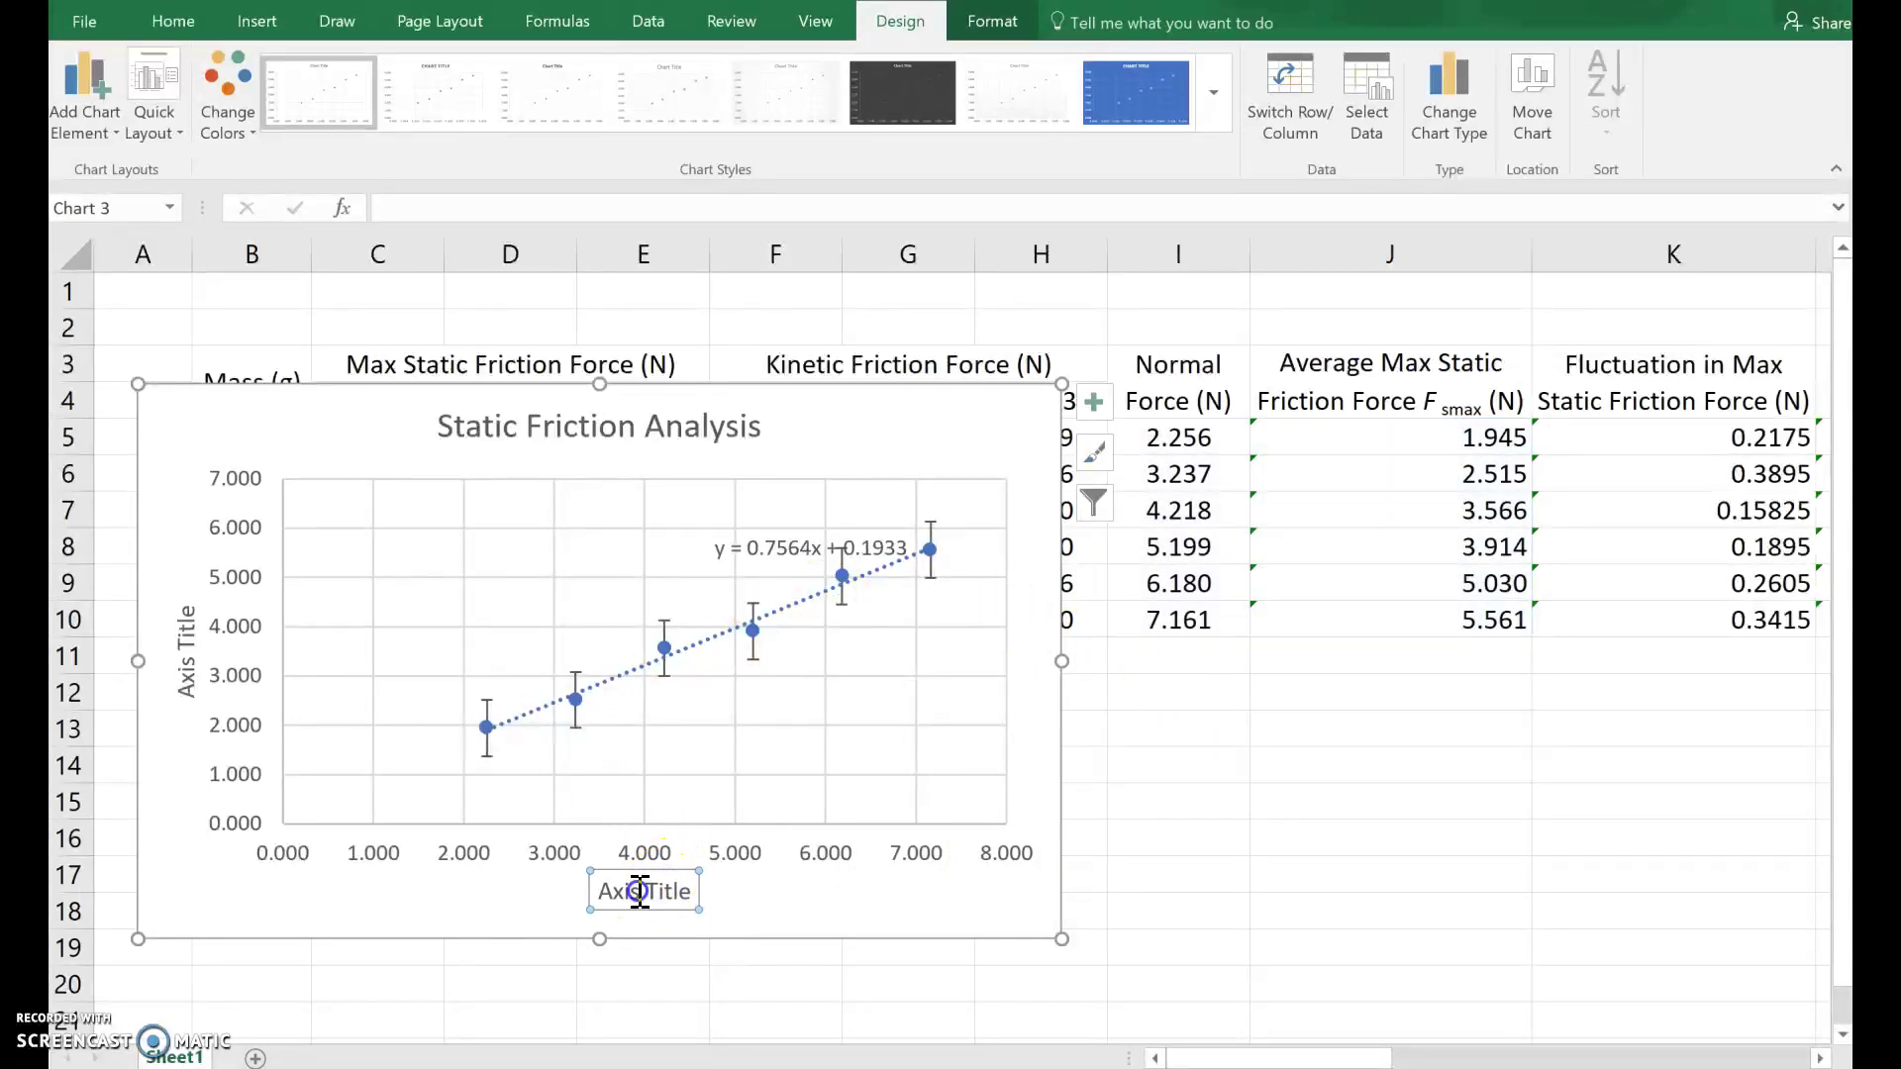
{"action": "triple_click", "coordinate": [690, 894]}
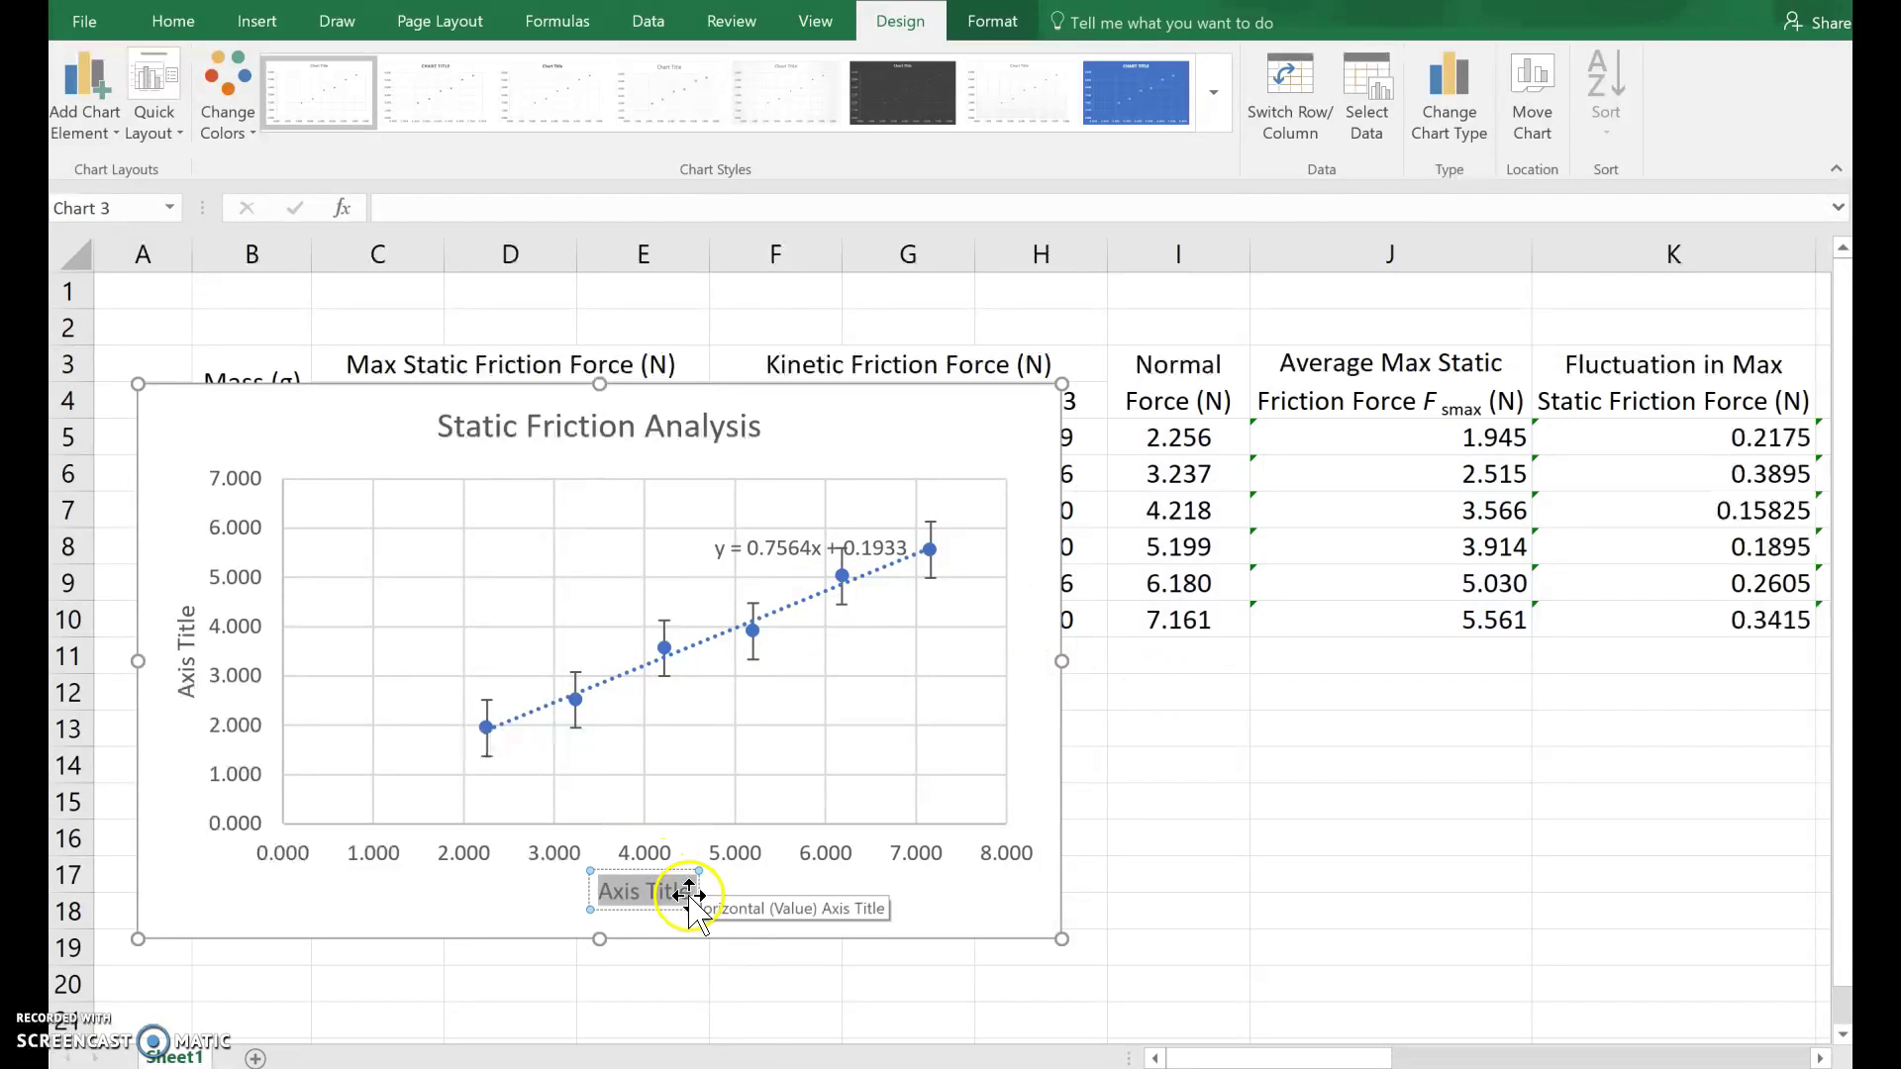
{"action": "type", "text": "FN (N)"}
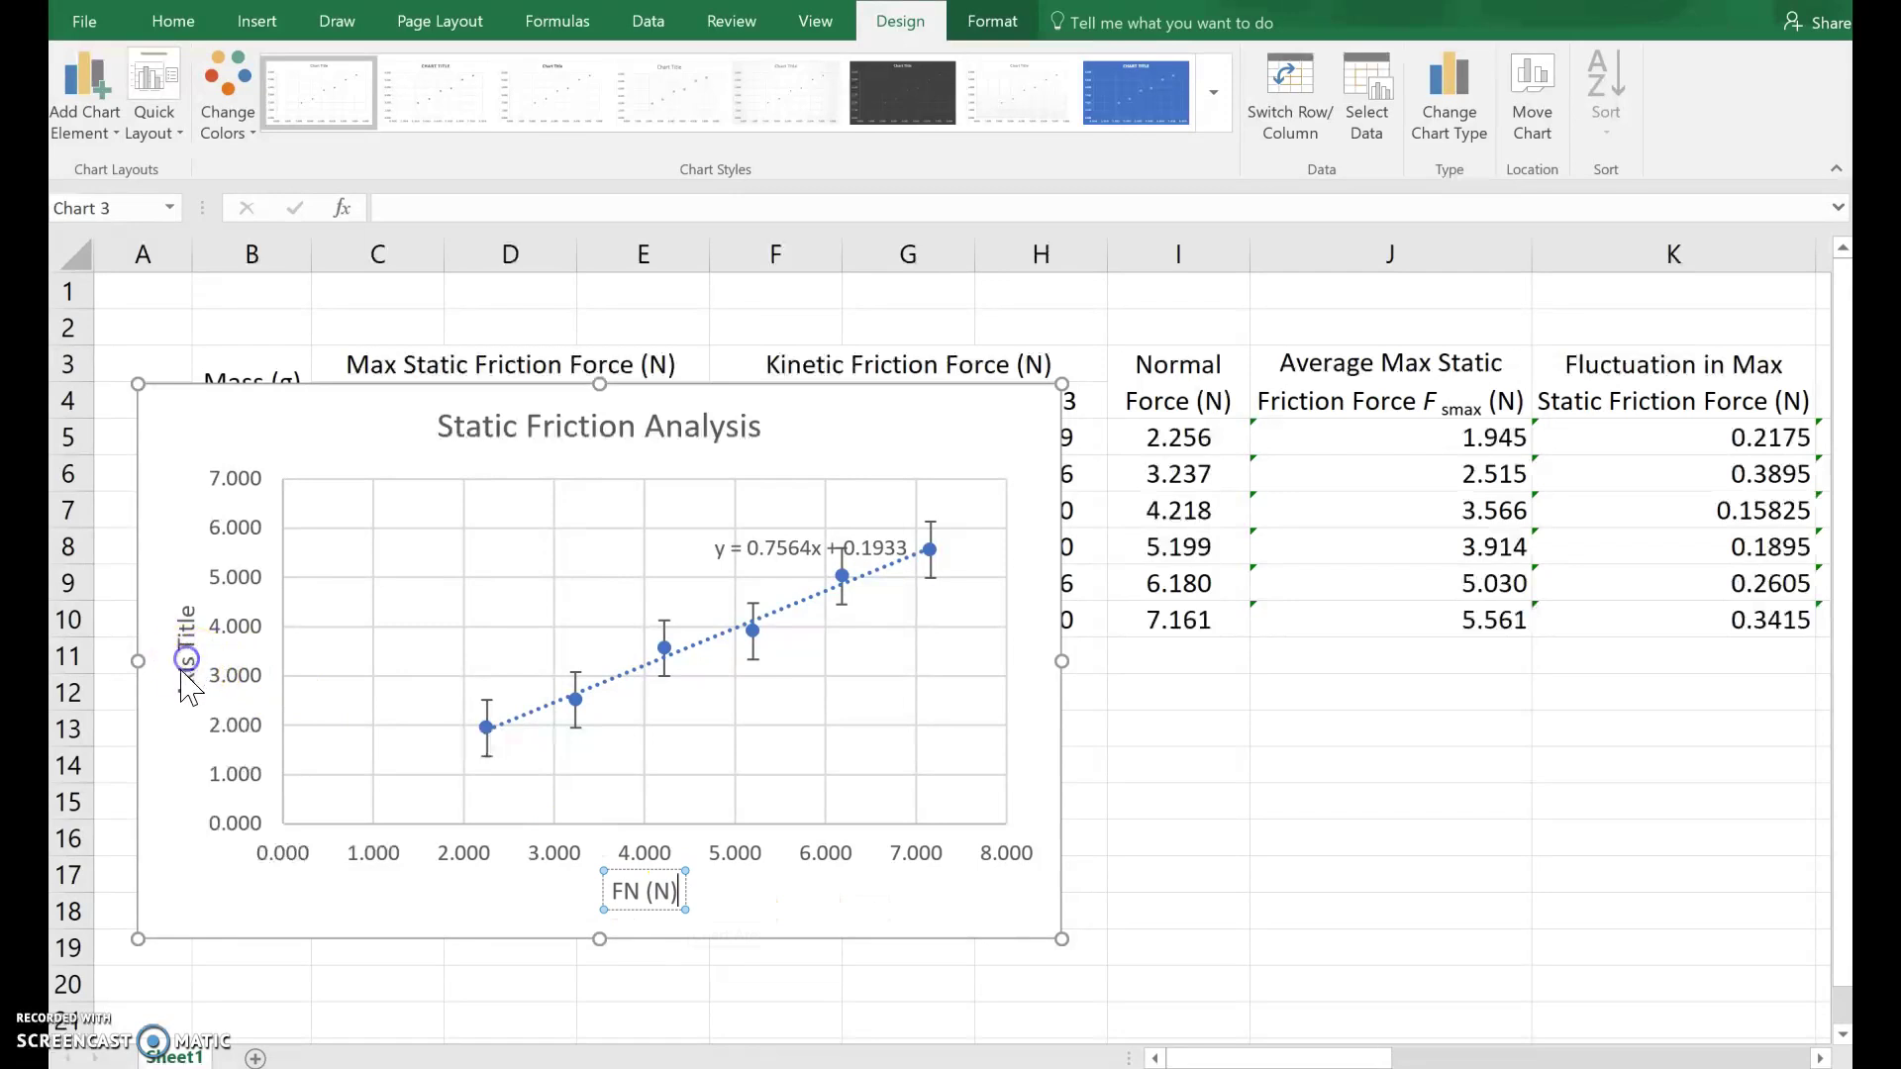
{"action": "left_click", "coordinate": [185, 678]}
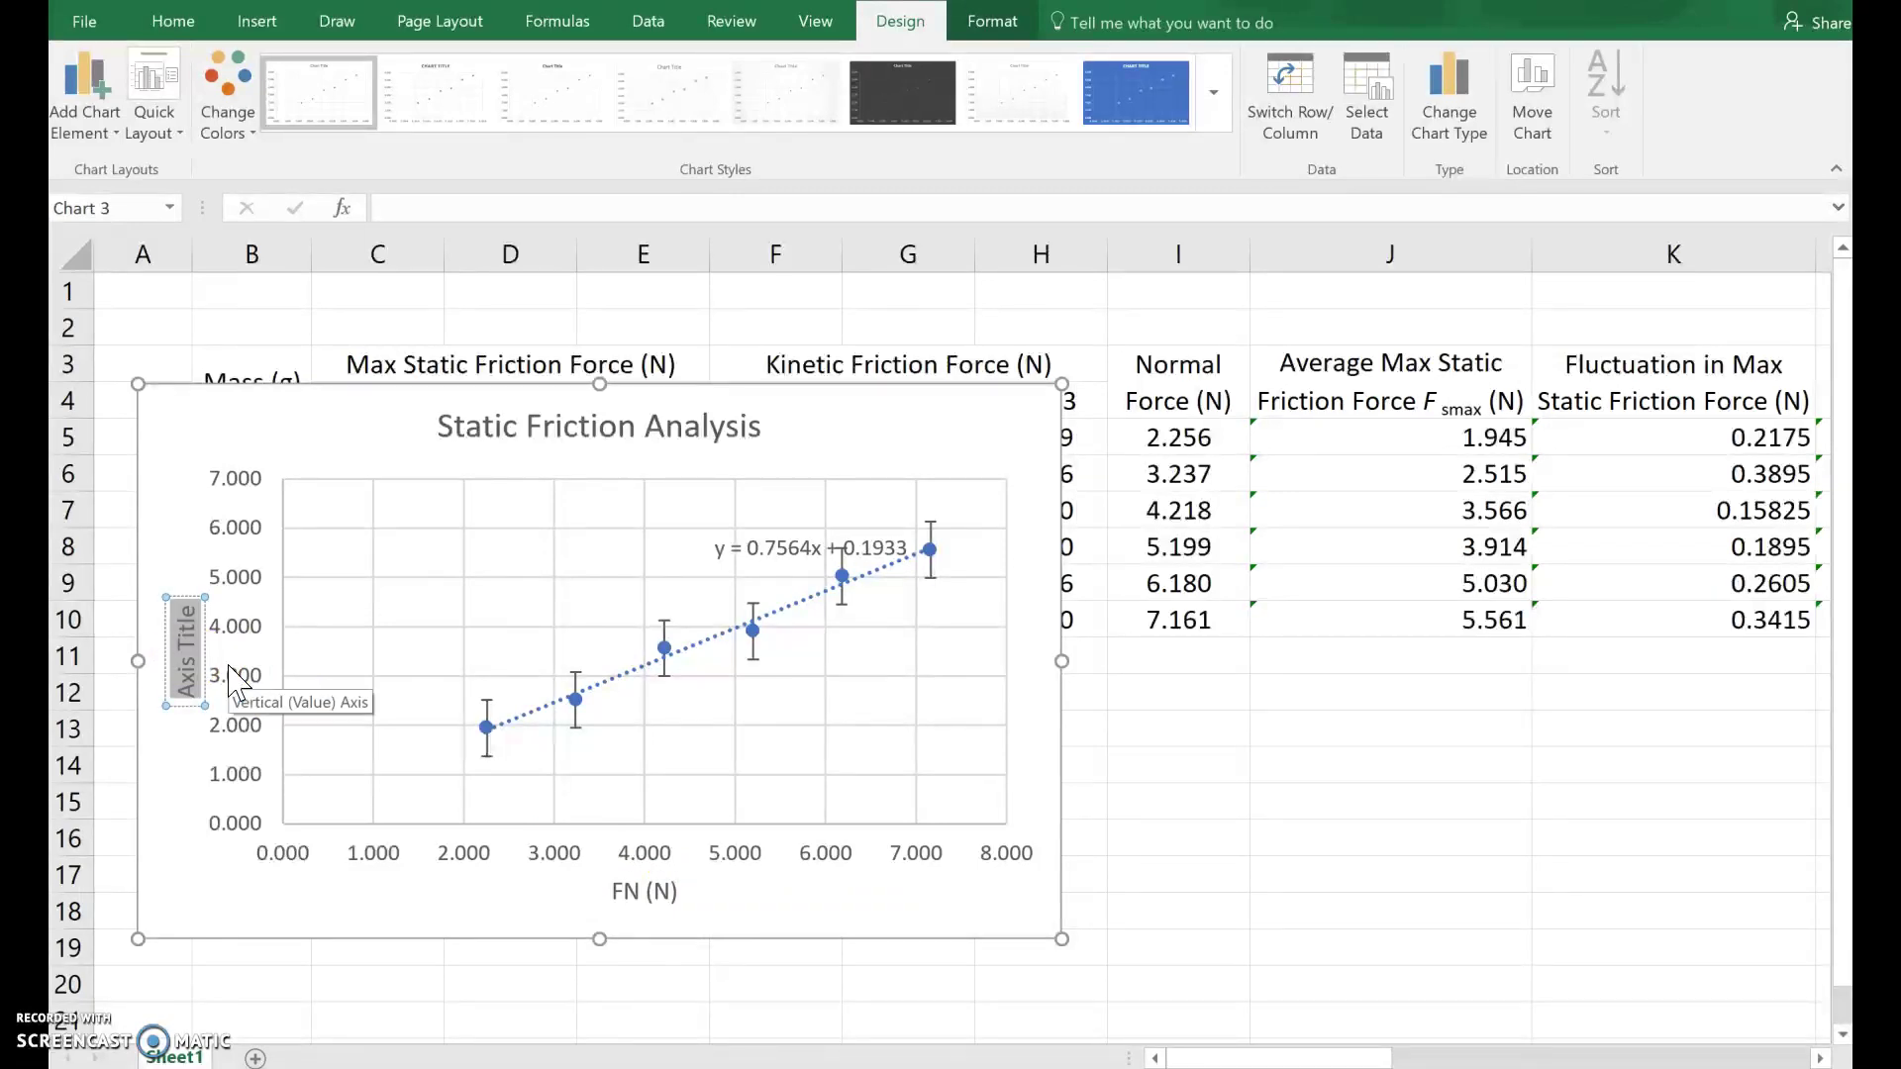
{"action": "type", "text": "Fsmax (N"}
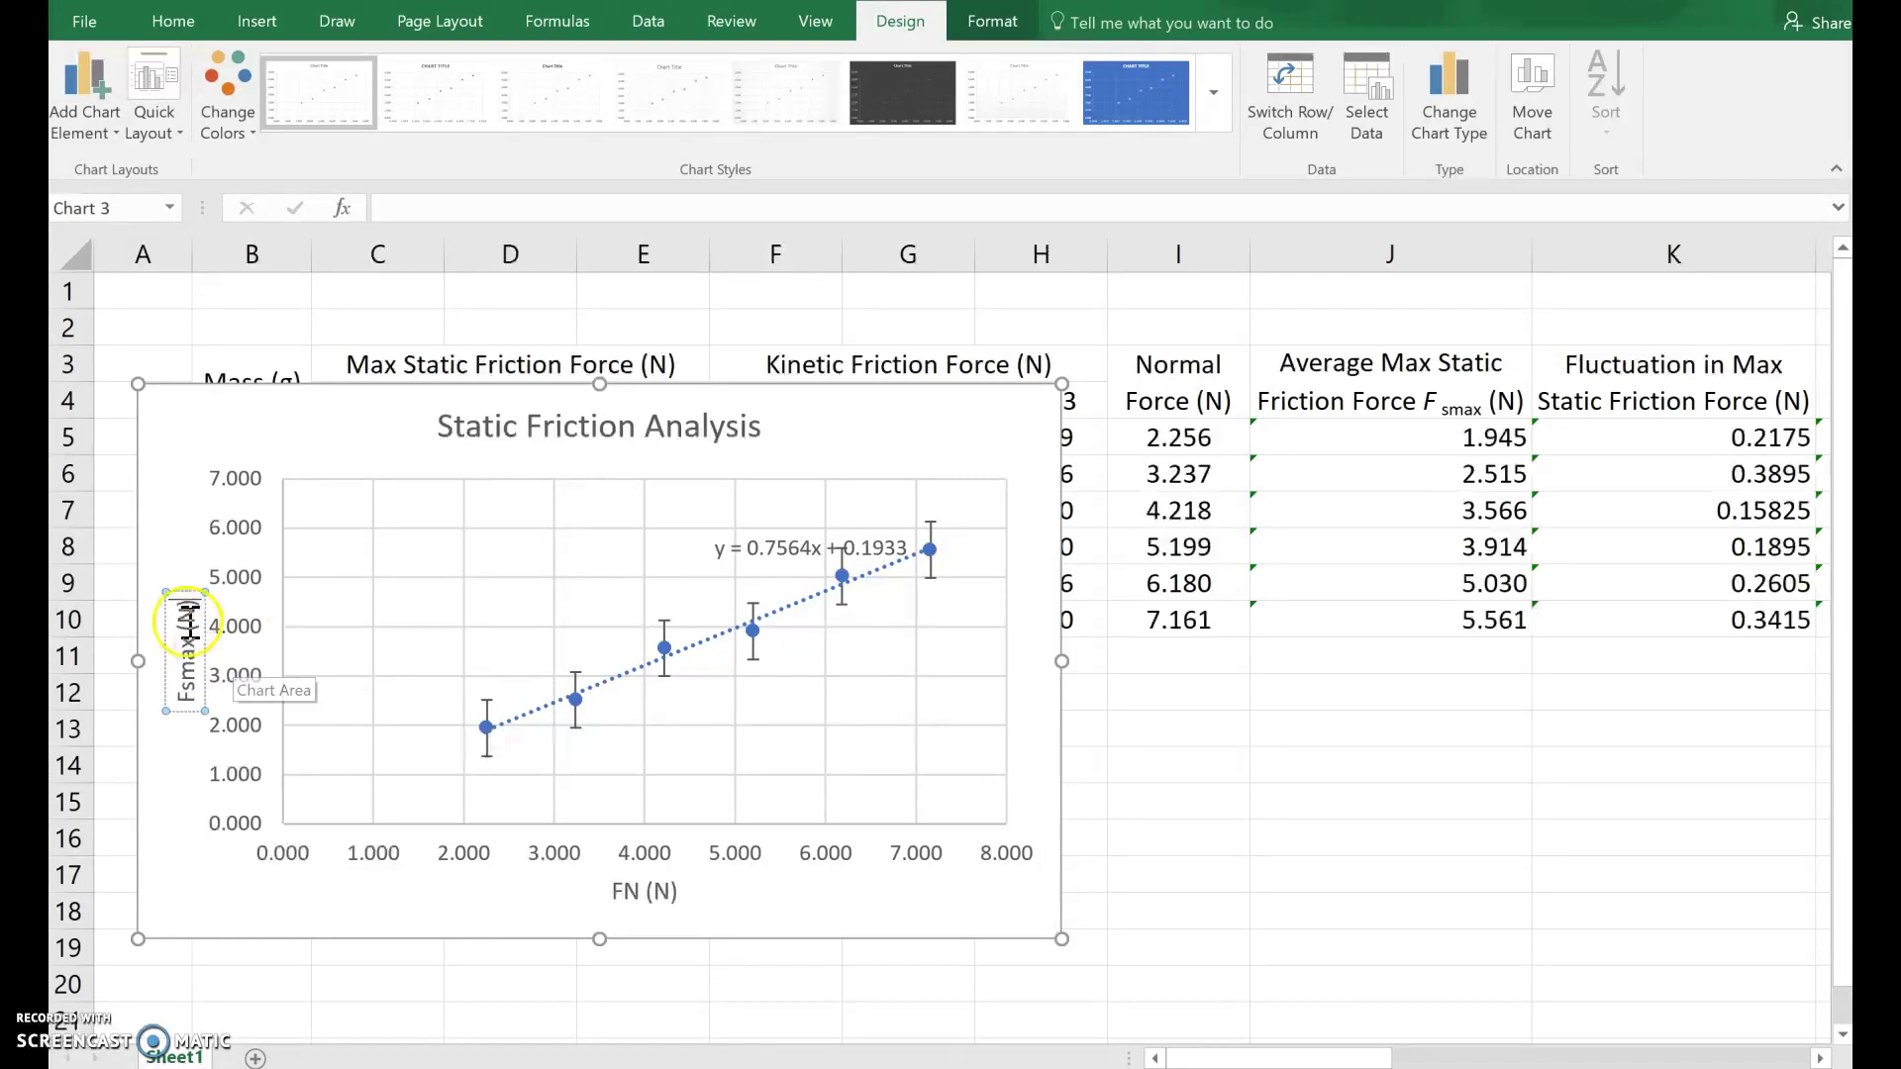
Step: Subscript 'smax' in the vertical title and 'N' in the horizontal title via the Font dialog
{"action": "left_click", "coordinate": [195, 646]}
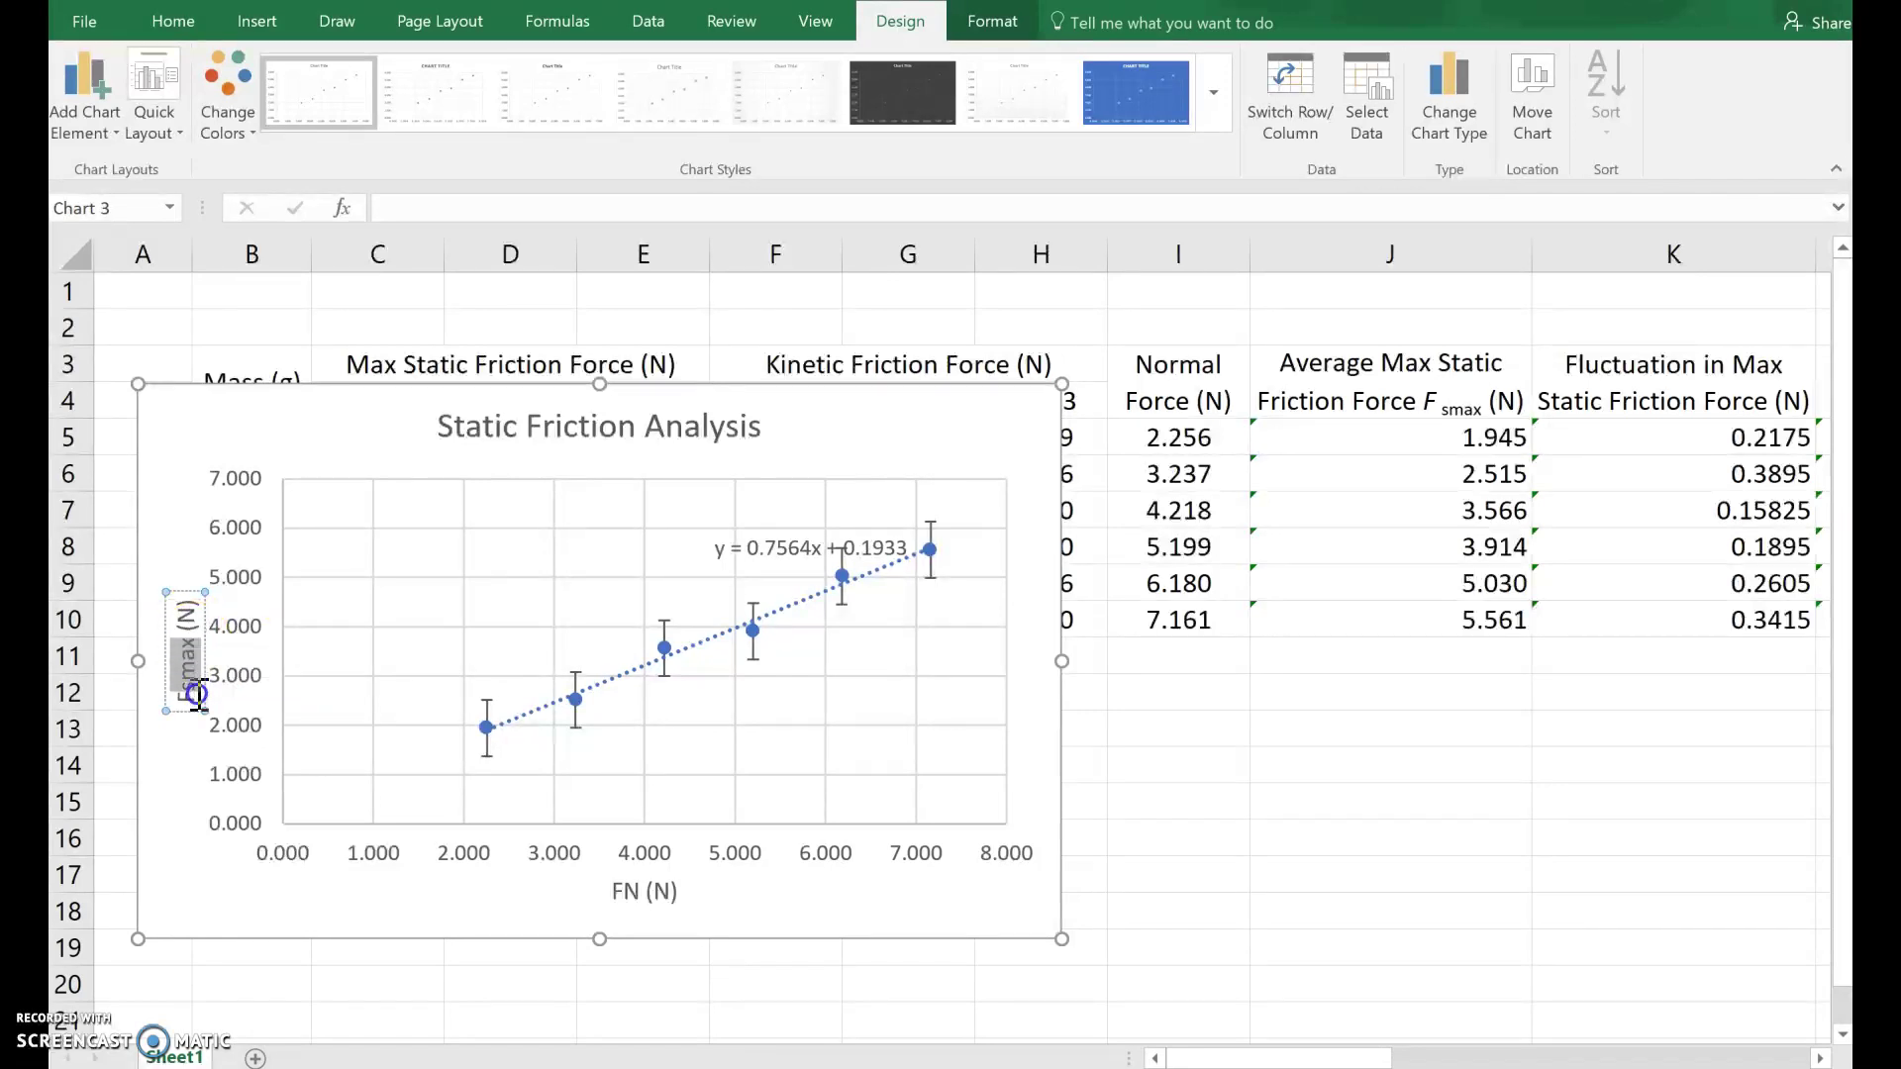
{"action": "left_click", "coordinate": [174, 22]}
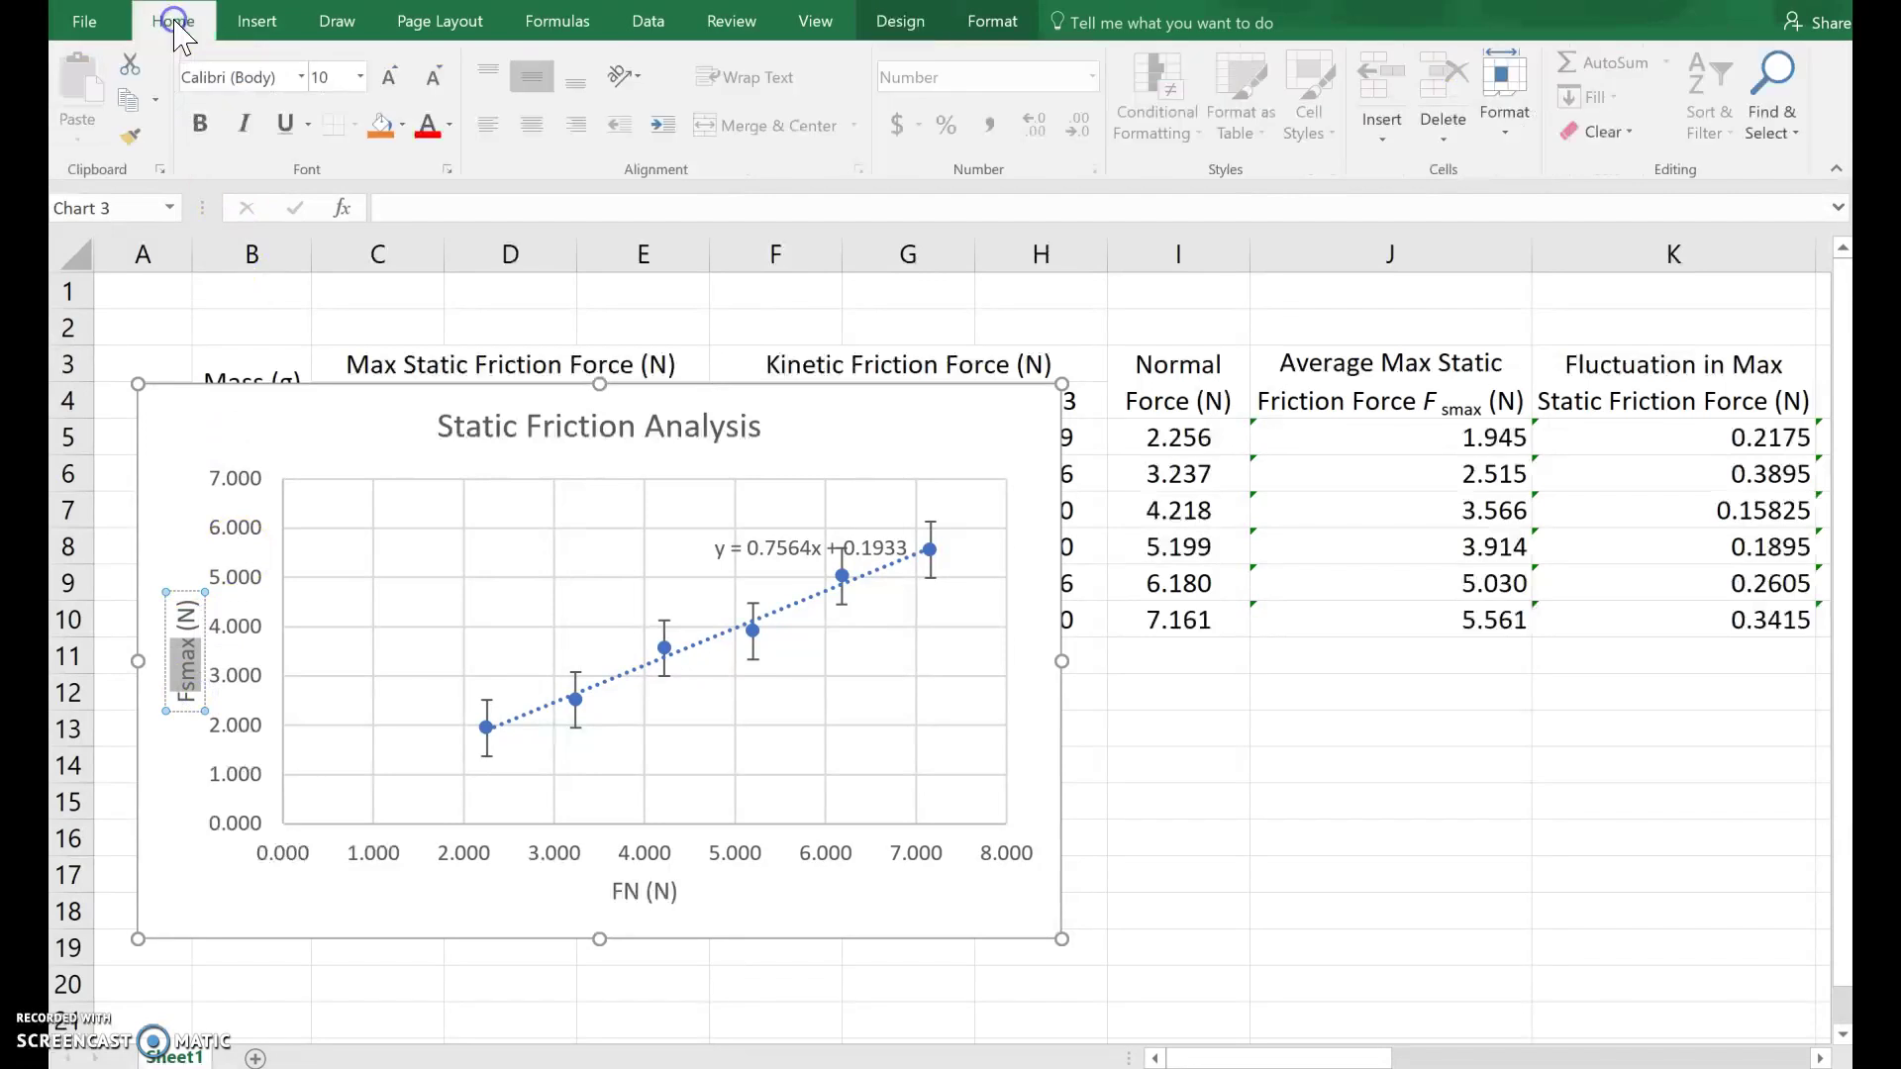
{"action": "left_click", "coordinate": [448, 169]}
{"action": "left_click", "coordinate": [701, 649]}
{"action": "left_click", "coordinate": [1082, 735]}
{"action": "left_click", "coordinate": [626, 903]}
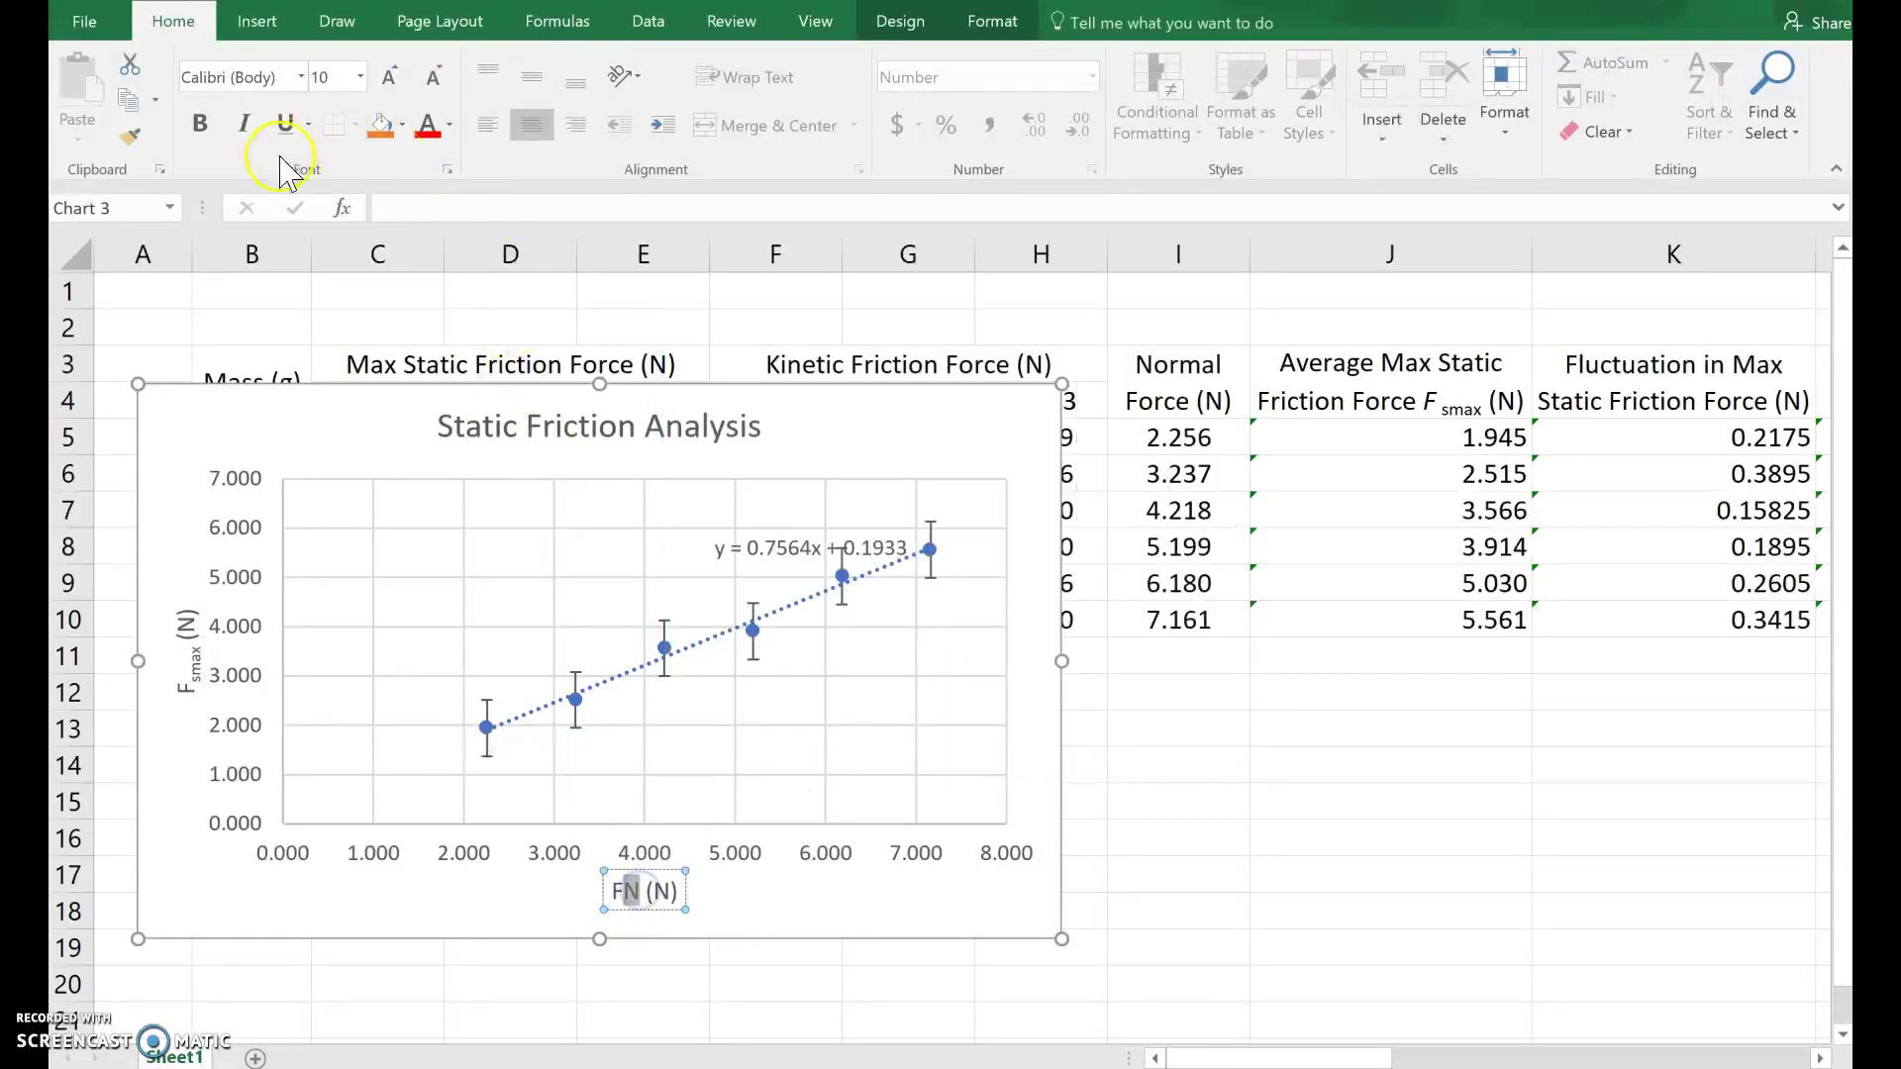
{"action": "left_click", "coordinate": [447, 169]}
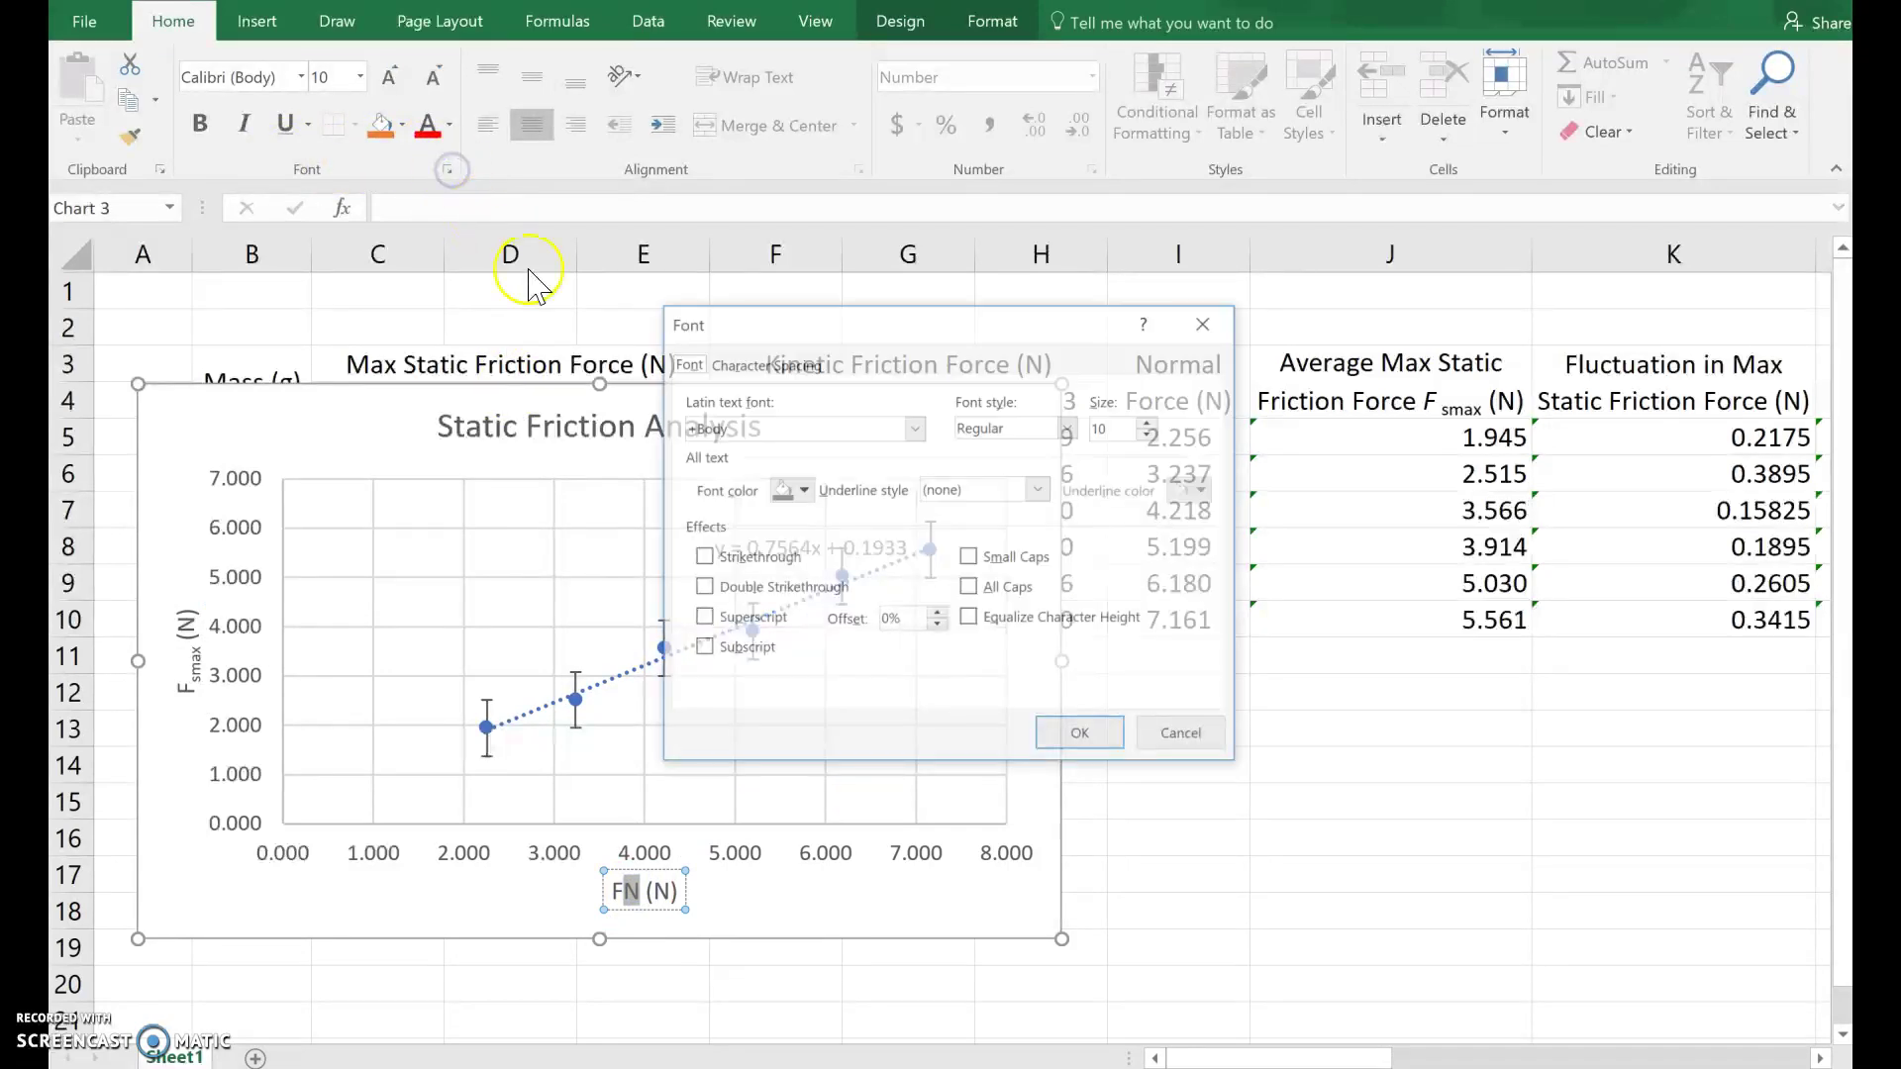
{"action": "left_click", "coordinate": [1078, 738]}
{"action": "left_click", "coordinate": [1061, 435]}
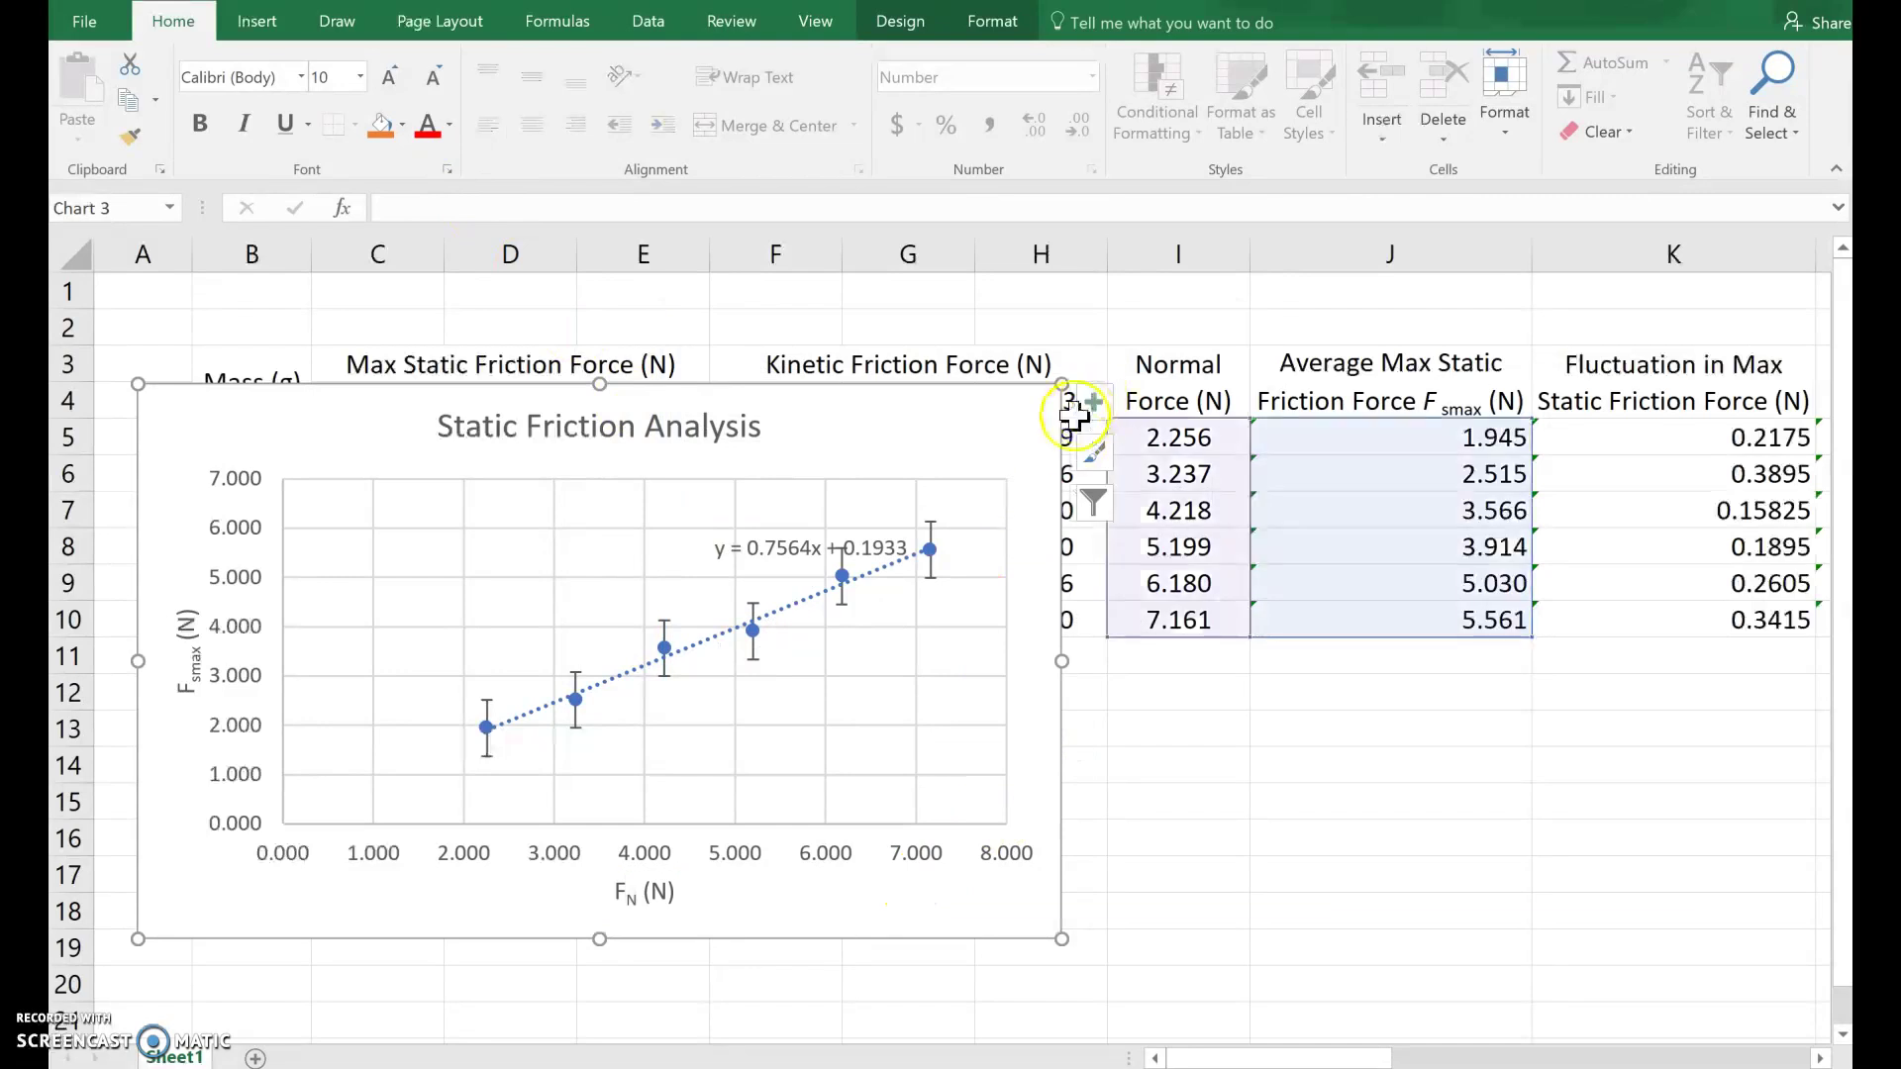
Step: Give the vertical error bars custom values from the column K fluctuation cells
{"action": "left_click", "coordinate": [931, 579]}
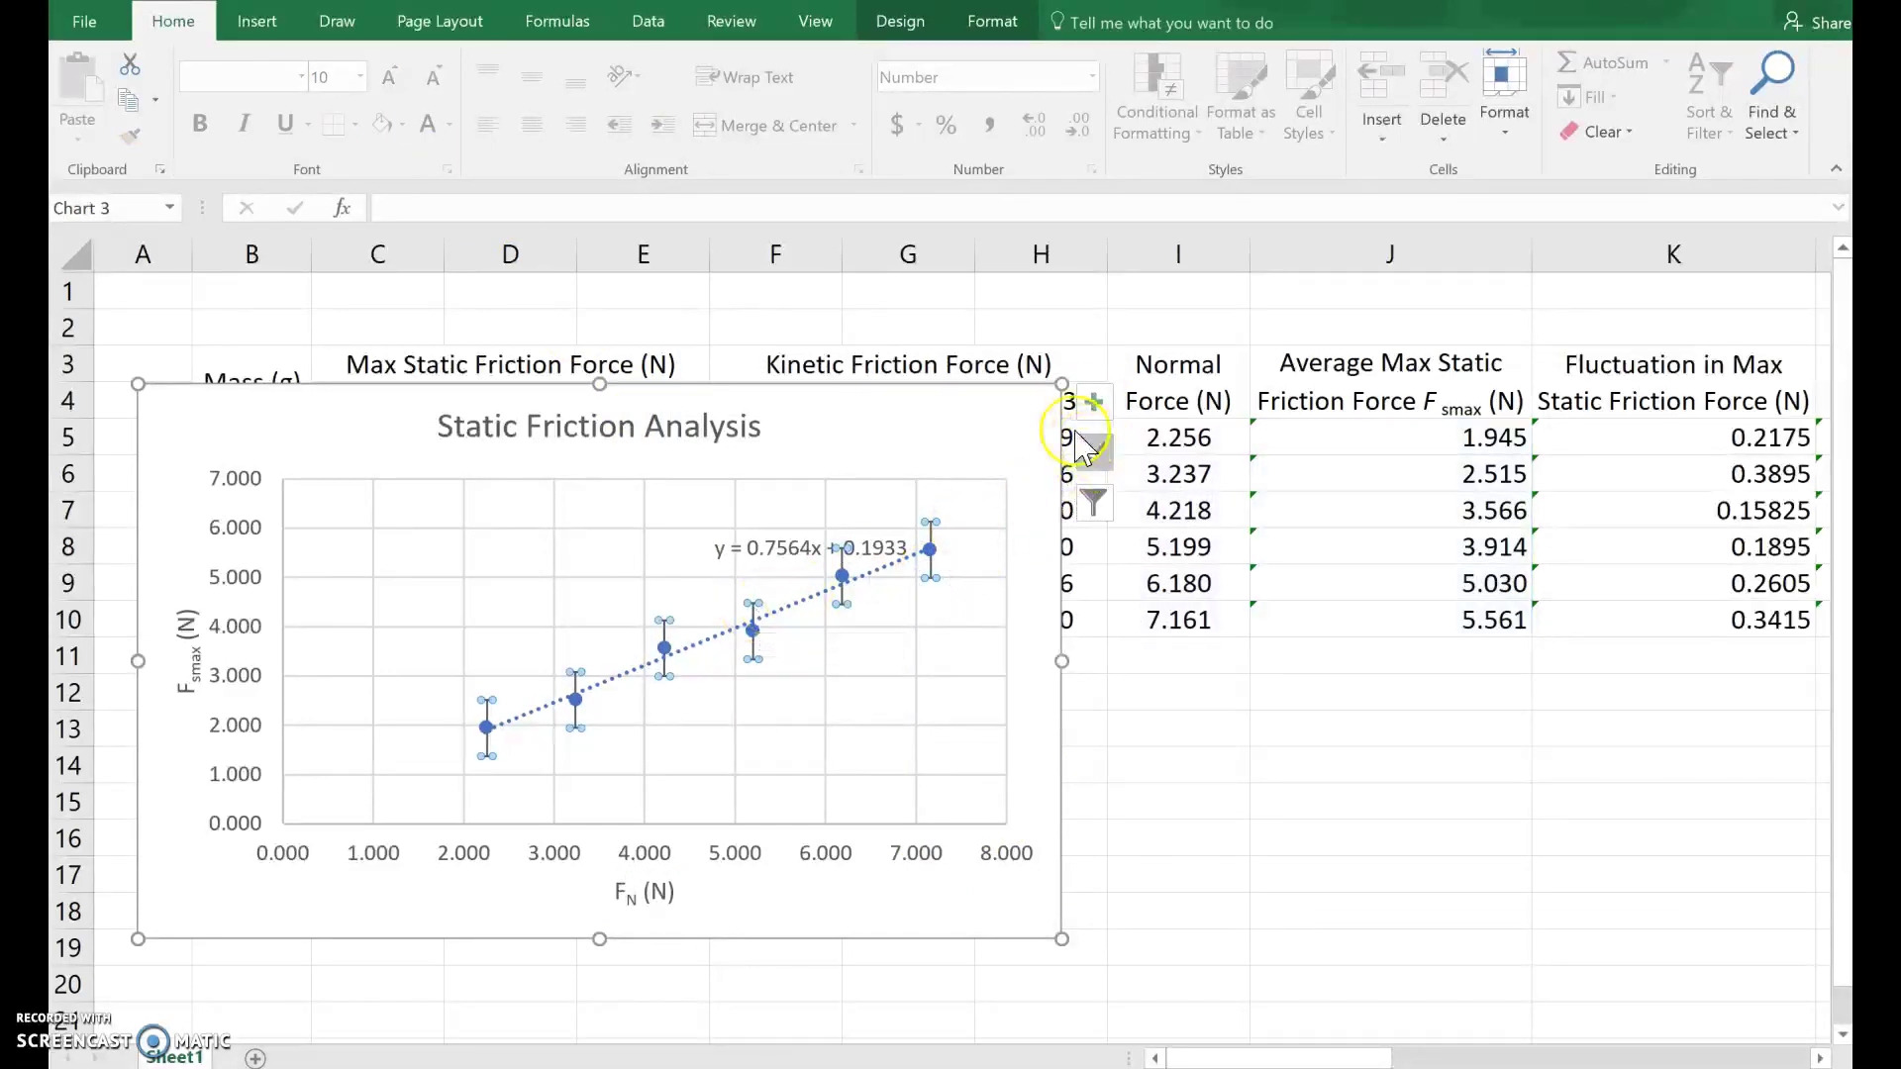
{"action": "left_click", "coordinate": [1095, 401]}
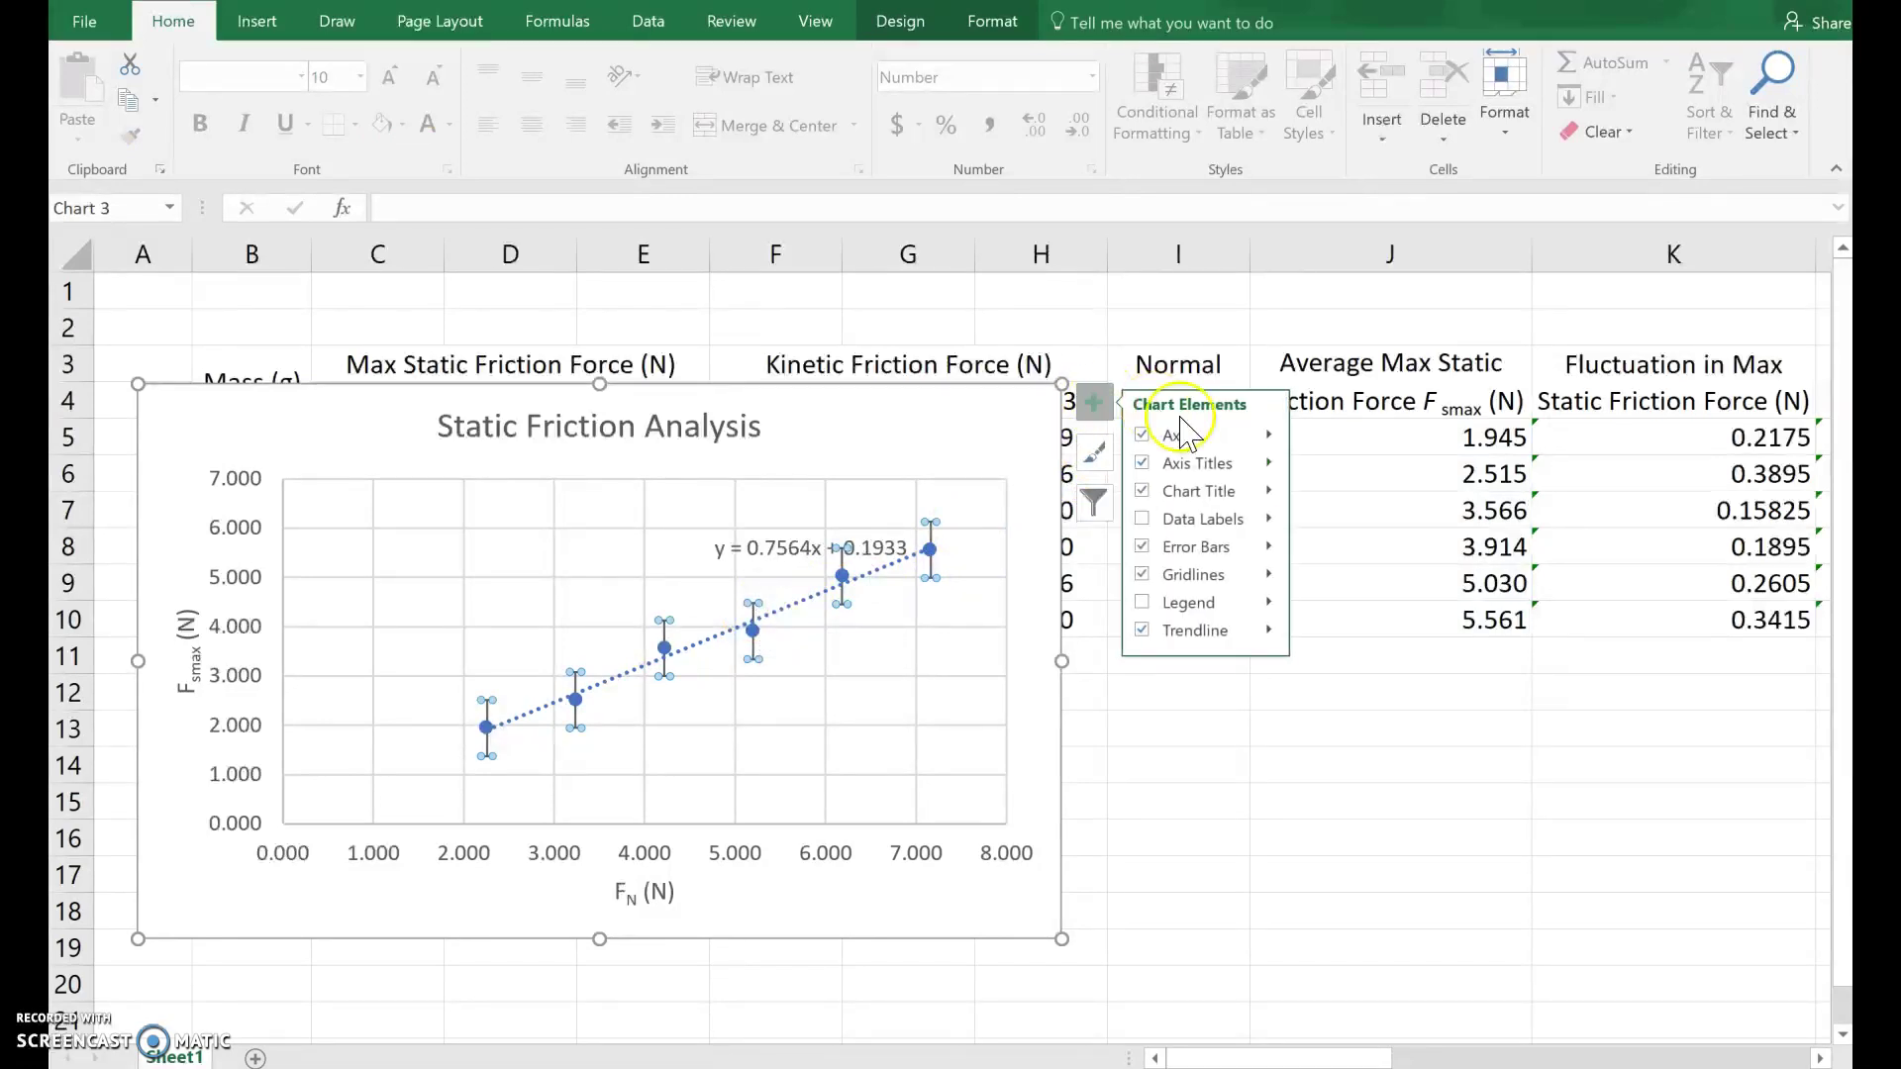
{"action": "left_click", "coordinate": [1270, 547]}
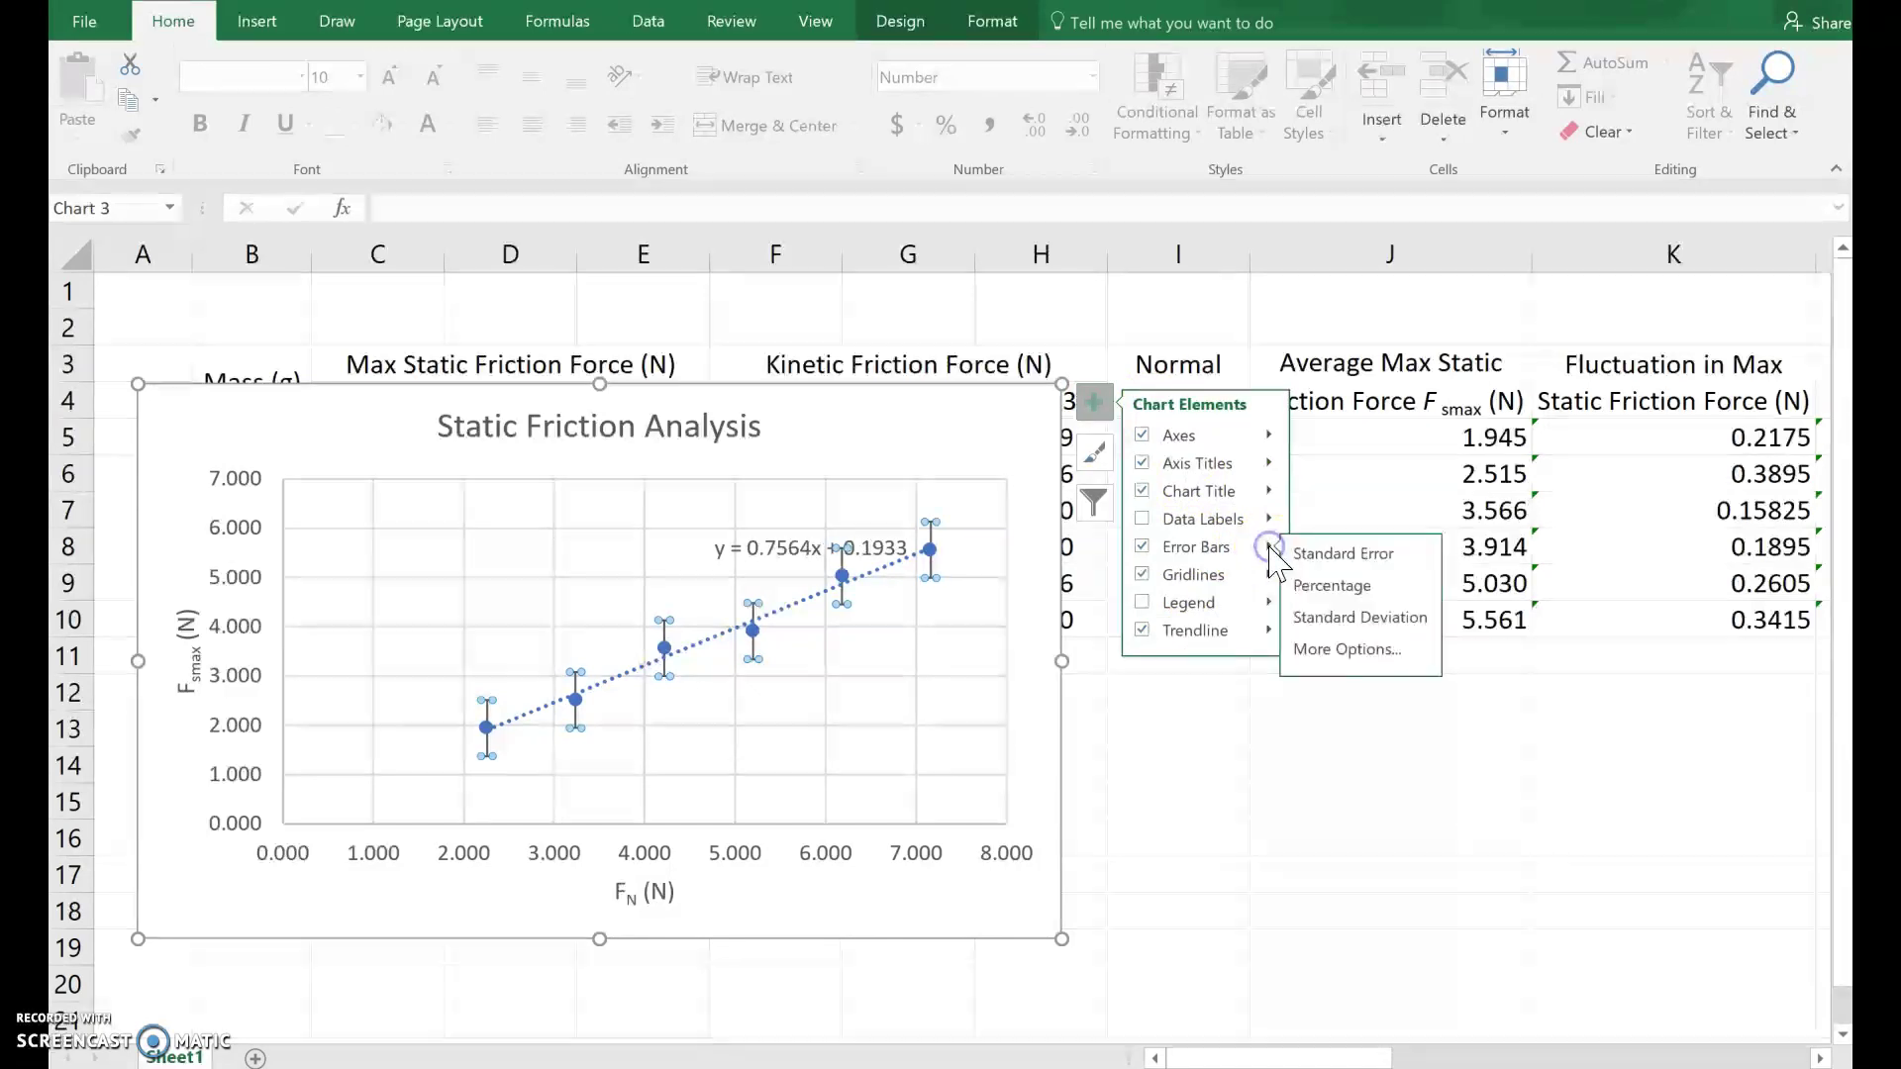
{"action": "left_click", "coordinate": [1343, 651]}
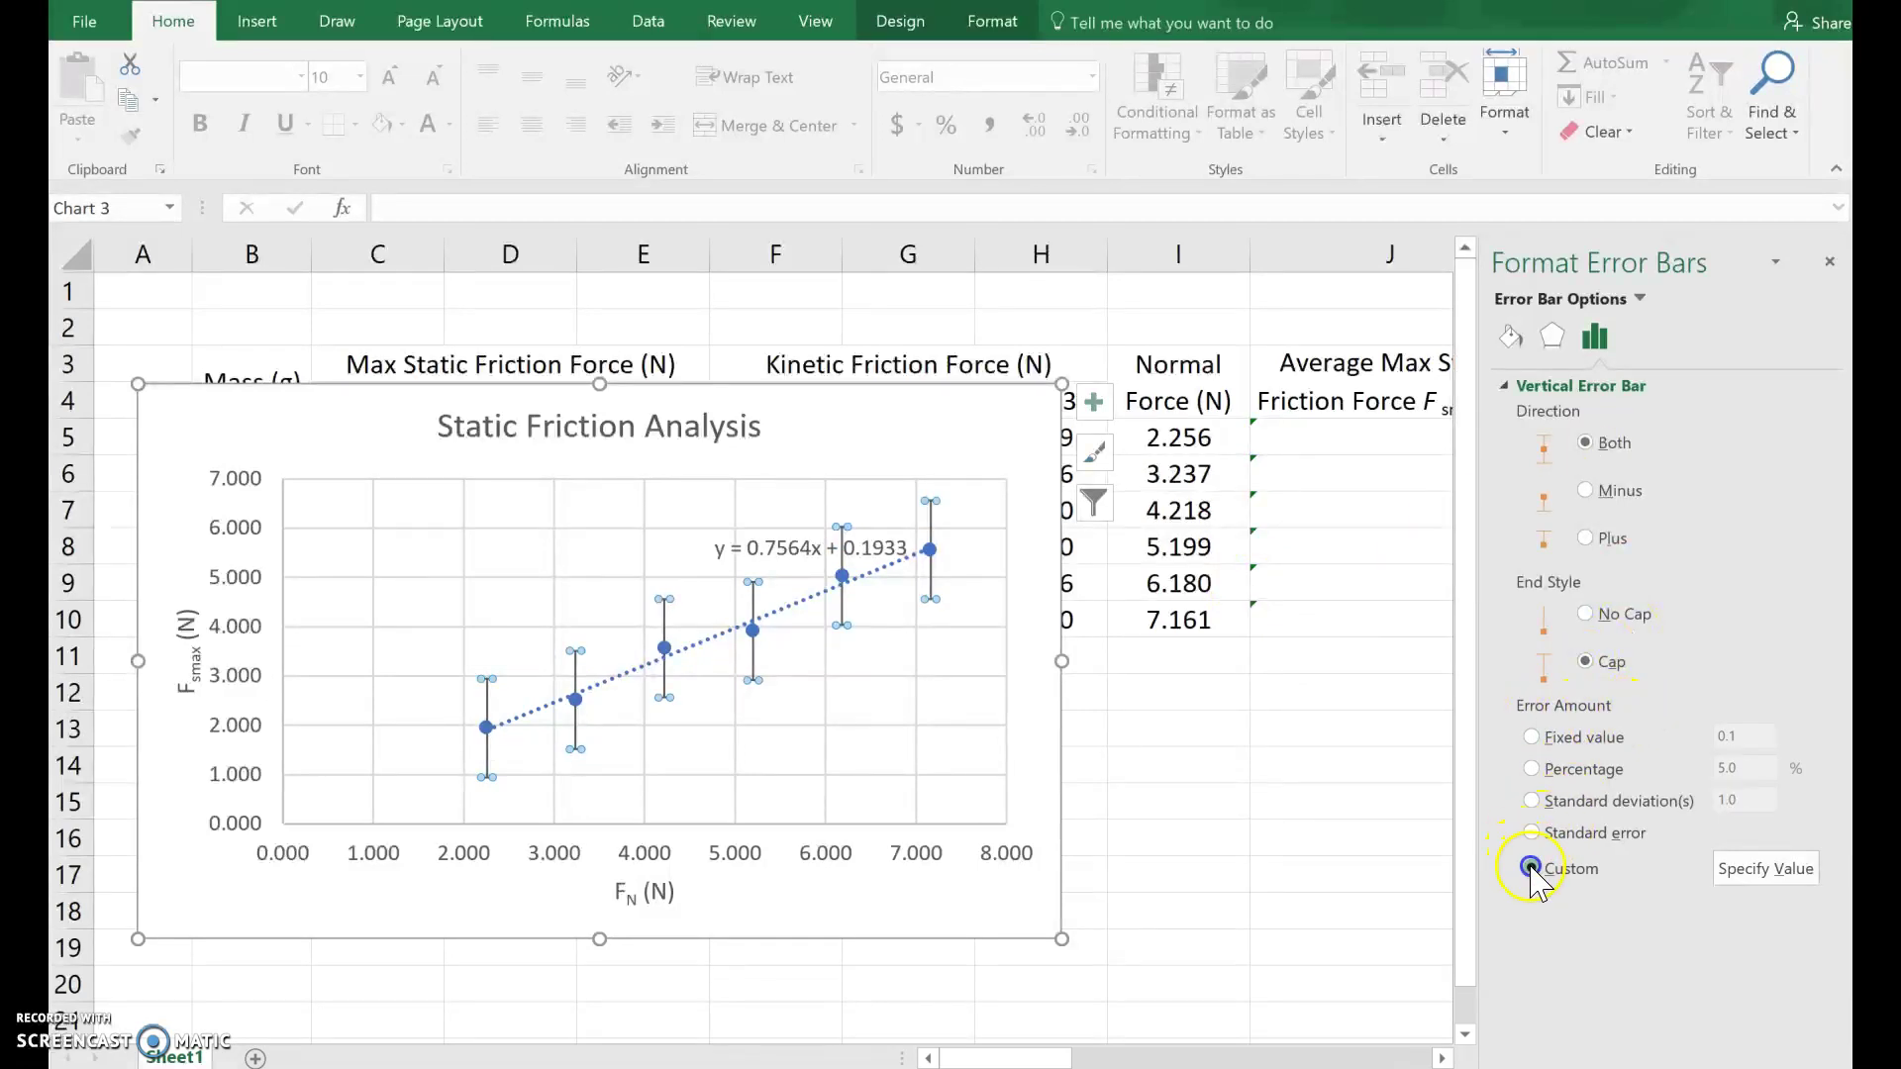
{"action": "left_click", "coordinate": [1772, 872]}
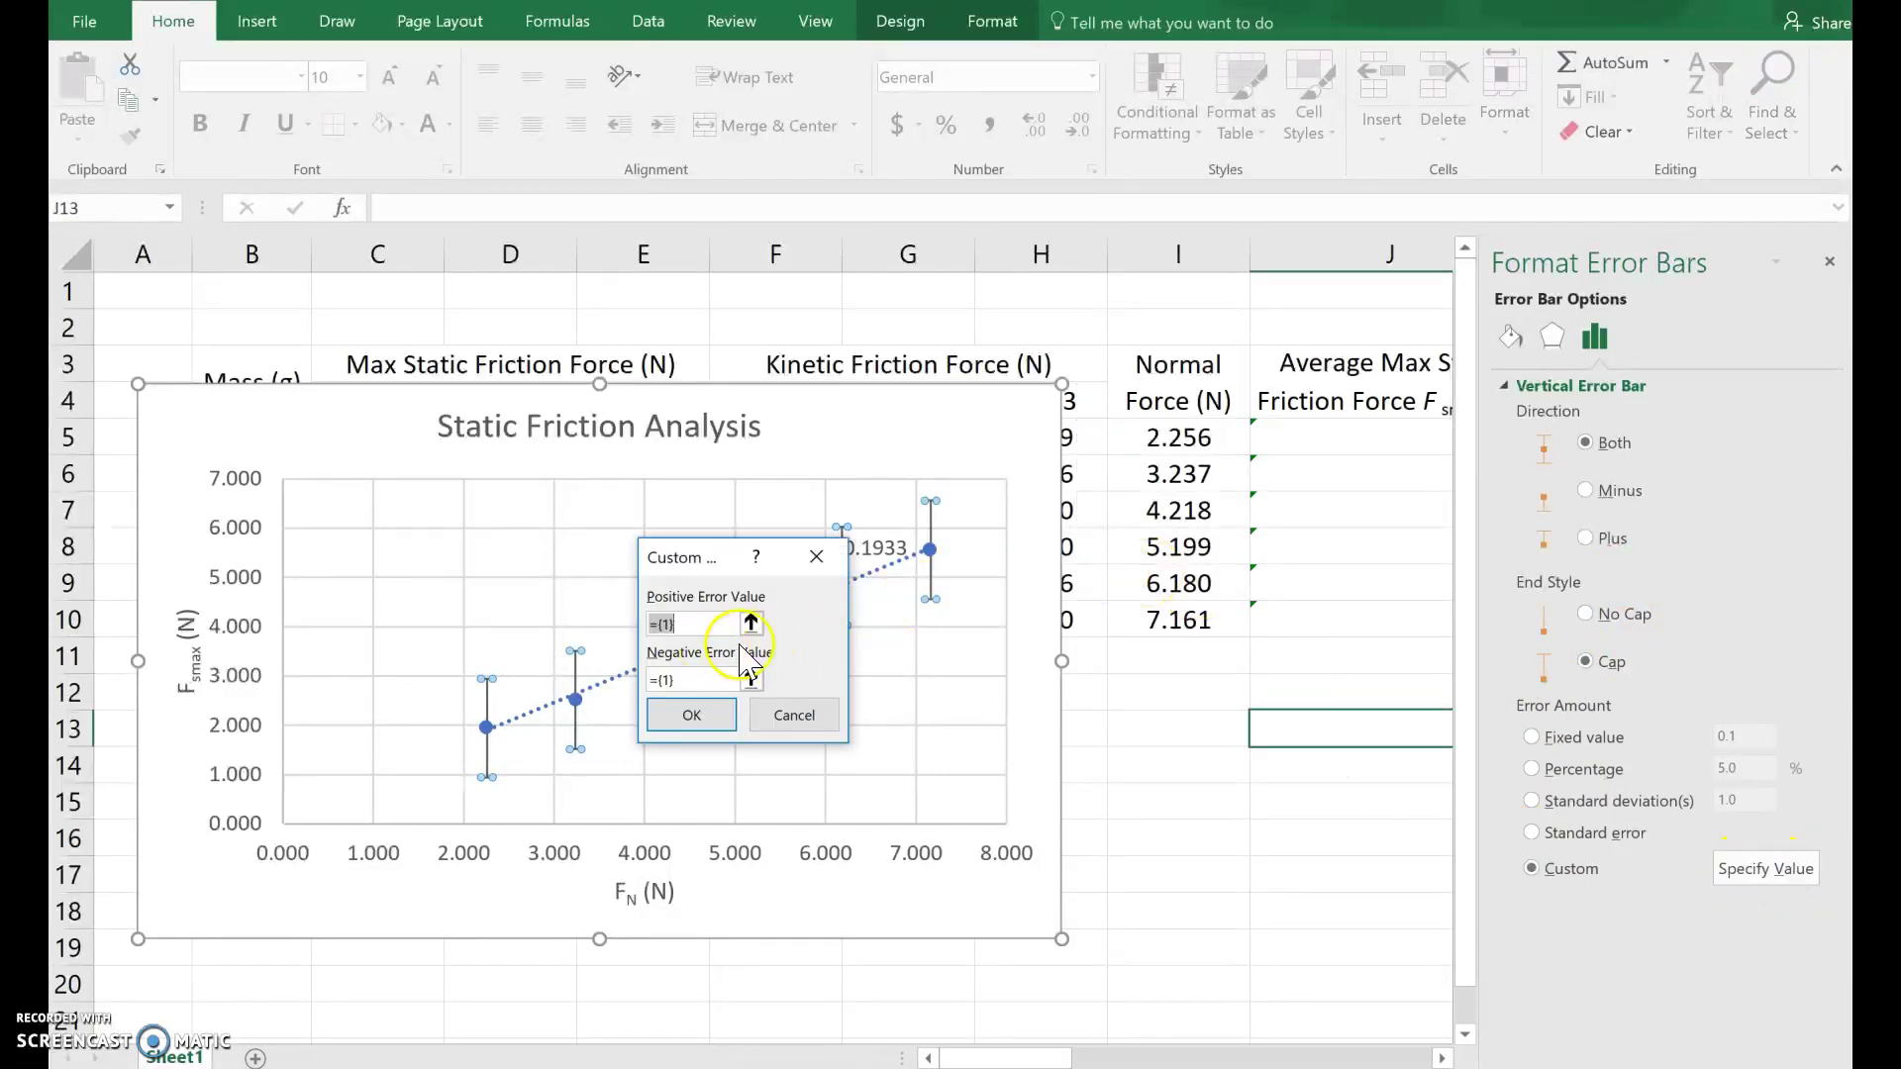
{"action": "left_click_drag", "start_coordinate": [1059, 1059], "coordinate": [1124, 1051]}
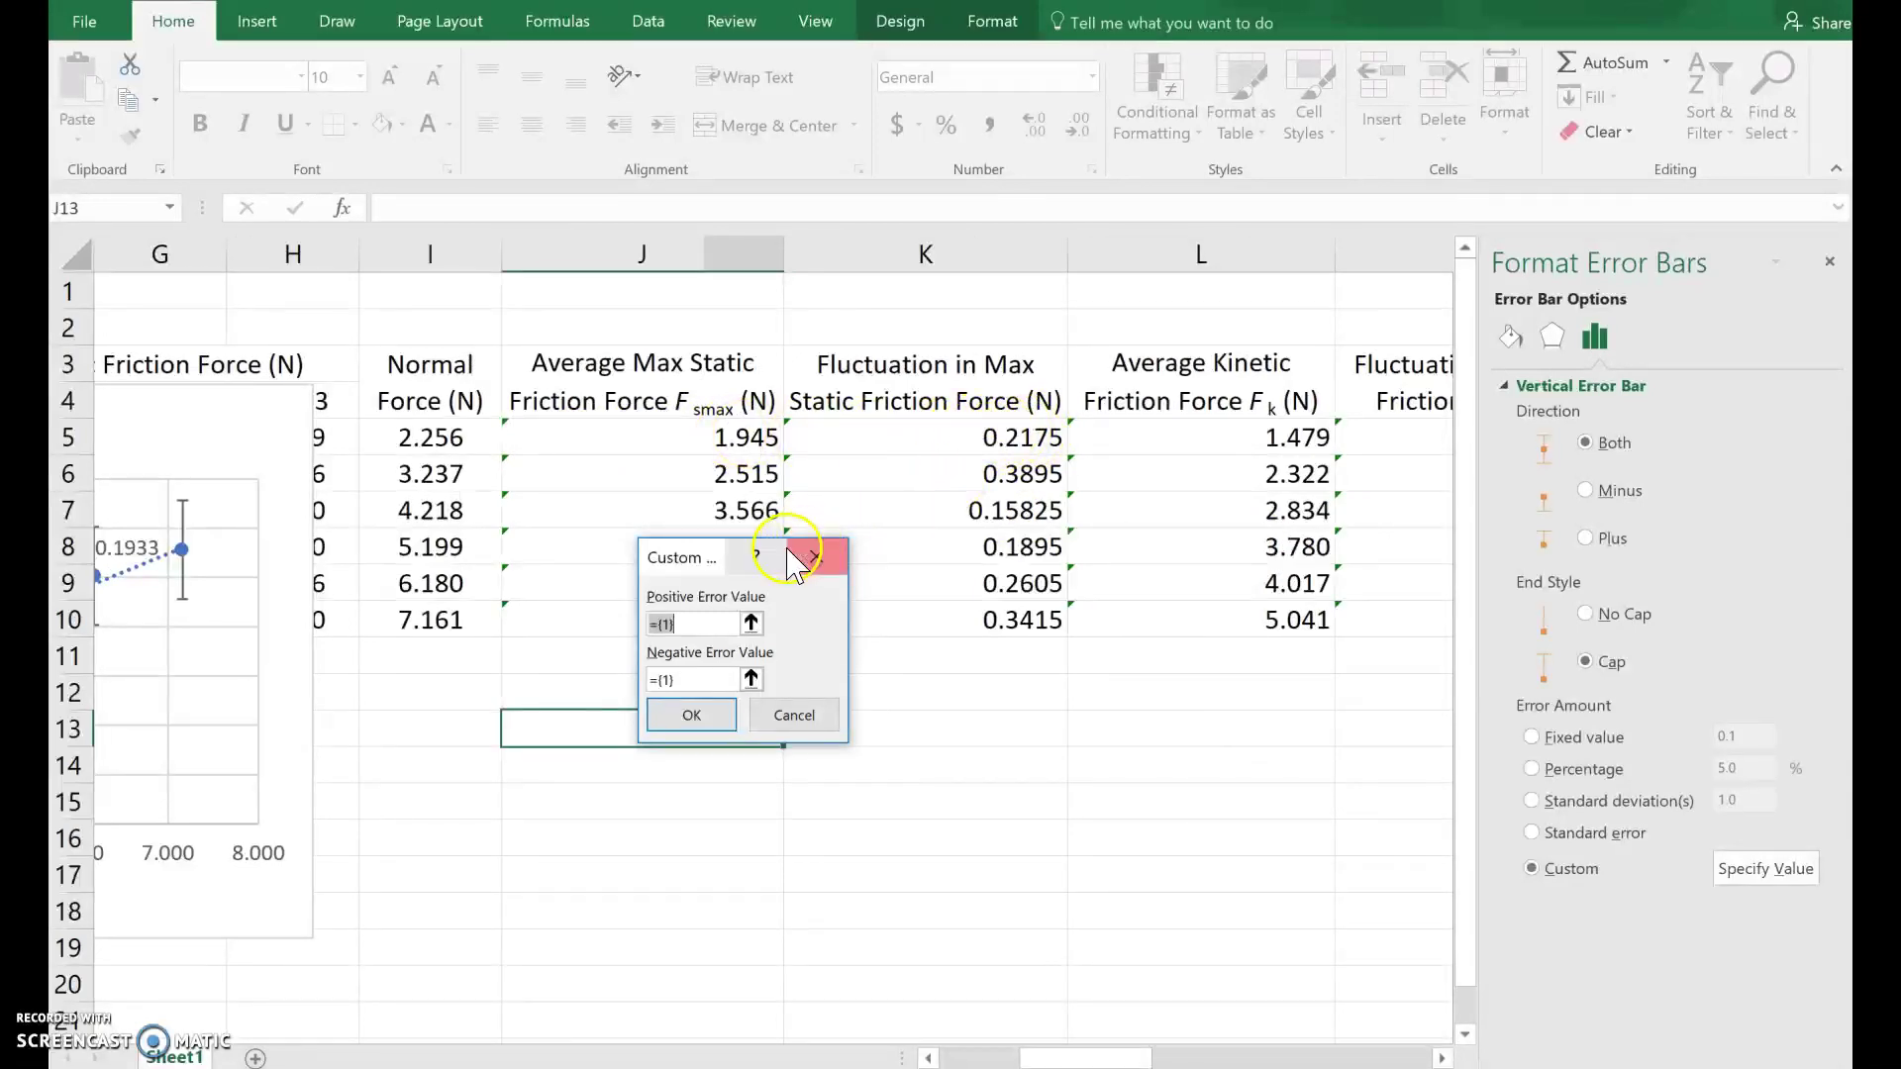
{"action": "left_click_drag", "start_coordinate": [711, 556], "coordinate": [897, 701]}
{"action": "left_click", "coordinate": [876, 825]}
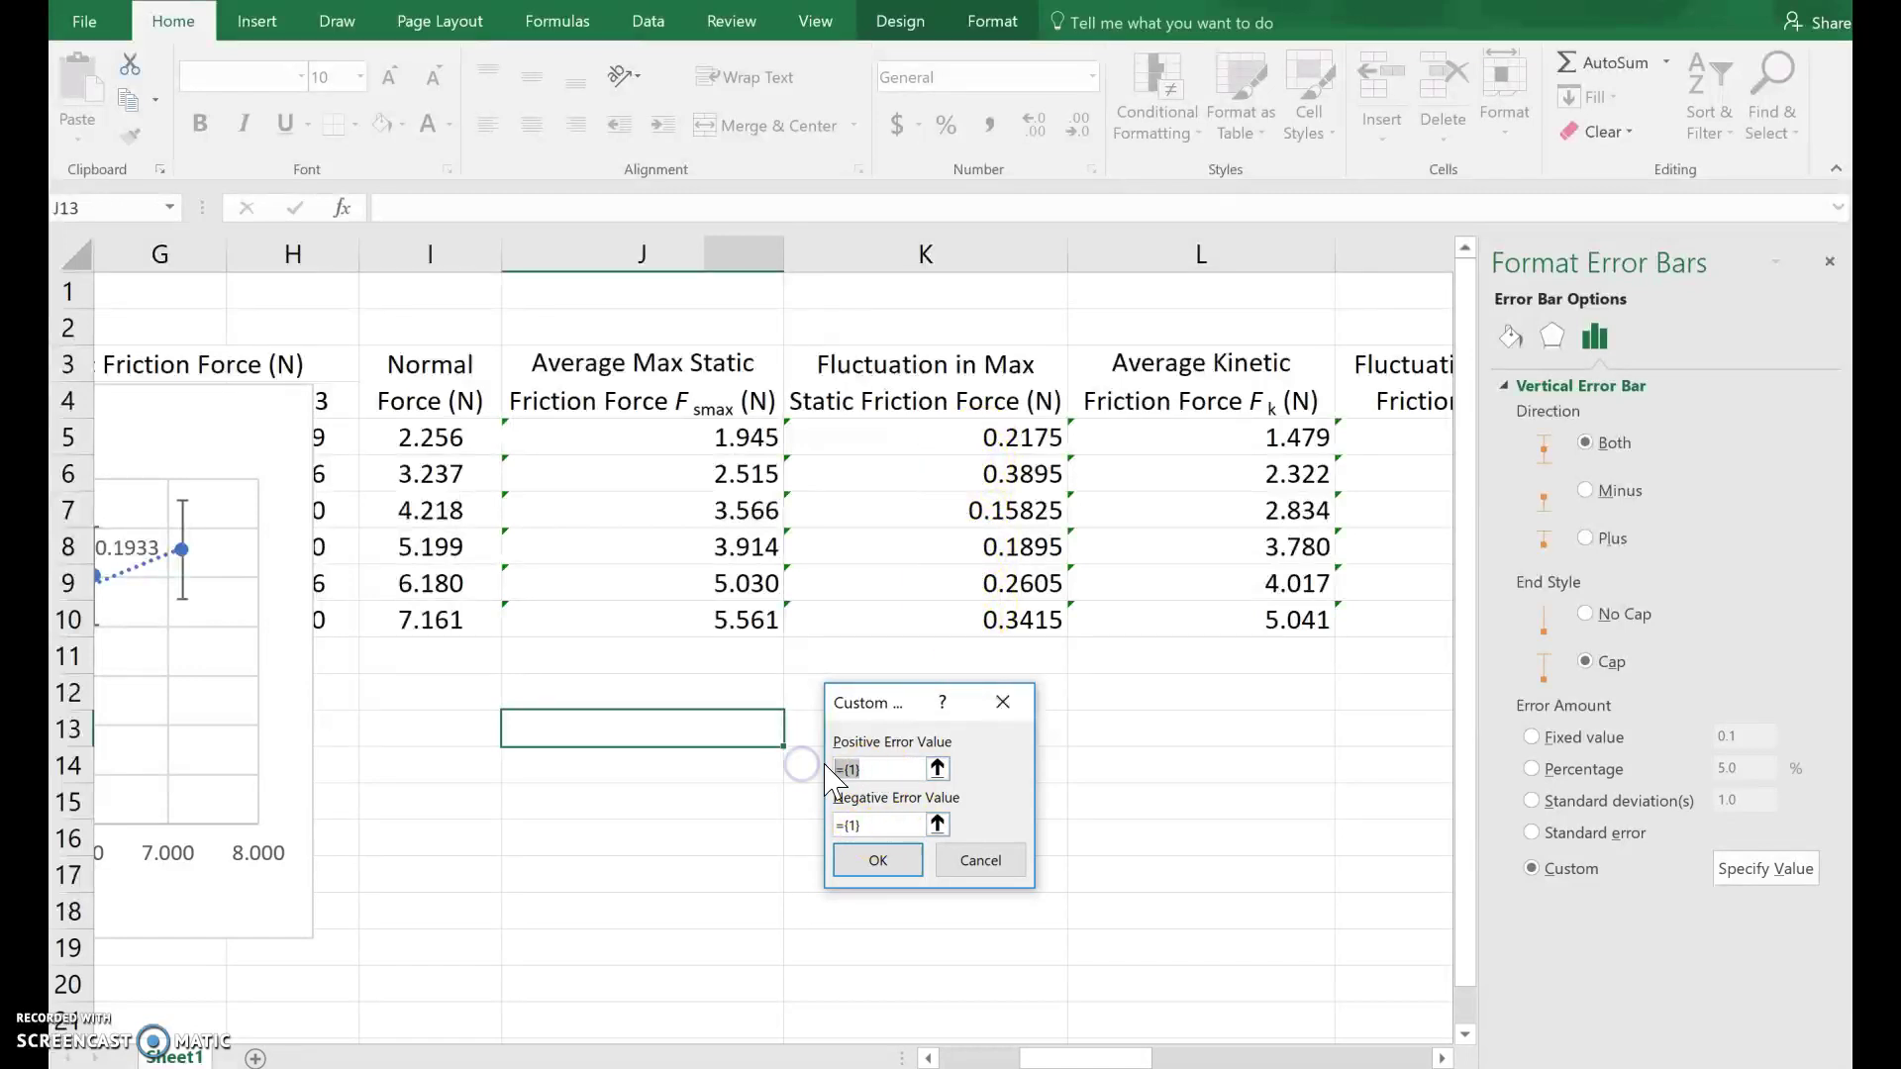
{"action": "left_click_drag", "start_coordinate": [965, 444], "coordinate": [977, 625]}
{"action": "left_click", "coordinate": [931, 860]}
Step: Replace the negative error value with K5:K10 and confirm the custom amounts
{"action": "left_click", "coordinate": [1765, 869]}
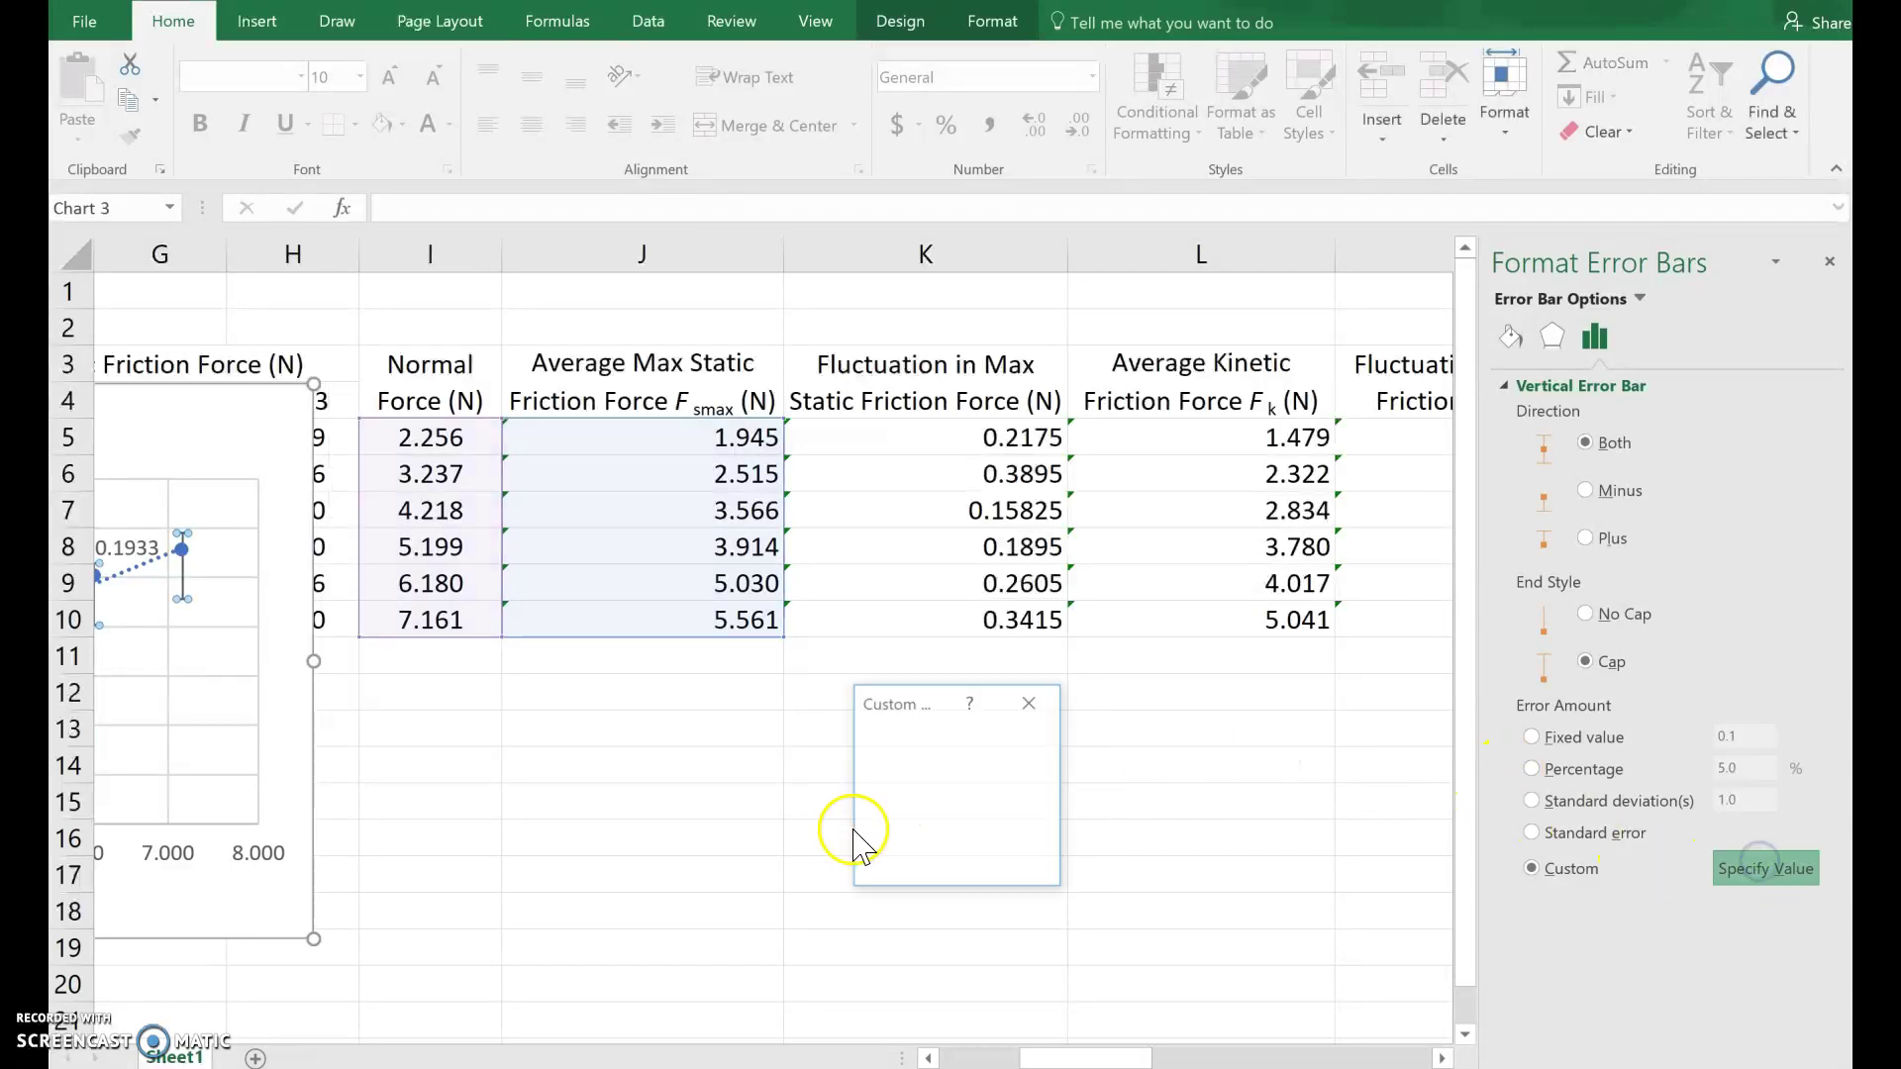
{"action": "left_click_drag", "start_coordinate": [925, 827], "coordinate": [806, 827]}
{"action": "key", "text": "BackSpace"}
{"action": "left_click_drag", "start_coordinate": [995, 437], "coordinate": [975, 625]}
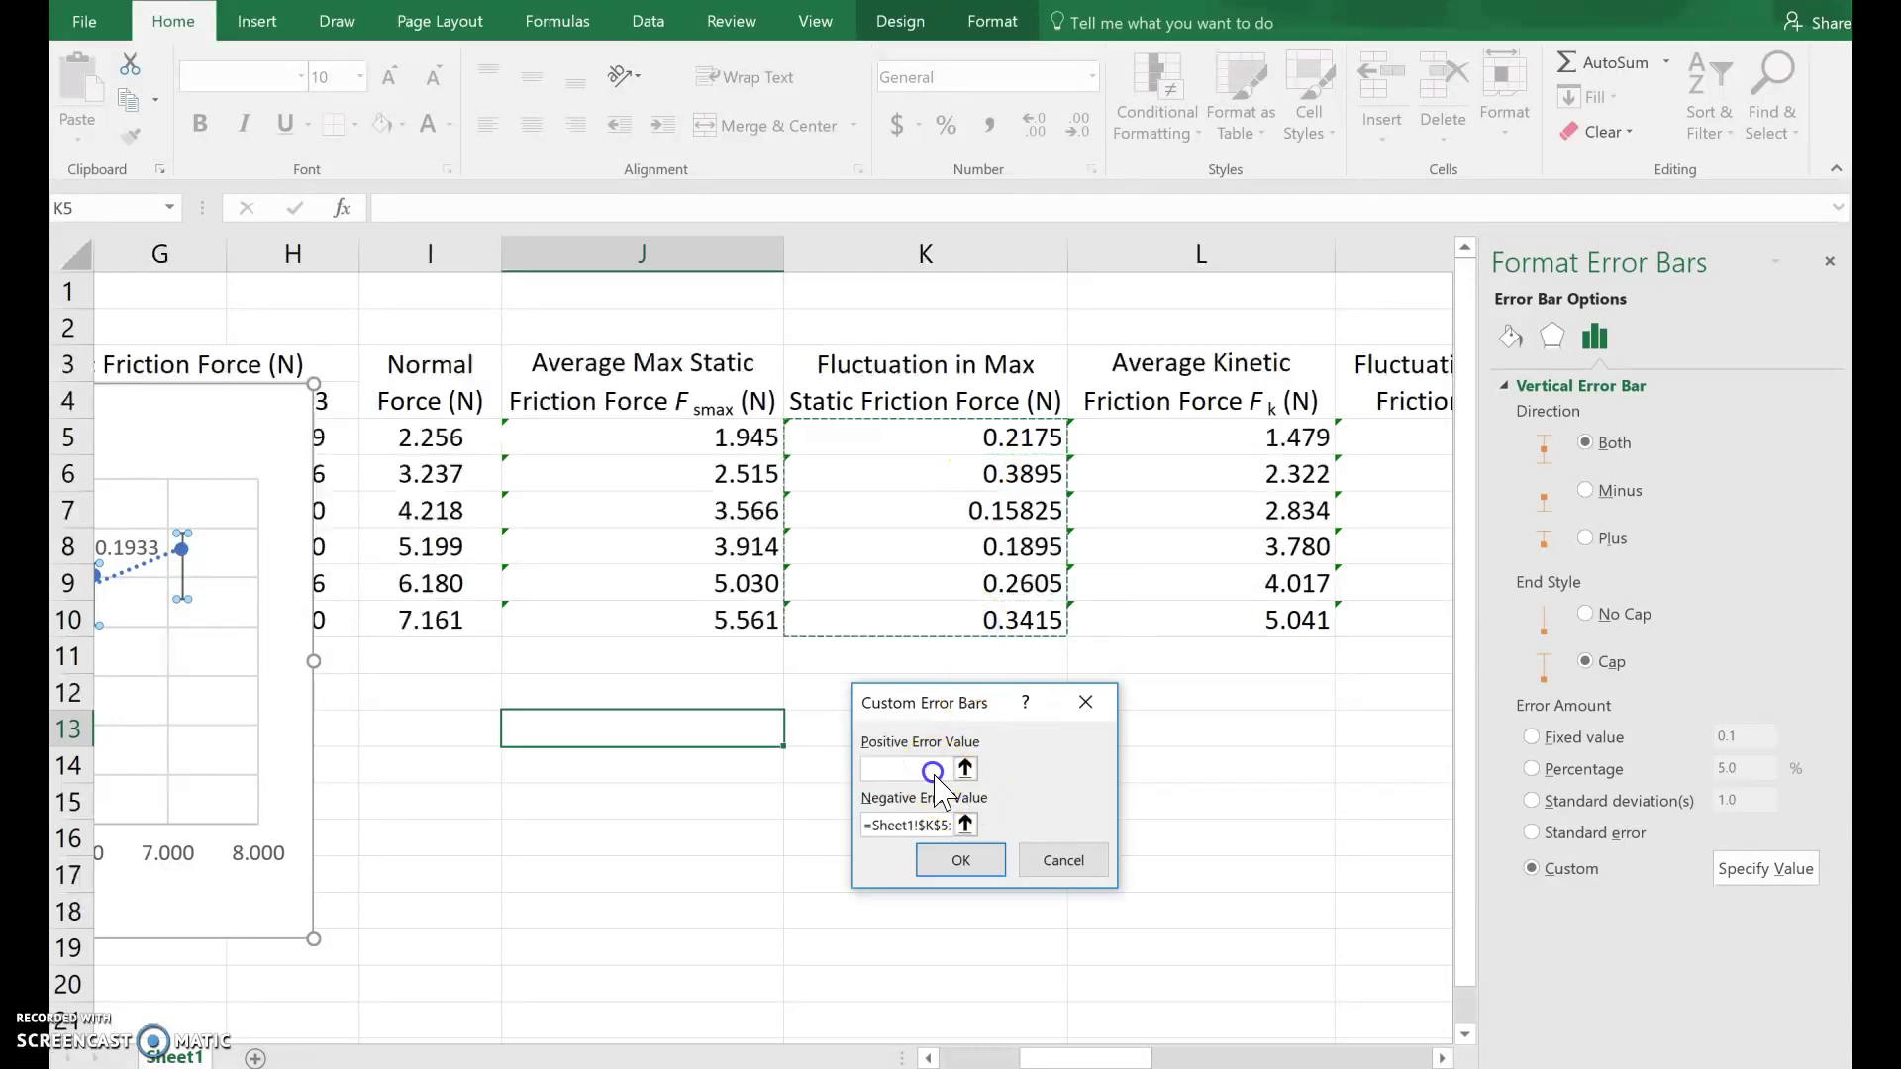
{"action": "left_click", "coordinate": [962, 859]}
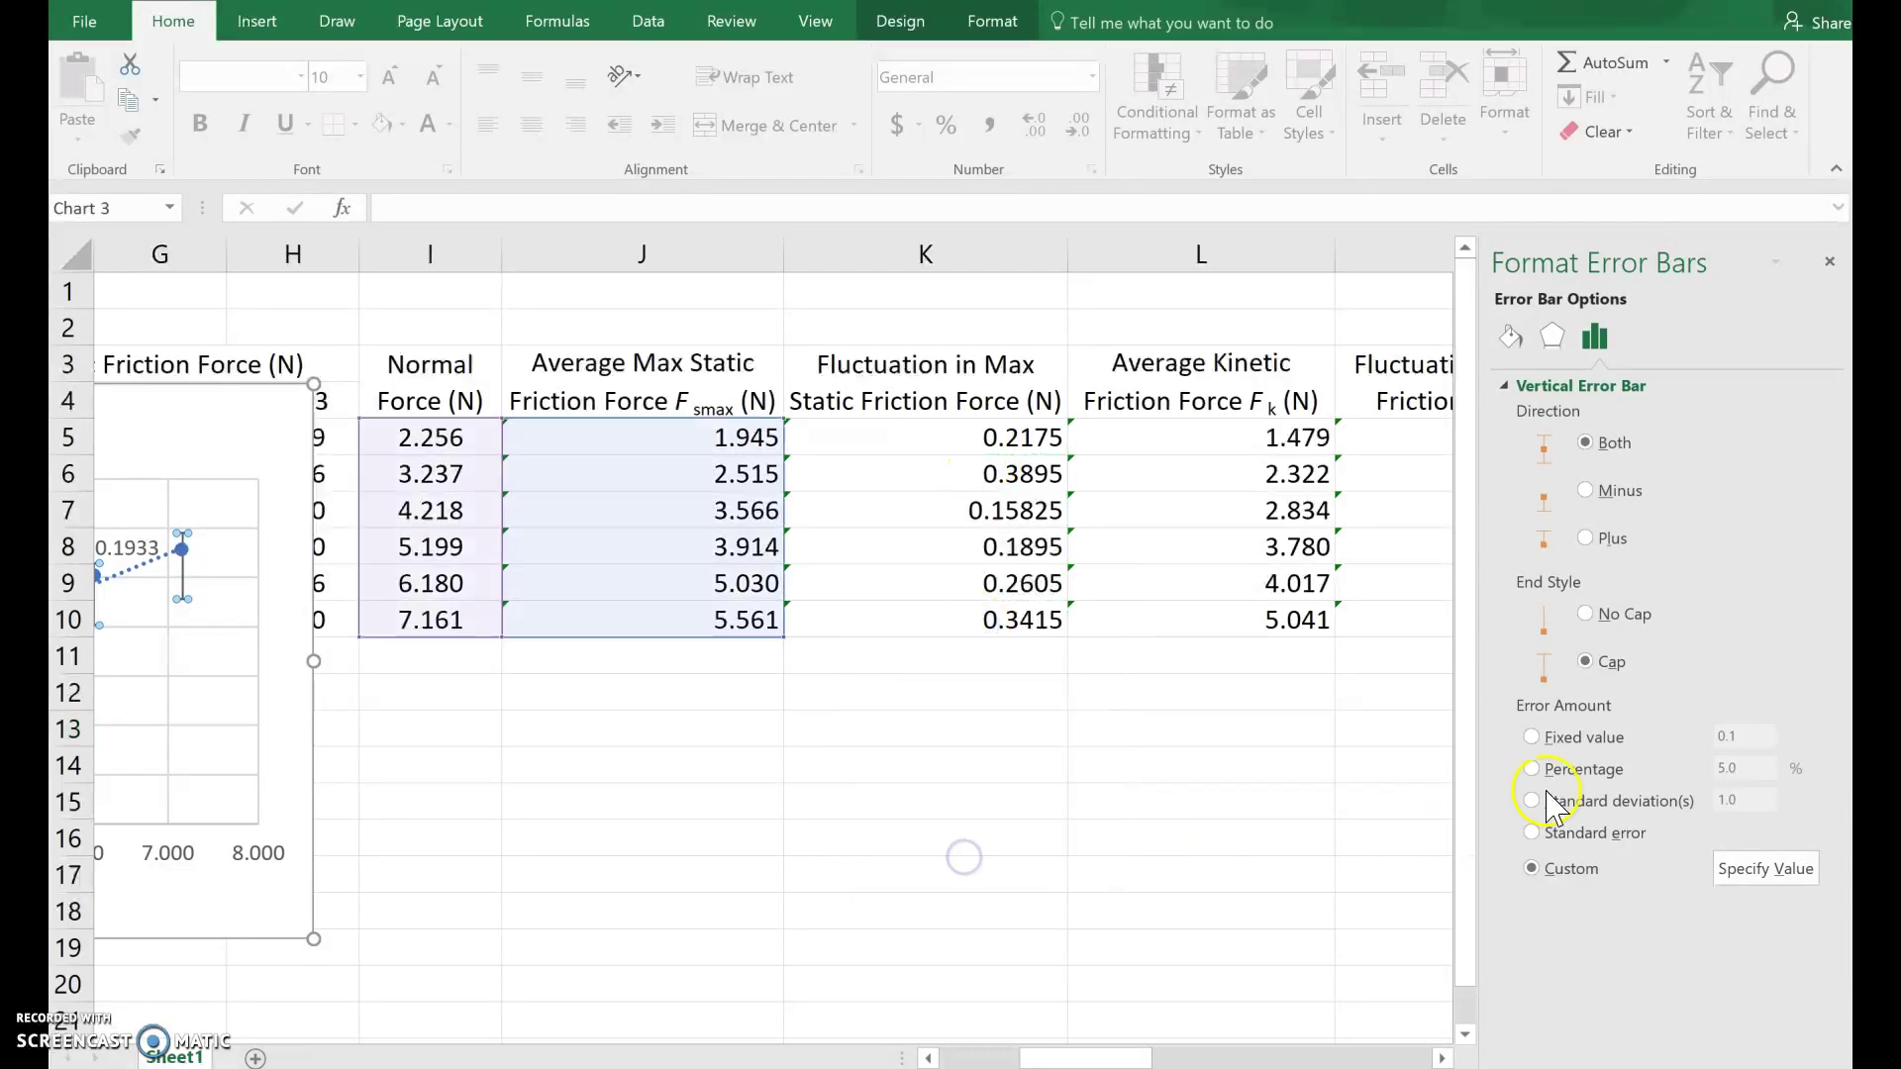
{"action": "left_click", "coordinate": [1747, 869]}
{"action": "left_click", "coordinate": [959, 861]}
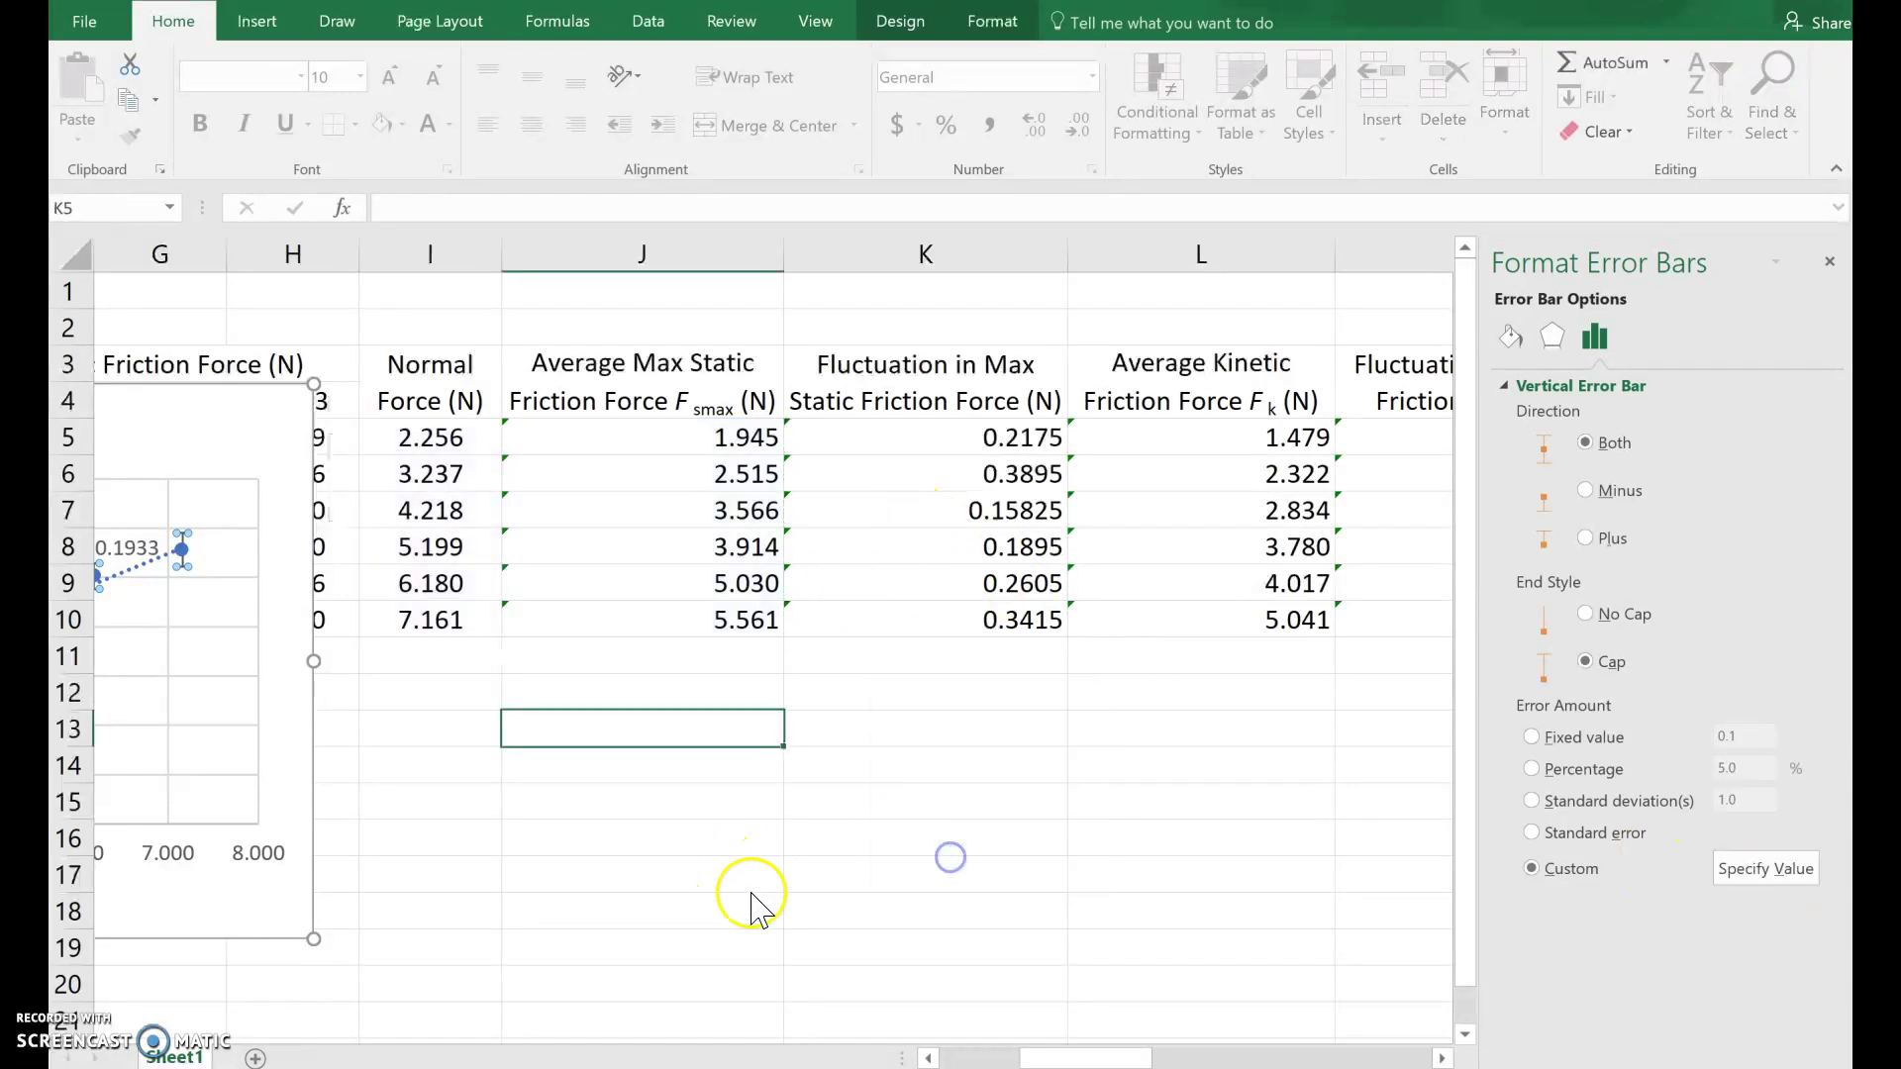
Step: Scroll back left and select the finished chart's chart area
{"action": "scroll", "coordinate": [1040, 1029], "scroll_direction": "left", "scroll_amount": 6}
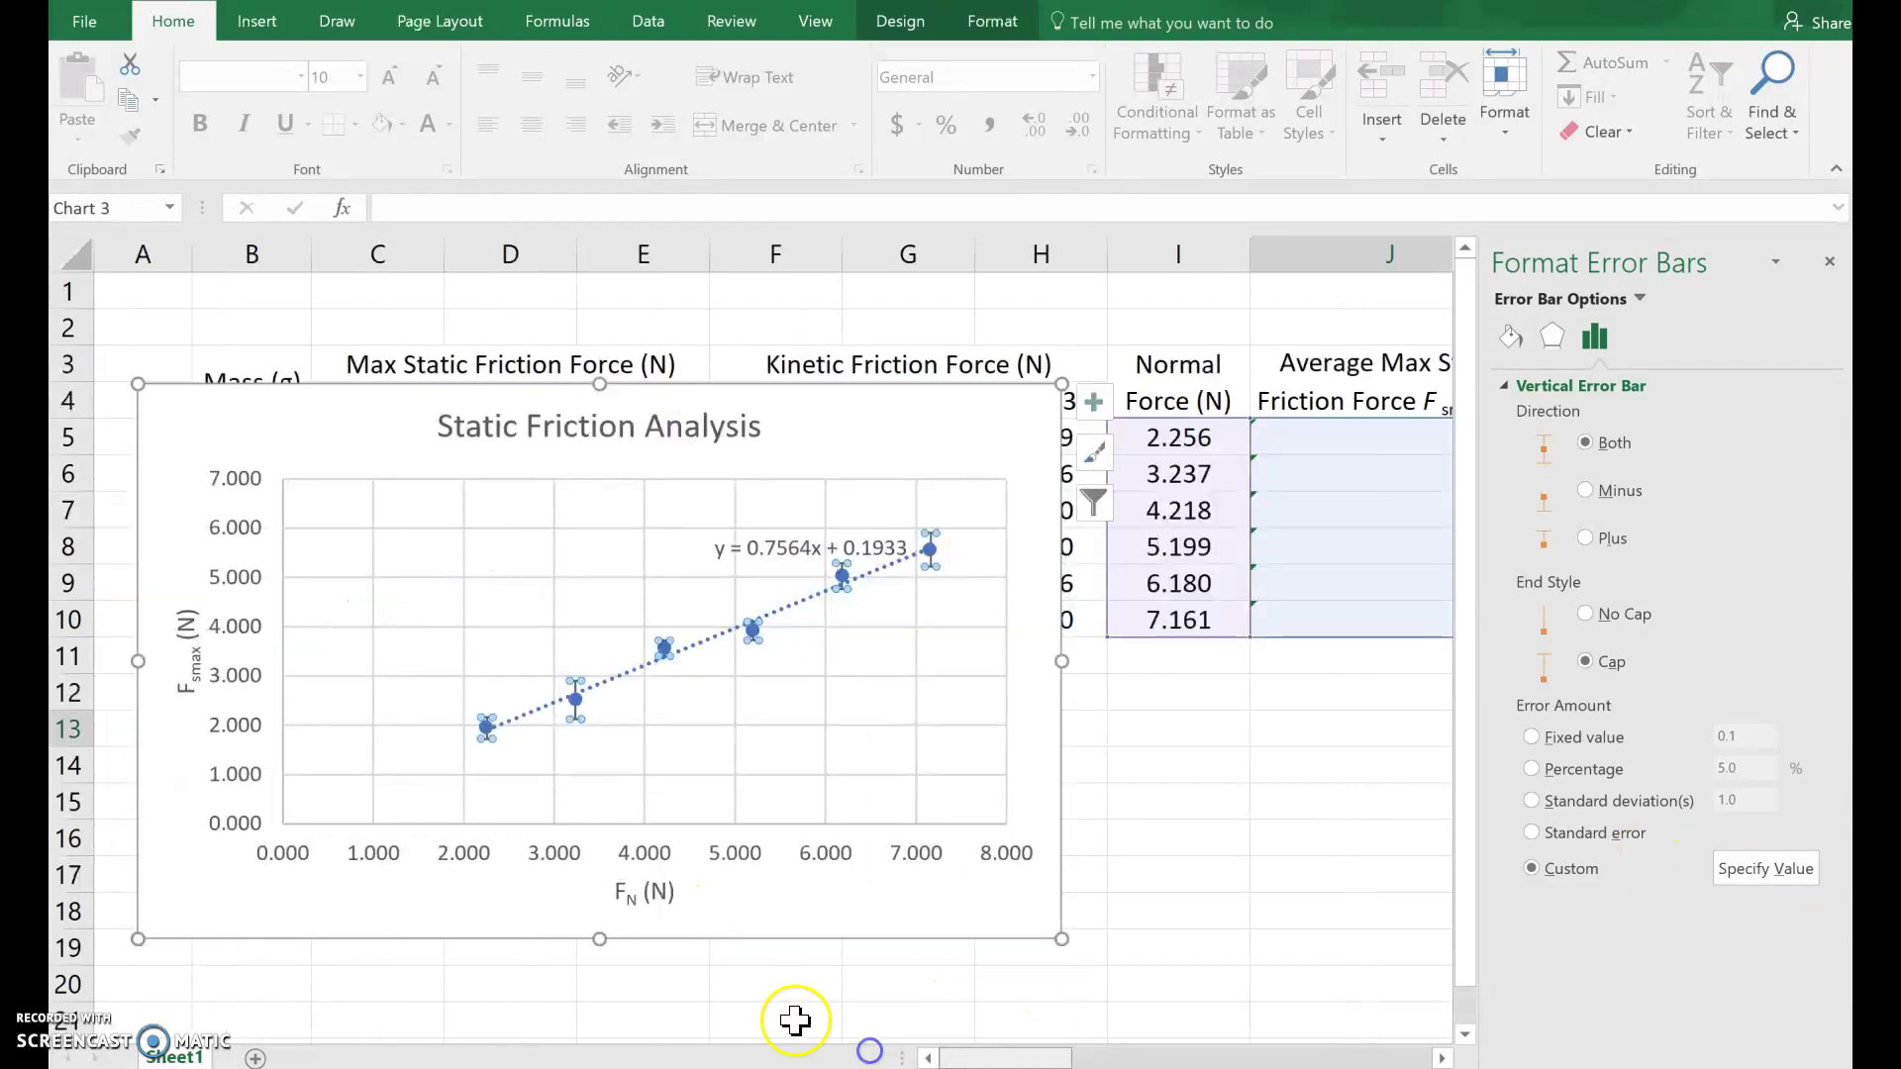
{"action": "left_click", "coordinate": [1093, 922]}
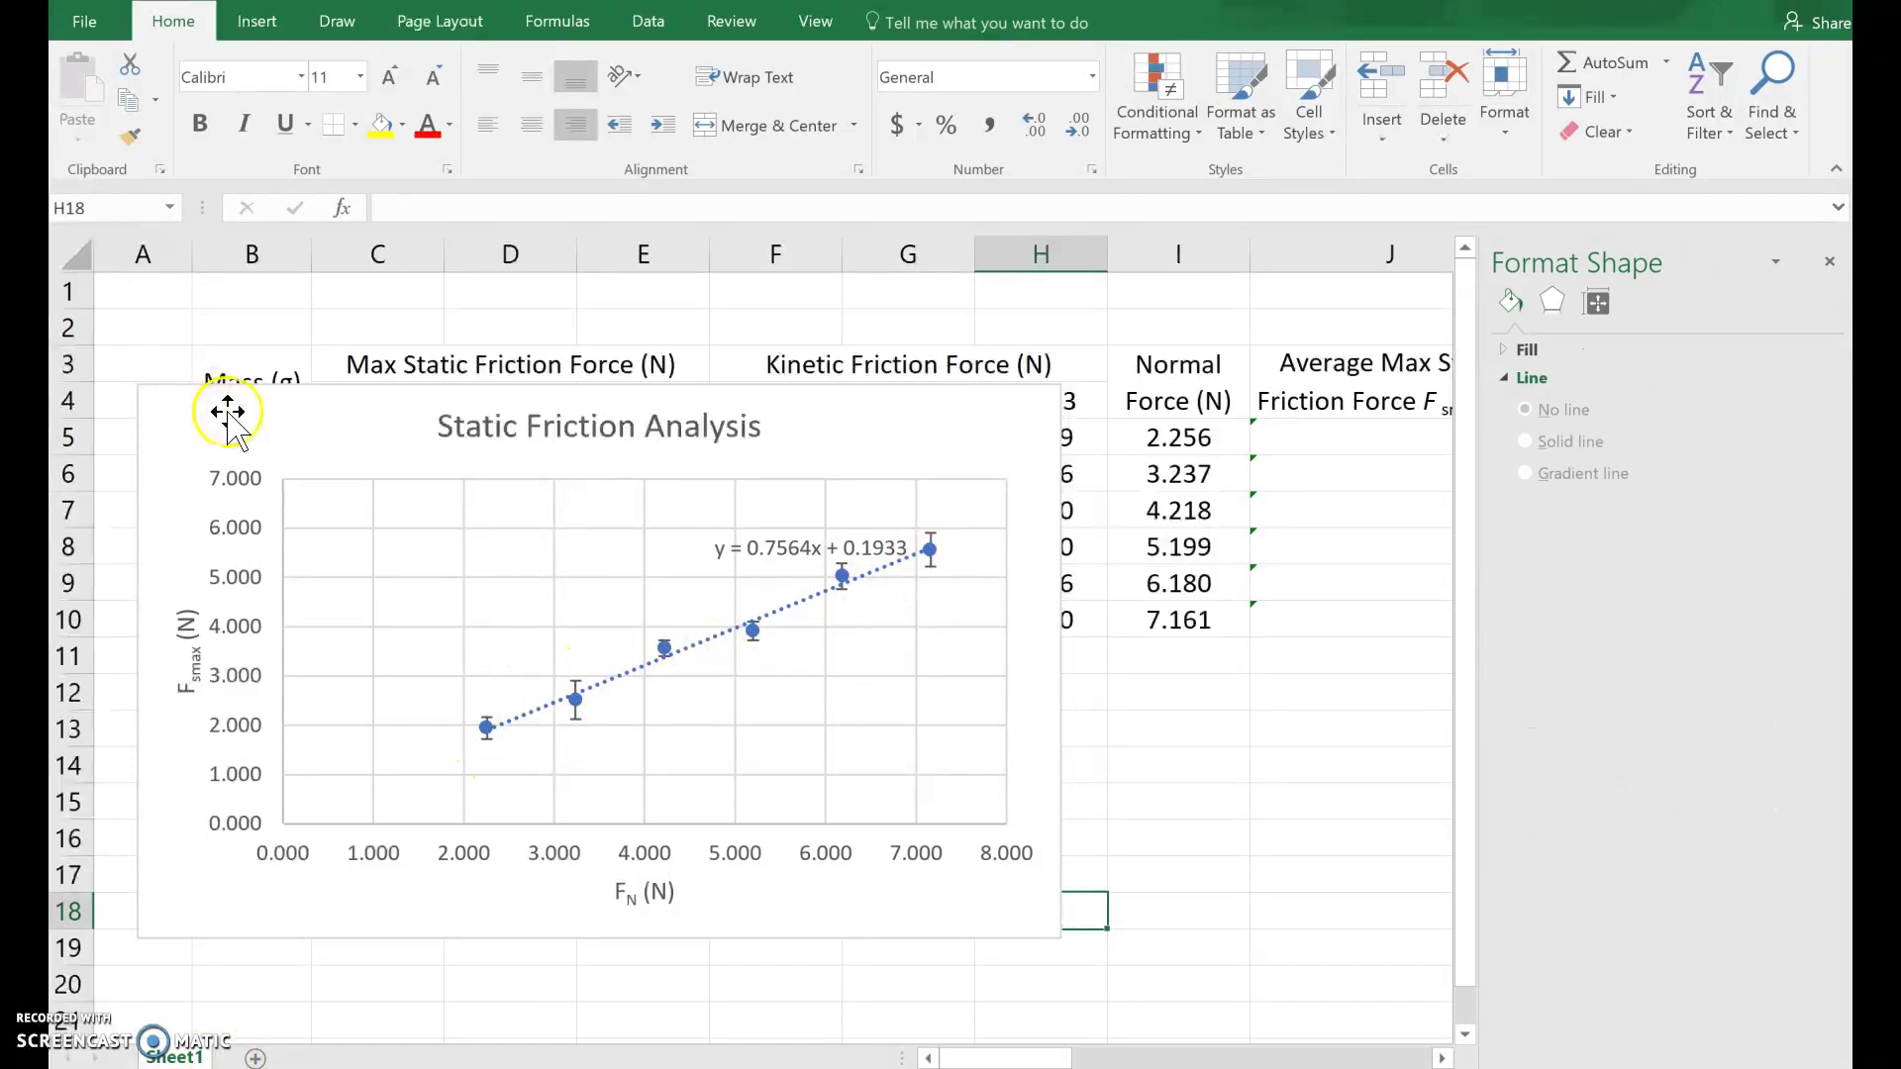
{"action": "left_click", "coordinate": [870, 438]}
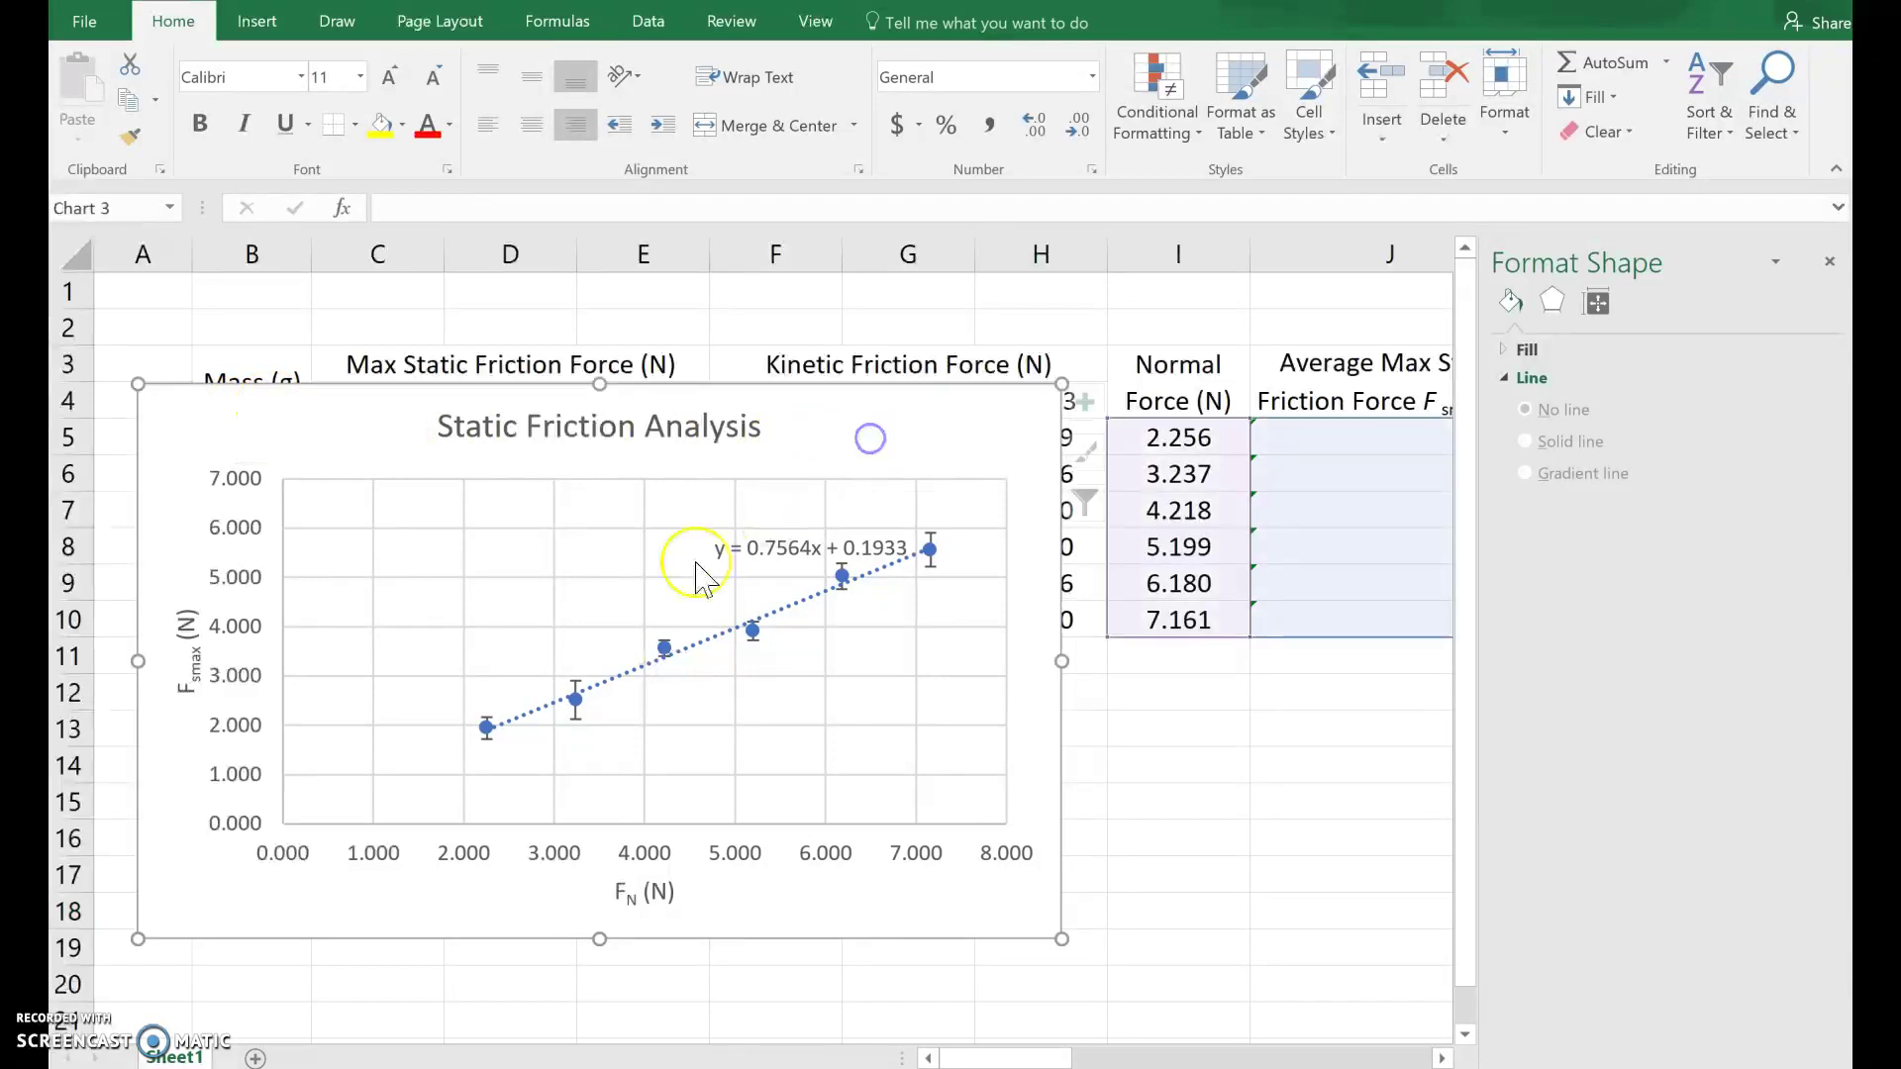